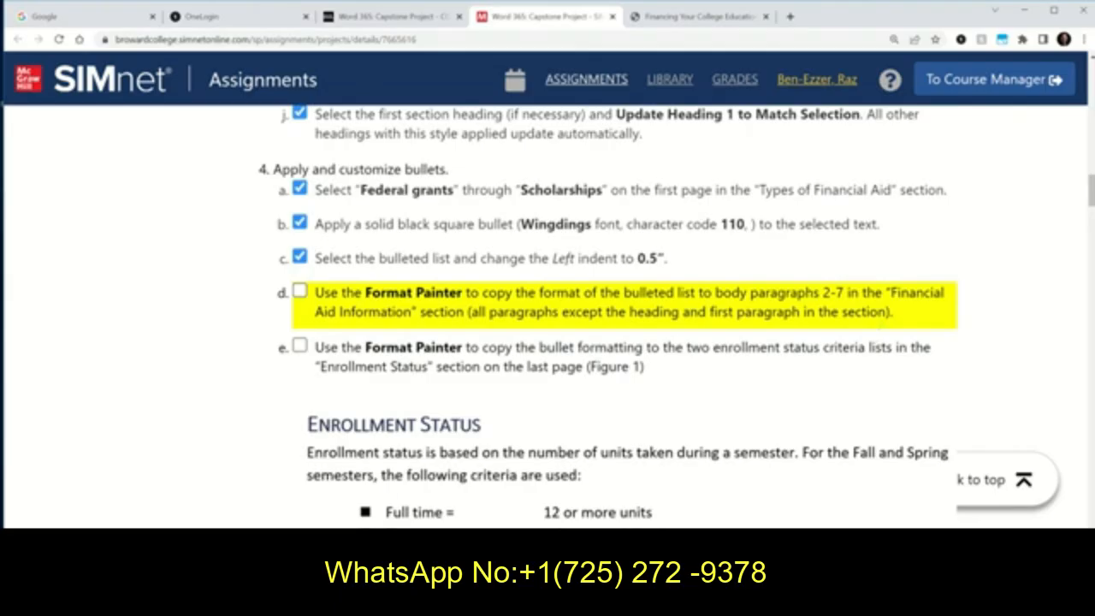
# Switch to Word and compare the Financial Aid Information section with its bulleted layout in the sample solution PDF in the browser.
pyautogui.click(493, 602)
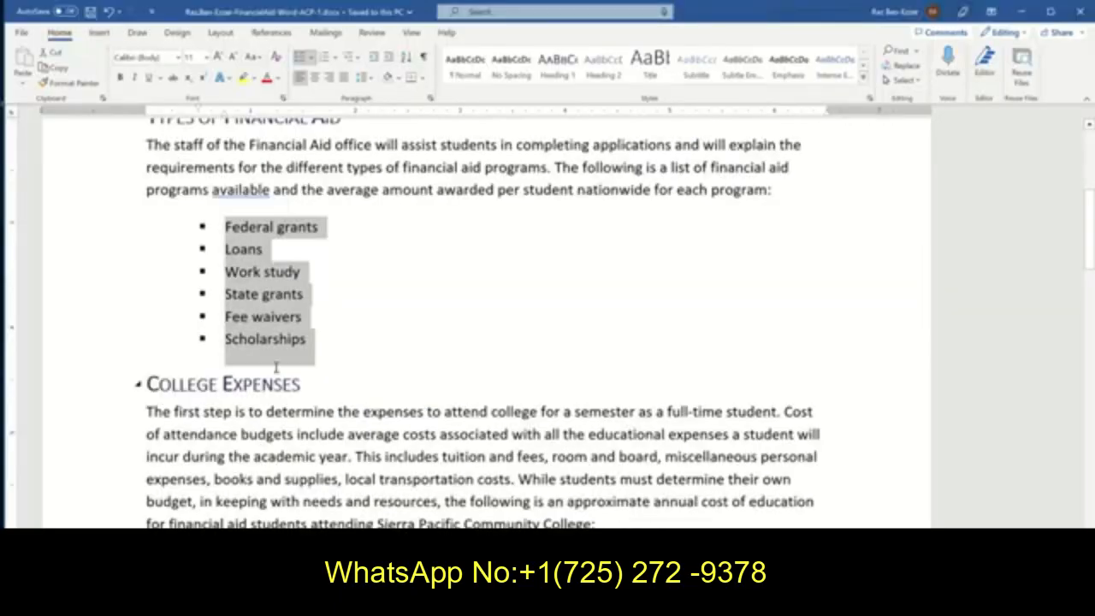
pyautogui.scroll(-3, 276, 368)
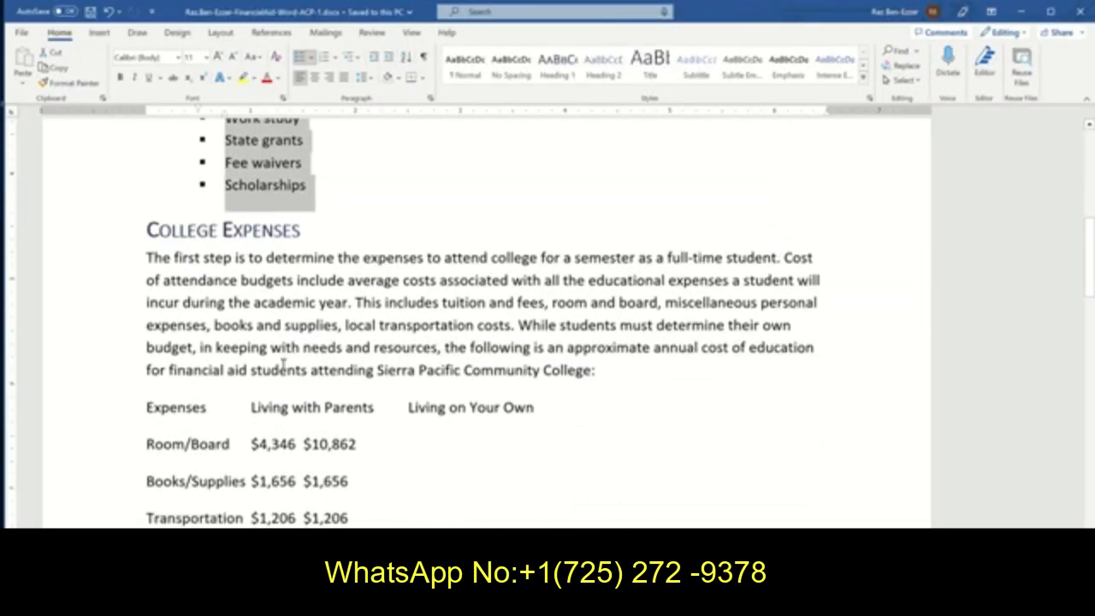
pyautogui.scroll(-13, 282, 365)
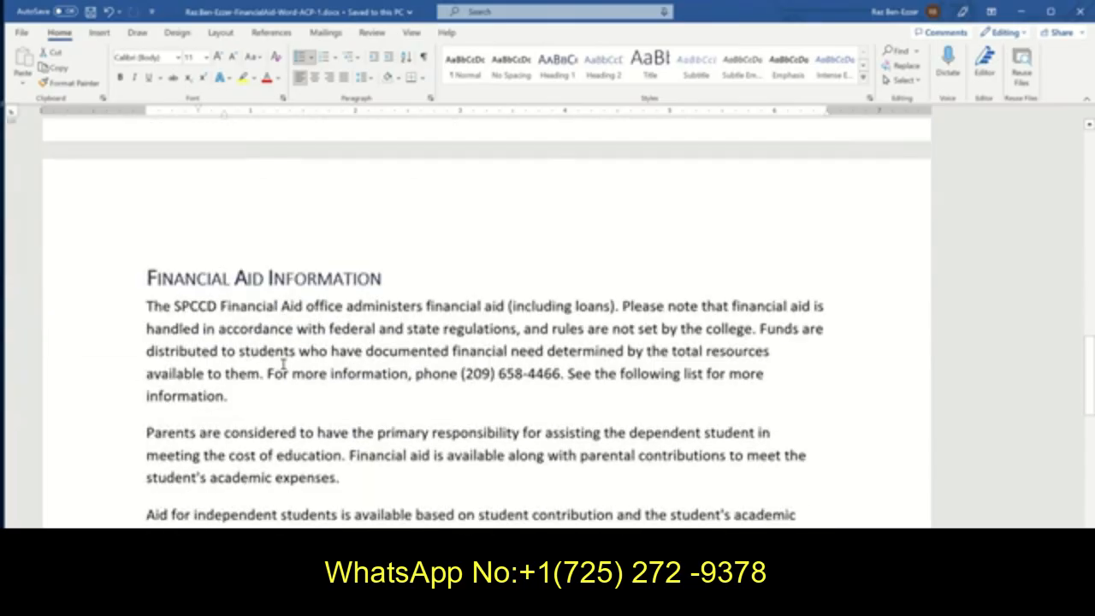
pyautogui.scroll(-1, 283, 365)
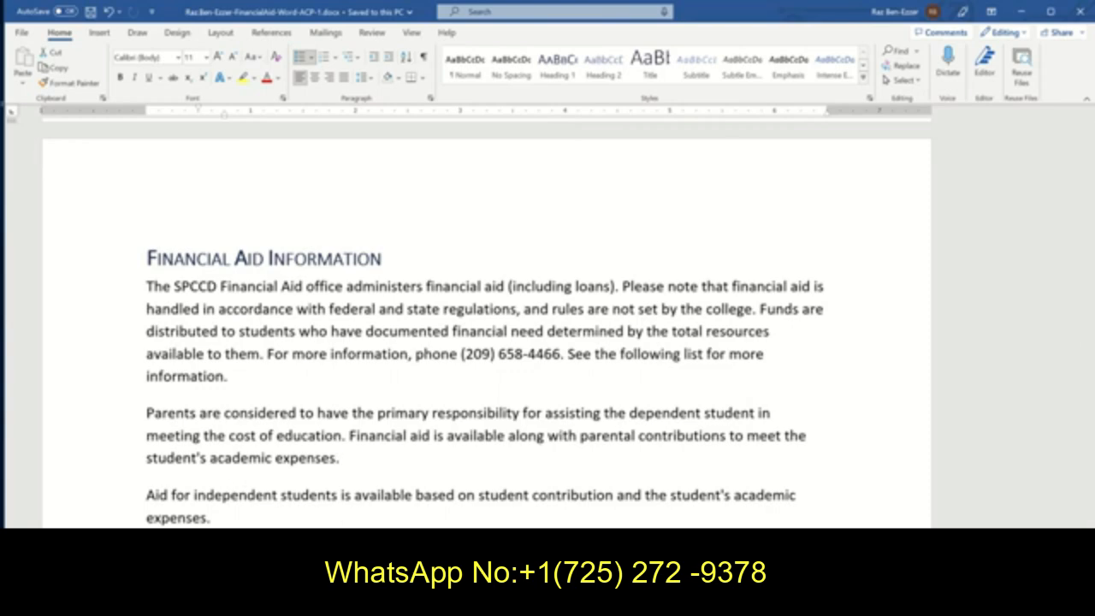
pyautogui.hotkey('alt', 'Tab')
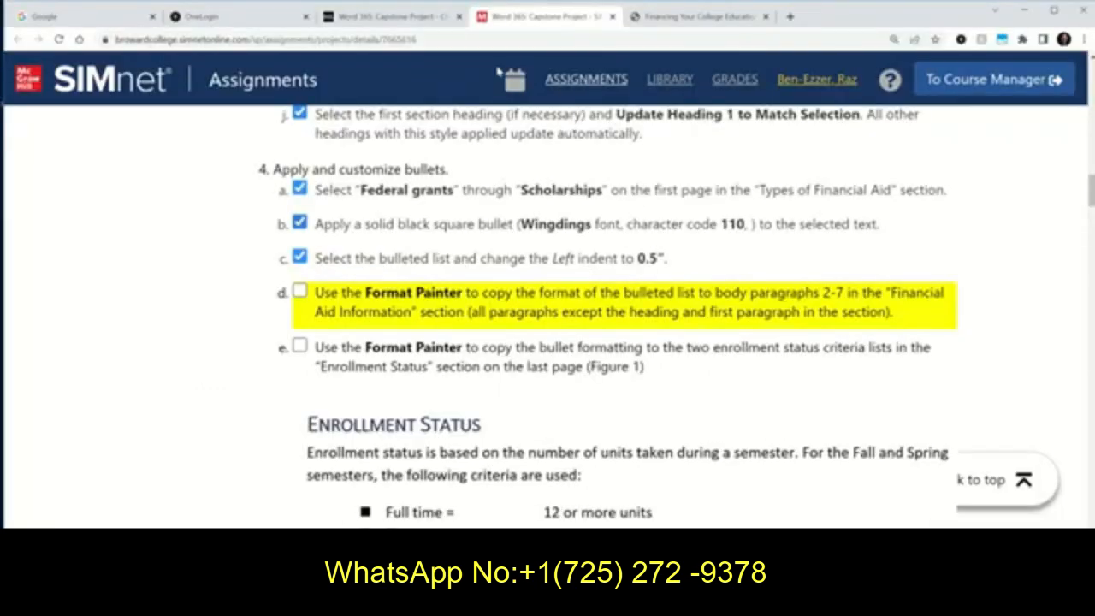
pyautogui.click(711, 17)
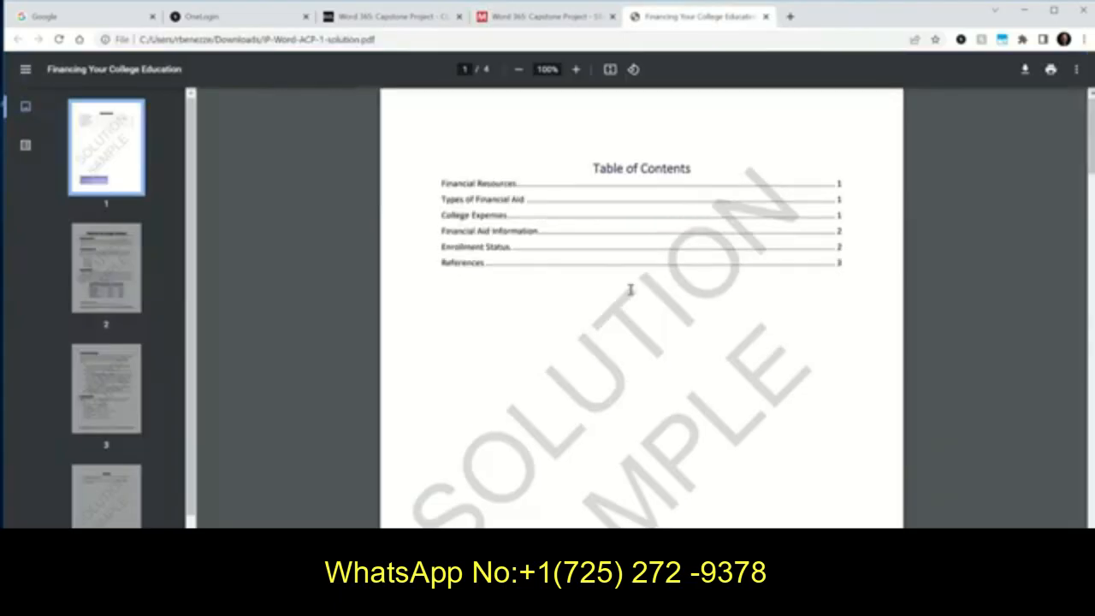
pyautogui.scroll(-9, 631, 290)
pyautogui.scroll(-5, 631, 290)
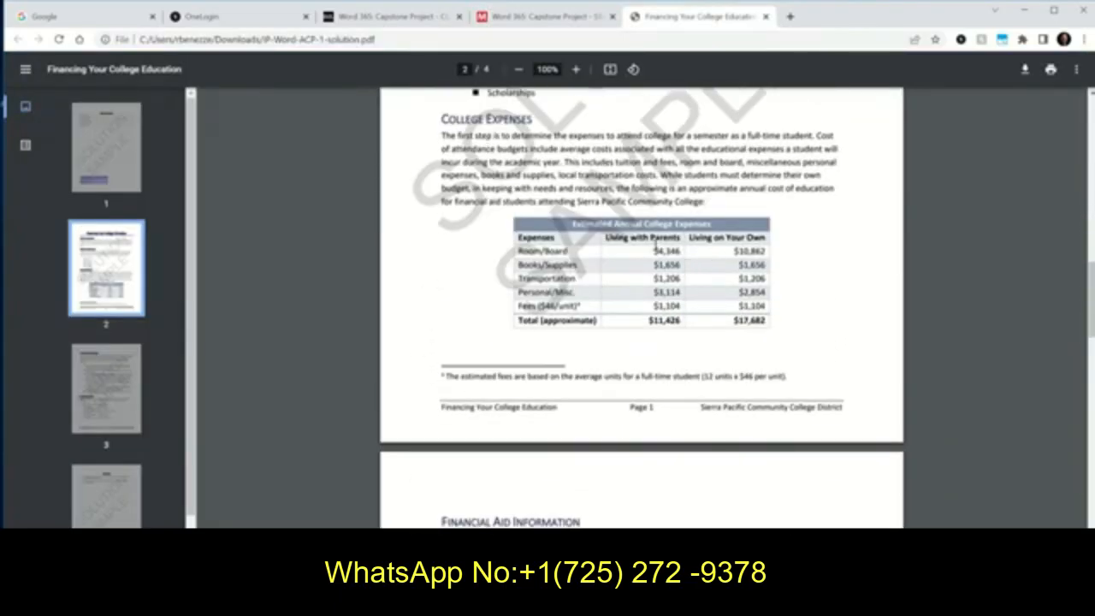
pyautogui.scroll(-4, 651, 246)
pyautogui.scroll(-1, 651, 247)
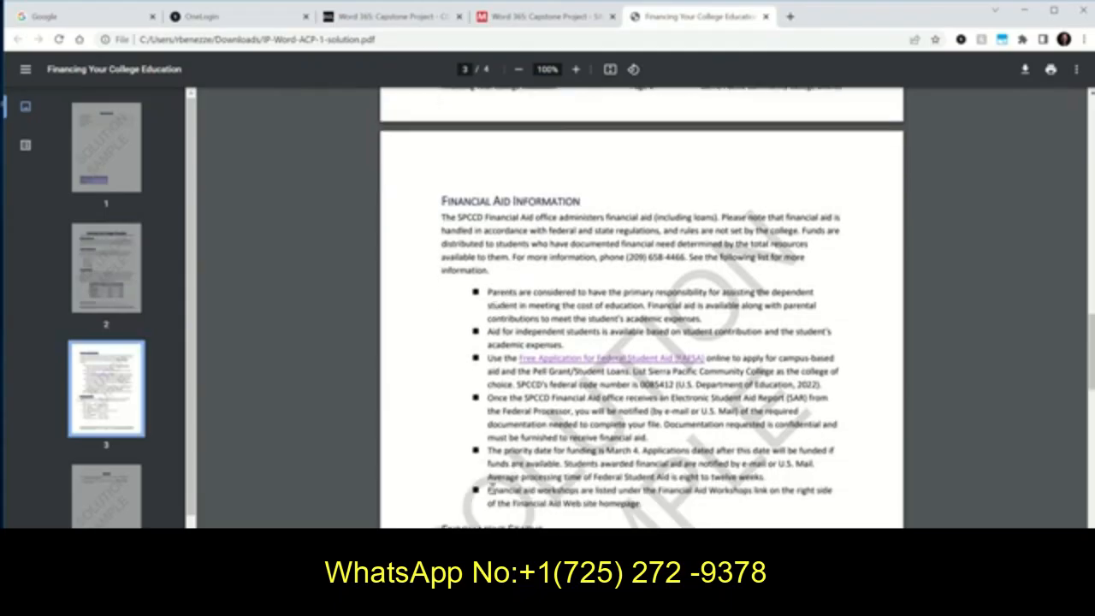
pyautogui.scroll(-2, 490, 492)
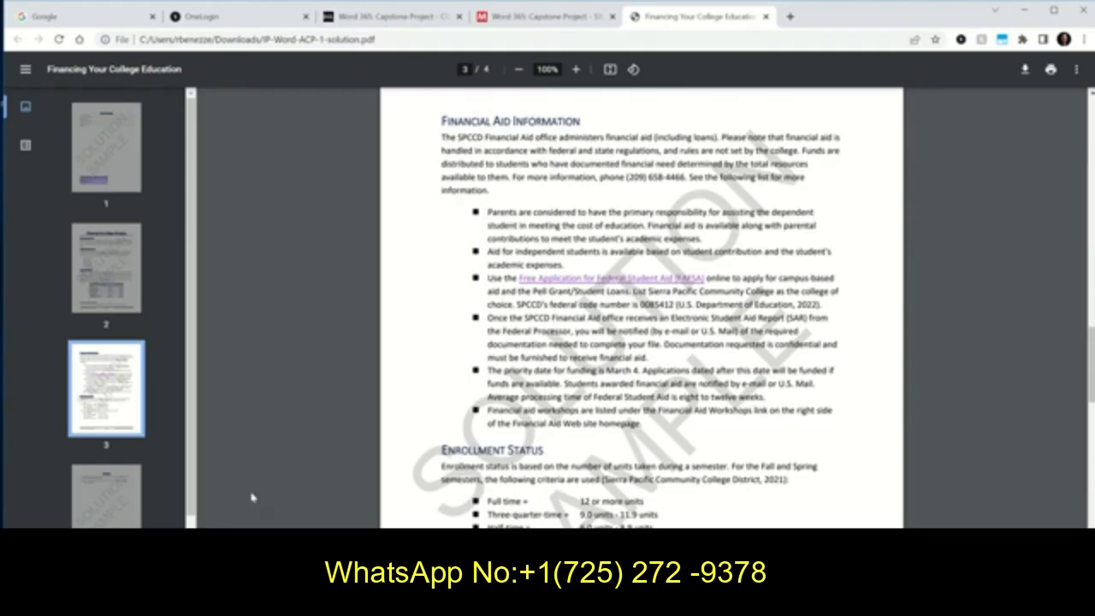
# In Word, use Format Painter to copy the Types of Financial Aid list format to body paragraphs 2-7 under Financial Aid Information, and save.
pyautogui.hotkey('alt', 'Tab')
pyautogui.scroll(-1, 386, 424)
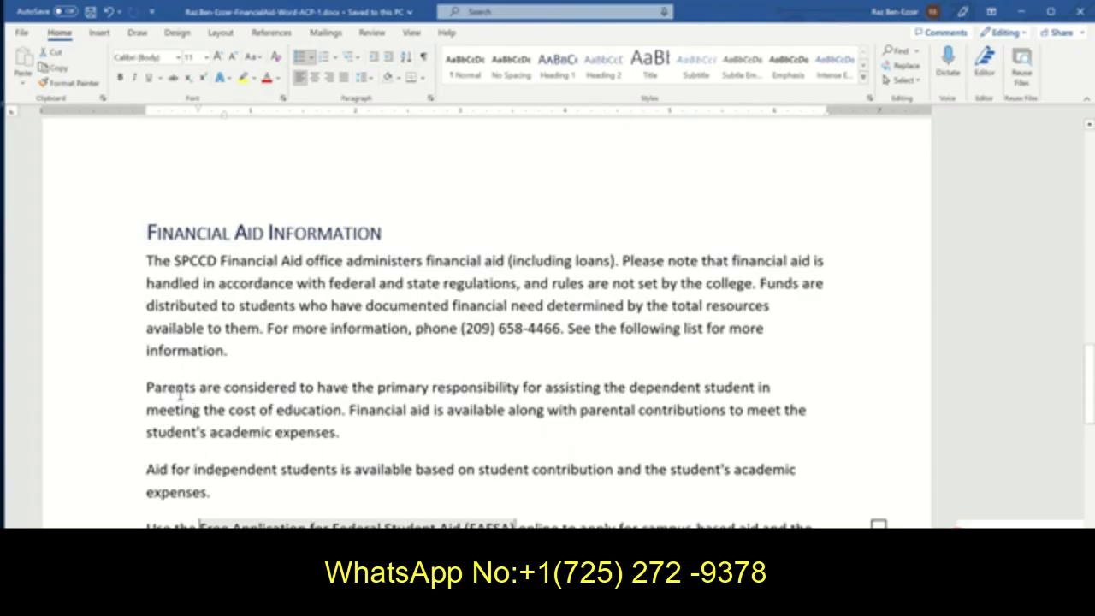
pyautogui.scroll(10, 184, 384)
pyautogui.scroll(6, 183, 396)
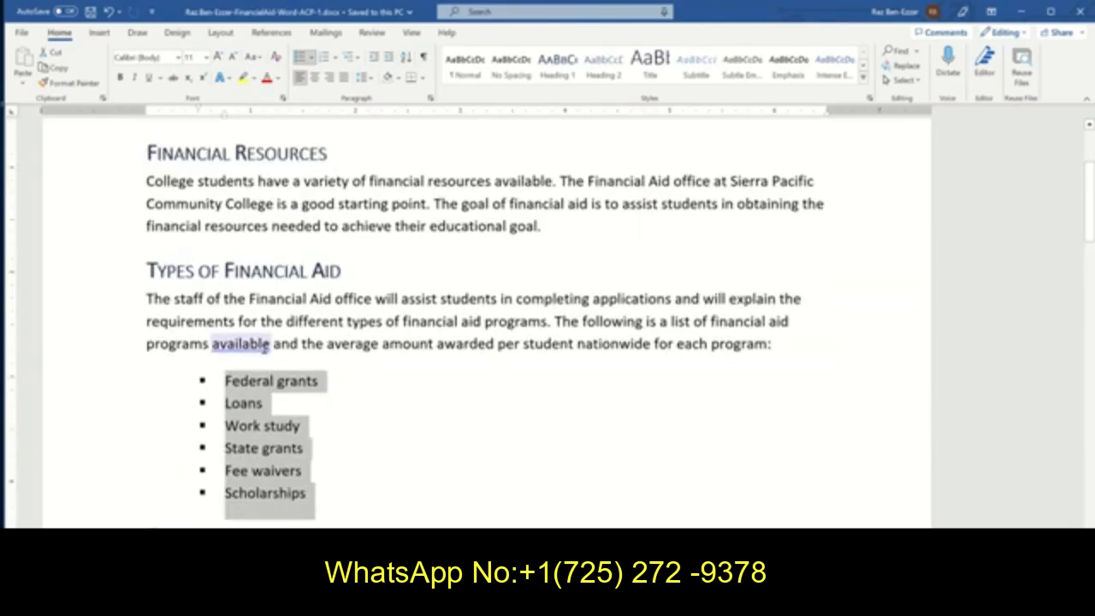
pyautogui.click(71, 84)
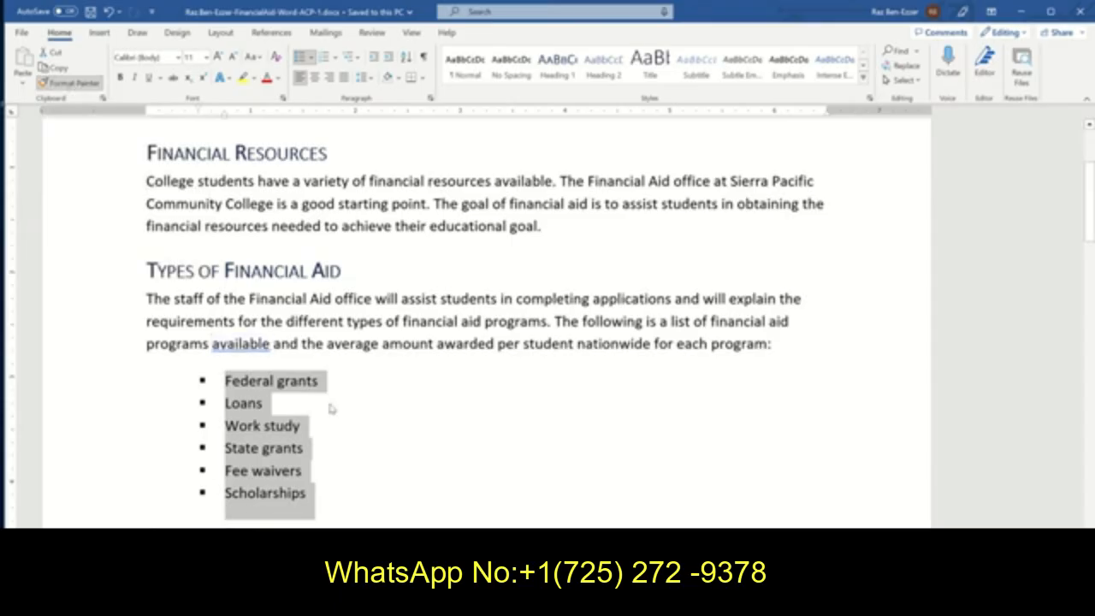
pyautogui.scroll(-8, 479, 409)
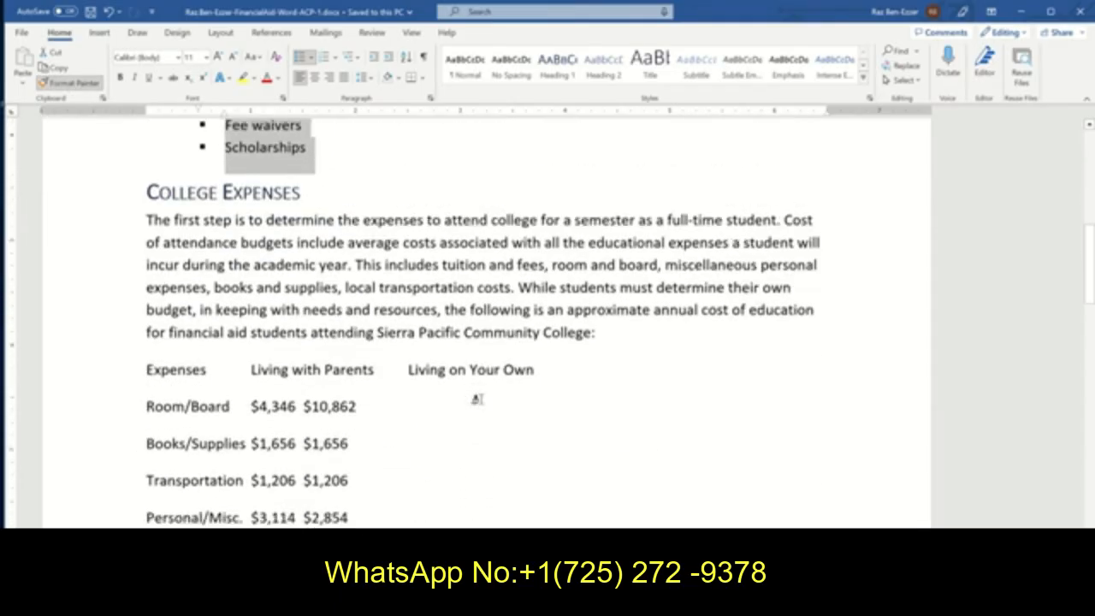
pyautogui.scroll(-15, 479, 400)
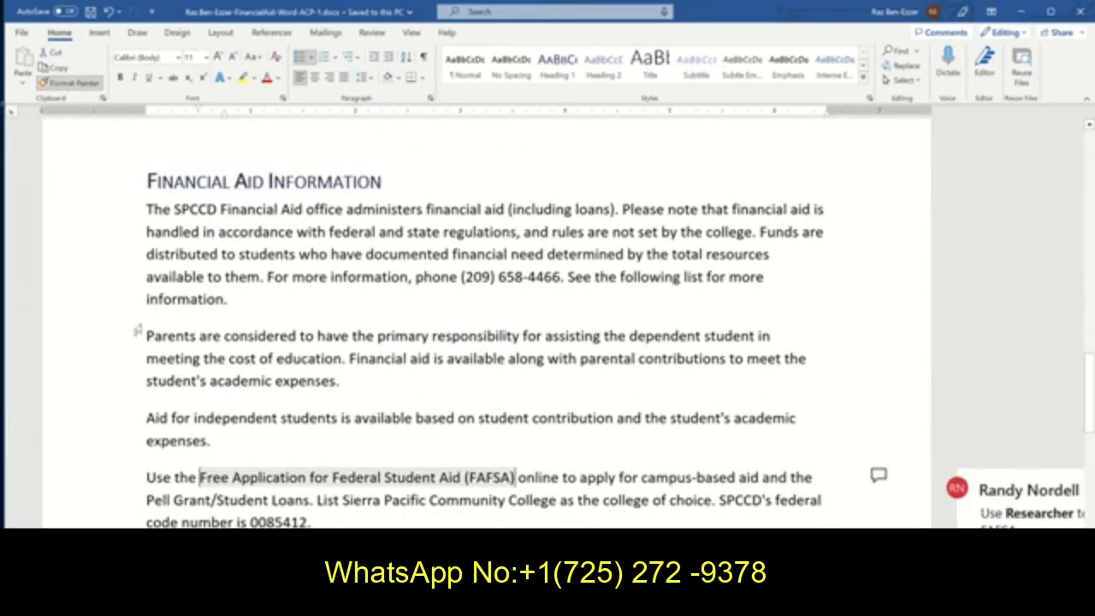
pyautogui.moveTo(145, 335)
pyautogui.mouseDown()
pyautogui.moveTo(188, 411)
pyautogui.moveTo(227, 440)
pyautogui.moveTo(256, 524)
pyautogui.moveTo(240, 411)
pyautogui.moveTo(215, 397)
pyautogui.moveTo(373, 406)
pyautogui.mouseUp()
pyautogui.scroll(-3, 462, 358)
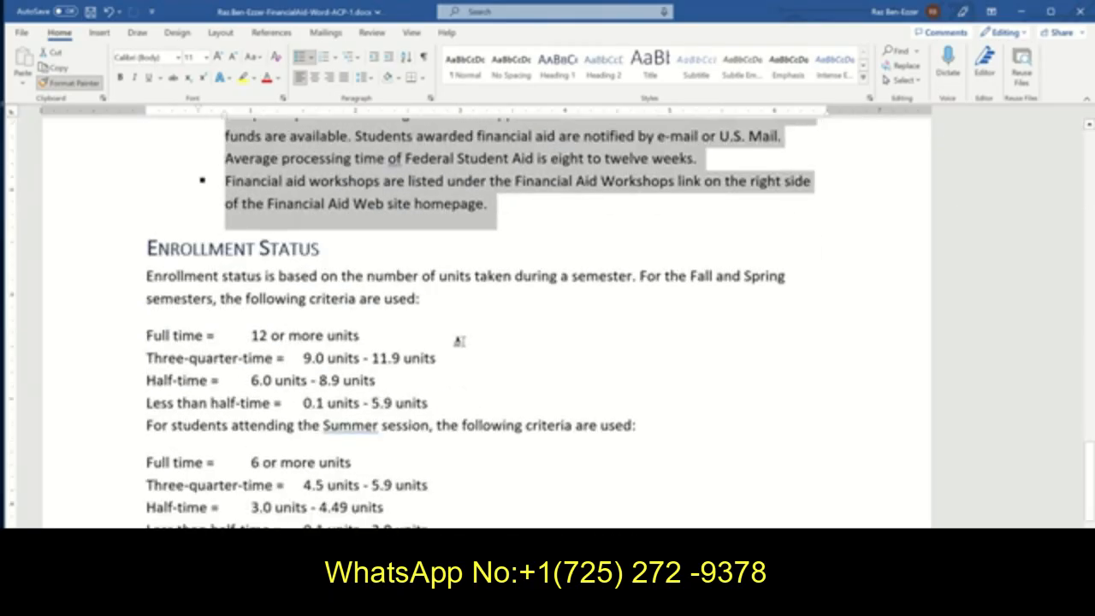
pyautogui.scroll(6, 462, 357)
pyautogui.scroll(3, 462, 352)
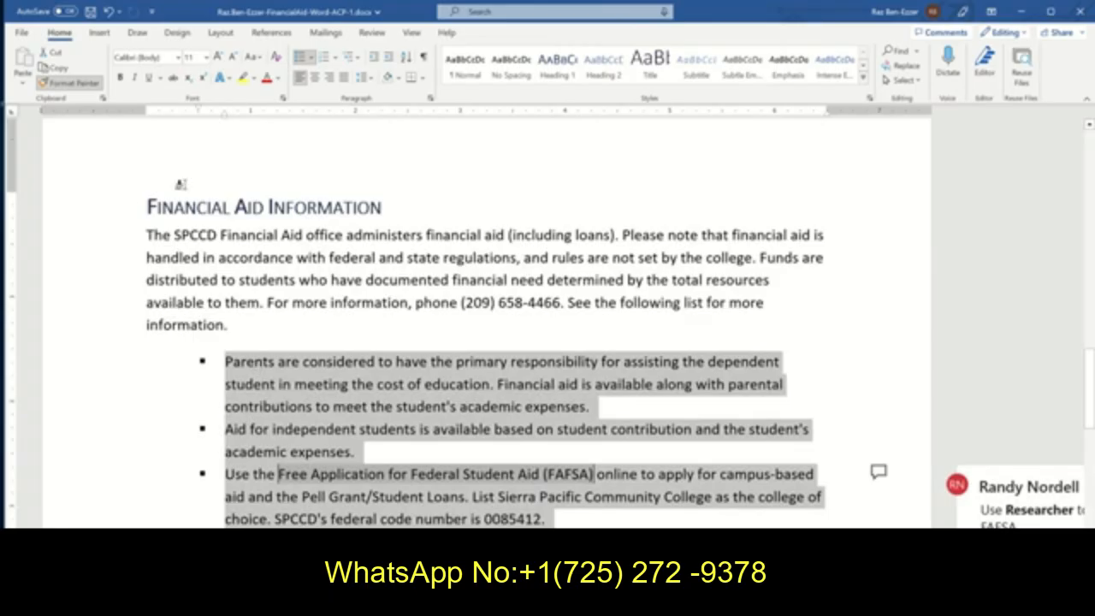
pyautogui.click(89, 12)
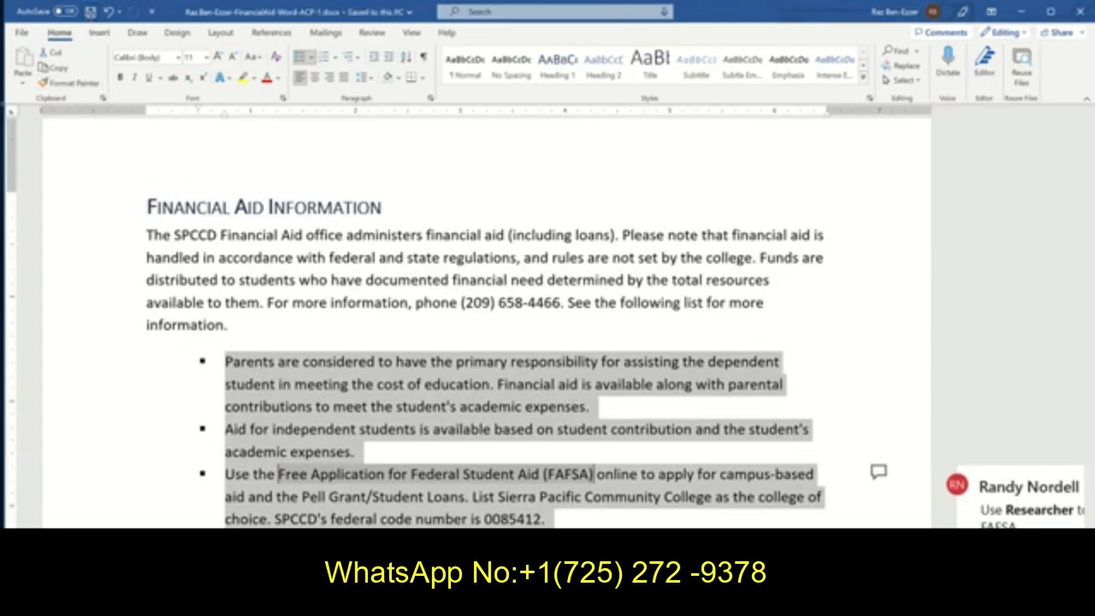
# Check the bulleted paragraphs against the sample solution PDF and mark instruction 4d as completed in the SIMnet assignment.
pyautogui.hotkey('alt', 'Tab')
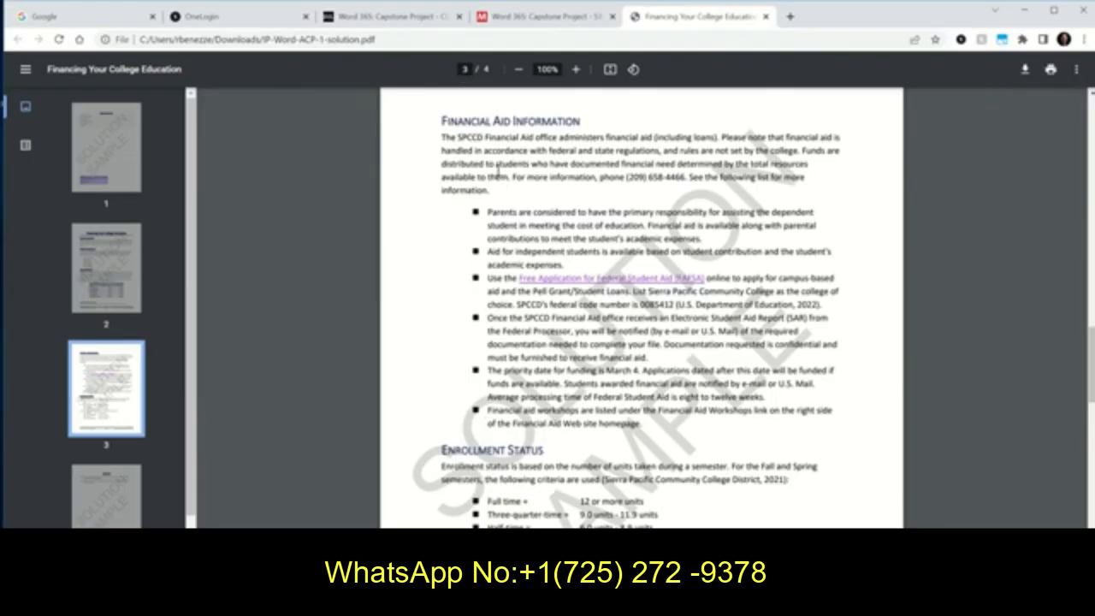
pyautogui.hotkey('alt', 'Tab')
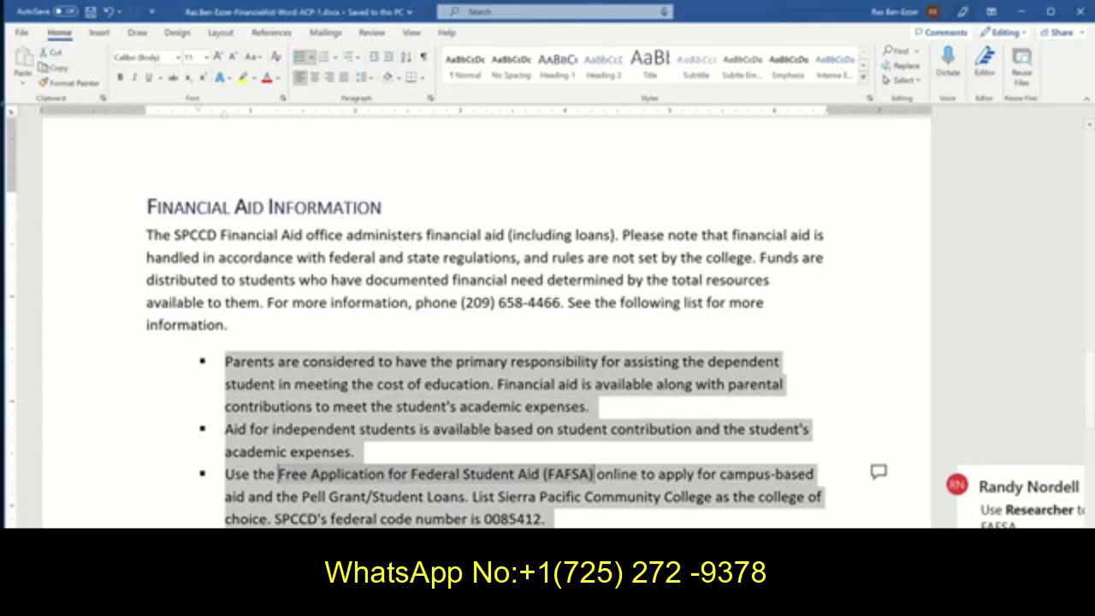
pyautogui.hotkey('alt', 'Tab')
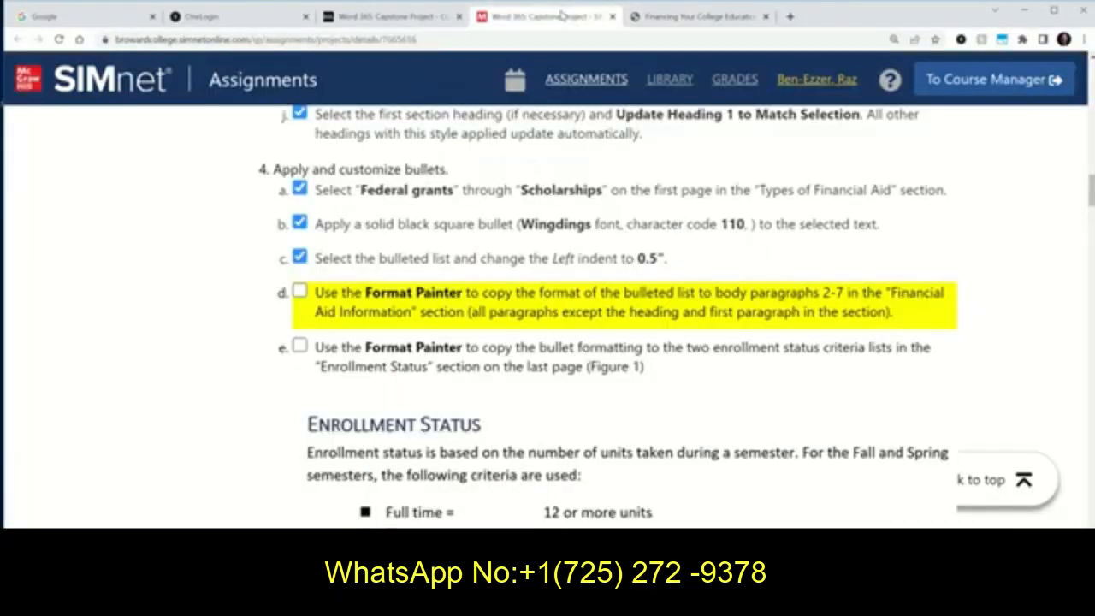
pyautogui.click(560, 16)
pyautogui.click(299, 292)
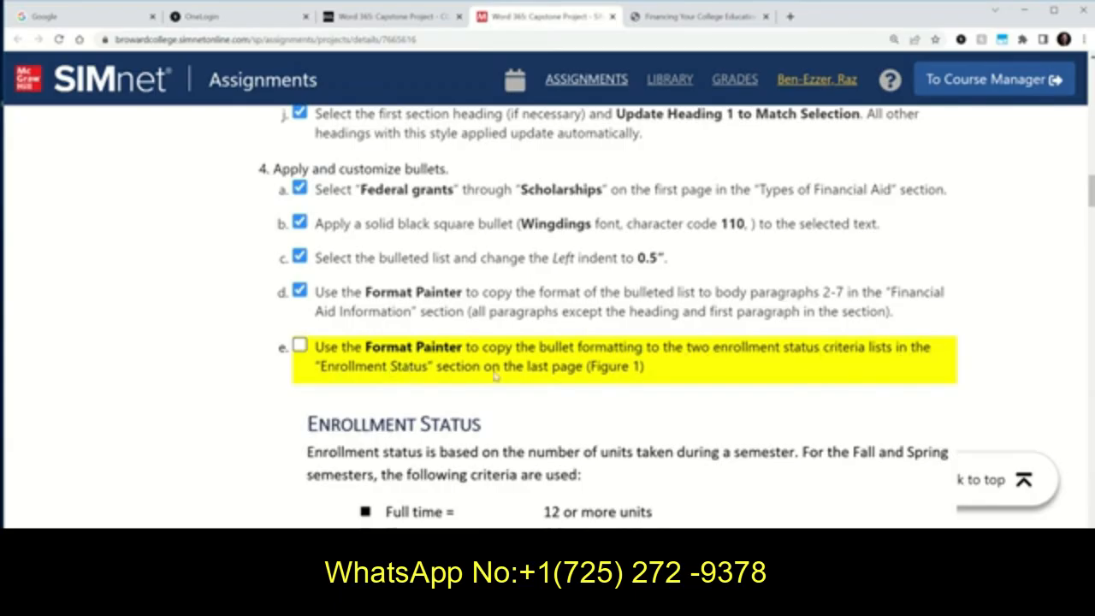
# In Word, use Format Painter to copy the Types of Financial Aid list format to both Enrollment Status criteria lists, and save the document.
pyautogui.scroll(-3, 652, 389)
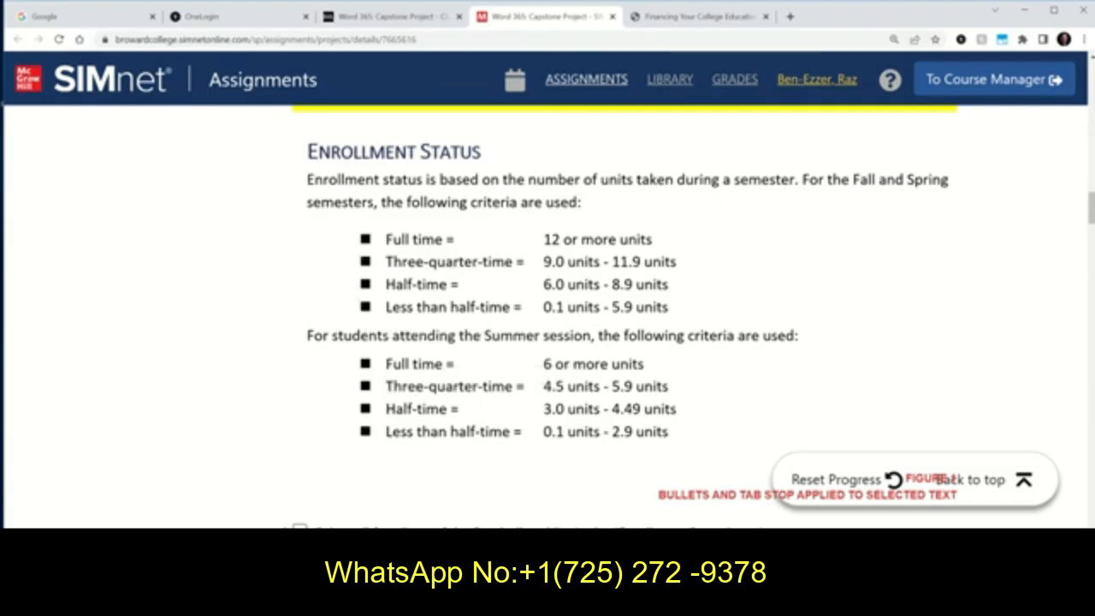
pyautogui.hotkey('alt', 'Tab')
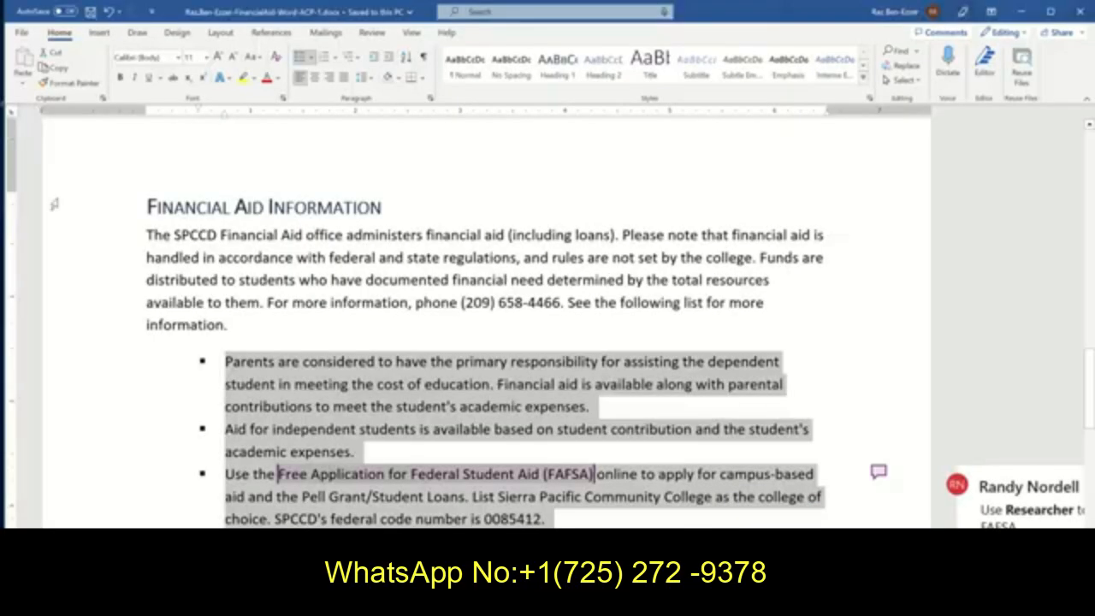
pyautogui.scroll(15, 320, 239)
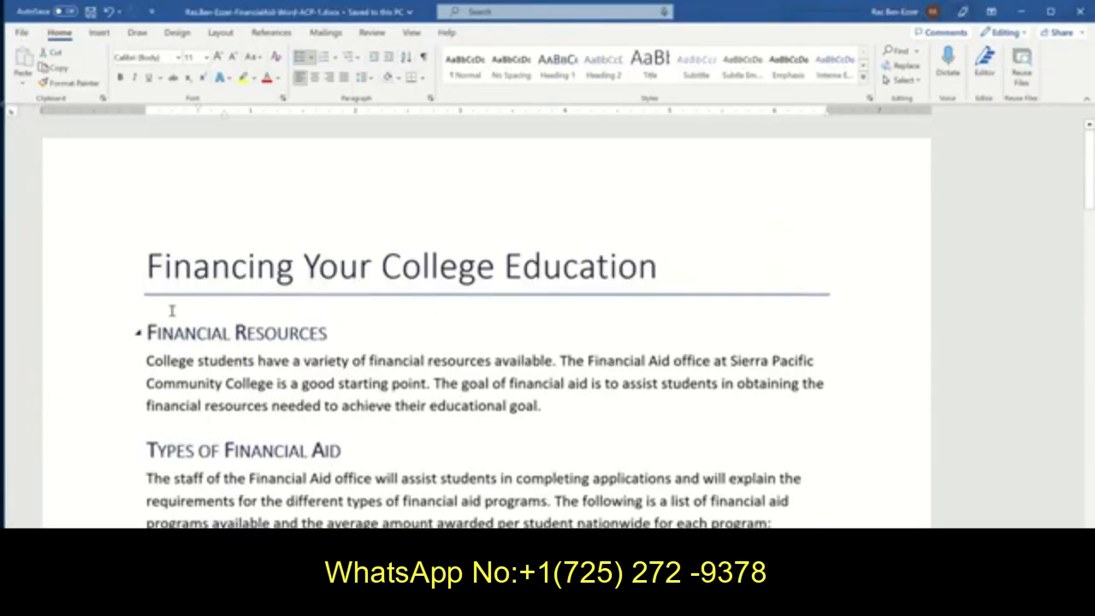
pyautogui.scroll(-4, 227, 286)
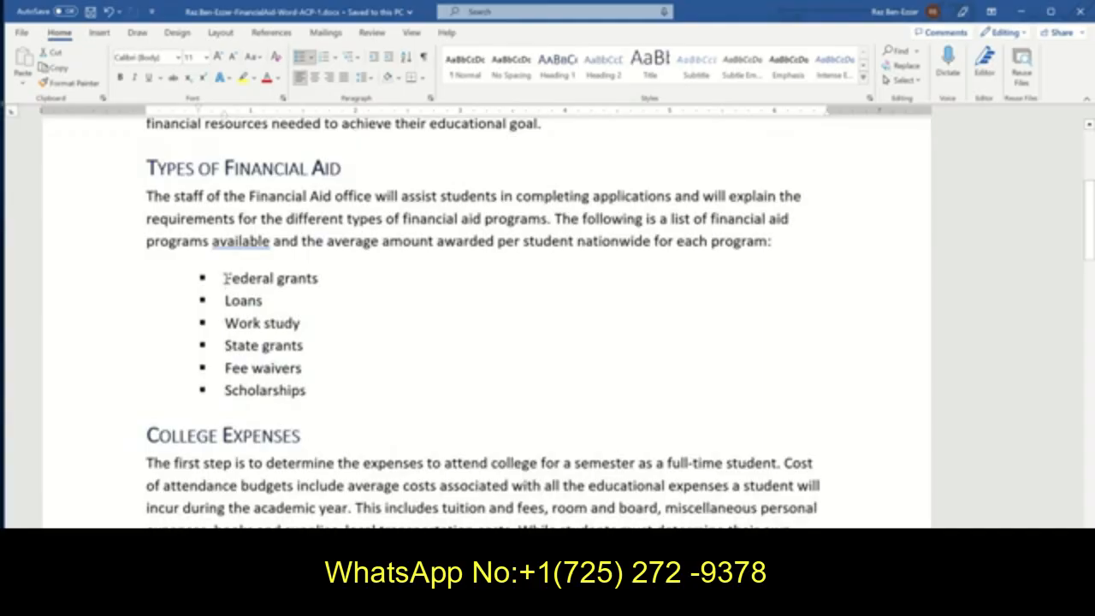
pyautogui.moveTo(227, 278)
pyautogui.mouseDown()
pyautogui.moveTo(313, 379)
pyautogui.moveTo(318, 406)
pyautogui.mouseUp()
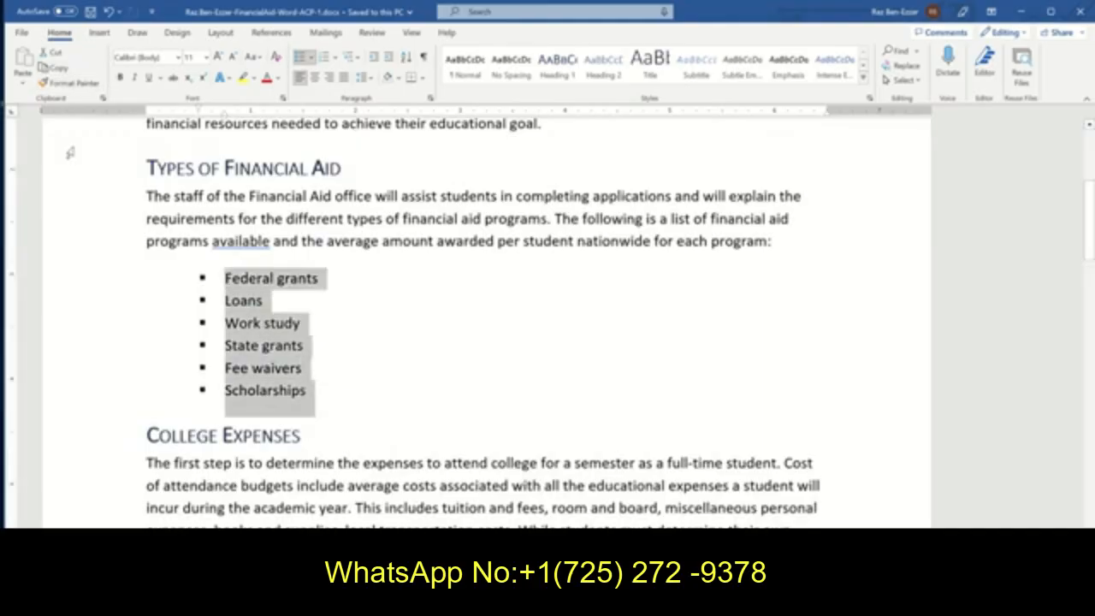
pyautogui.click(75, 83)
pyautogui.scroll(-2, 471, 376)
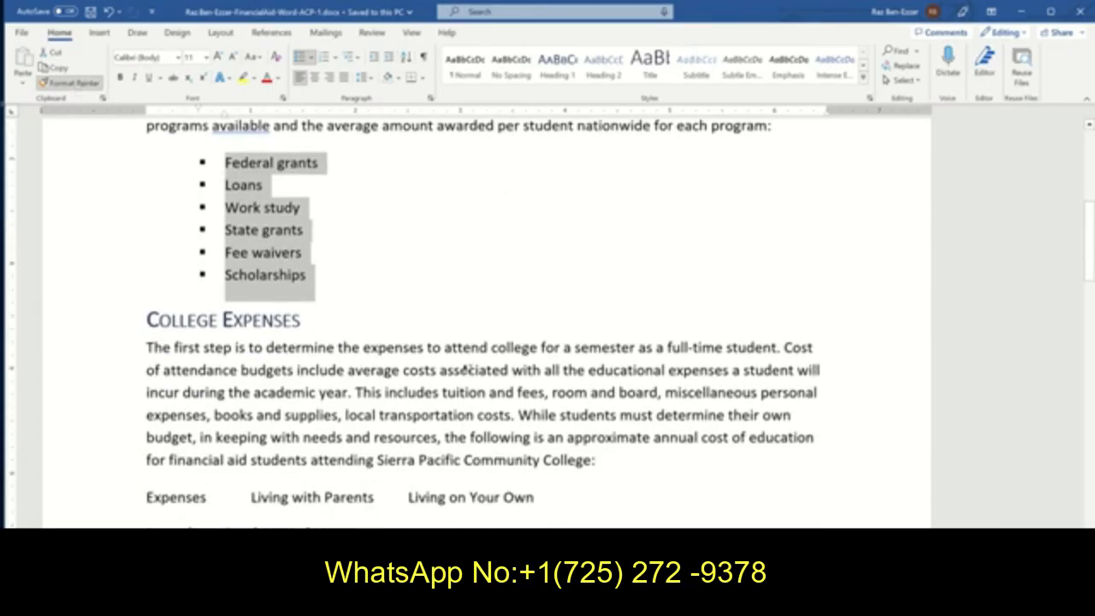
pyautogui.scroll(-15, 465, 370)
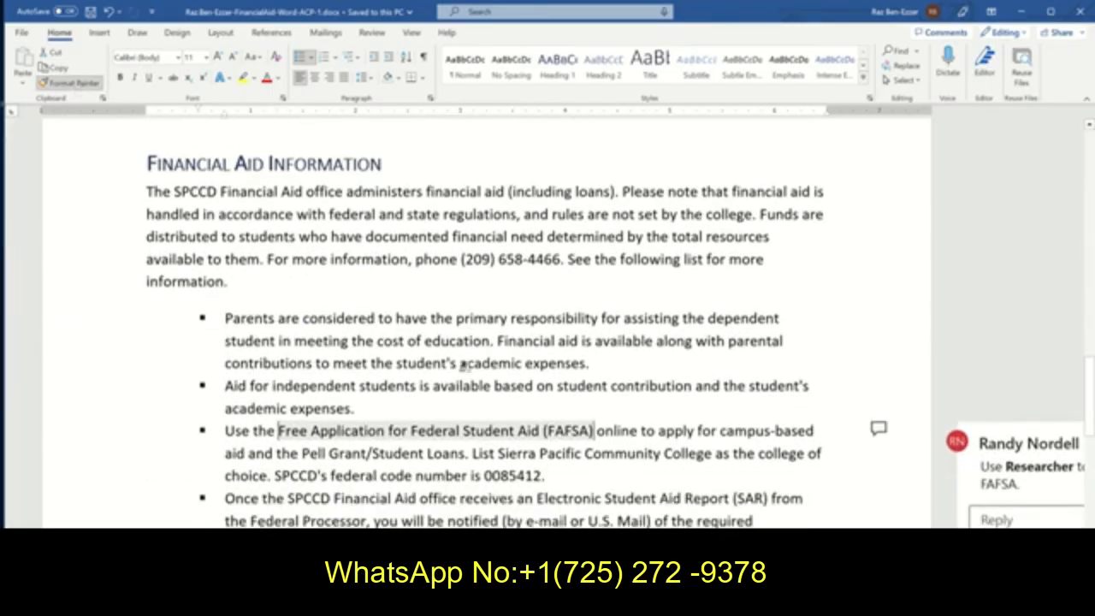
pyautogui.scroll(-10, 463, 365)
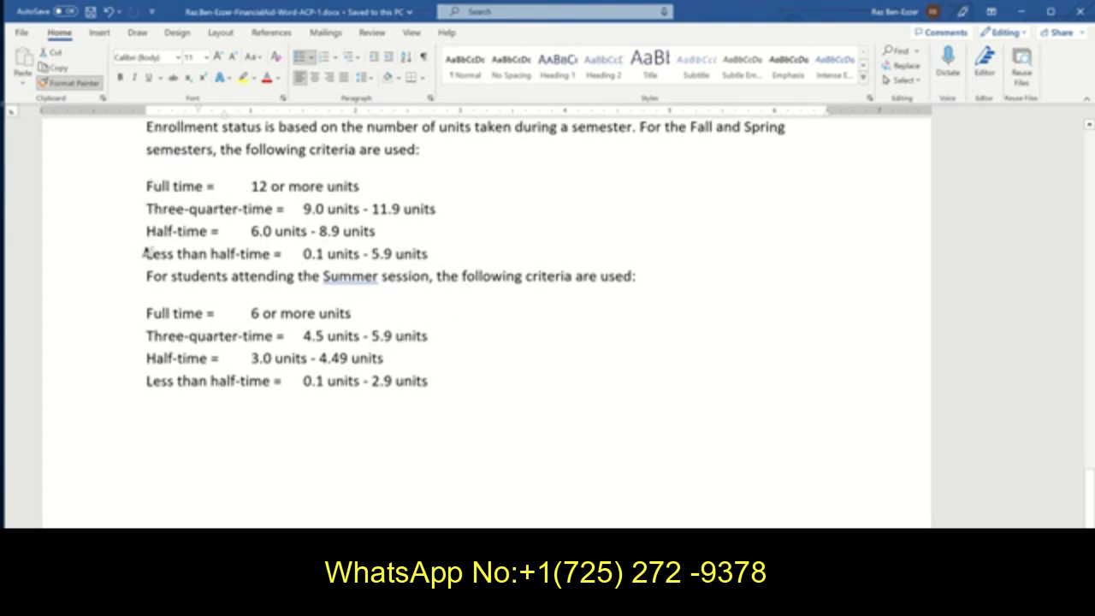
pyautogui.moveTo(141, 182); pyautogui.dragTo(433, 248)
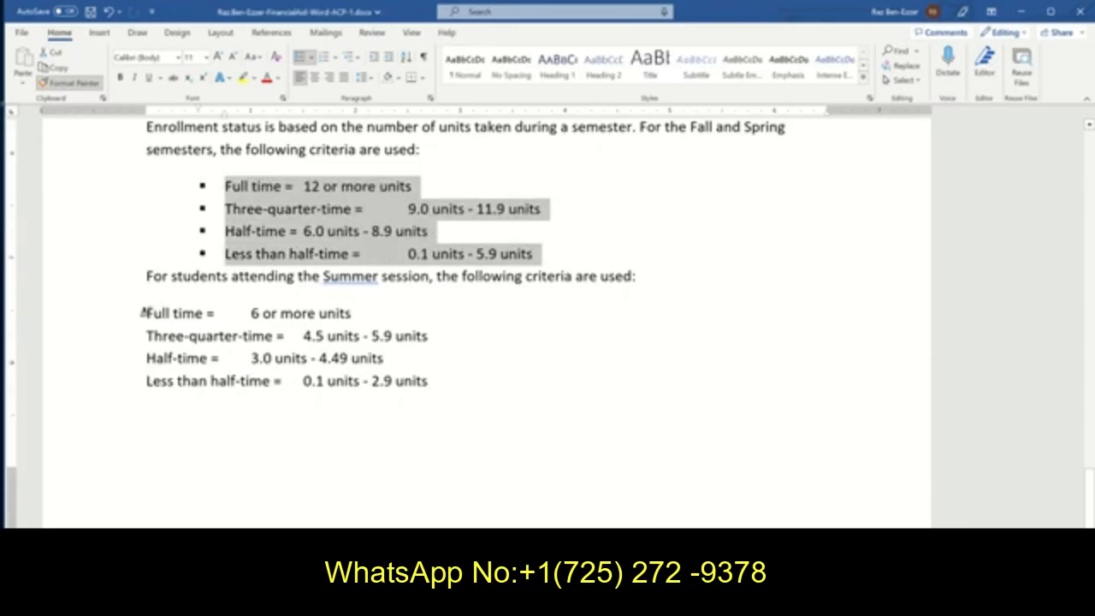
pyautogui.moveTo(141, 313)
pyautogui.mouseDown()
pyautogui.moveTo(225, 359)
pyautogui.moveTo(448, 399)
pyautogui.mouseUp()
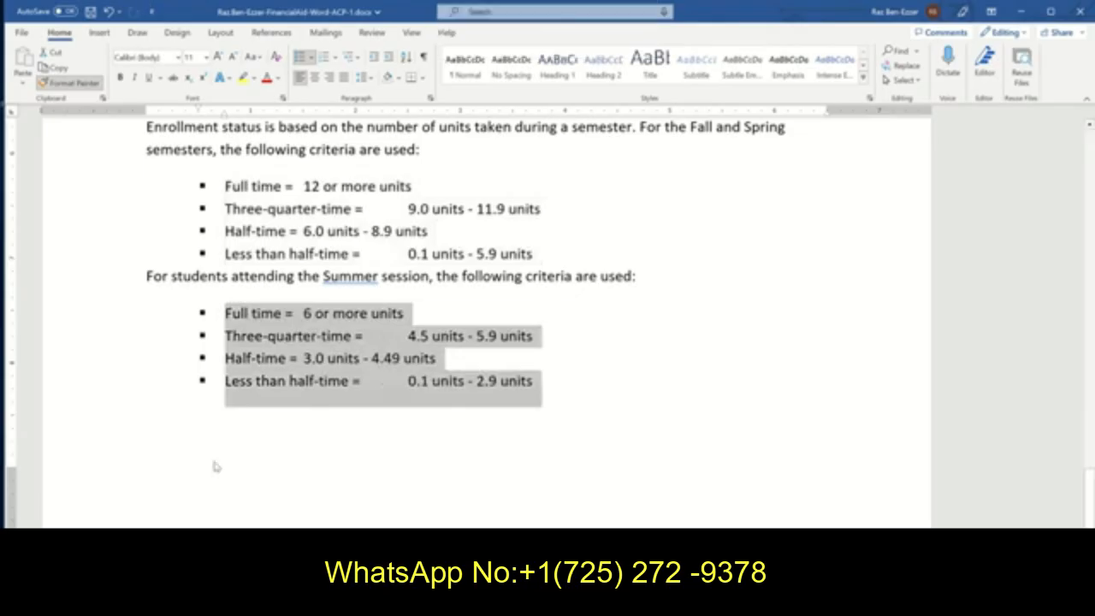
pyautogui.click(89, 11)
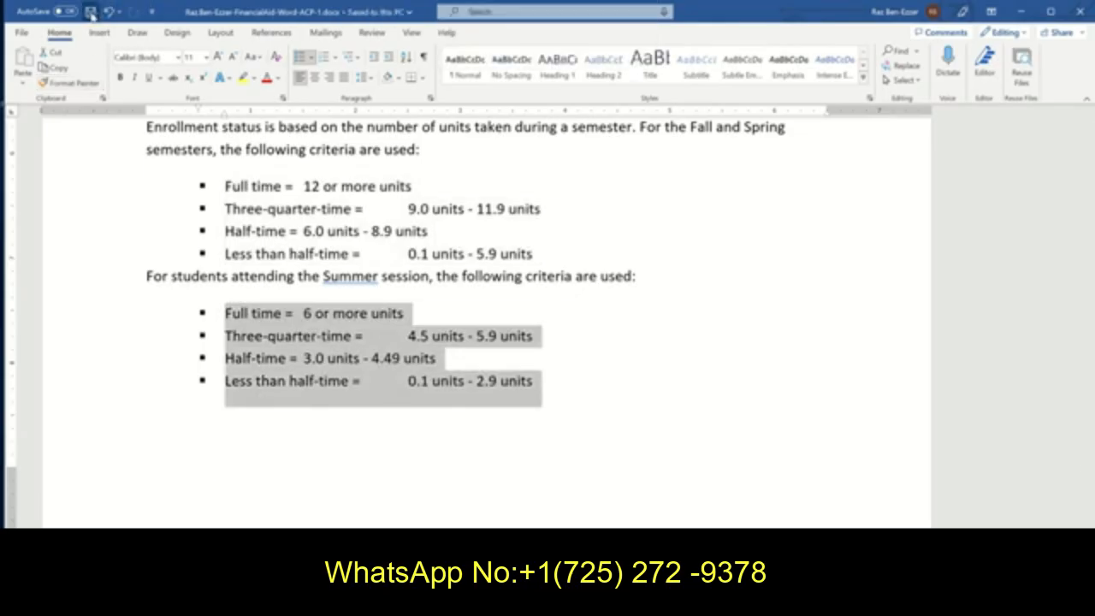
# Compare the two bulleted Enrollment Status lists in Word with Figure 1 in the SIMnet instructions.
pyautogui.hotkey('alt', 'Tab')
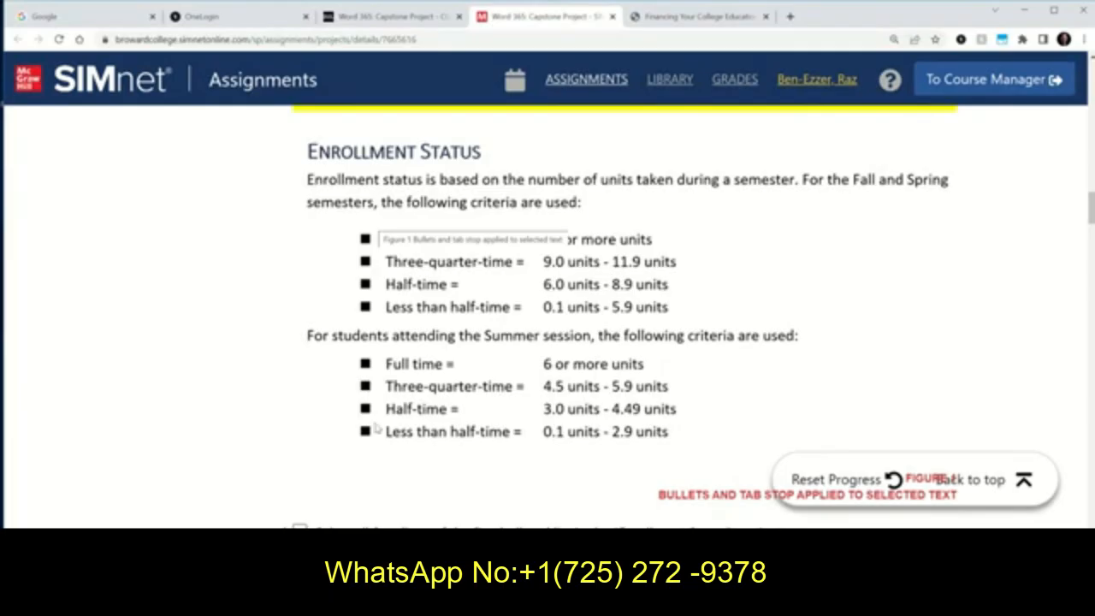
pyautogui.hotkey('alt', 'Tab')
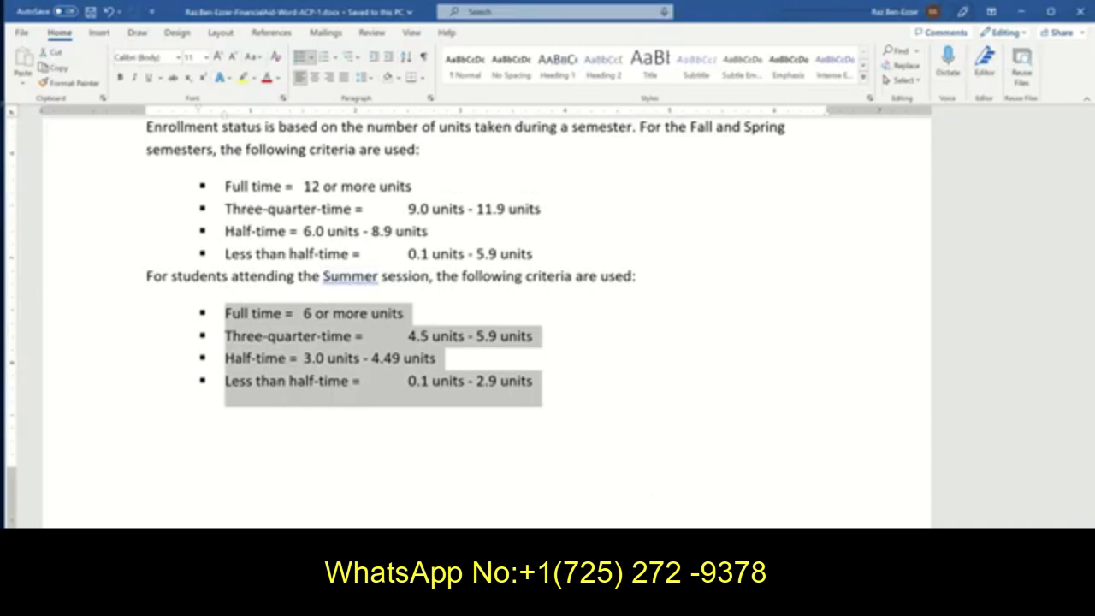
pyautogui.hotkey('alt', 'Tab')
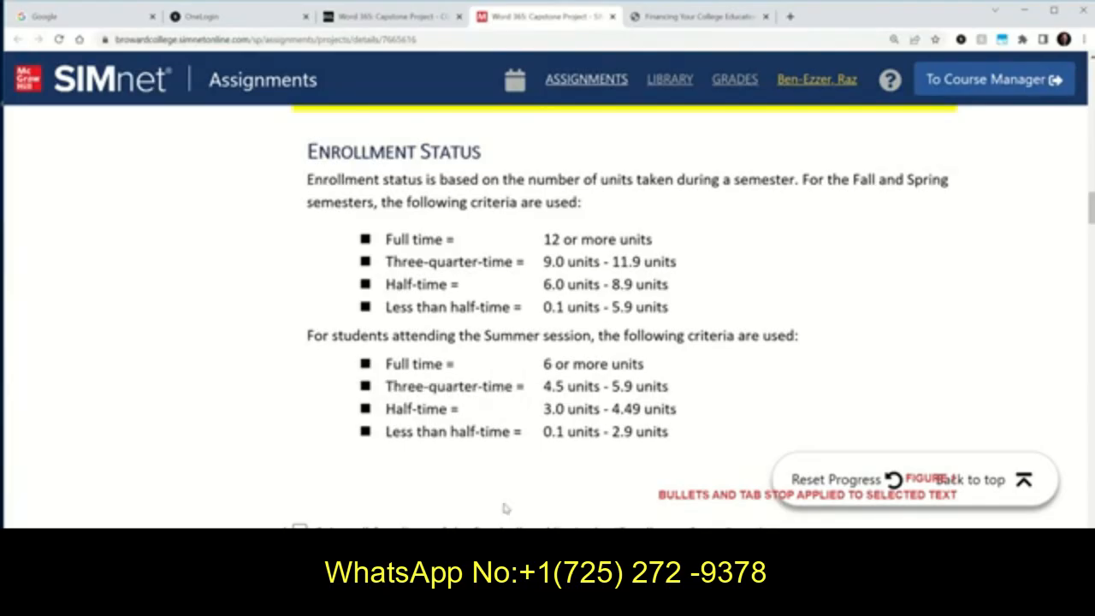
# Mark instructions 4e and 4f as completed in the SIMnet assignment.
pyautogui.scroll(4, 487, 423)
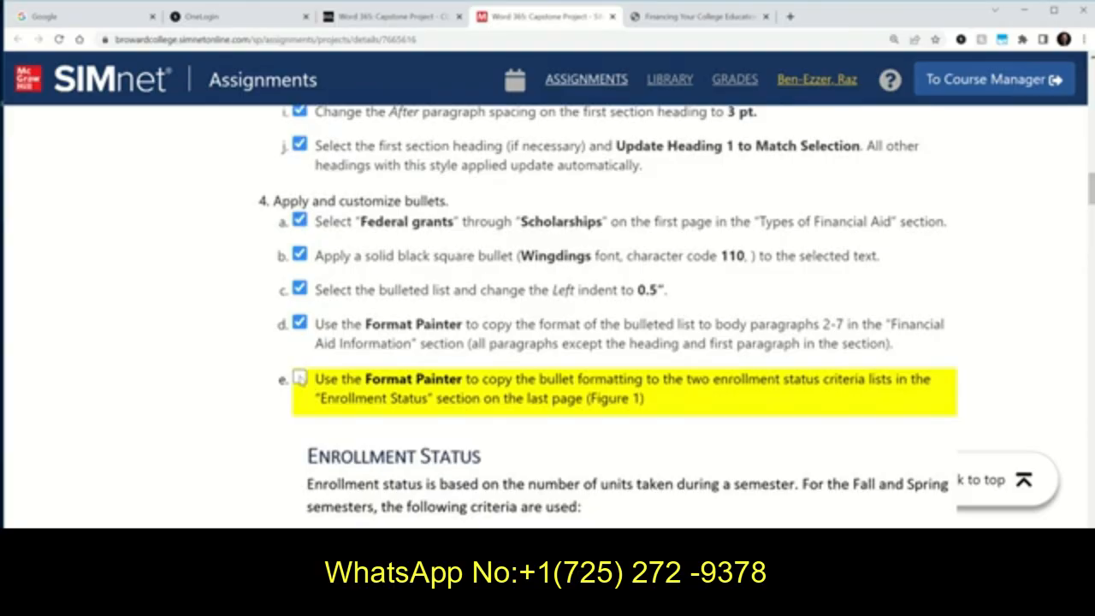
pyautogui.click(300, 378)
pyautogui.scroll(-4, 498, 428)
pyautogui.scroll(-3, 496, 428)
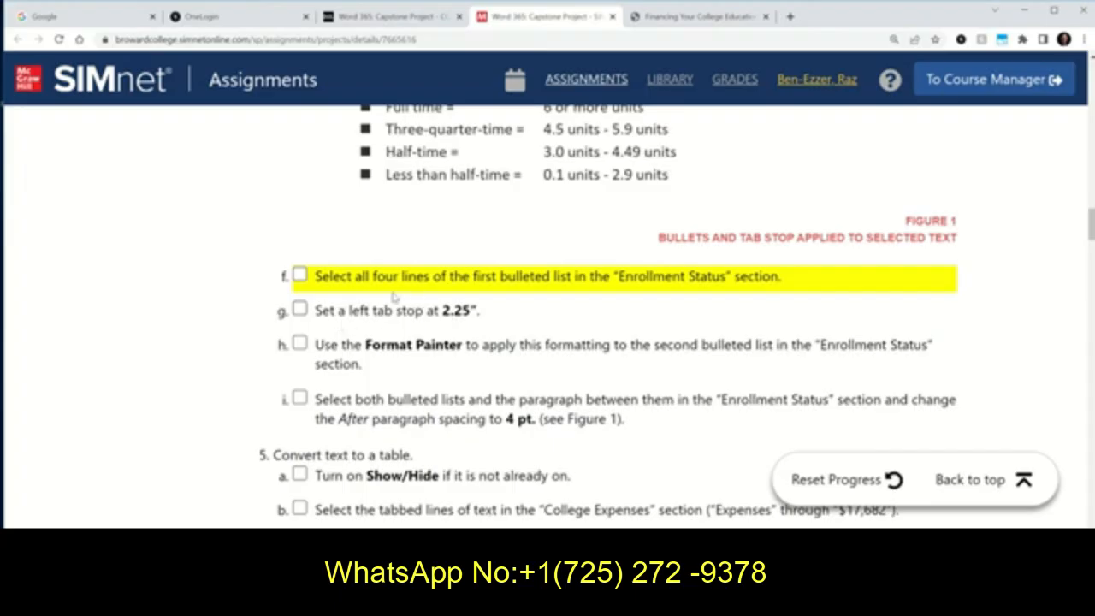
pyautogui.click(300, 274)
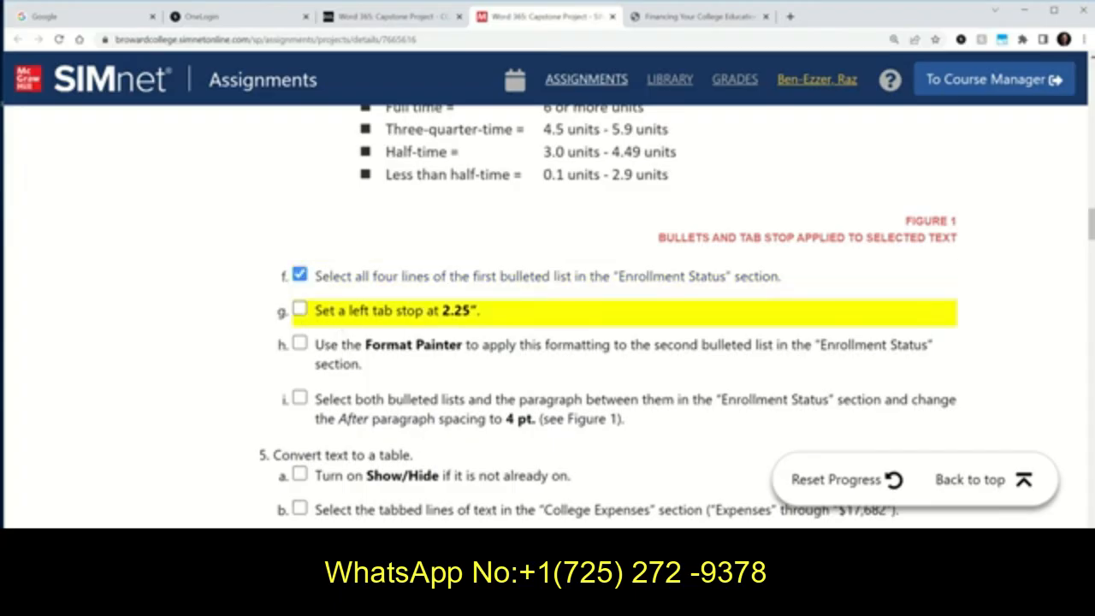
# In Word, select the first Enrollment Status bulleted list and enter 2.25 for the default tab stops in the Tabs settings.
pyautogui.hotkey('alt', 'Tab')
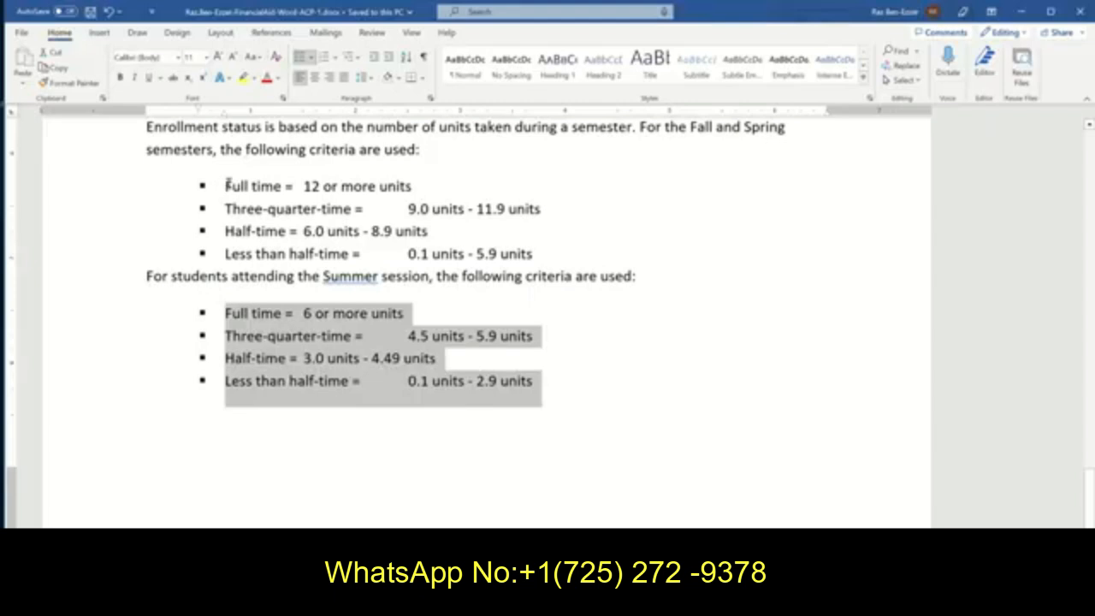
pyautogui.moveTo(226, 185); pyautogui.dragTo(505, 265)
pyautogui.moveTo(611, 272); pyautogui.dragTo(619, 255)
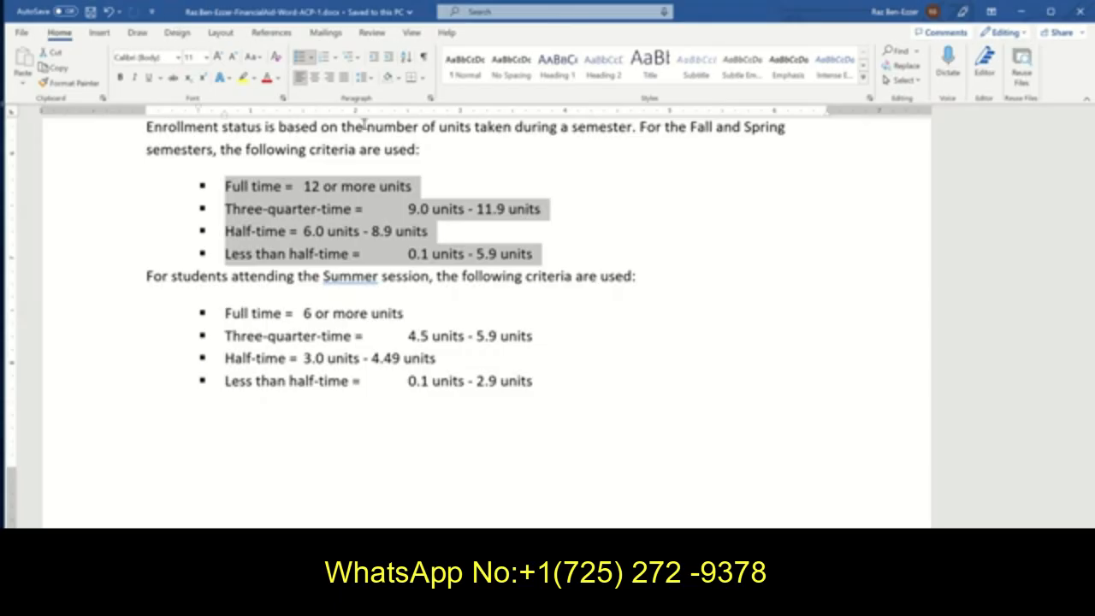
pyautogui.click(432, 100)
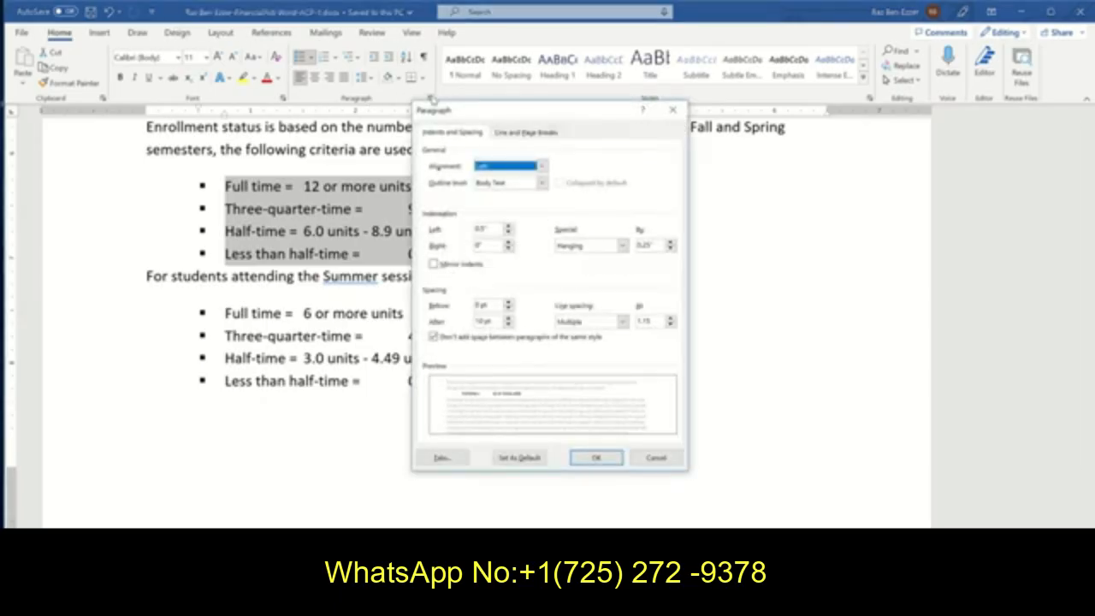
pyautogui.click(441, 458)
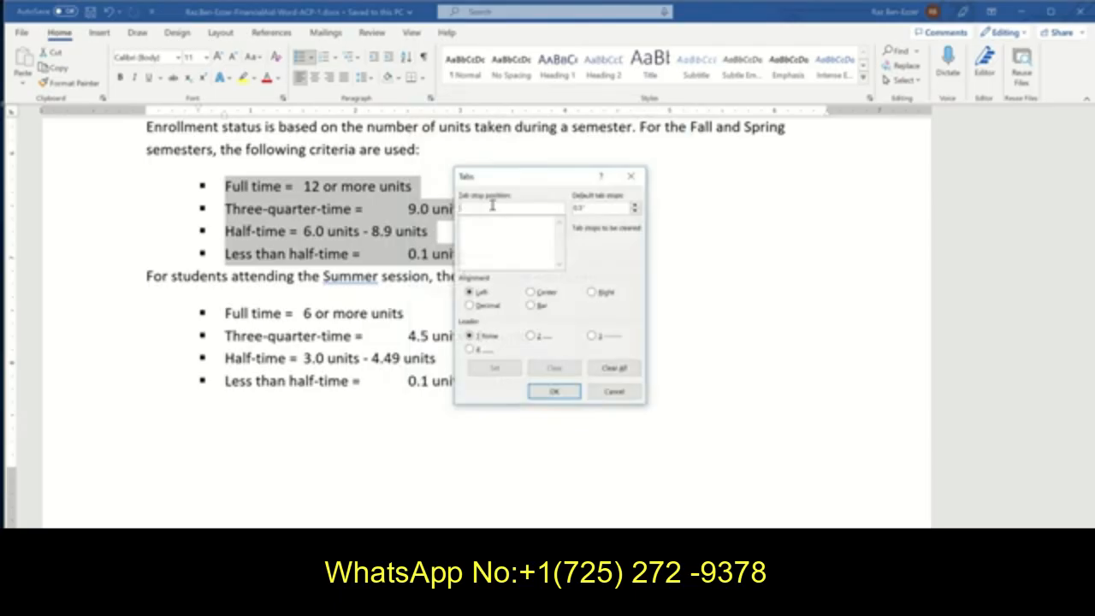
pyautogui.doubleClick(586, 208)
pyautogui.write('4')
pyautogui.hotkey('alt', 'Tab')
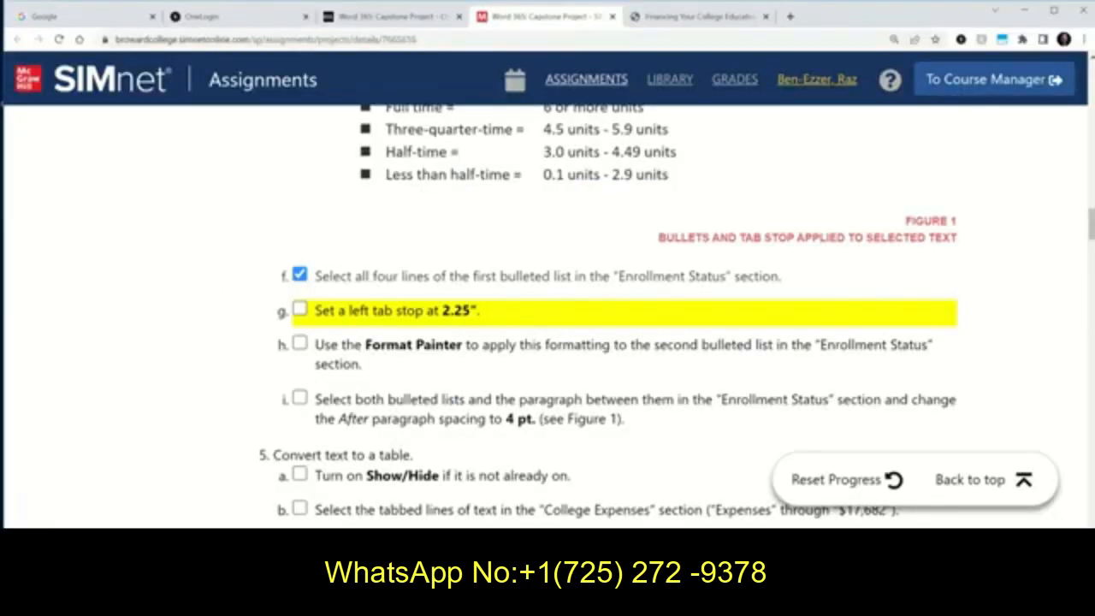
pyautogui.hotkey('alt', 'Tab')
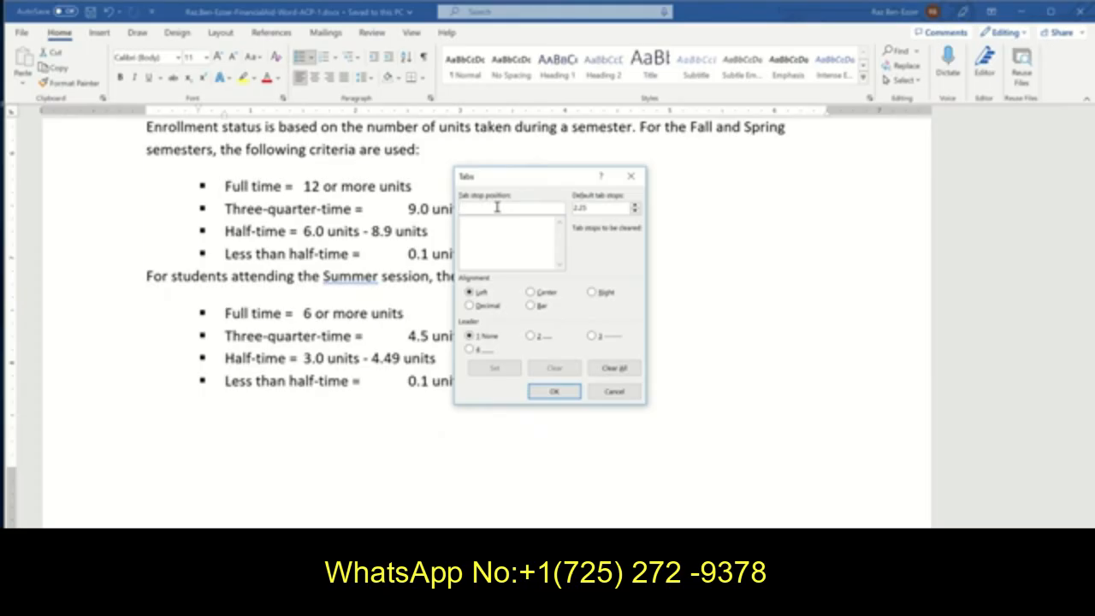
# Set a left tab stop at 2.25" for the first Enrollment Status bulleted list.
pyautogui.write('0')
pyautogui.click(497, 368)
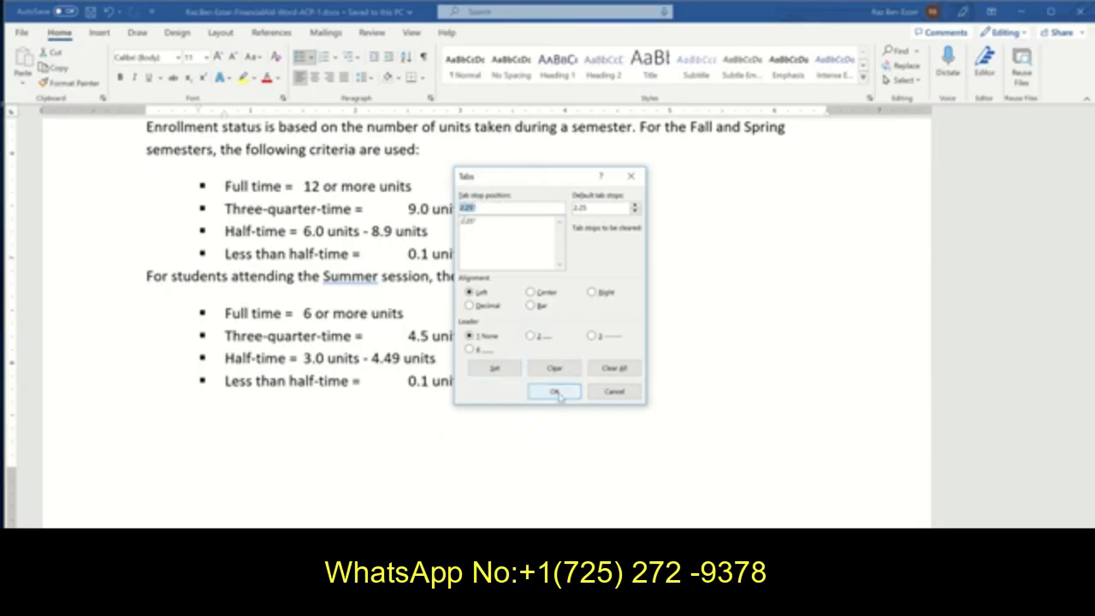
pyautogui.click(556, 392)
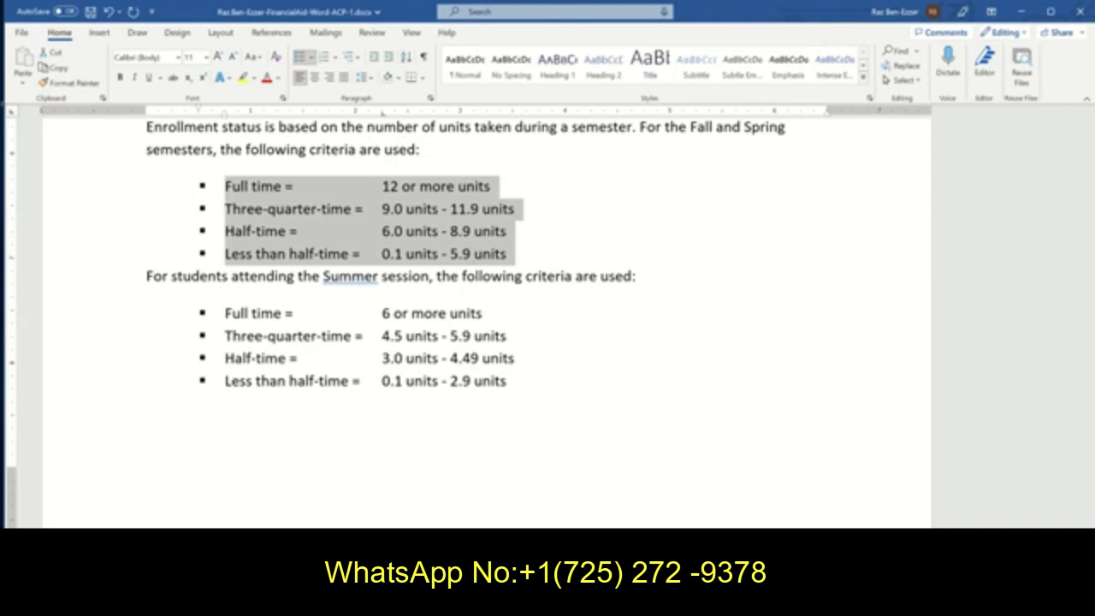
pyautogui.click(411, 360)
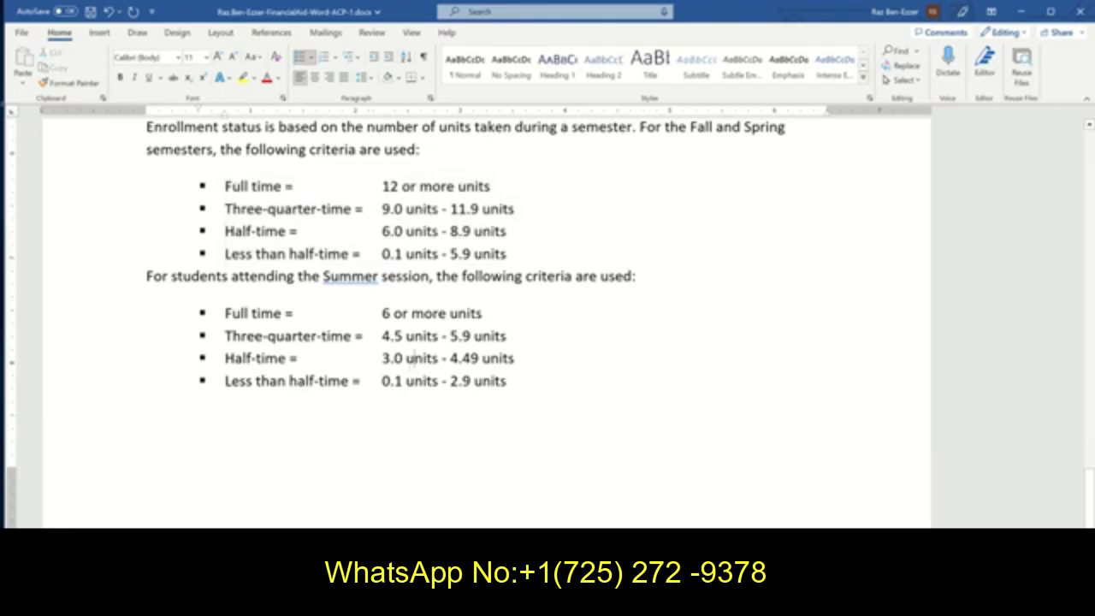
# Switch to SIMnet and mark instructions 4g and 4h as completed.
pyautogui.hotkey('alt', 'Tab')
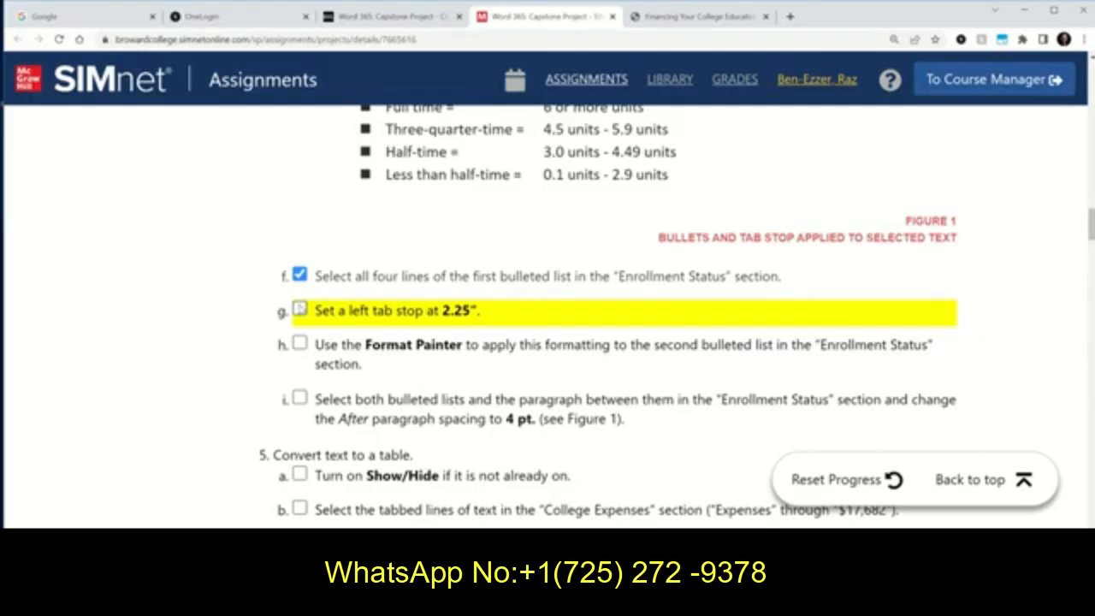
pyautogui.click(300, 309)
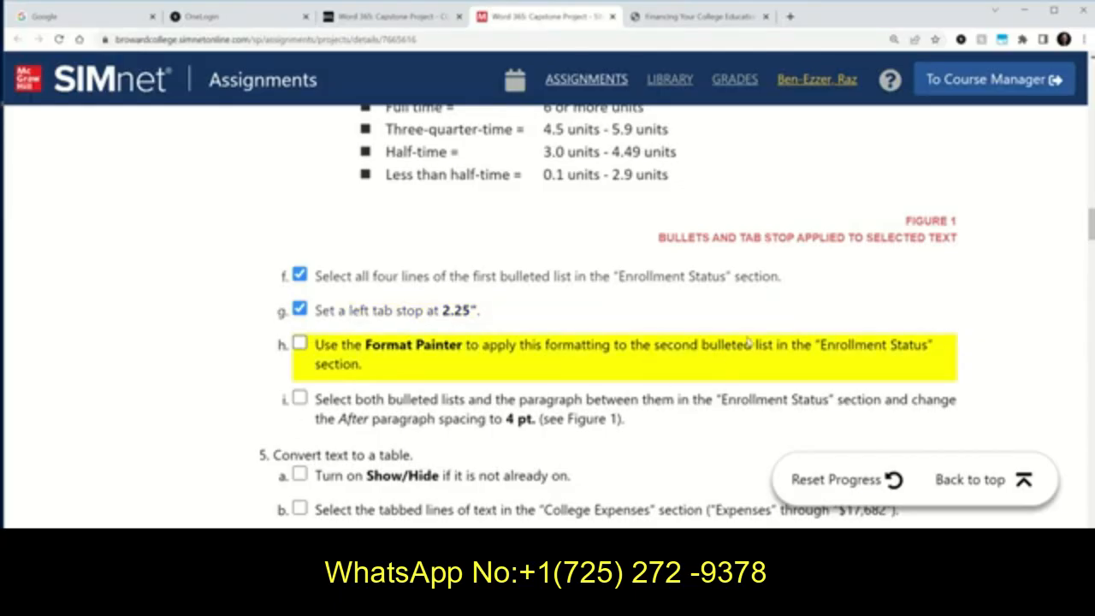
pyautogui.click(300, 343)
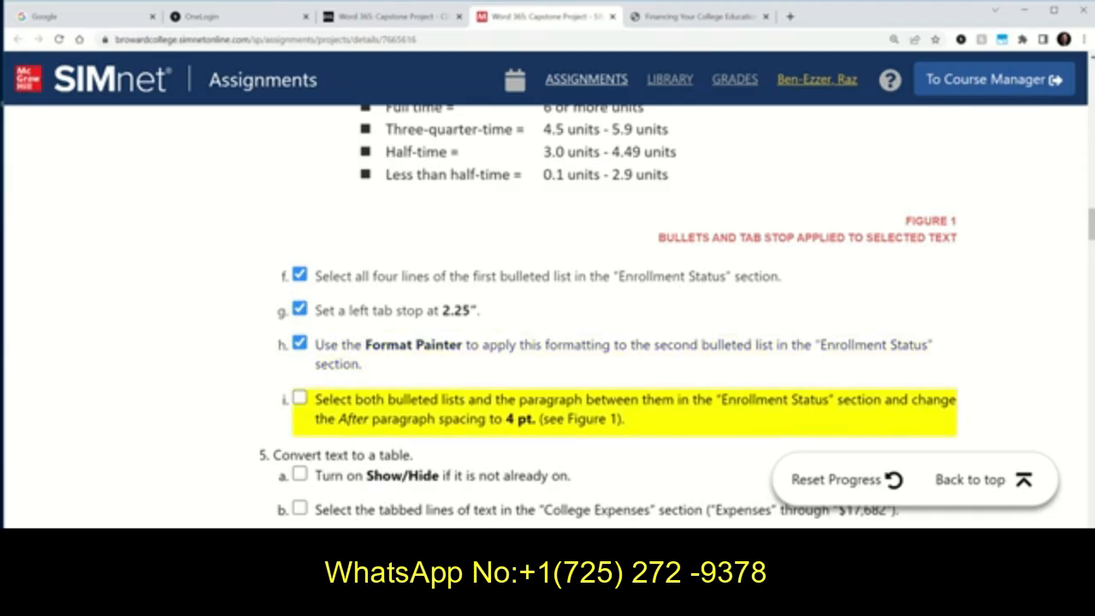
# In Word, use Format Painter to copy the first Enrollment Status list's formatting to the second bulleted list.
pyautogui.click(445, 599)
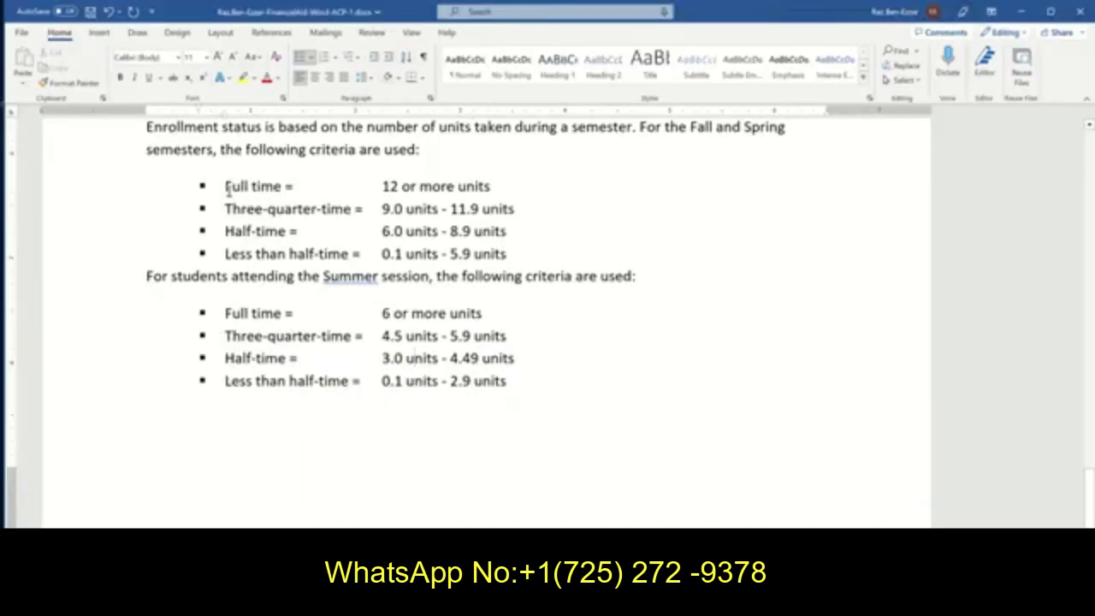
pyautogui.moveTo(223, 186); pyautogui.dragTo(518, 257)
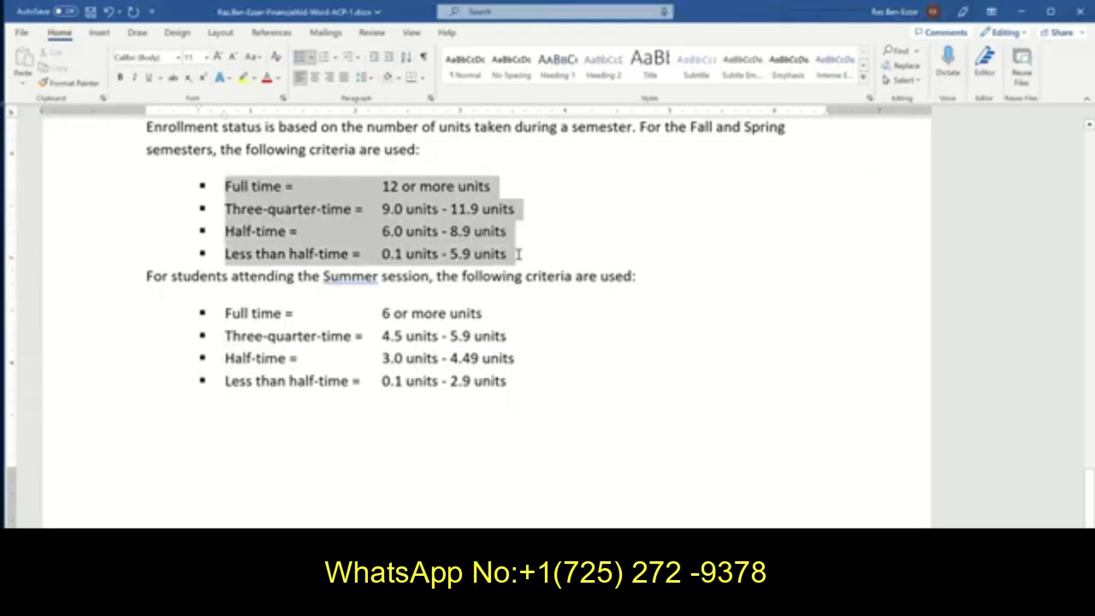
pyautogui.click(64, 82)
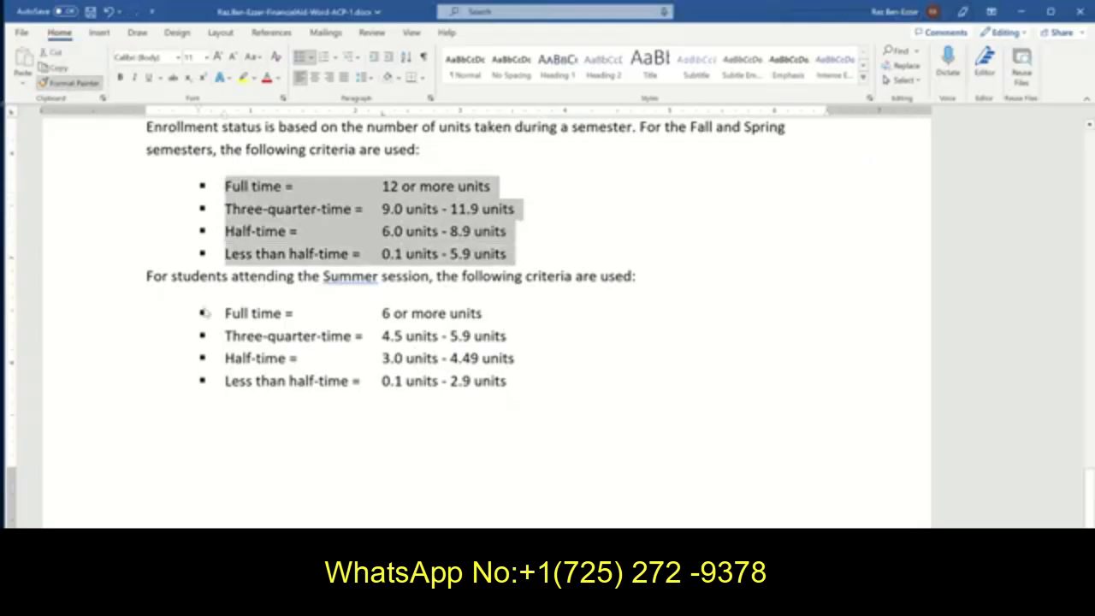
pyautogui.moveTo(226, 313)
pyautogui.mouseDown()
pyautogui.moveTo(462, 428)
pyautogui.moveTo(540, 416)
pyautogui.mouseUp()
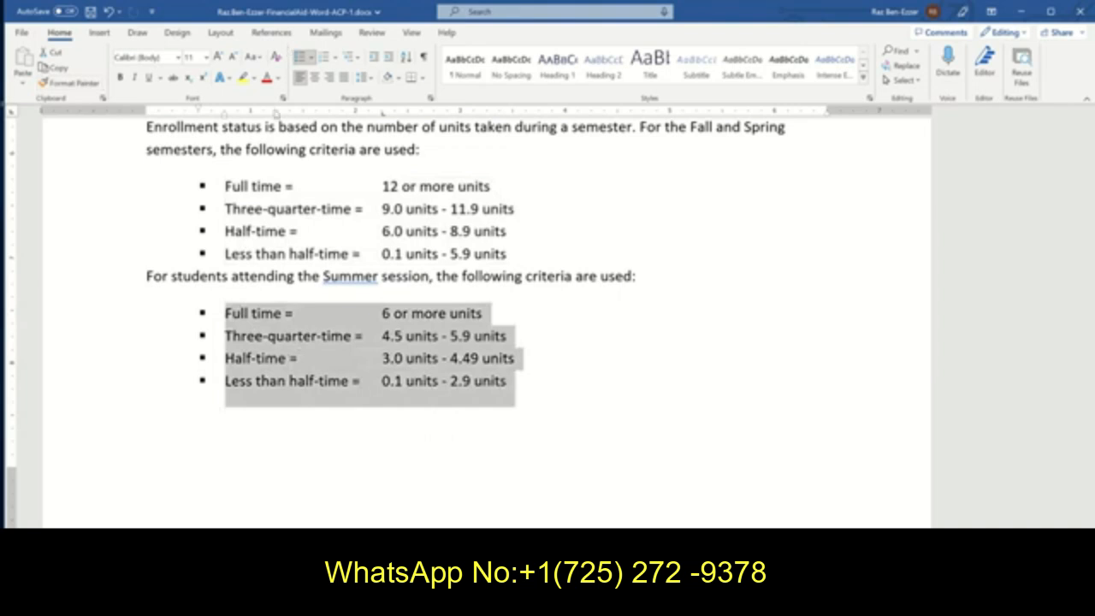
# Return to SIMnet, mark instruction 4i as completed, and review it against Figure 1.
pyautogui.moveTo(492, 602)
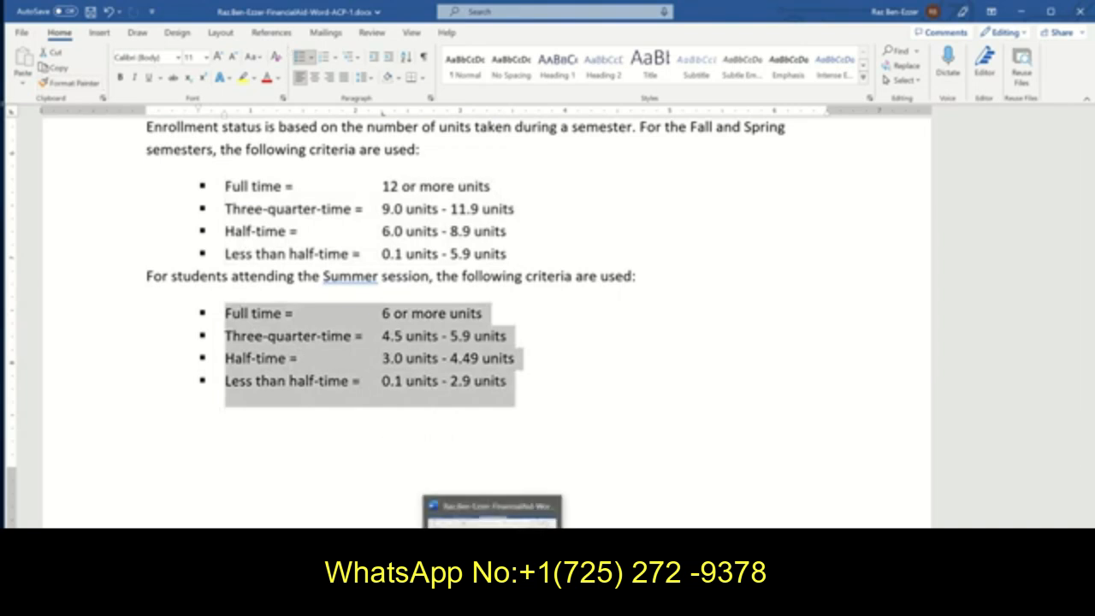
pyautogui.click(492, 602)
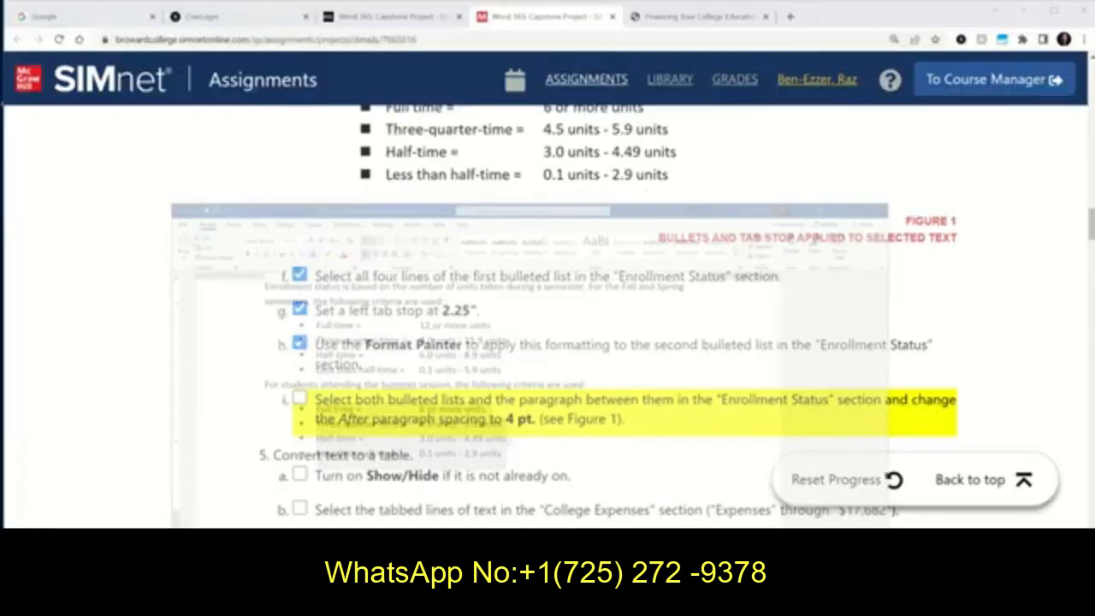
pyautogui.click(449, 602)
pyautogui.click(449, 602)
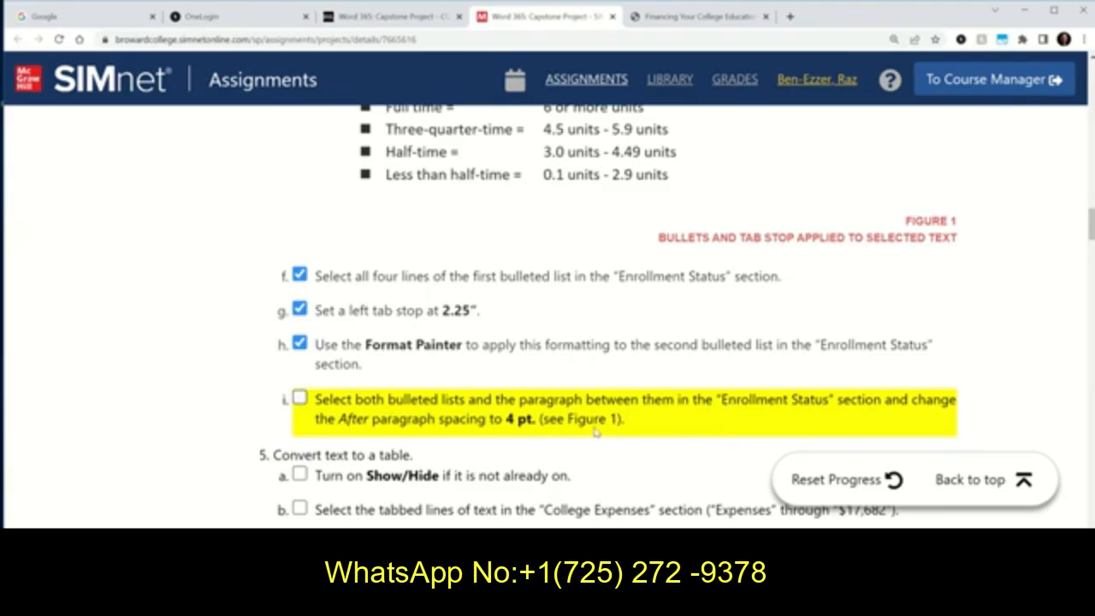
pyautogui.click(298, 398)
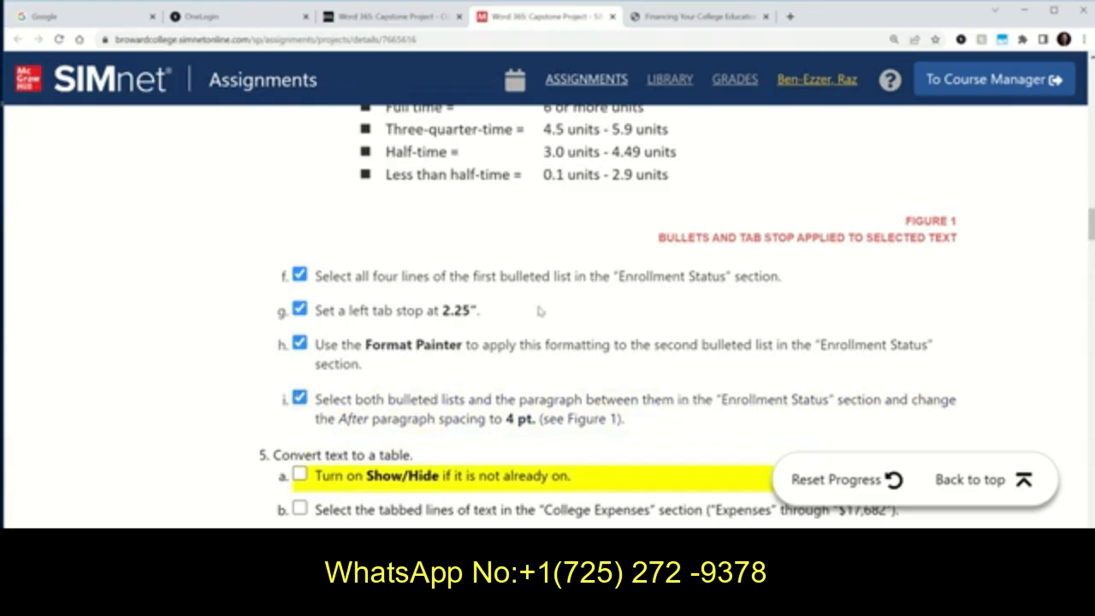
pyautogui.scroll(-3, 561, 183)
pyautogui.scroll(6, 561, 183)
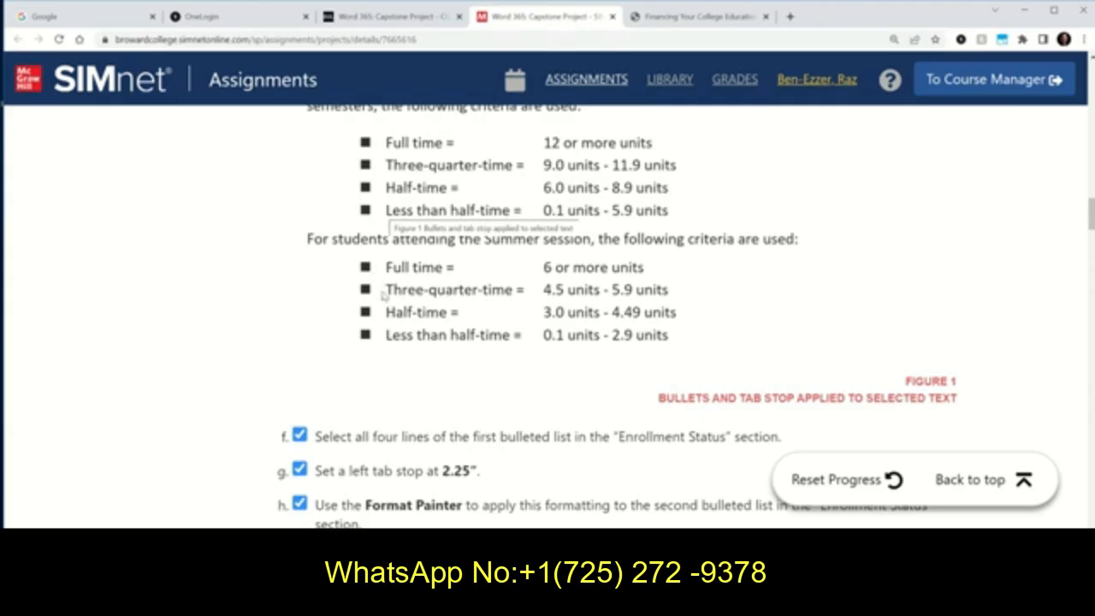
pyautogui.scroll(-2, 420, 359)
pyautogui.scroll(-2, 419, 359)
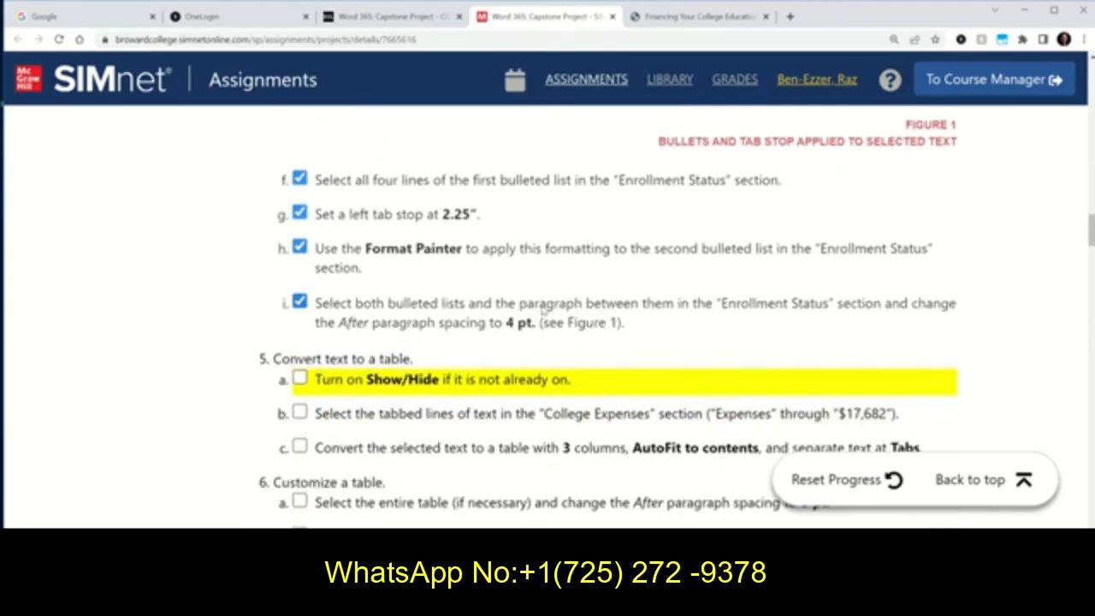
# In Word, set After paragraph spacing to 4 pt for both Enrollment Status lists and the paragraph between them, and save the document.
pyautogui.hotkey('alt', 'Tab')
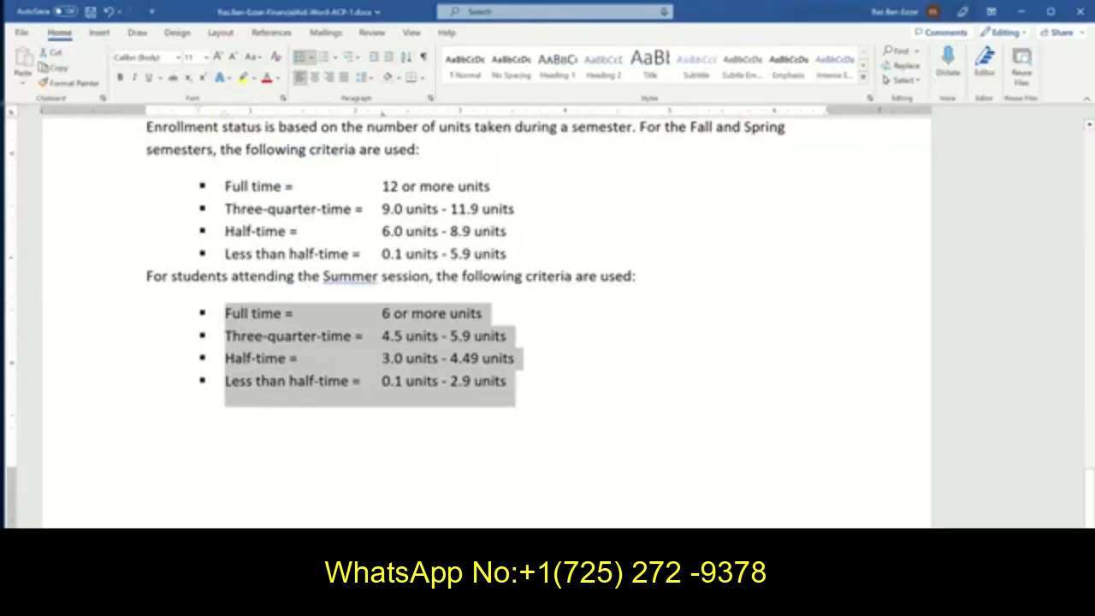
pyautogui.moveTo(227, 184); pyautogui.dragTo(625, 389)
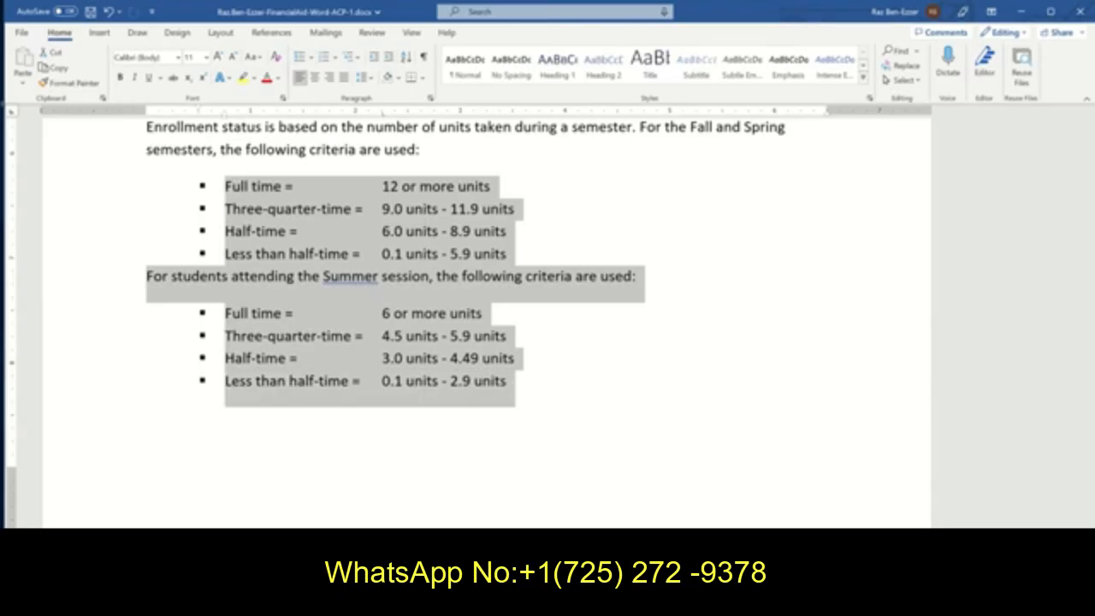
pyautogui.click(430, 98)
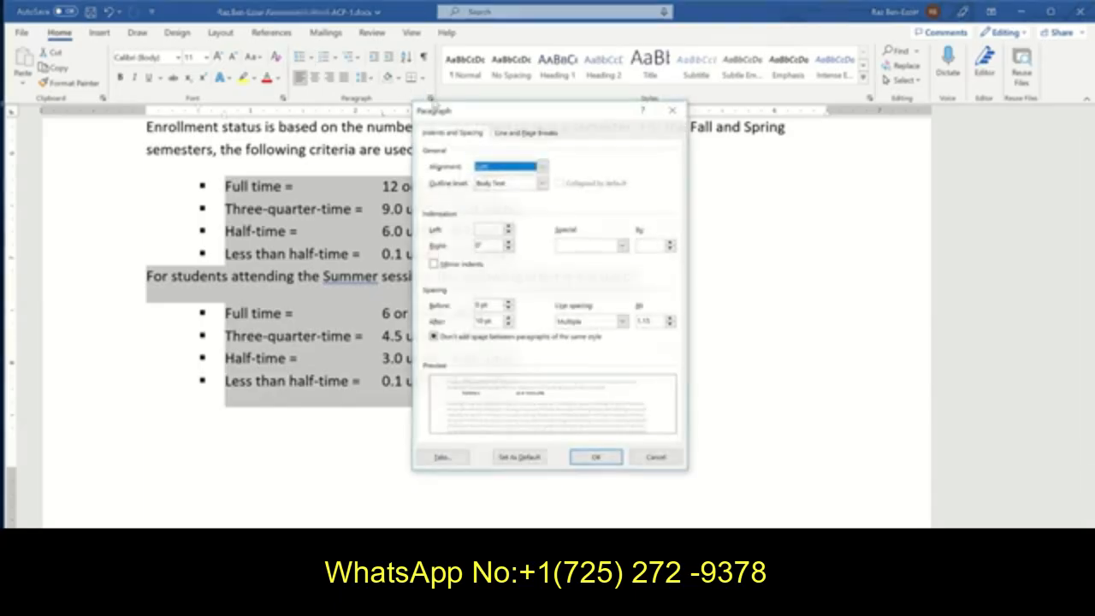
pyautogui.doubleClick(493, 320)
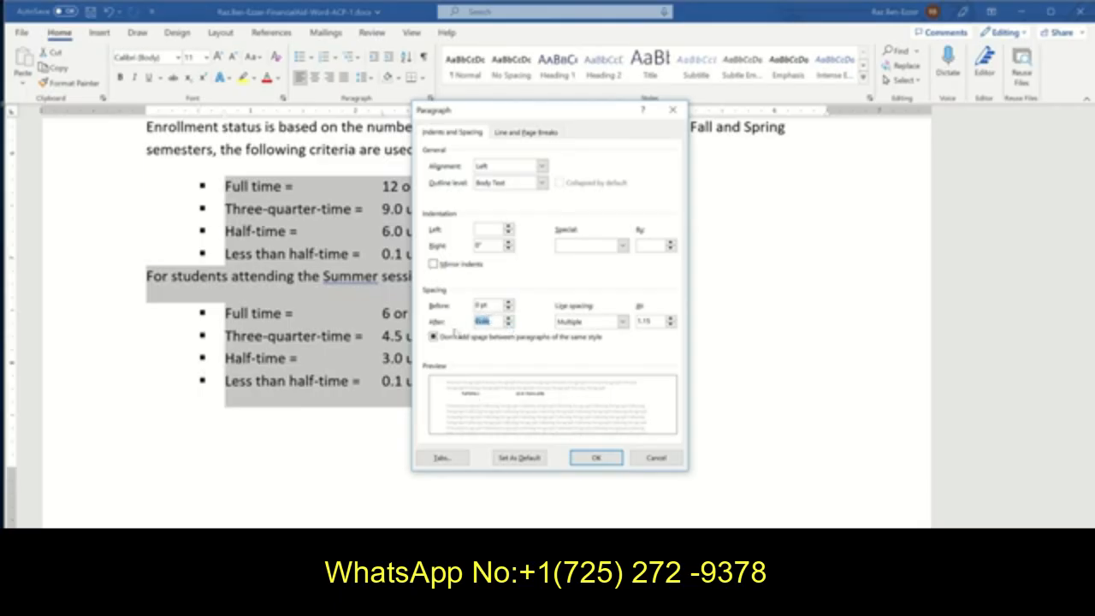
pyautogui.write('0')
pyautogui.click(596, 457)
pyautogui.click(227, 289)
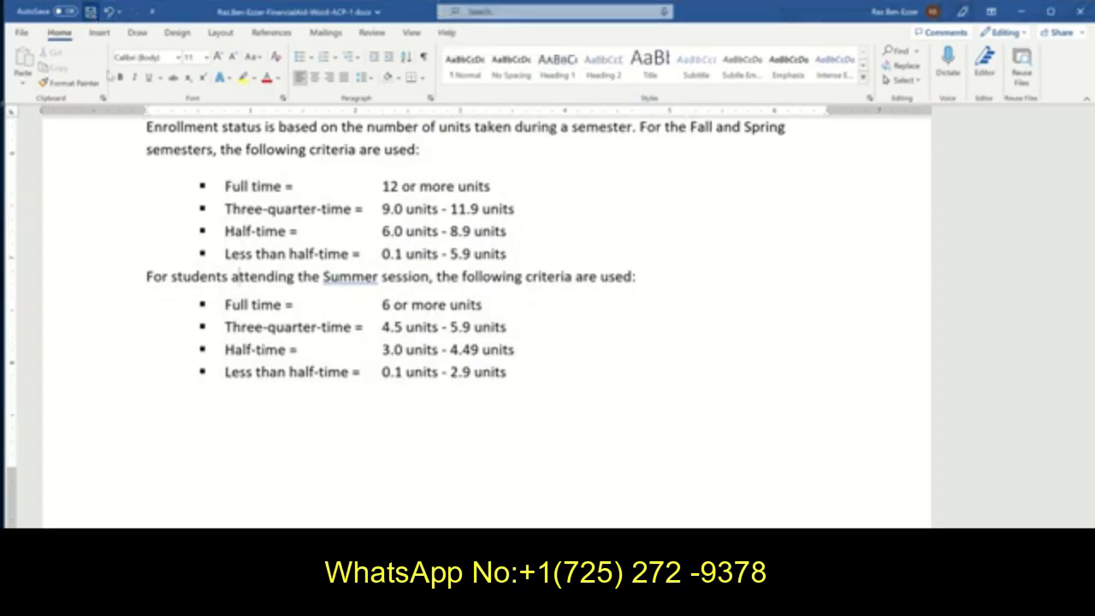
pyautogui.click(90, 11)
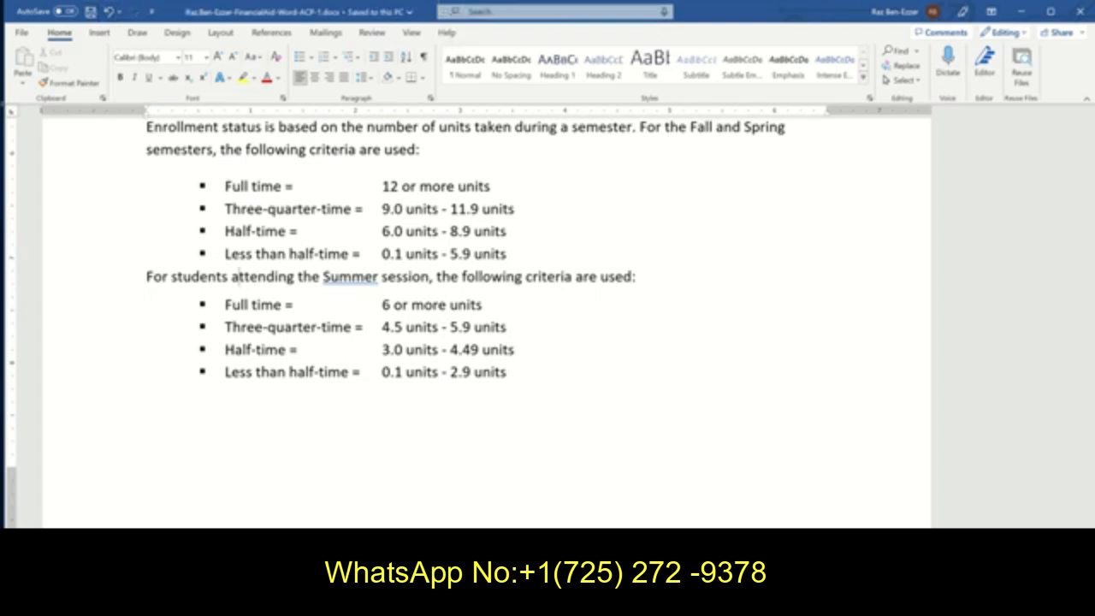
# Mark instruction 5a as completed in SIMnet and turn on Show/Hide formatting marks in Word.
pyautogui.hotkey('alt', 'Tab')
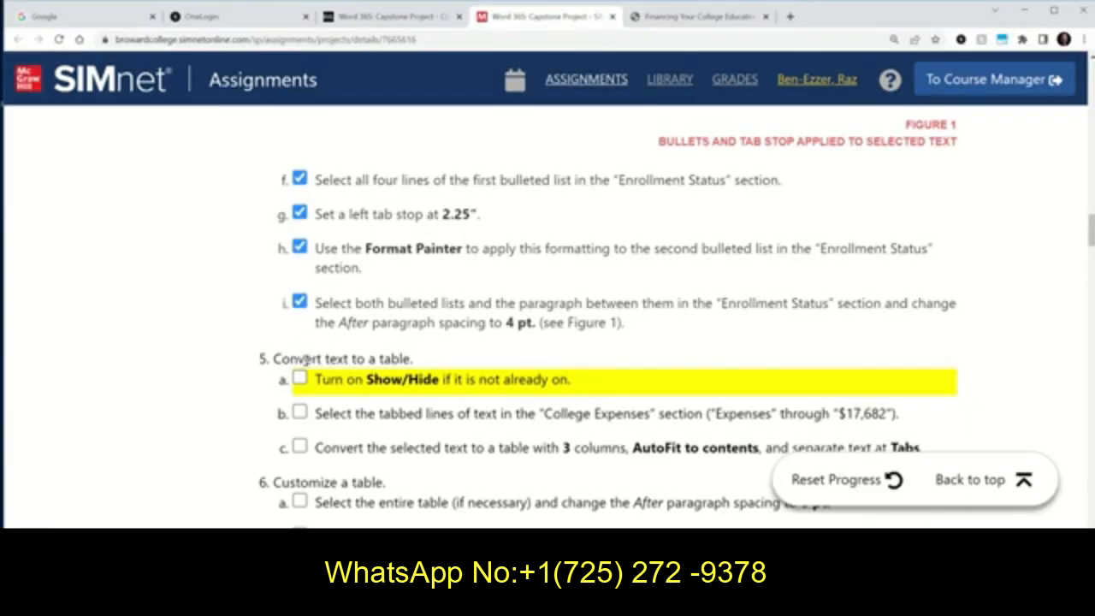
pyautogui.click(300, 379)
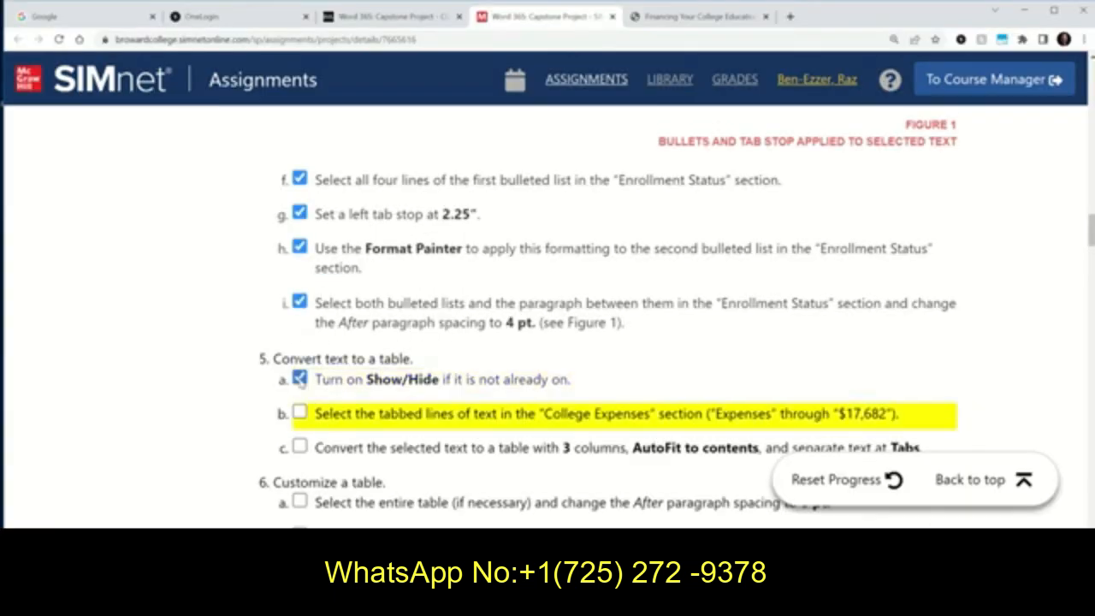
pyautogui.hotkey('alt', 'Tab')
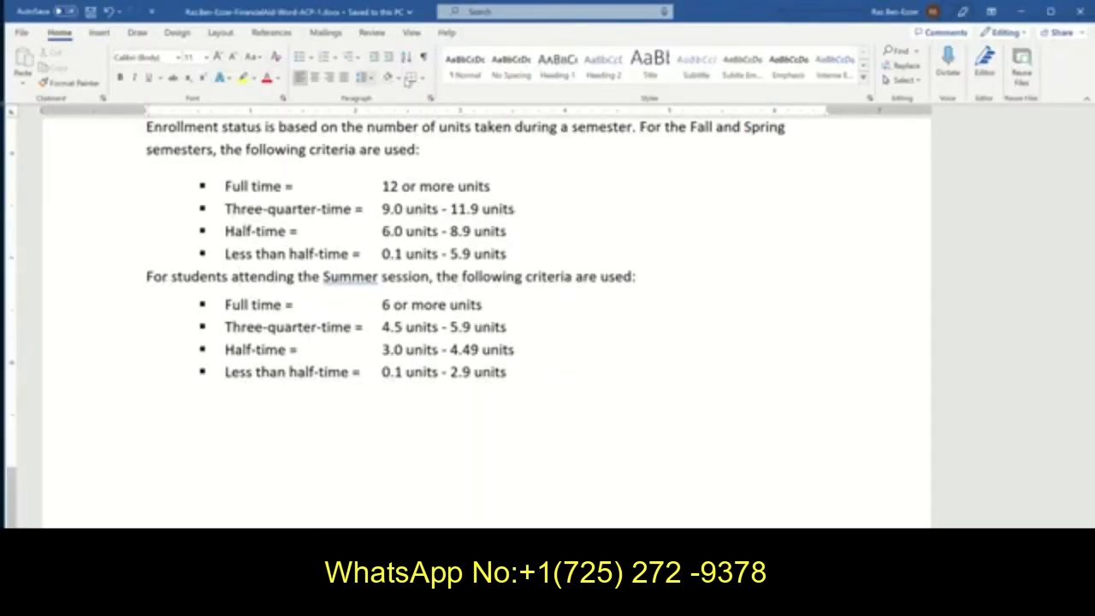
pyautogui.click(423, 57)
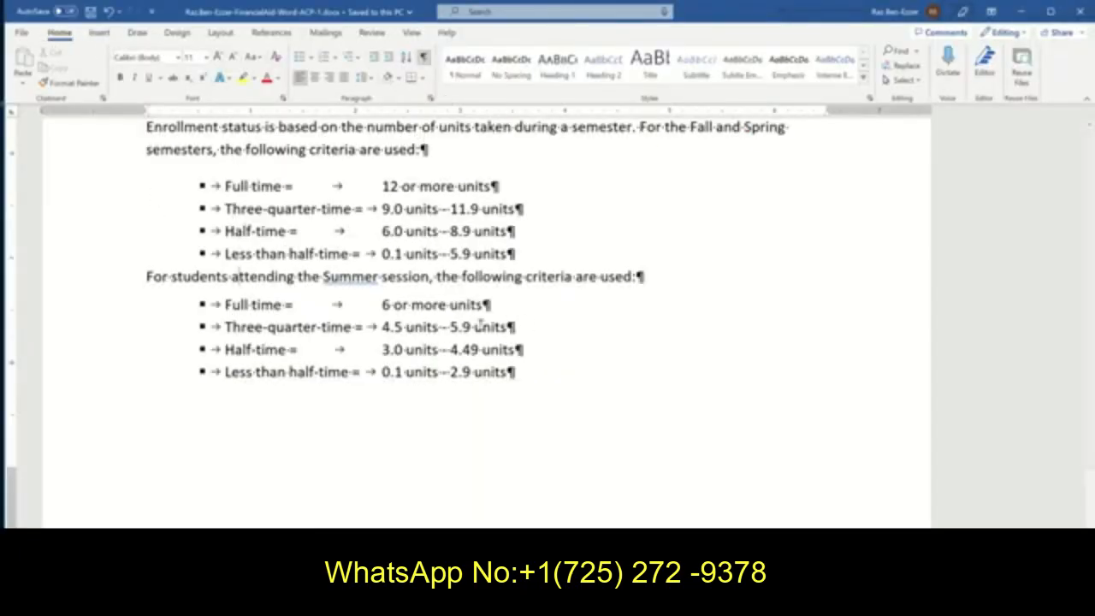
# Switch to SIMnet, mark instruction 5b as completed, and review the text-to-table requirements in instruction 5c.
pyautogui.hotkey('alt', 'Tab')
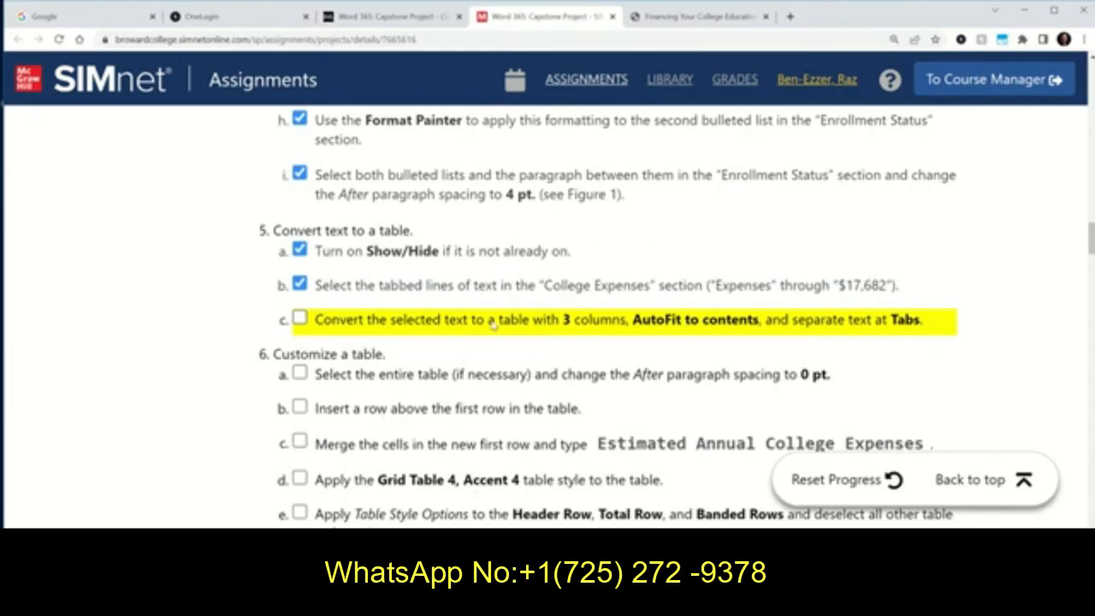
pyautogui.scroll(1, 778, 340)
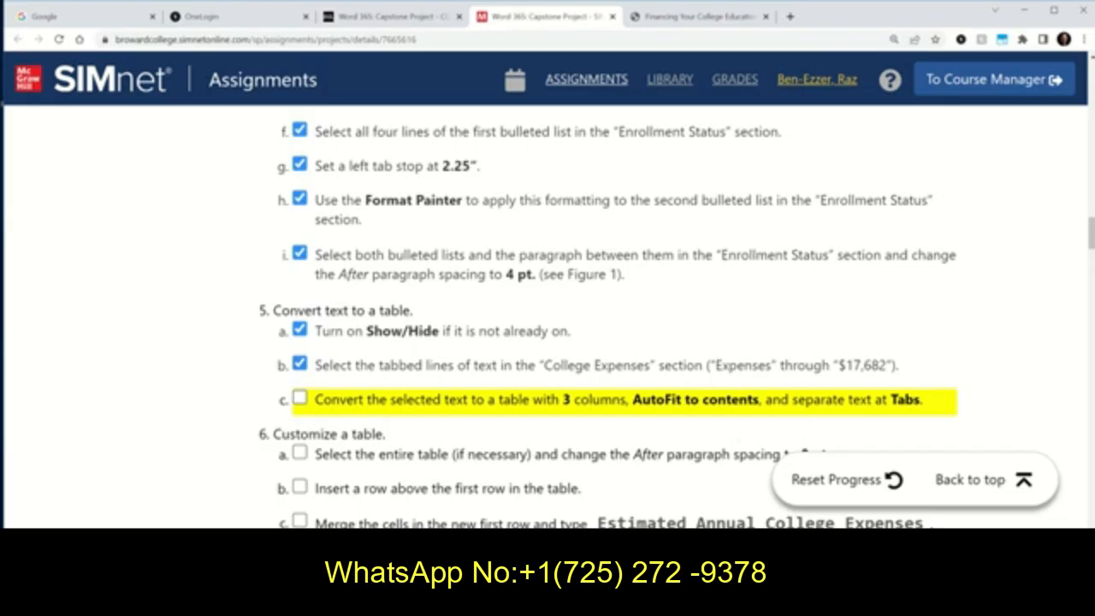
# In Word, convert the tabbed College Expenses lines ("Expenses" through "$17,682") to a 3-column table with AutoFit to contents, separated at Tabs, and save.
pyautogui.hotkey('alt', 'Tab')
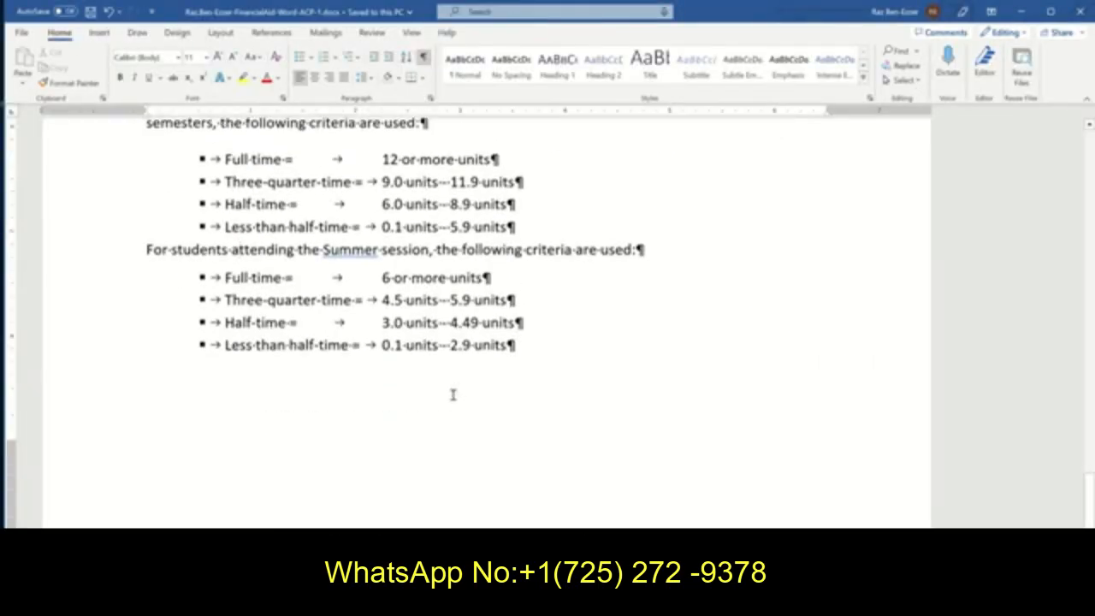
pyautogui.scroll(5, 454, 387)
pyautogui.scroll(10, 452, 391)
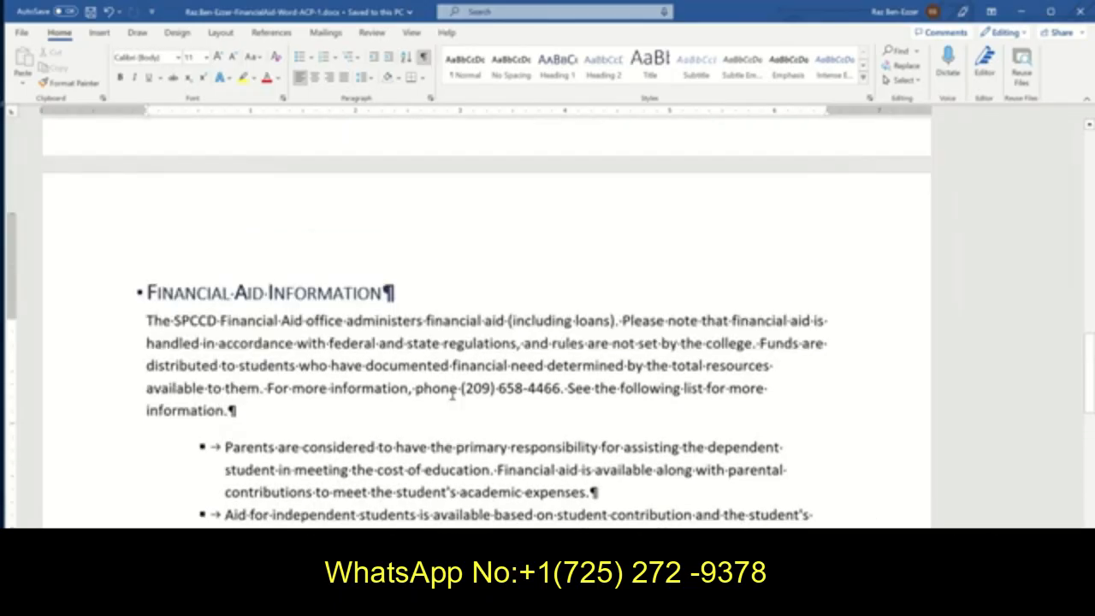
pyautogui.scroll(3, 452, 394)
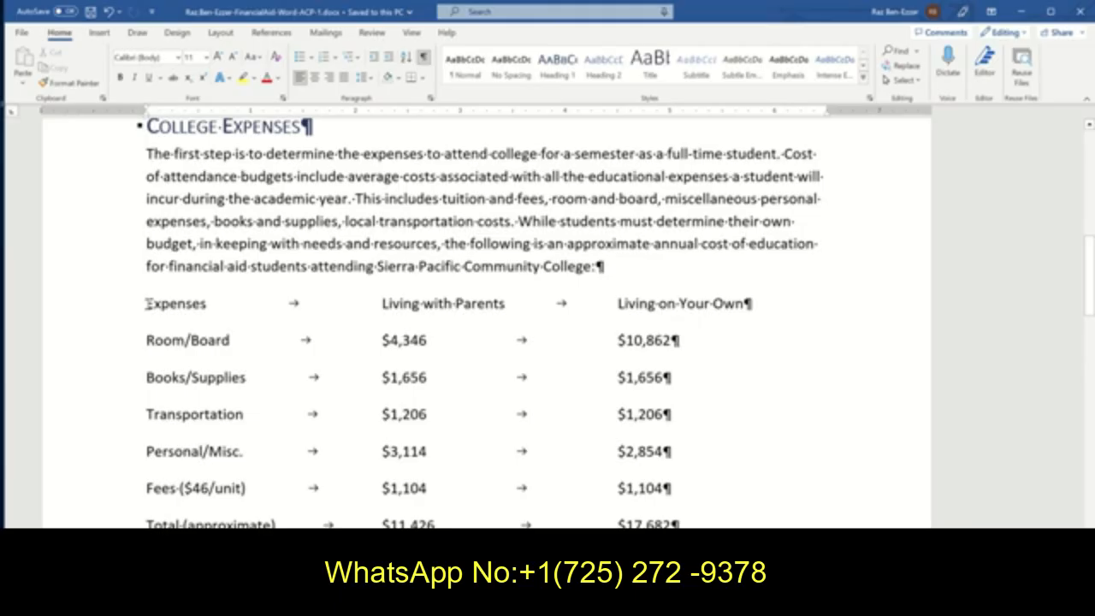
pyautogui.moveTo(146, 303); pyautogui.dragTo(676, 523)
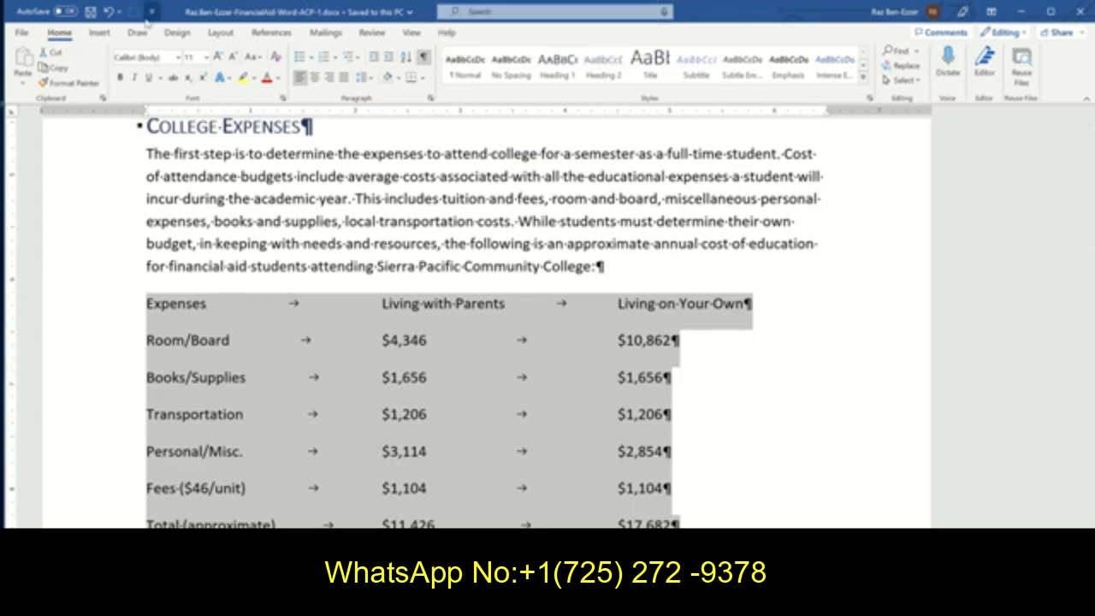
pyautogui.click(99, 33)
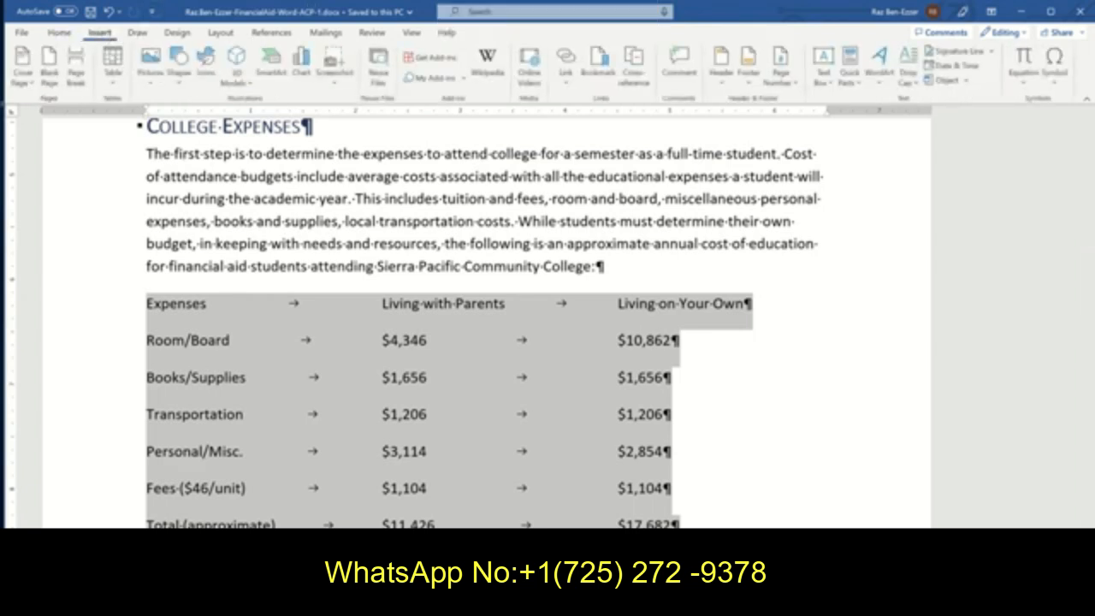
pyautogui.click(113, 86)
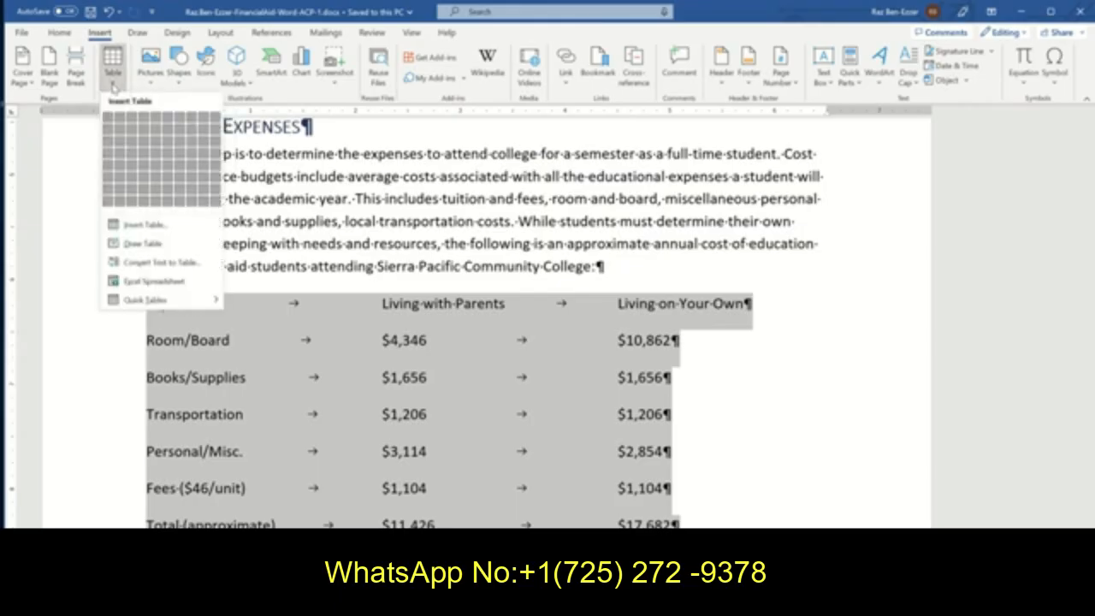
pyautogui.click(149, 262)
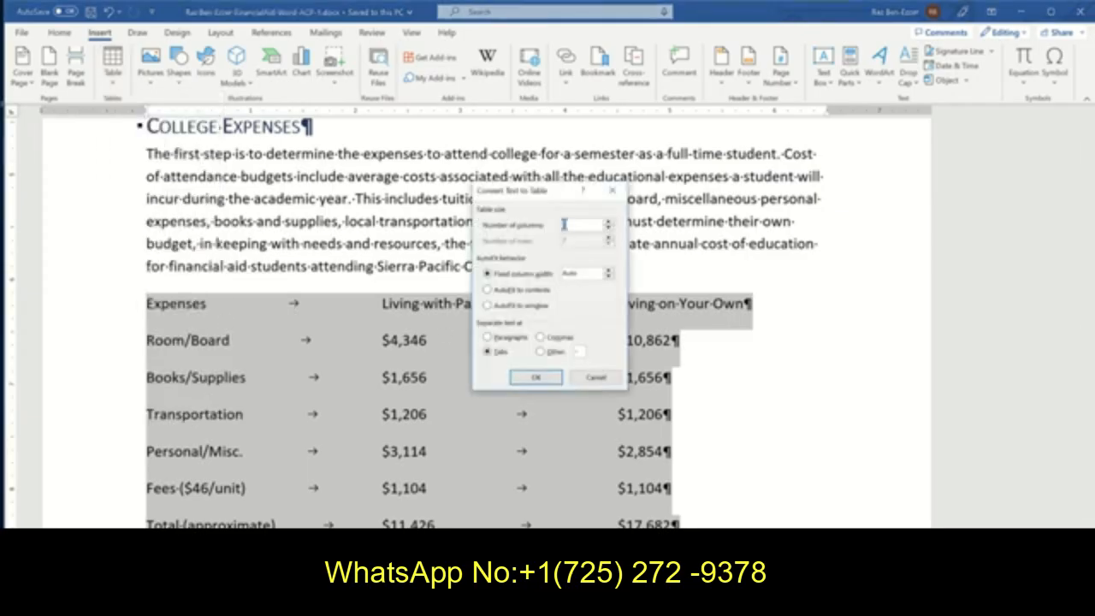
pyautogui.click(488, 289)
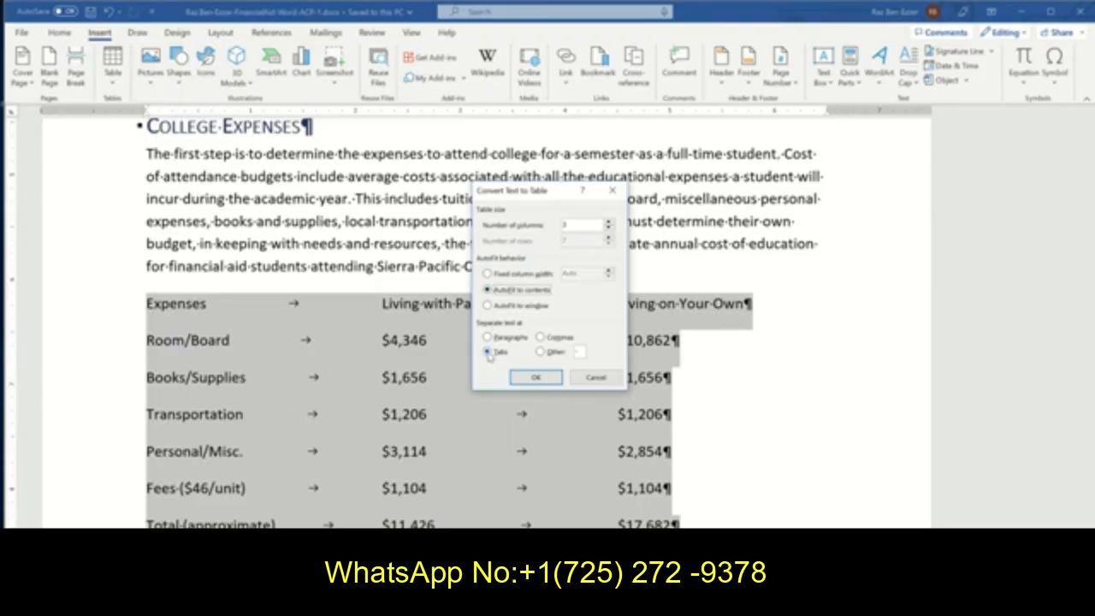
pyautogui.click(535, 378)
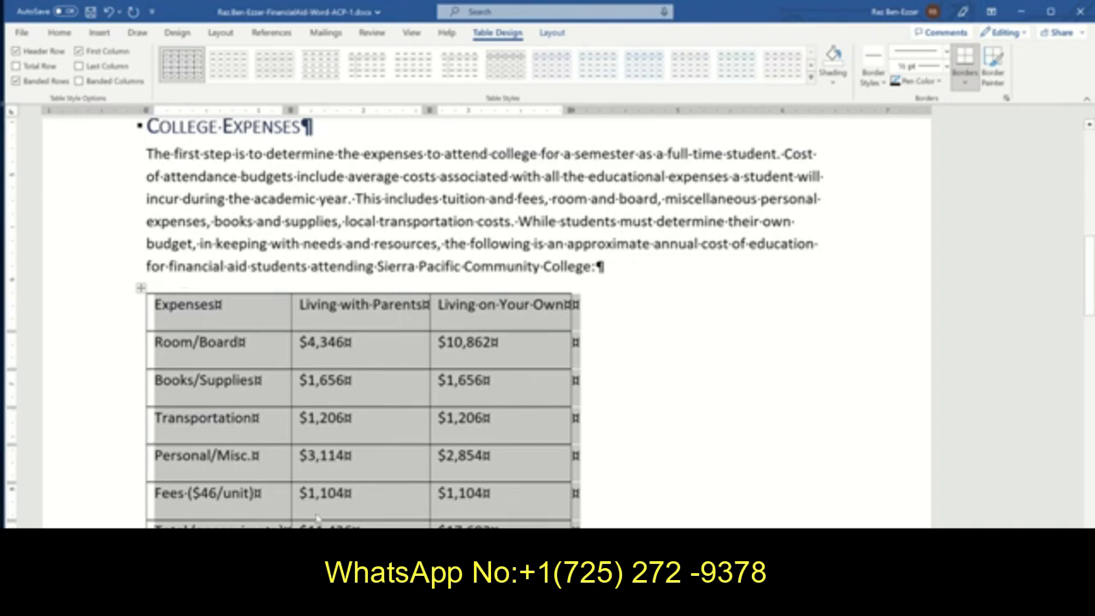
pyautogui.click(90, 11)
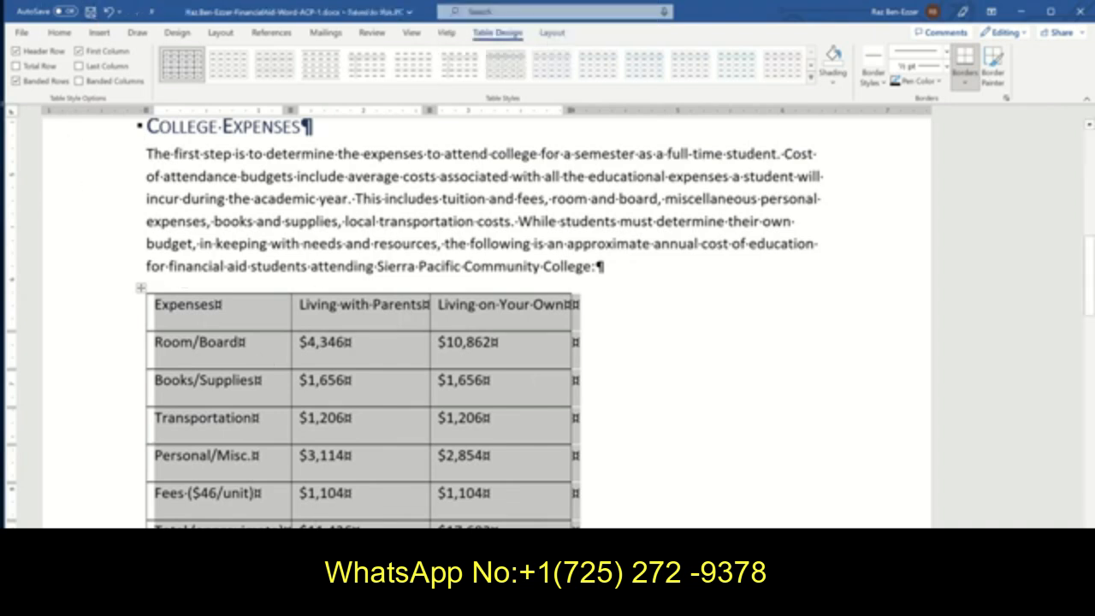
# Mark instruction 5c as completed in SIMnet and review the table customization instructions in section 6.
pyautogui.moveTo(429, 601)
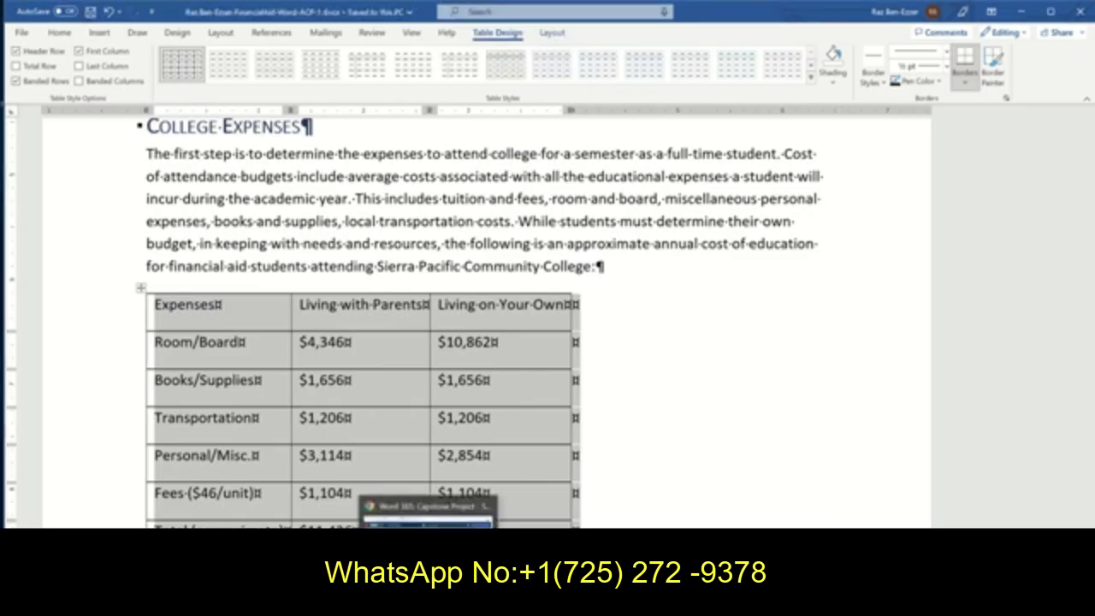
pyautogui.click(426, 552)
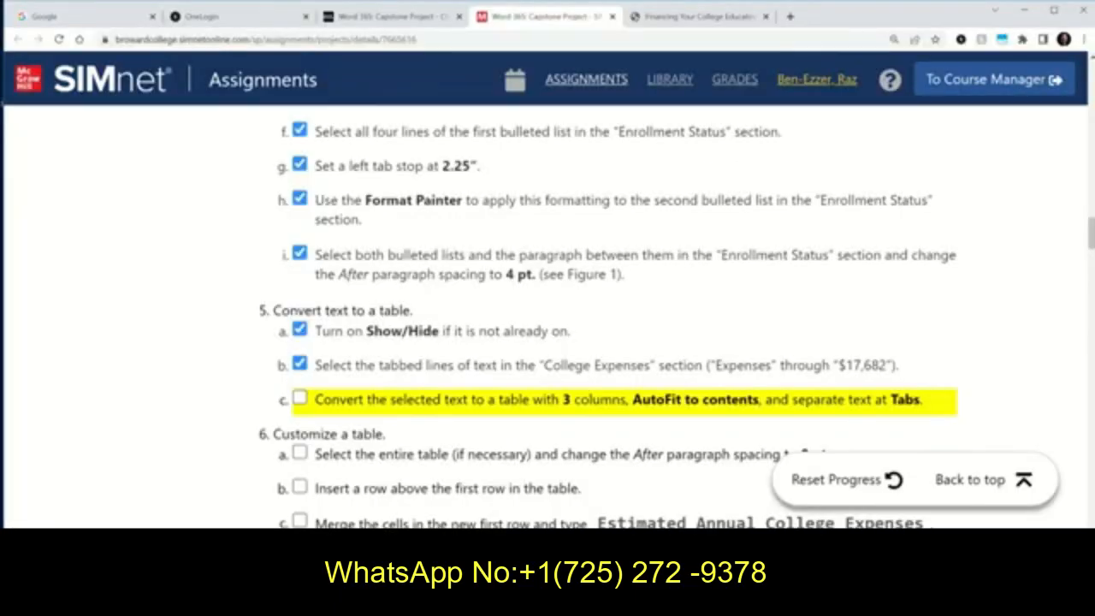
pyautogui.click(299, 398)
pyautogui.scroll(-3, 460, 443)
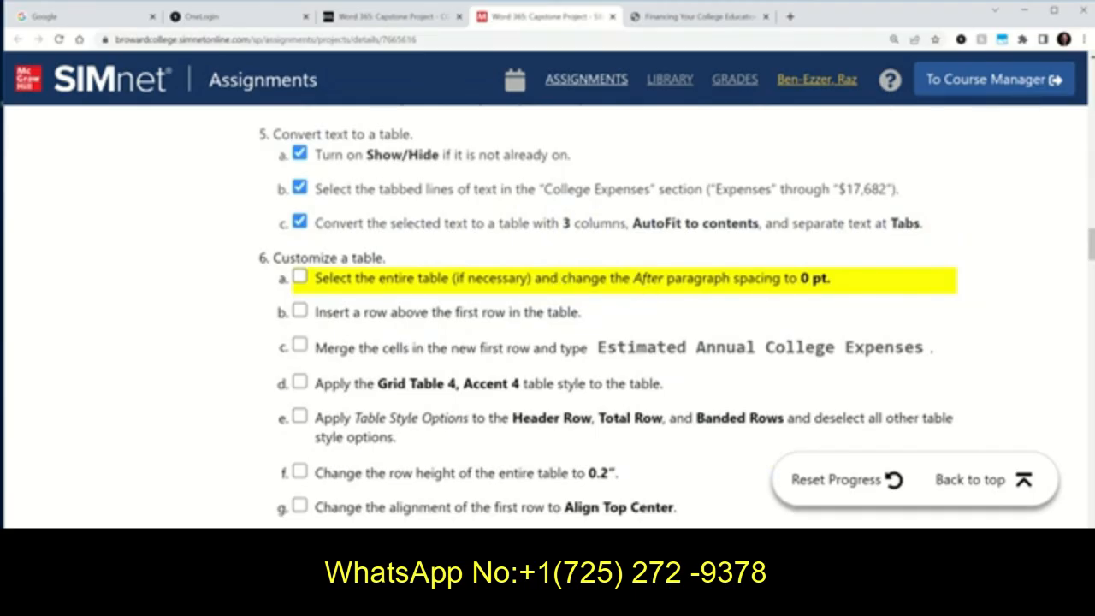
# In Word, set the After paragraph spacing of the entire College Expenses table to 0 pt, and mark instruction 6a as completed in SIMnet.
pyautogui.click(368, 601)
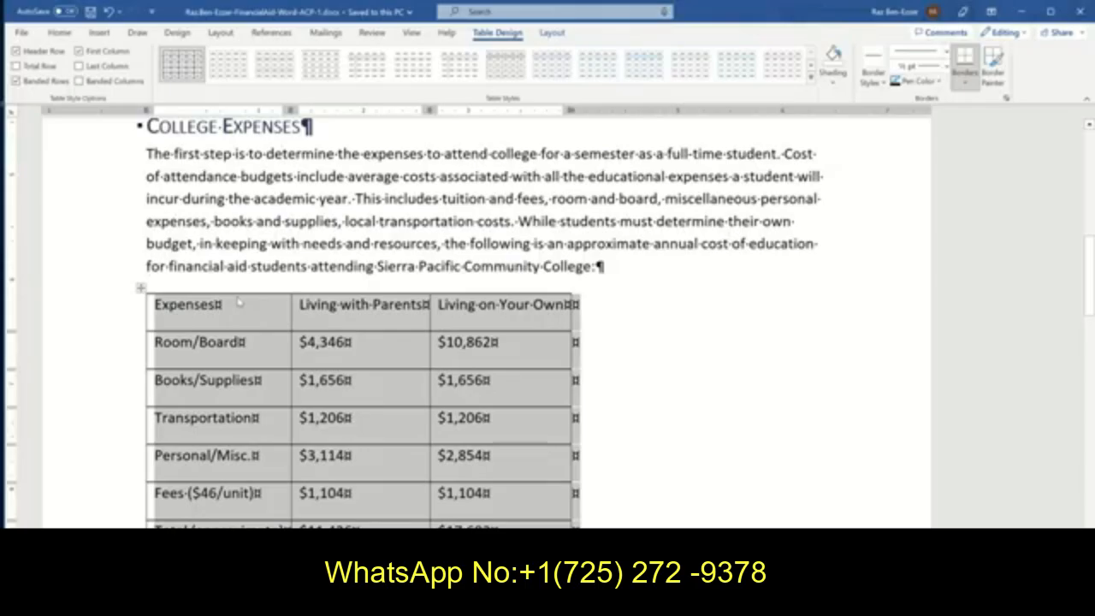
pyautogui.click(139, 288)
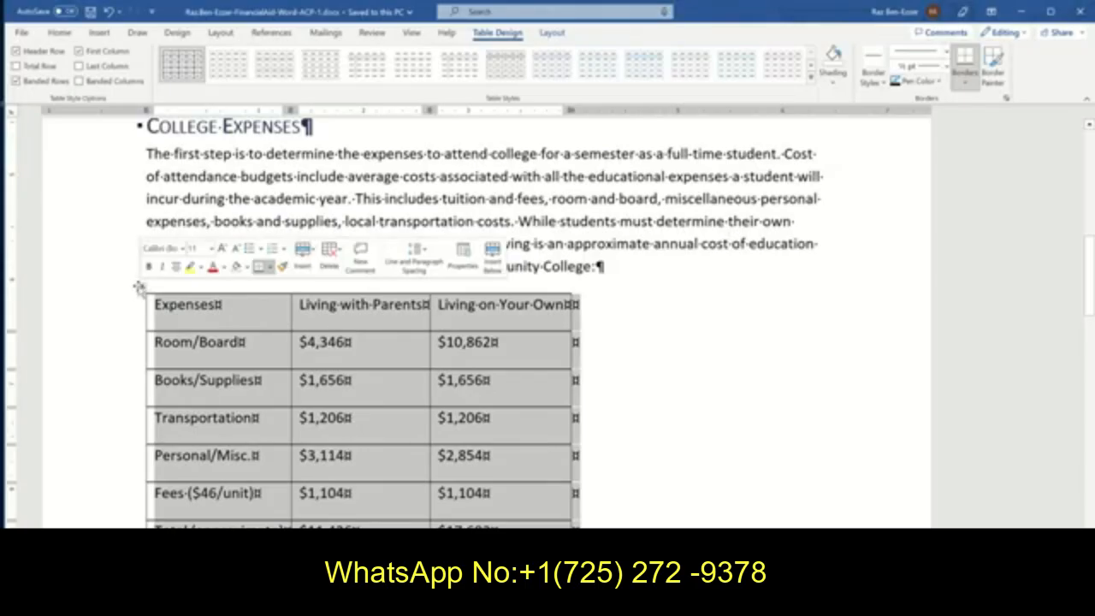
pyautogui.click(59, 32)
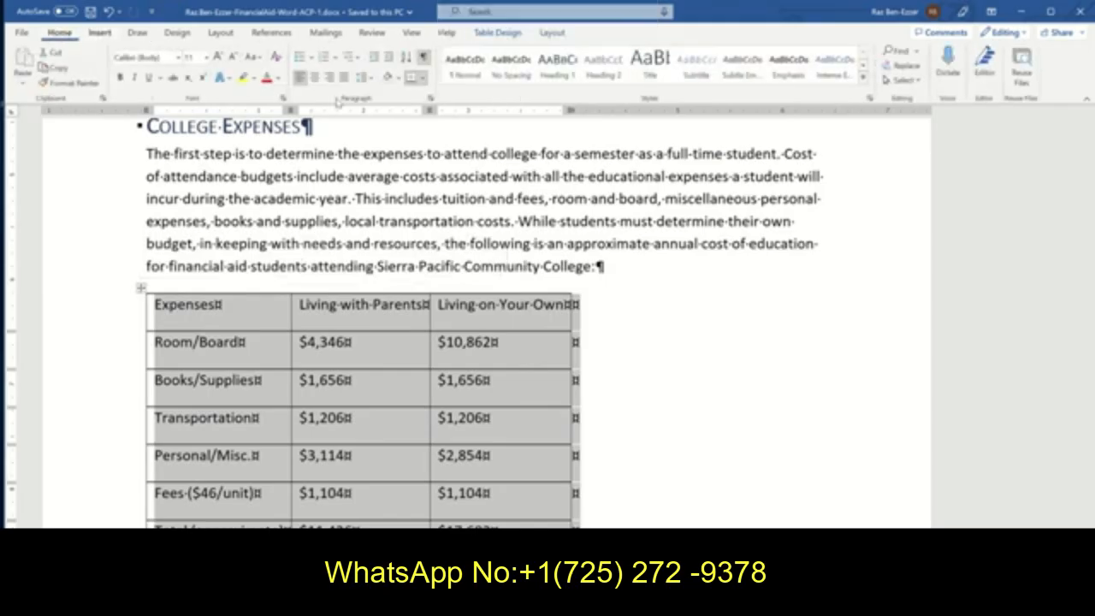
pyautogui.click(430, 99)
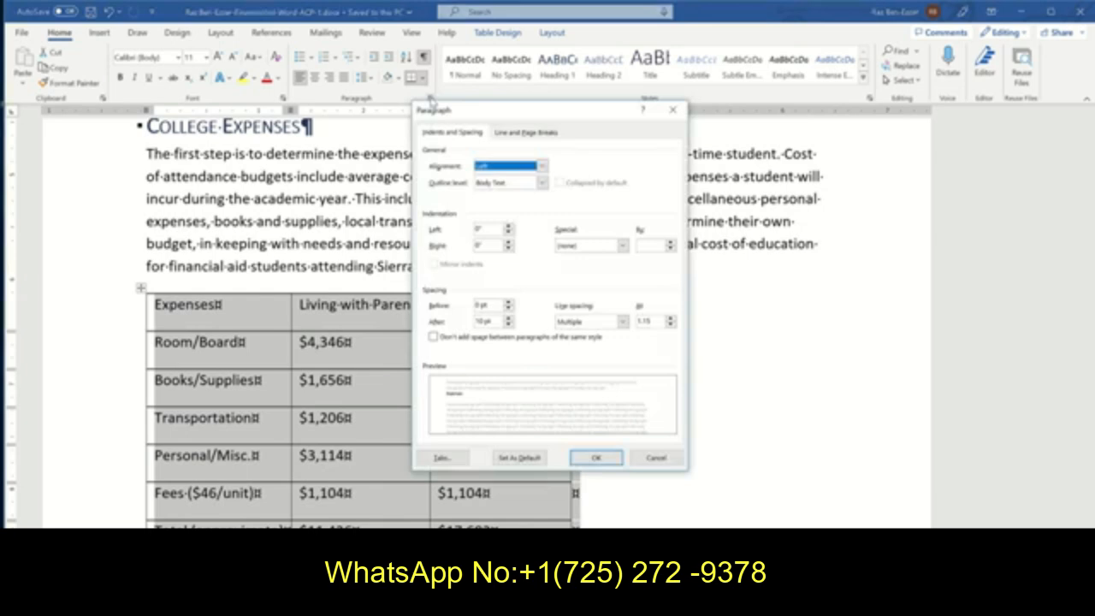
pyautogui.hotkey('alt', 'Tab')
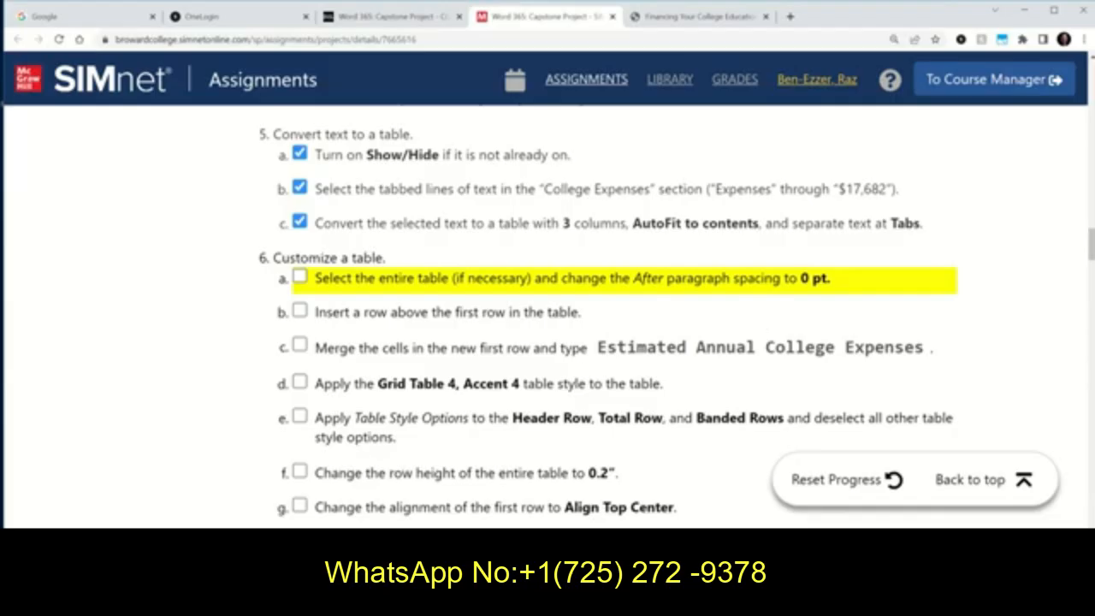
pyautogui.hotkey('alt', 'Tab')
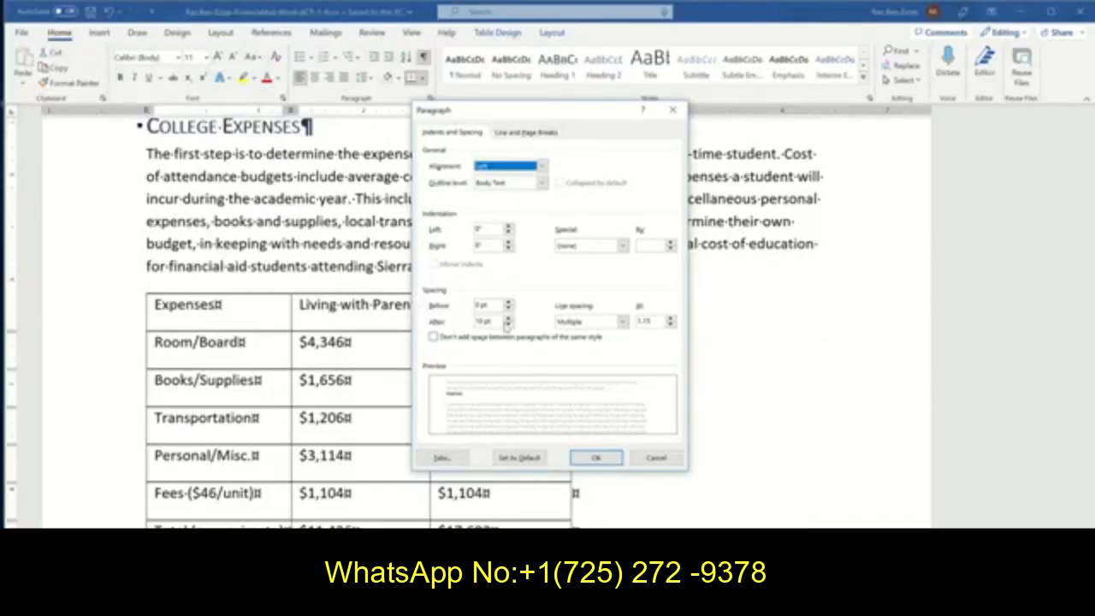
pyautogui.doubleClick(481, 321)
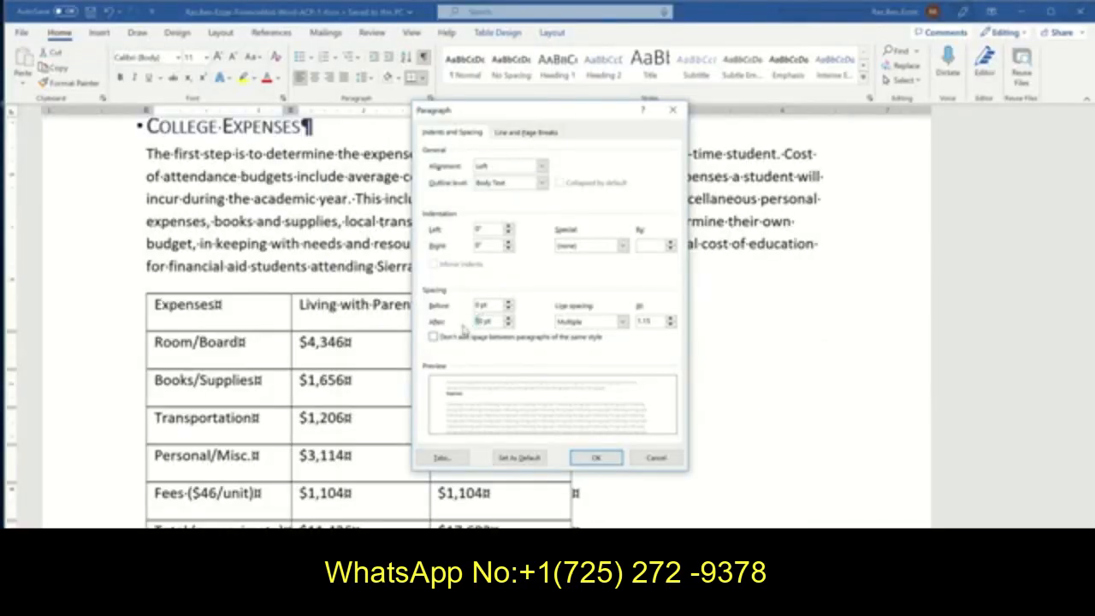
pyautogui.write('0')
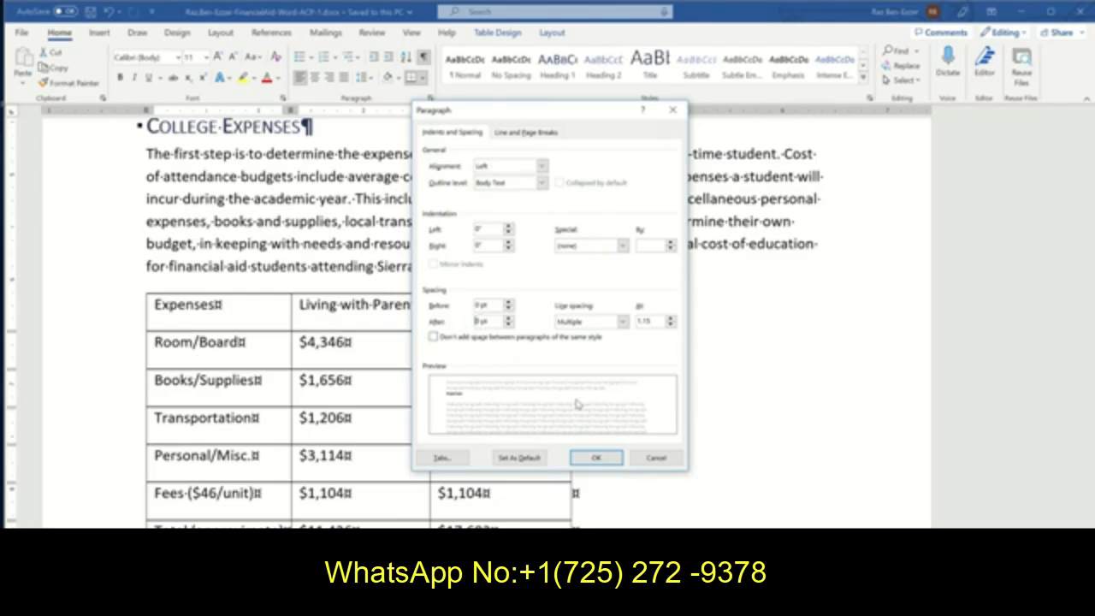
pyautogui.click(596, 460)
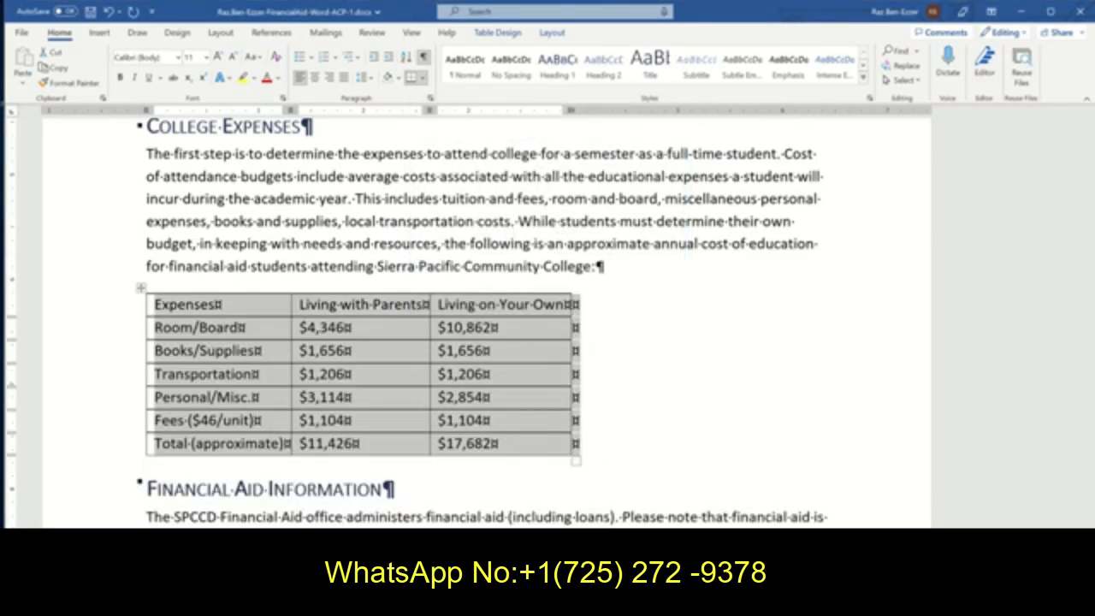
pyautogui.click(300, 602)
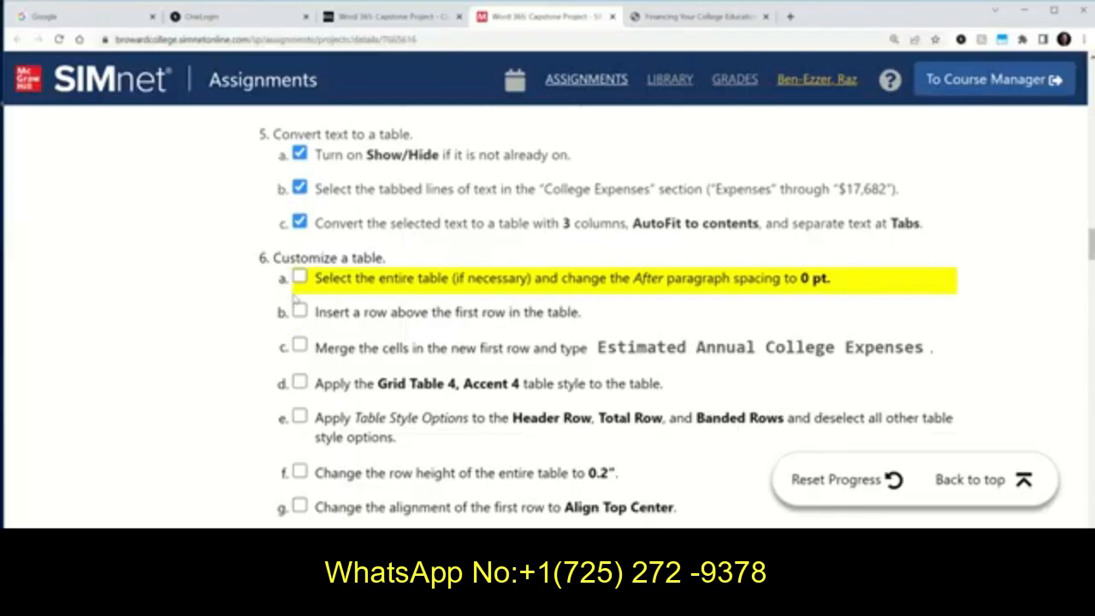
pyautogui.click(300, 275)
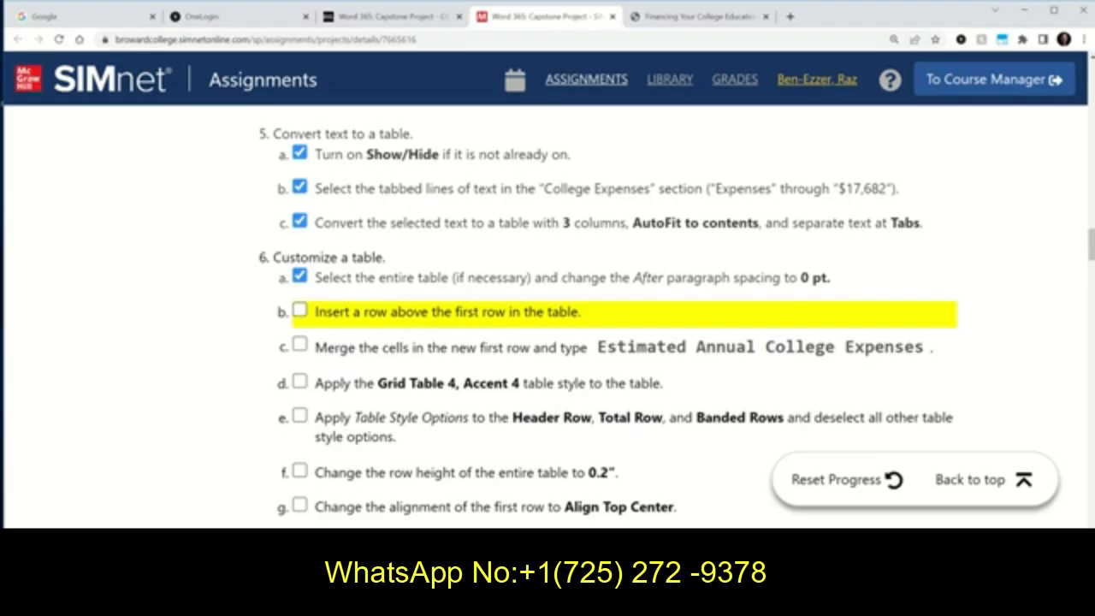
# In Word, insert an empty row above the first row of the College Expenses table.
pyautogui.click(479, 602)
pyautogui.moveTo(550, 11)
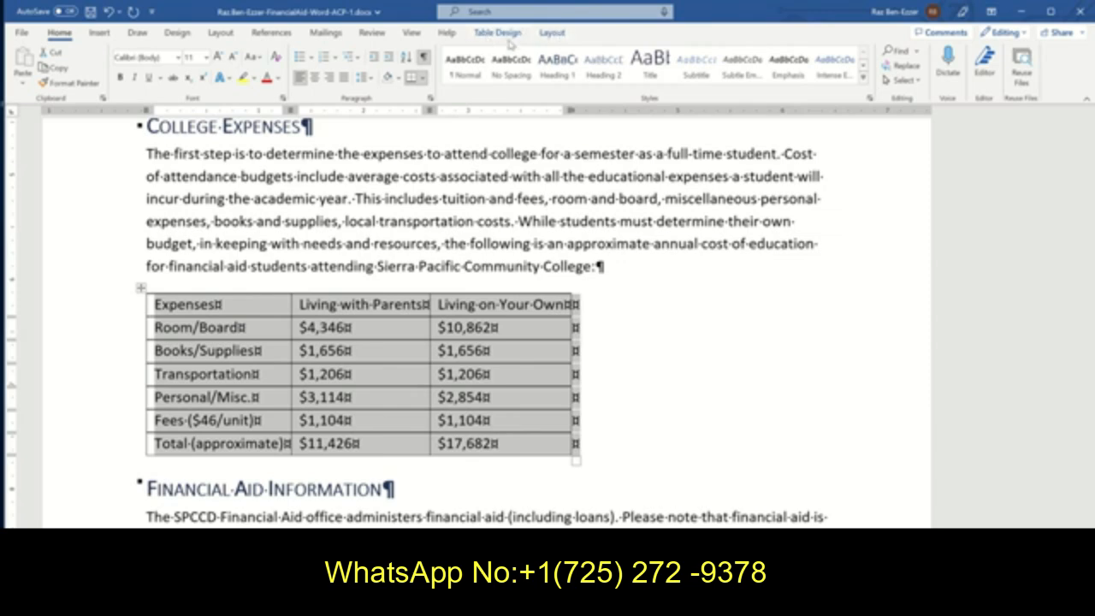
pyautogui.click(499, 32)
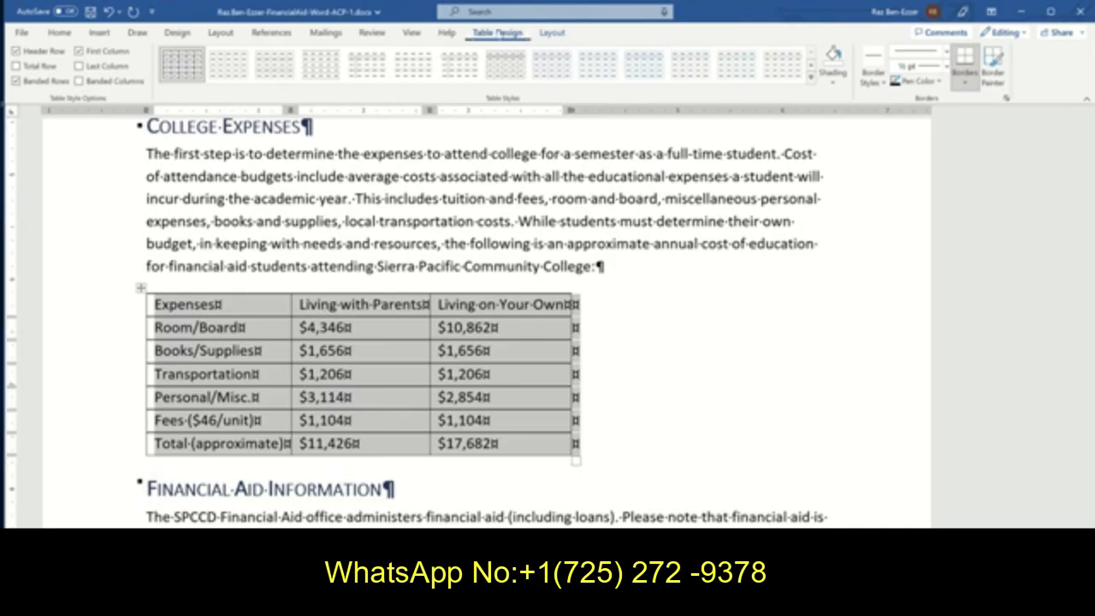
pyautogui.click(554, 34)
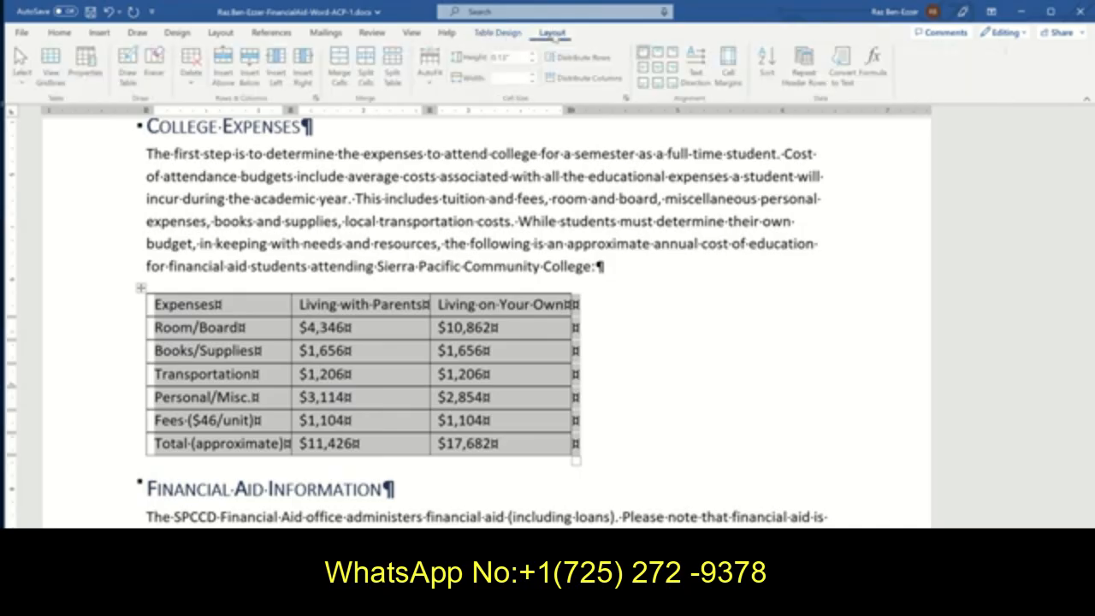
pyautogui.click(221, 308)
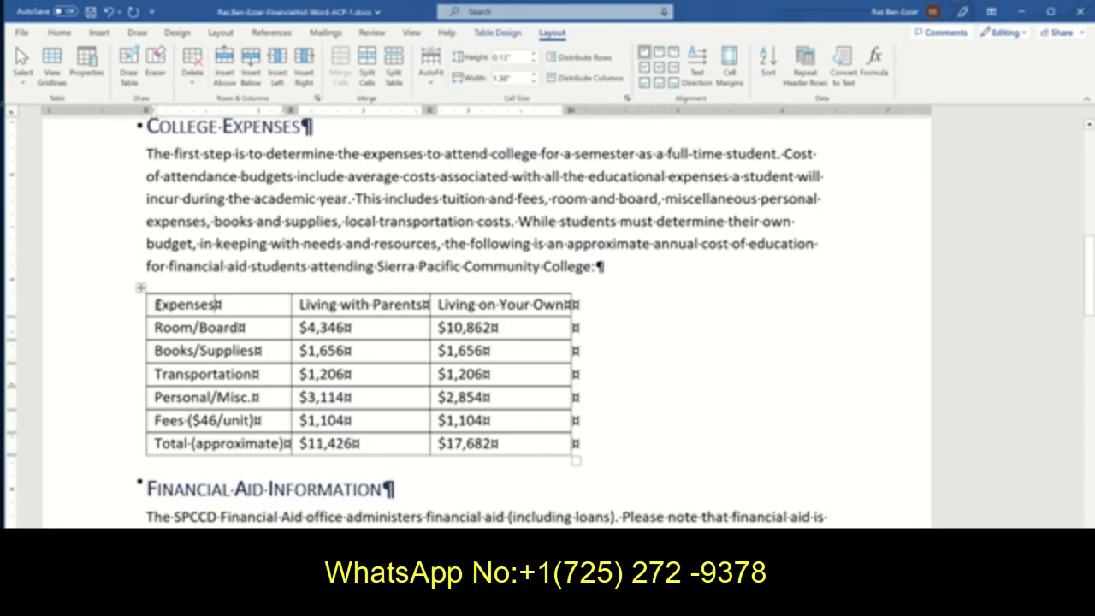
pyautogui.moveTo(158, 306); pyautogui.dragTo(488, 313)
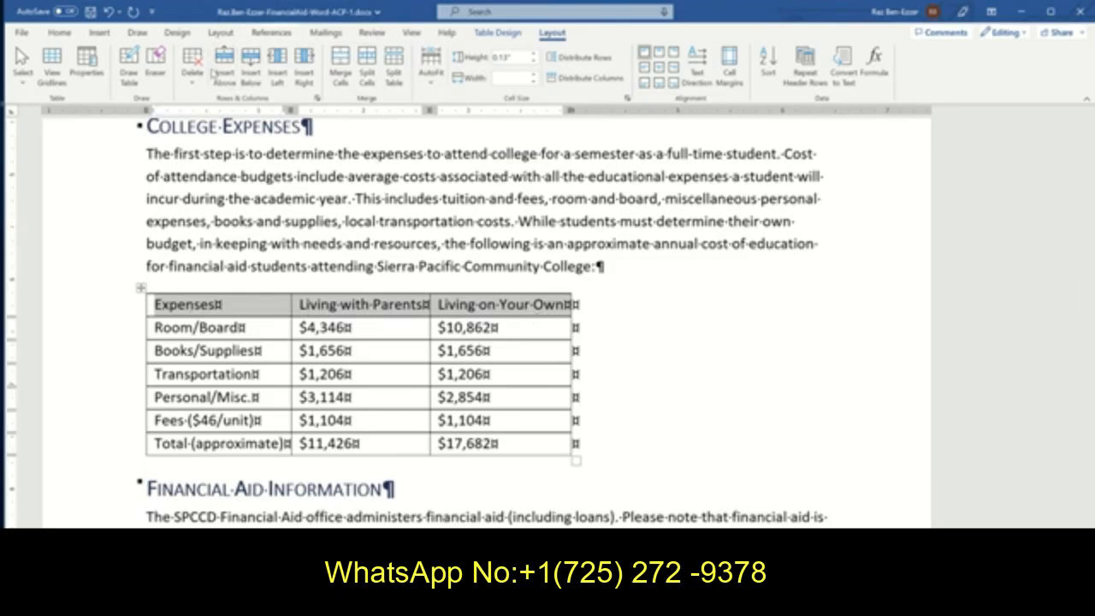
pyautogui.click(224, 62)
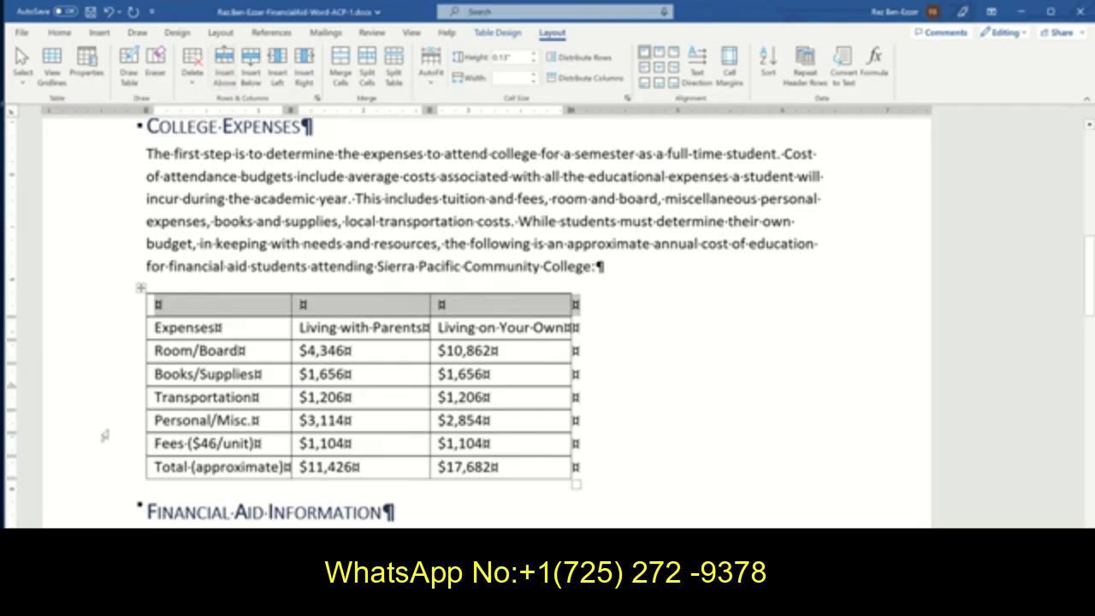
# Save the document and turn off the Show/Hide formatting marks.
pyautogui.click(91, 11)
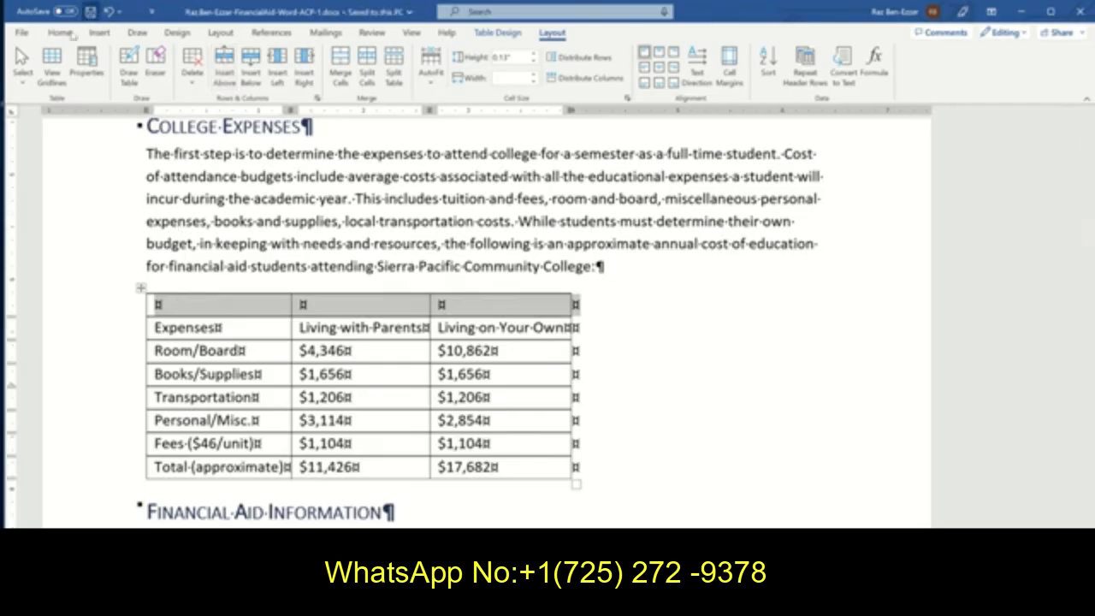
pyautogui.click(58, 32)
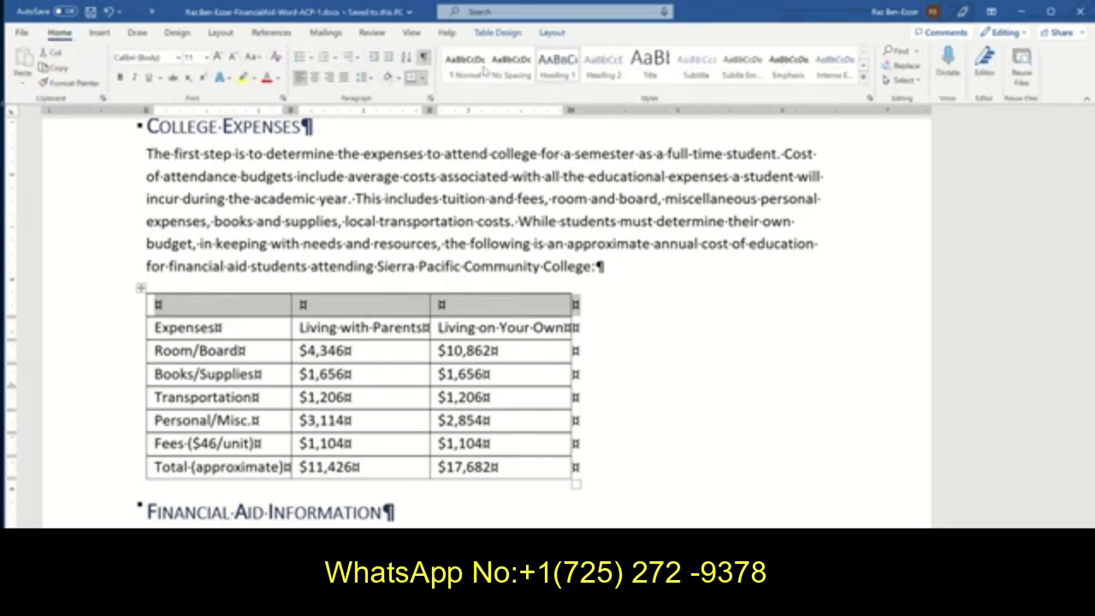
pyautogui.click(425, 58)
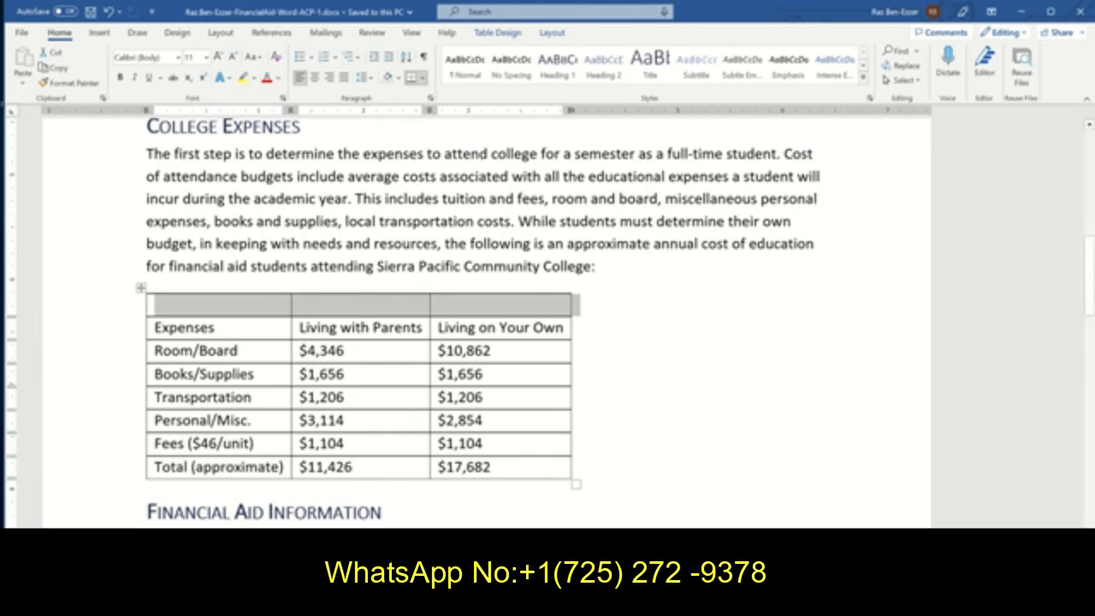
# In SIMnet, mark instructions 6b and 6c as completed and copy the title text "Estimated Annual College Expenses" from instruction 6c.
pyautogui.hotkey('alt', 'Tab')
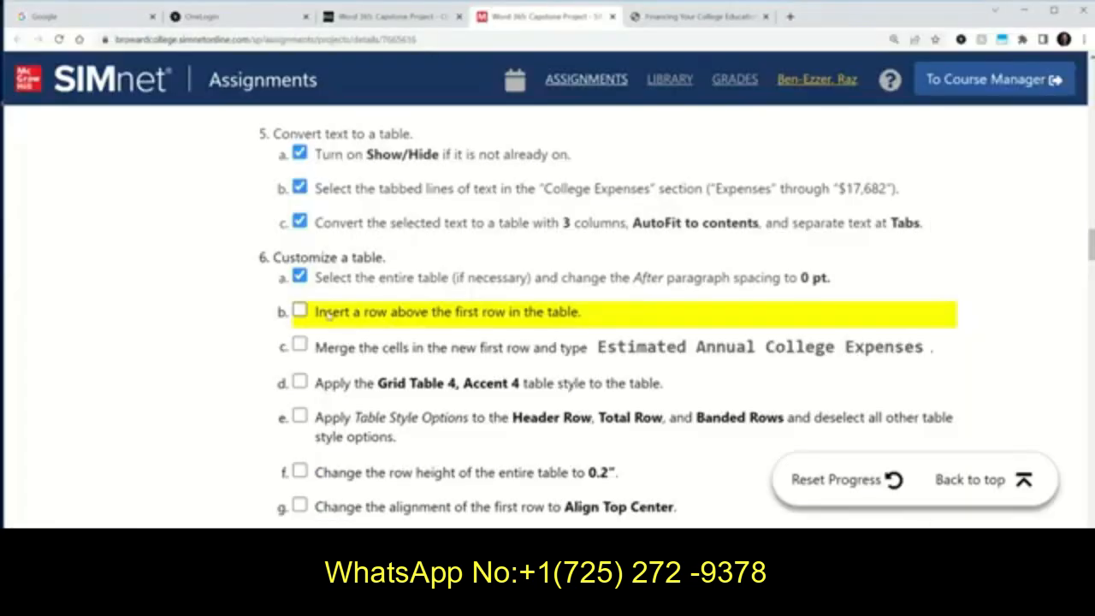
pyautogui.click(299, 309)
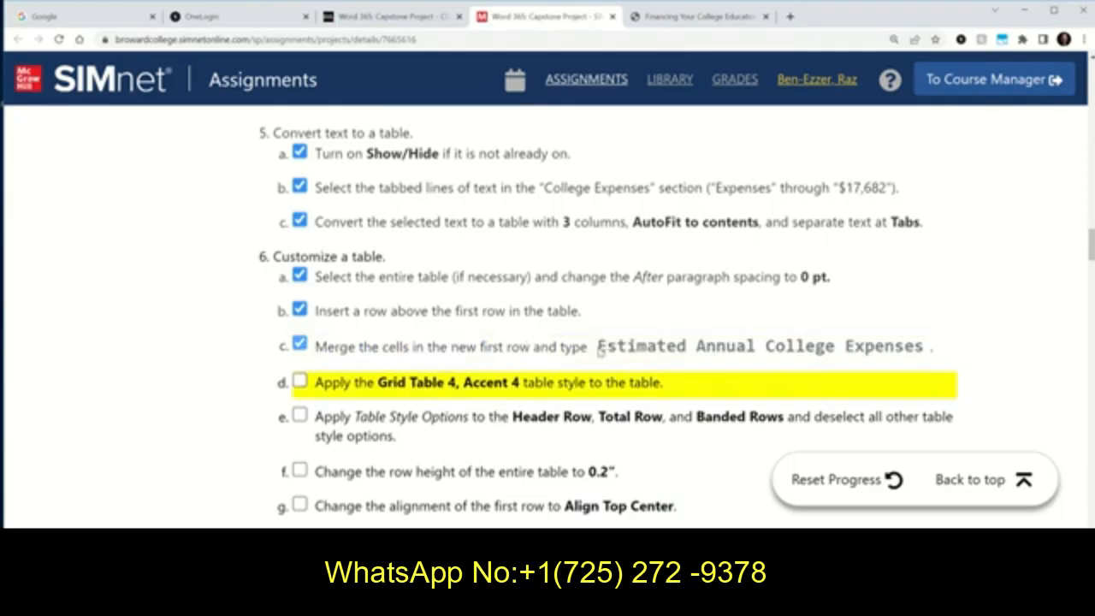
pyautogui.moveTo(599, 351); pyautogui.dragTo(925, 358)
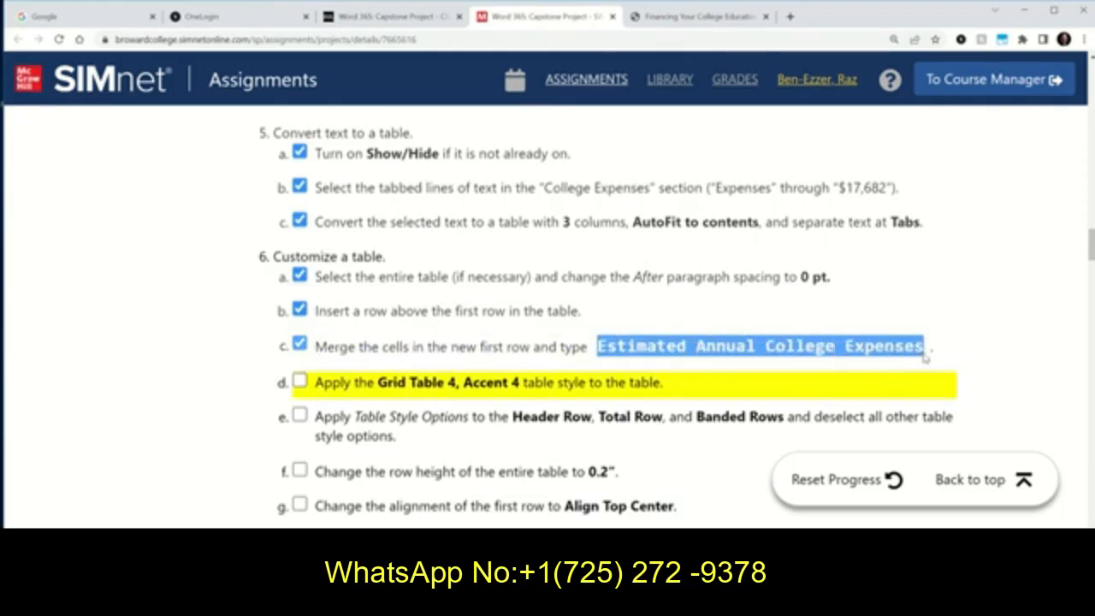
pyautogui.rightClick(914, 354)
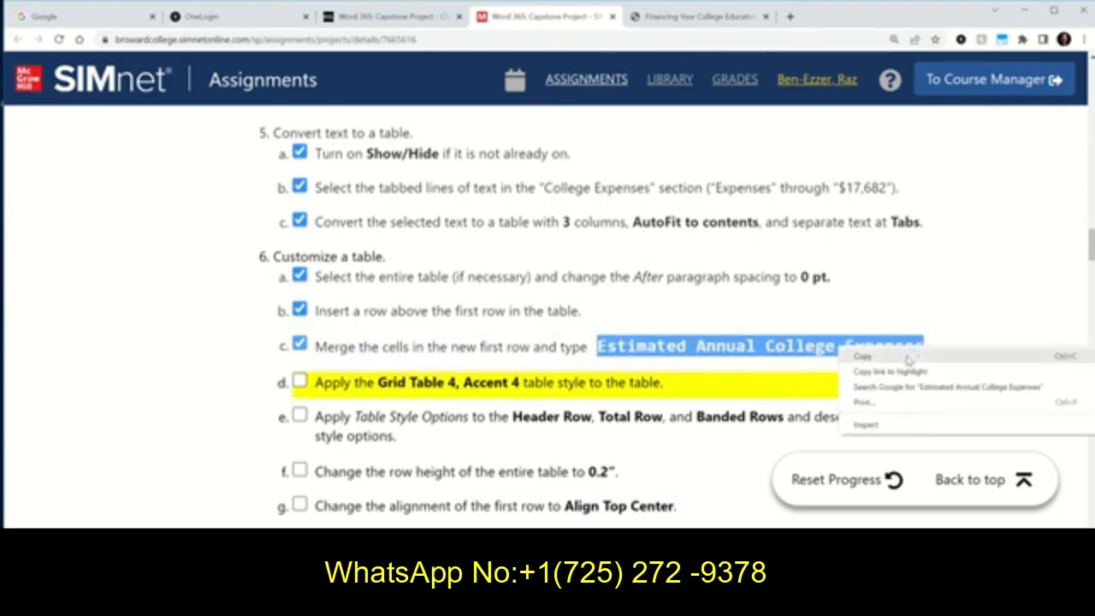
pyautogui.click(908, 358)
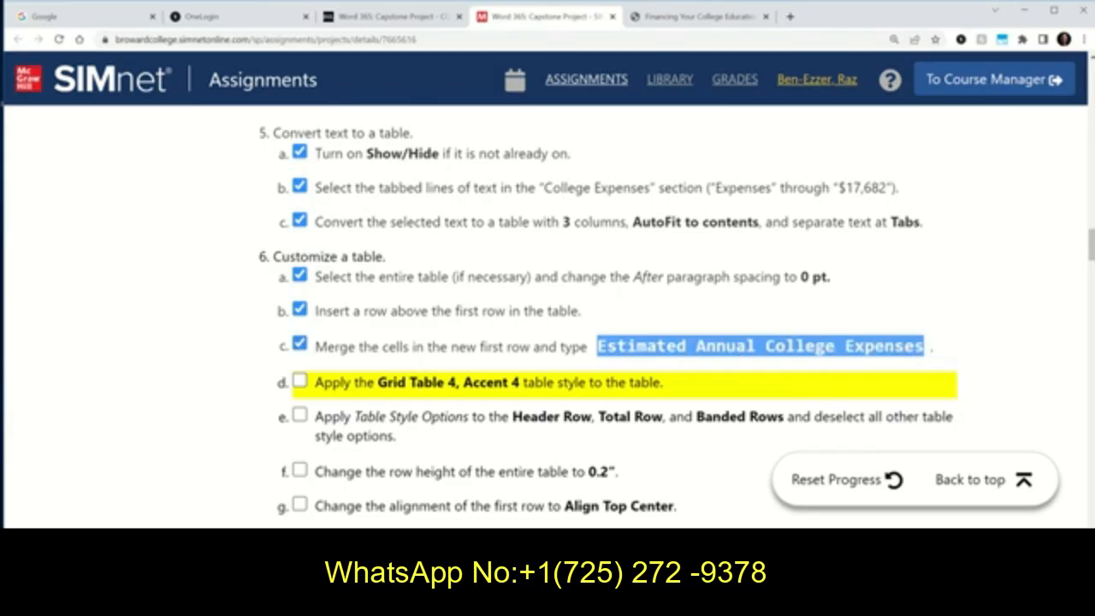
# In Word, merge the cells of the empty first row of the College Expenses table.
pyautogui.hotkey('alt', 'Tab')
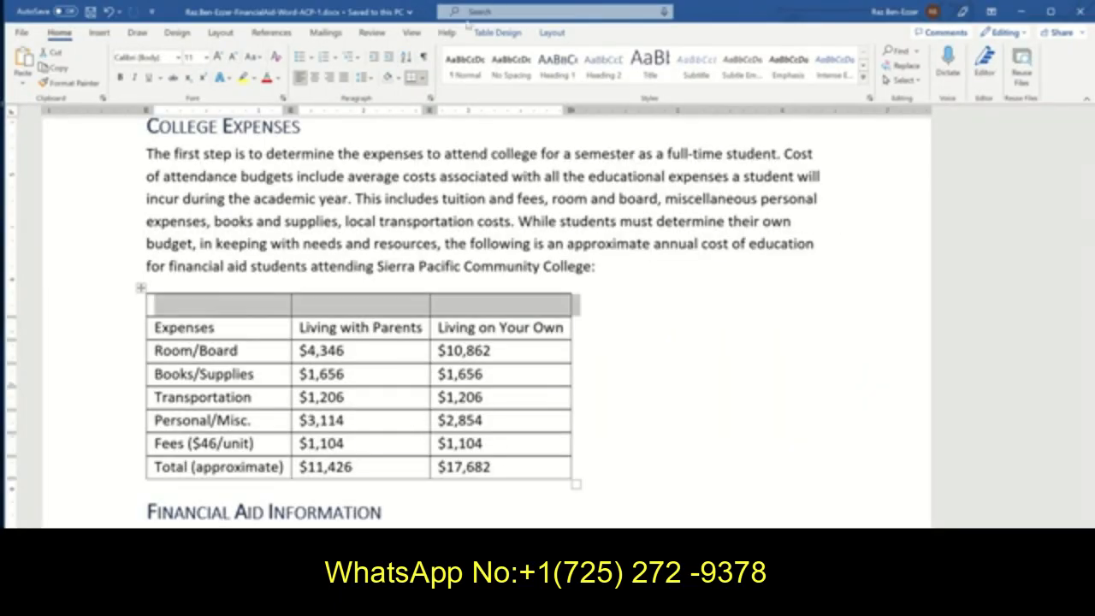
pyautogui.click(552, 33)
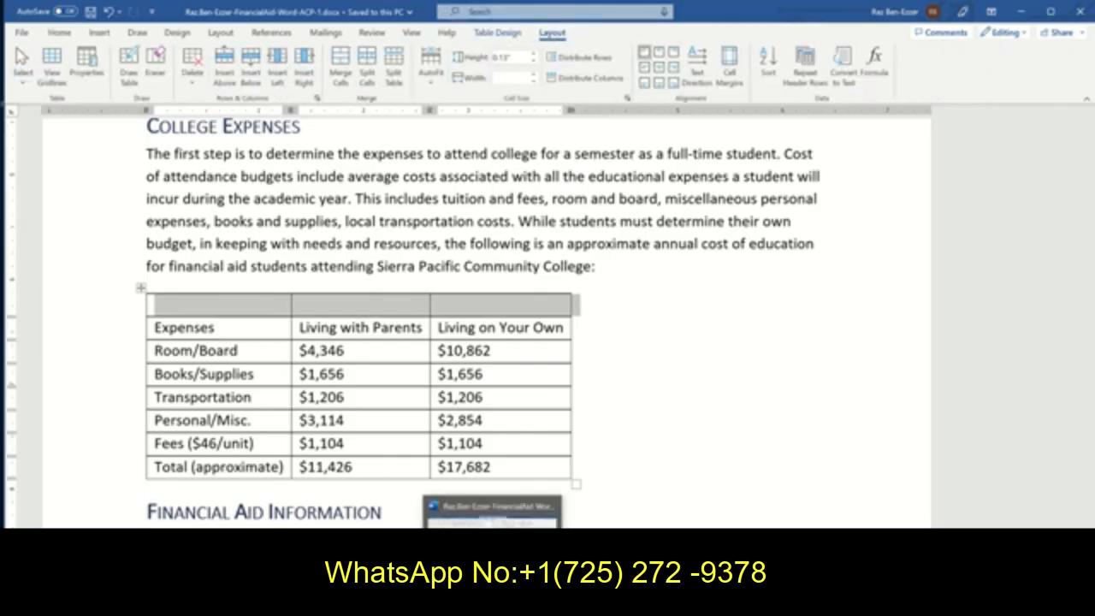
pyautogui.click(341, 65)
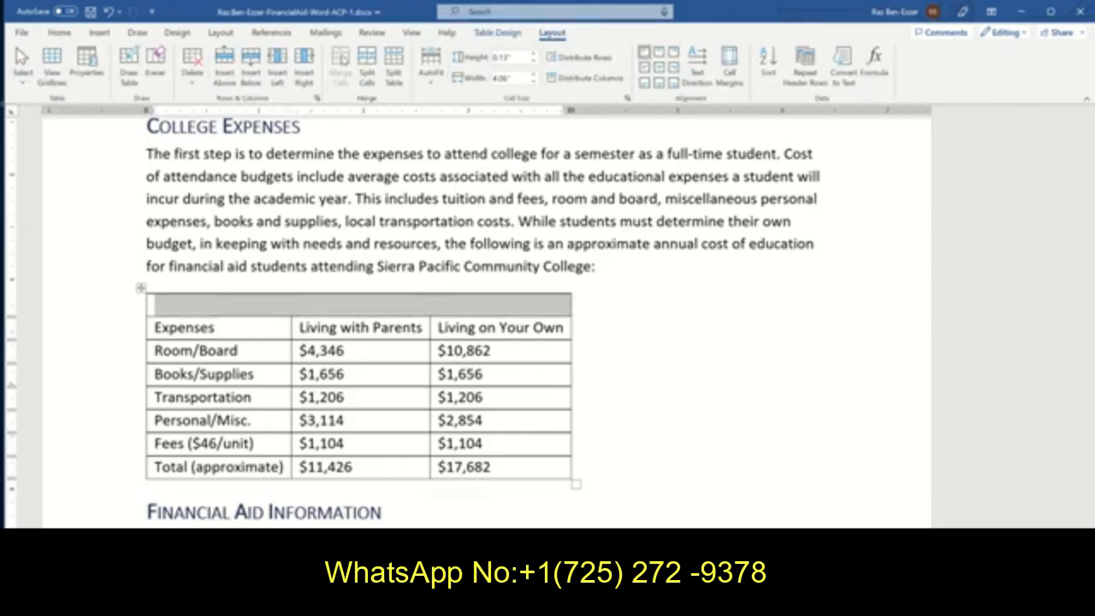
# Paste "Estimated Annual College Expenses" as text only into the merged first row of the table.
pyautogui.click(198, 304)
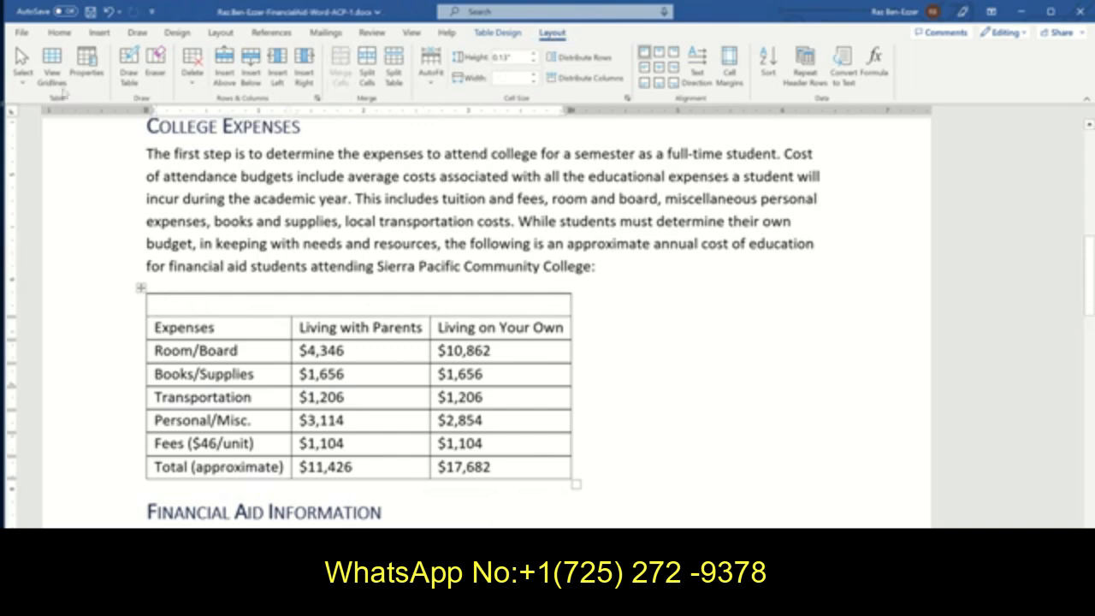
pyautogui.click(60, 33)
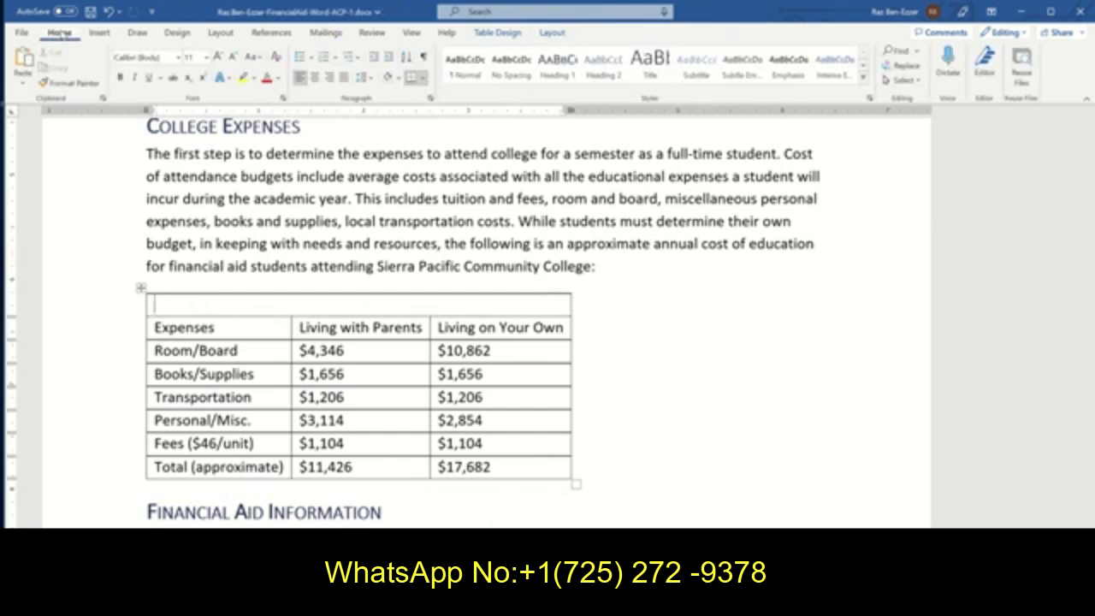
pyautogui.click(25, 83)
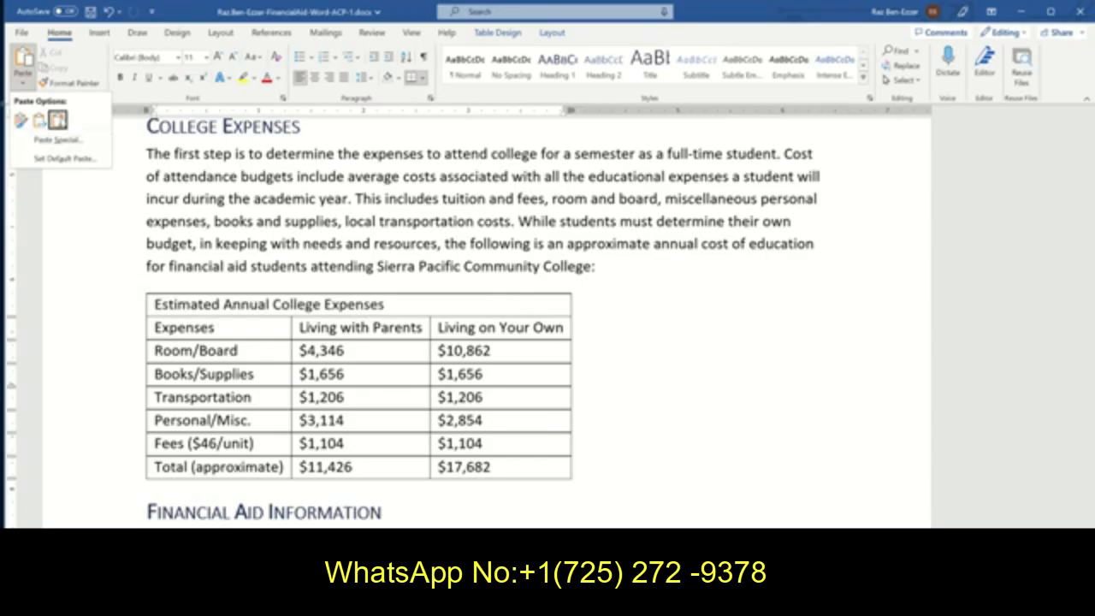
pyautogui.click(57, 121)
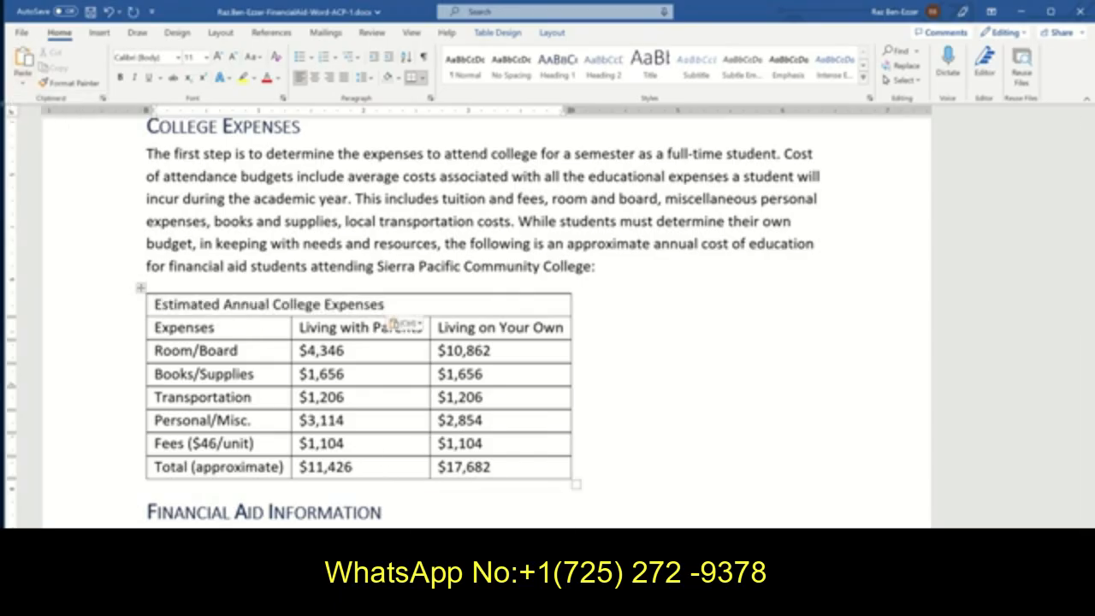
# Mark instruction 6d as completed in SIMnet, and in Word open the full table style gallery for the entire College Expenses table.
pyautogui.click(430, 604)
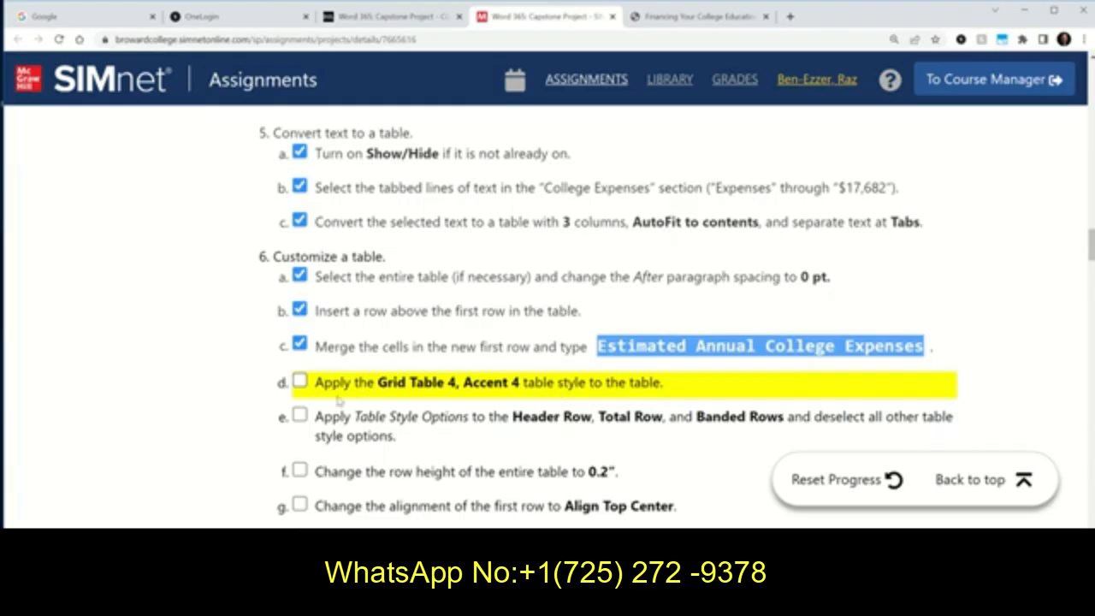
pyautogui.click(299, 382)
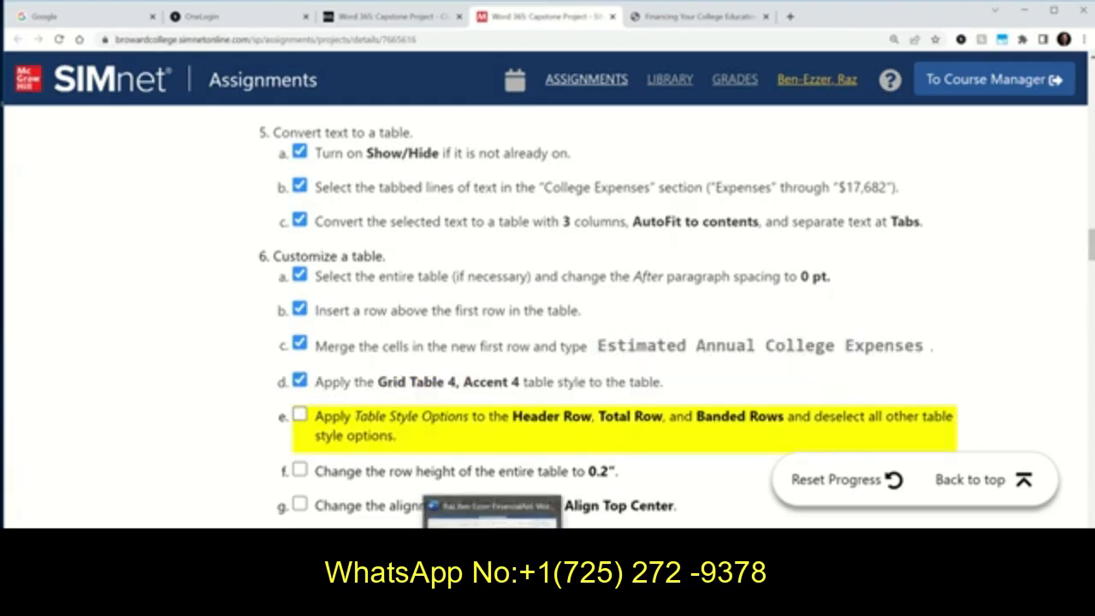
pyautogui.click(493, 603)
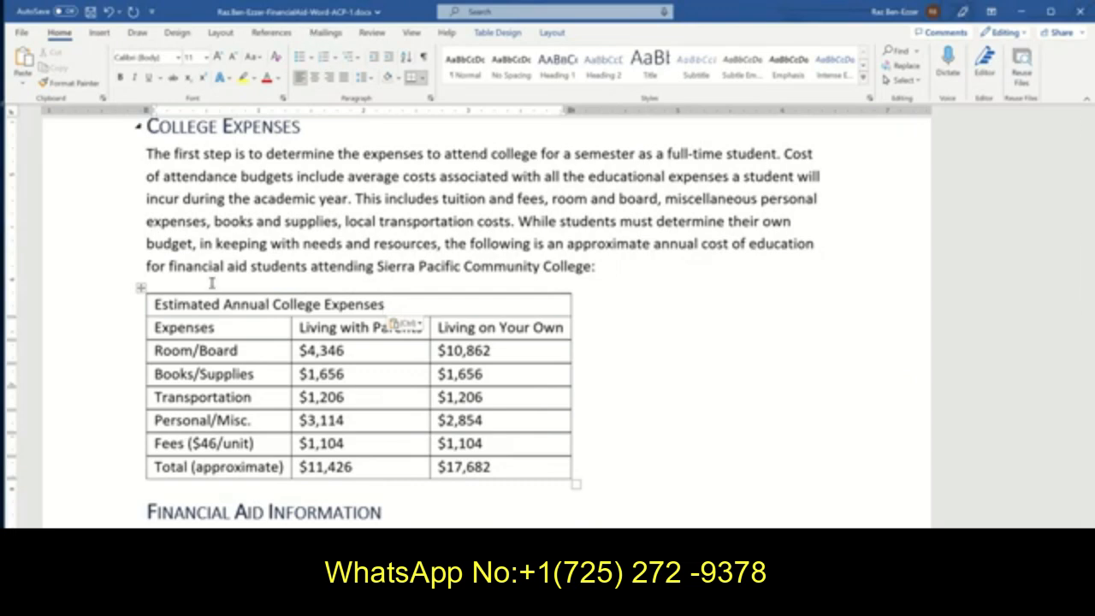
pyautogui.click(142, 288)
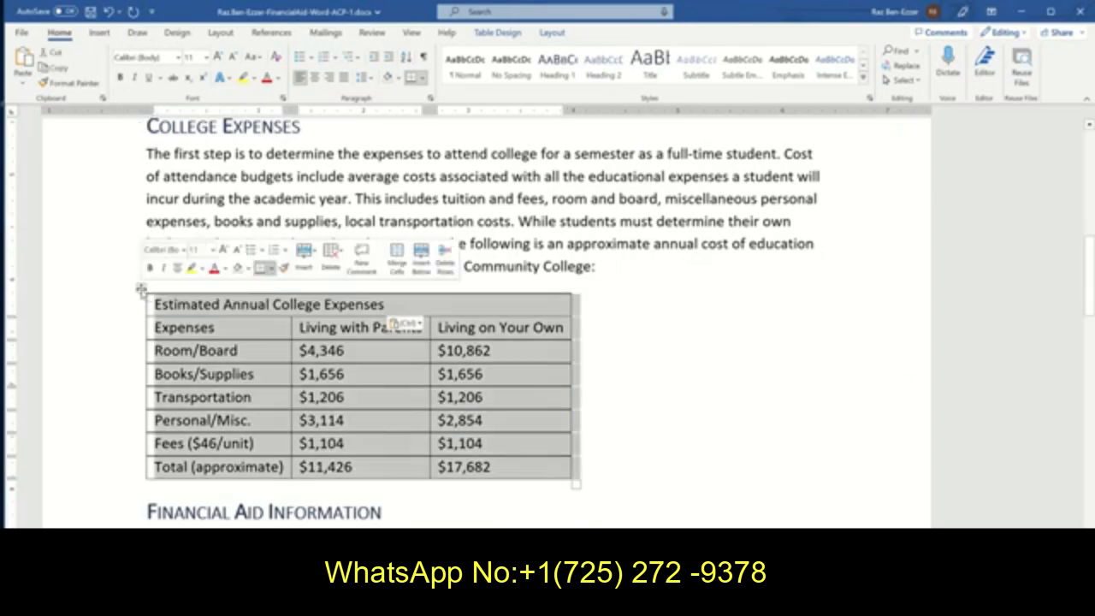
pyautogui.click(498, 33)
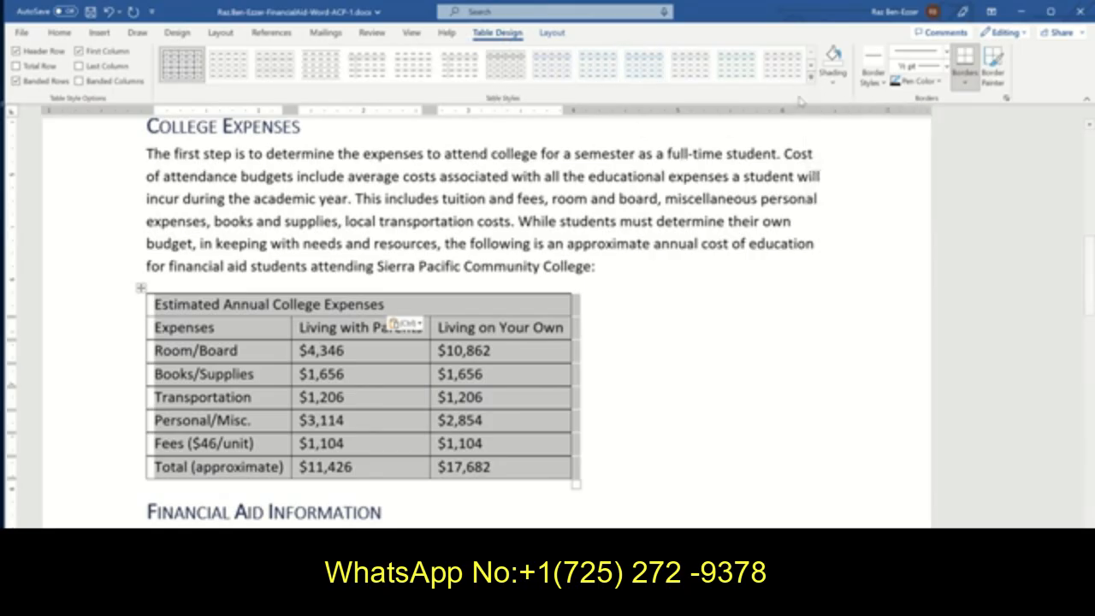
pyautogui.click(812, 77)
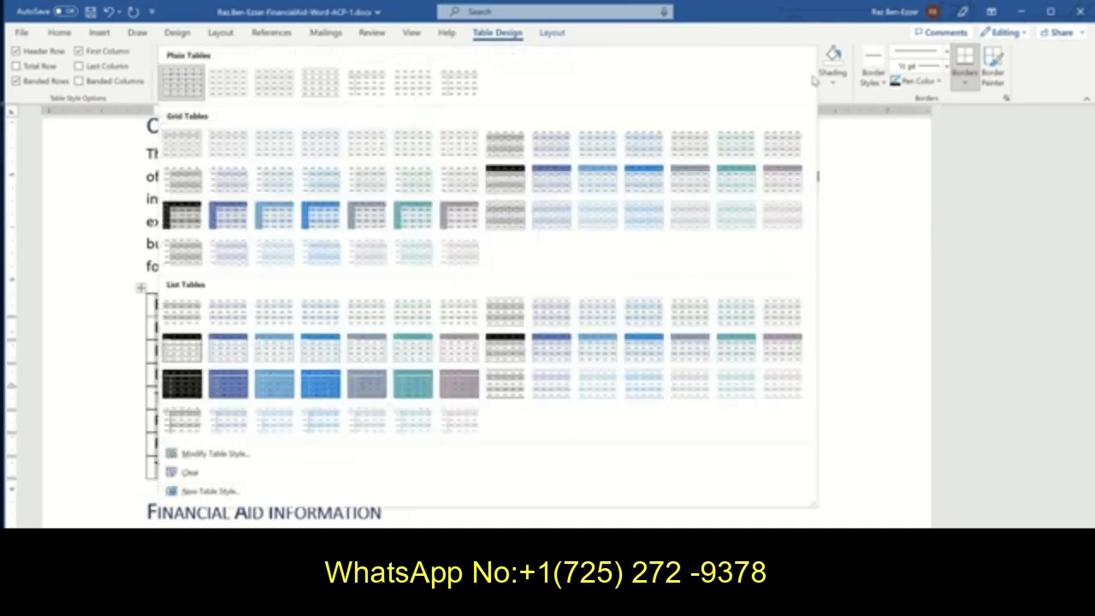
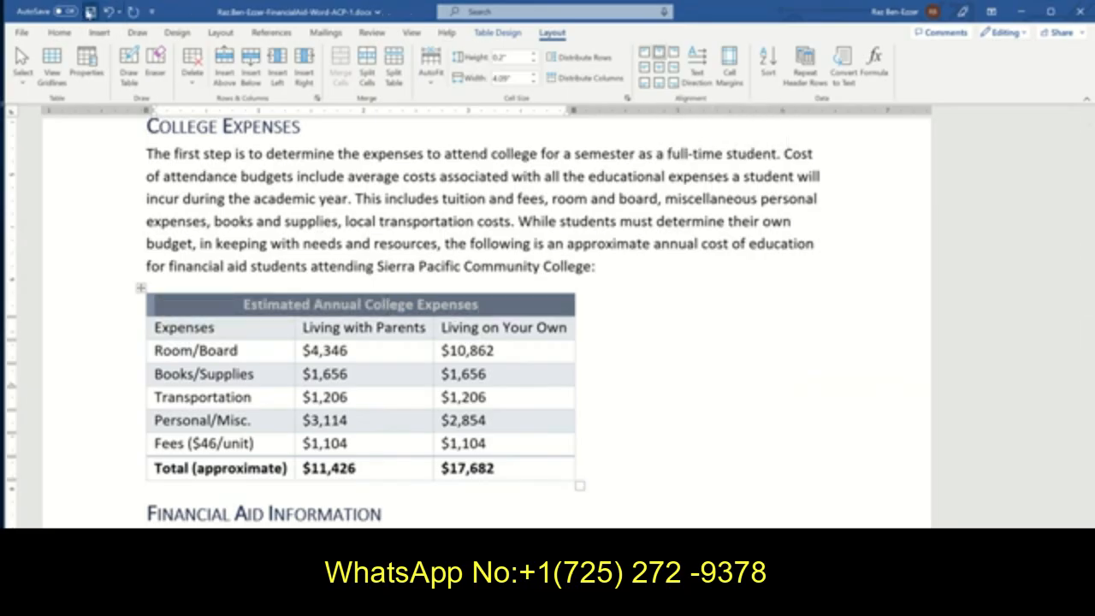
# Save the Word document and mark instruction 6g as completed in SIMnet.
pyautogui.click(90, 11)
pyautogui.click(560, 601)
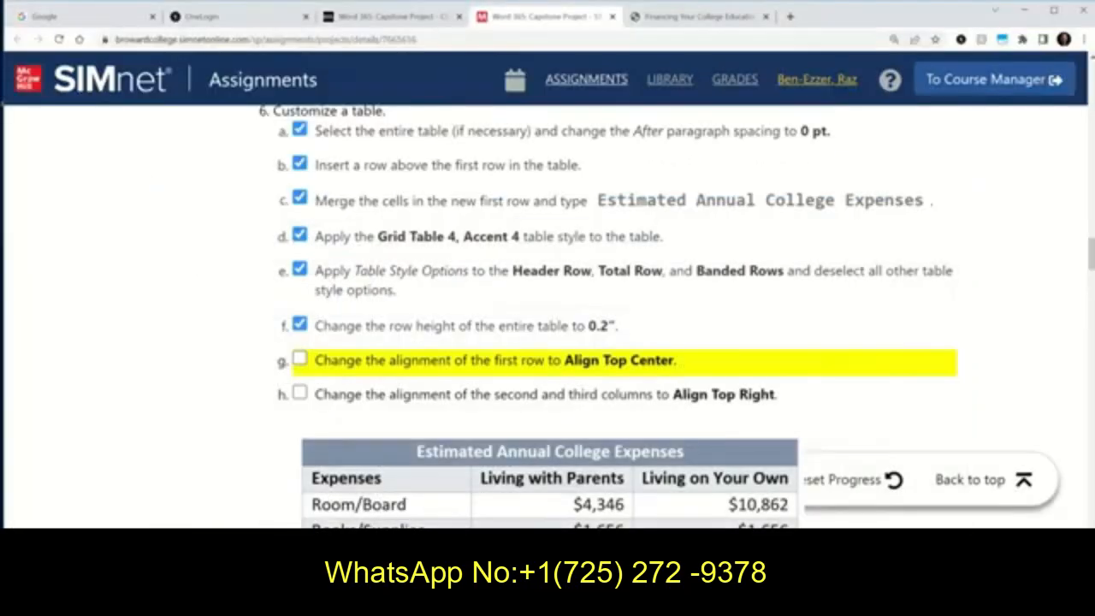
pyautogui.click(560, 600)
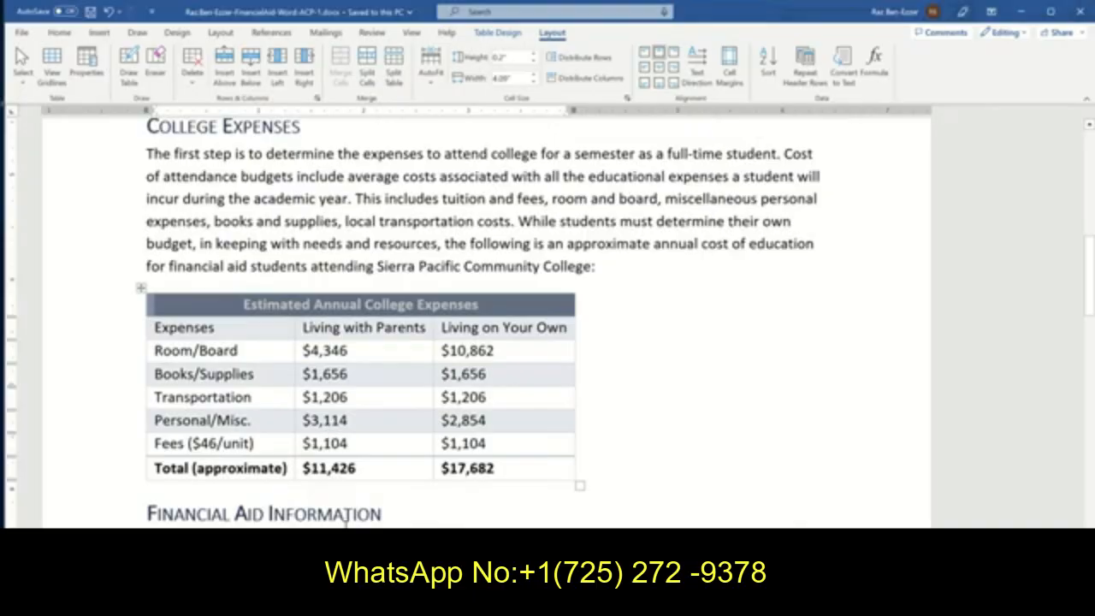
pyautogui.click(344, 600)
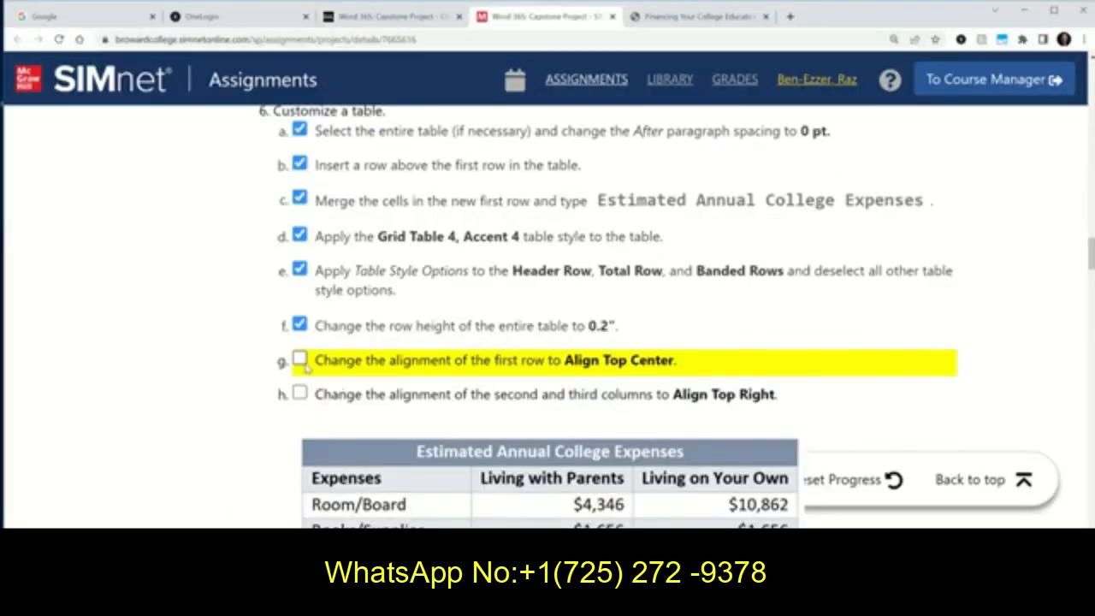
pyautogui.click(299, 359)
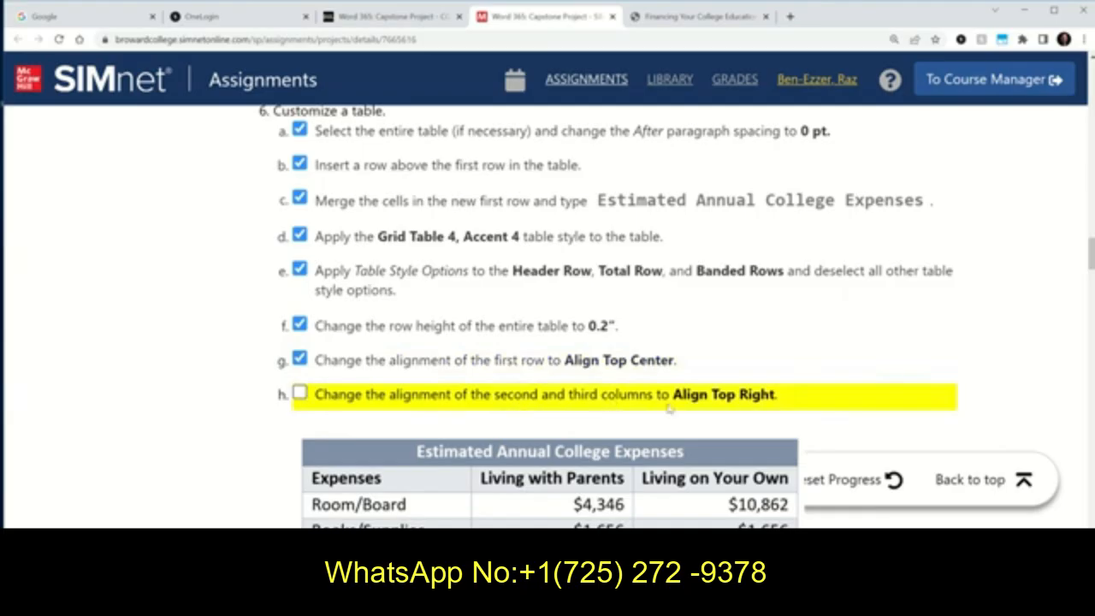
# Check the sample table in SIMnet, and in Word set the second and third columns below the title row to Align Top Right.
pyautogui.scroll(-2, 636, 494)
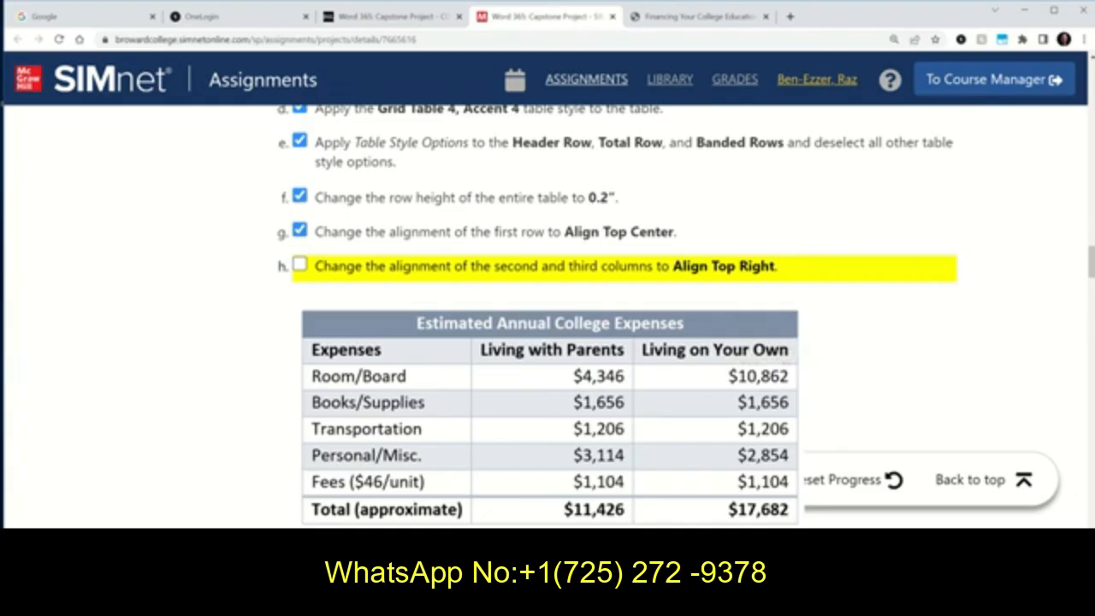
pyautogui.click(494, 601)
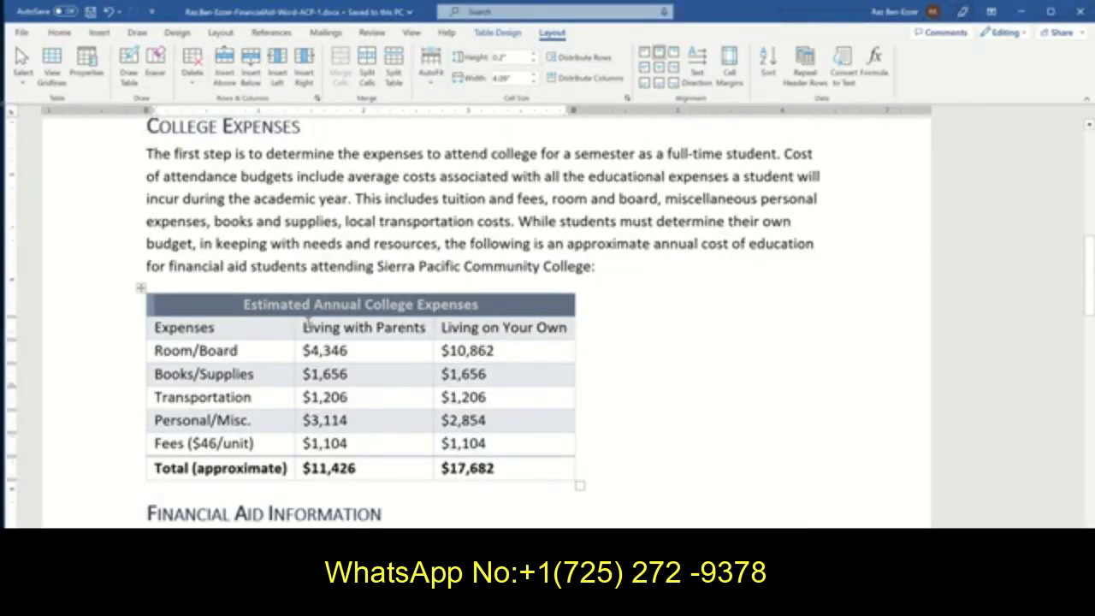
pyautogui.moveTo(304, 327); pyautogui.dragTo(379, 469)
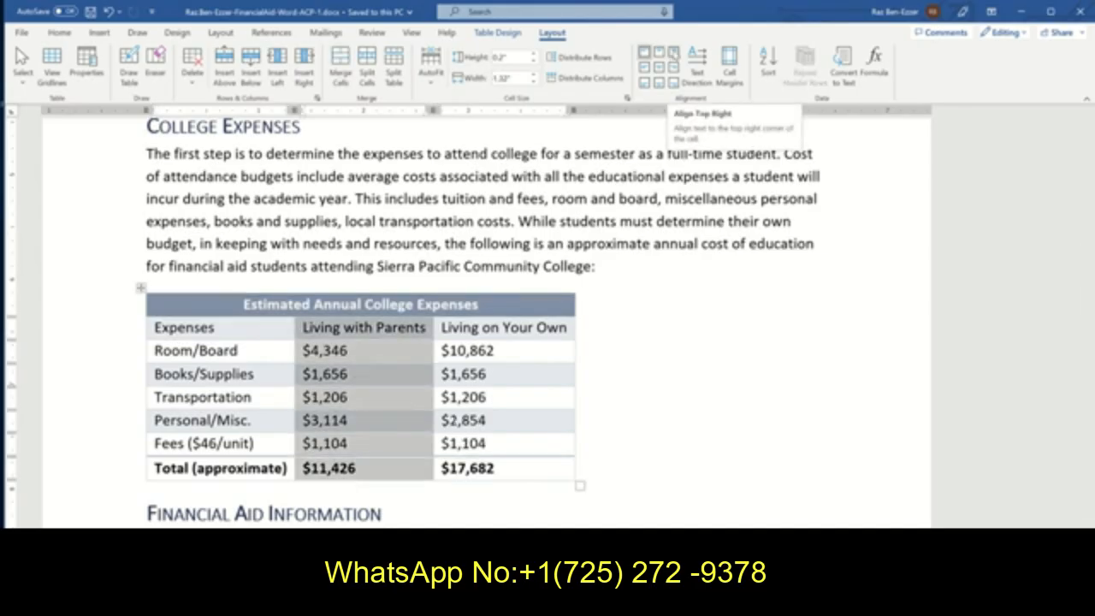
pyautogui.click(674, 53)
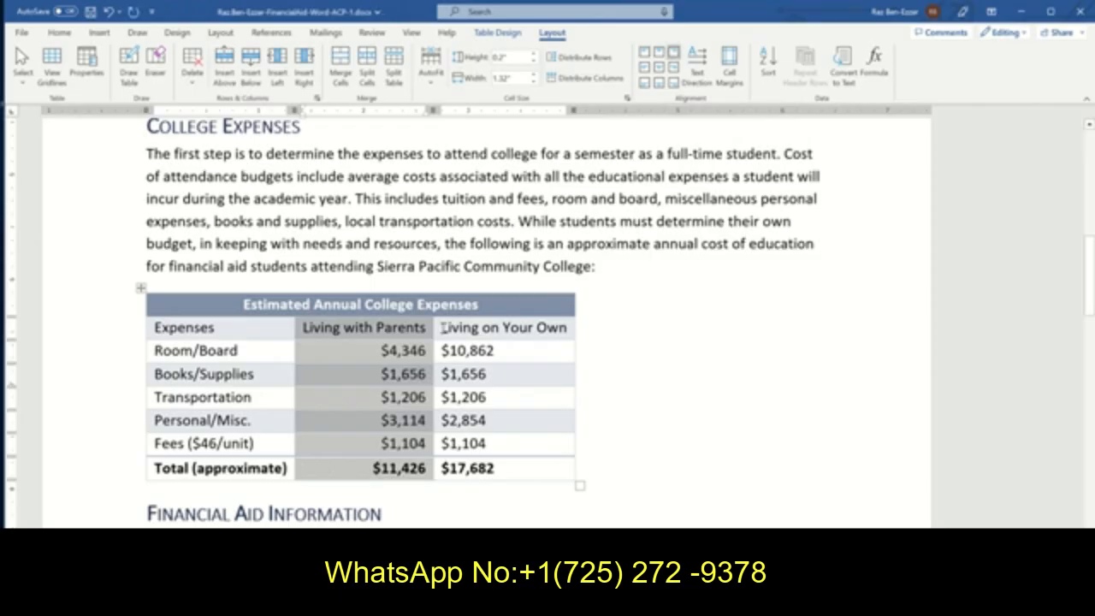
pyautogui.moveTo(442, 327); pyautogui.dragTo(492, 469)
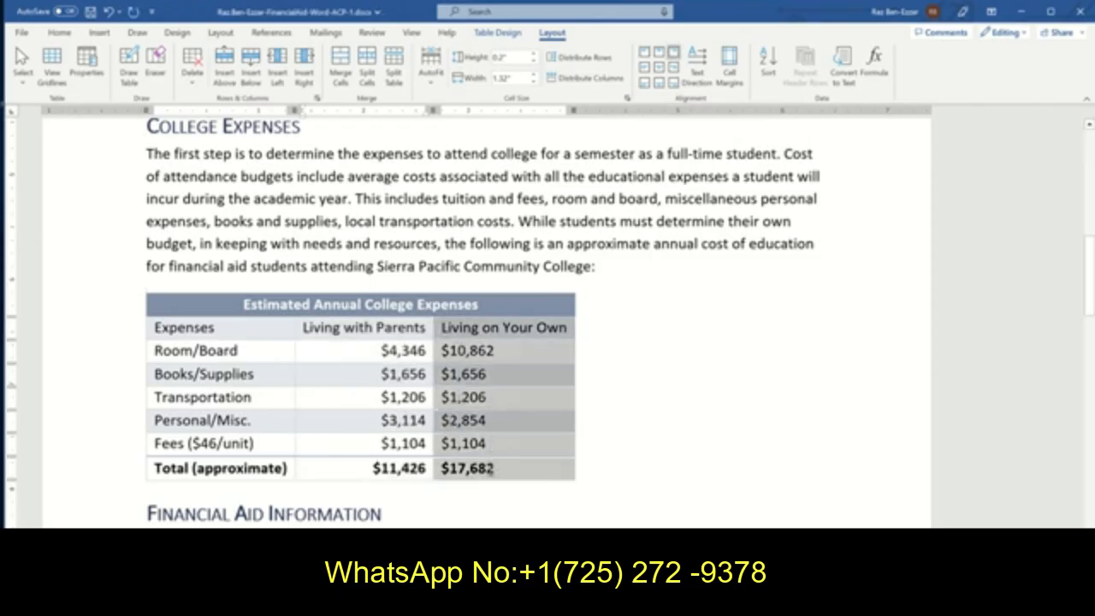
pyautogui.click(674, 53)
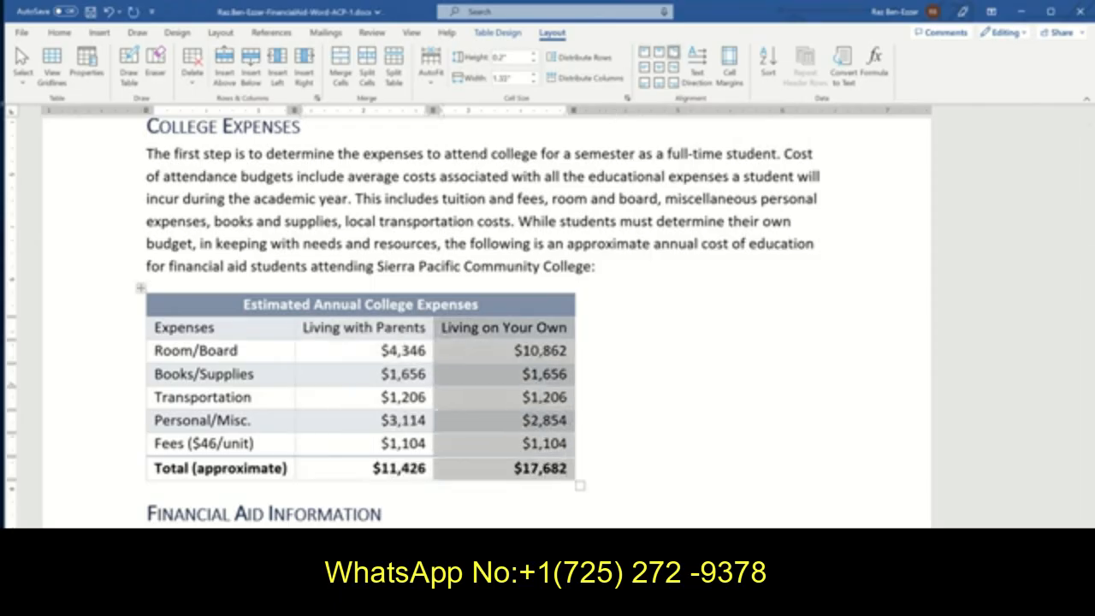
# Review the next section 6 instructions in SIMnet, and in Word bold the text in the second row of the College Expenses table.
pyautogui.hotkey('alt', 'Tab')
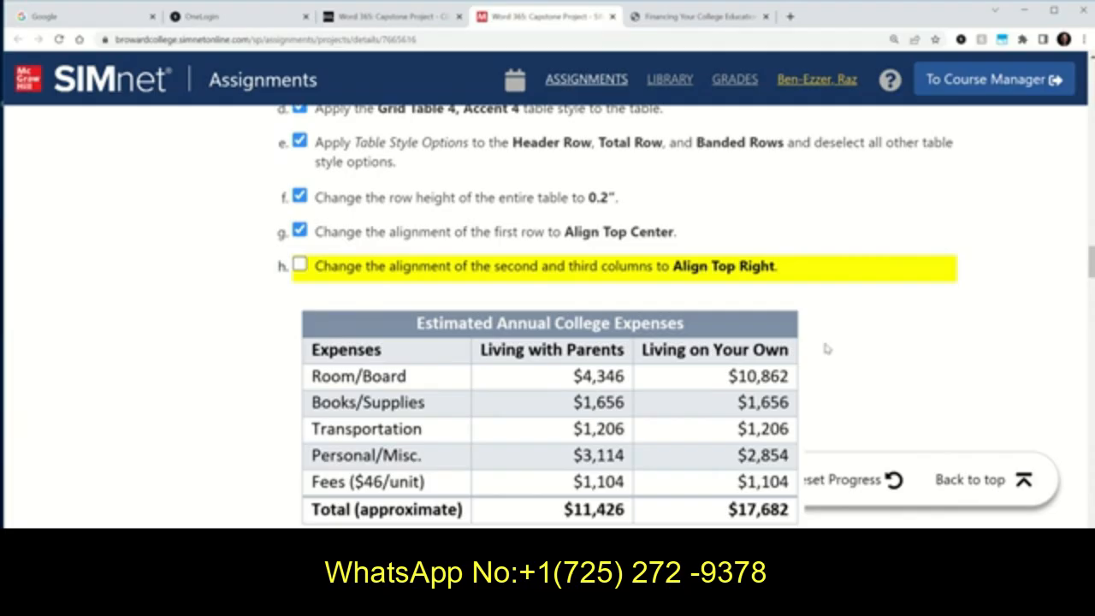
pyautogui.scroll(-3, 824, 348)
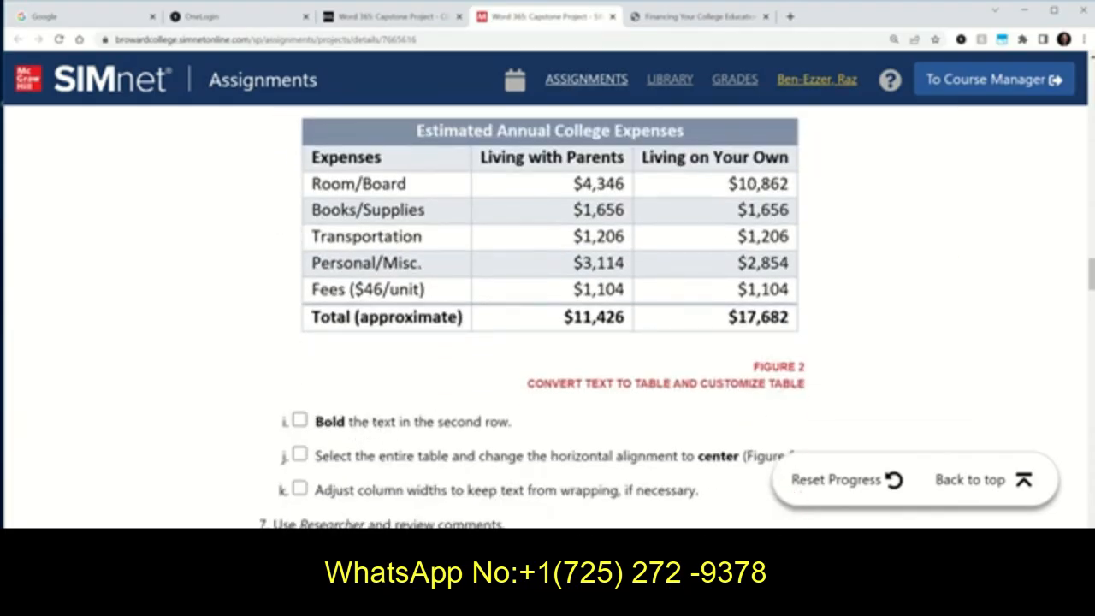
pyautogui.hotkey('alt', 'Tab')
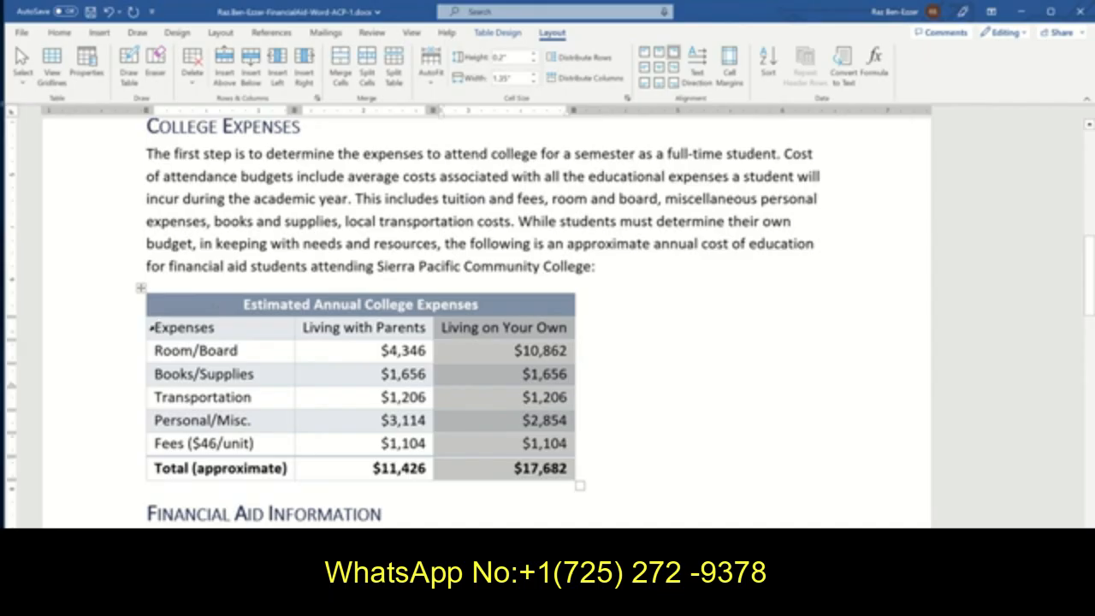
pyautogui.moveTo(155, 328); pyautogui.dragTo(523, 330)
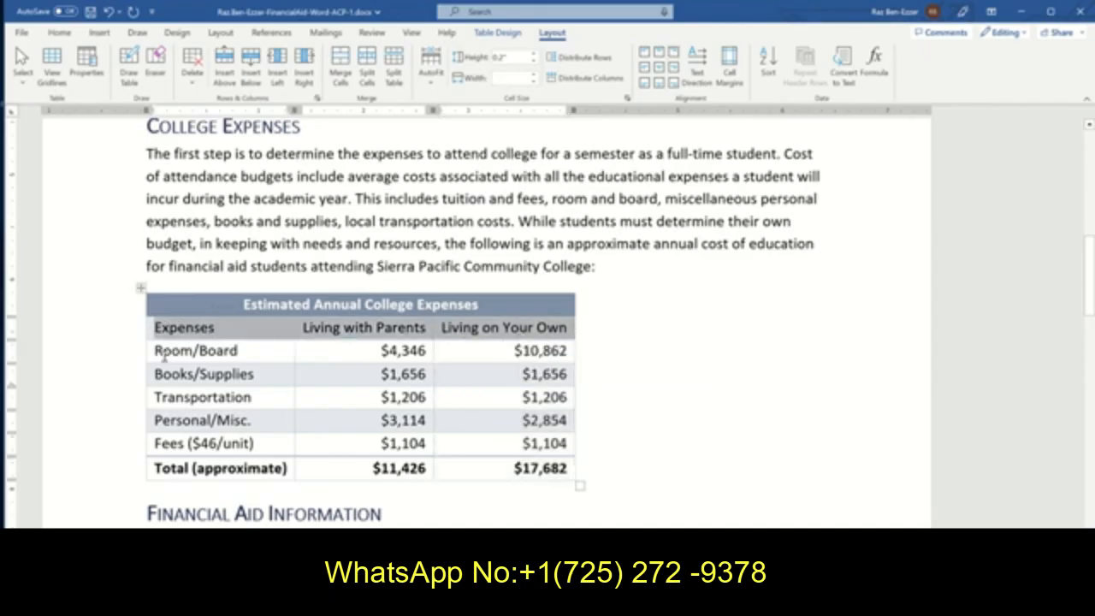
pyautogui.click(58, 34)
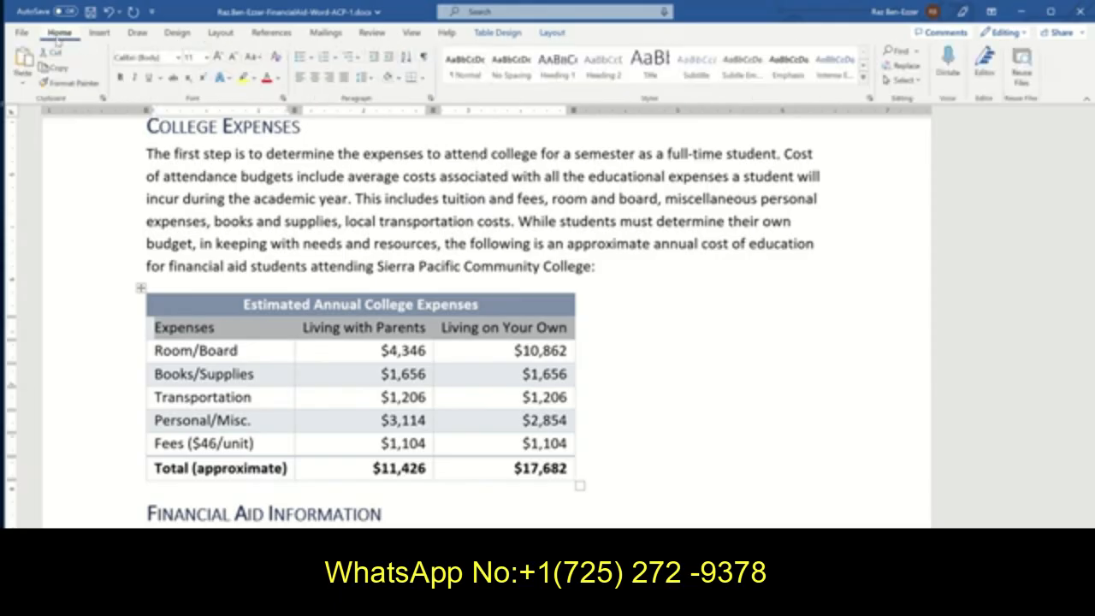
pyautogui.click(122, 78)
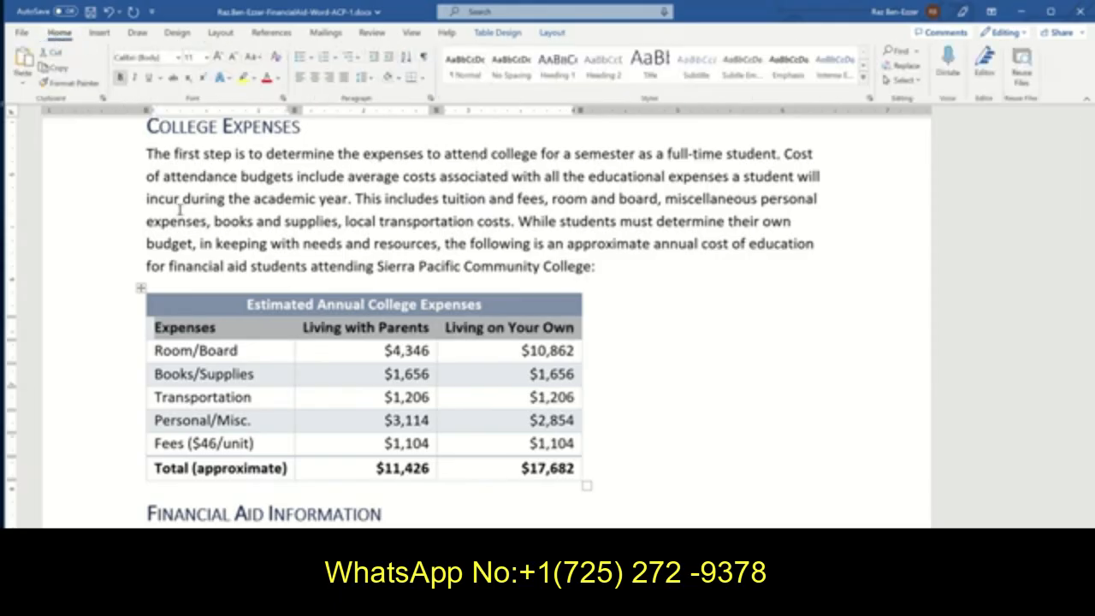
# Mark instruction 6i as completed in SIMnet and review the remaining section 6 instructions.
pyautogui.click(453, 601)
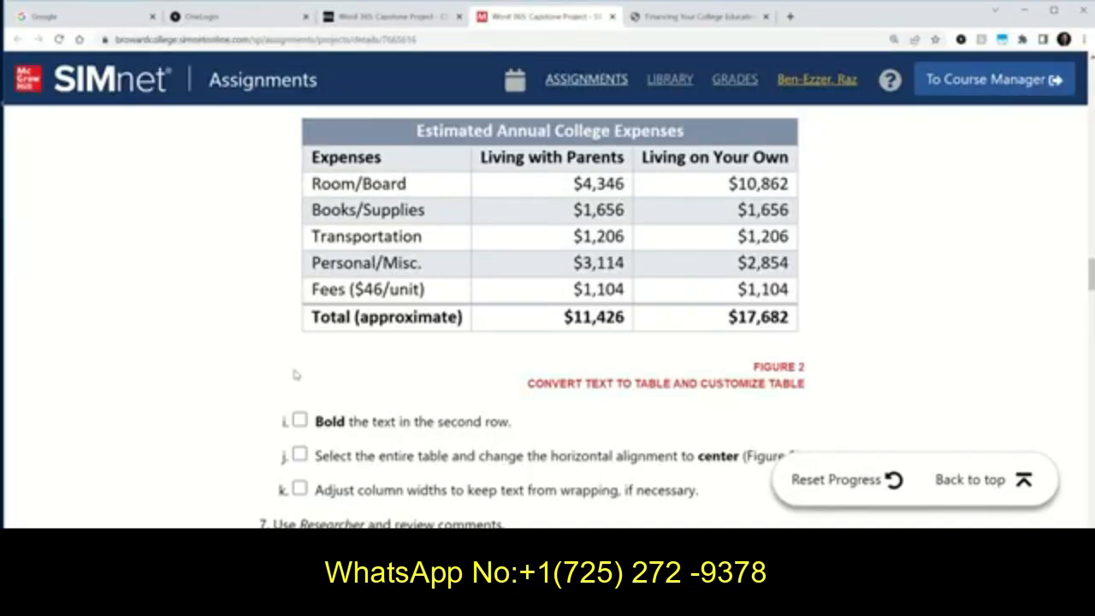
pyautogui.click(300, 420)
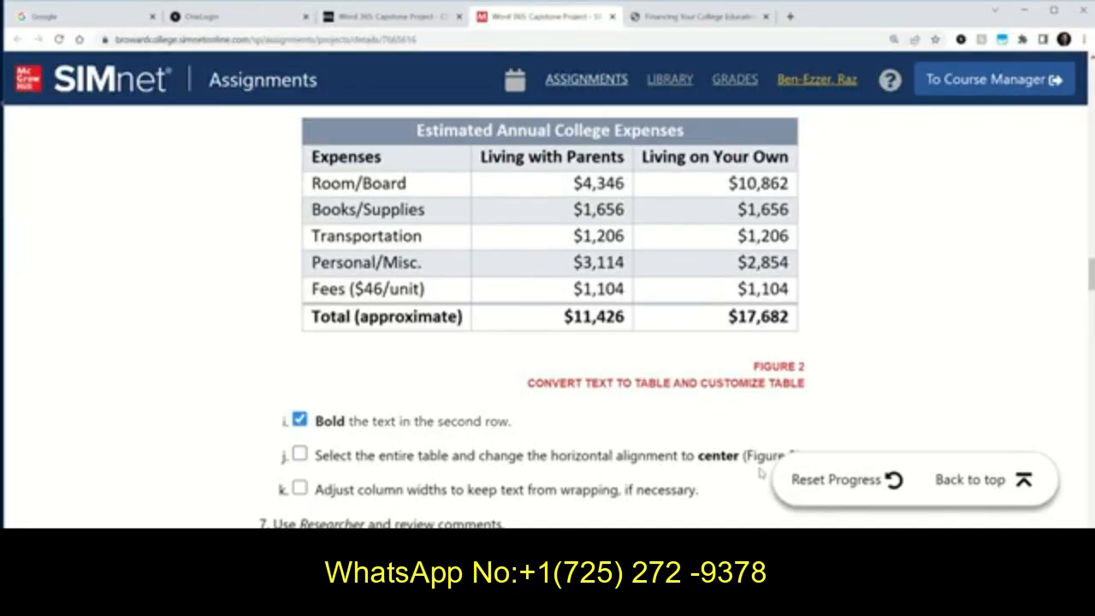
pyautogui.scroll(-2, 770, 512)
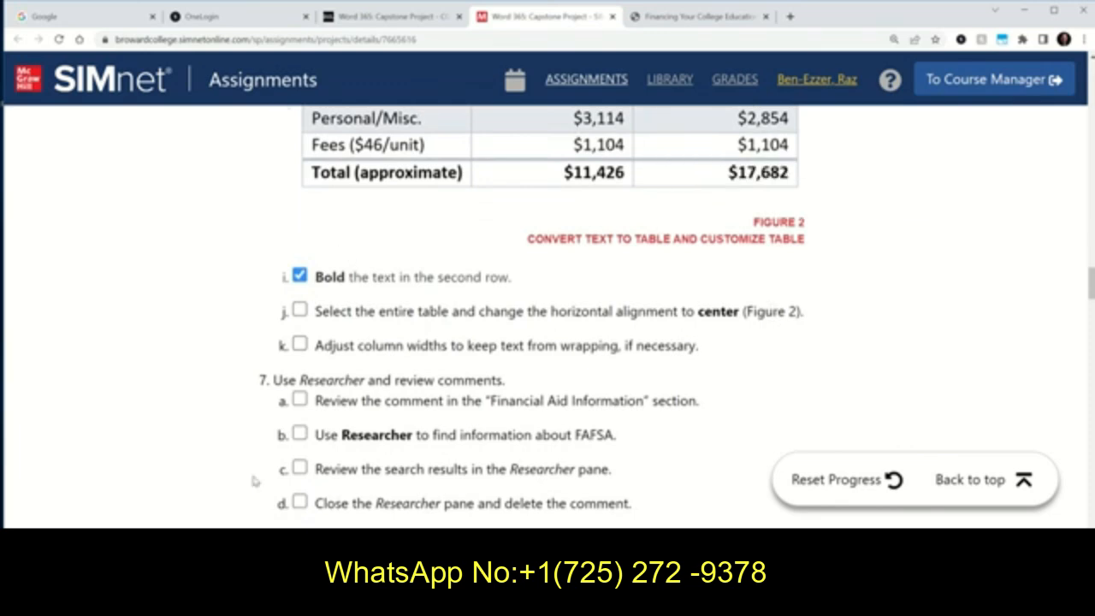
# In Word, select the entire College Expenses table and set its alignment to Center in Table Properties.
pyautogui.hotkey('alt', 'Tab')
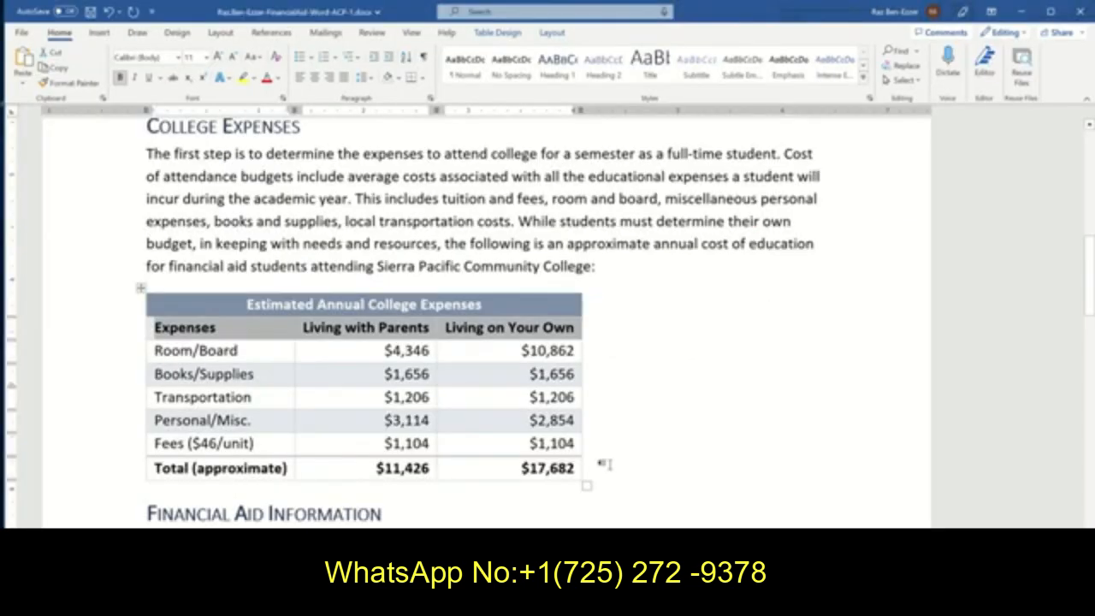
pyautogui.click(140, 288)
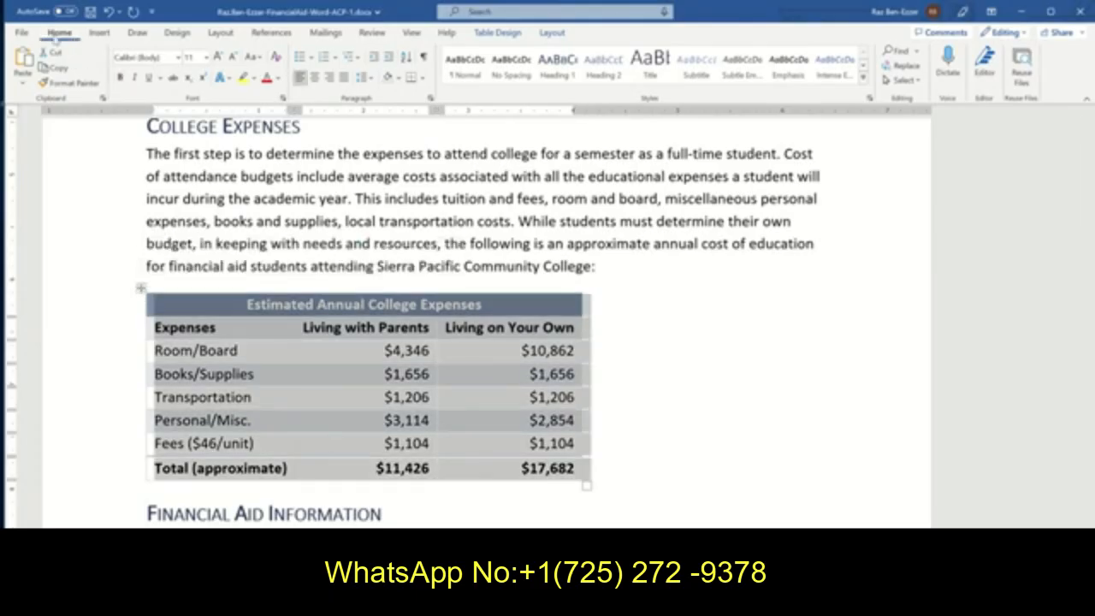
pyautogui.click(315, 78)
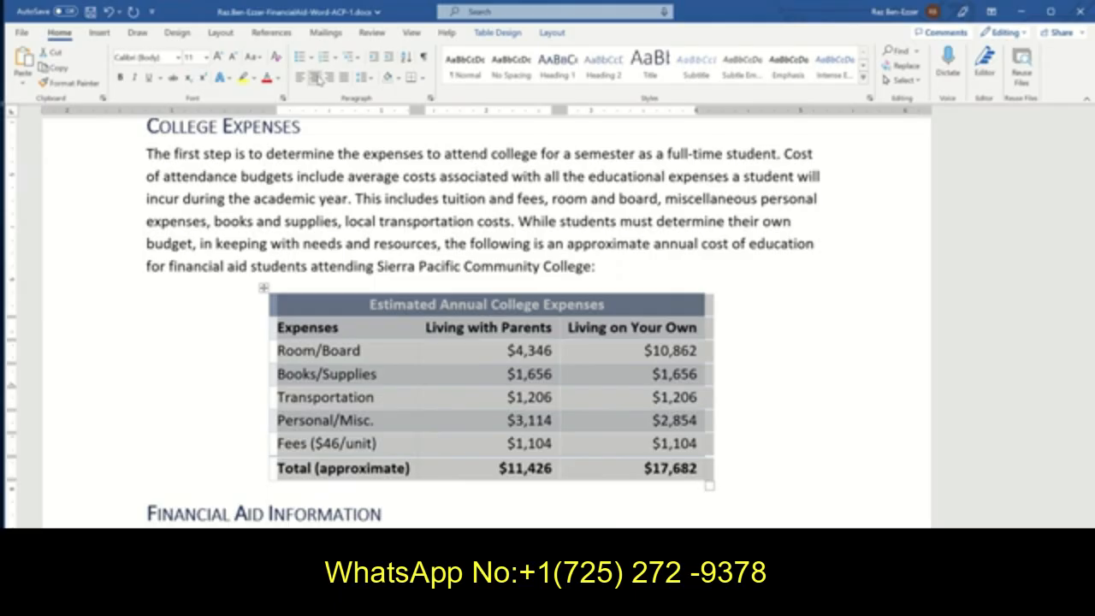
pyautogui.click(111, 12)
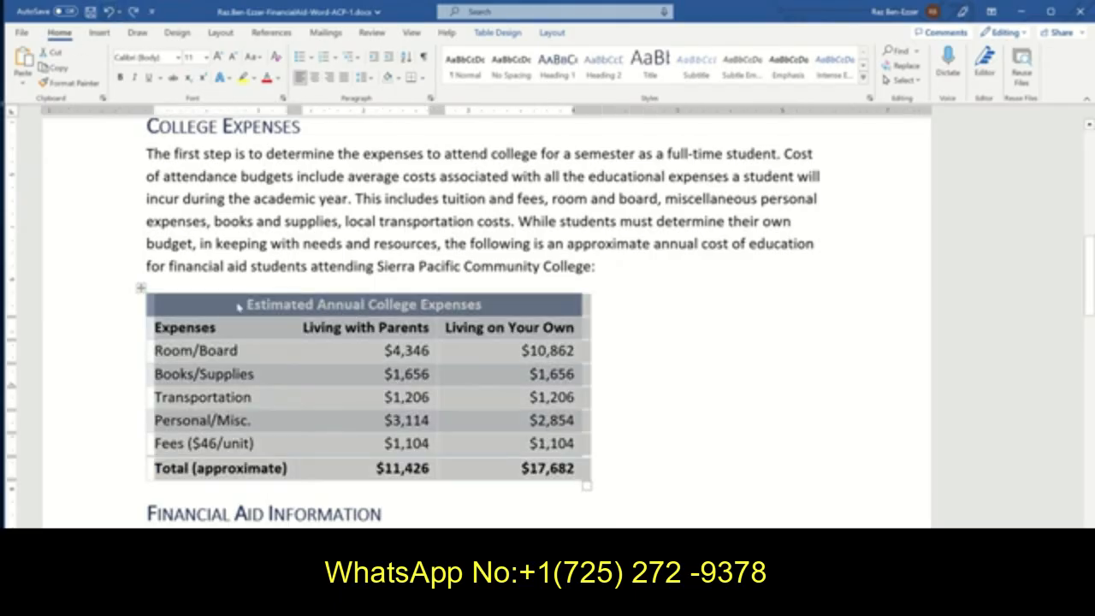
pyautogui.rightClick(200, 304)
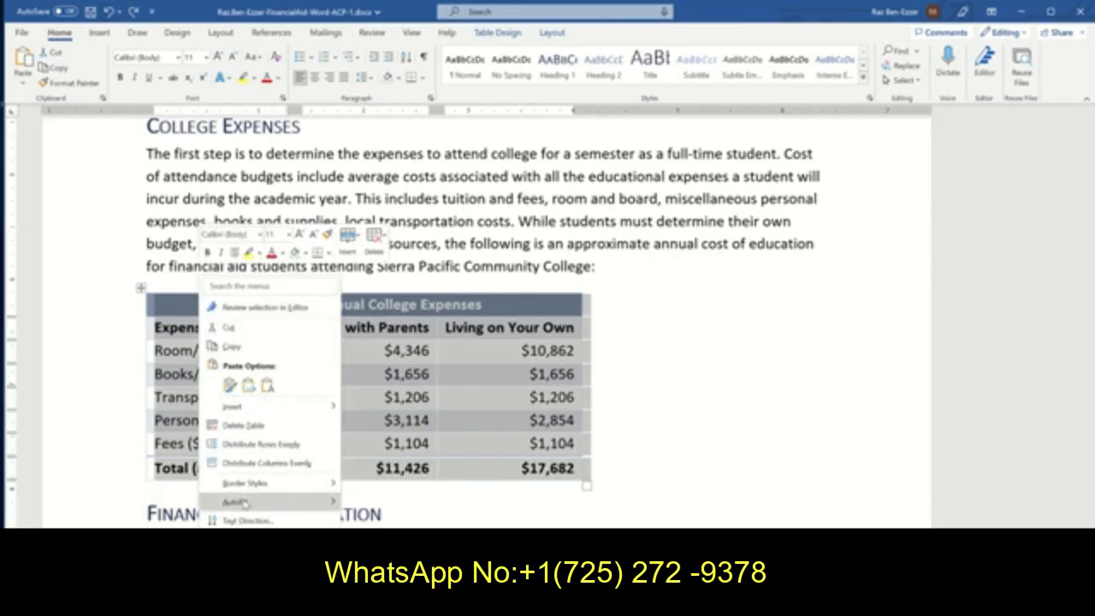
pyautogui.click(246, 558)
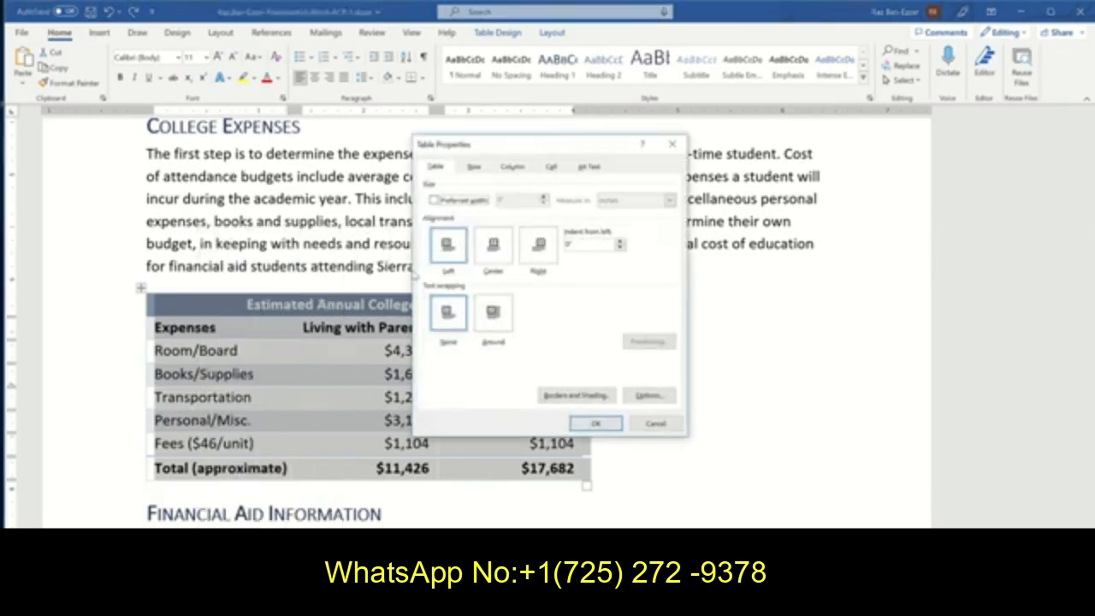
pyautogui.click(495, 247)
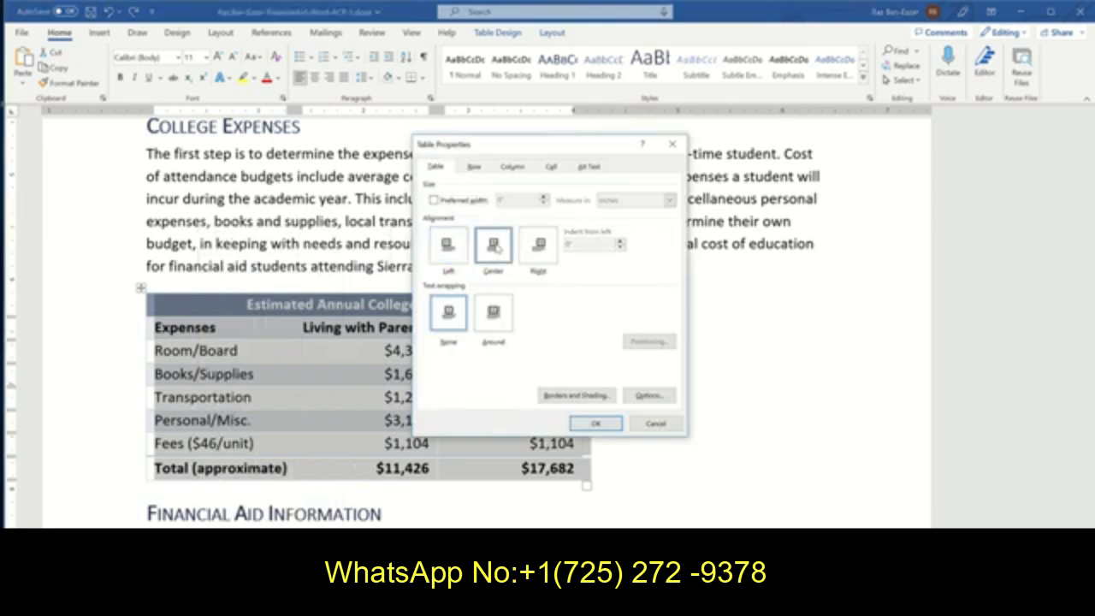
pyautogui.click(596, 424)
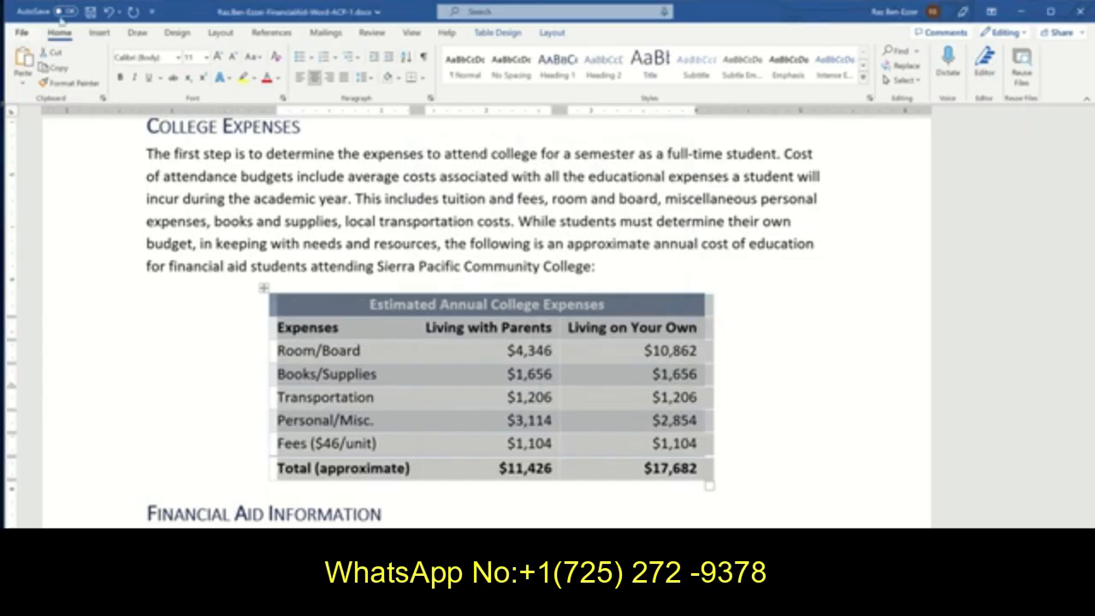
# Save the Word document and mark instruction 6j as completed in SIMnet.
pyautogui.click(90, 11)
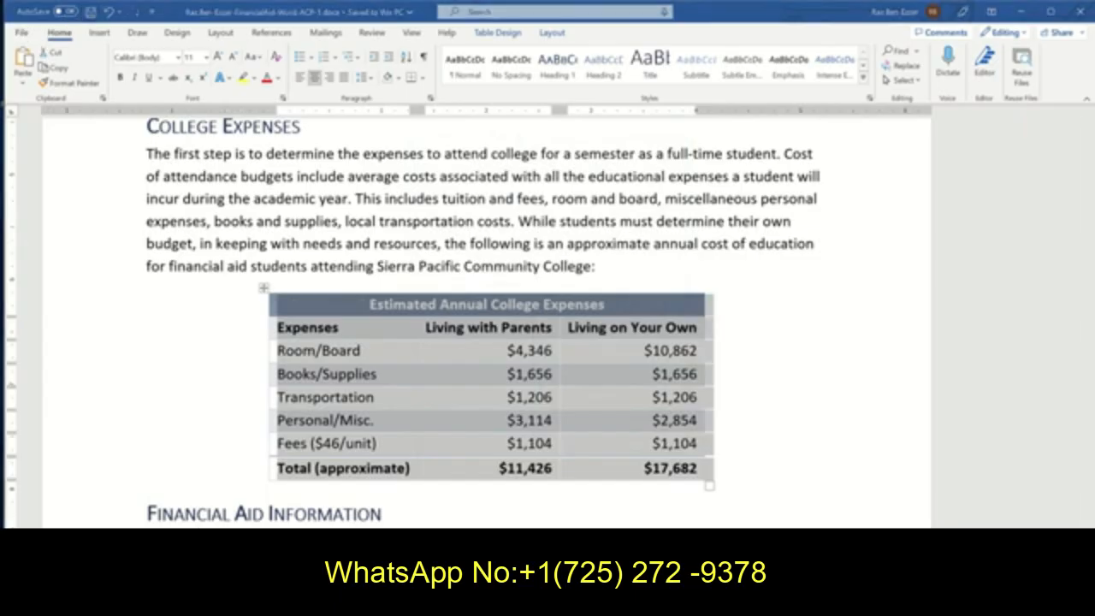
pyautogui.click(420, 601)
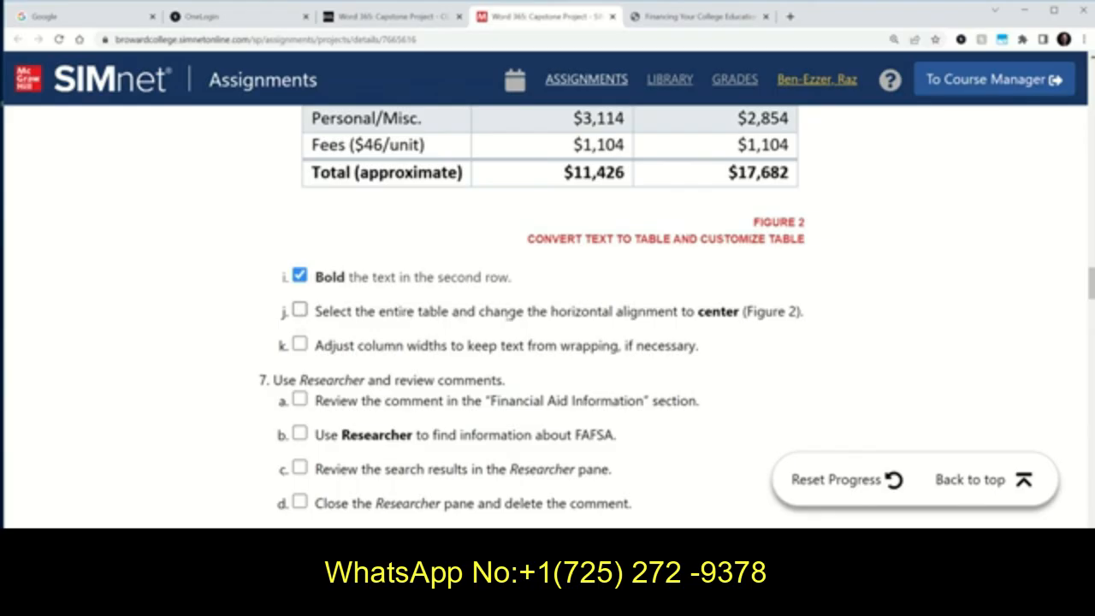
pyautogui.click(299, 311)
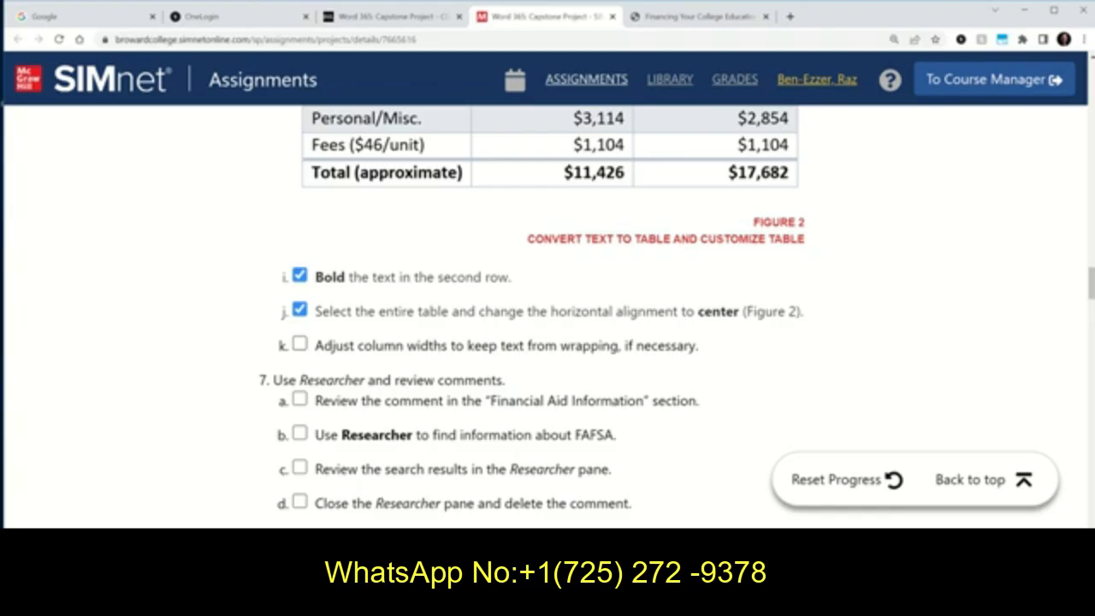
# In Word, test the first column's text wrapping by adding filler text after "Total (approximate)", and undo it.
pyautogui.hotkey('alt', 'Tab')
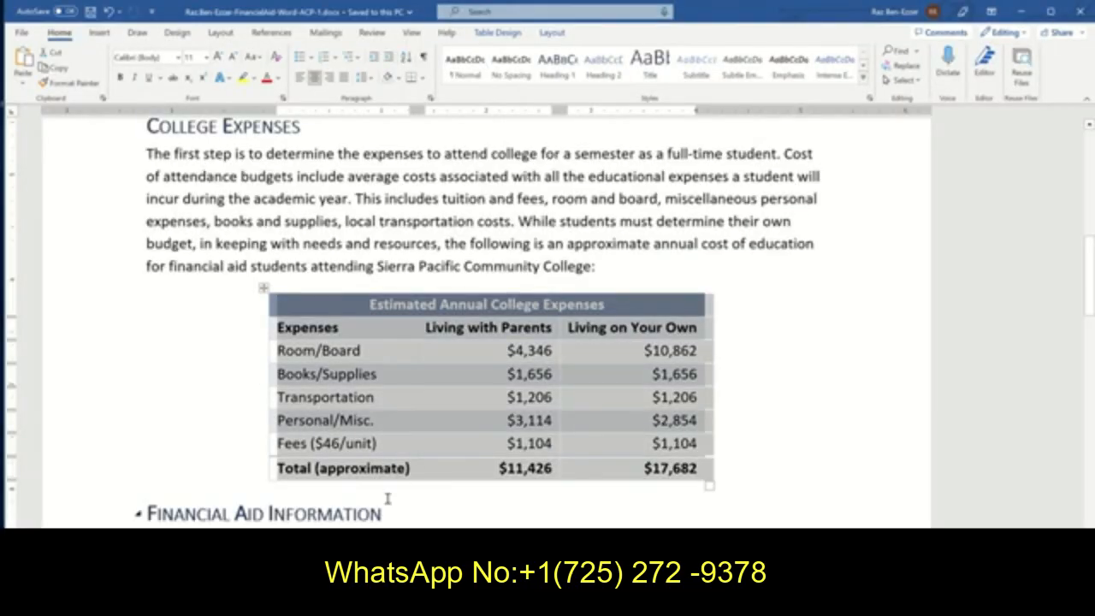
pyautogui.click(375, 471)
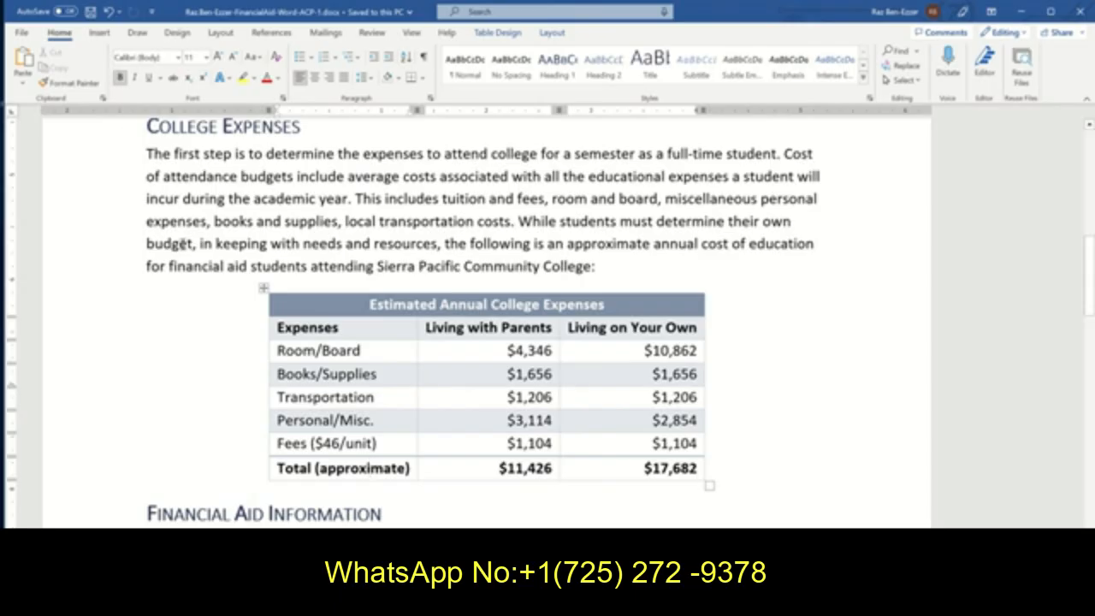
pyautogui.click(410, 476)
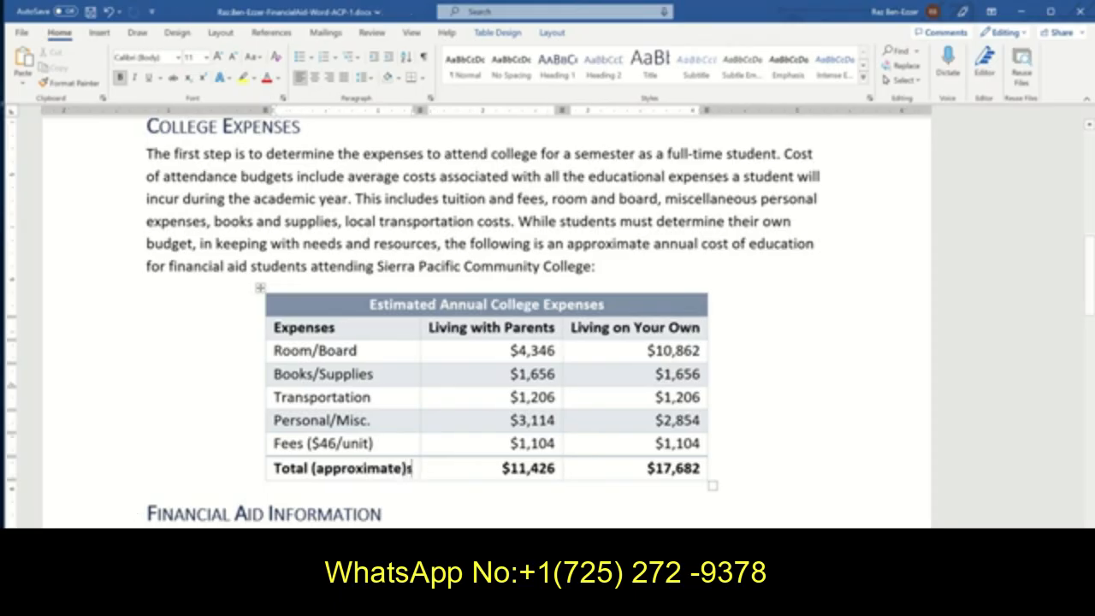
pyautogui.write('sdfsdfsdffdsfd')
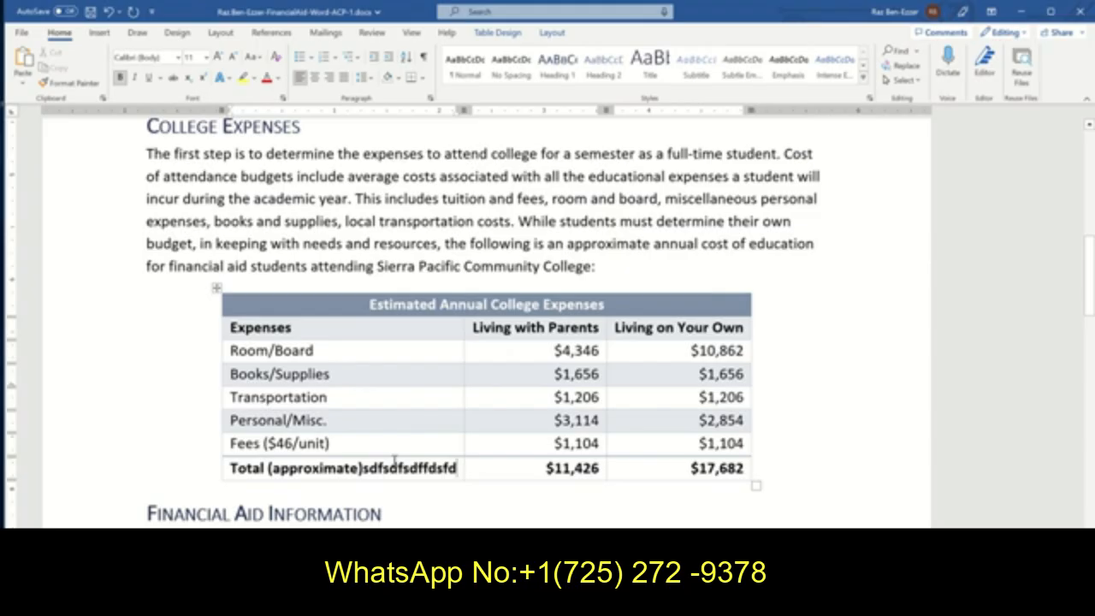
pyautogui.hotkey('ctrl', 'z')
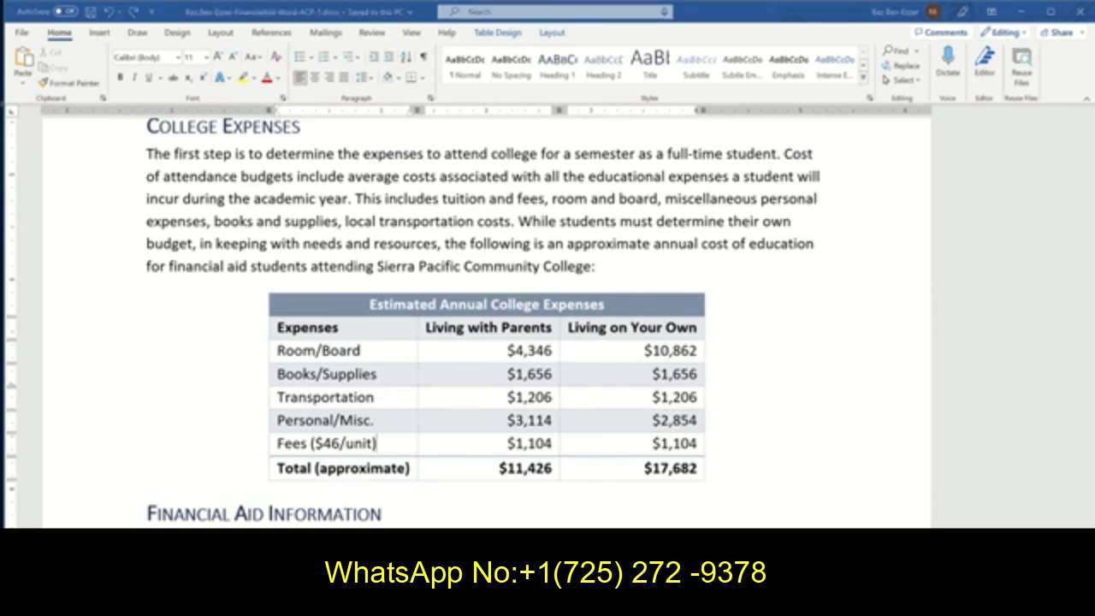
# Mark instruction 6k as completed in SIMnet.
pyautogui.hotkey('alt', 'Tab')
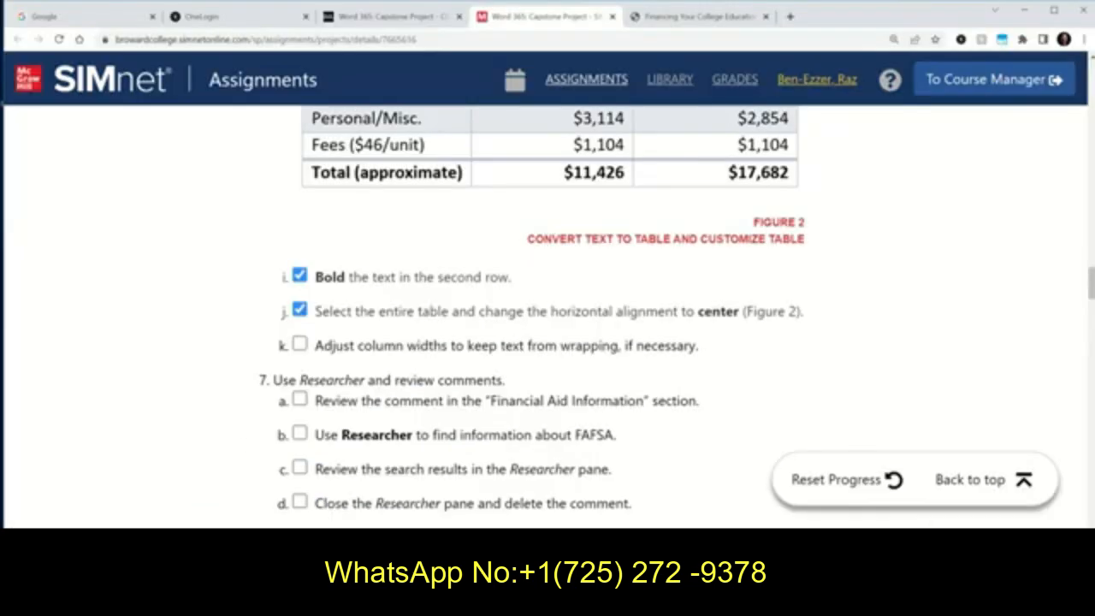
pyautogui.click(300, 344)
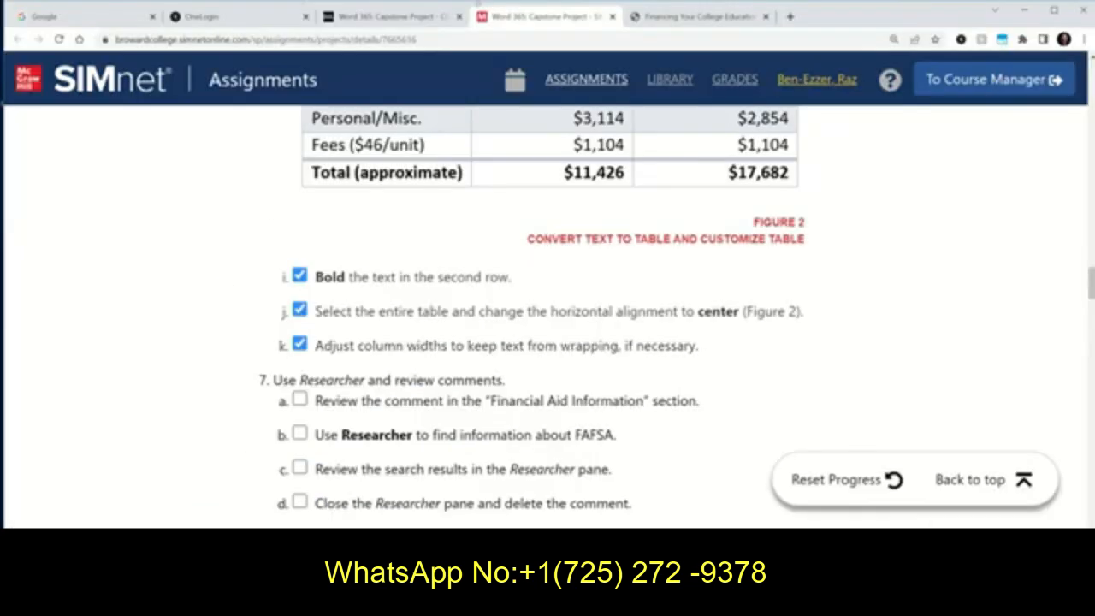
pyautogui.moveTo(479, 3)
pyautogui.click(503, 25)
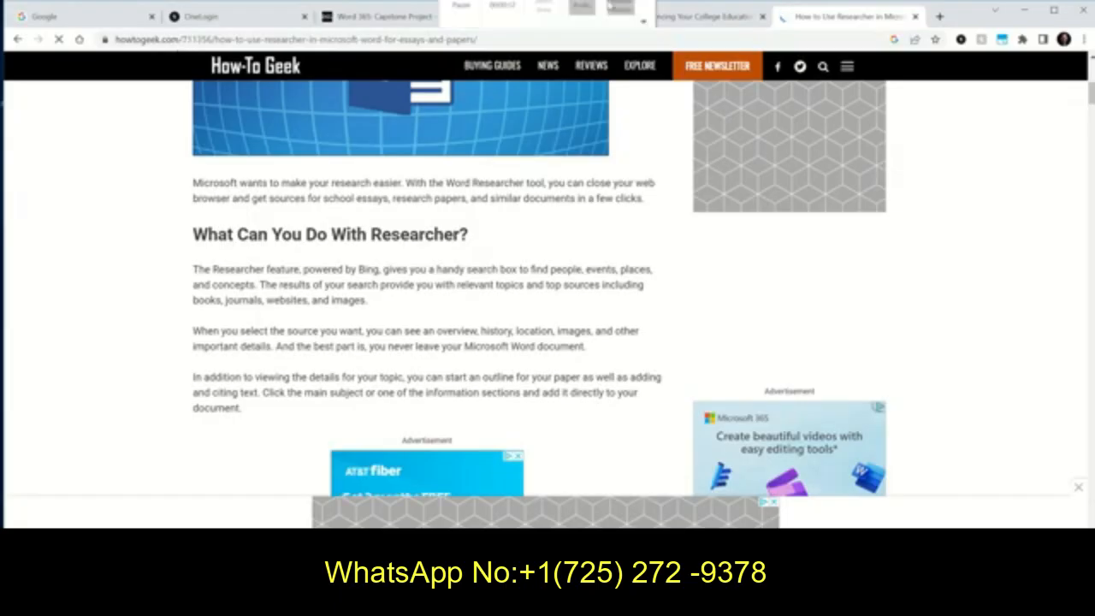
# Return to the SIMnet project page and clear the completion mark from instruction 7a.
pyautogui.click(530, 17)
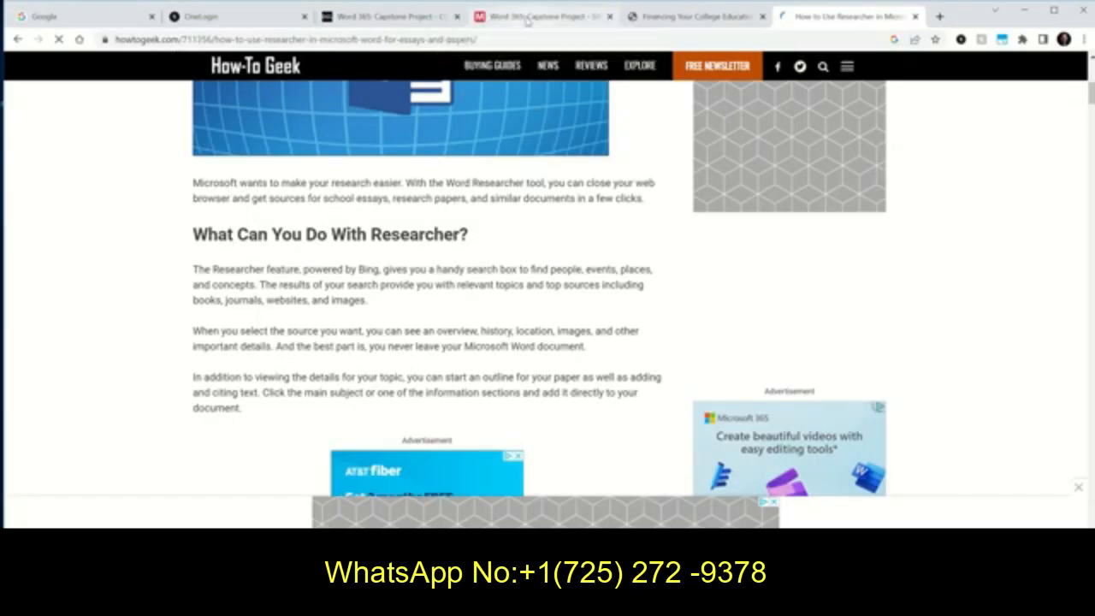
pyautogui.scroll(-2, 341, 429)
pyautogui.scroll(2, 338, 291)
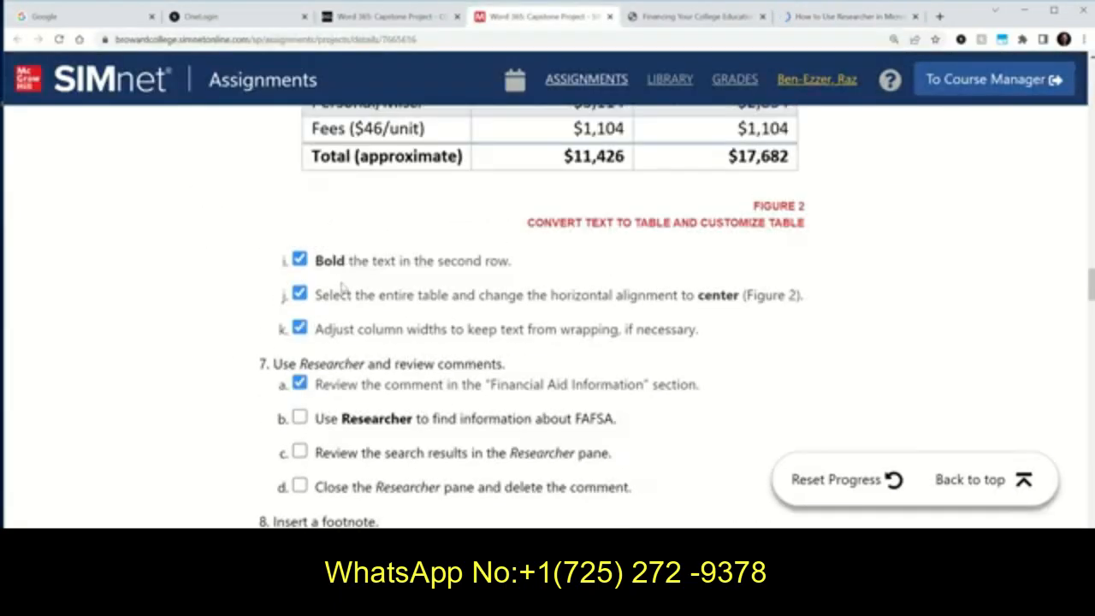
pyautogui.click(300, 384)
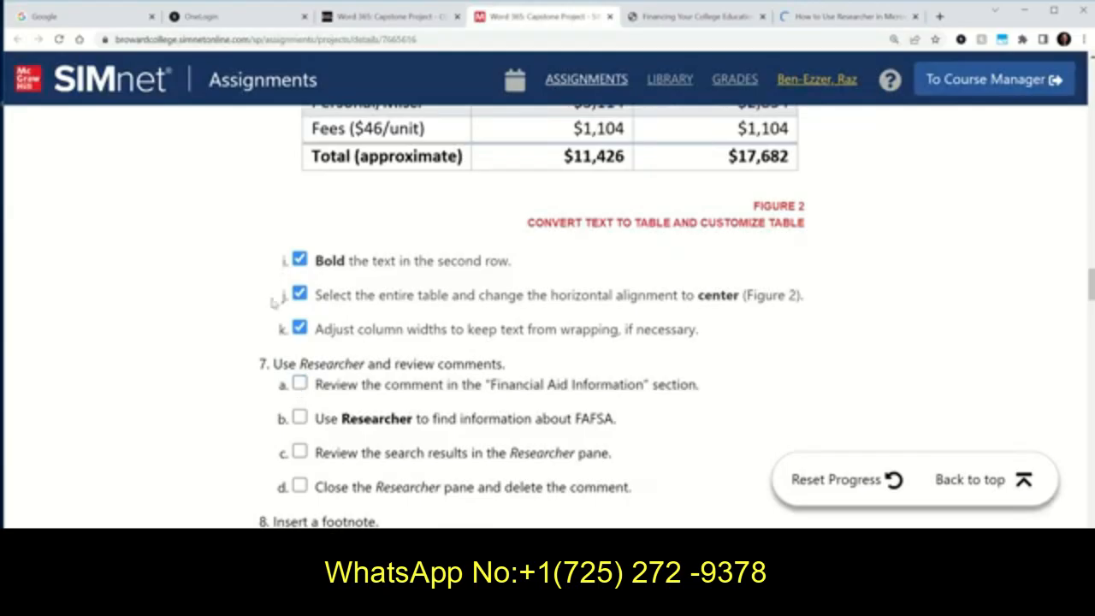
# Review the earlier SIMnet instructions, examining the section 4 bullet steps and the Enrollment Status sample in Figure 1.
pyautogui.scroll(1, 270, 302)
pyautogui.scroll(1, 270, 302)
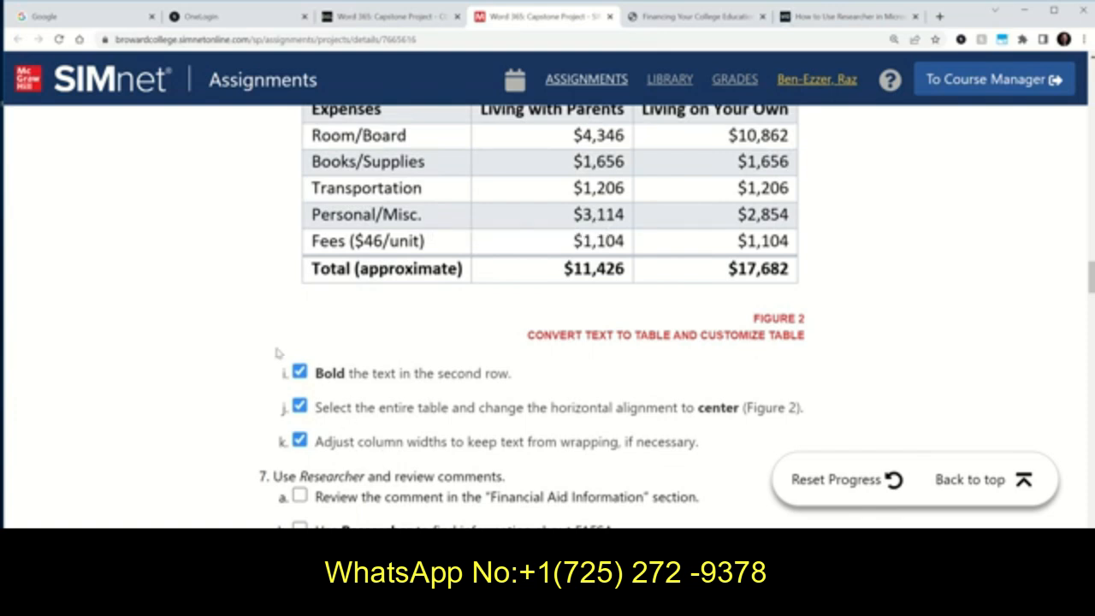
pyautogui.scroll(3, 587, 425)
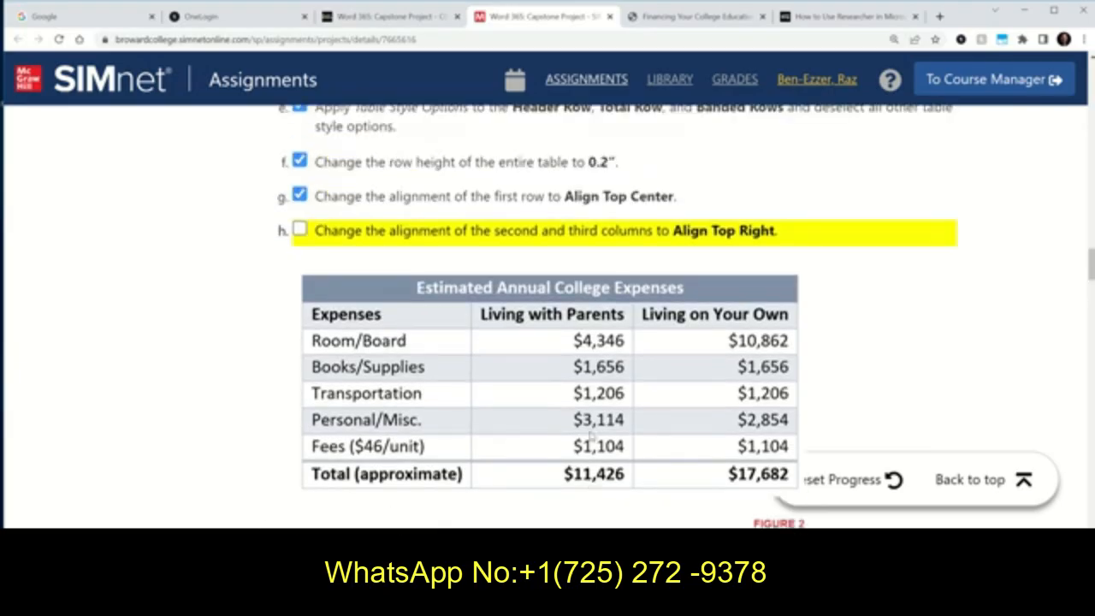
pyautogui.scroll(8, 590, 437)
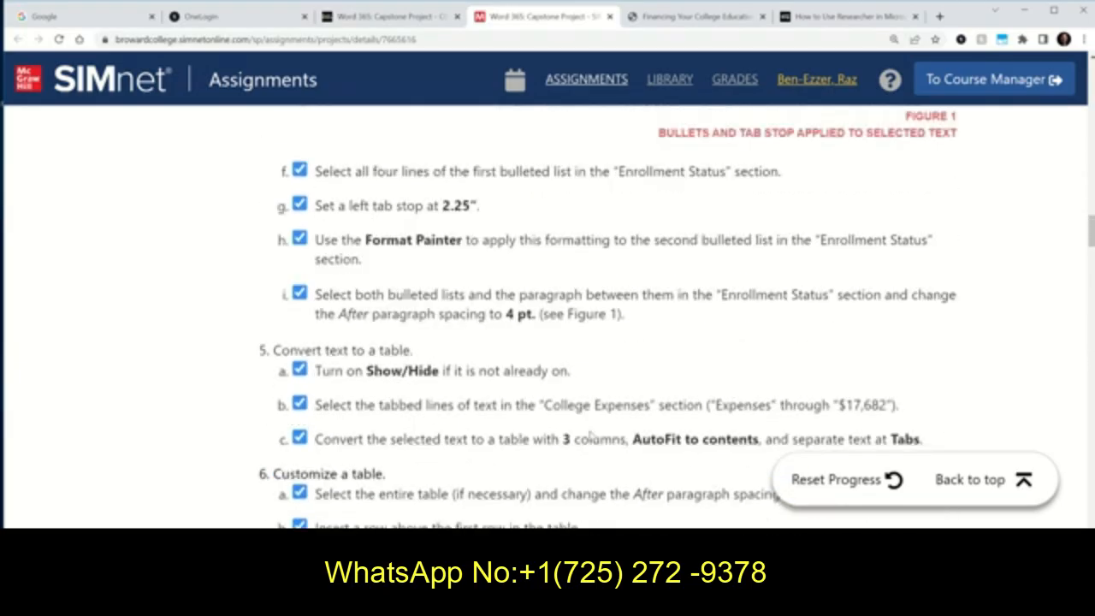
pyautogui.scroll(10, 590, 435)
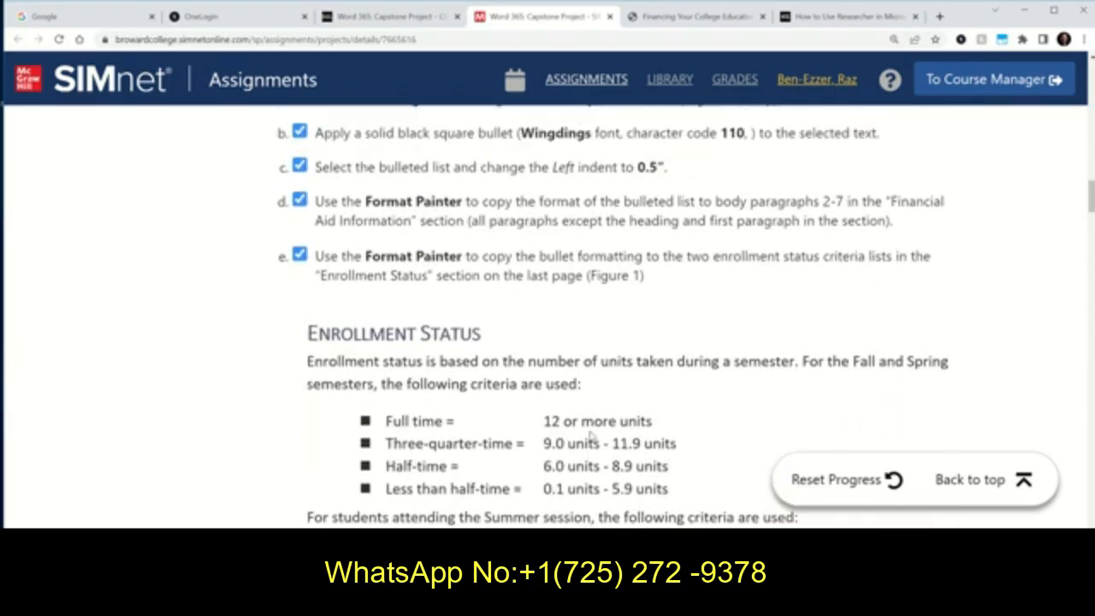
pyautogui.scroll(3, 590, 436)
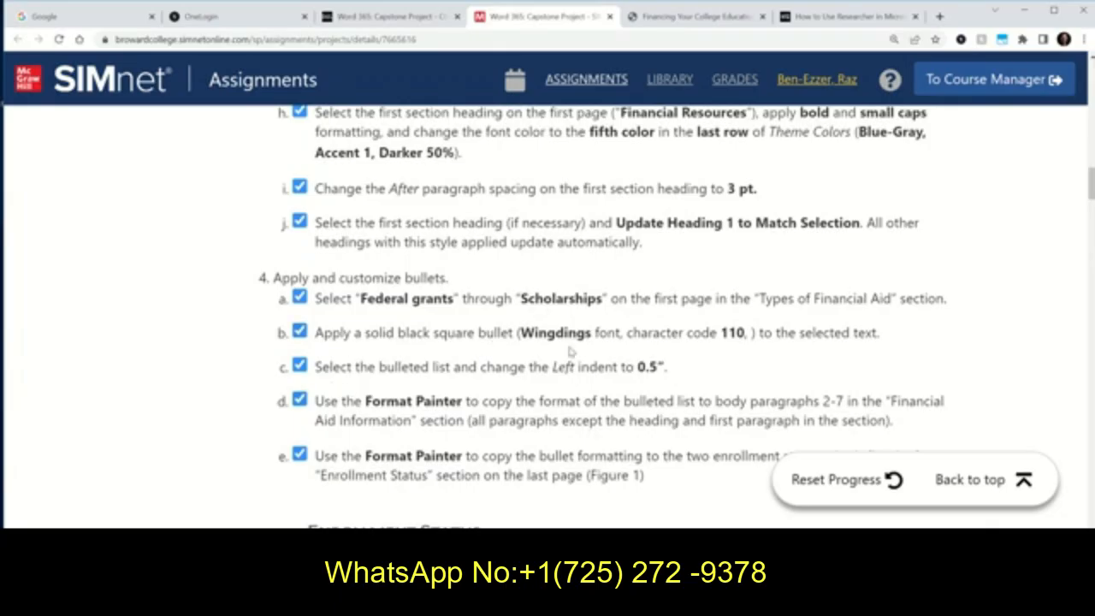
pyautogui.scroll(-4, 445, 360)
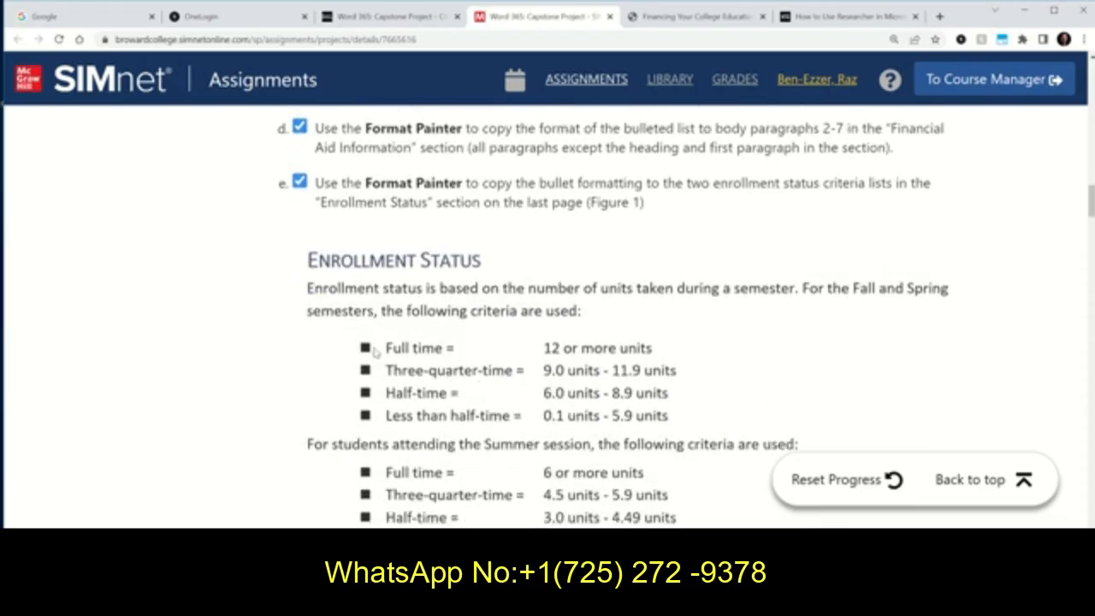
pyautogui.click(244, 601)
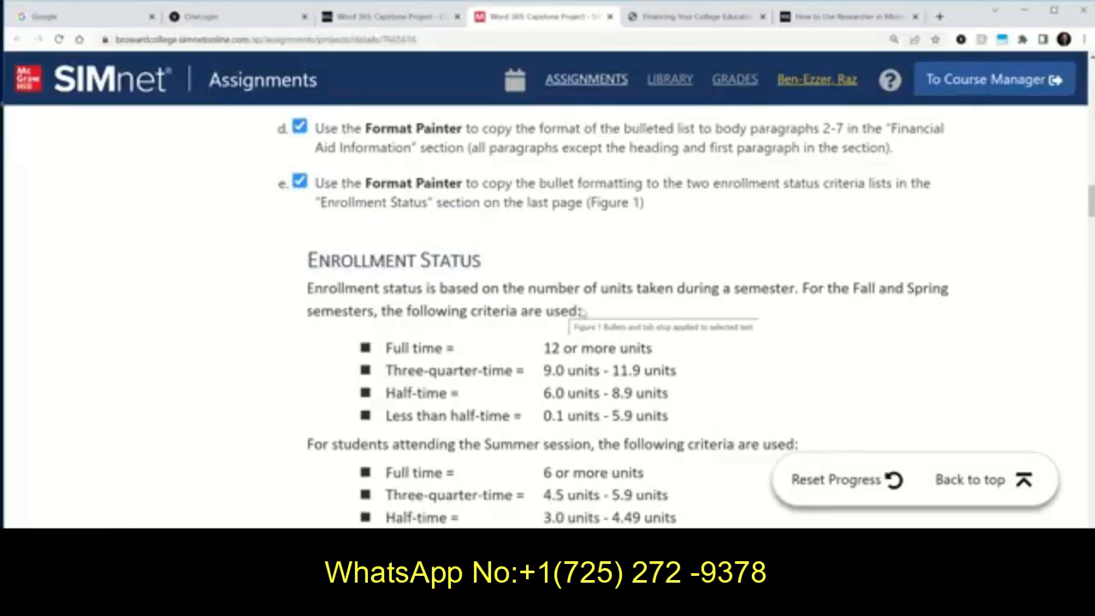
pyautogui.scroll(3, 796, 283)
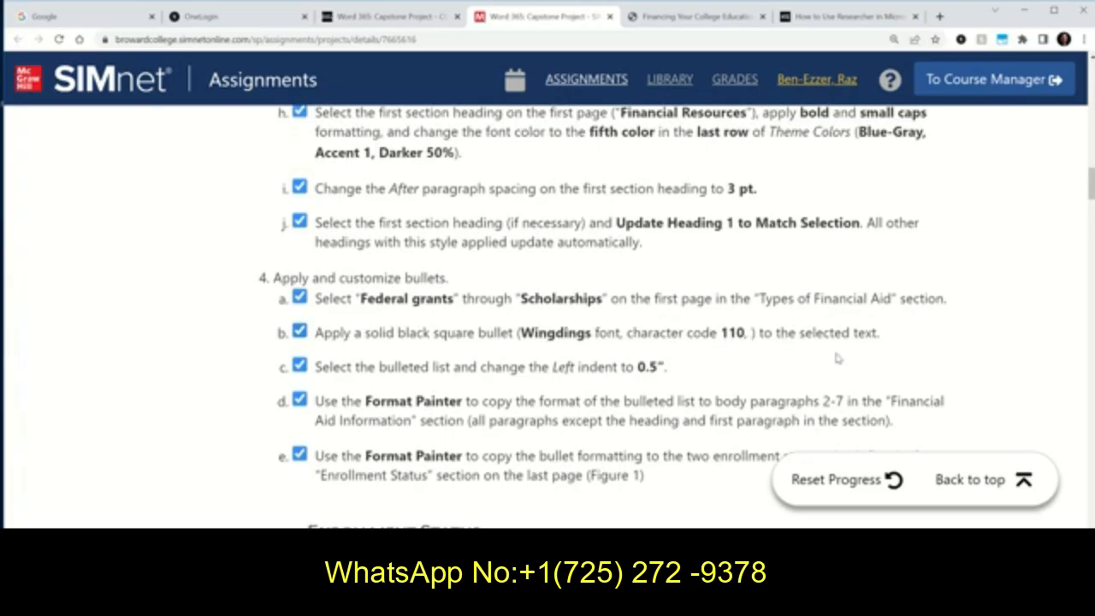
# Switch to Word and define a Wingdings character 110 solid square bullet for the "Federal grants" through "Scholarships" list.
pyautogui.hotkey('alt', 'Tab')
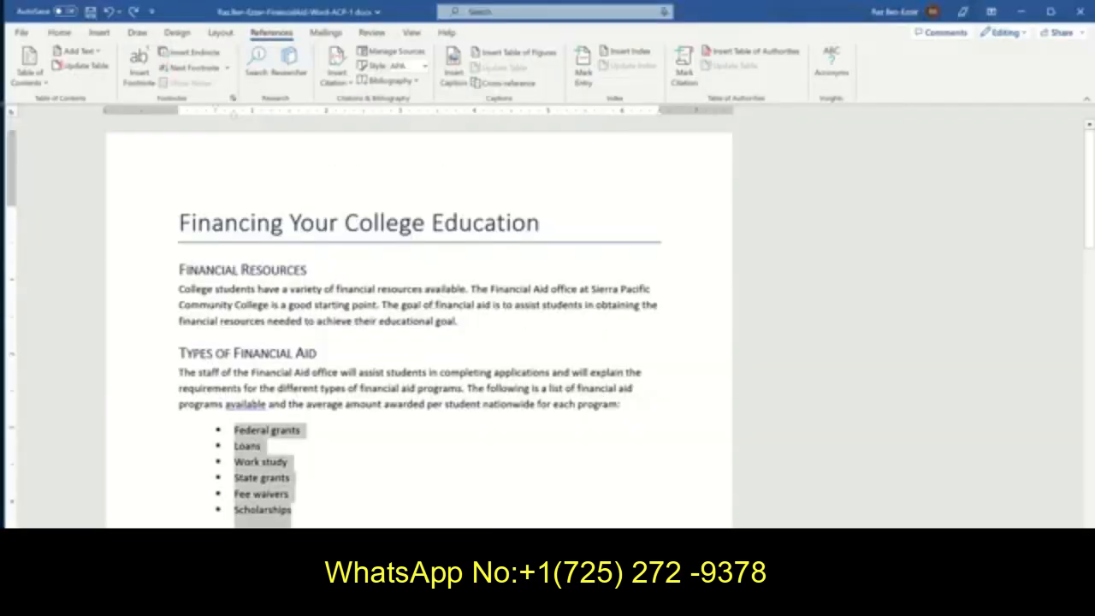
pyautogui.click(285, 462)
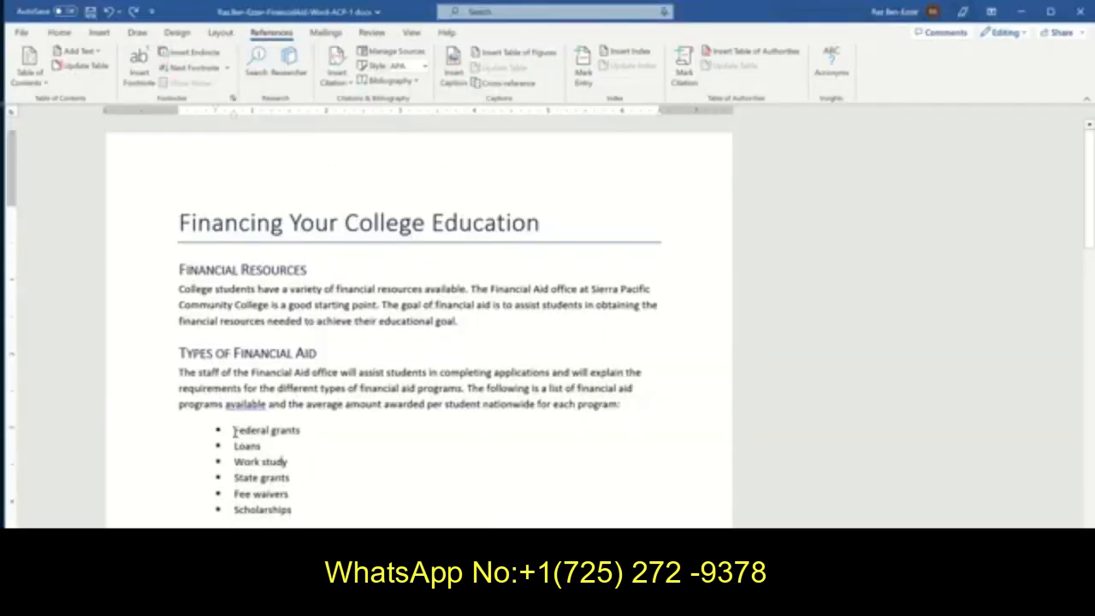
pyautogui.moveTo(233, 430); pyautogui.dragTo(314, 510)
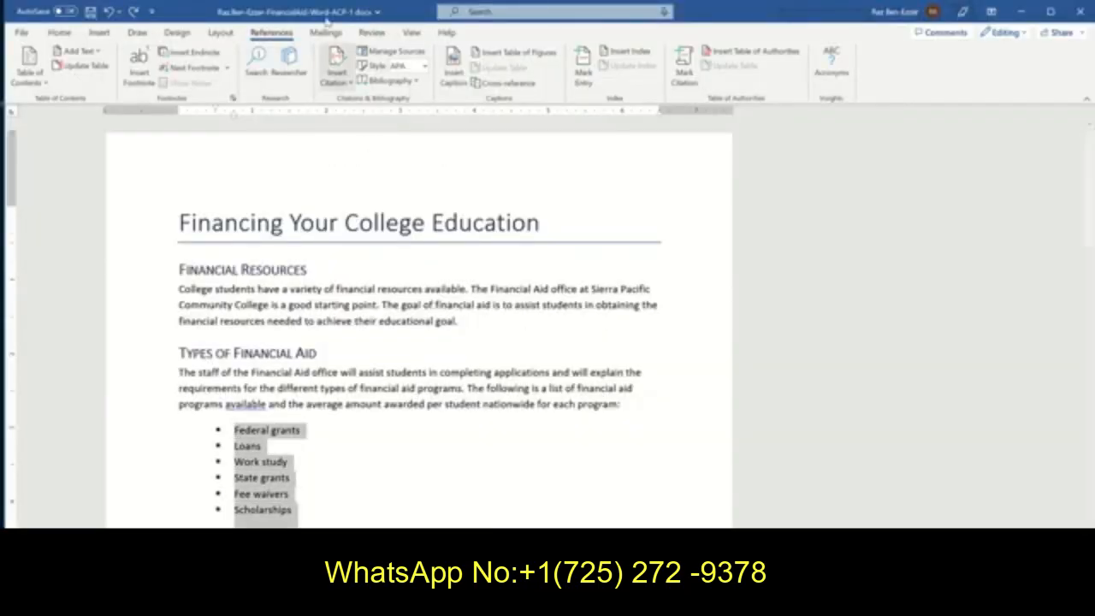
pyautogui.click(60, 34)
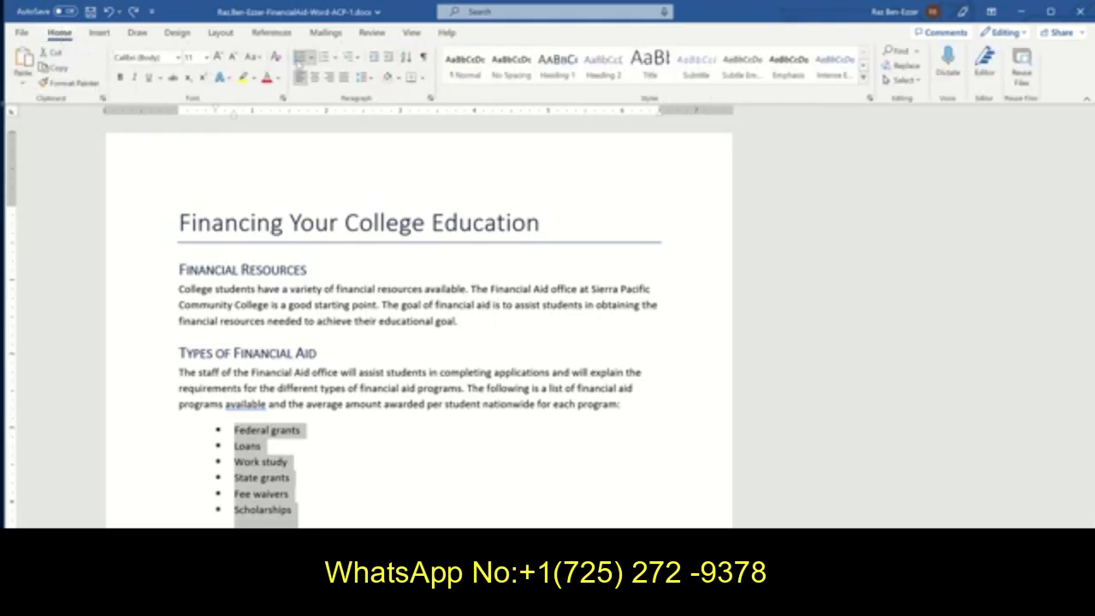
pyautogui.click(312, 57)
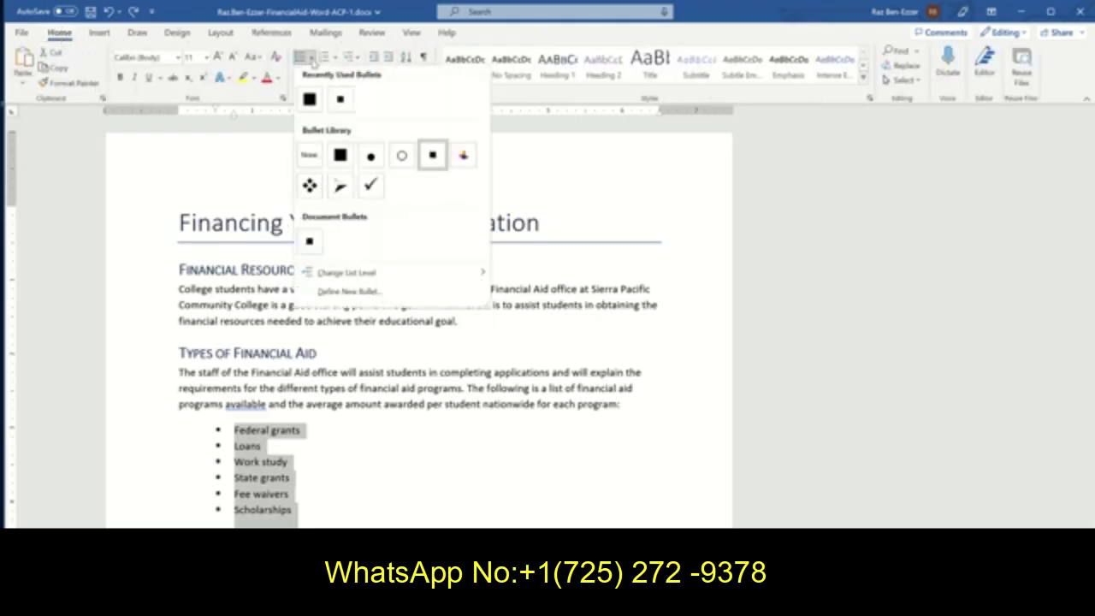
pyautogui.click(354, 291)
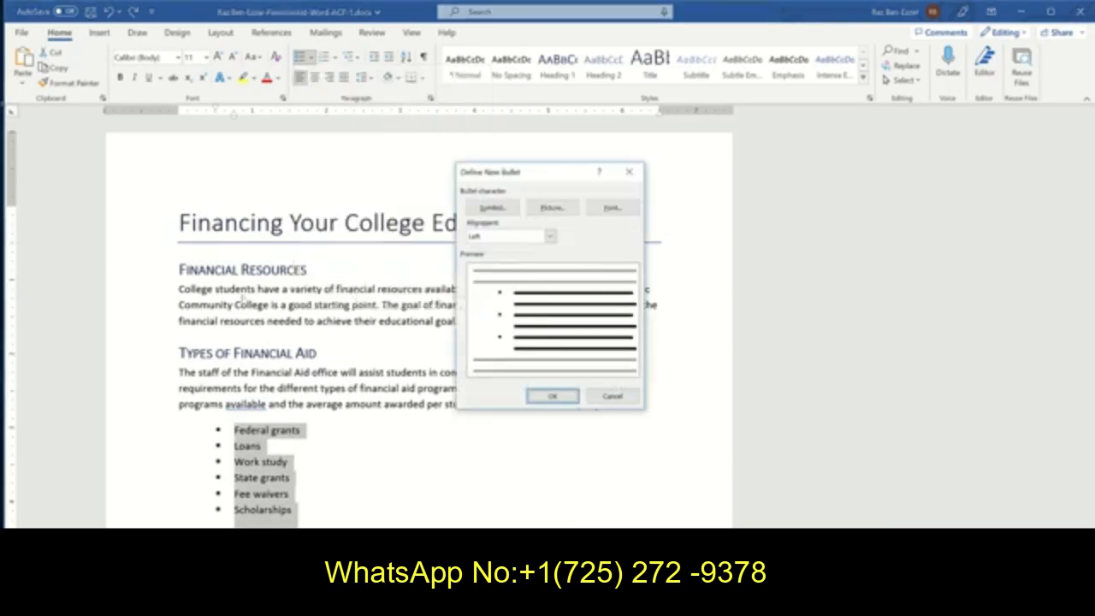
pyautogui.click(493, 208)
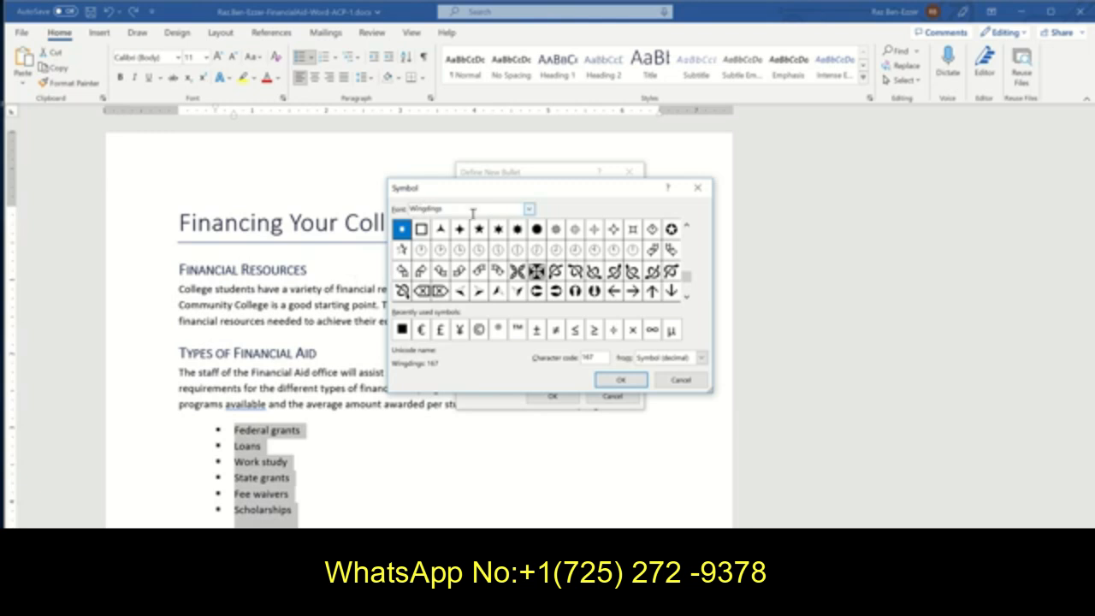
pyautogui.click(529, 210)
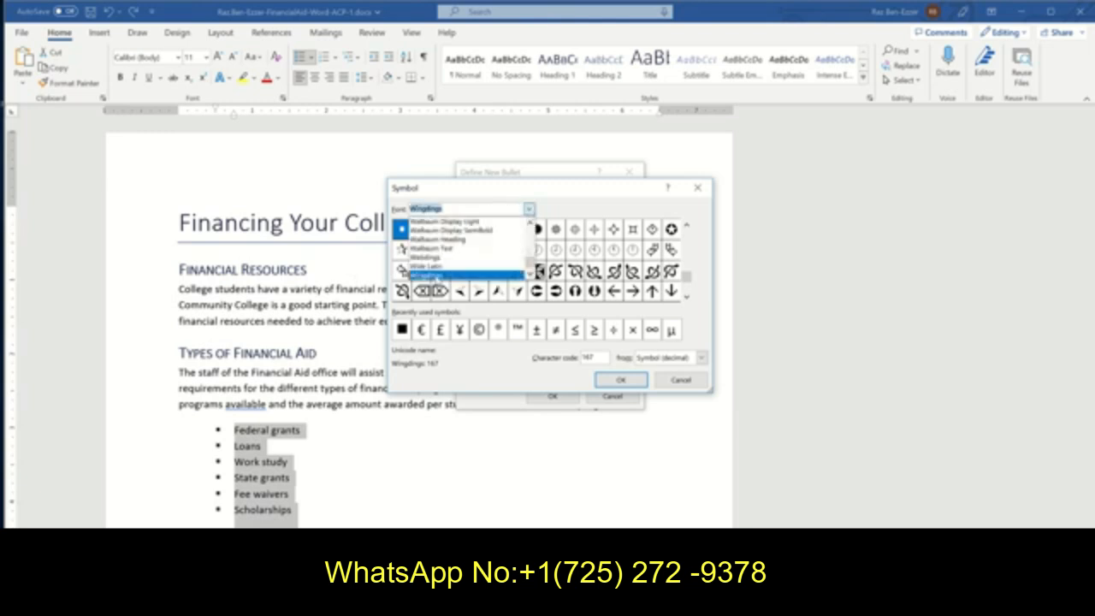
pyautogui.click(435, 276)
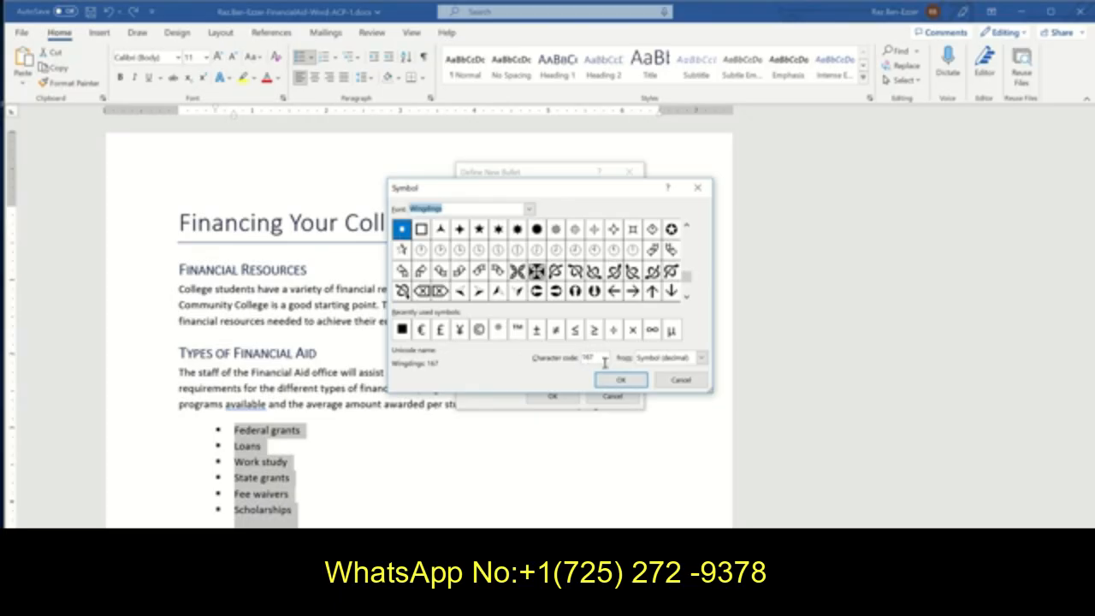
pyautogui.moveTo(594, 356); pyautogui.dragTo(572, 363)
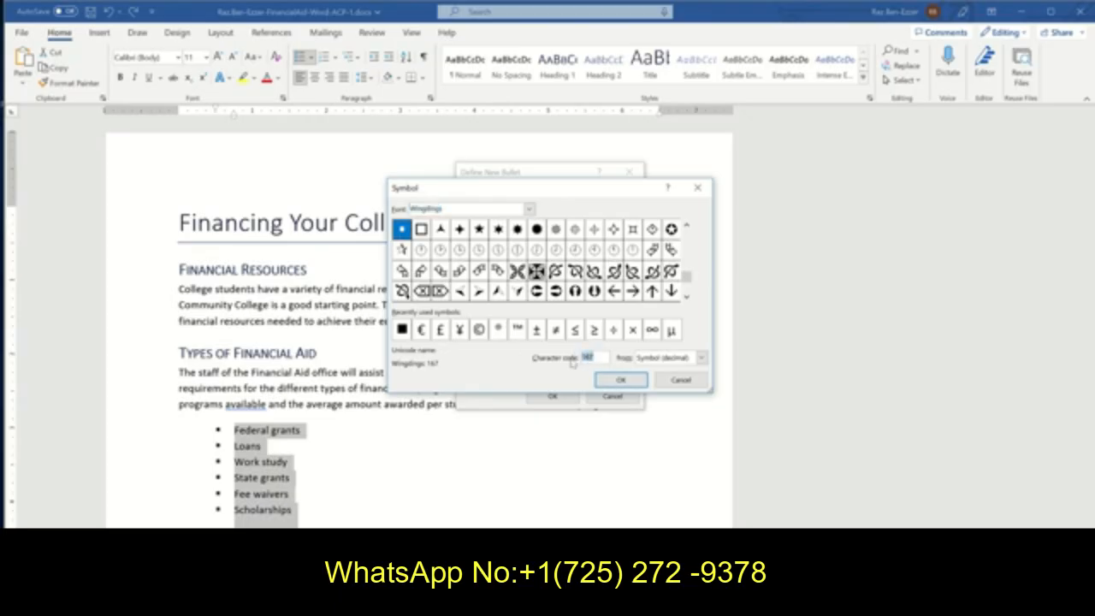
pyautogui.write('110')
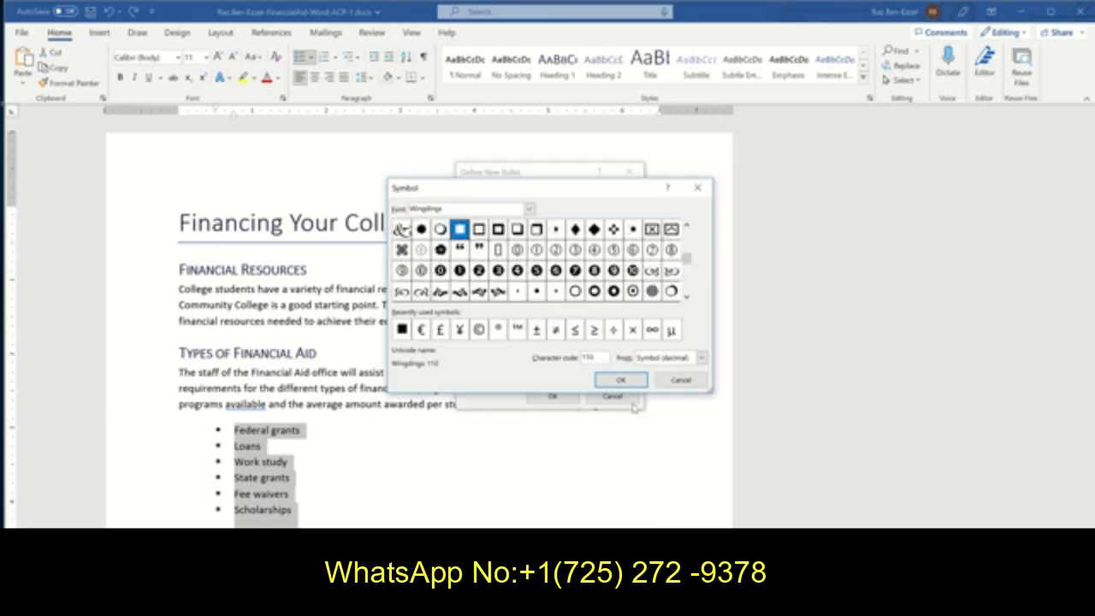
pyautogui.click(621, 381)
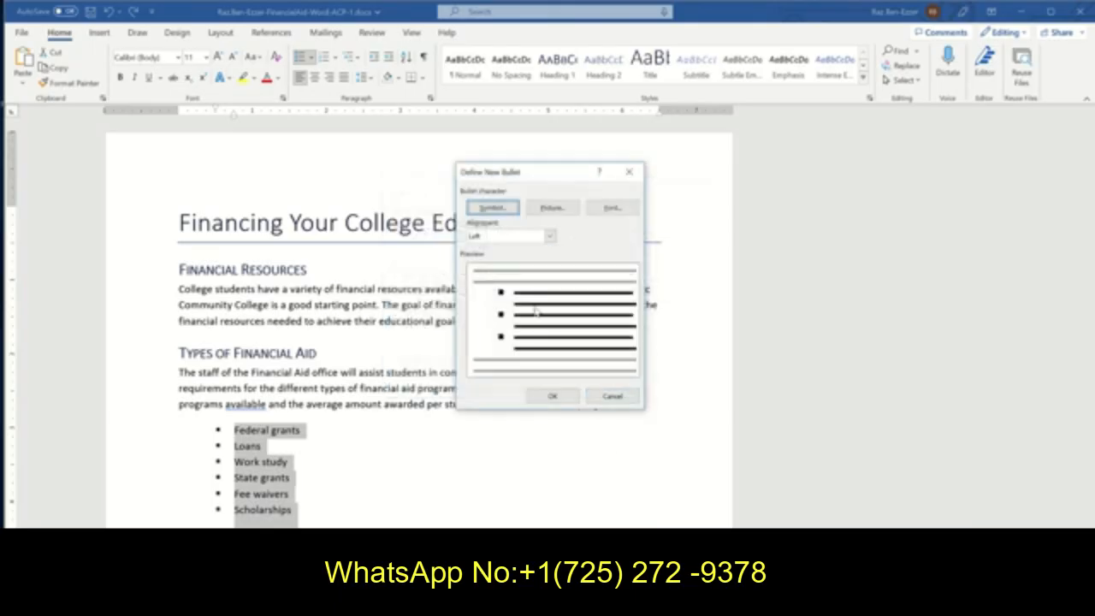
pyautogui.click(554, 396)
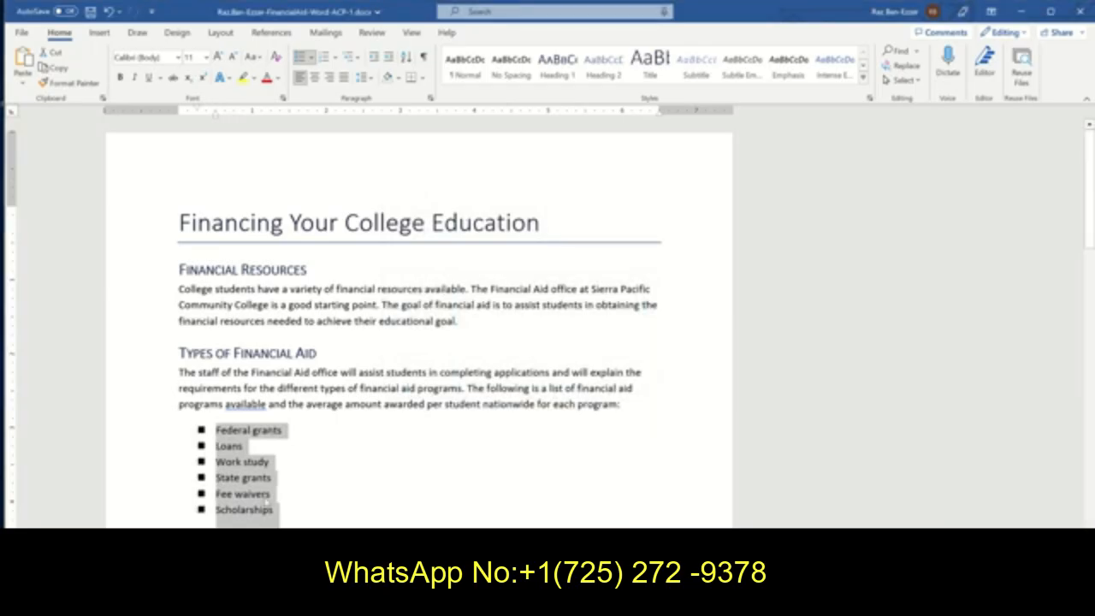
# Apply the recently used solid black square bullet to the six bulleted paragraphs in the "Financial Aid Information" section.
pyautogui.scroll(-4, 266, 497)
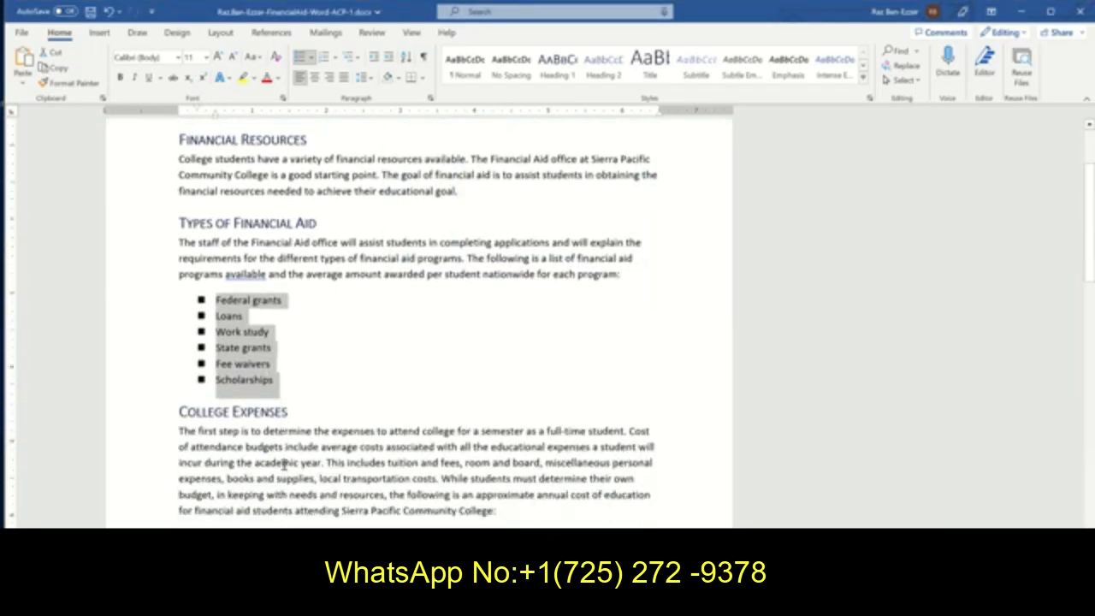
pyautogui.scroll(-8, 285, 464)
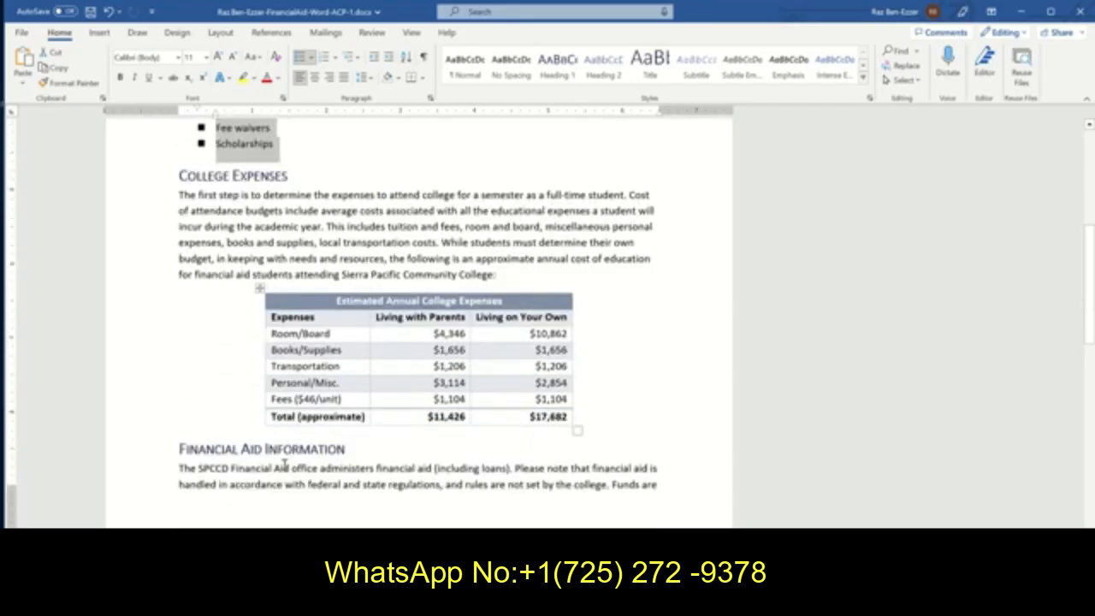
pyautogui.scroll(-4, 285, 465)
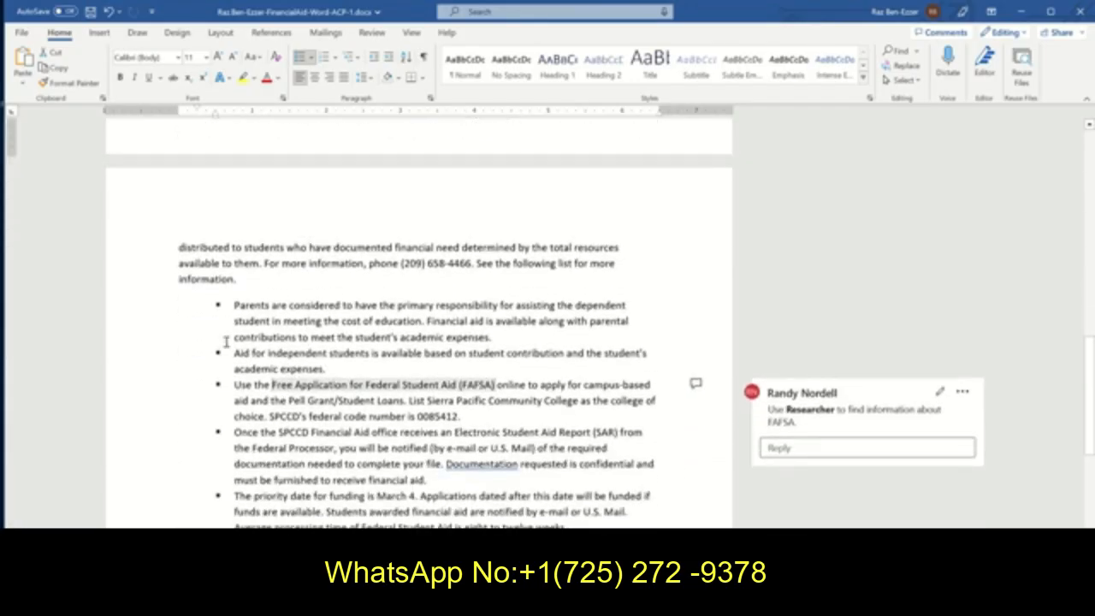
pyautogui.moveTo(234, 305); pyautogui.dragTo(428, 443)
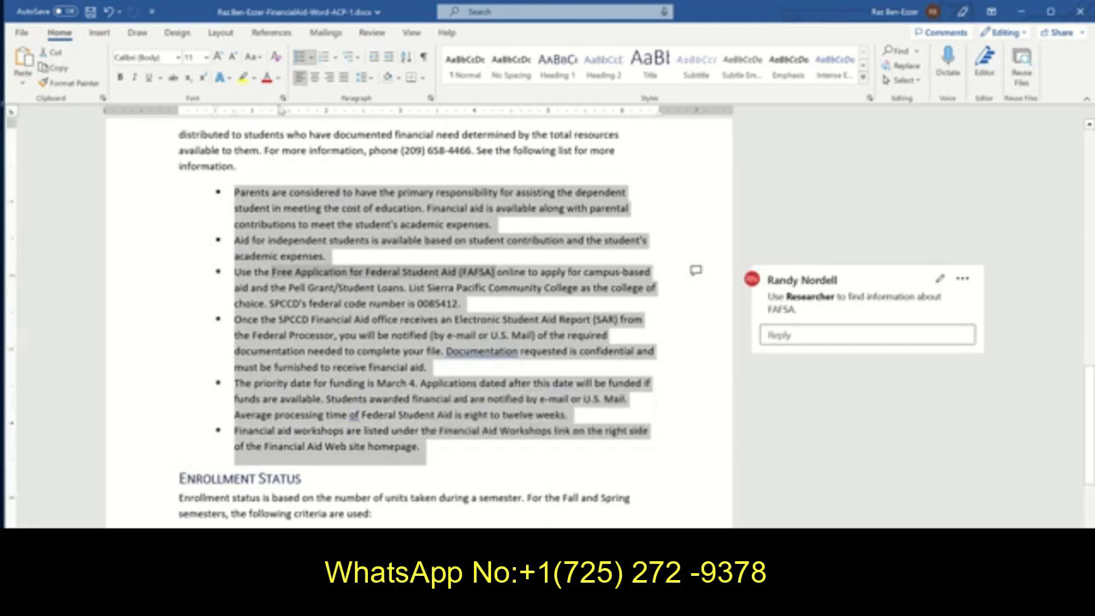
pyautogui.click(312, 57)
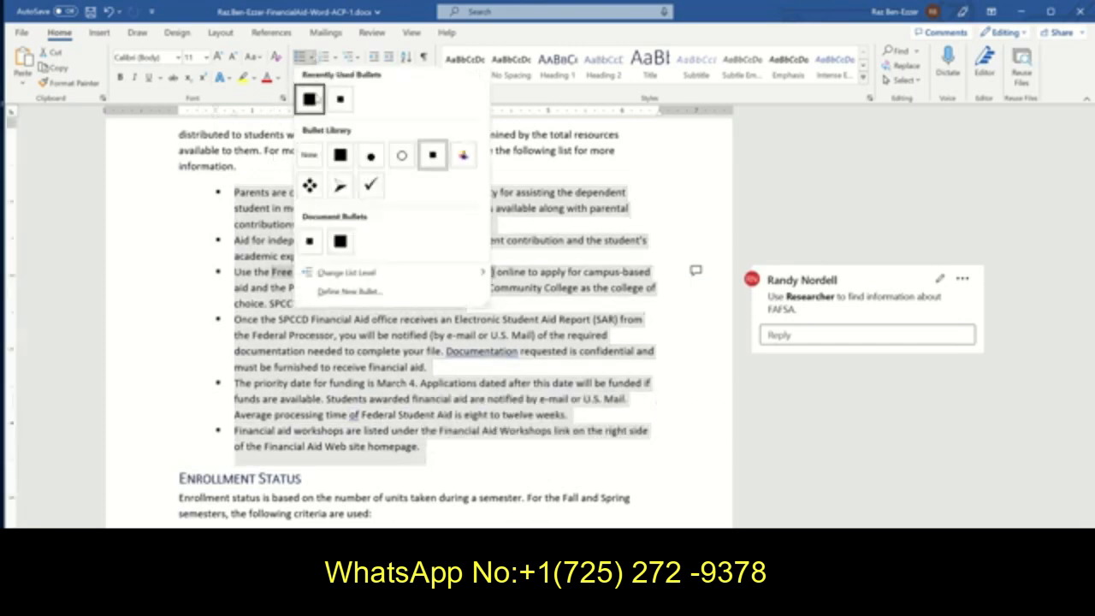
pyautogui.click(310, 100)
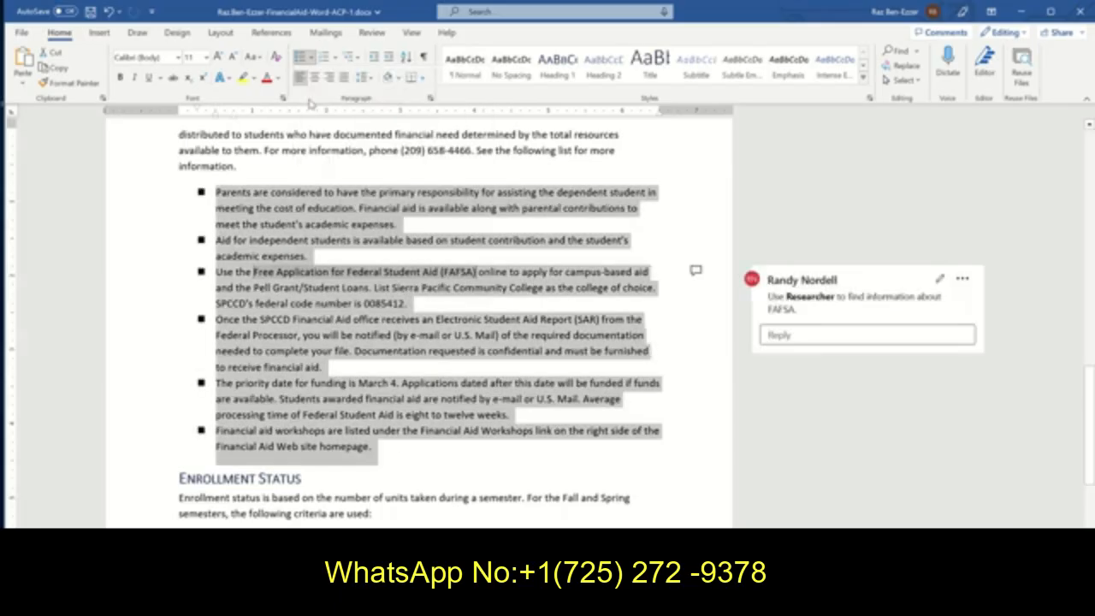
# Apply the same solid square bullet to the Fall and Spring criteria list under "Enrollment Status".
pyautogui.scroll(-3, 340, 392)
pyautogui.scroll(-2, 341, 392)
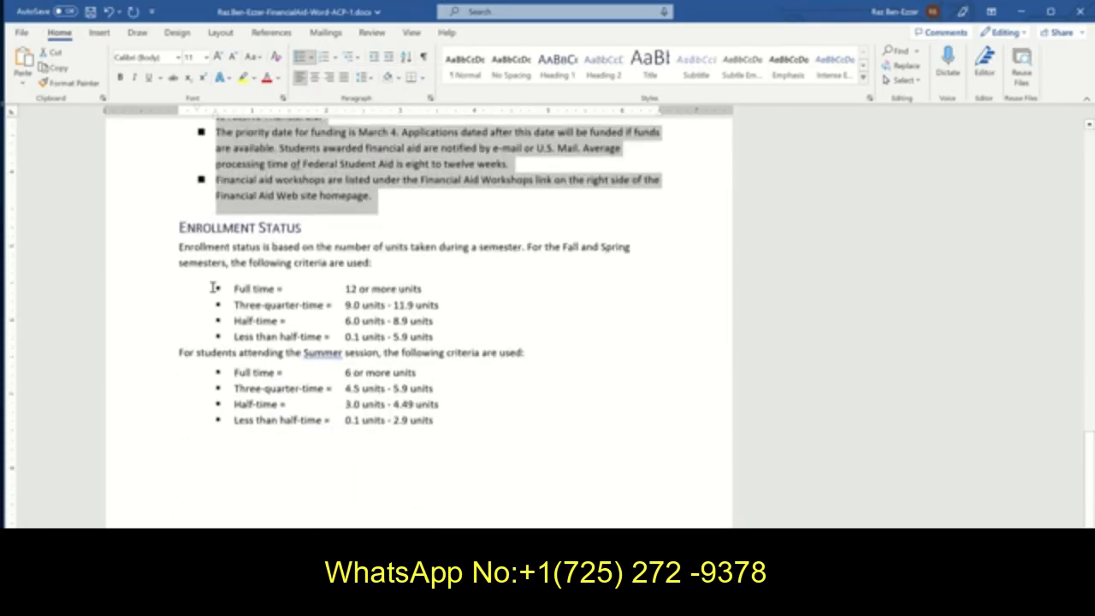
pyautogui.moveTo(233, 288); pyautogui.dragTo(466, 337)
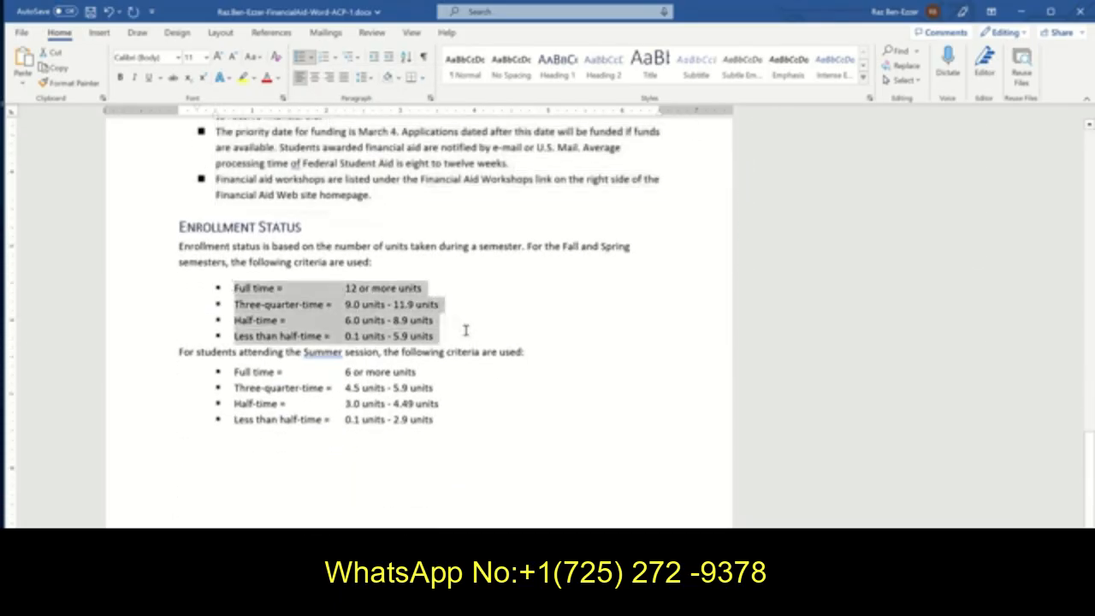
pyautogui.click(313, 56)
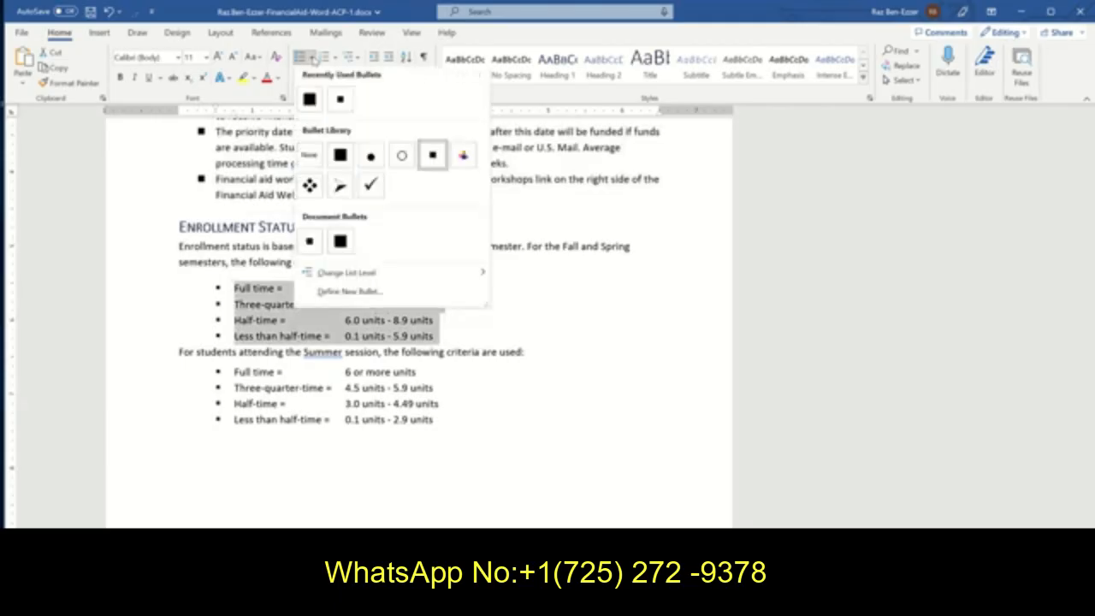
pyautogui.click(311, 98)
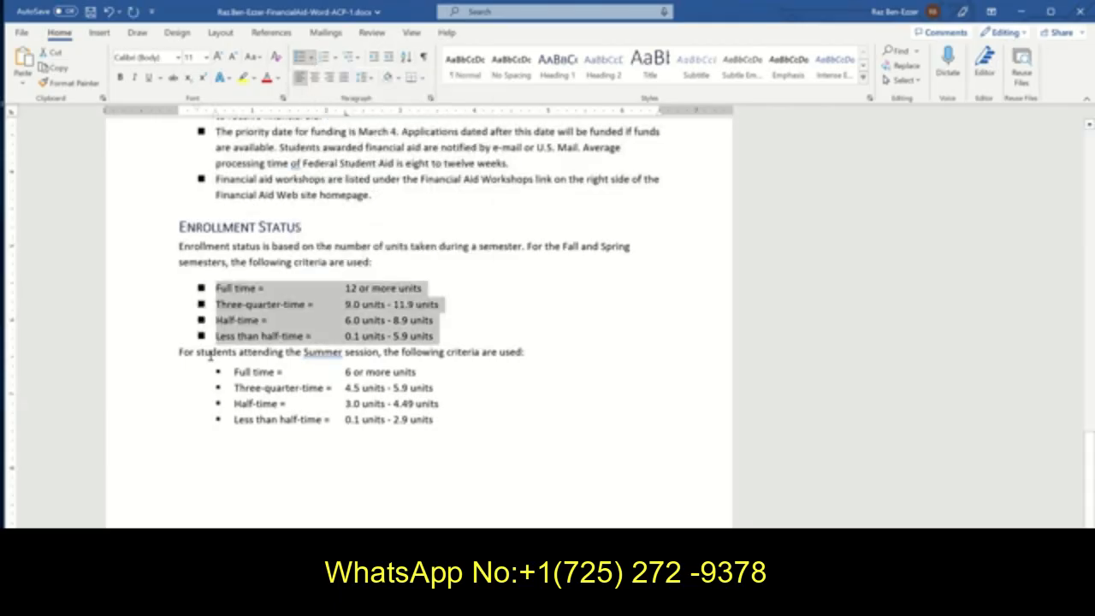
# Apply the solid square bullet to the Summer session criteria list and save the document.
pyautogui.moveTo(233, 372); pyautogui.dragTo(502, 435)
pyautogui.click(313, 56)
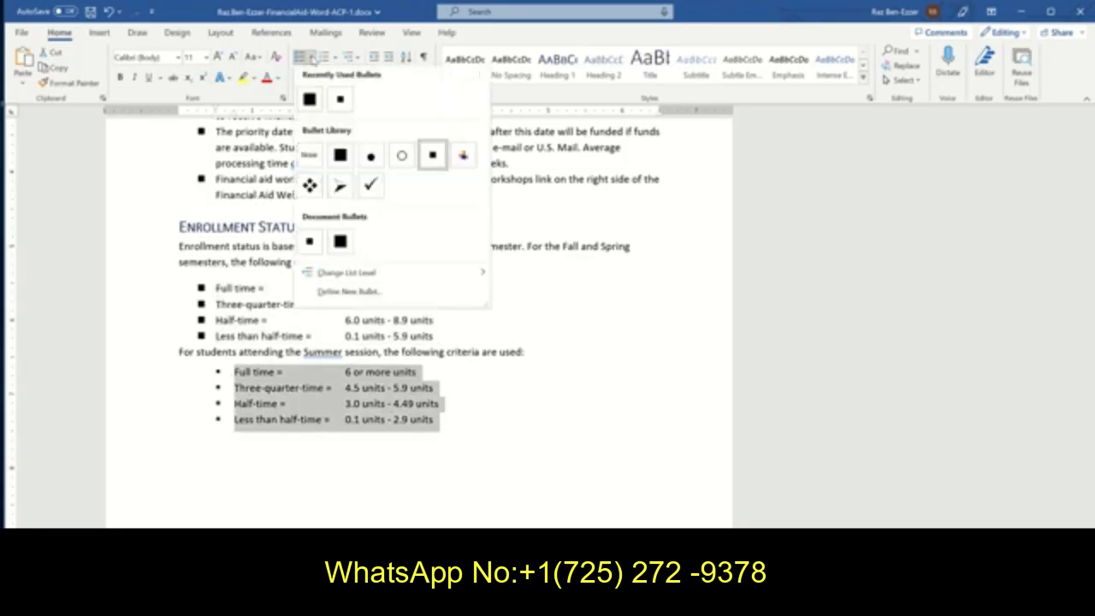
pyautogui.click(310, 100)
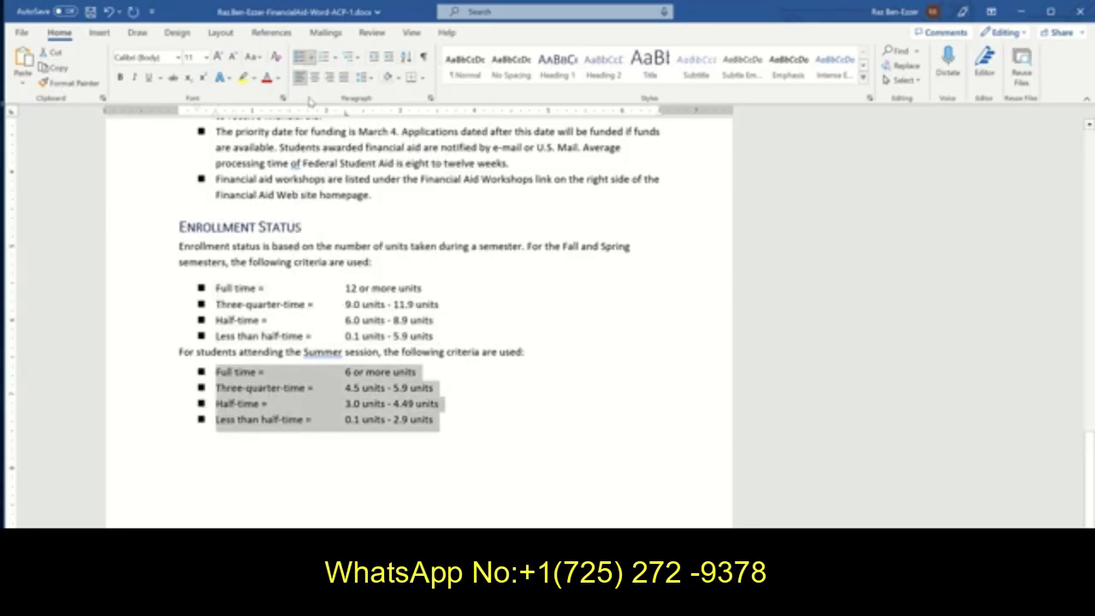
pyautogui.click(90, 11)
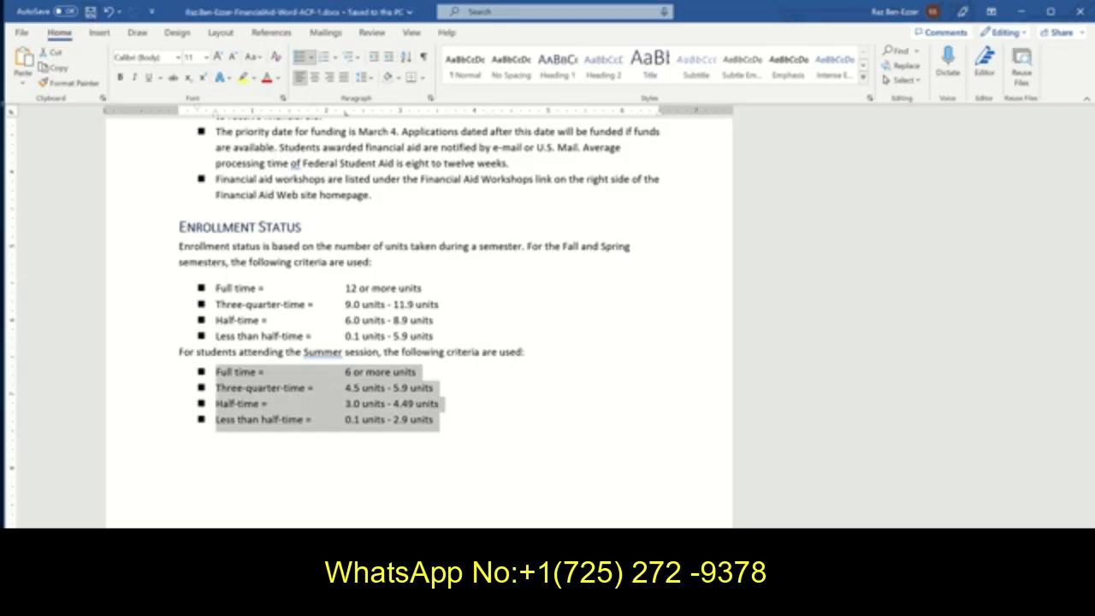
# Compare the document's bulleted lists with page 3 of the solution PDF in the browser.
pyautogui.hotkey('alt', 'Tab')
pyautogui.click(717, 23)
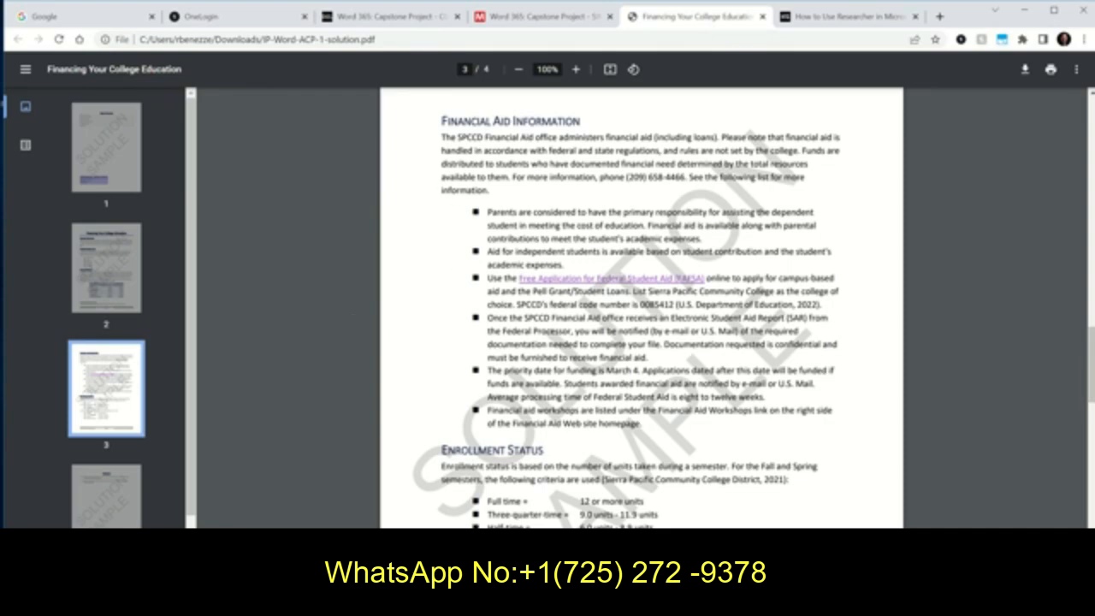
pyautogui.click(495, 603)
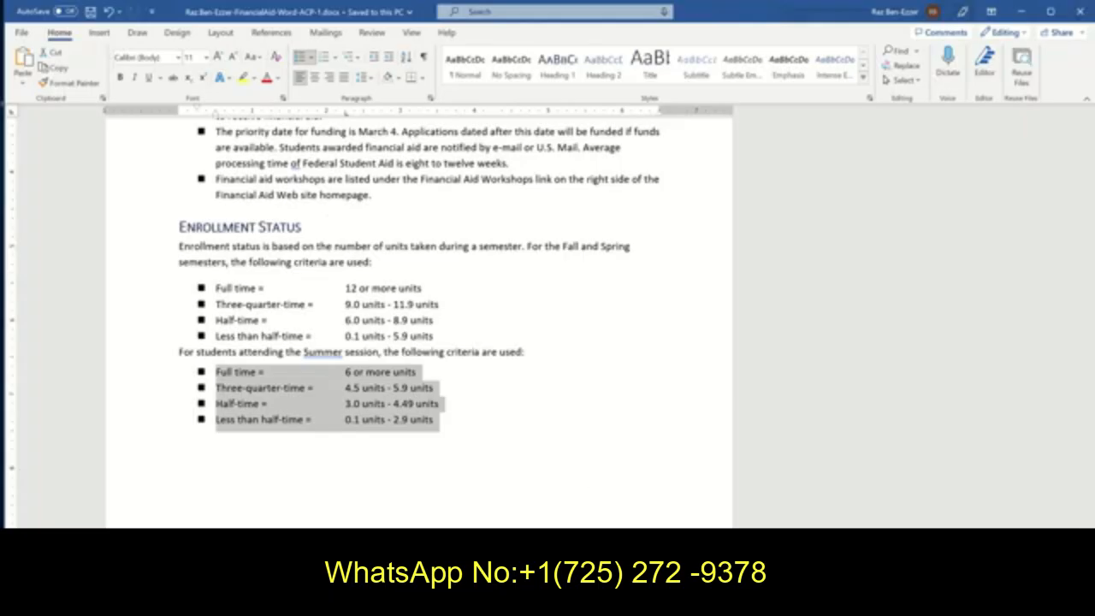
pyautogui.click(1056, 583)
pyautogui.click(1056, 584)
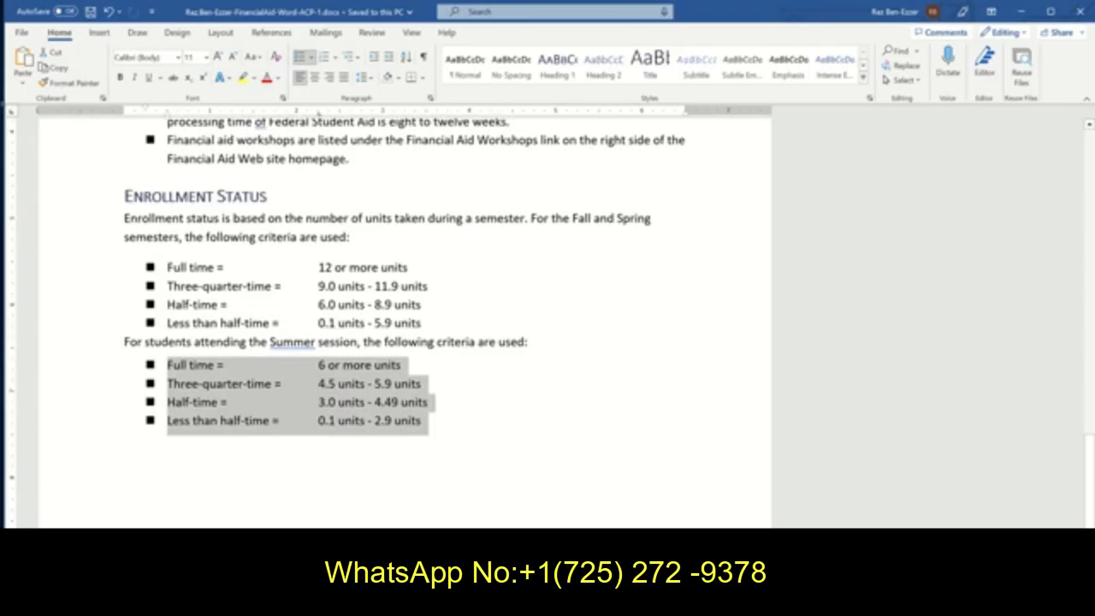
pyautogui.scroll(-3, 489, 411)
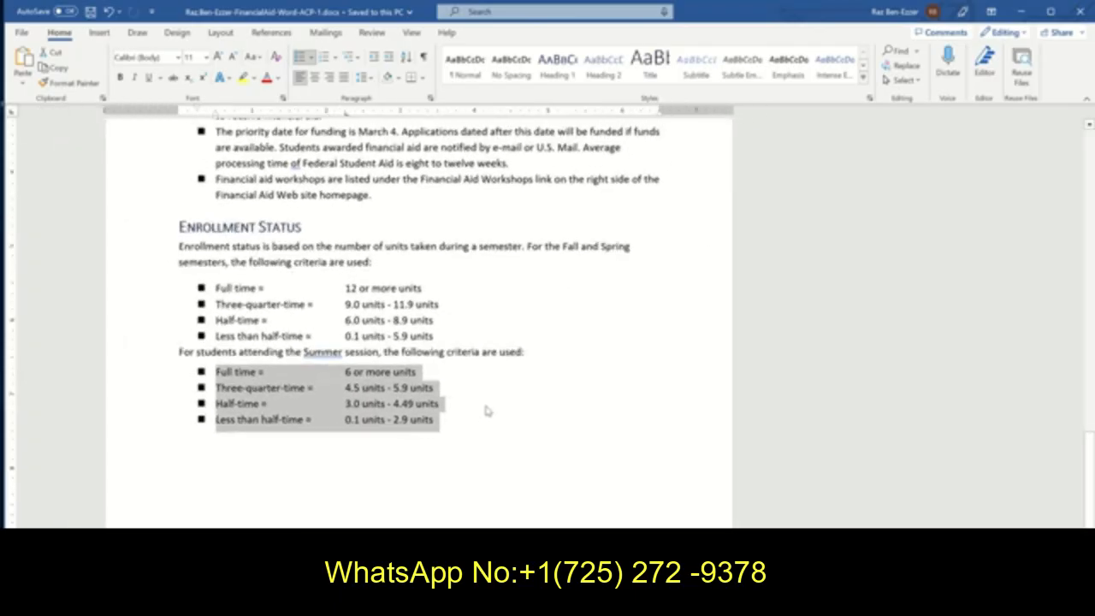
# Return to the SIMnet project page in the browser and mark instruction 6h as completed.
pyautogui.click(342, 603)
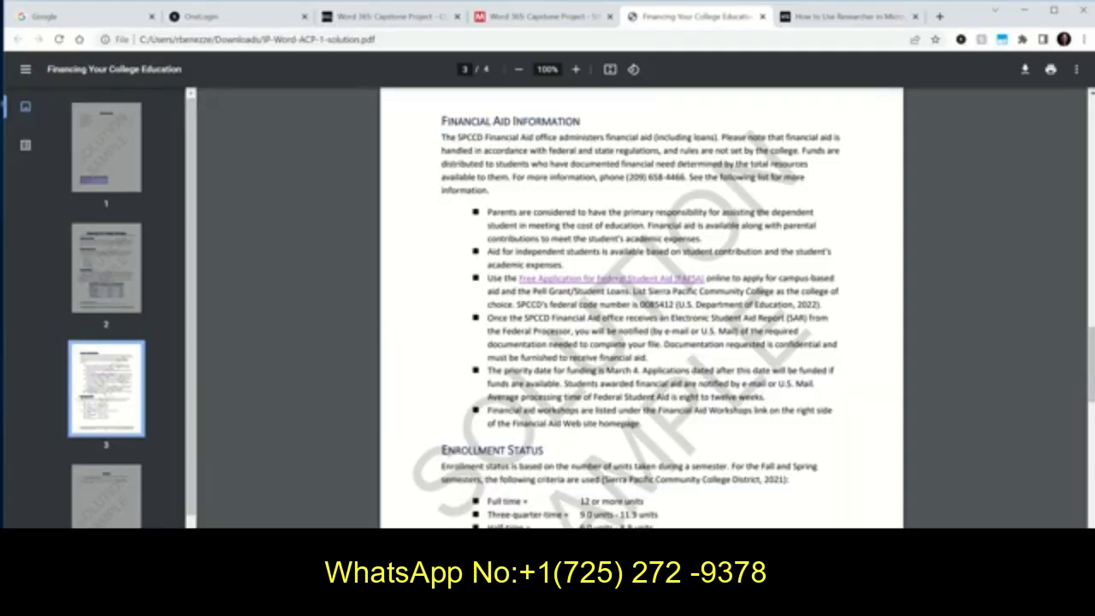
pyautogui.click(497, 16)
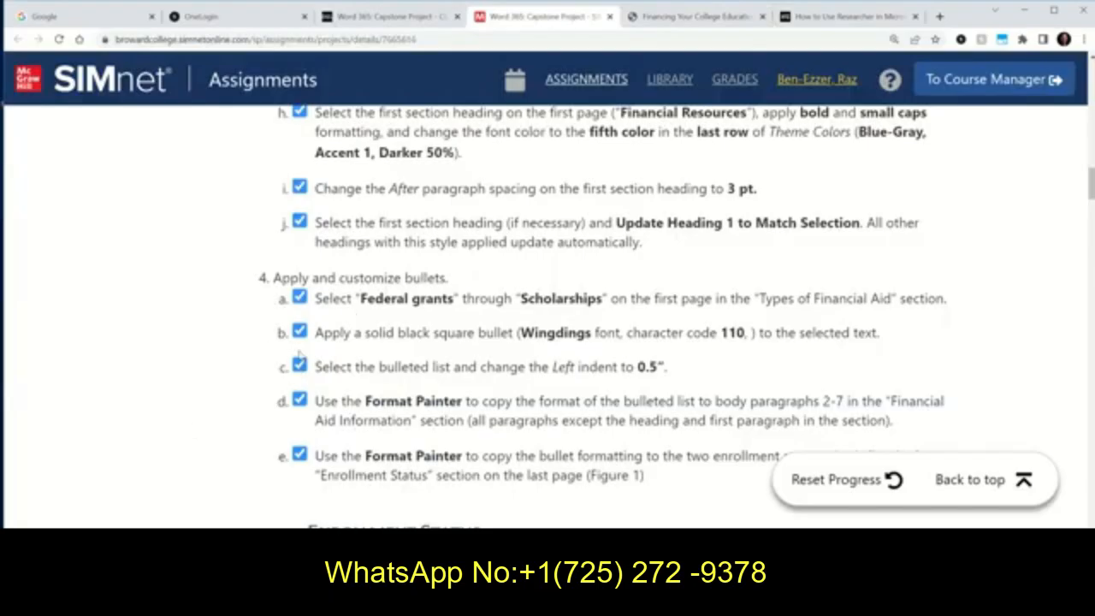
pyautogui.scroll(-2, 299, 355)
pyautogui.scroll(-15, 299, 356)
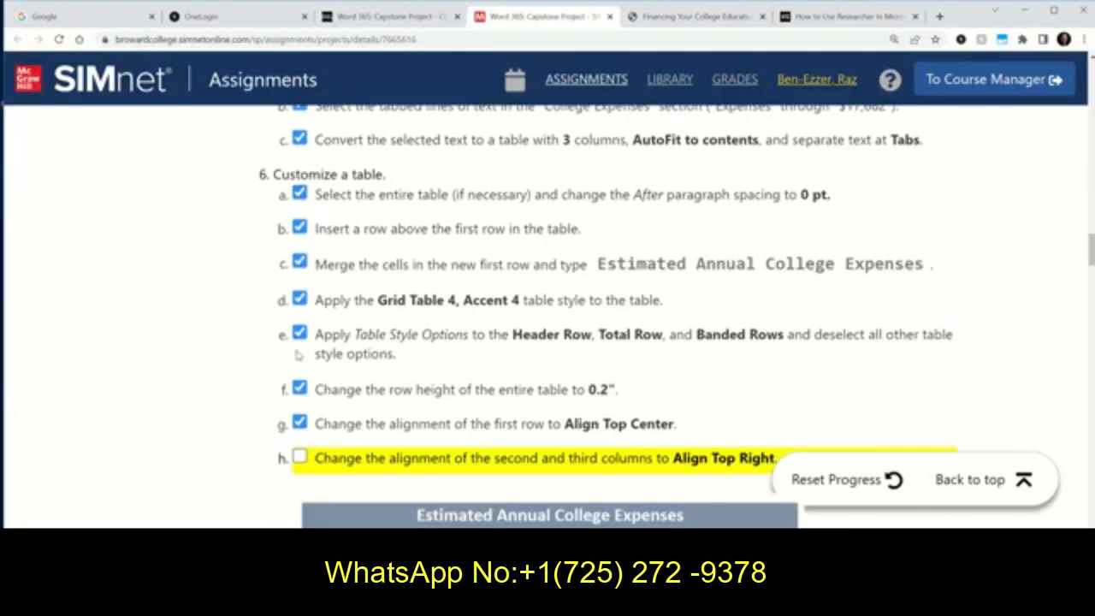
pyautogui.click(300, 329)
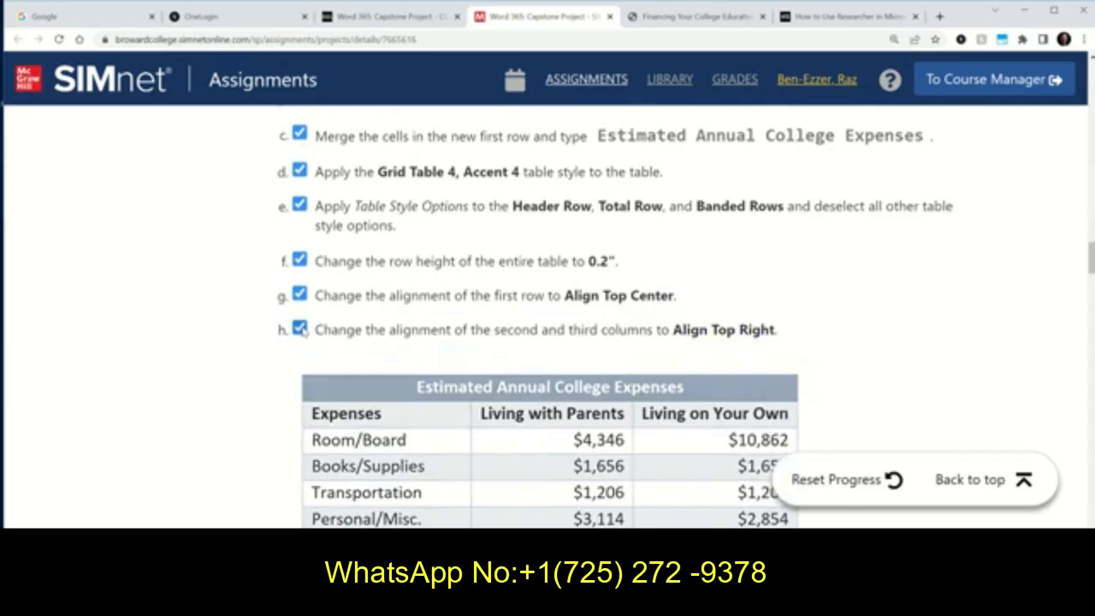
pyautogui.scroll(-7, 301, 332)
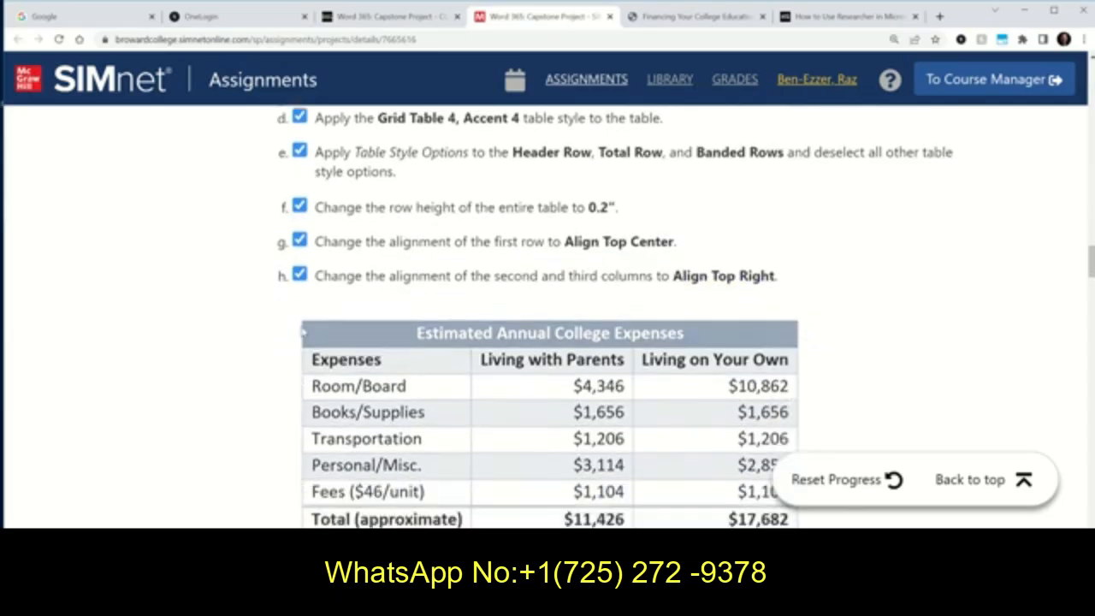
# Read the section 7 instructions, switch to the Word document and review the comment on the FAFSA bullet under "Financial Aid Information".
pyautogui.scroll(-1, 301, 332)
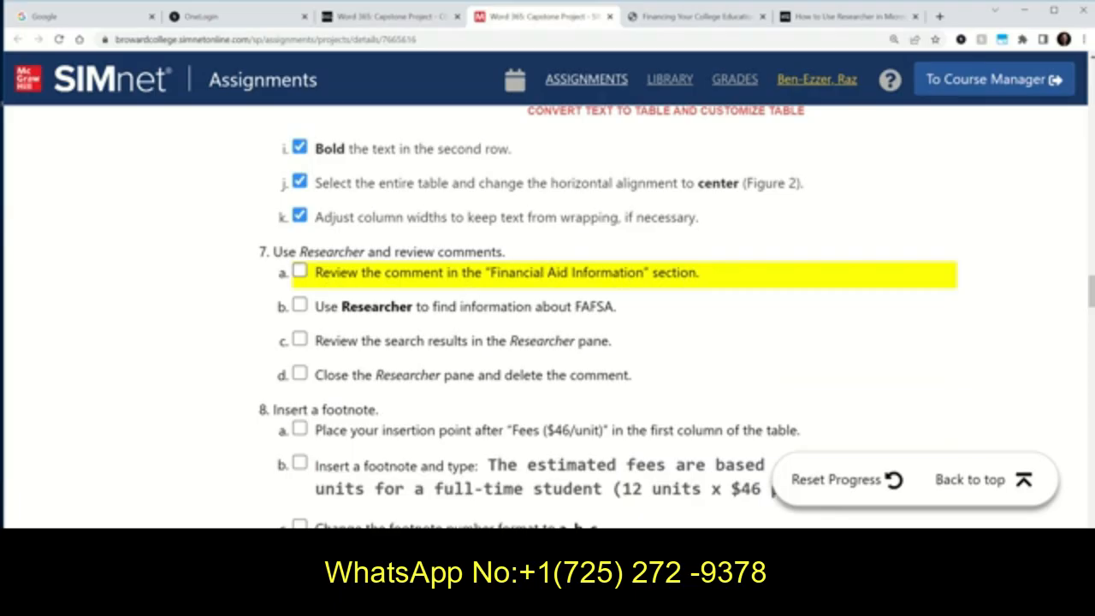
pyautogui.hotkey('alt', 'Tab')
pyautogui.scroll(-1, 951, 314)
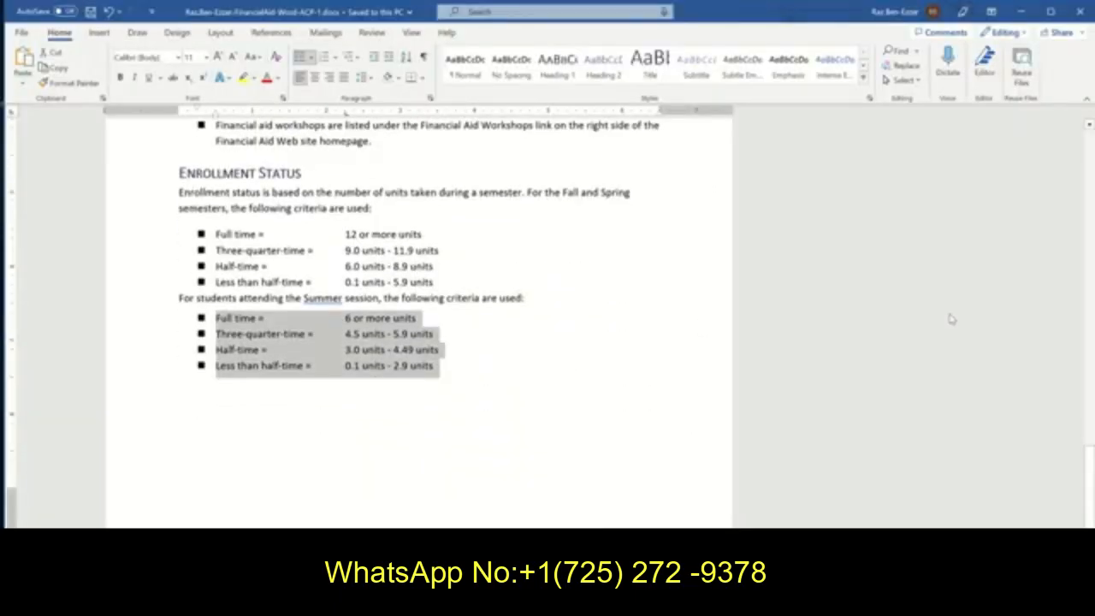
pyautogui.scroll(5, 945, 314)
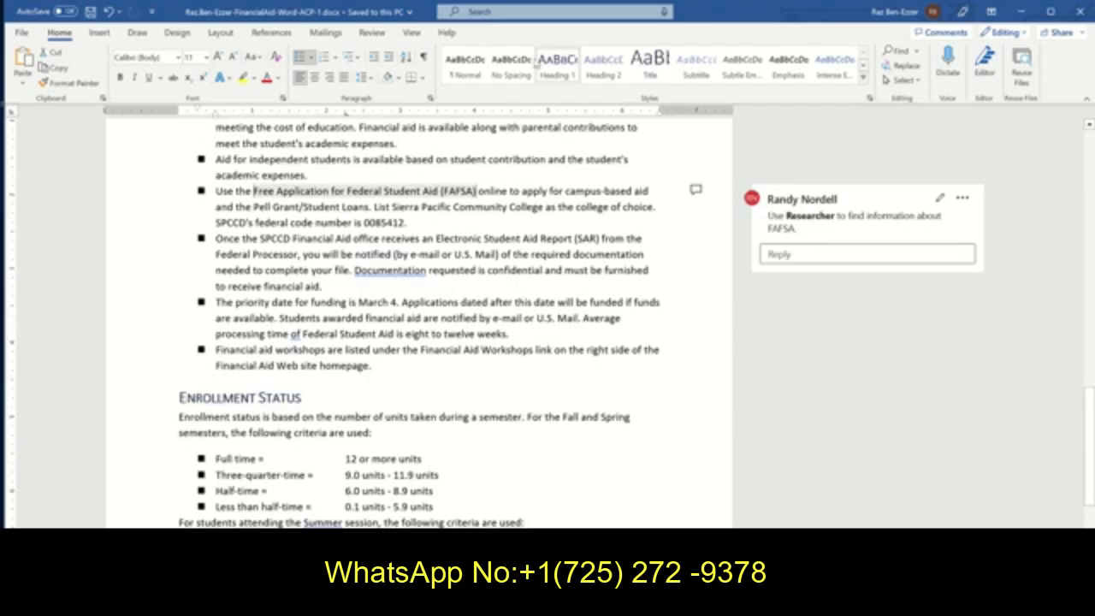
# Set the review display to No Markup and back to All Markup.
pyautogui.click(377, 35)
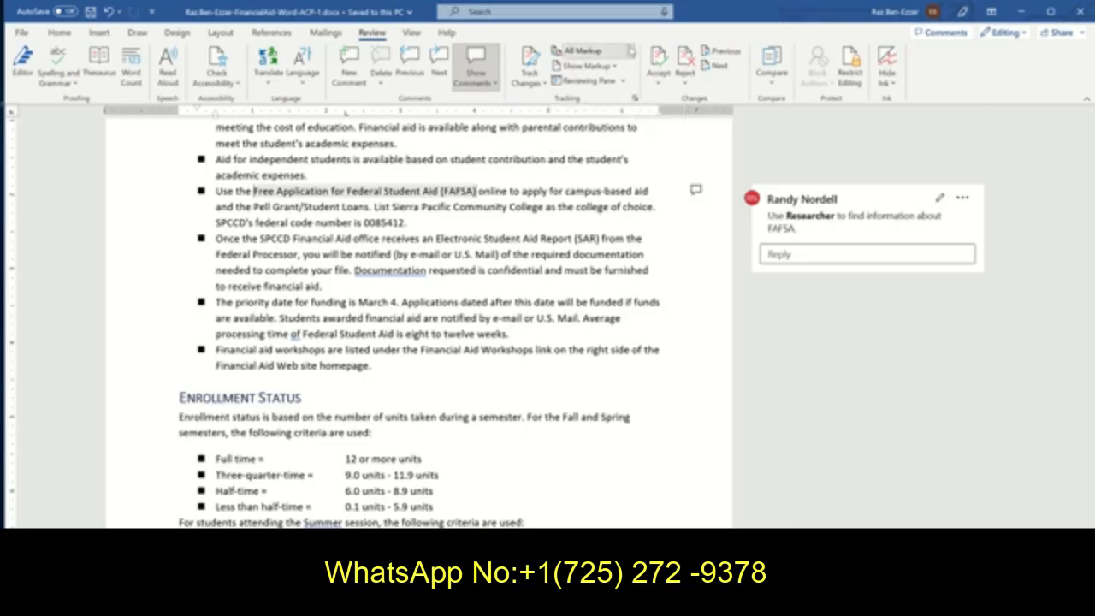
pyautogui.click(594, 51)
pyautogui.click(613, 98)
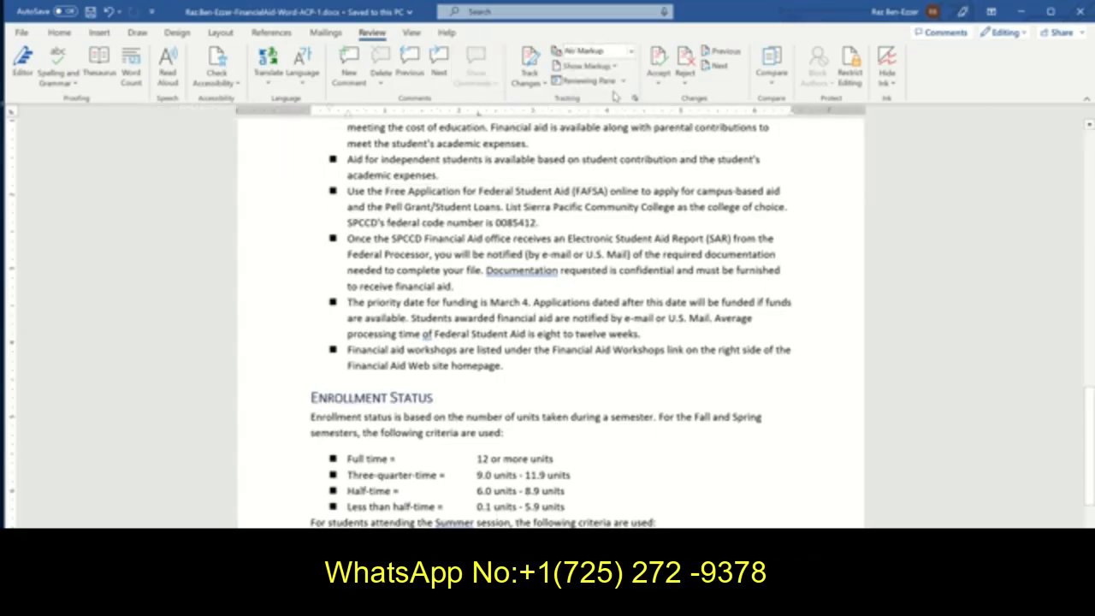
pyautogui.click(631, 53)
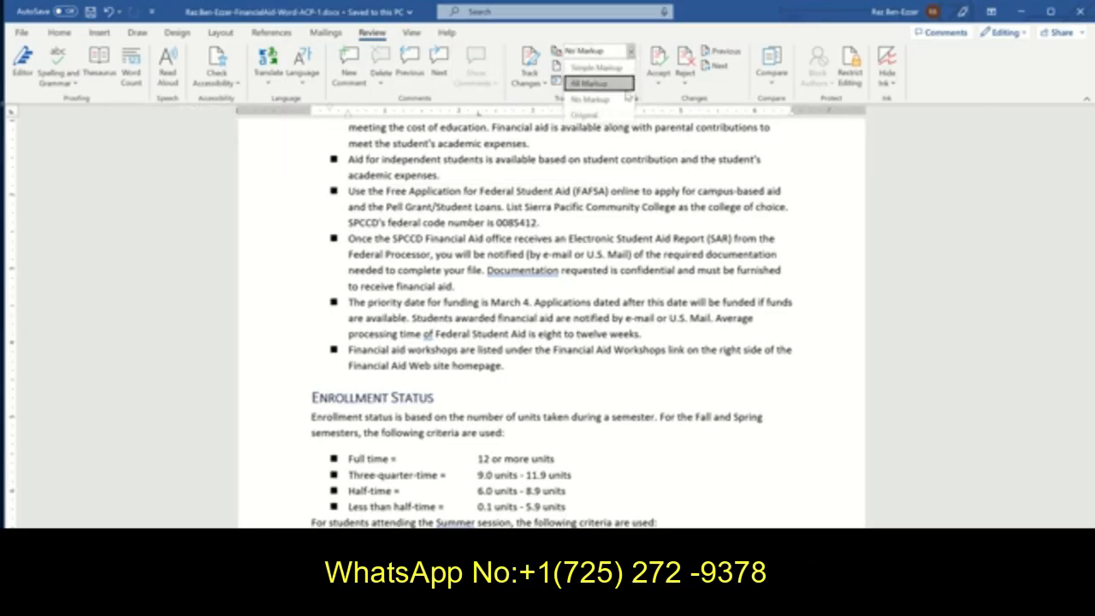
pyautogui.click(628, 85)
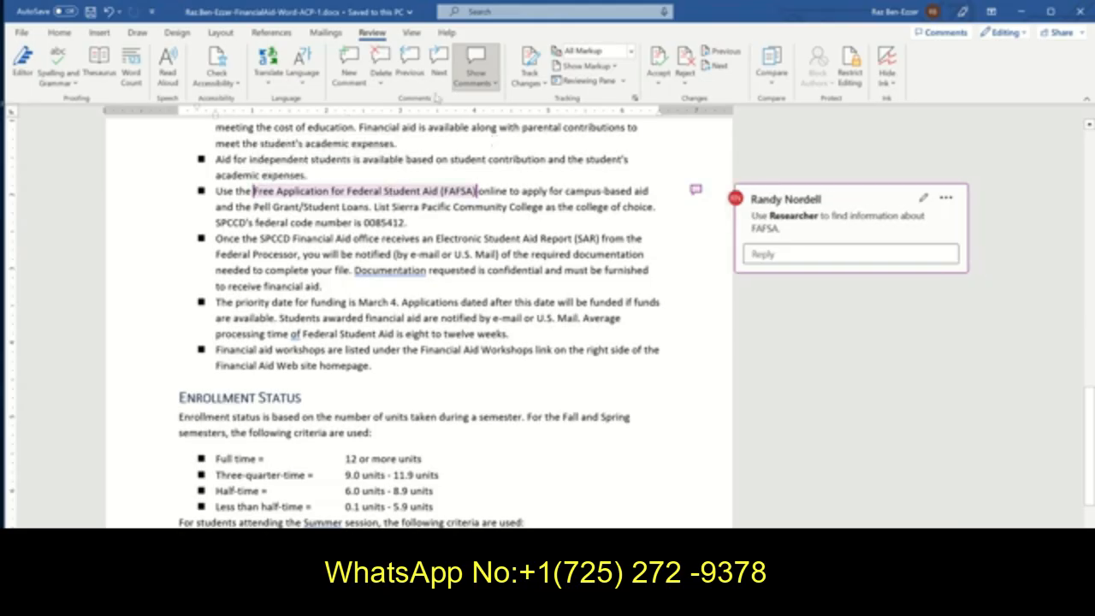
# Search for FAFSA with Researcher, review the FAFSA topic's overview and sources, and close the Researcher pane.
pyautogui.click(272, 33)
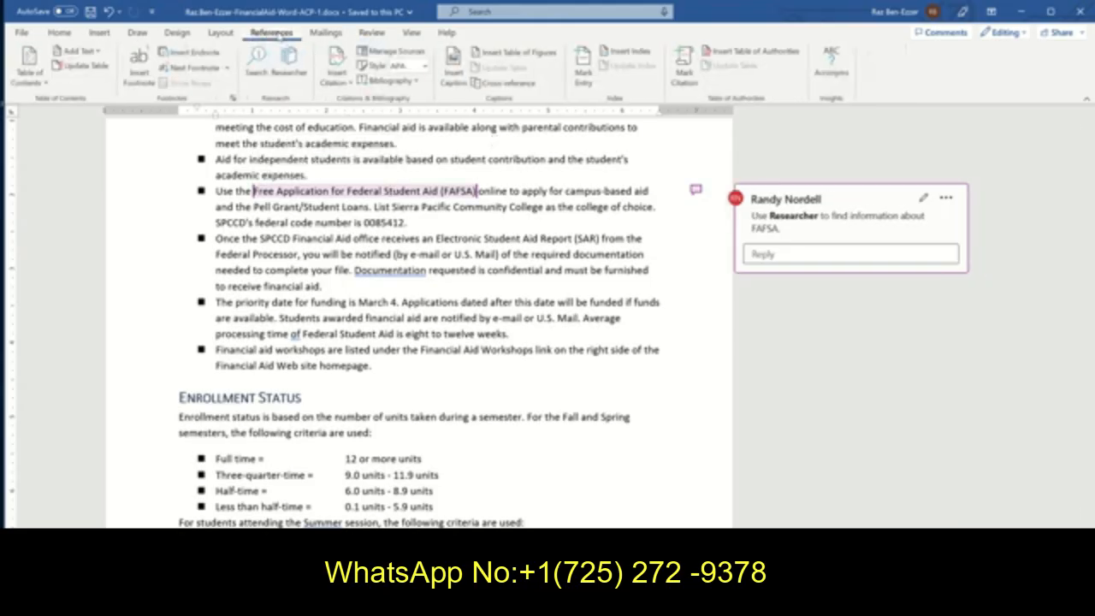
pyautogui.click(289, 61)
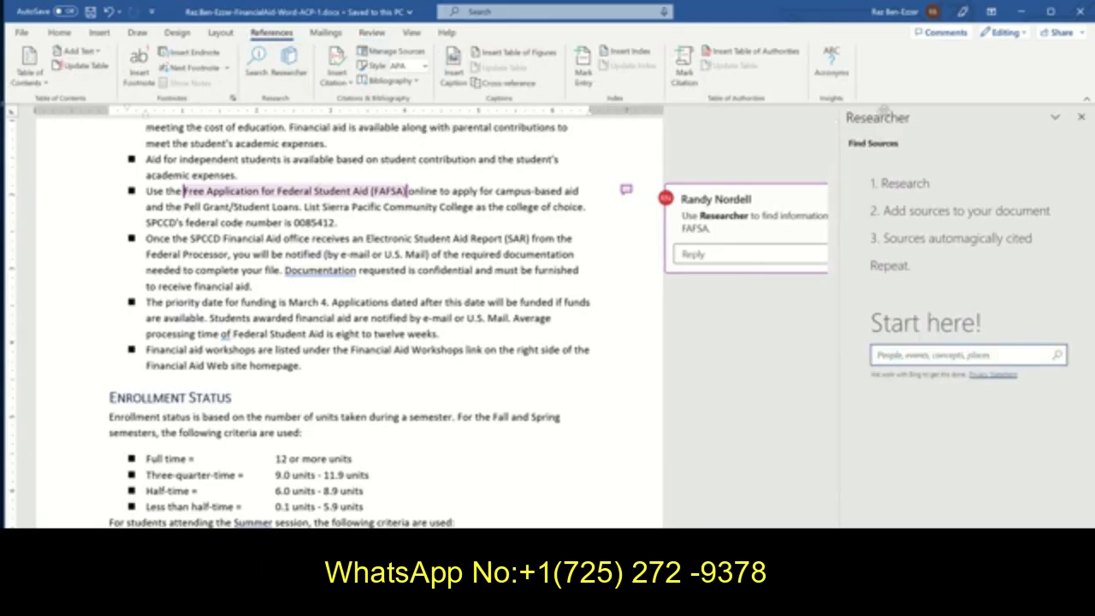
pyautogui.click(912, 358)
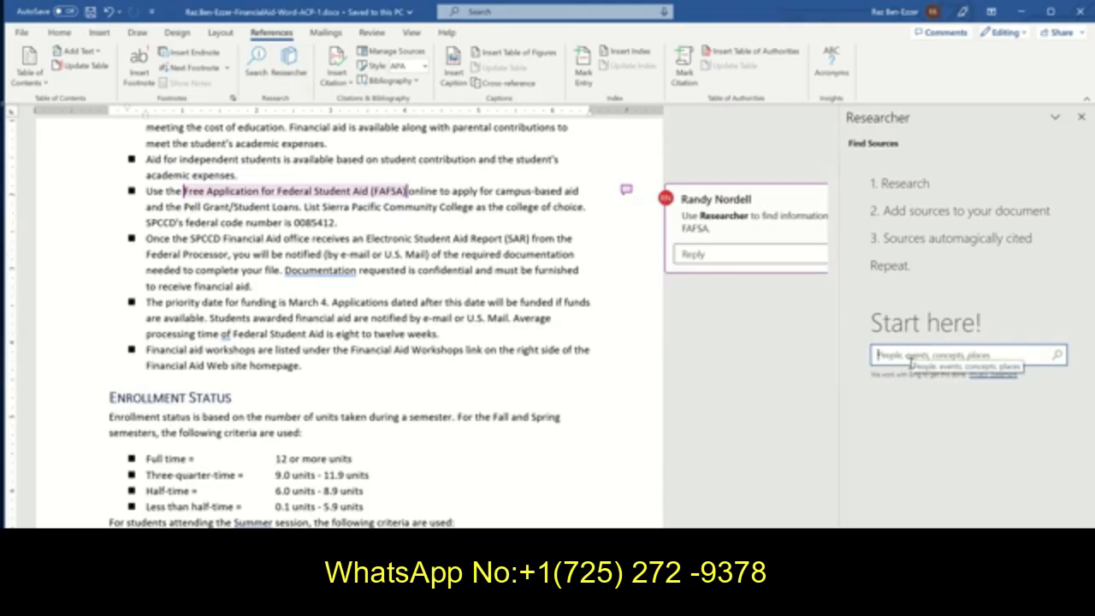
pyautogui.write('FA')
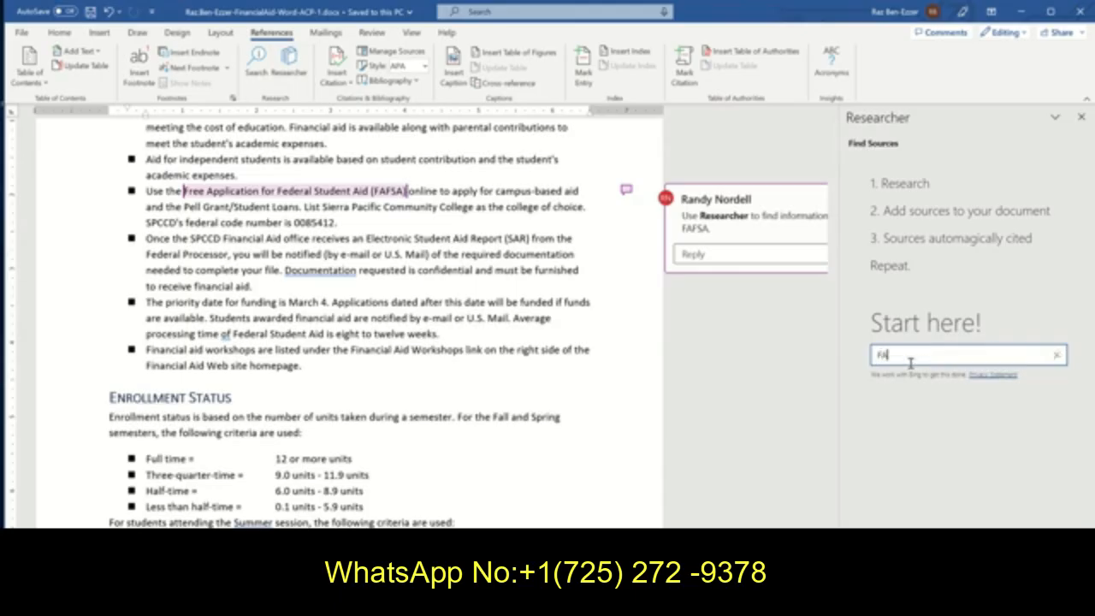
pyautogui.write('FSA')
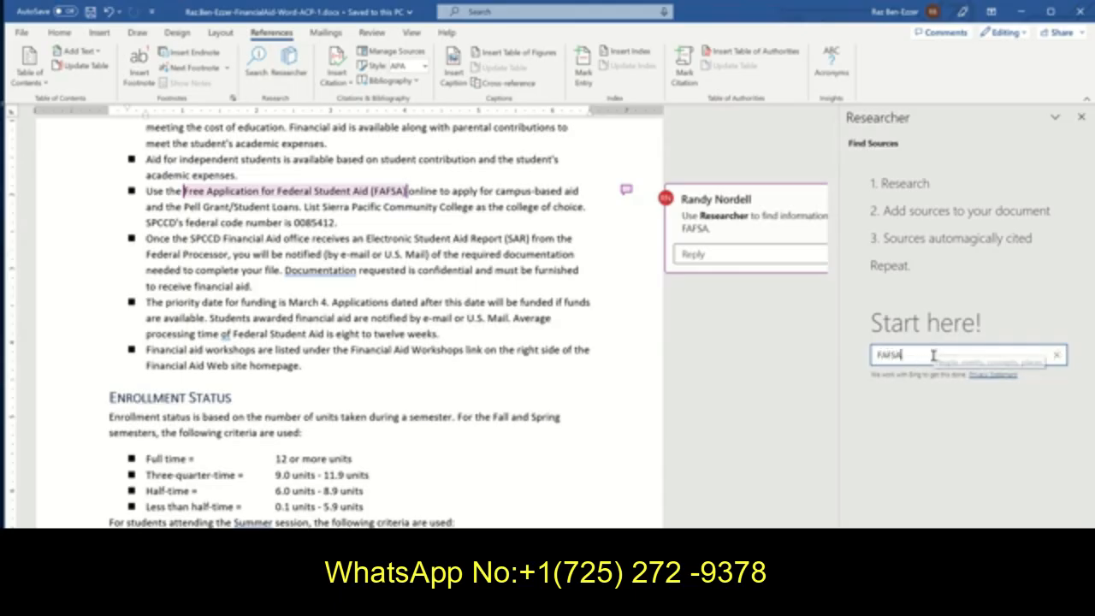
pyautogui.press('Return')
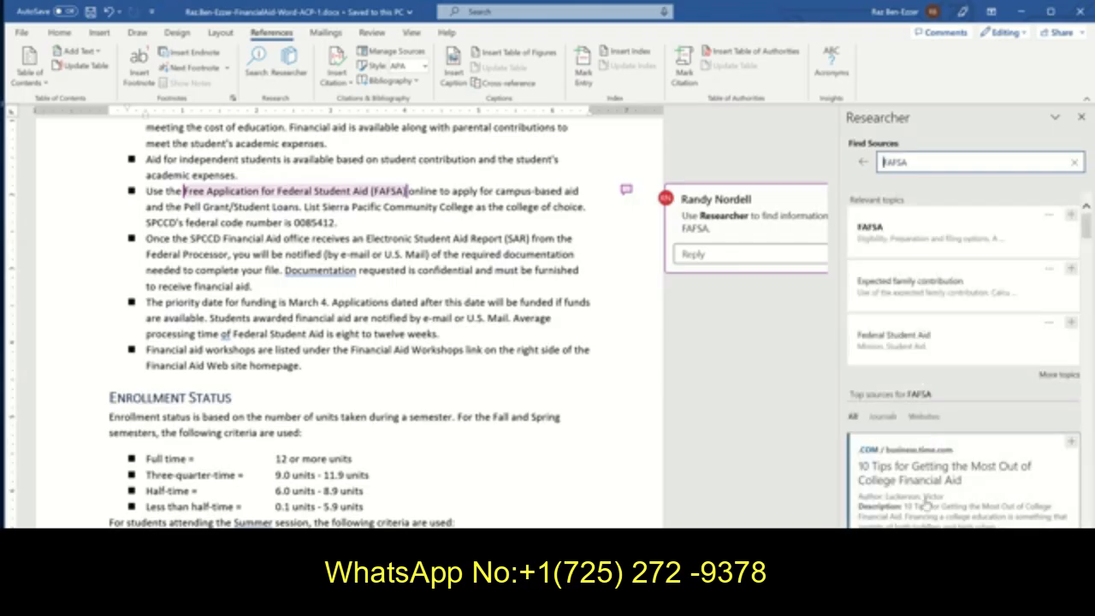
pyautogui.click(913, 229)
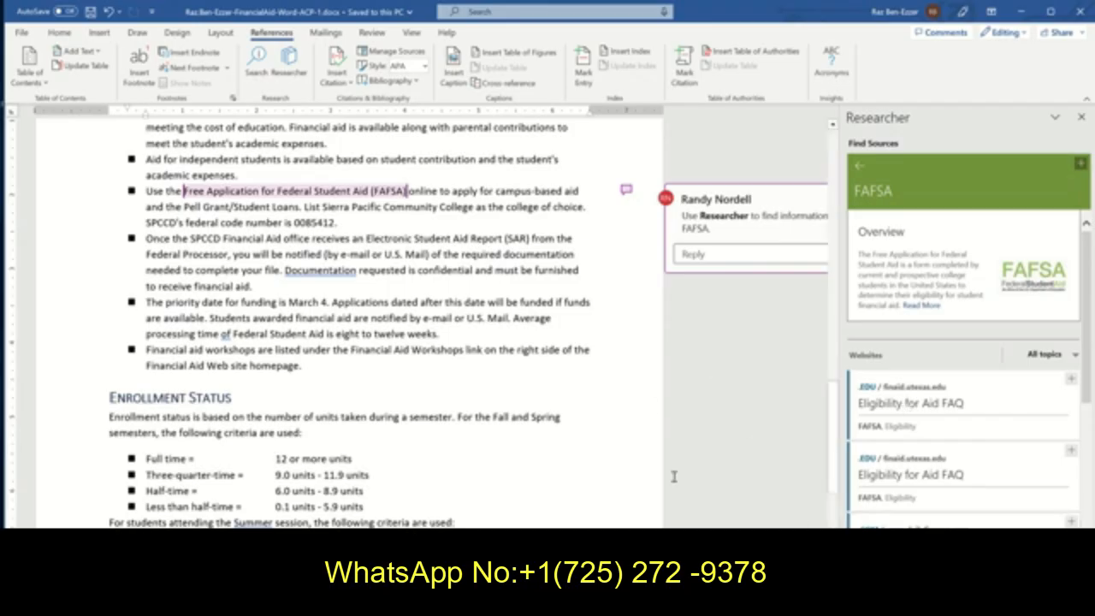
pyautogui.click(1081, 119)
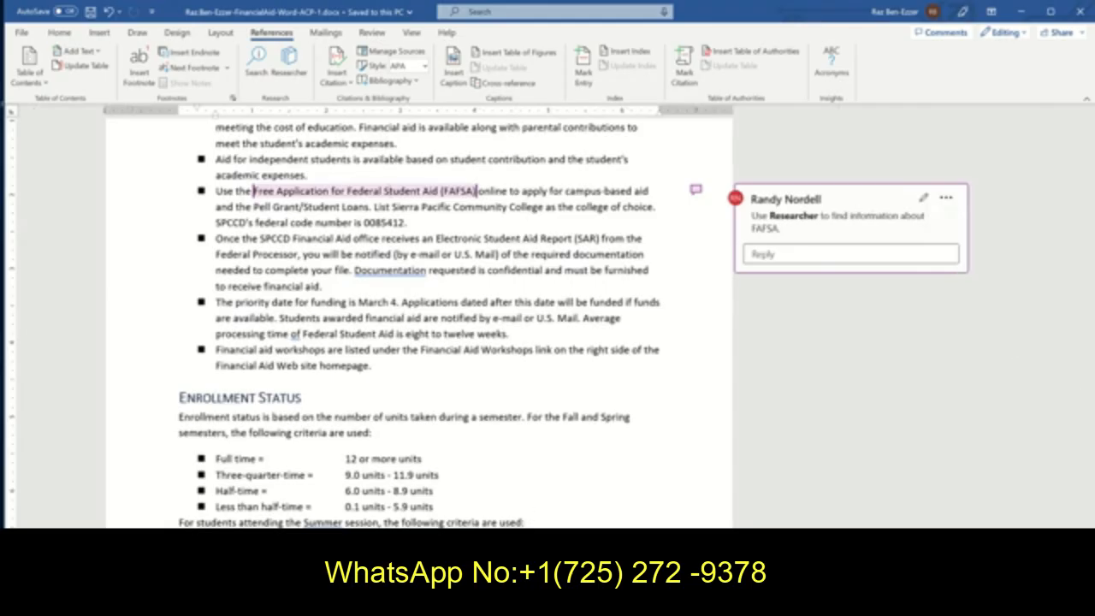
# Switch to the SIMnet project page in the browser and mark instructions 7a, 7b and 7c as completed.
pyautogui.hotkey('alt', 'Tab')
pyautogui.click(300, 272)
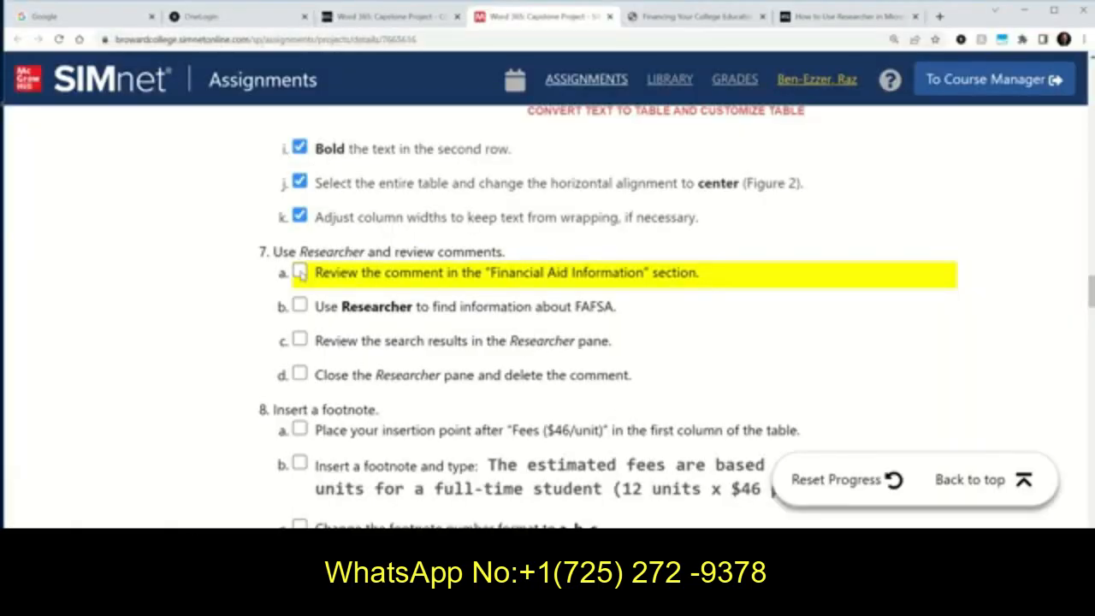
pyautogui.click(299, 306)
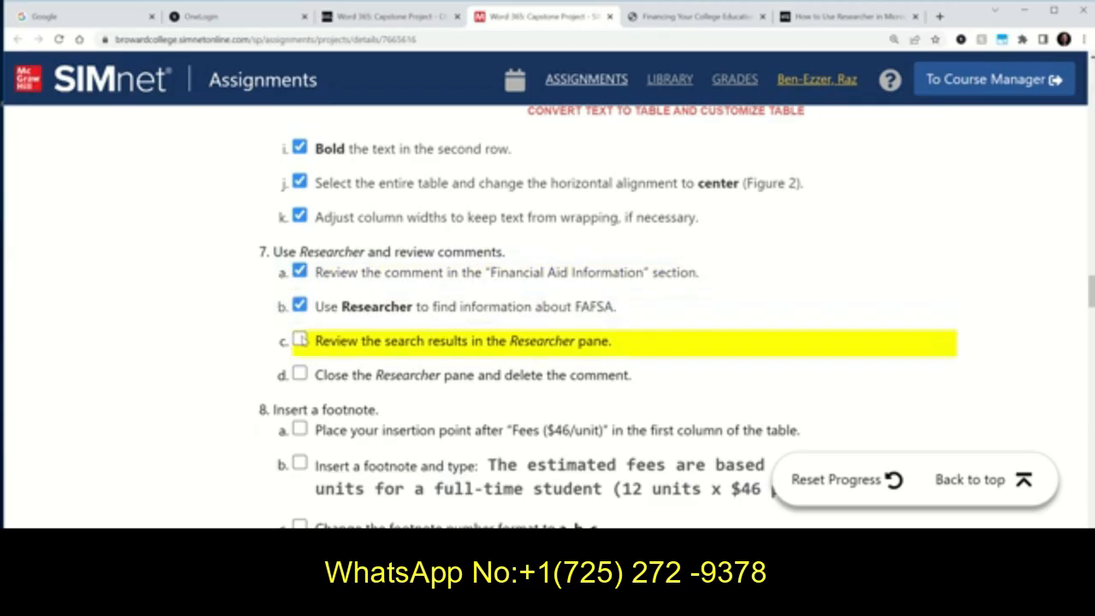
pyautogui.click(299, 339)
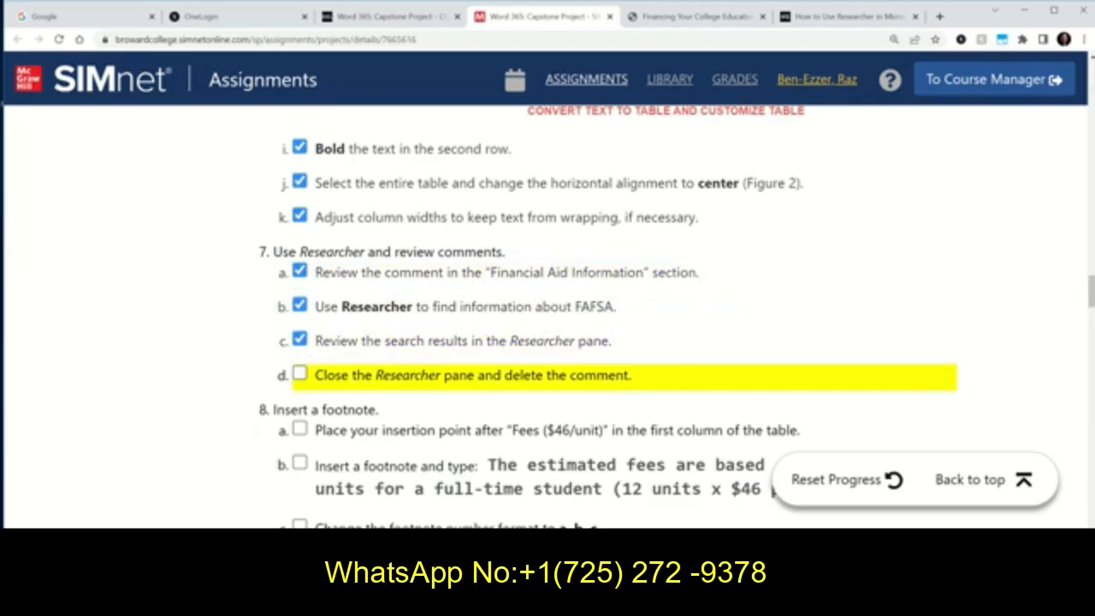
# Return to the Word document, delete the comment thread on the FAFSA bullet and save the document.
pyautogui.moveTo(493, 602)
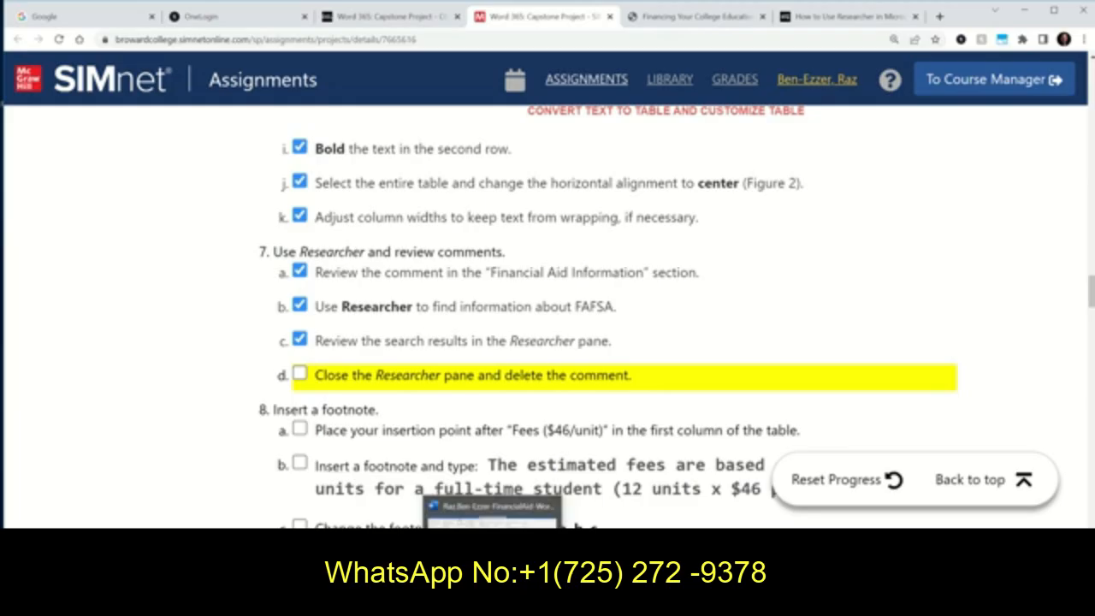
pyautogui.click(493, 516)
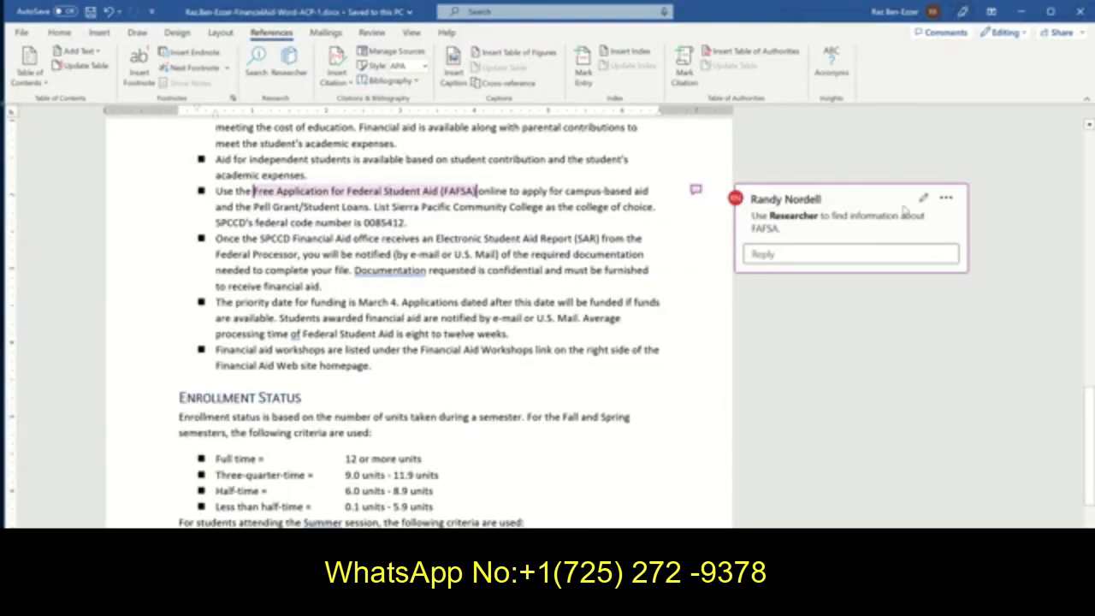
pyautogui.click(945, 198)
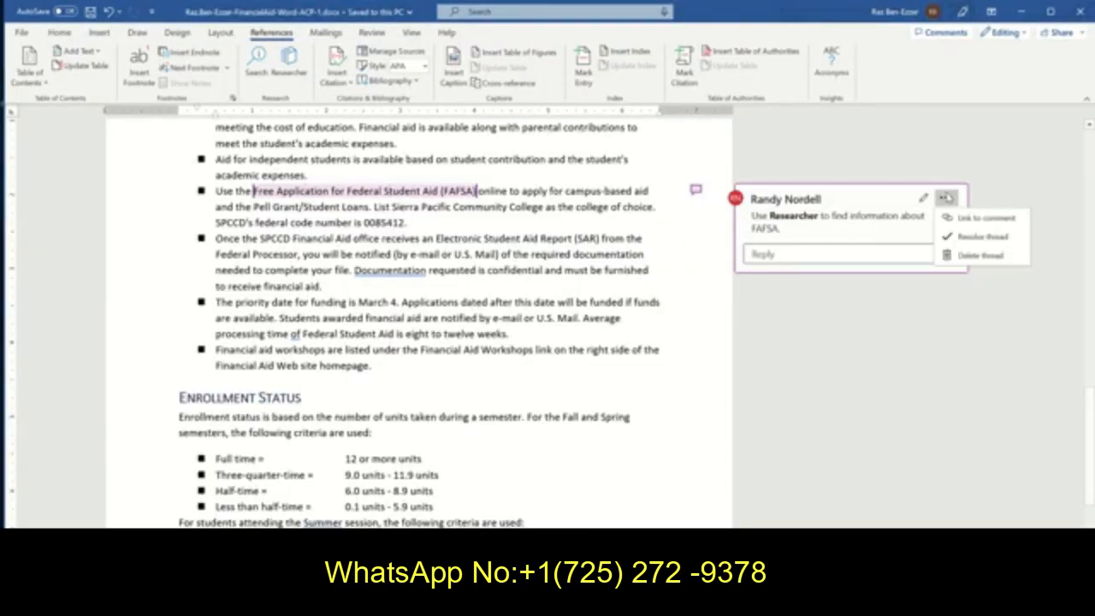
pyautogui.click(969, 256)
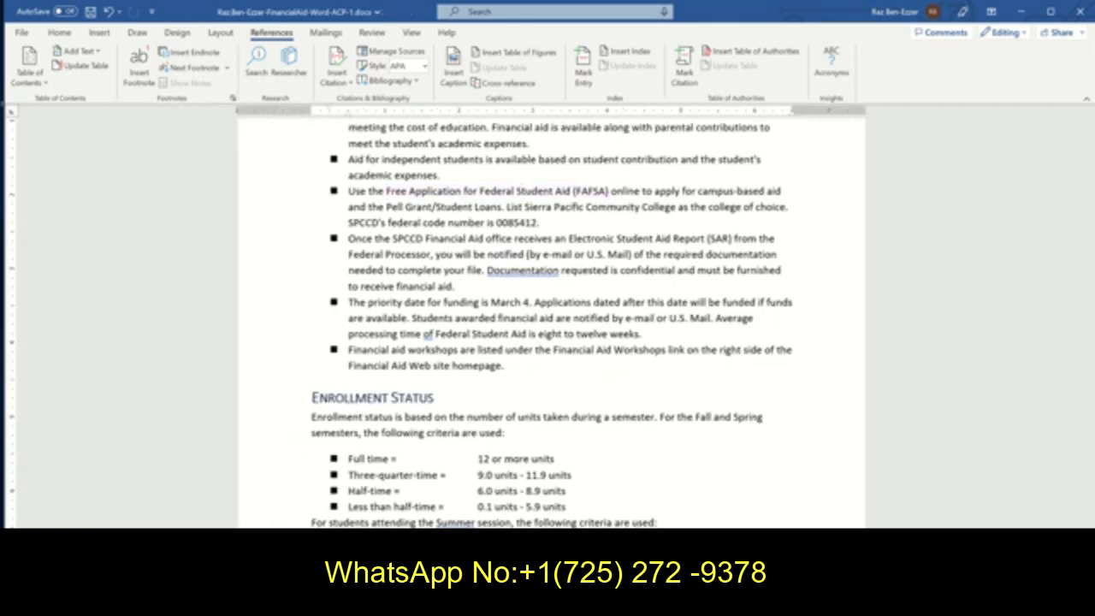
pyautogui.click(89, 11)
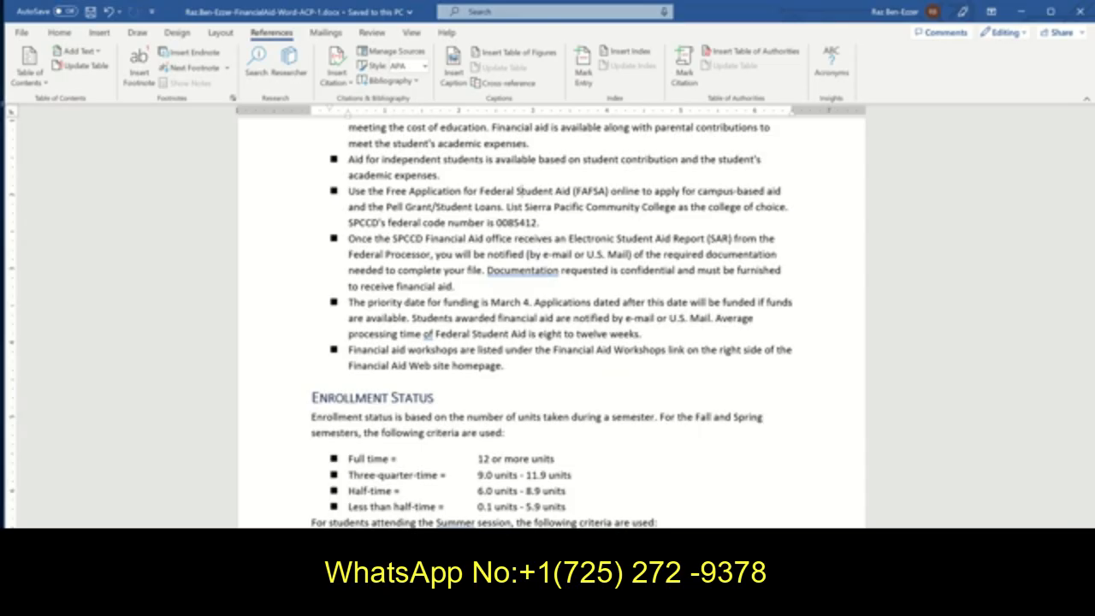
# Switch to the SIMnet project page, mark instruction 7d as completed and copy the footnote text given in instruction 8b.
pyautogui.click(479, 512)
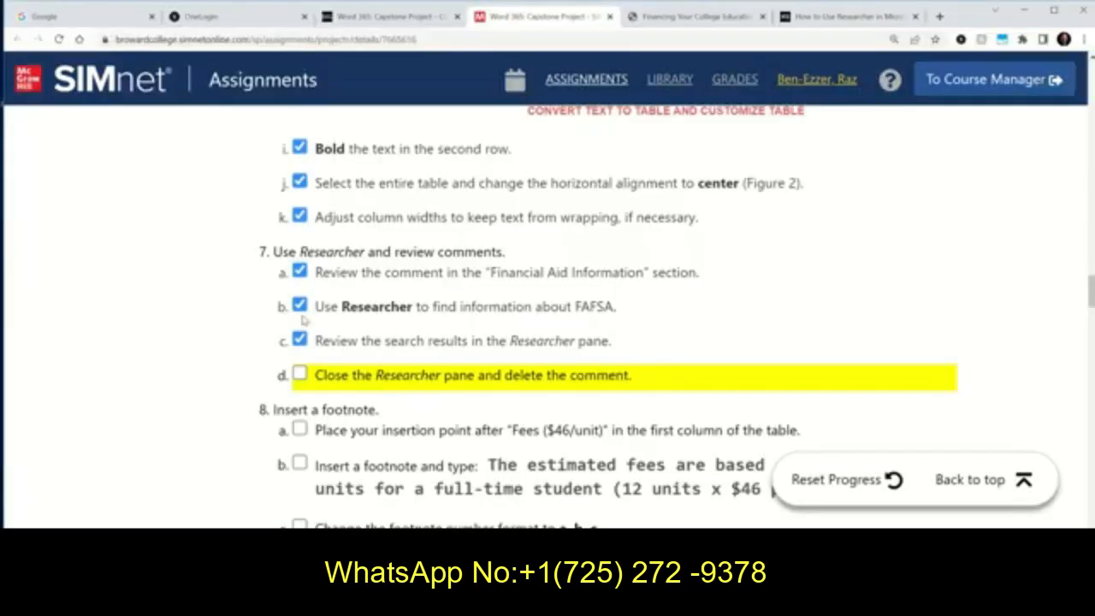
pyautogui.click(300, 375)
pyautogui.scroll(-2, 355, 433)
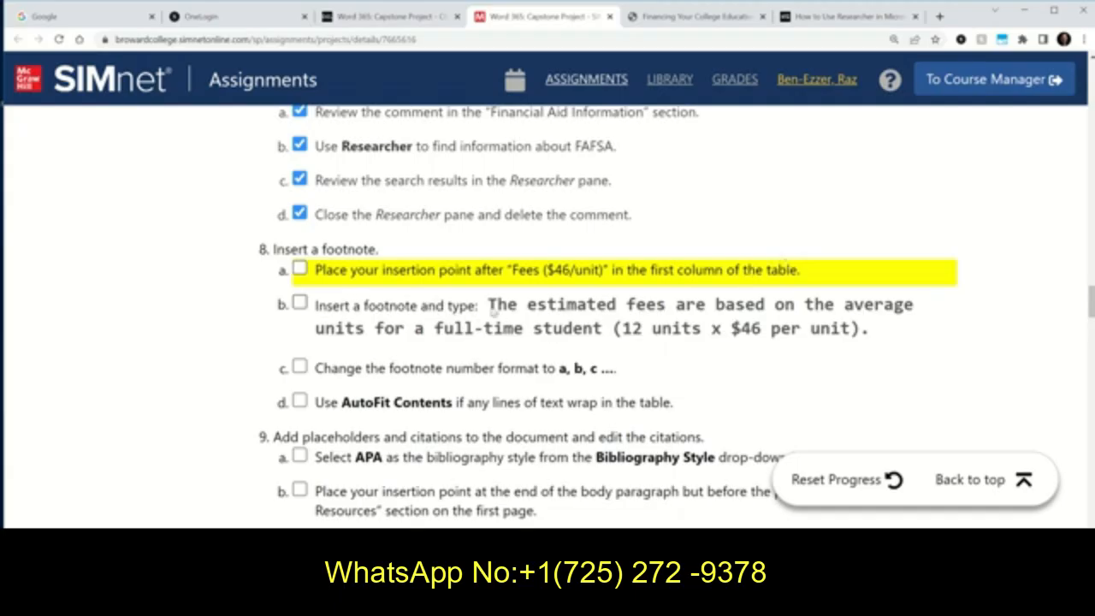
pyautogui.moveTo(490, 304); pyautogui.dragTo(873, 331)
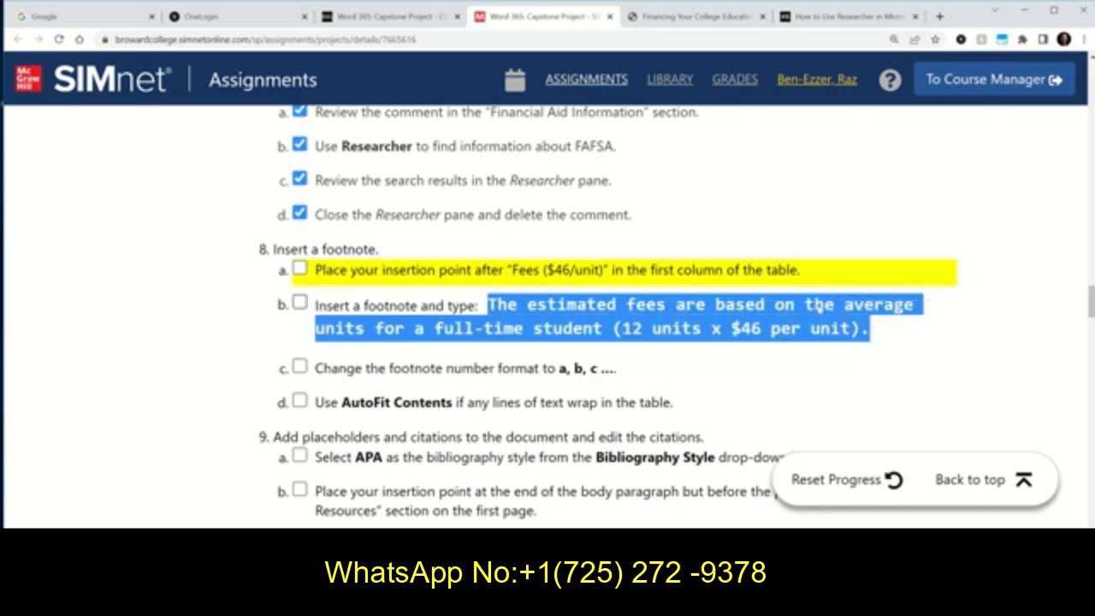
pyautogui.rightClick(781, 303)
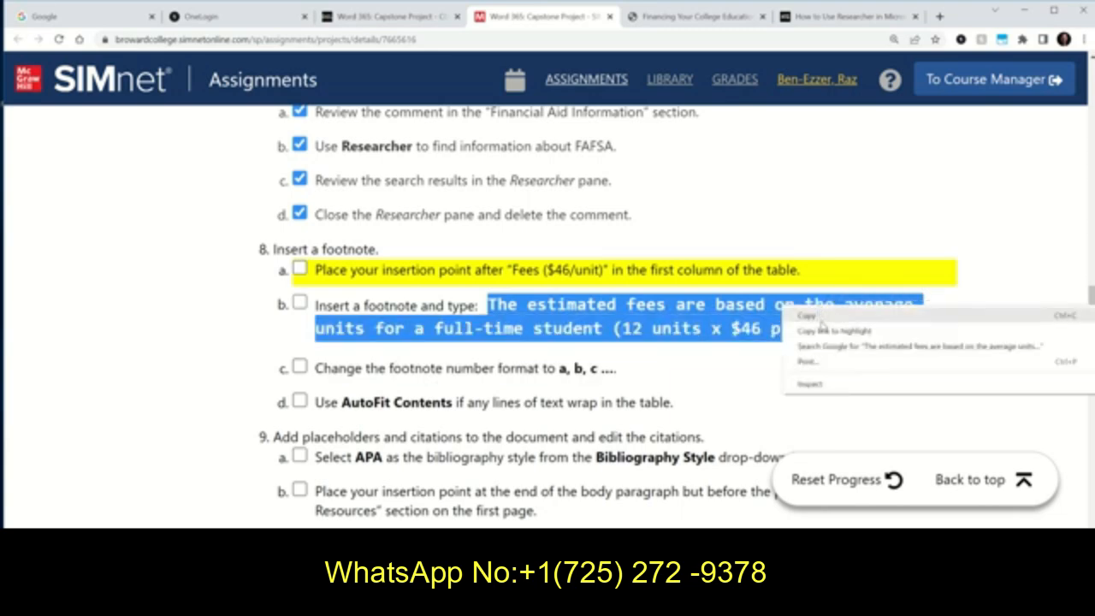
pyautogui.click(804, 310)
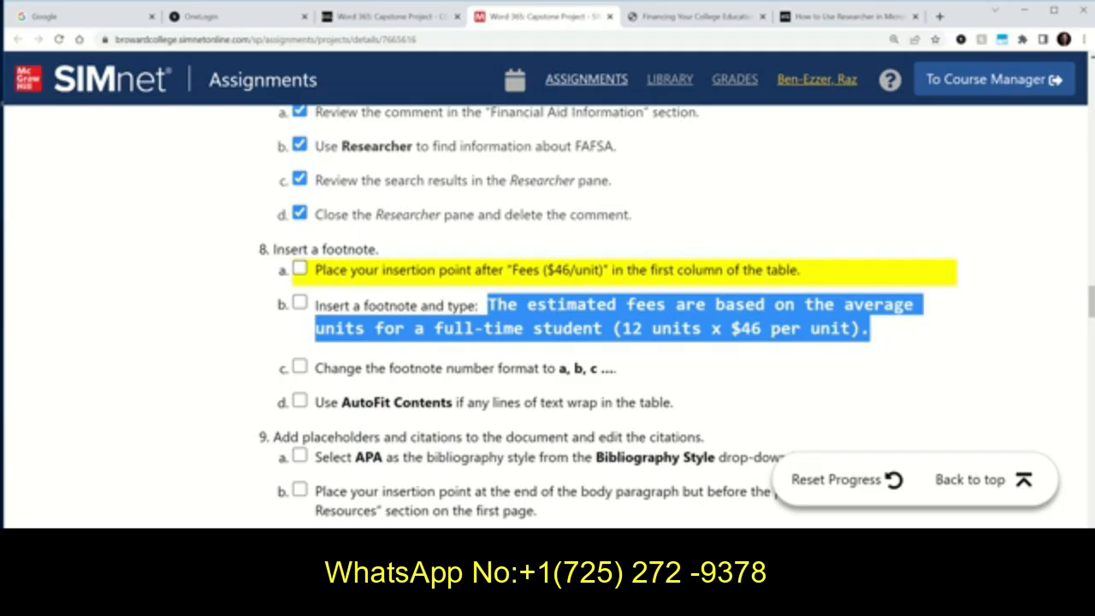
# In the Word document, insert a footnote after "Fees ($46/unit)" in the expenses table and paste the copied sentence as text only.
pyautogui.click(229, 602)
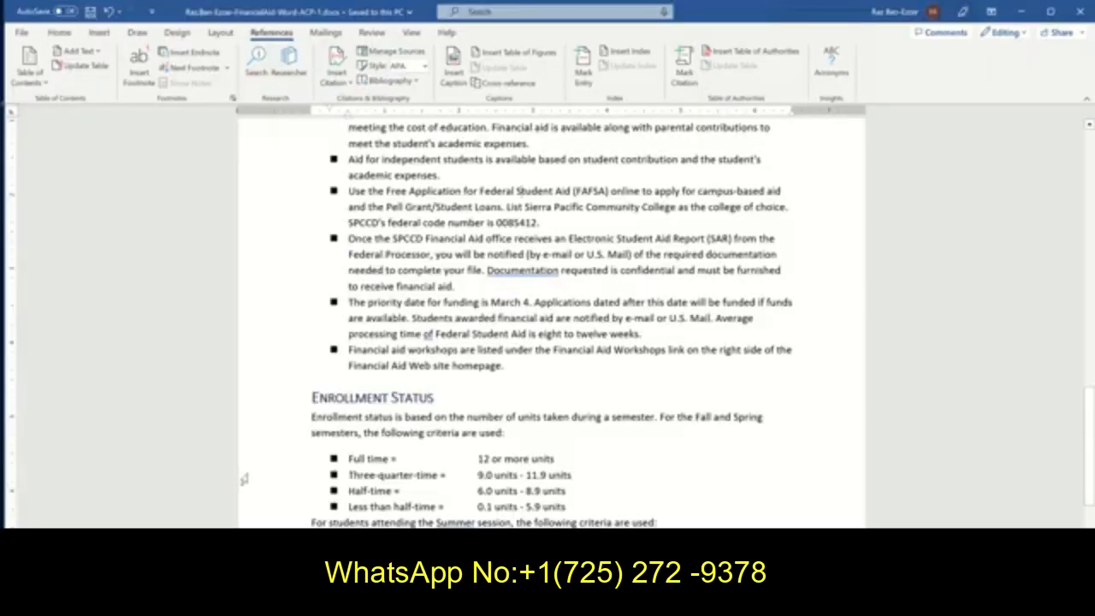
pyautogui.scroll(-2, 255, 463)
pyautogui.scroll(12, 255, 462)
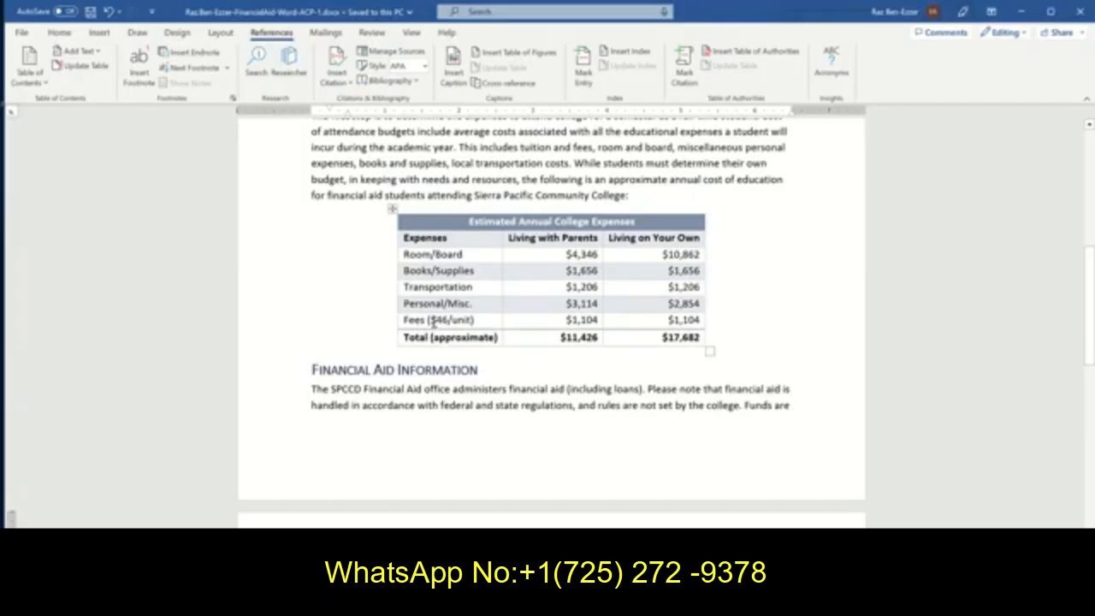
pyautogui.click(478, 320)
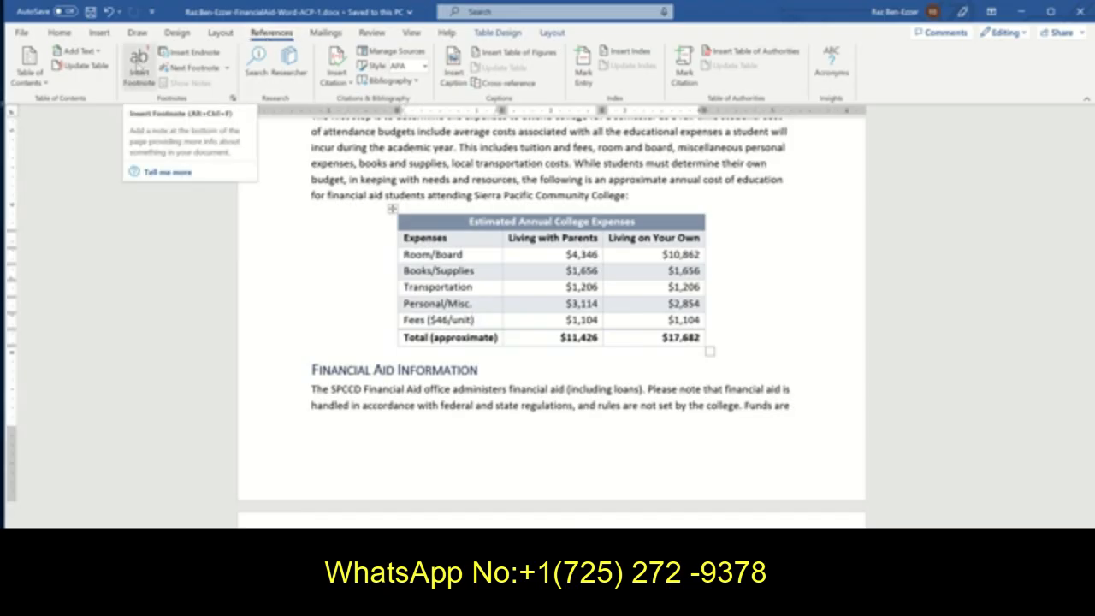
pyautogui.click(138, 60)
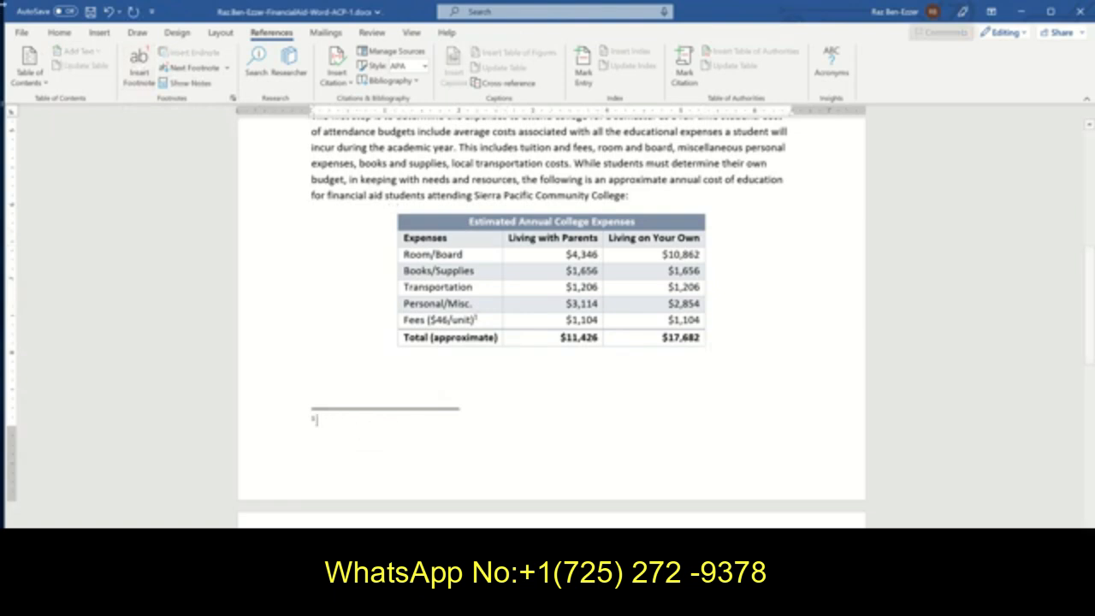
pyautogui.click(56, 34)
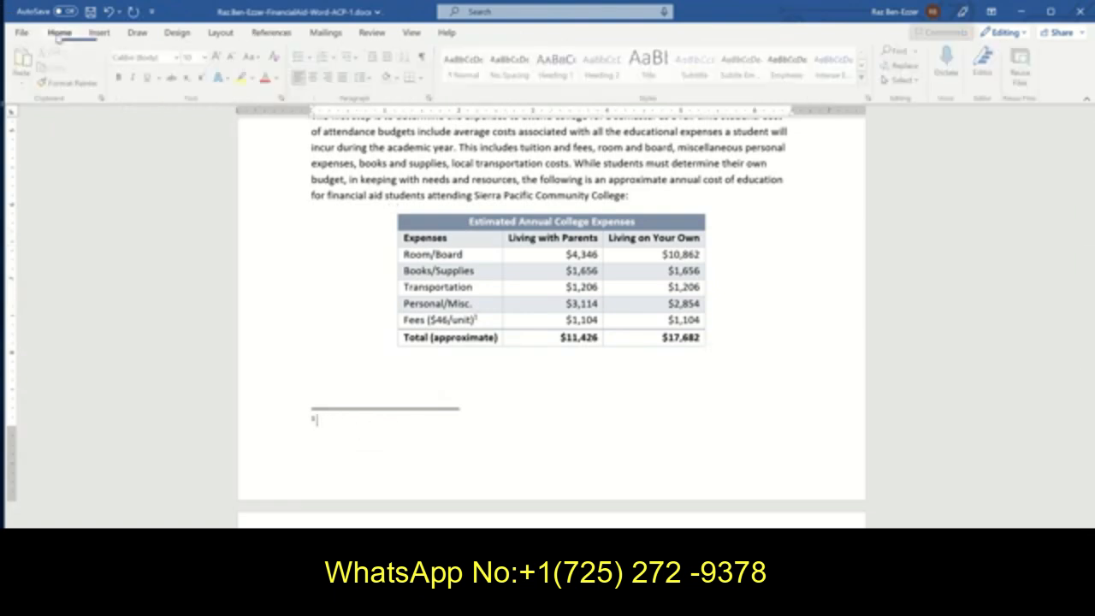
pyautogui.click(22, 84)
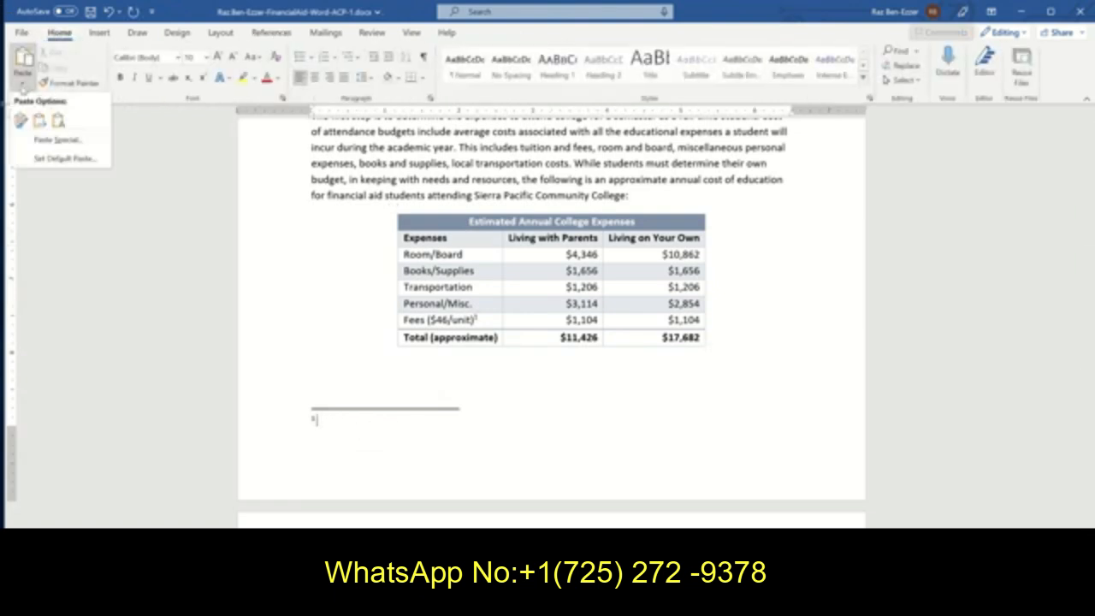
pyautogui.click(57, 120)
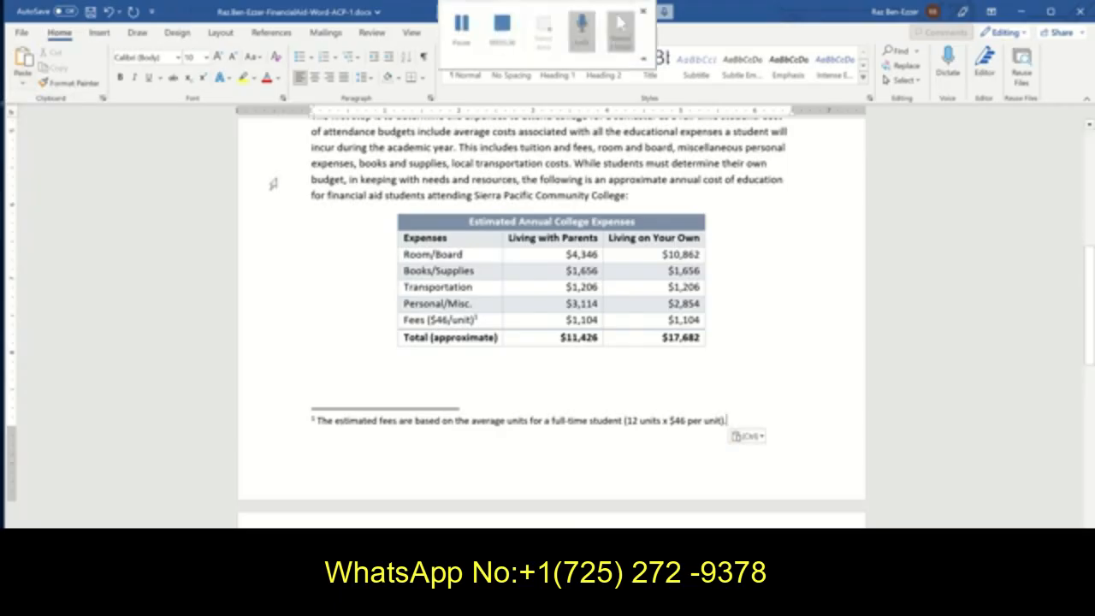
# Save the Word document, switch to the SIMnet project page and mark instructions 8a, 8b and 8c as completed.
pyautogui.click(90, 11)
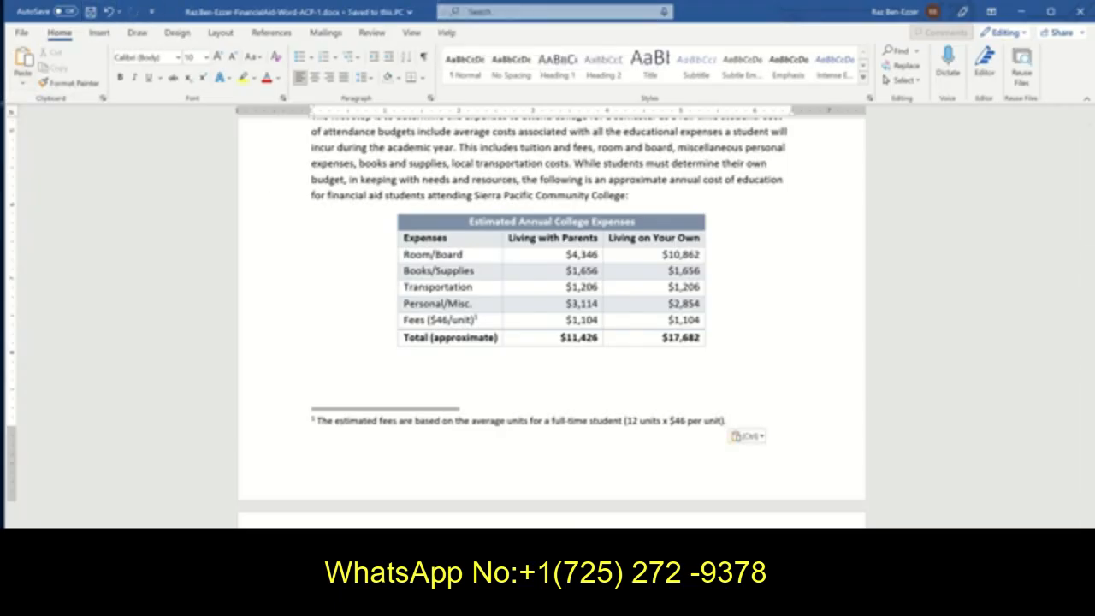
pyautogui.hotkey('alt', 'Tab')
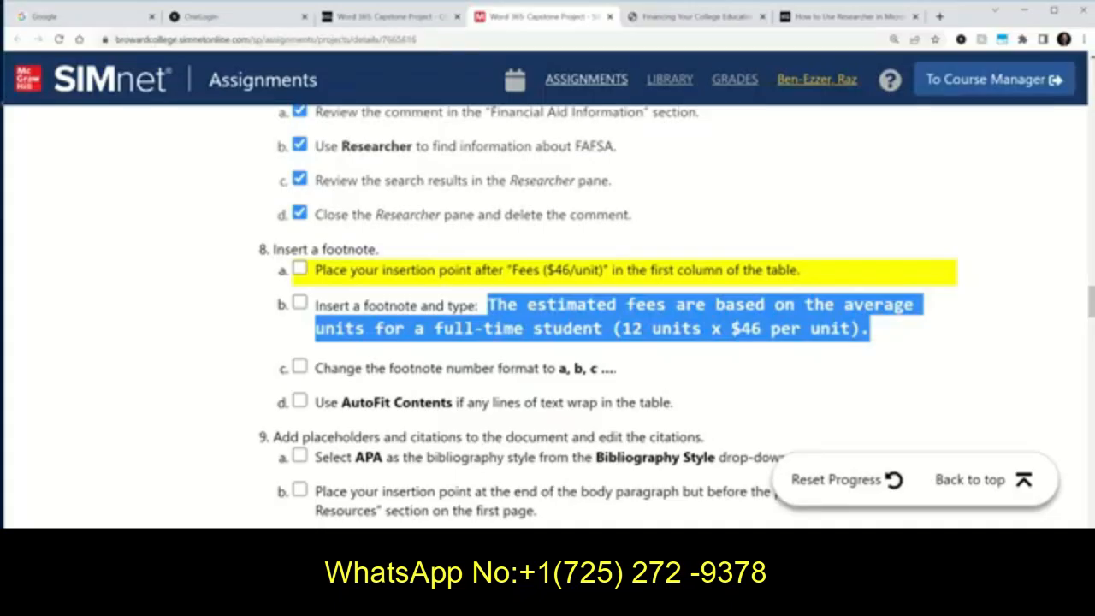
pyautogui.click(518, 543)
pyautogui.click(518, 543)
pyautogui.click(300, 303)
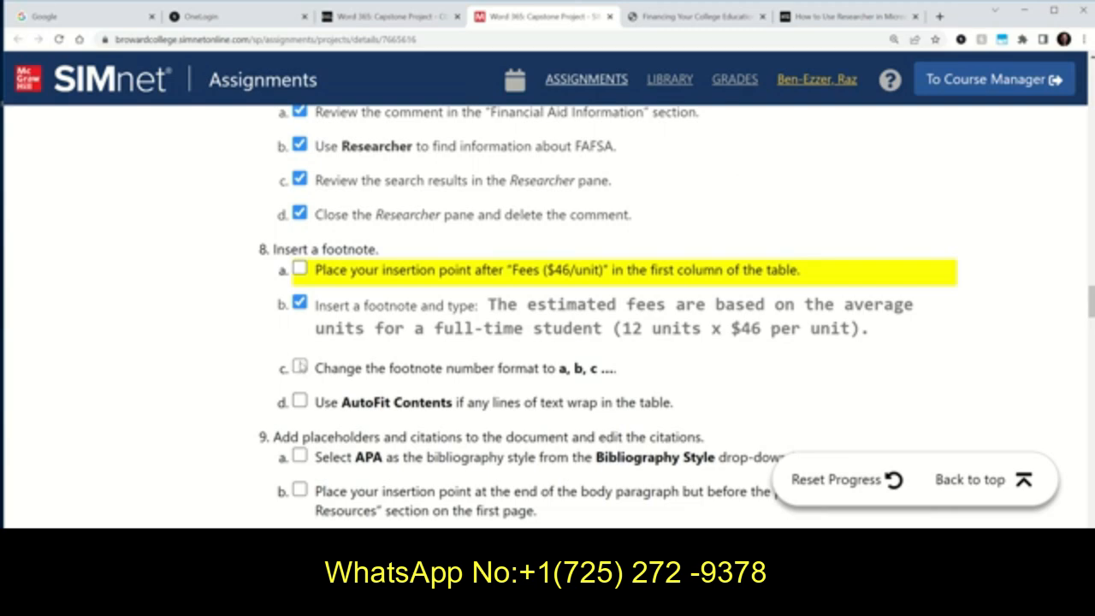
pyautogui.click(299, 366)
pyautogui.click(301, 270)
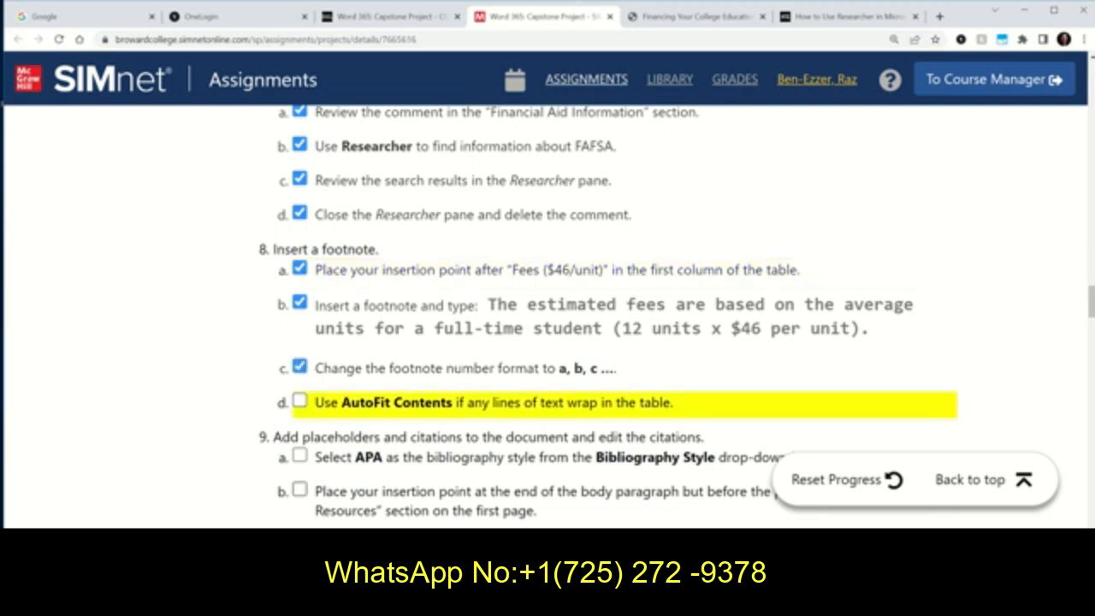
# Return to the Word document, change the footnote number format to a, b, c for the whole document and save.
pyautogui.hotkey('alt', 'Tab')
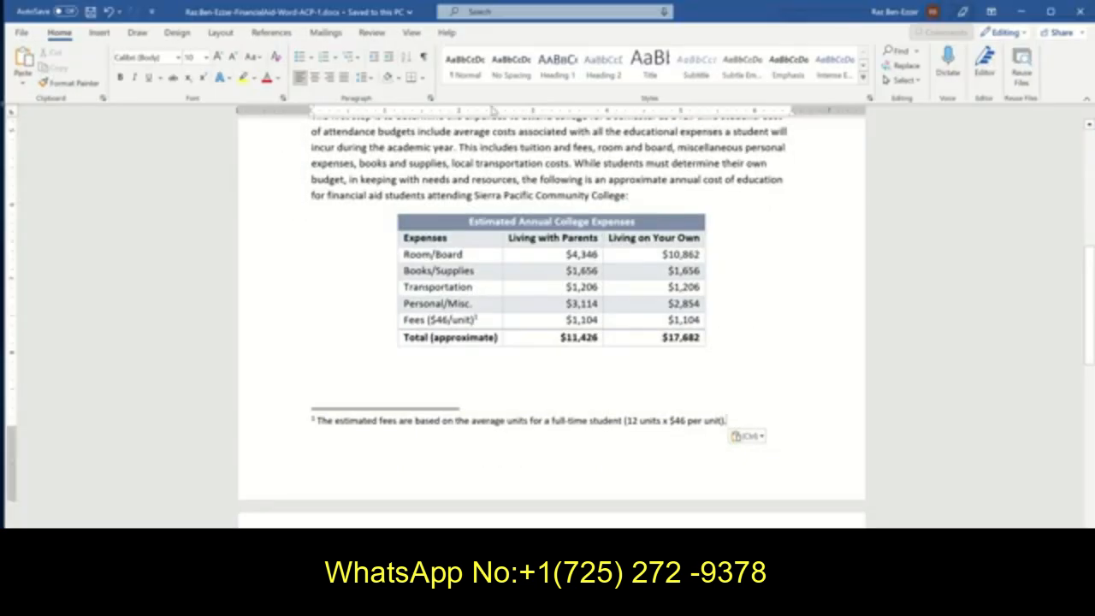
pyautogui.click(369, 32)
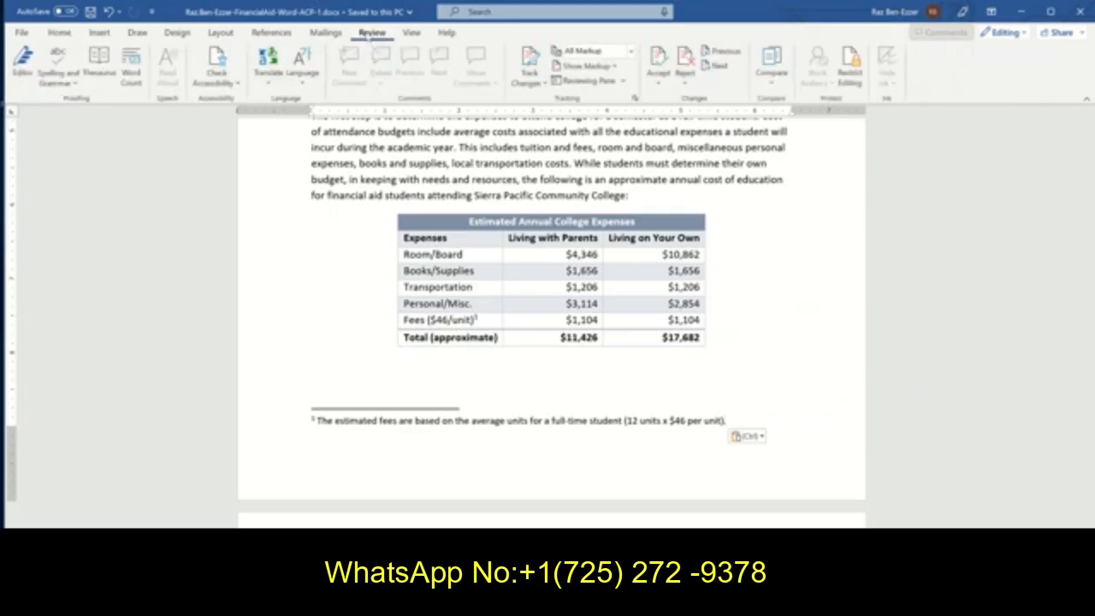
pyautogui.click(272, 32)
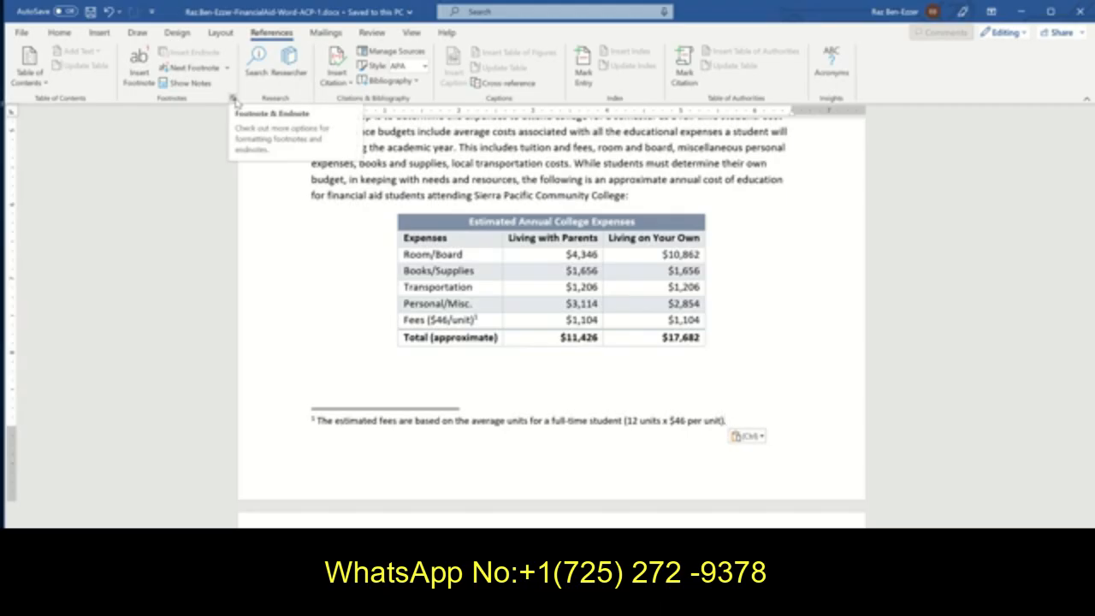
pyautogui.rightClick(318, 420)
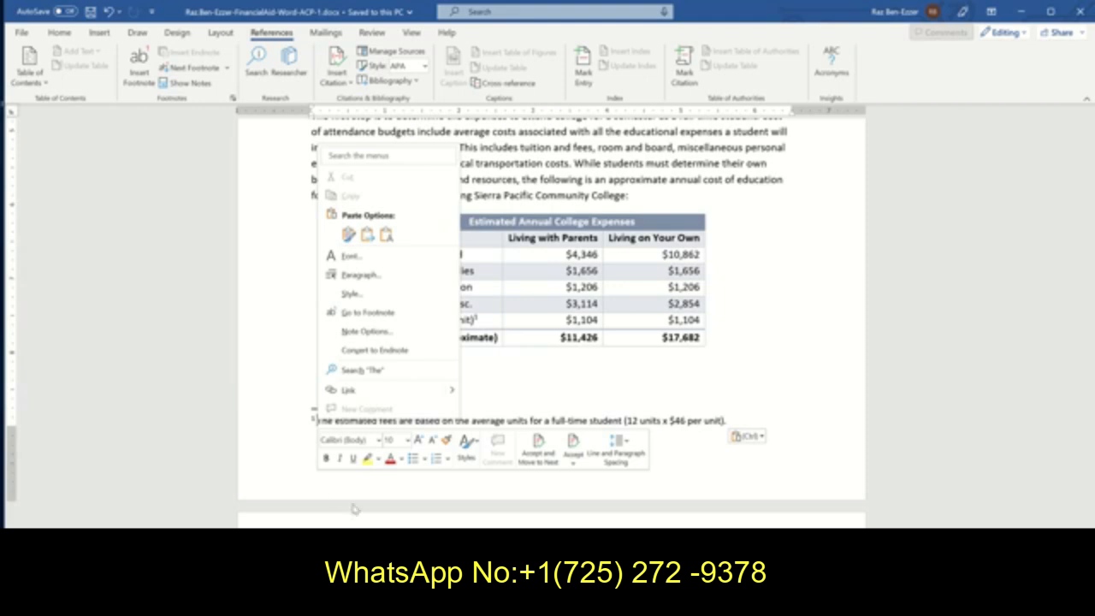
pyautogui.click(364, 530)
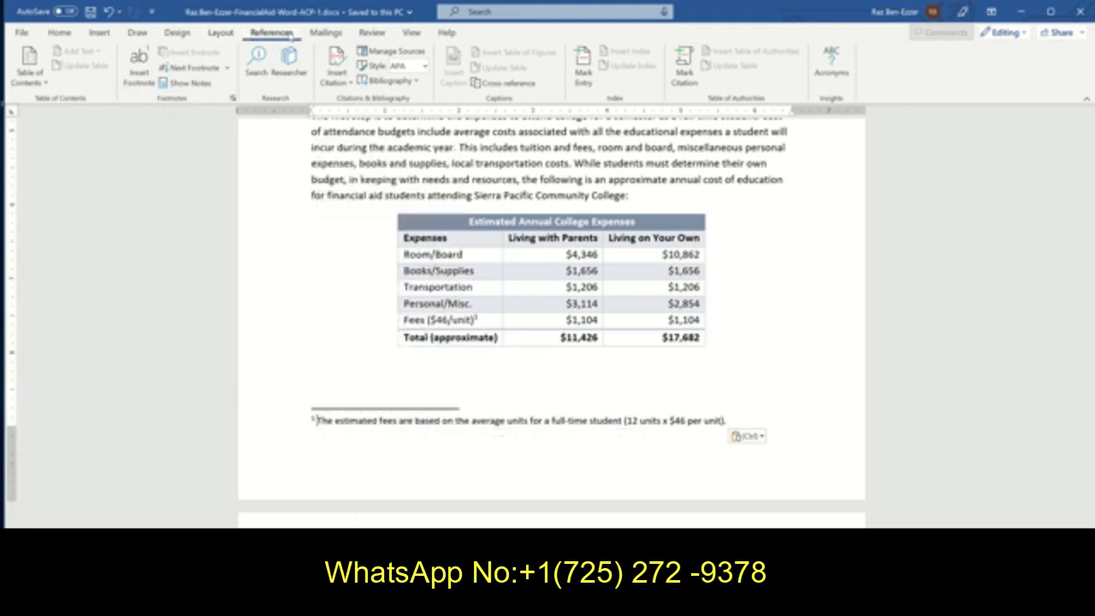
pyautogui.click(232, 98)
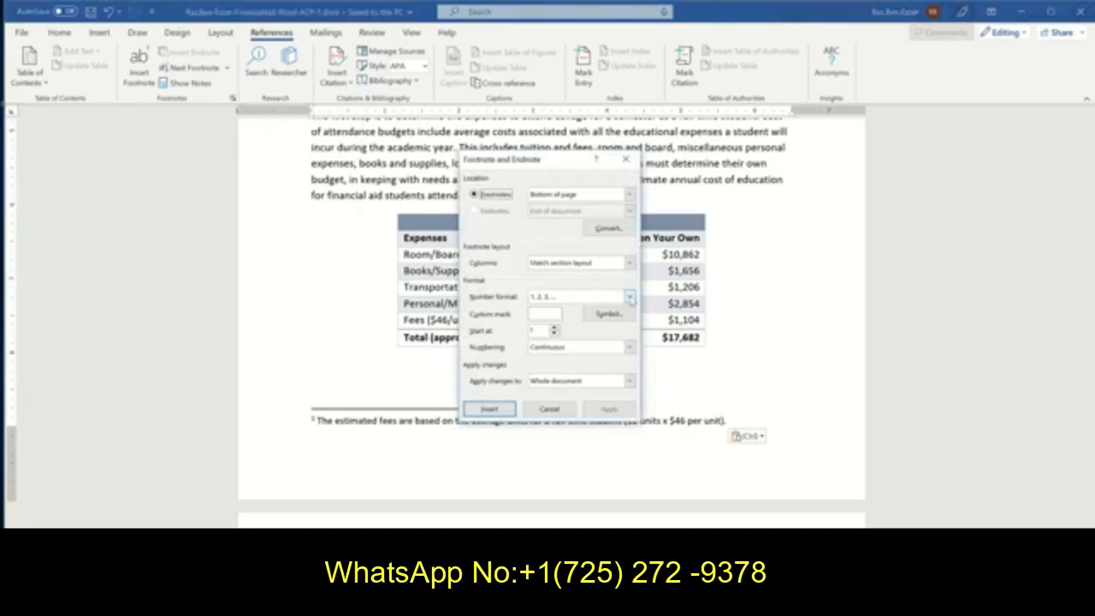
pyautogui.click(630, 297)
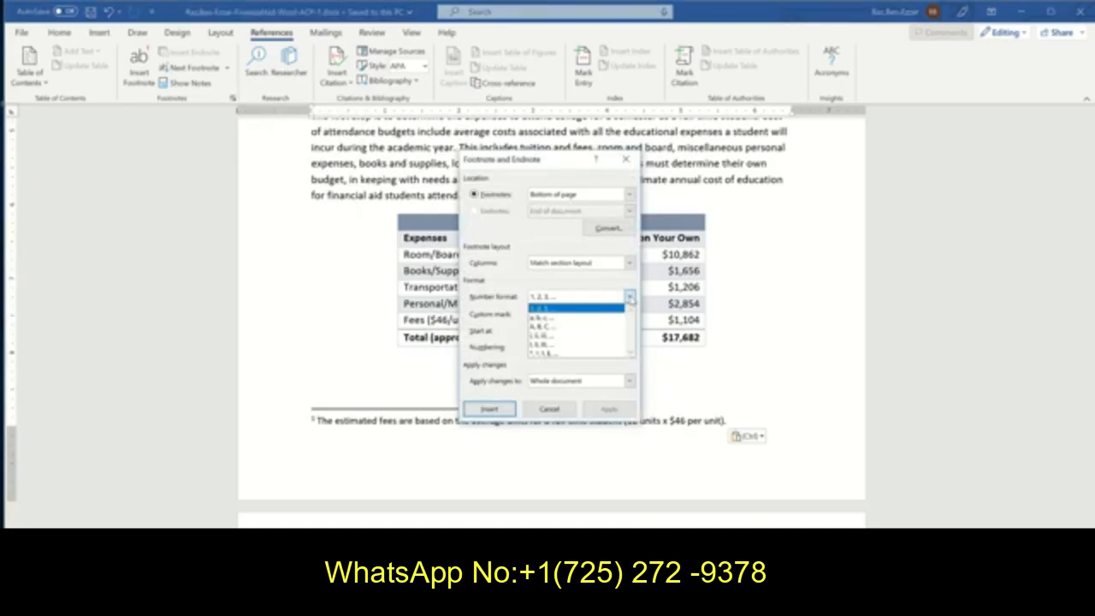
pyautogui.click(582, 320)
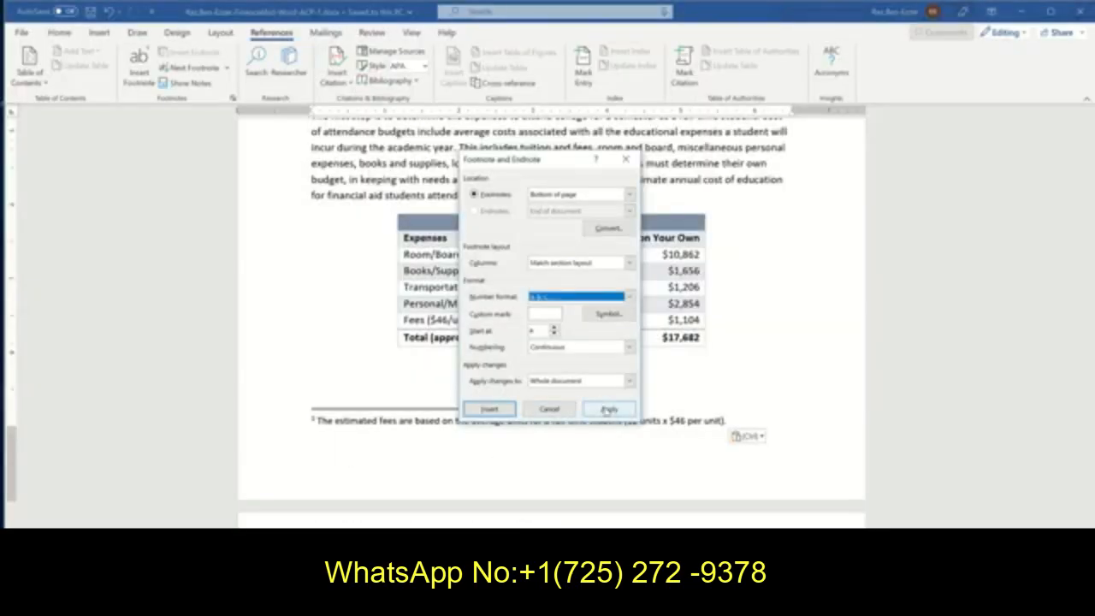
pyautogui.click(608, 410)
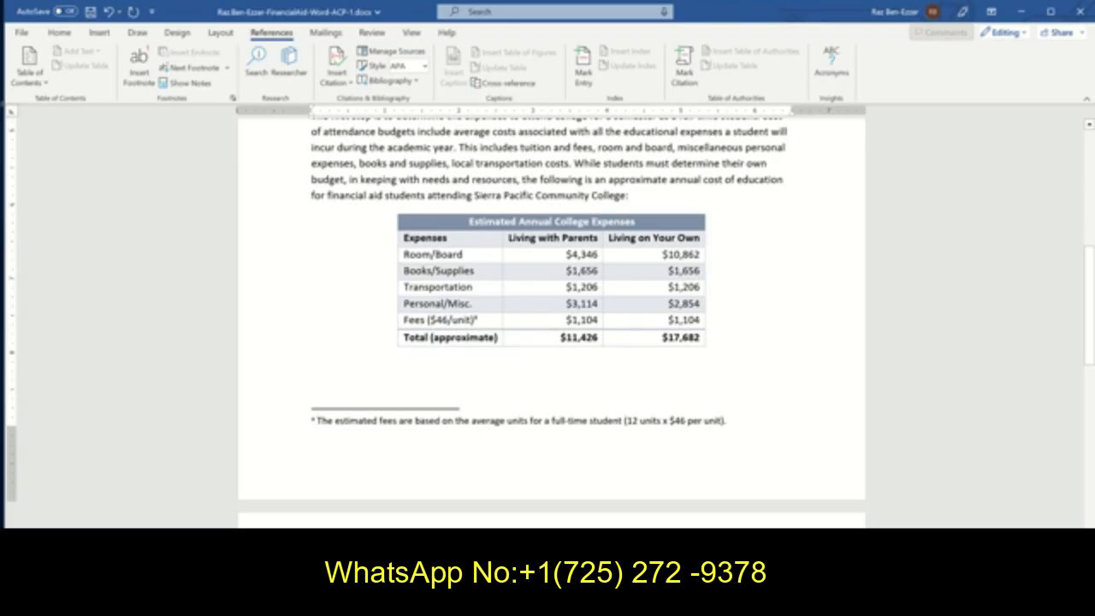
pyautogui.click(90, 11)
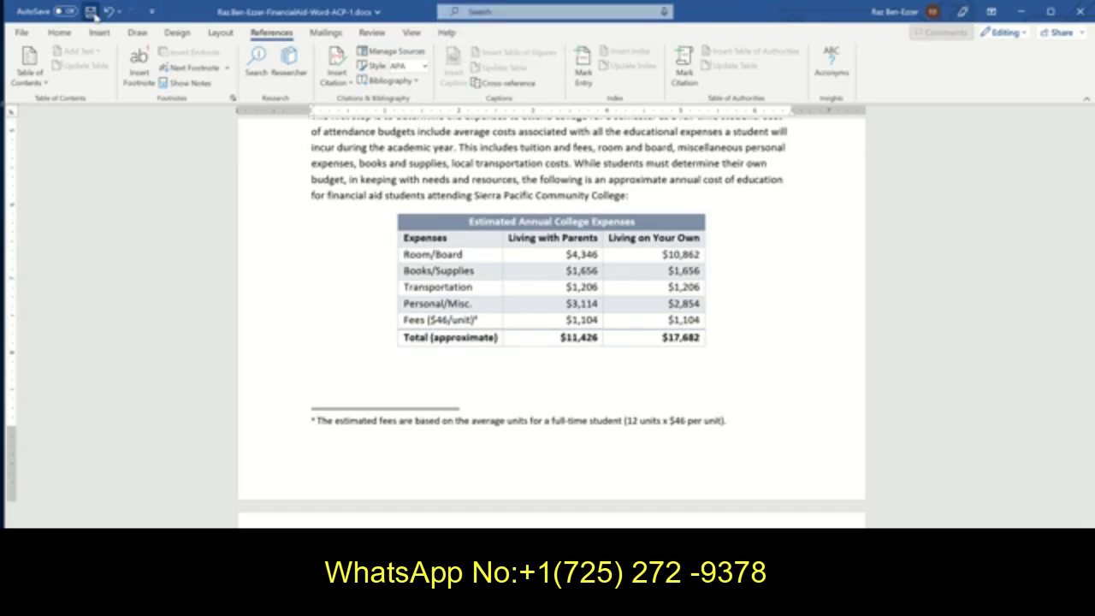
# Switch to the SIMnet project page and mark instructions 8d and 9a as completed.
pyautogui.hotkey('alt', 'Tab')
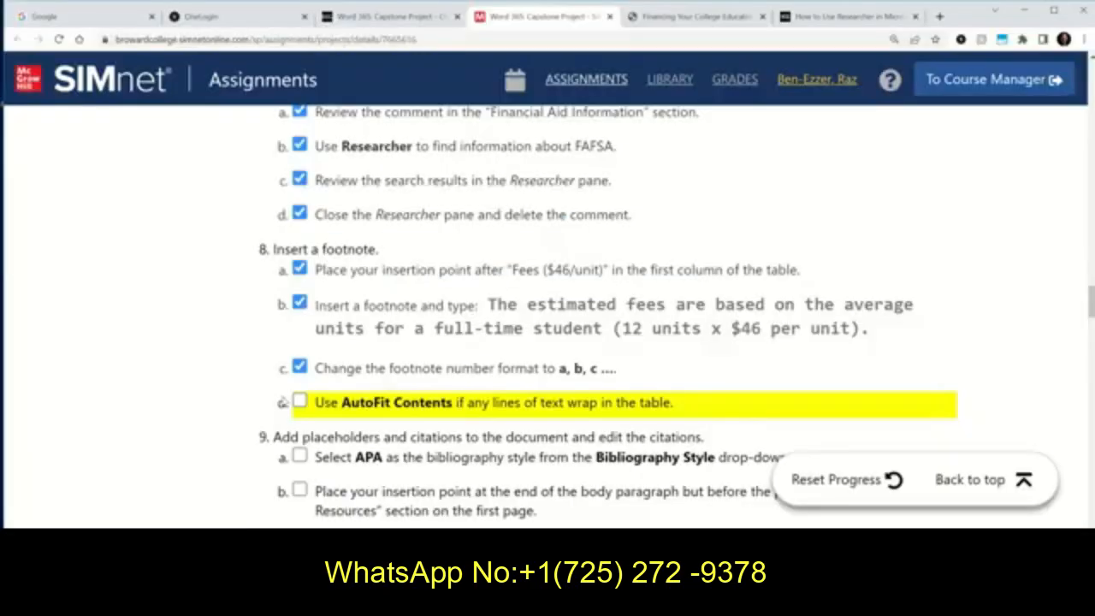
pyautogui.scroll(-3, 298, 403)
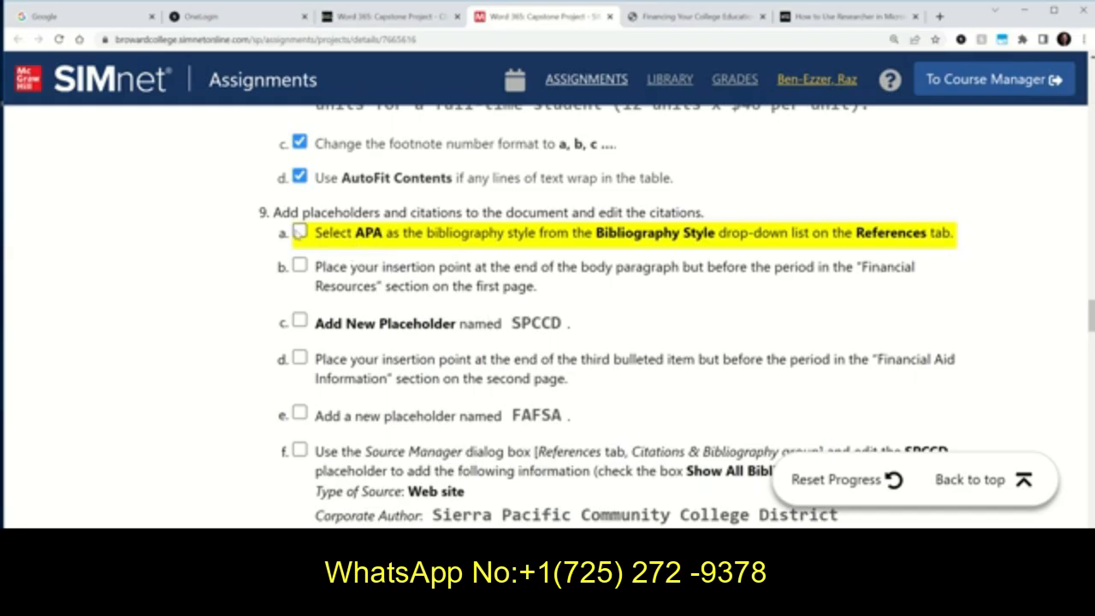
pyautogui.click(299, 232)
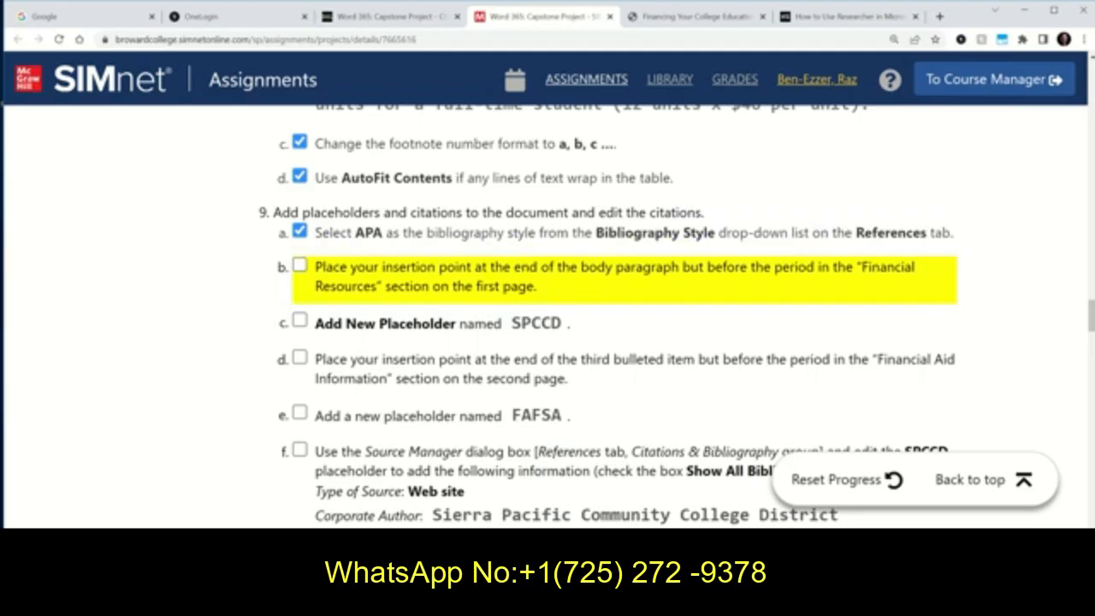
# In the Word document, select APA as the bibliography style.
pyautogui.hotkey('alt', 'Tab')
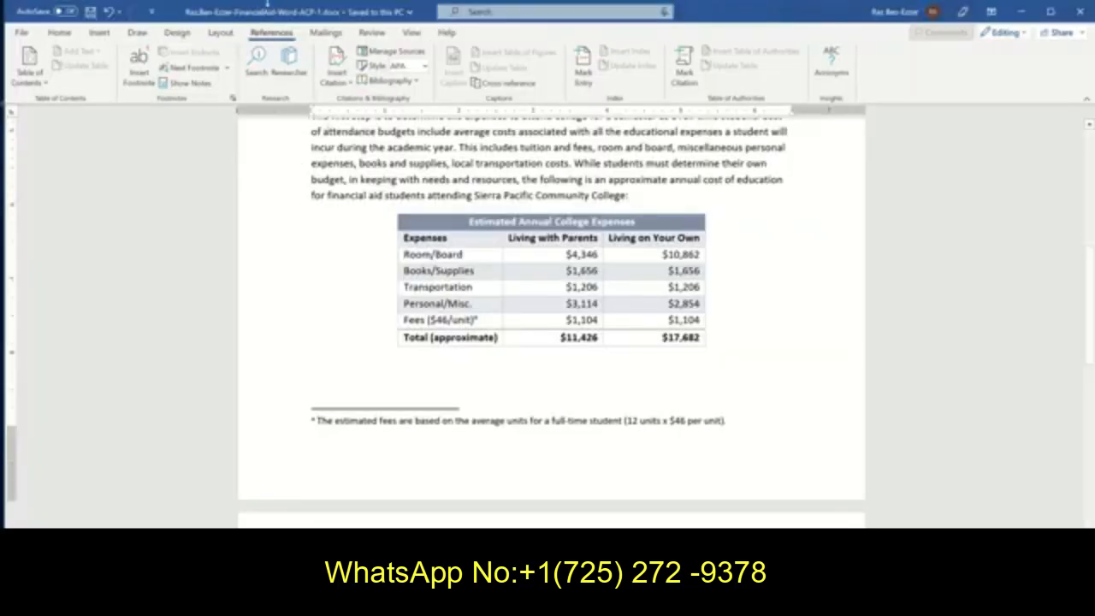
pyautogui.click(426, 66)
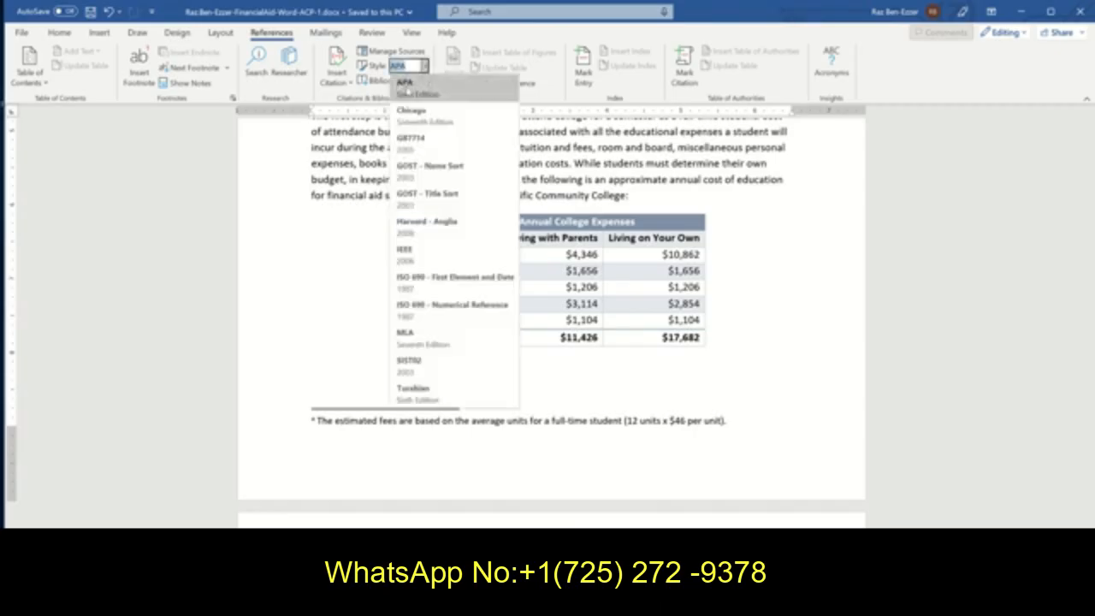
pyautogui.click(407, 88)
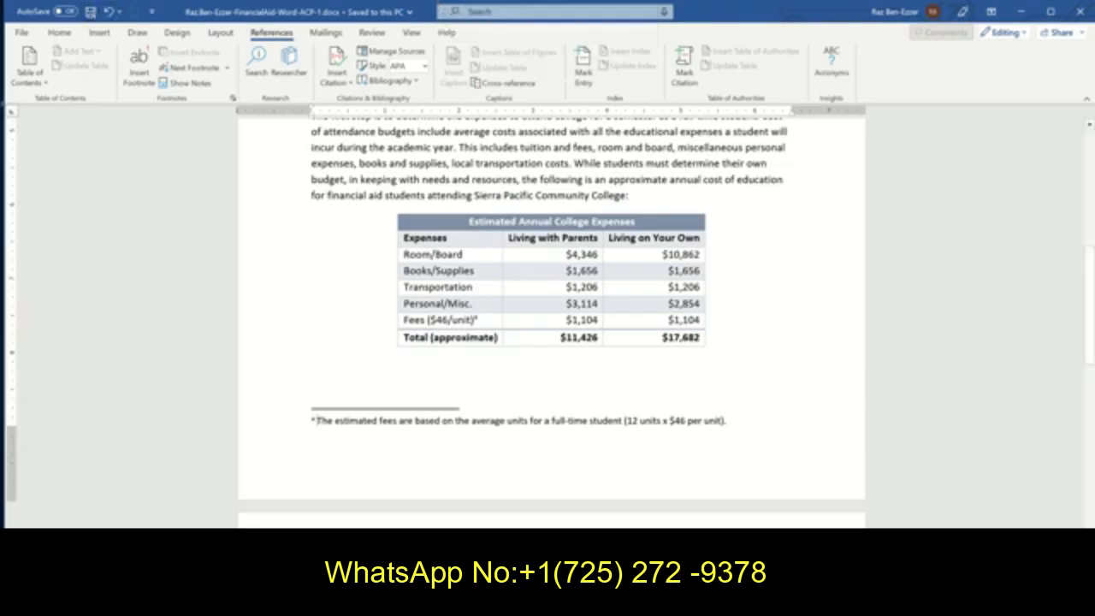
# Check instruction 9b and the sample solution PDF, and place the insertion point before the final period of the Financial Resources paragraph in Word.
pyautogui.hotkey('alt', 'Tab')
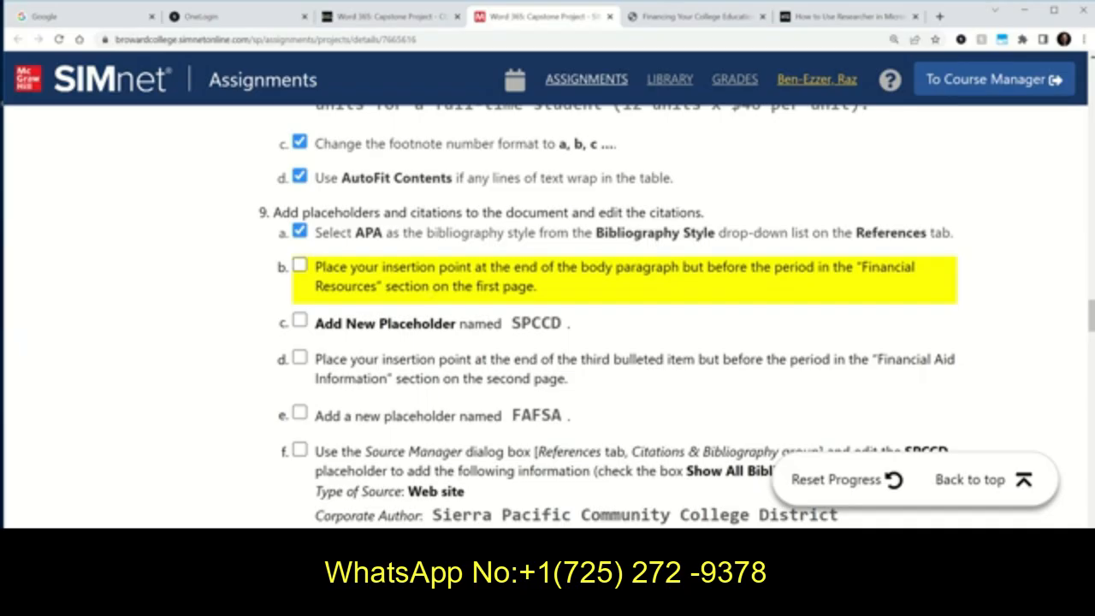
pyautogui.hotkey('alt', 'Tab')
pyautogui.scroll(10, 479, 247)
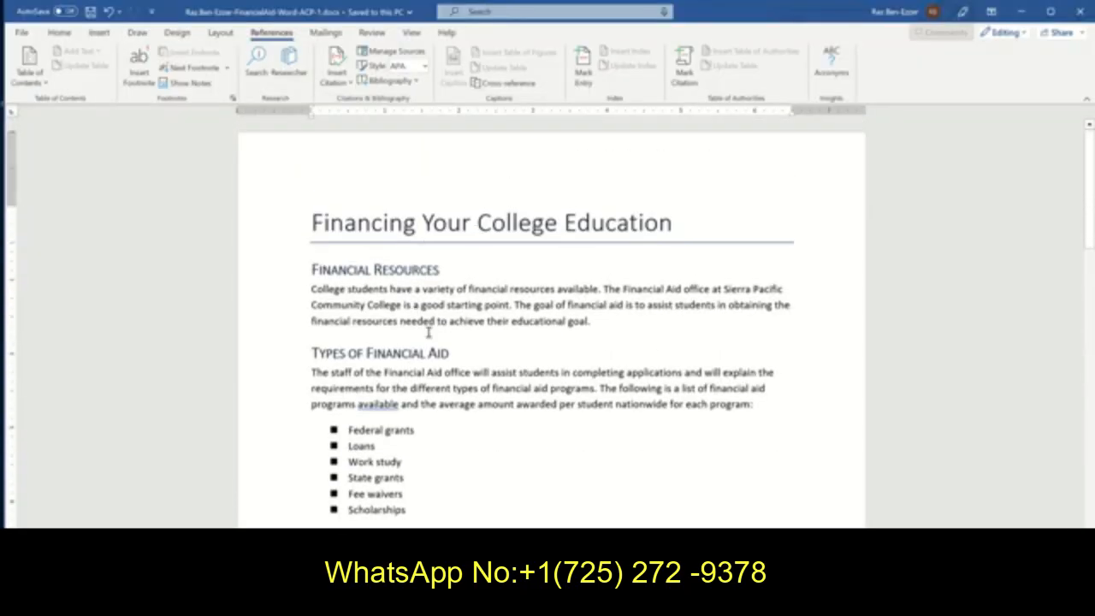
pyautogui.click(587, 321)
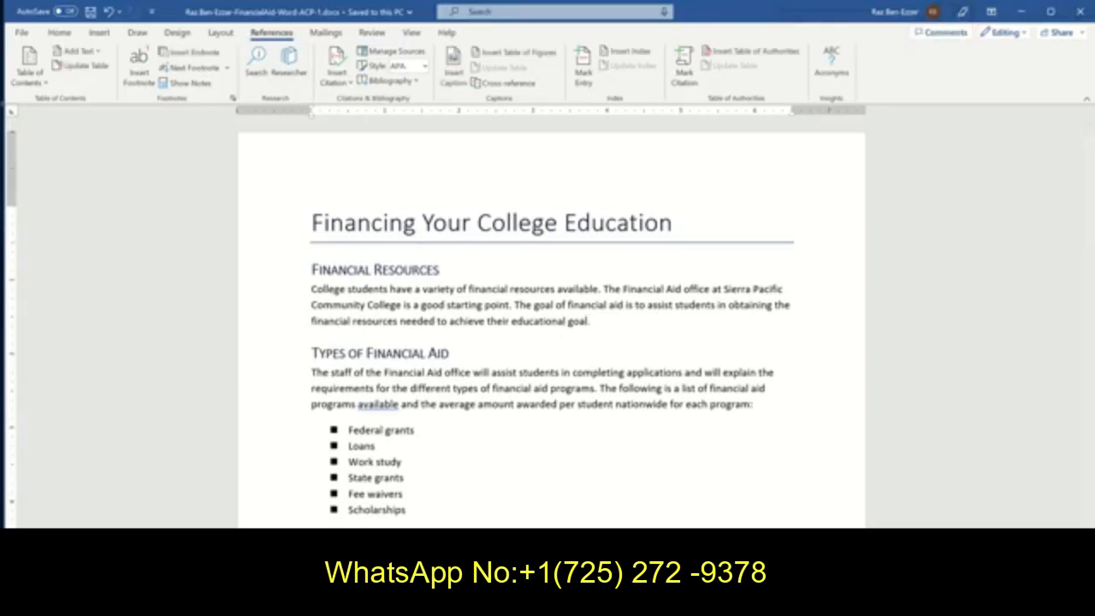
pyautogui.hotkey('alt', 'Tab')
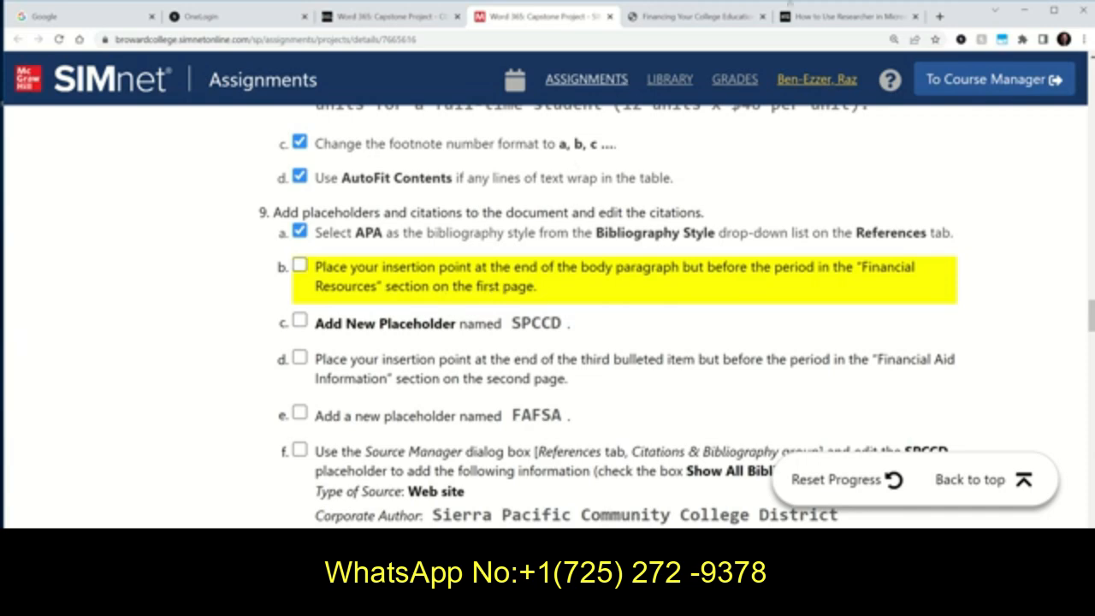
pyautogui.click(727, 18)
pyautogui.scroll(10, 635, 212)
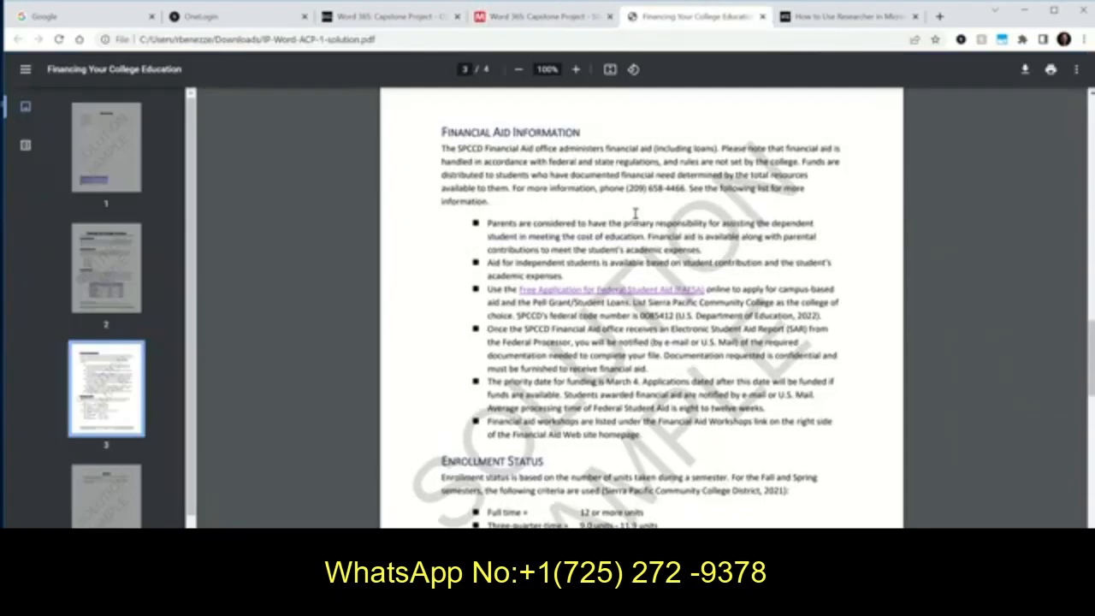
pyautogui.scroll(1, 634, 214)
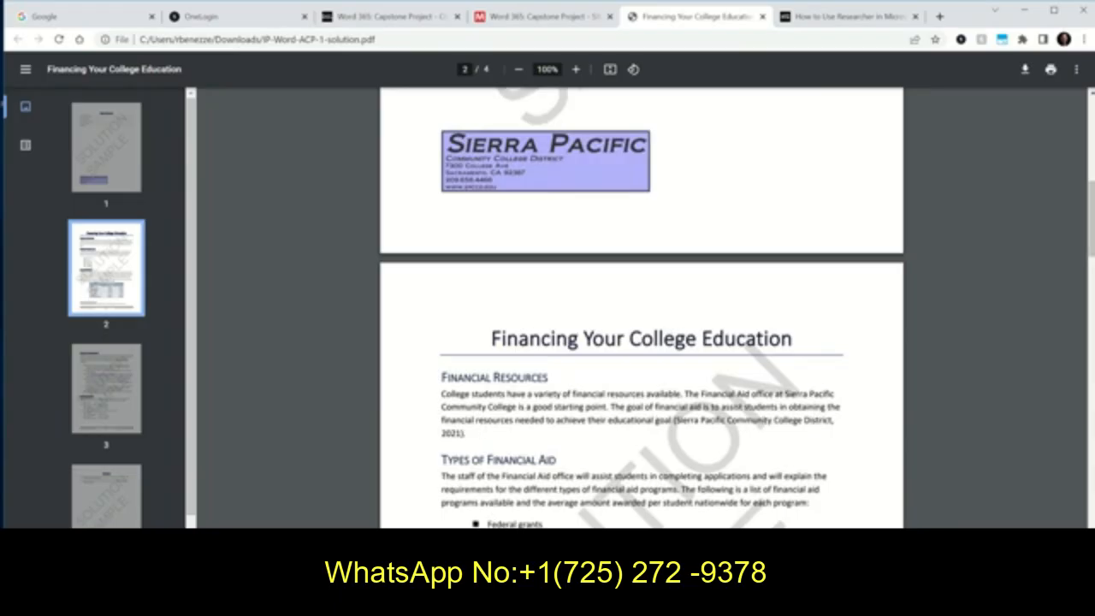
pyautogui.click(492, 603)
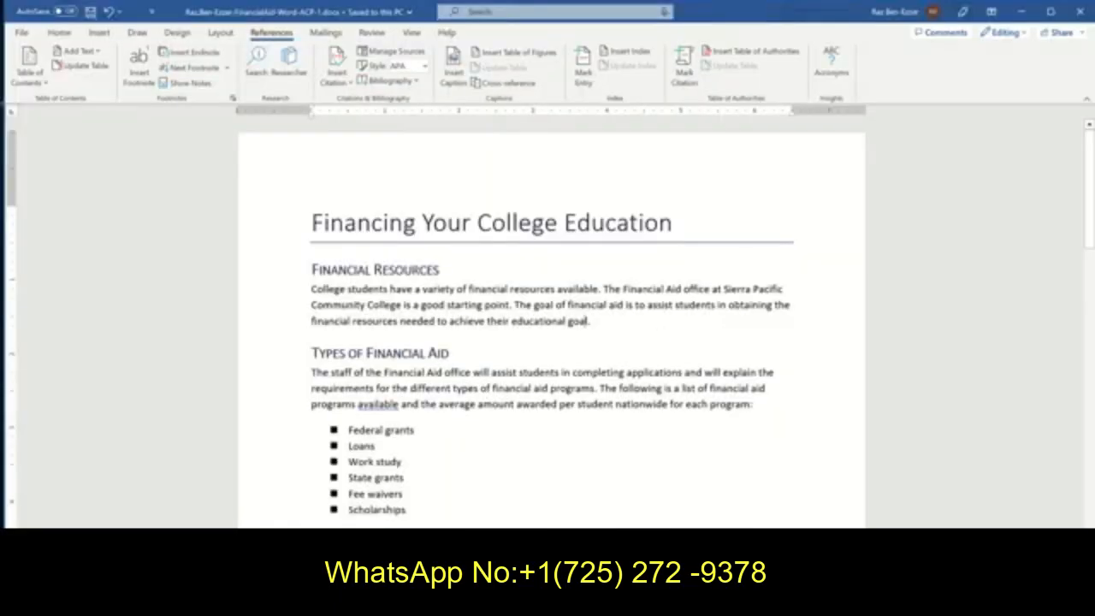
pyautogui.click(589, 321)
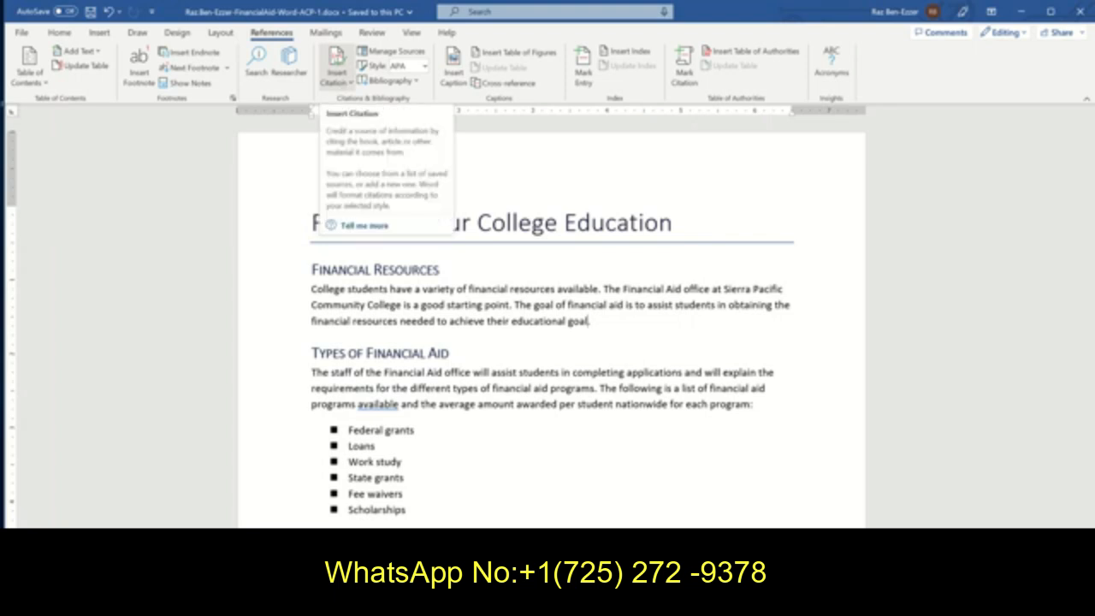
pyautogui.click(341, 70)
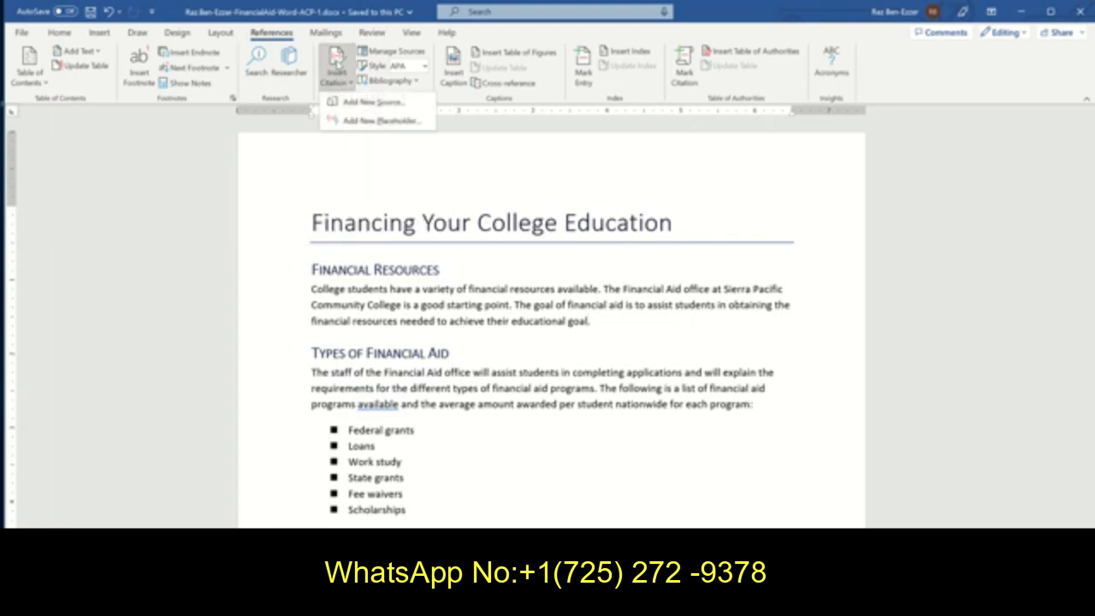
pyautogui.click(354, 103)
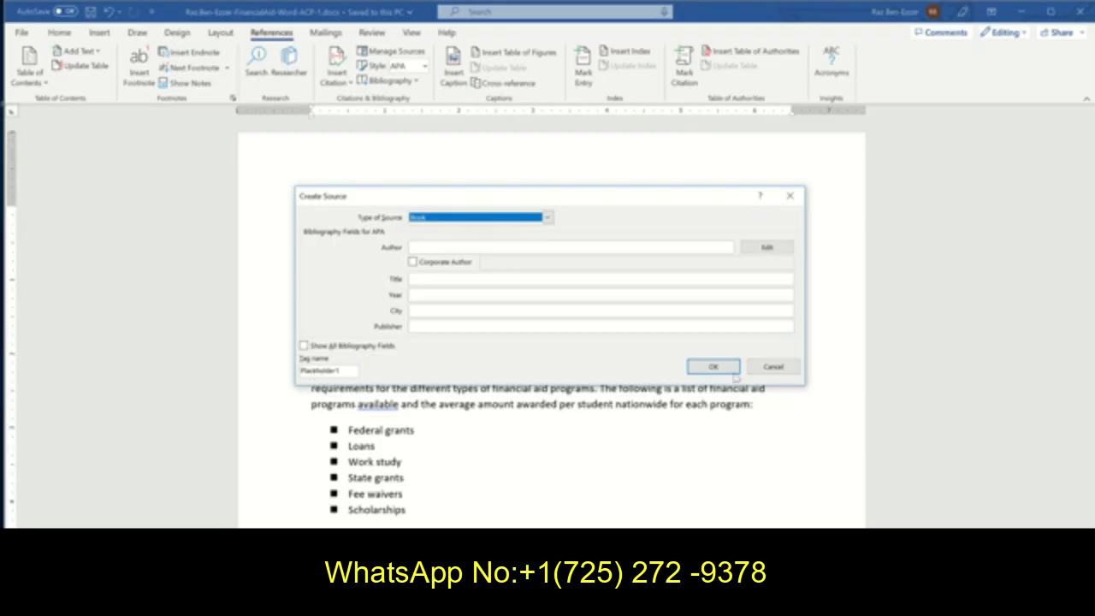
pyautogui.click(774, 367)
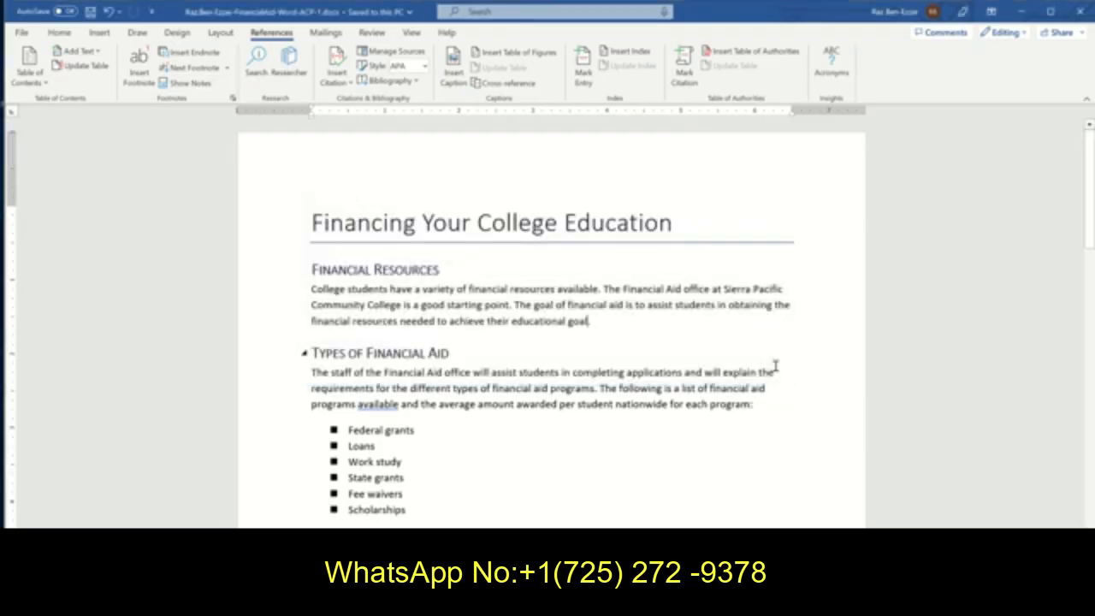
# Insert a citation placeholder named SPCCD, copied from instruction 9c on the SIMnet page, before the final period of the Financial Resources paragraph.
pyautogui.click(349, 82)
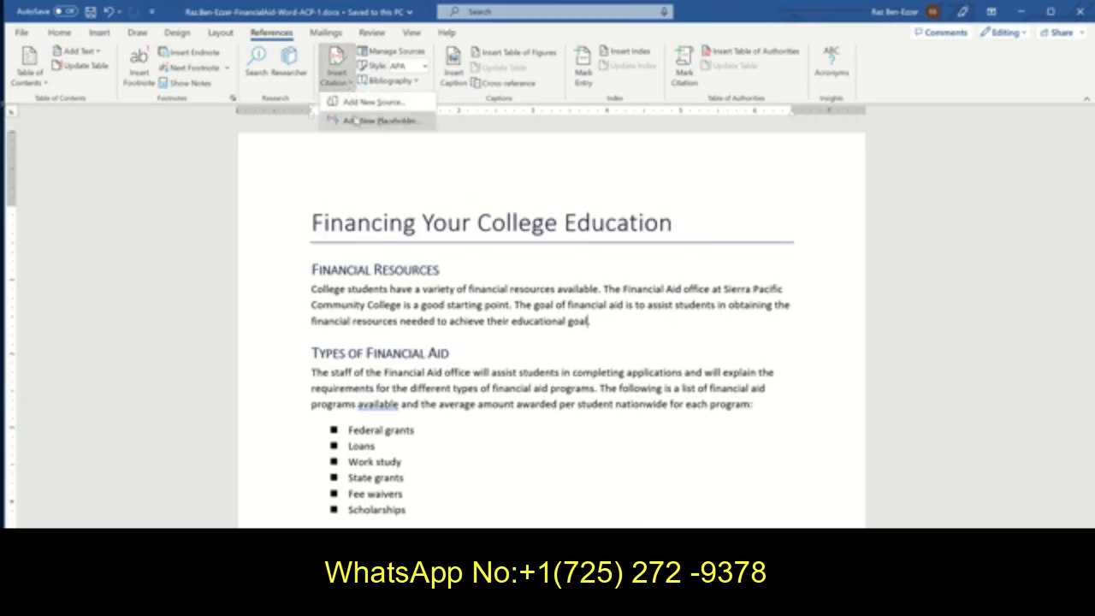
pyautogui.click(360, 121)
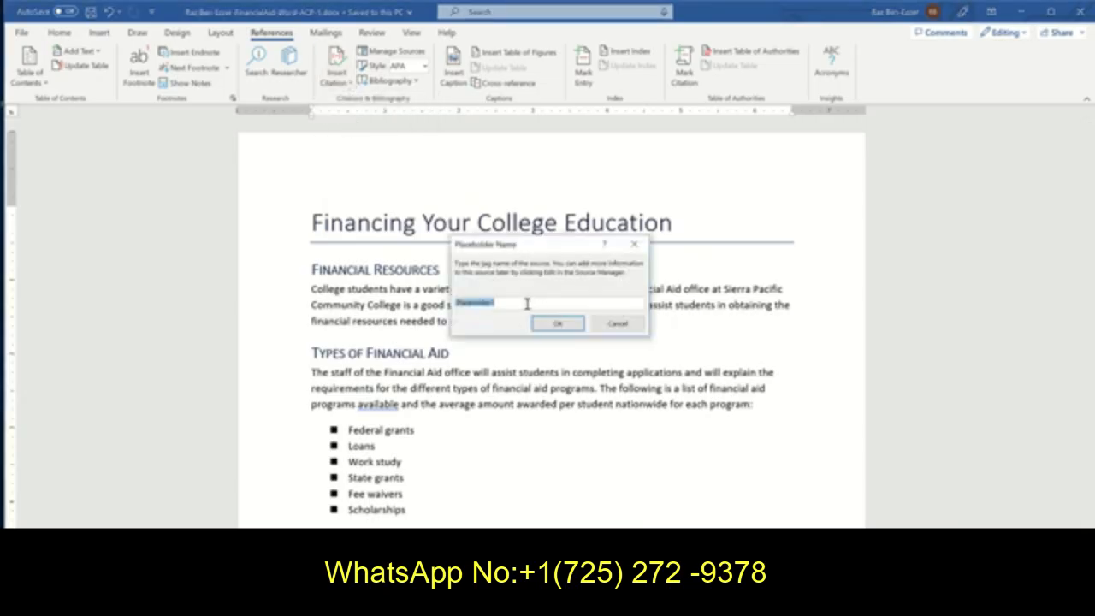
pyautogui.hotkey('alt', 'Tab')
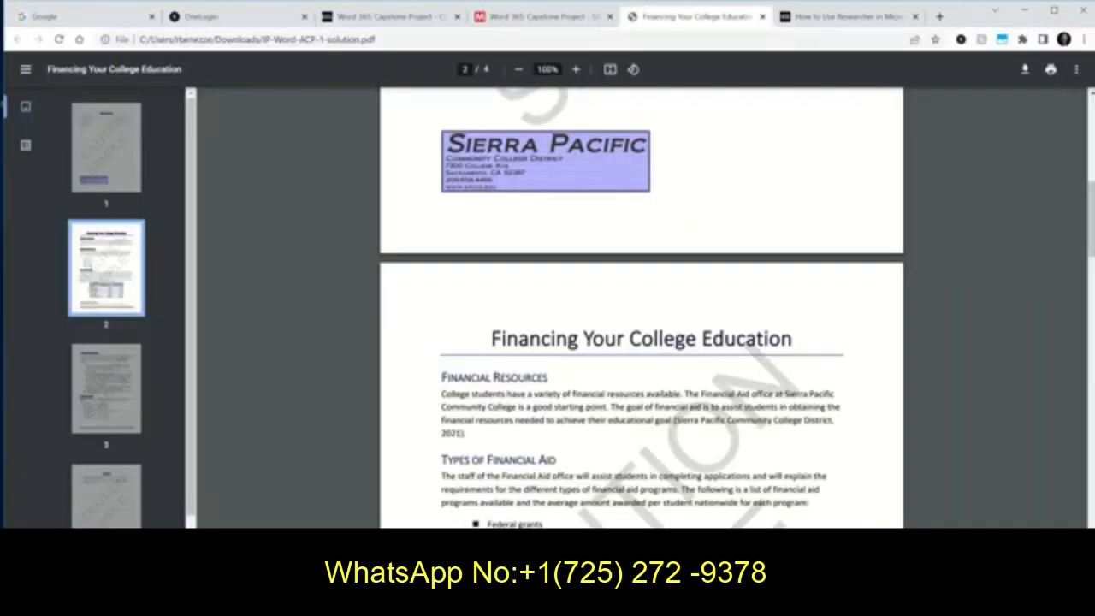
pyautogui.click(539, 17)
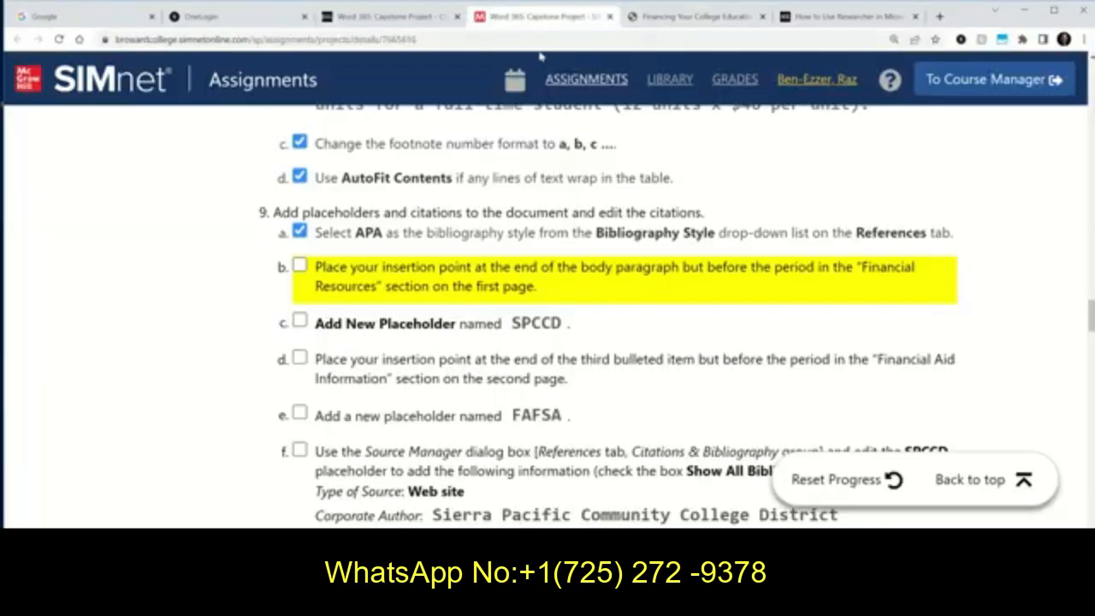
pyautogui.moveTo(511, 324); pyautogui.dragTo(563, 331)
pyautogui.hotkey('ctrl', 'c')
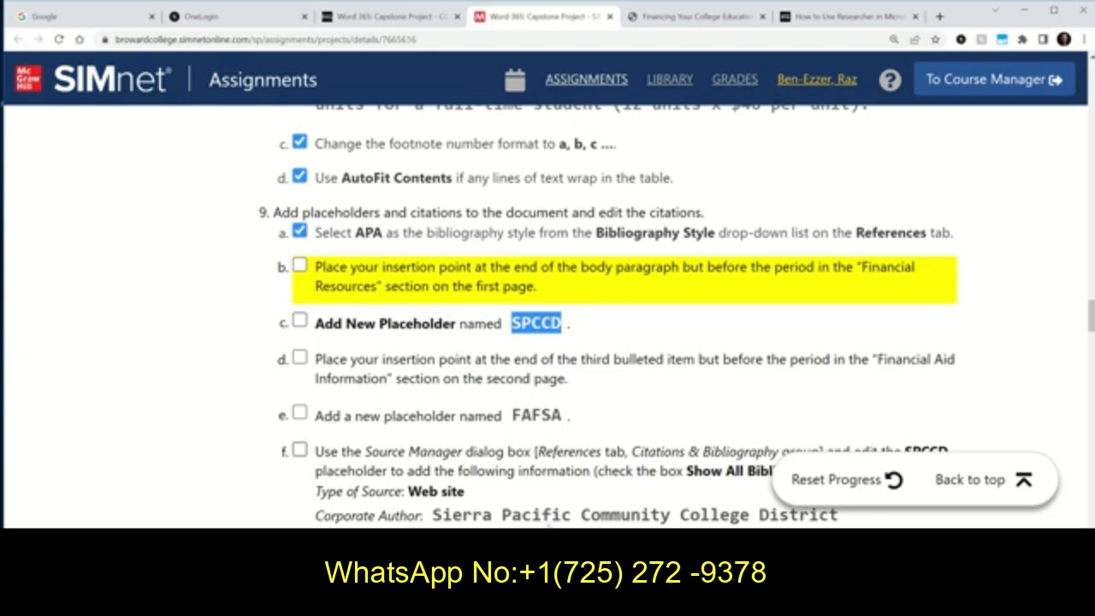
pyautogui.hotkey('alt', 'Tab')
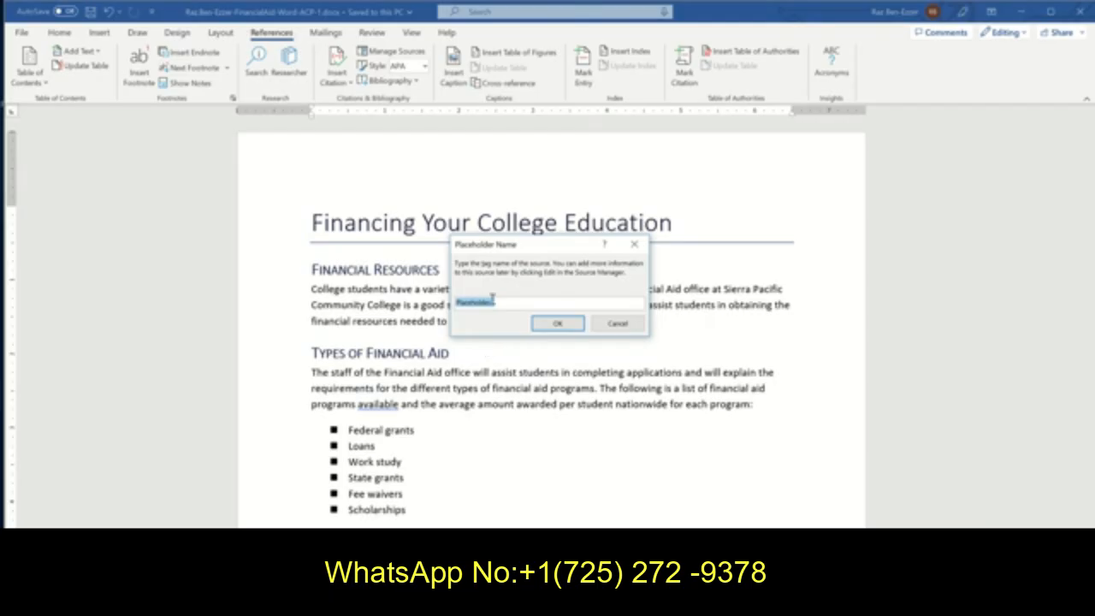
pyautogui.hotkey('ctrl', 'v')
pyautogui.click(554, 324)
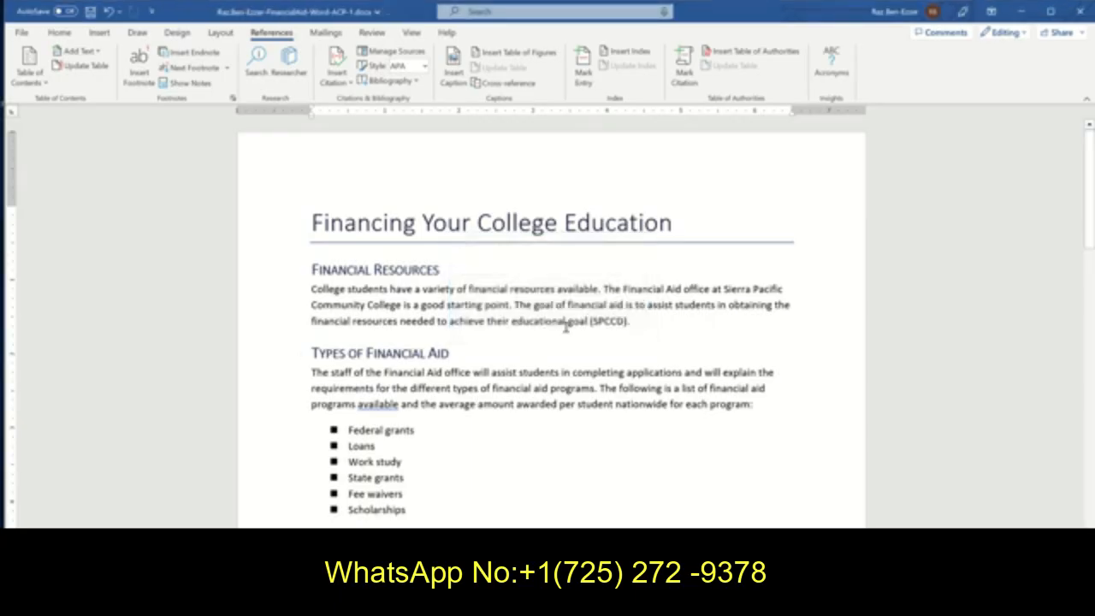
# Select the SPCCD citation to inspect it, and switch to the SIMnet project page to mark instruction 9c as completed.
pyautogui.click(600, 321)
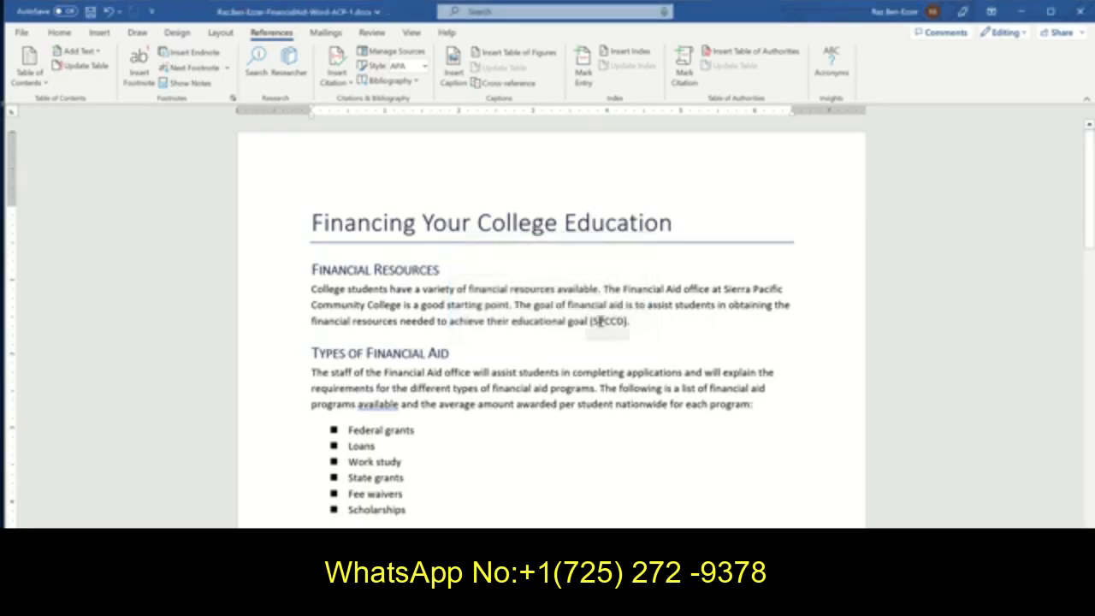
pyautogui.click(600, 321)
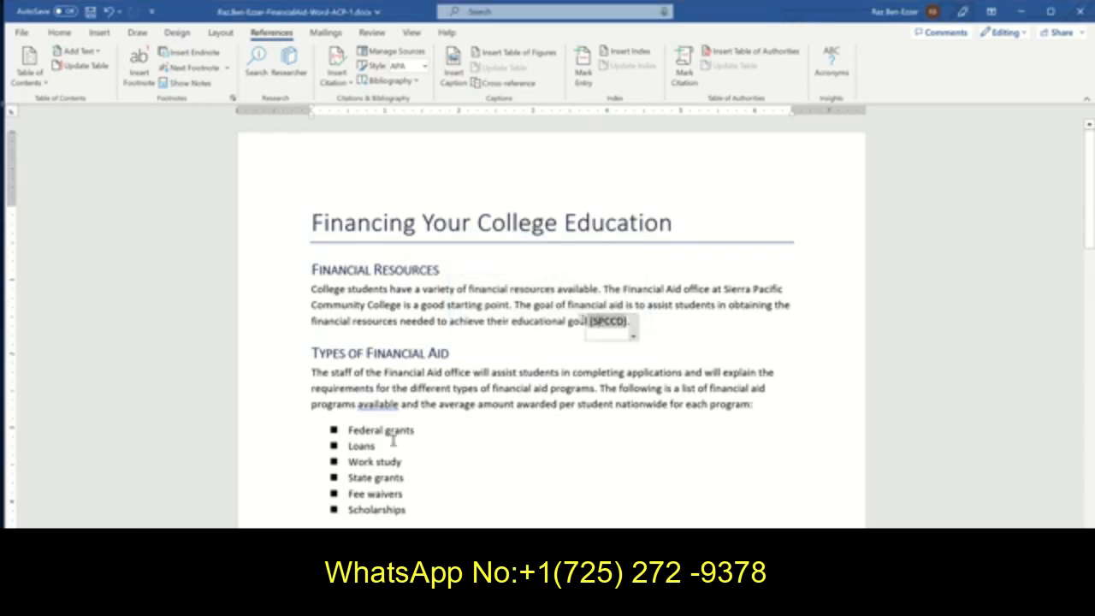
pyautogui.click(392, 600)
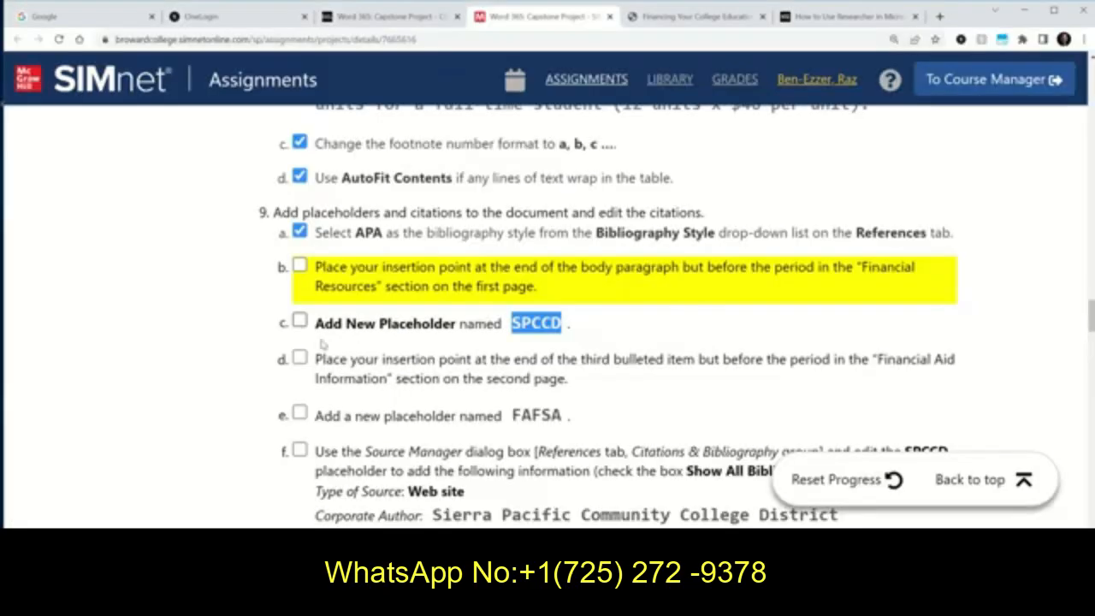
pyautogui.click(298, 322)
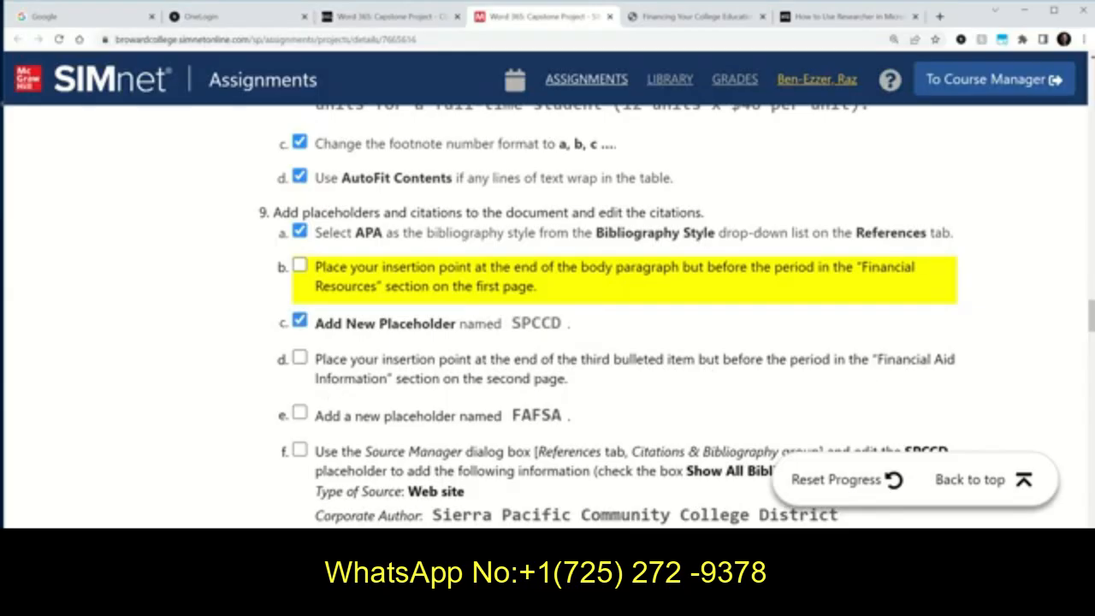
# In the Word document, place the insertion point before the final period of the third bulleted item under Financial Aid Information.
pyautogui.hotkey('alt', 'Tab')
pyautogui.scroll(-5, 469, 442)
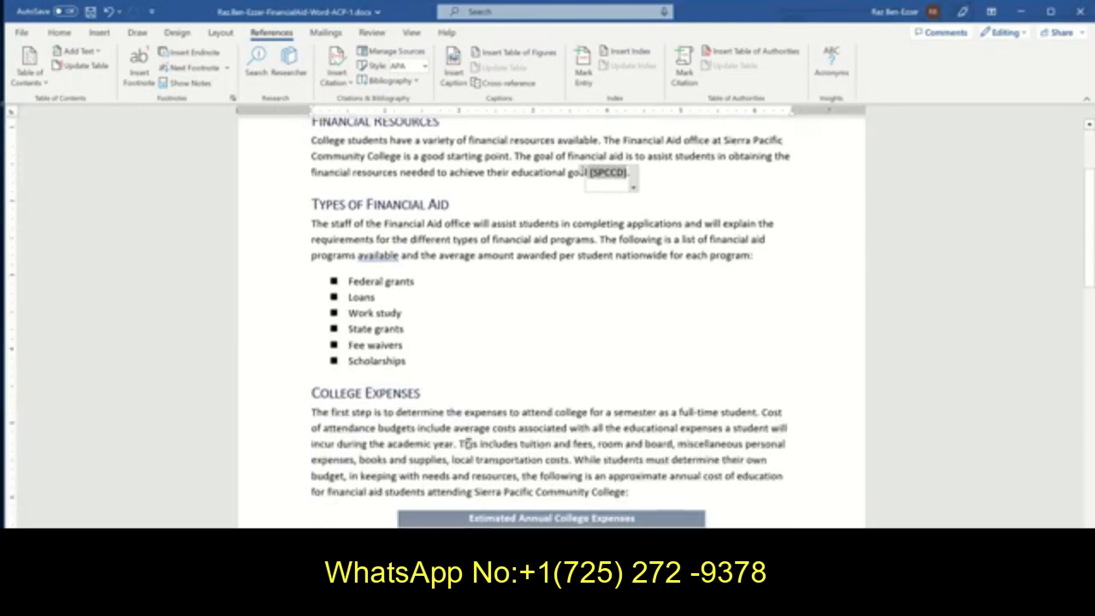
pyautogui.scroll(-10, 469, 442)
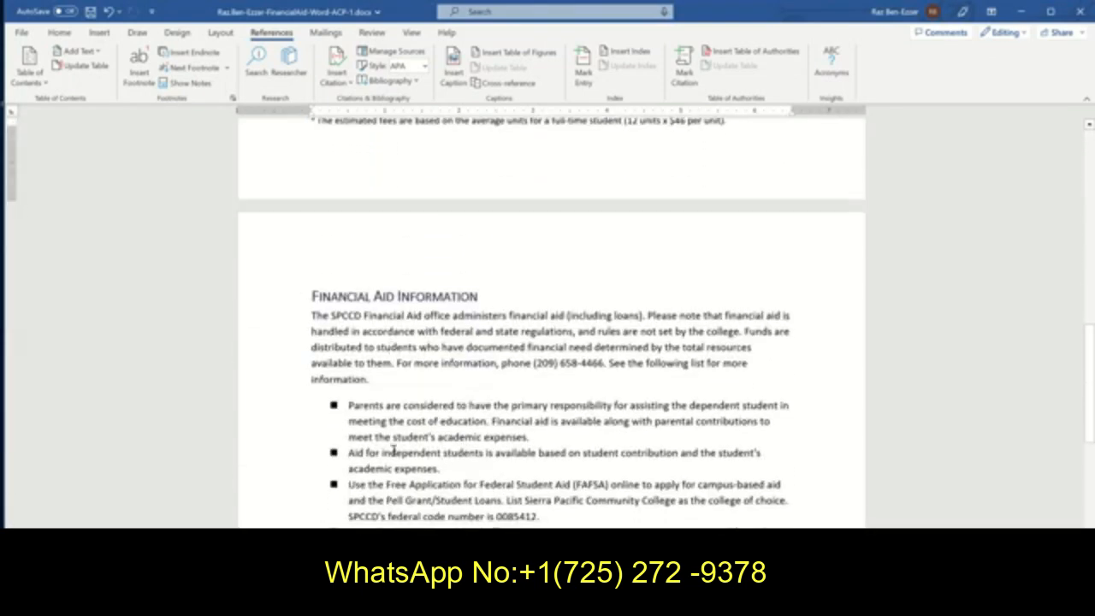
pyautogui.scroll(-3, 416, 453)
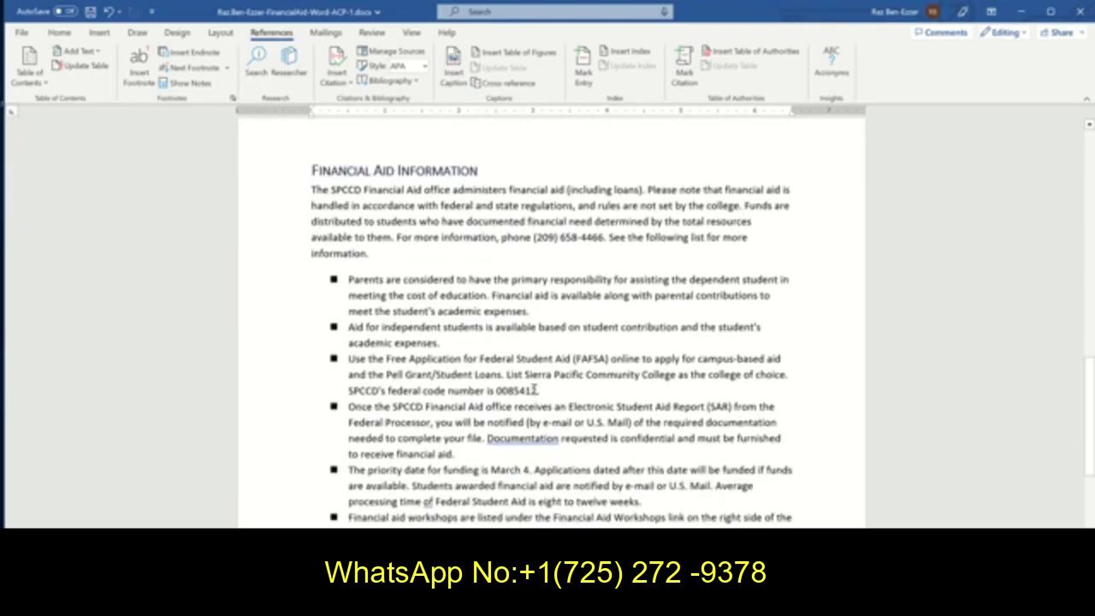
pyautogui.click(534, 389)
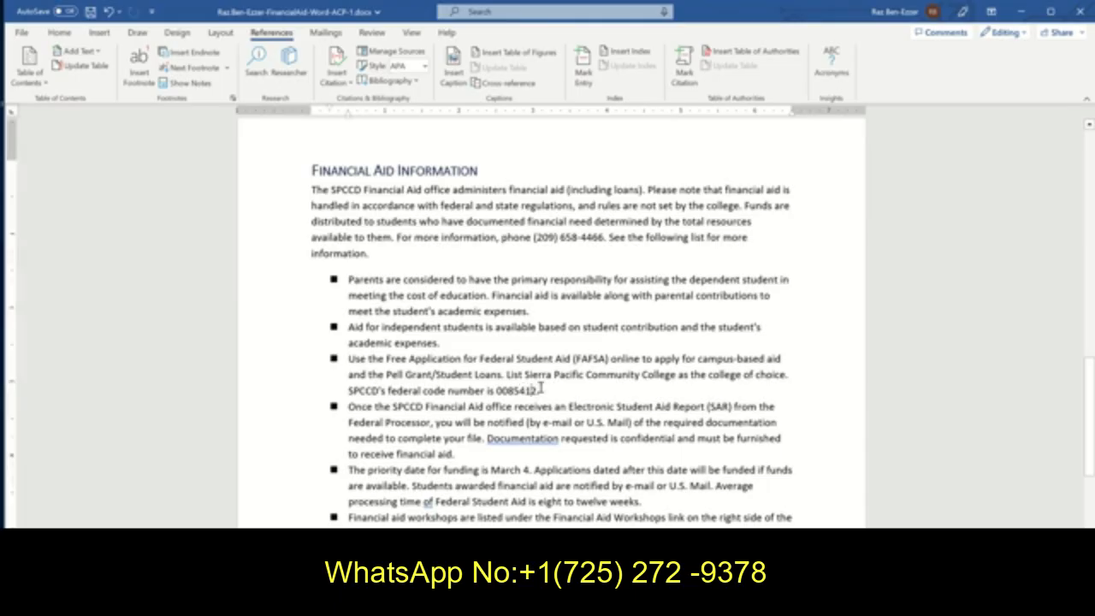
pyautogui.click(538, 391)
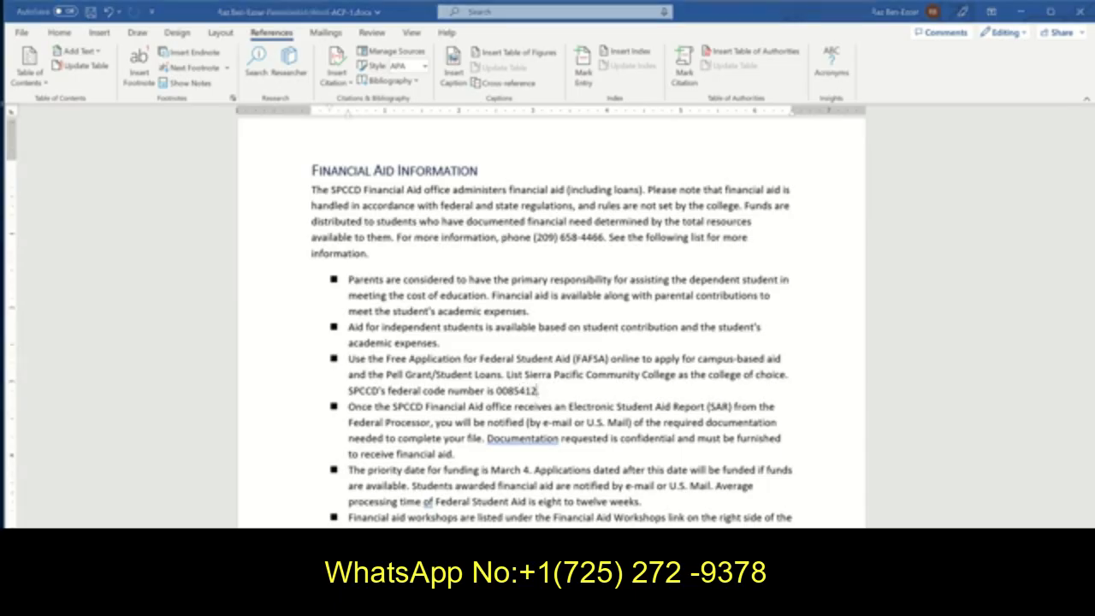
# Switch to the sample solution PDF and check the citation in the third bullet under Financial Aid Information.
pyautogui.hotkey('alt', 'Tab')
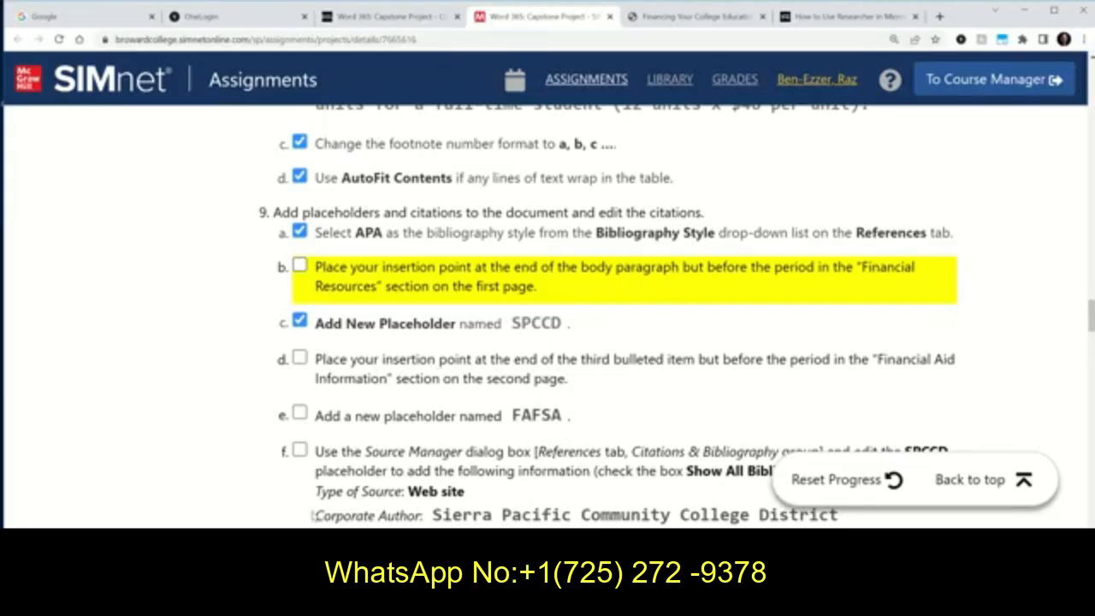
pyautogui.click(710, 30)
pyautogui.scroll(-2, 569, 329)
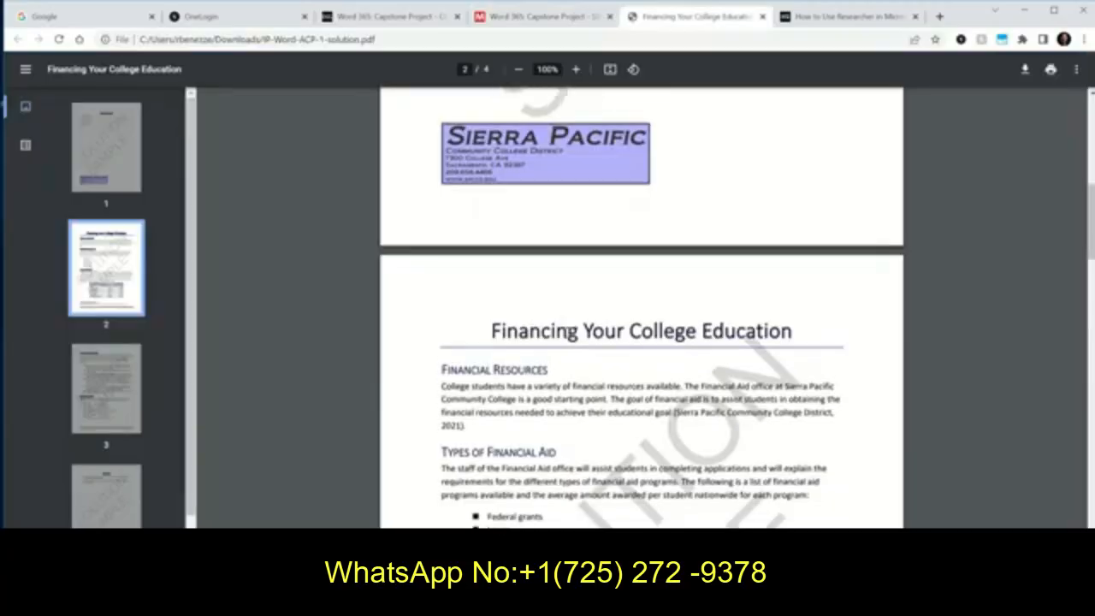
pyautogui.scroll(-6, 569, 329)
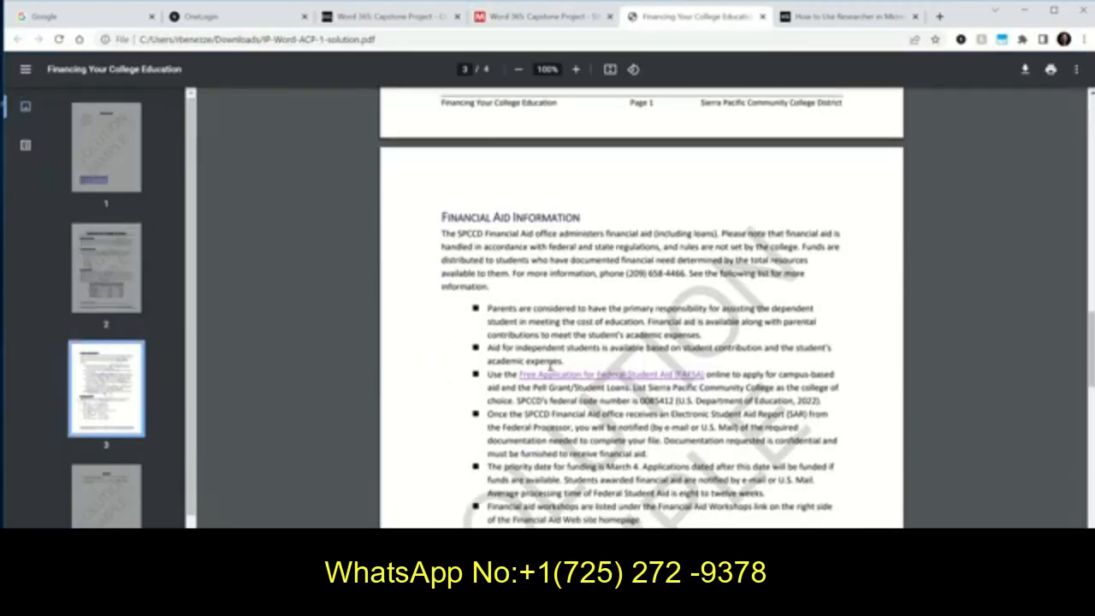
pyautogui.scroll(-2, 490, 348)
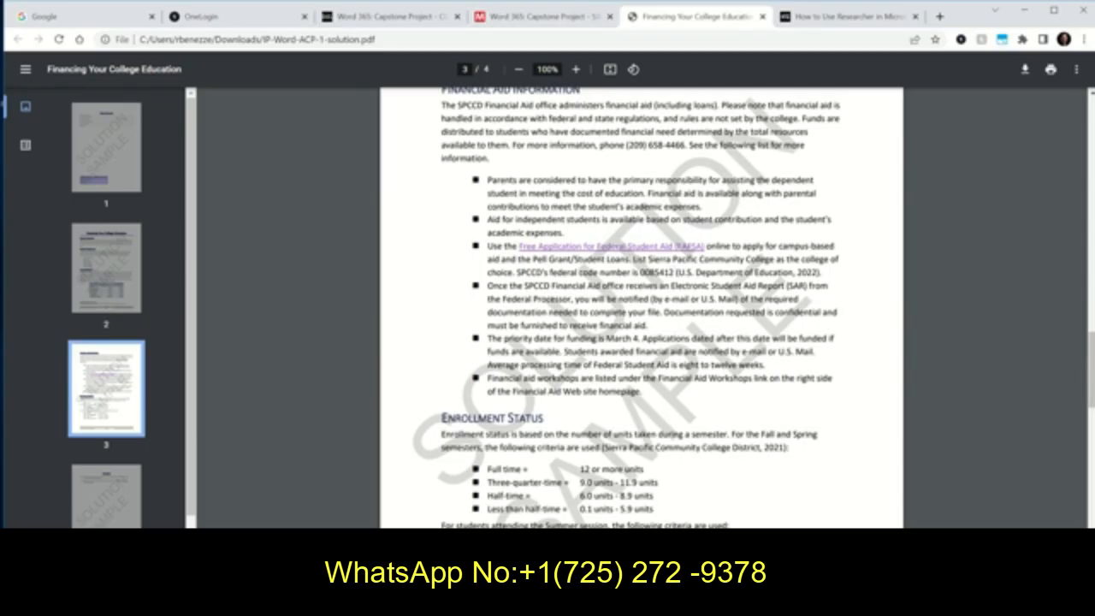
# Return to the Word document and insert a citation placeholder named FAFSA before the final period of the third Financial Aid Information bullet.
pyautogui.click(530, 599)
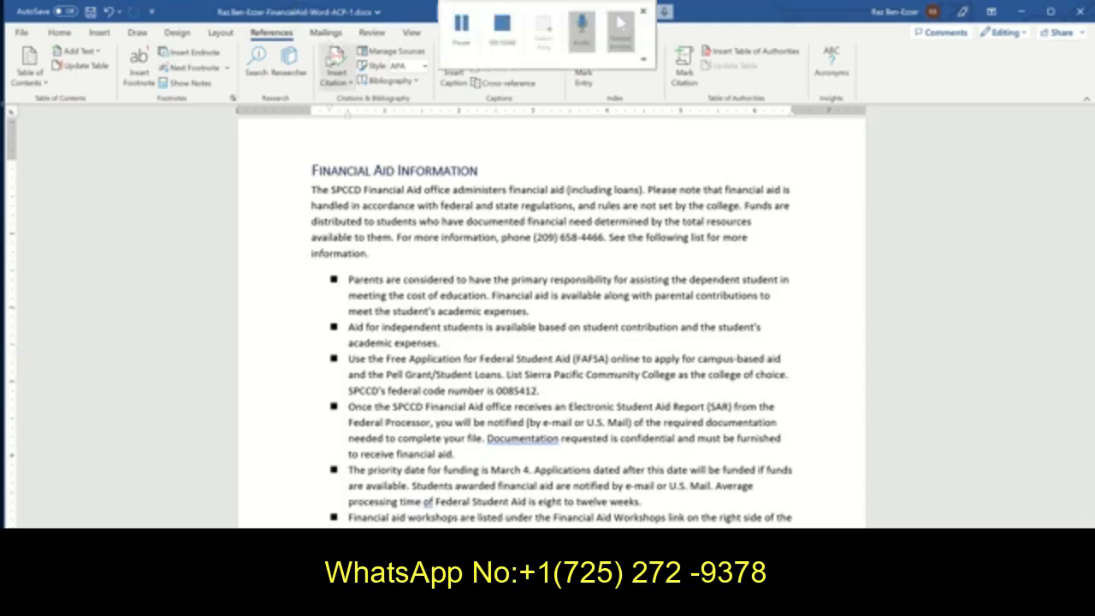
pyautogui.click(337, 75)
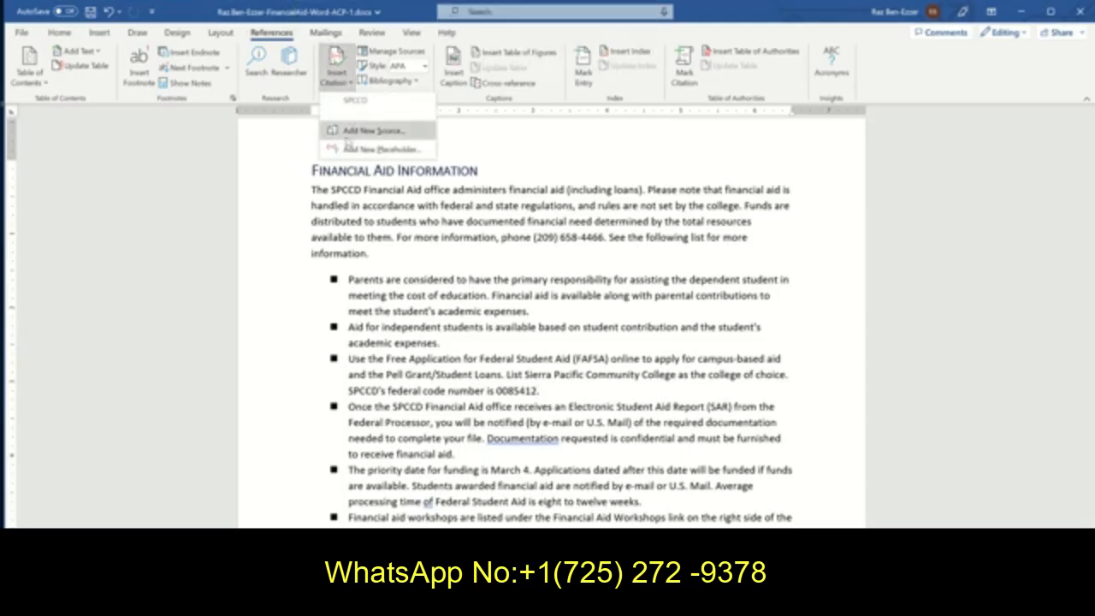
pyautogui.click(346, 137)
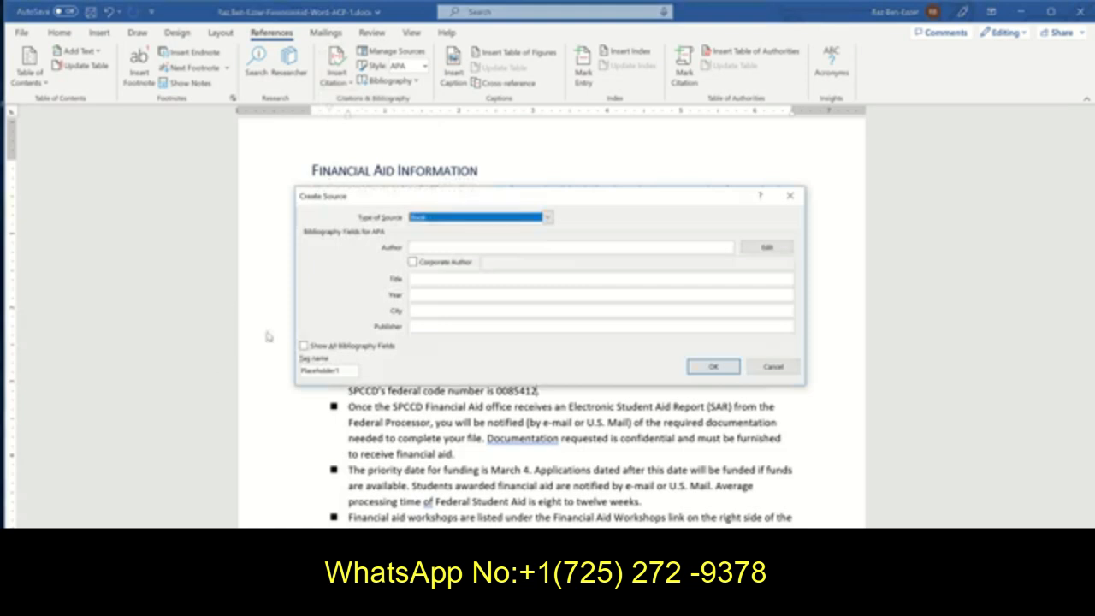
pyautogui.doubleClick(334, 369)
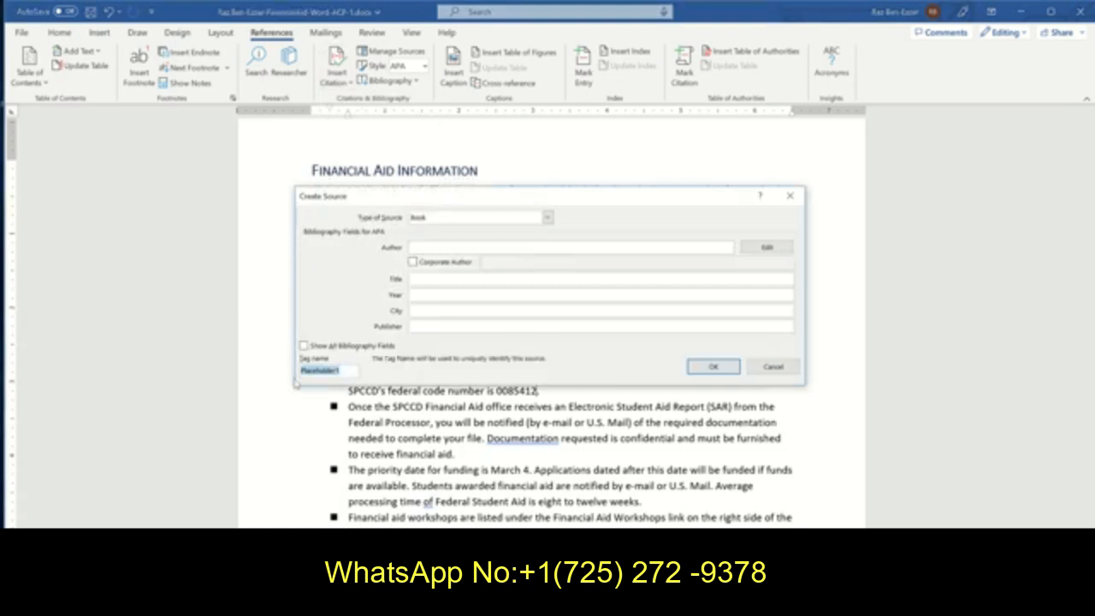
pyautogui.write('X')
pyautogui.click(713, 367)
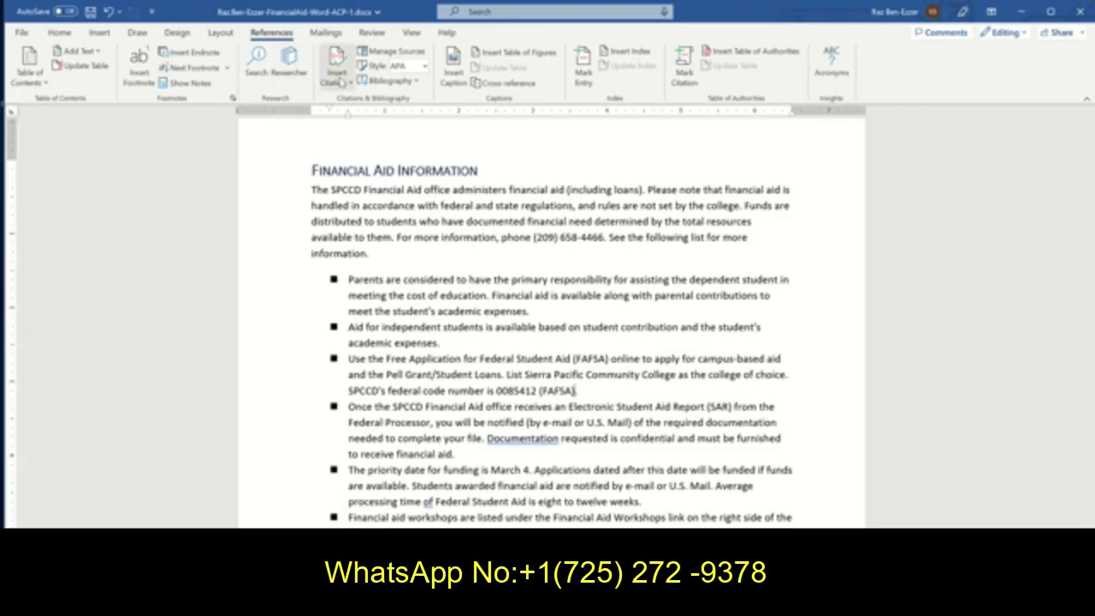
pyautogui.click(342, 79)
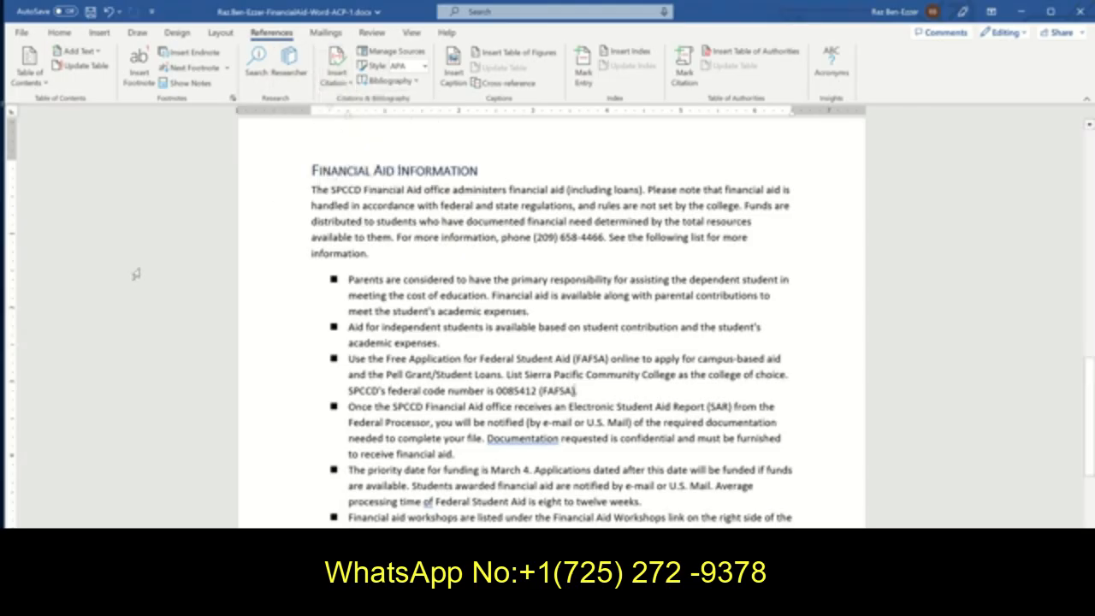
# Save the document and mark items 9d and 9e as done in the SIMnet assignment instructions in the browser.
pyautogui.hotkey('ctrl', 's')
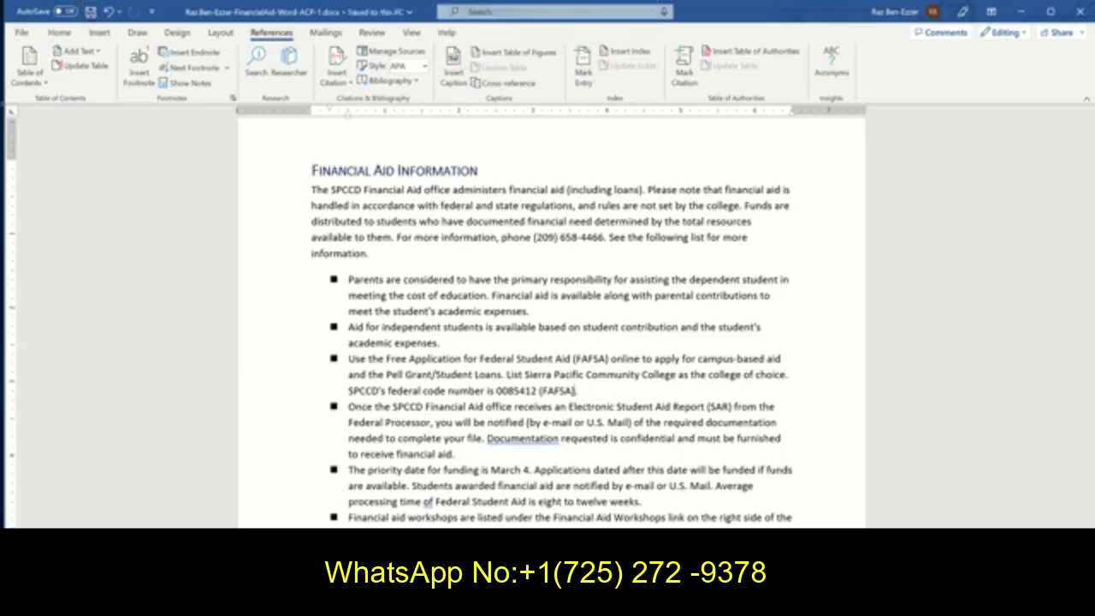
pyautogui.hotkey('alt', 'Tab')
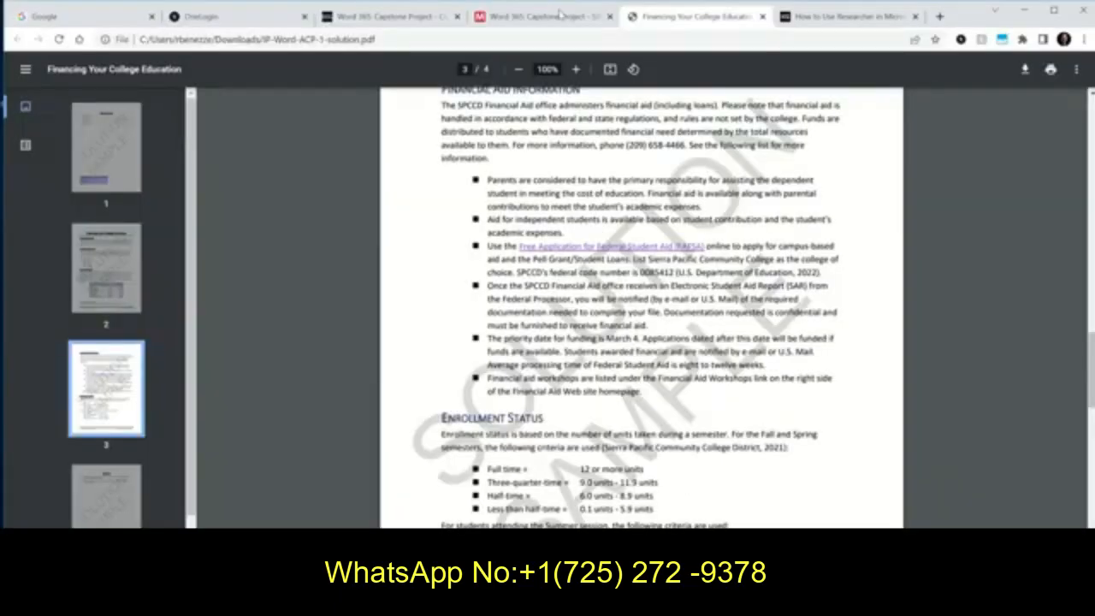
pyautogui.click(561, 16)
pyautogui.click(301, 359)
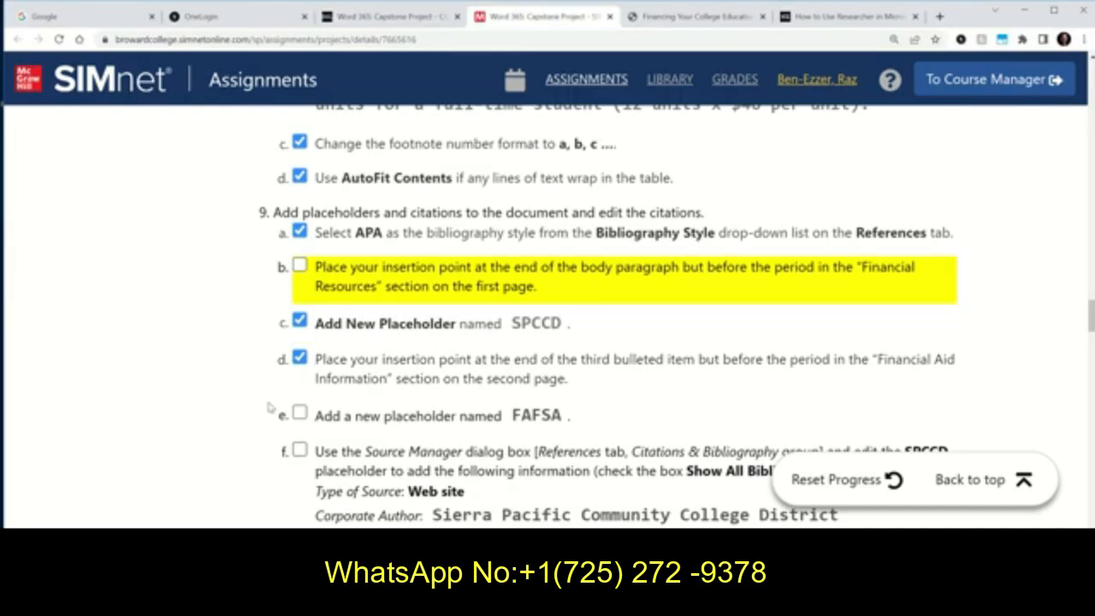
pyautogui.click(299, 413)
# Read item 9f on editing the SPCCD placeholder in the assignment instructions and return to the Word document.
pyautogui.scroll(-3, 222, 417)
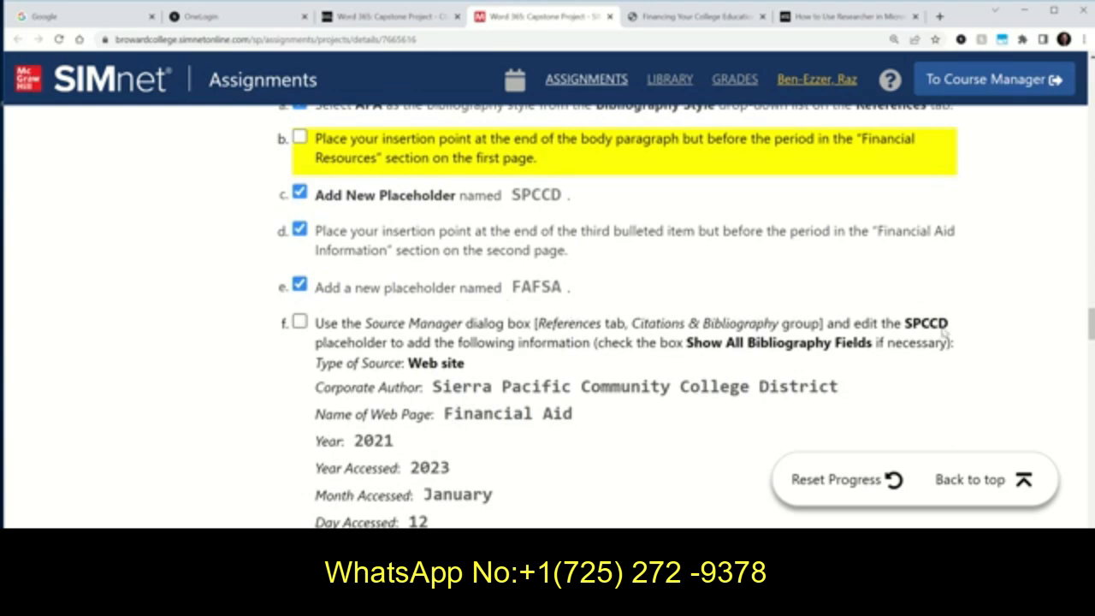
pyautogui.scroll(-1, 937, 329)
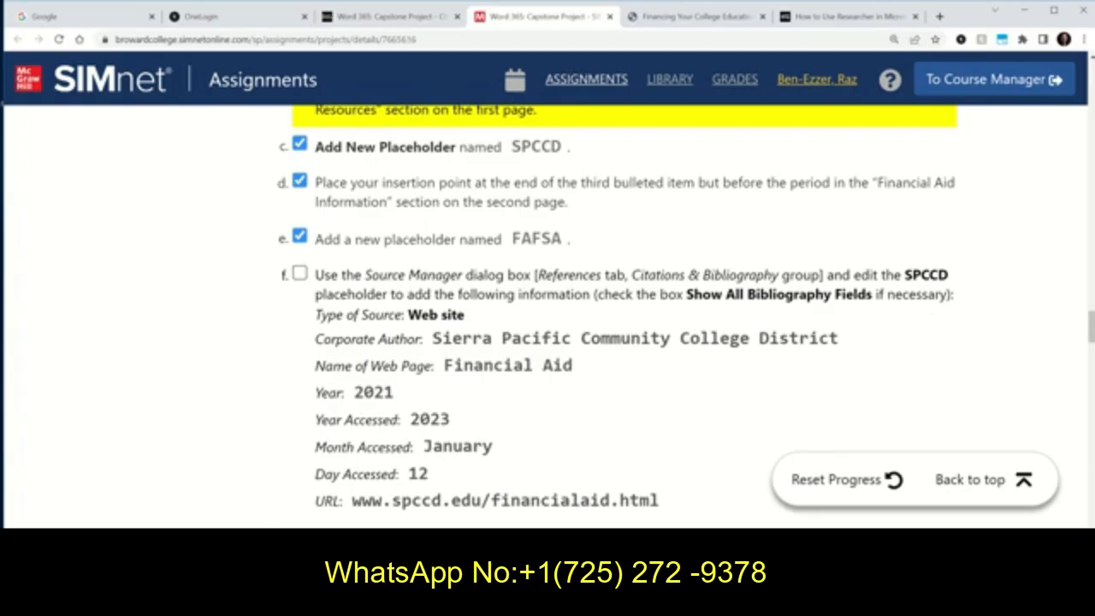
pyautogui.moveTo(493, 604)
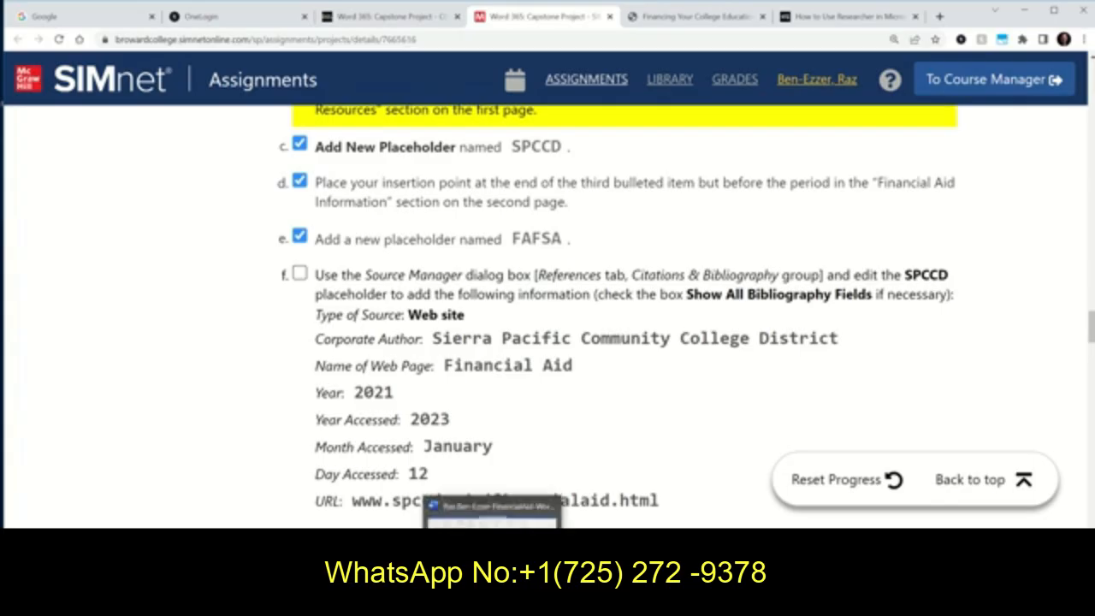
pyautogui.click(493, 552)
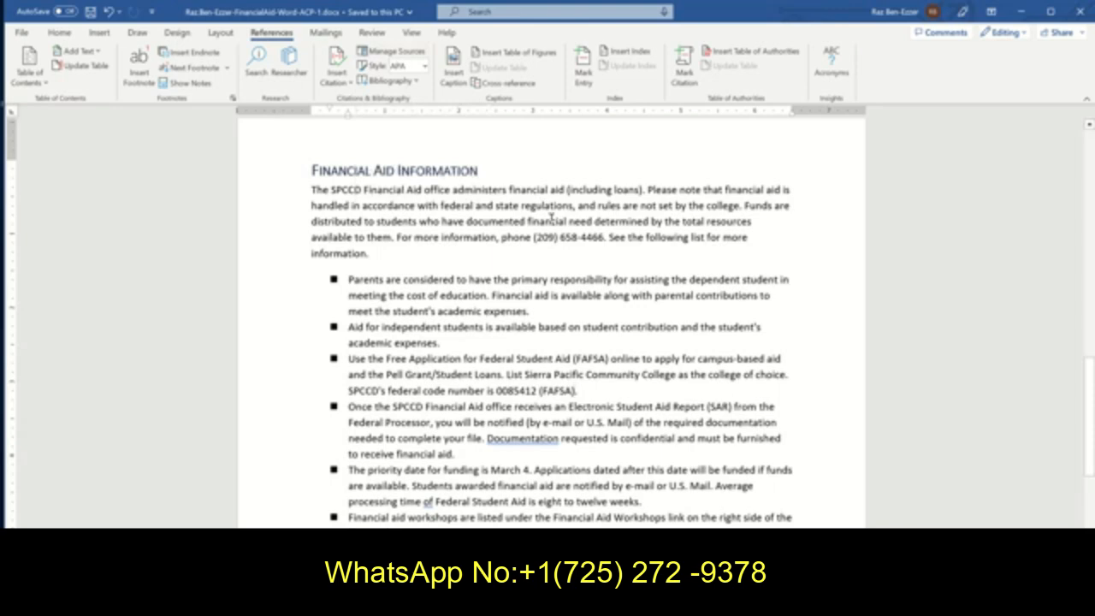
pyautogui.scroll(10, 650, 226)
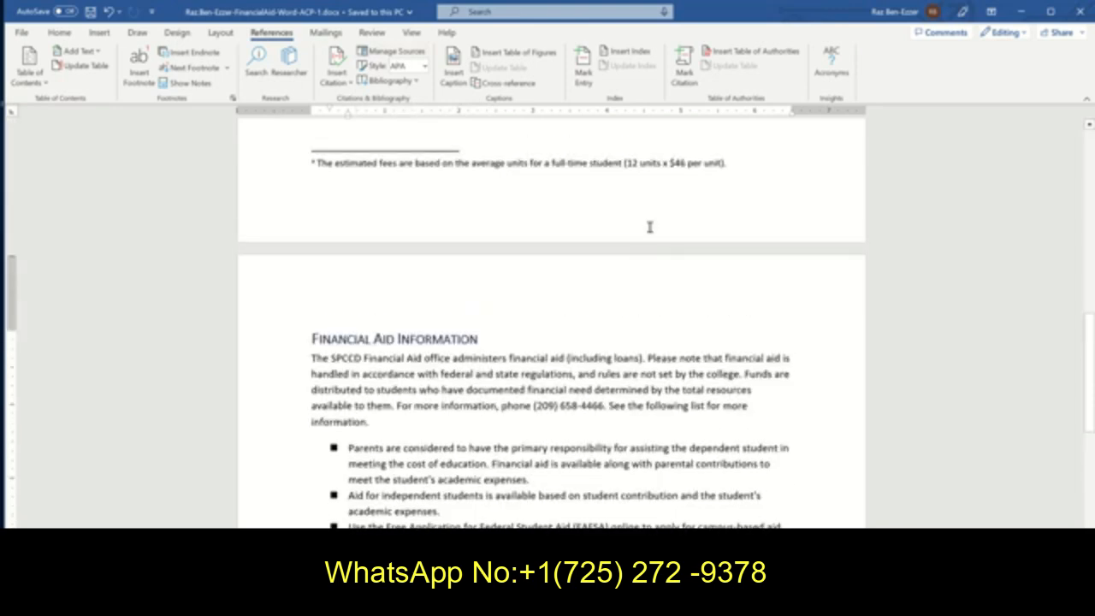
pyautogui.scroll(3, 651, 226)
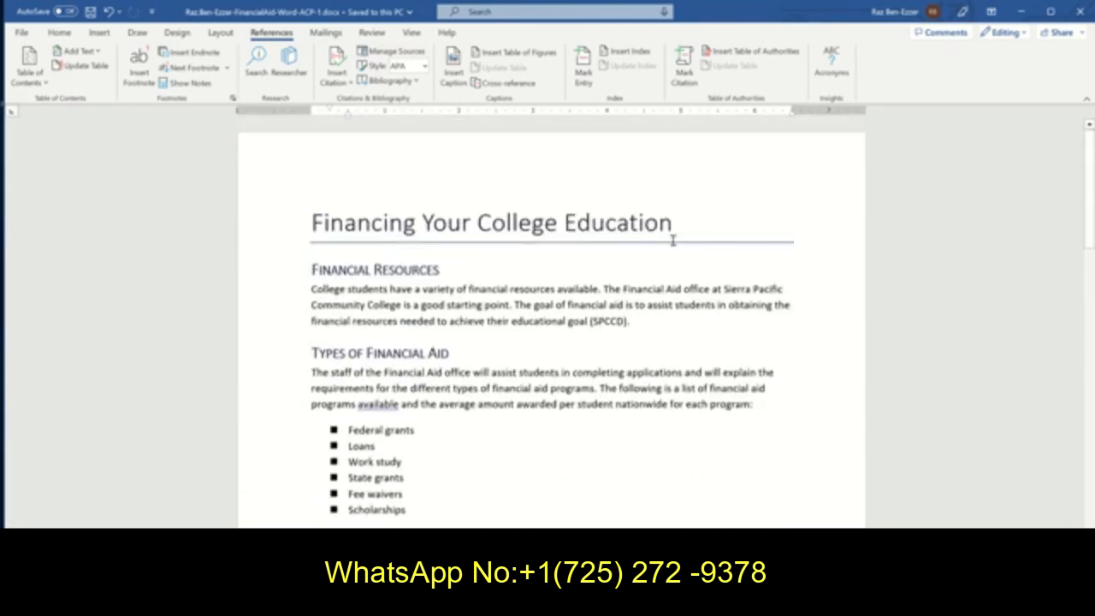
pyautogui.scroll(-1, 668, 362)
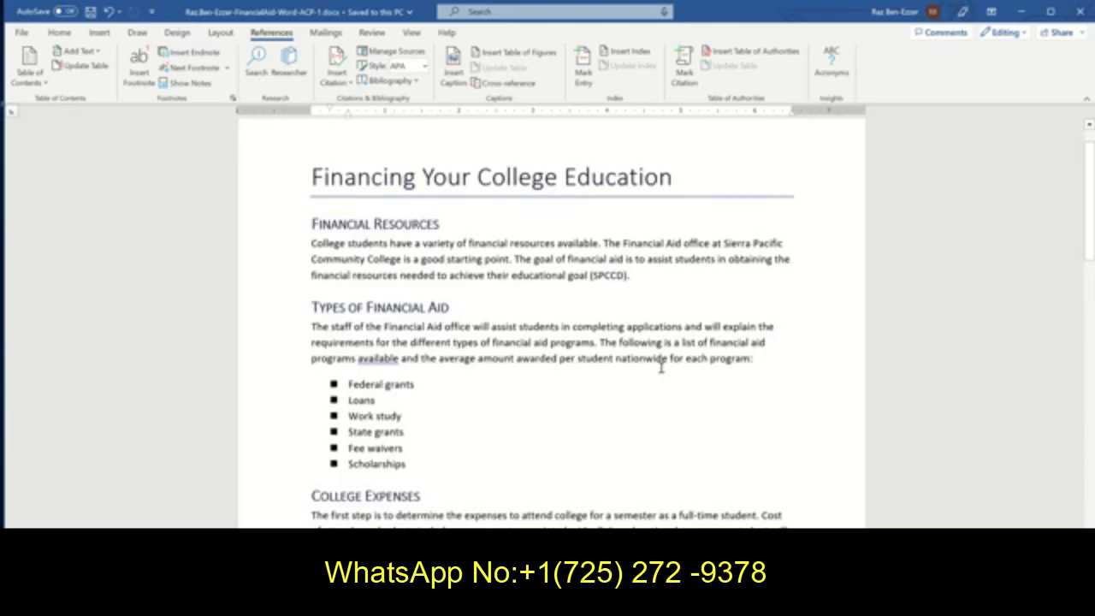
pyautogui.click(612, 275)
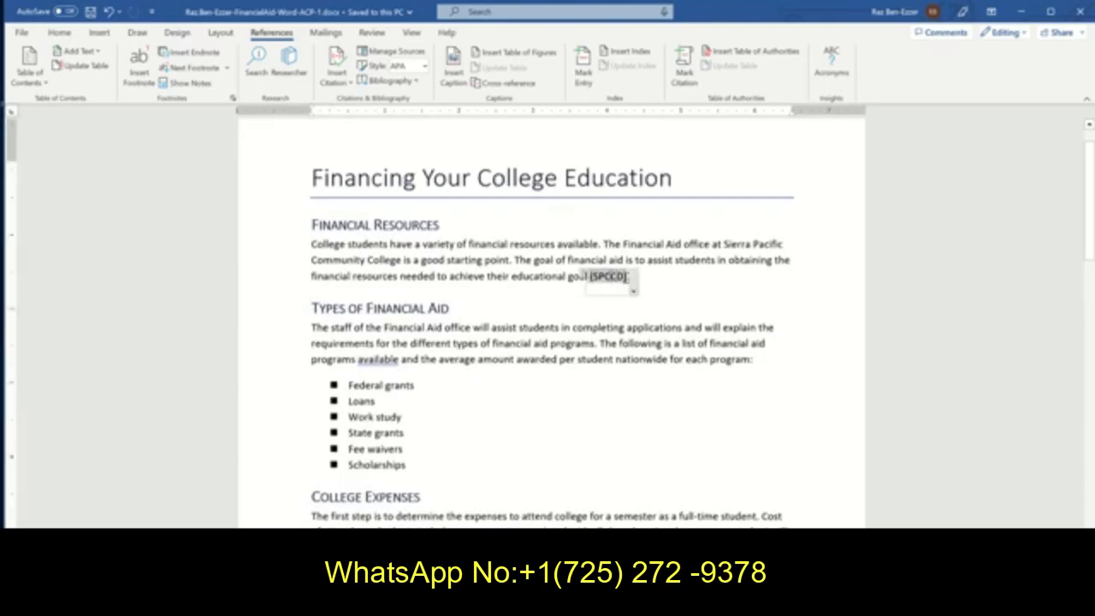
pyautogui.click(634, 292)
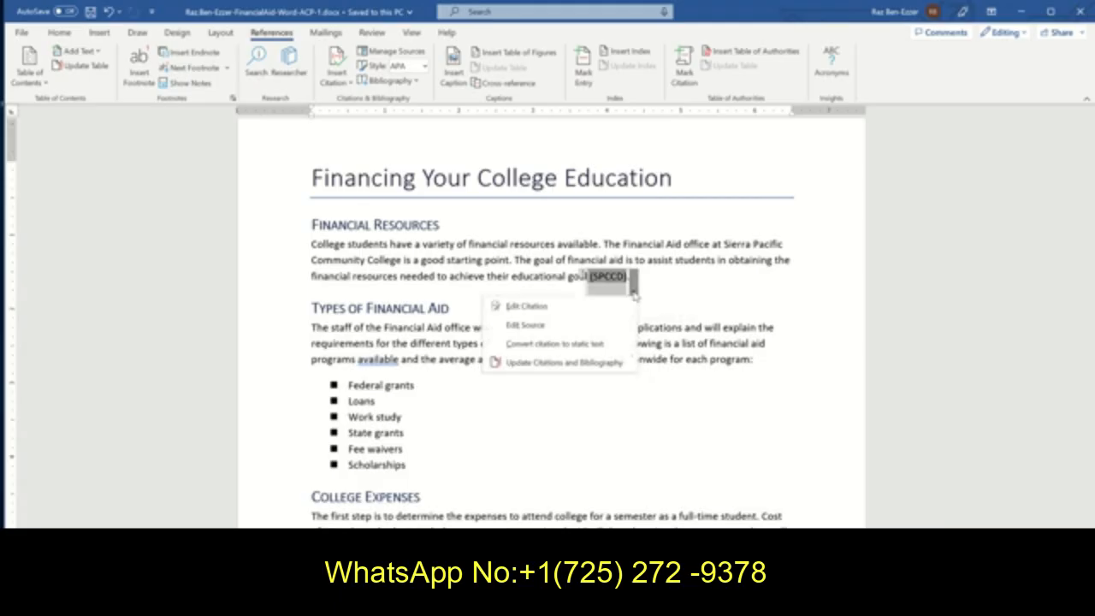
pyautogui.click(569, 310)
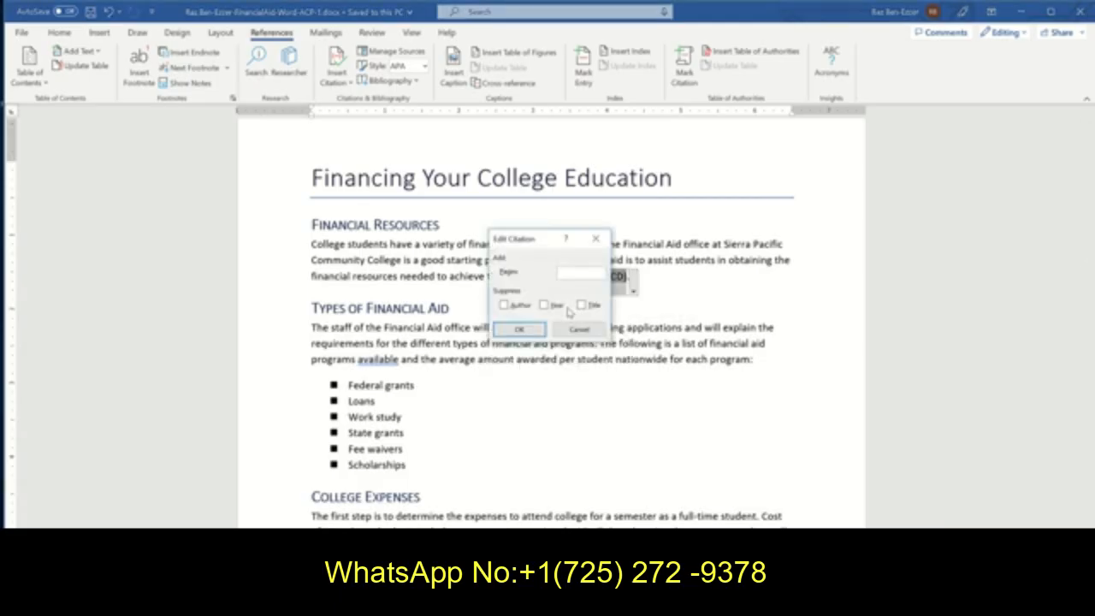
pyautogui.click(583, 330)
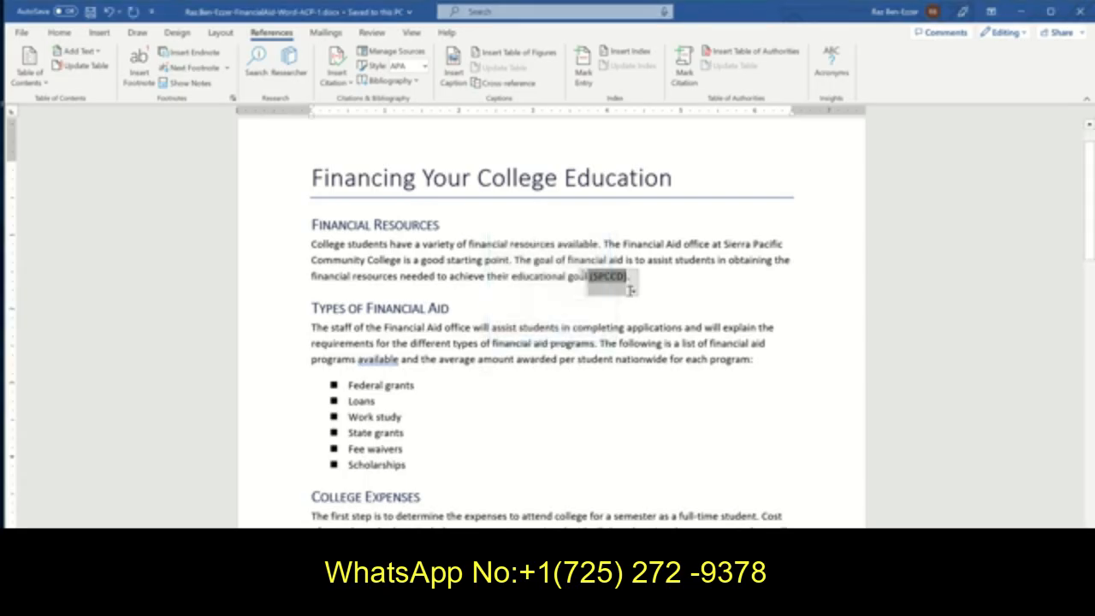
pyautogui.click(634, 292)
pyautogui.click(582, 325)
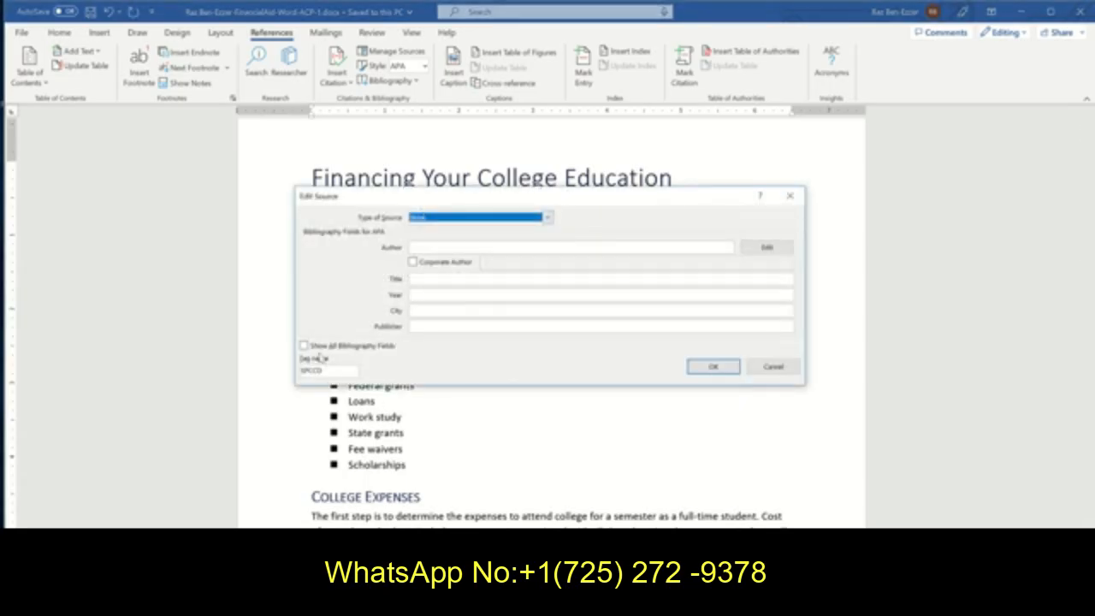
pyautogui.click(306, 345)
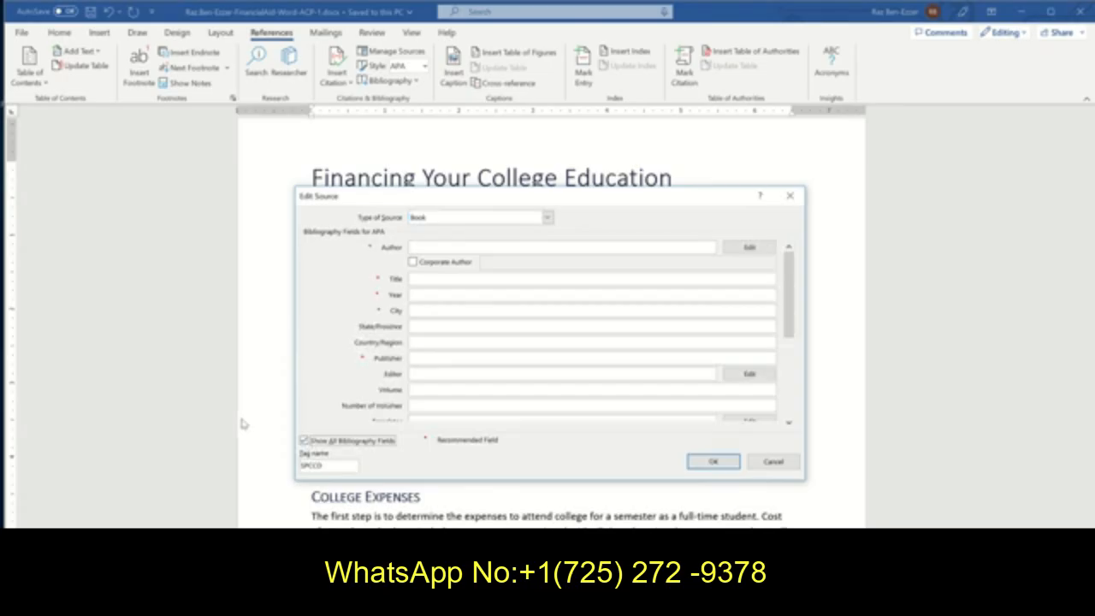
pyautogui.click(772, 462)
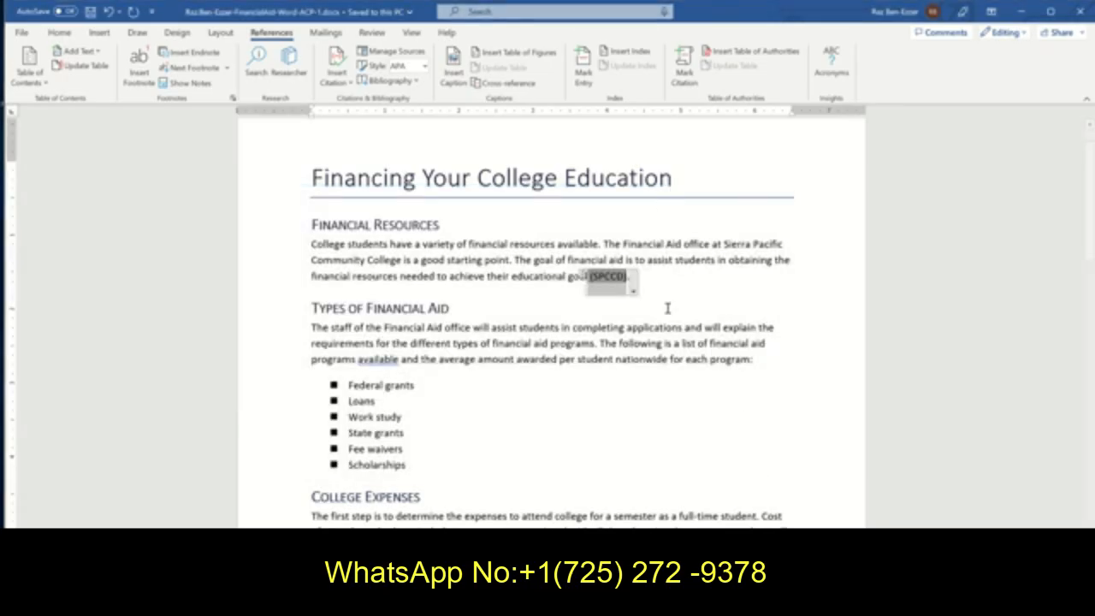
pyautogui.click(684, 283)
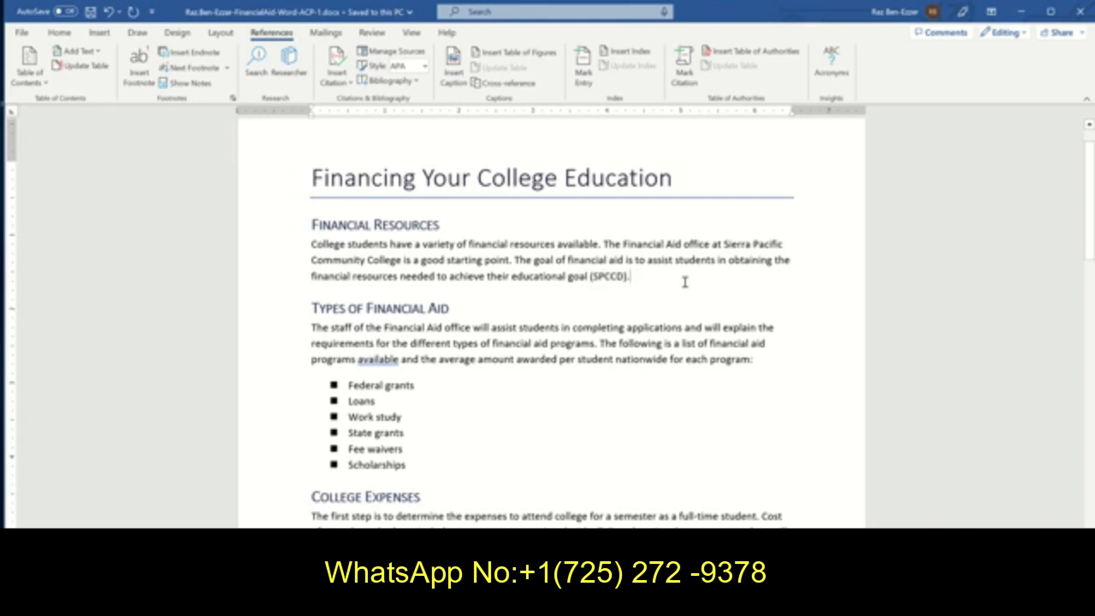
# Open the SPCCD placeholder from the Source Manager's current list for editing and show all bibliography fields.
pyautogui.click(362, 53)
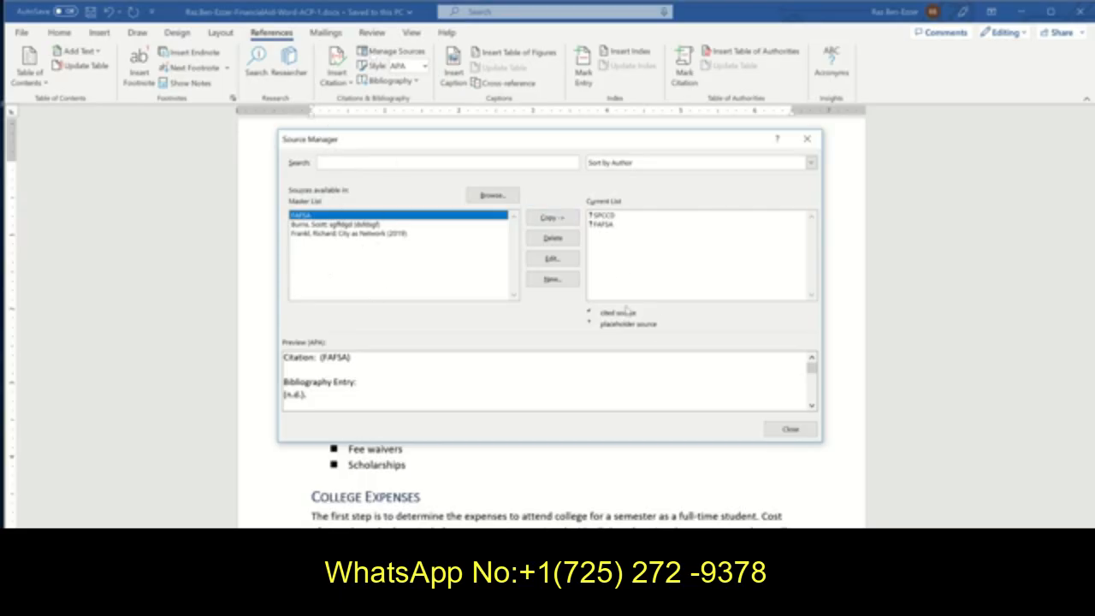
pyautogui.click(603, 215)
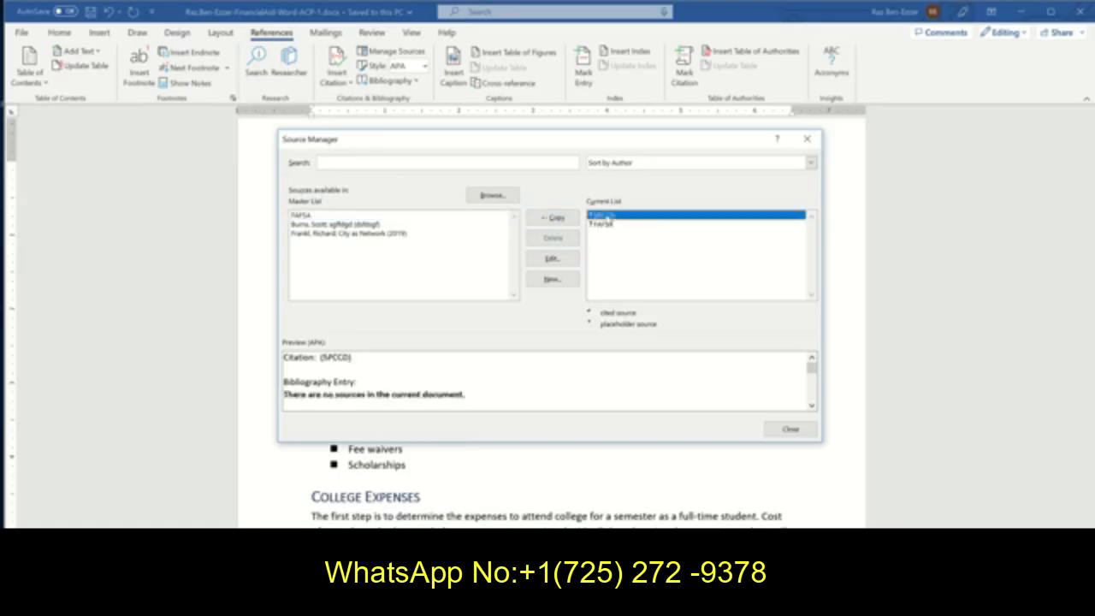
pyautogui.click(551, 260)
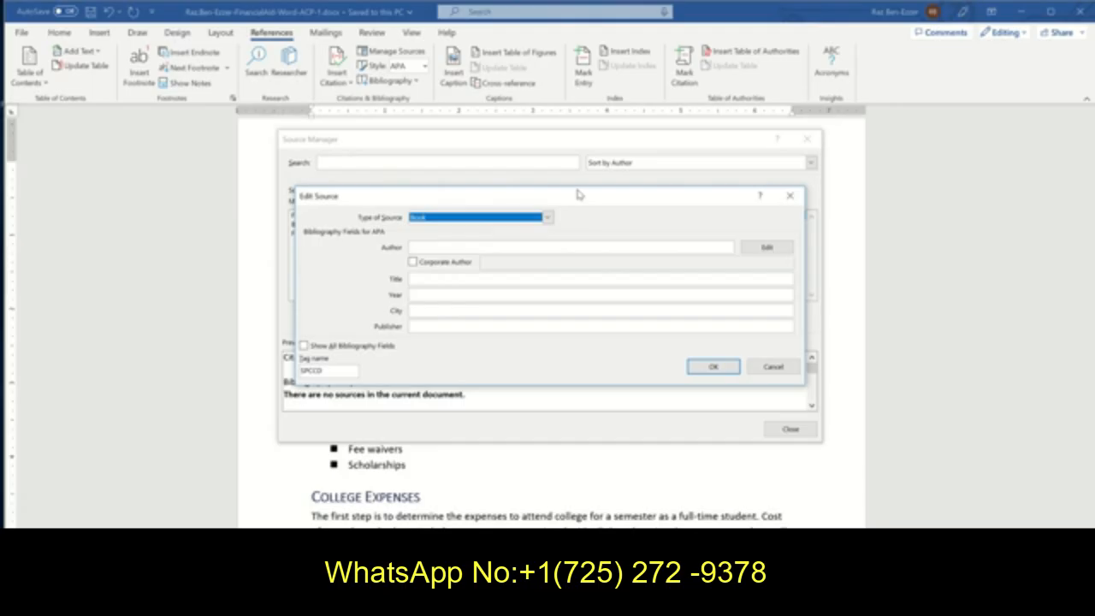
pyautogui.moveTo(590, 200); pyautogui.dragTo(593, 117)
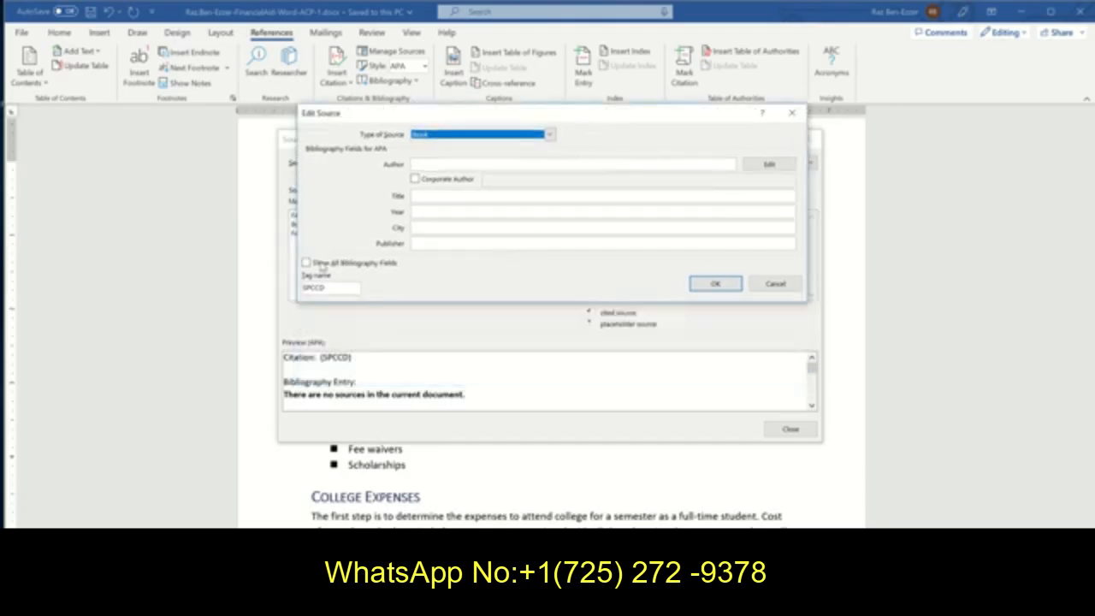
pyautogui.click(307, 263)
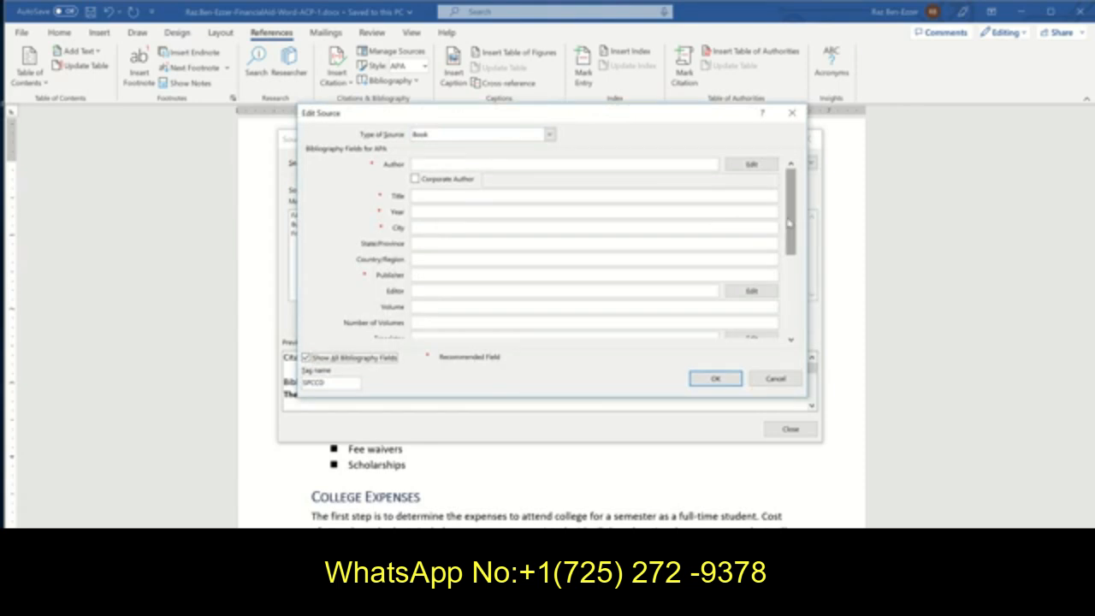
pyautogui.moveTo(790, 223); pyautogui.dragTo(793, 289)
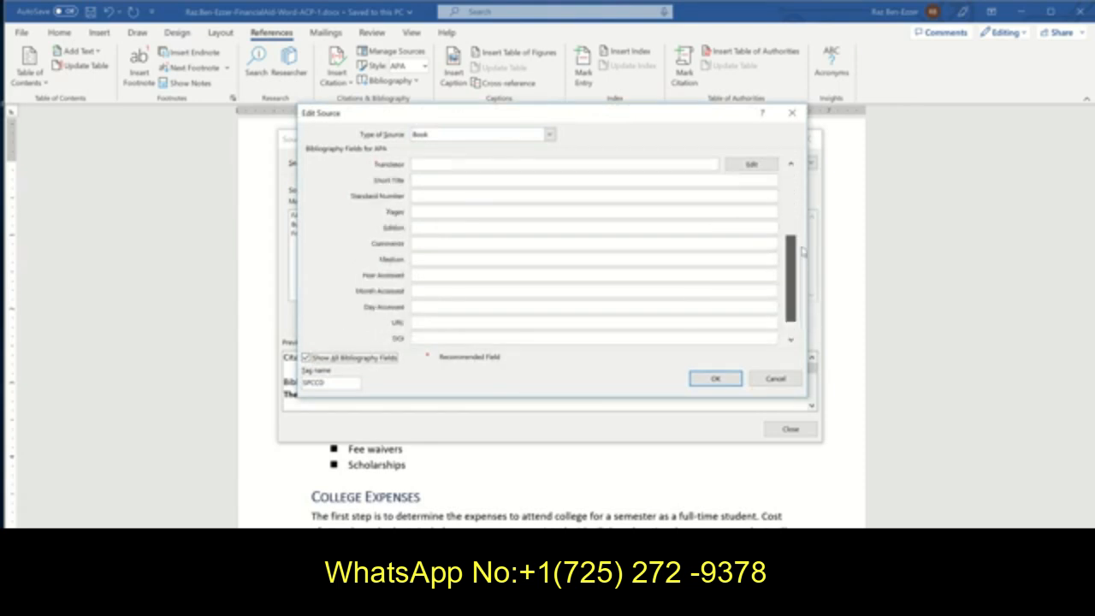
pyautogui.moveTo(803, 250); pyautogui.dragTo(804, 195)
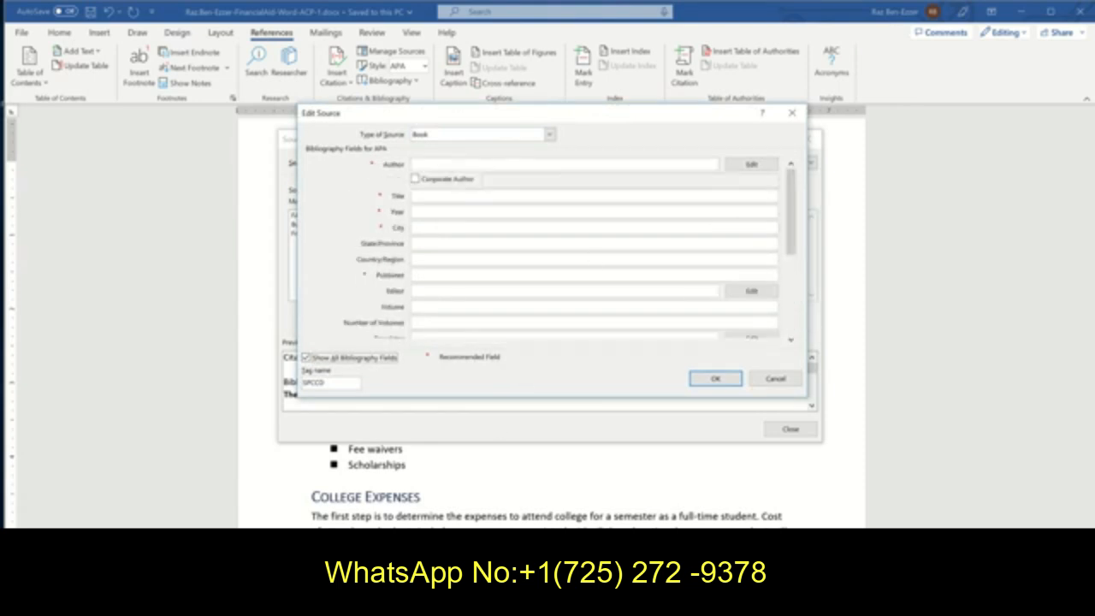
# Mark item 9f in the browser instructions and set the SPCCD source's type to Web site in Word.
pyautogui.hotkey('alt', 'Tab')
pyautogui.click(549, 135)
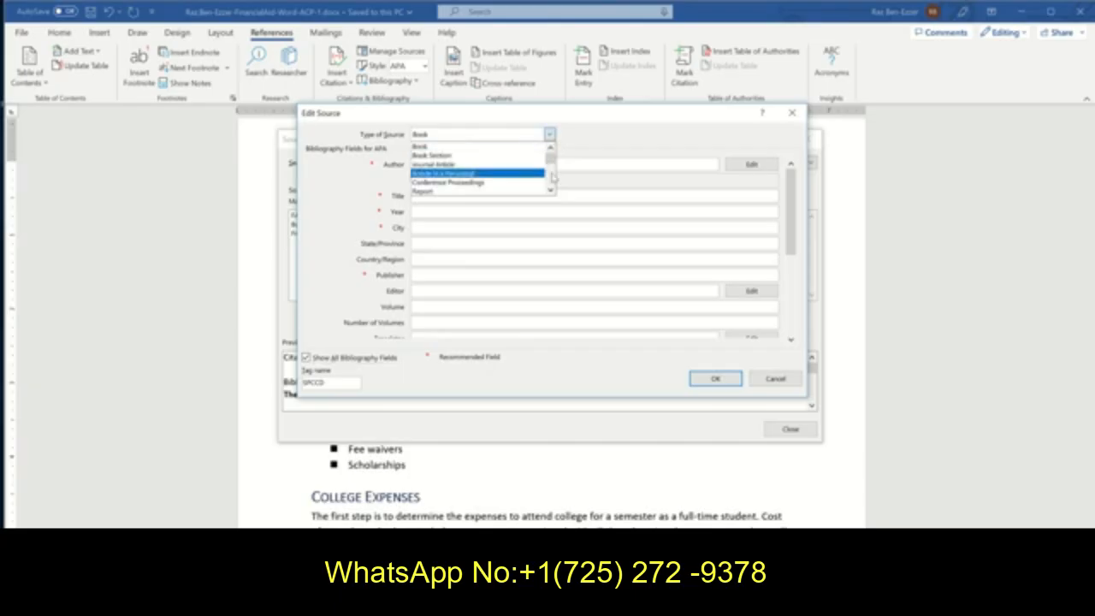
pyautogui.scroll(-1, 462, 176)
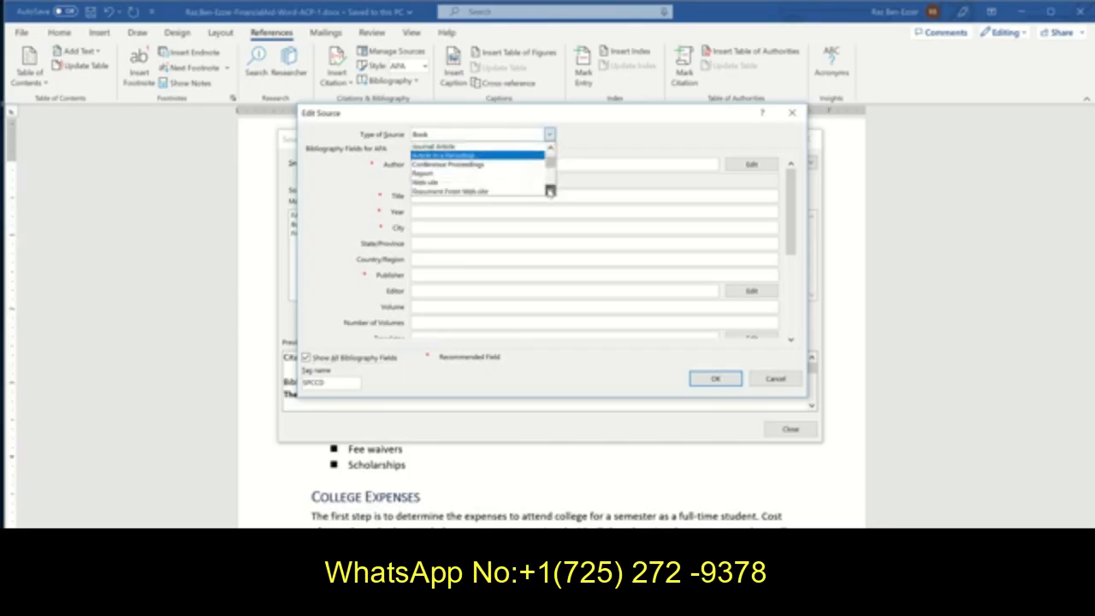
pyautogui.click(453, 183)
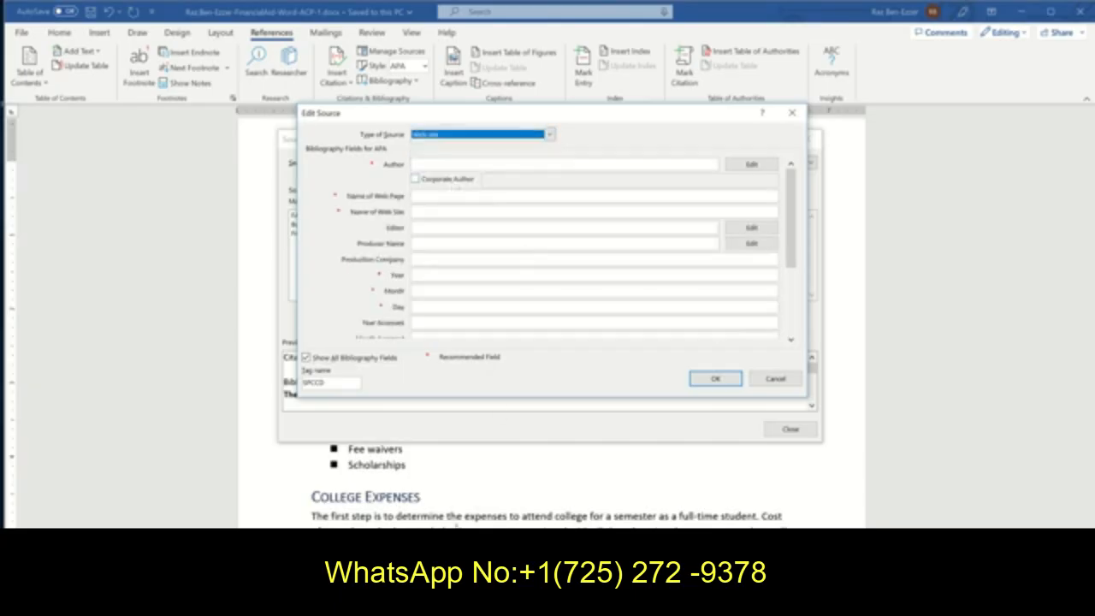
# Copy the corporate author text "Sierra Pacific Community College District" from item 9f of the assignment instructions in the browser.
pyautogui.hotkey('alt', 'Tab')
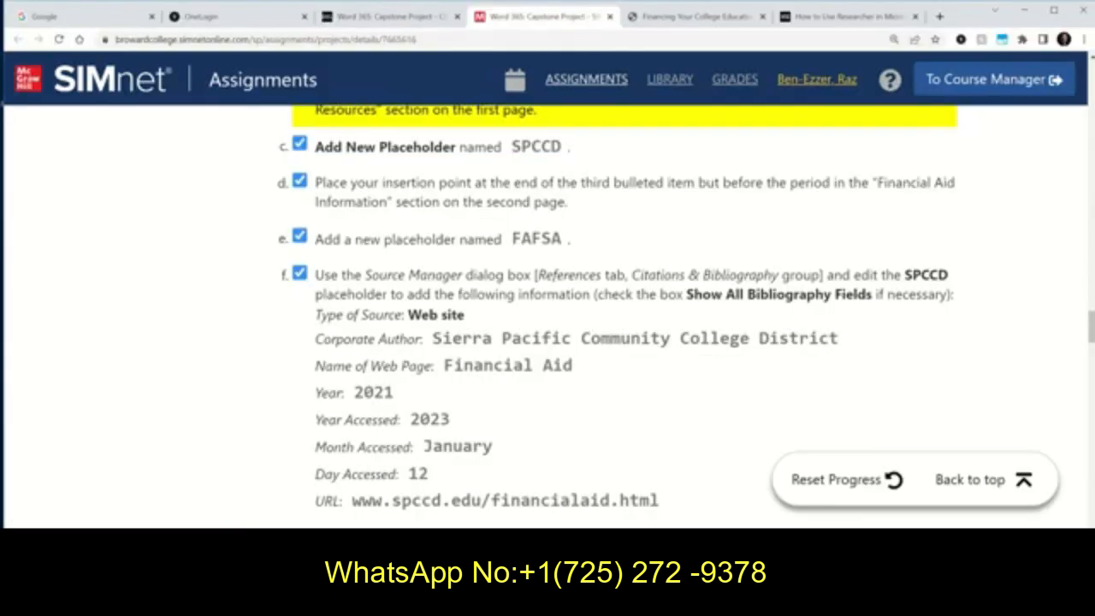
pyautogui.moveTo(437, 342); pyautogui.dragTo(846, 350)
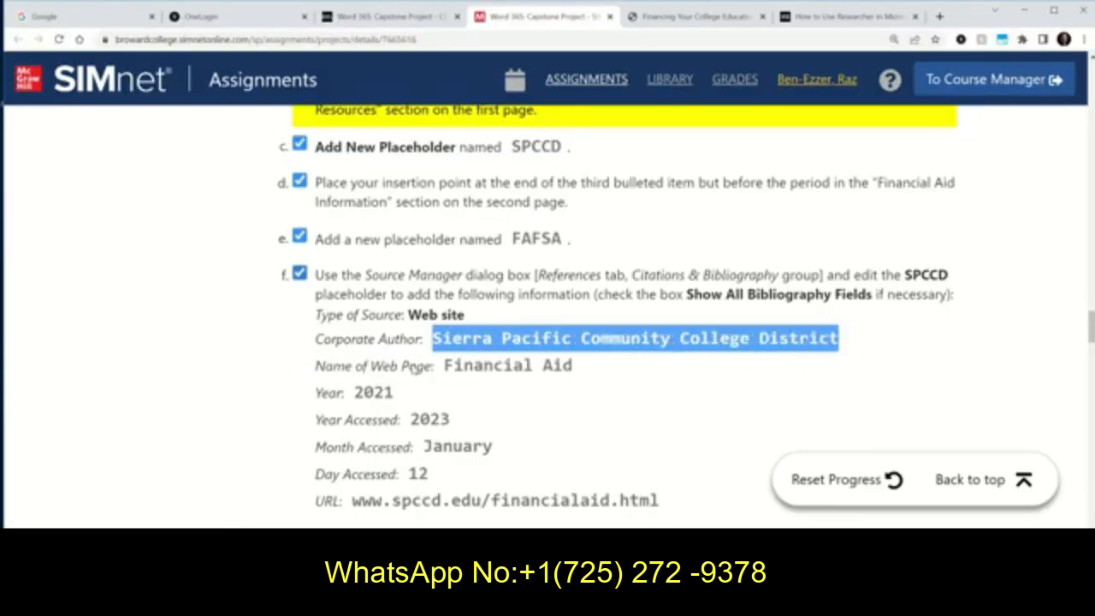
pyautogui.rightClick(519, 339)
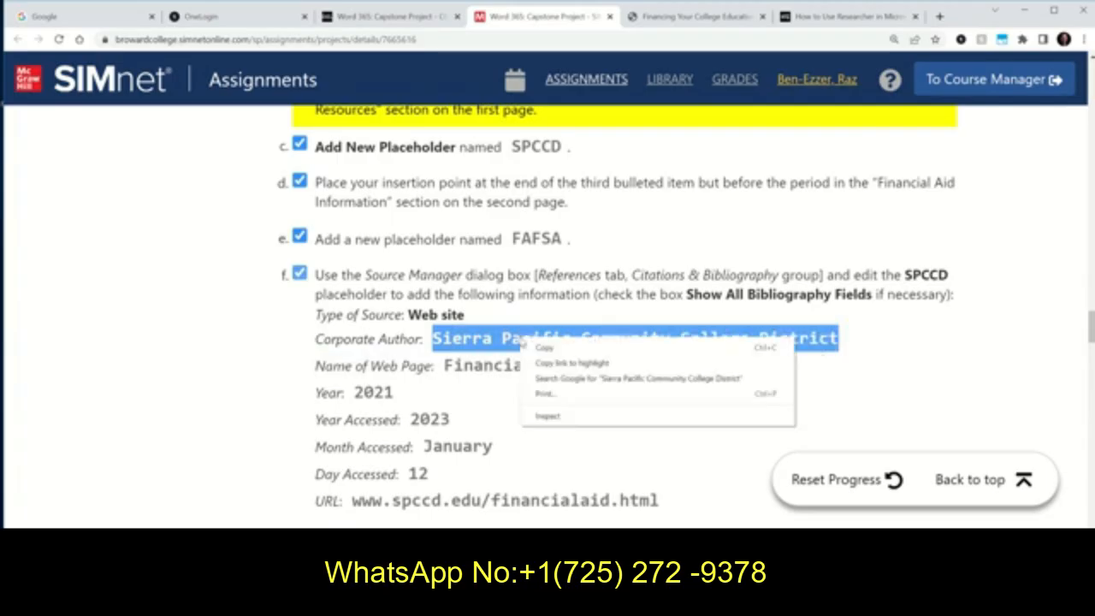
pyautogui.click(532, 344)
# Switch to Word, enable Corporate Author for the SPCCD source and paste "Sierra Pacific Community College District" as its name.
pyautogui.moveTo(495, 602)
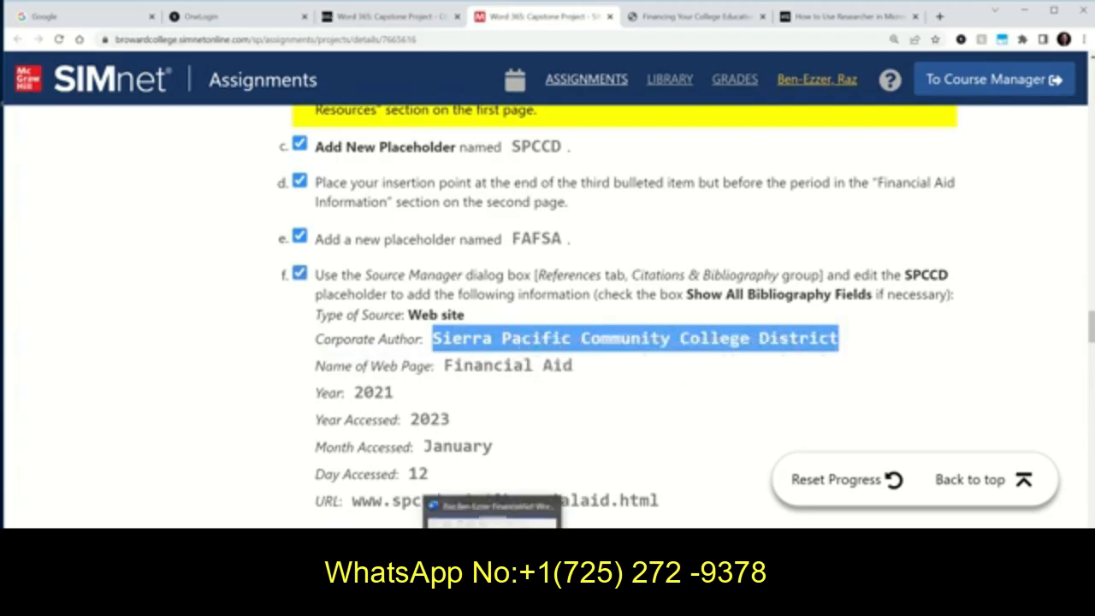
pyautogui.click(495, 550)
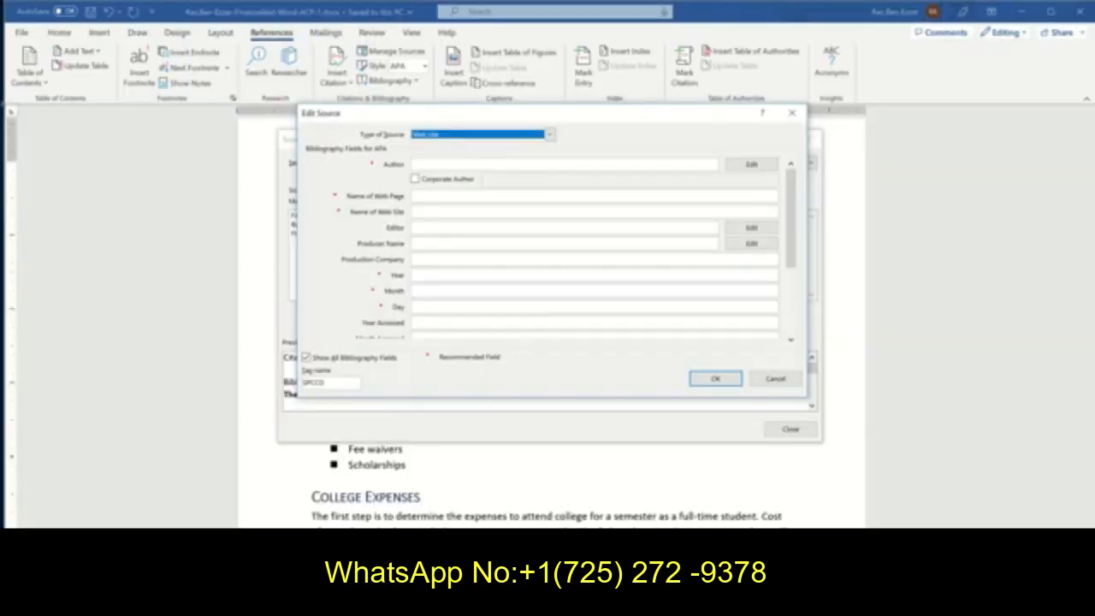
pyautogui.click(415, 180)
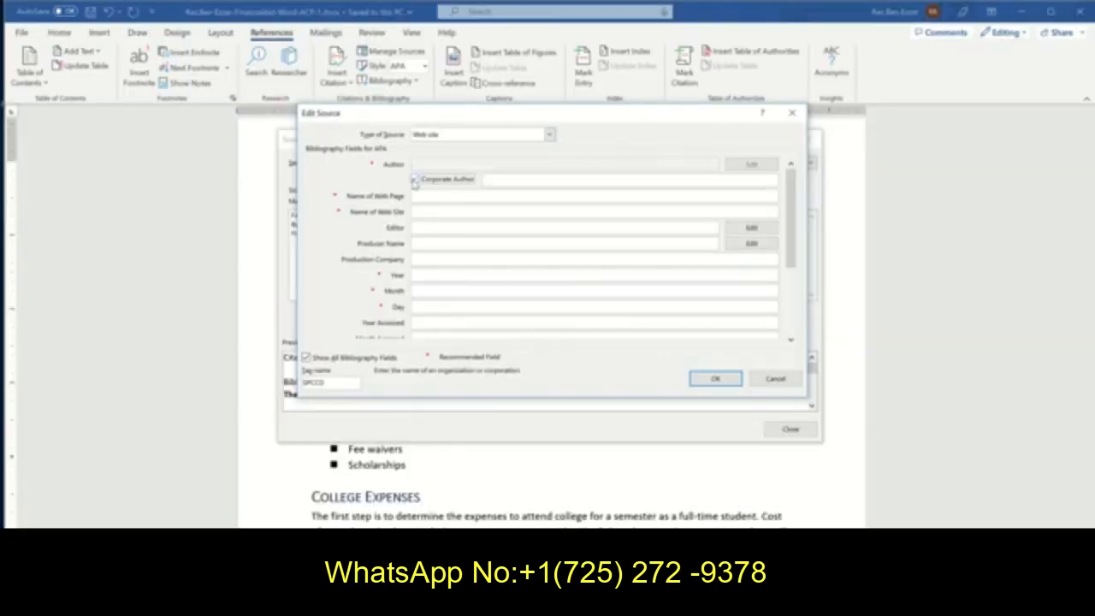
pyautogui.click(510, 178)
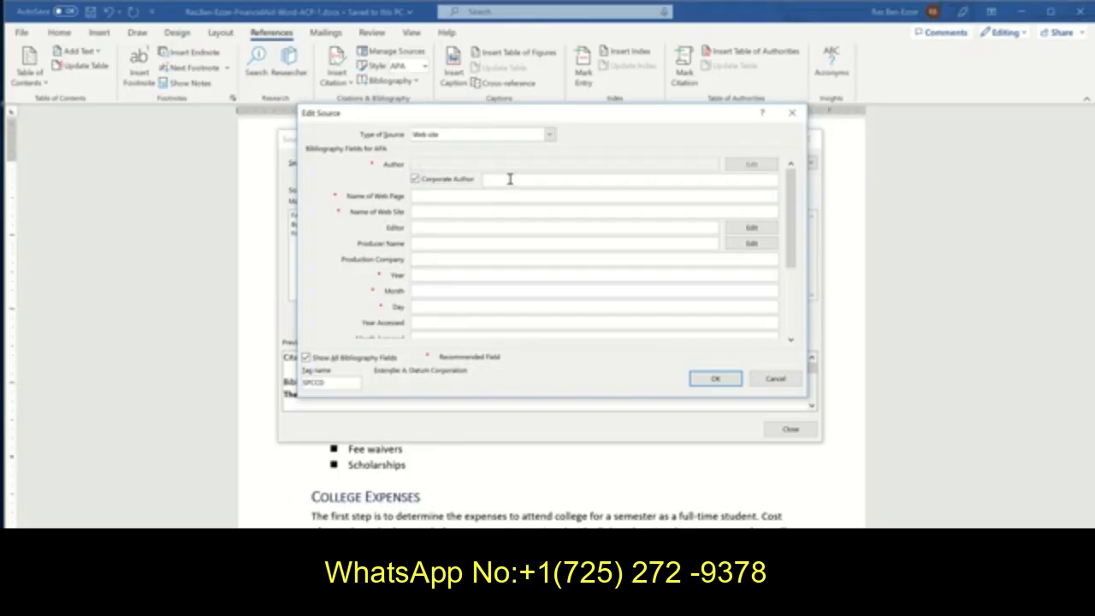
pyautogui.rightClick(510, 180)
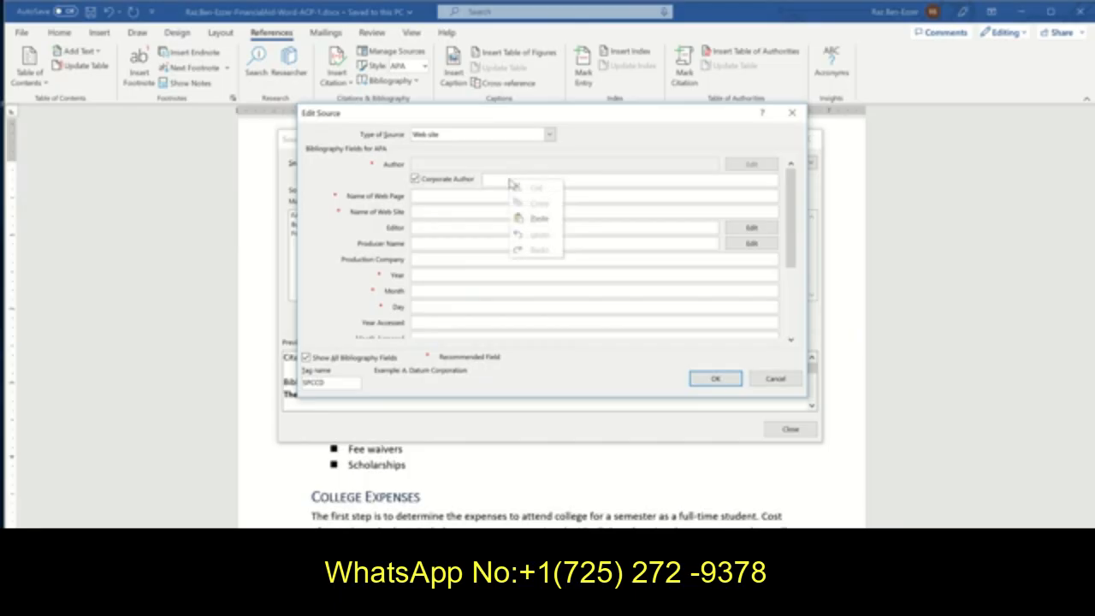
pyautogui.click(511, 214)
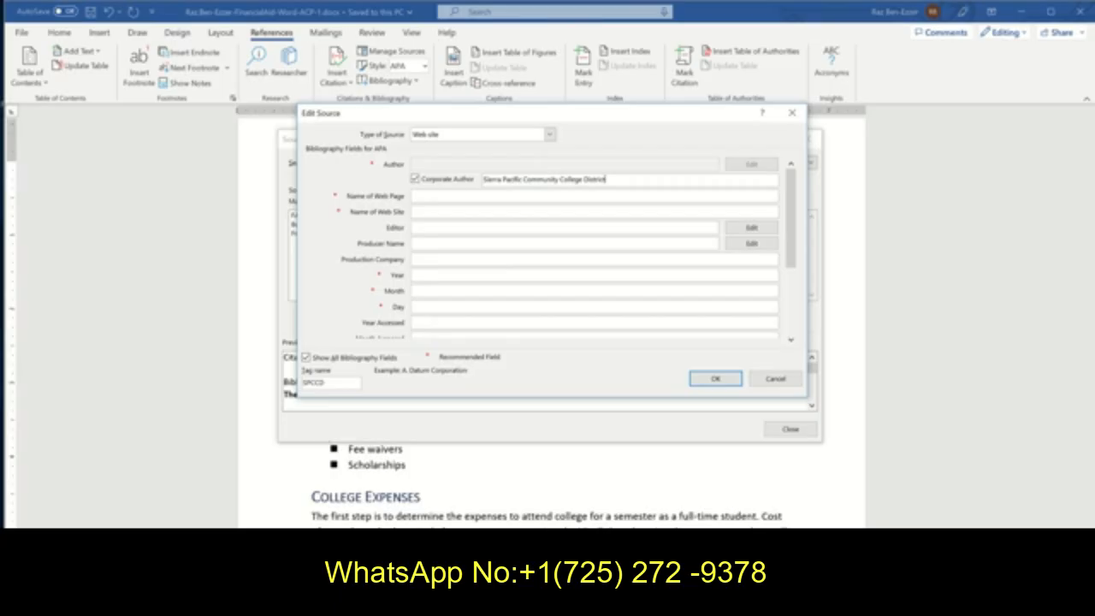
# Copy "Financial Aid" from item 9f in the browser instructions and paste it as the source's Name of Web Page in Word.
pyautogui.hotkey('alt', 'Tab')
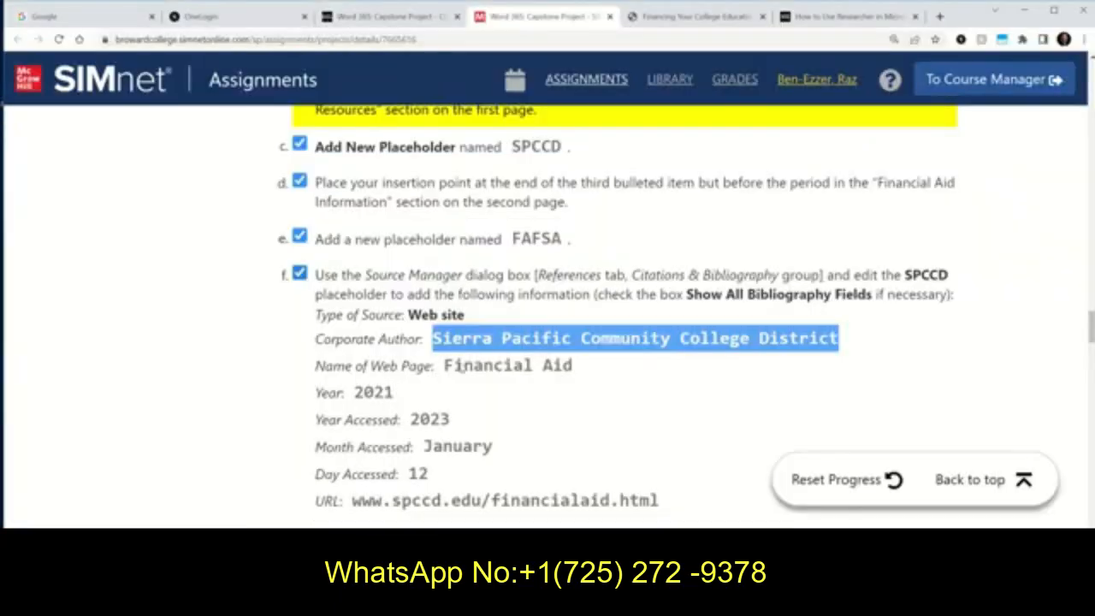
pyautogui.moveTo(445, 366); pyautogui.dragTo(571, 366)
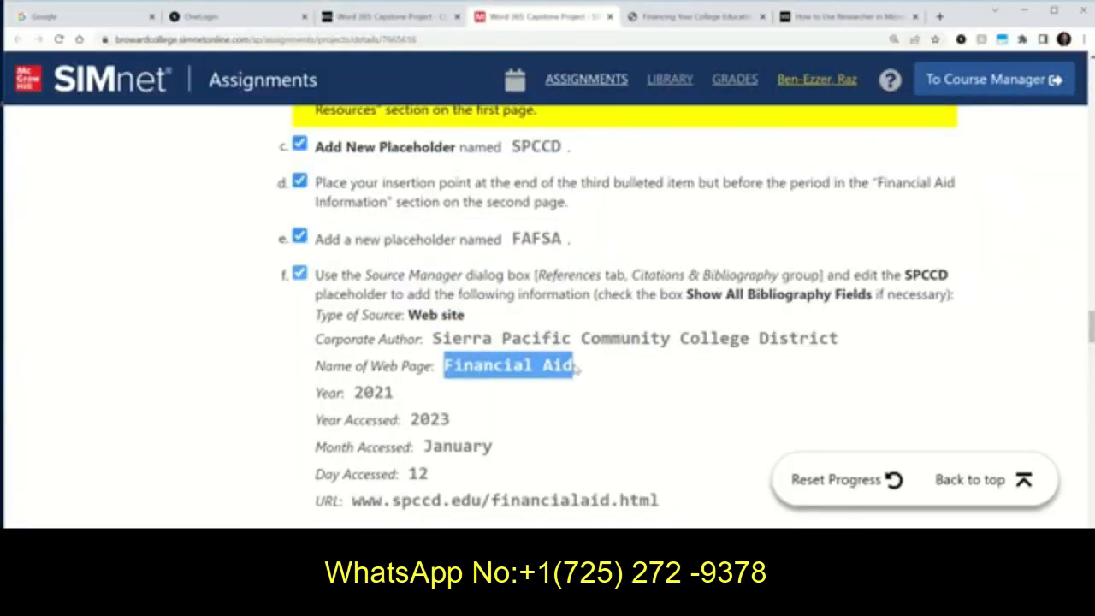
pyautogui.rightClick(569, 366)
pyautogui.click(572, 379)
pyautogui.moveTo(494, 603)
pyautogui.click(470, 548)
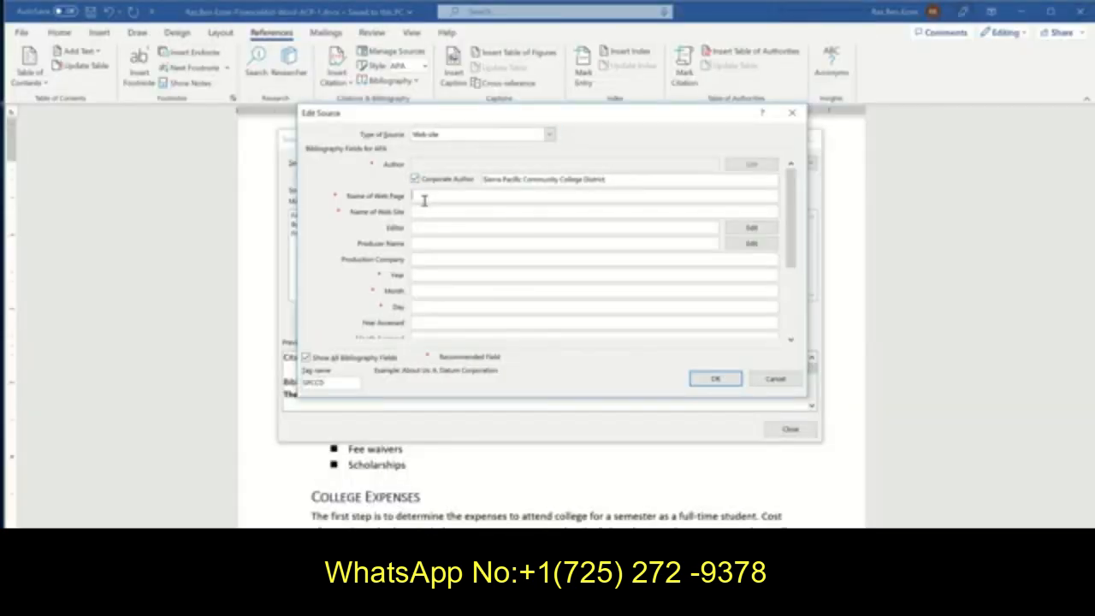
pyautogui.rightClick(417, 198)
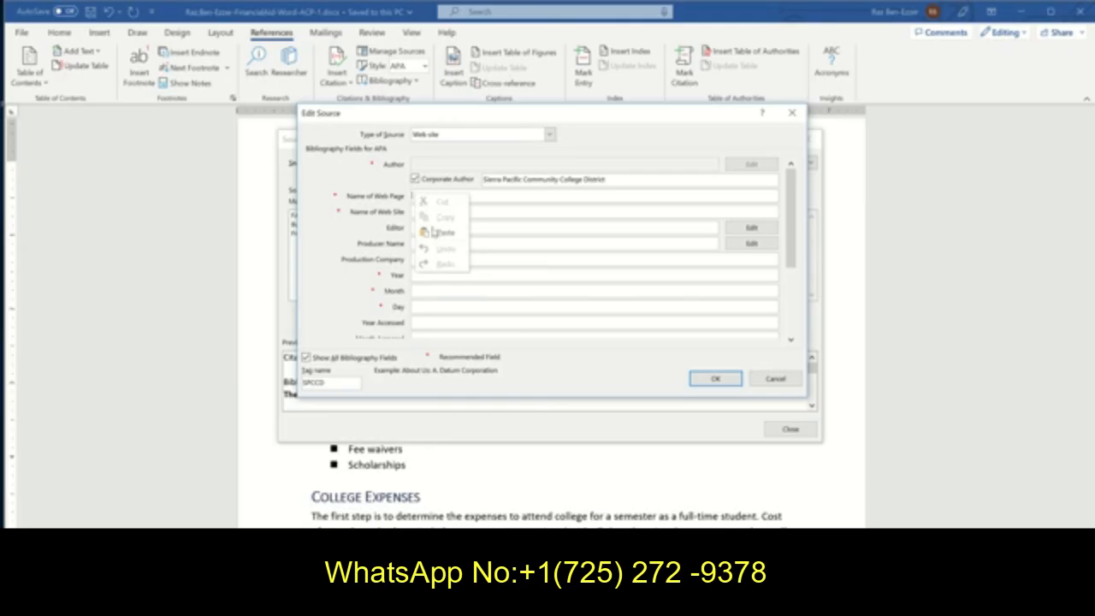
pyautogui.click(434, 232)
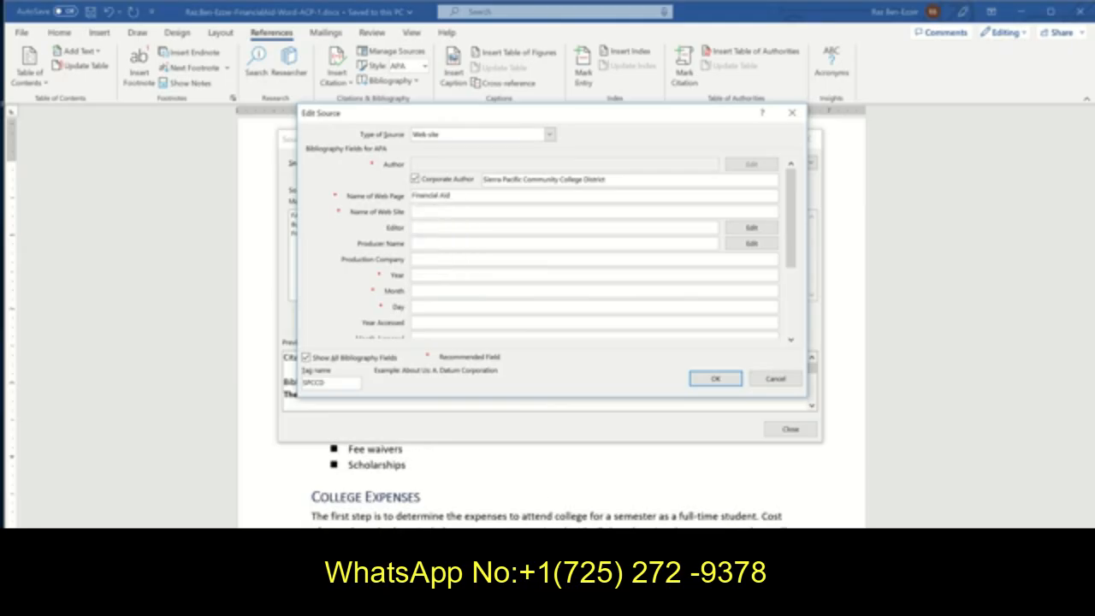
# Copy the year 2021 from item 9f in the browser and paste it as the source's Year in Word.
pyautogui.hotkey('alt', 'Tab')
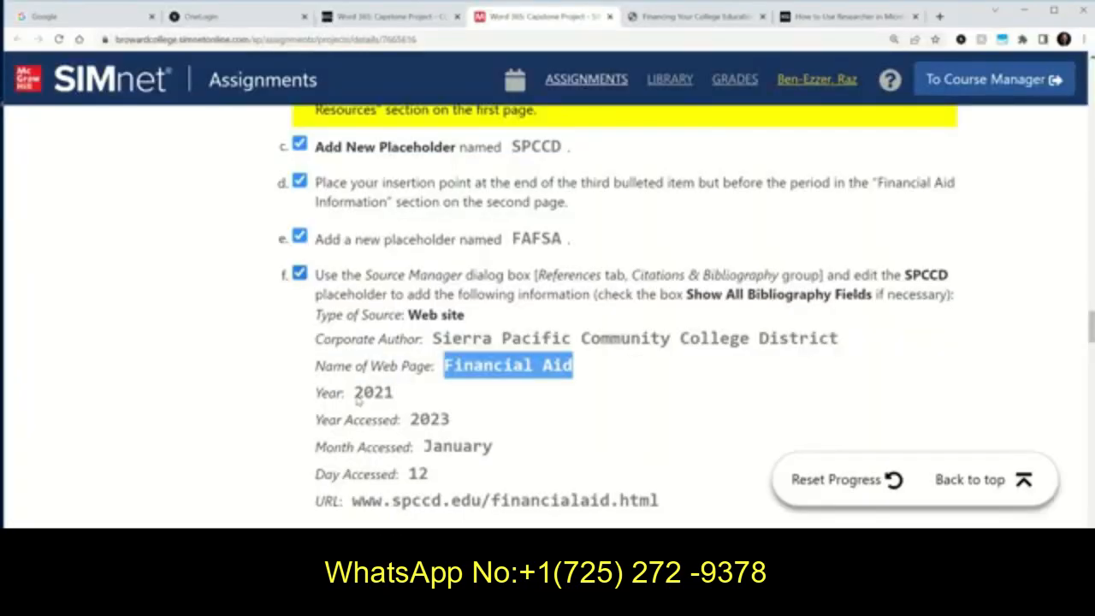
pyautogui.moveTo(356, 397); pyautogui.dragTo(393, 395)
pyautogui.rightClick(387, 395)
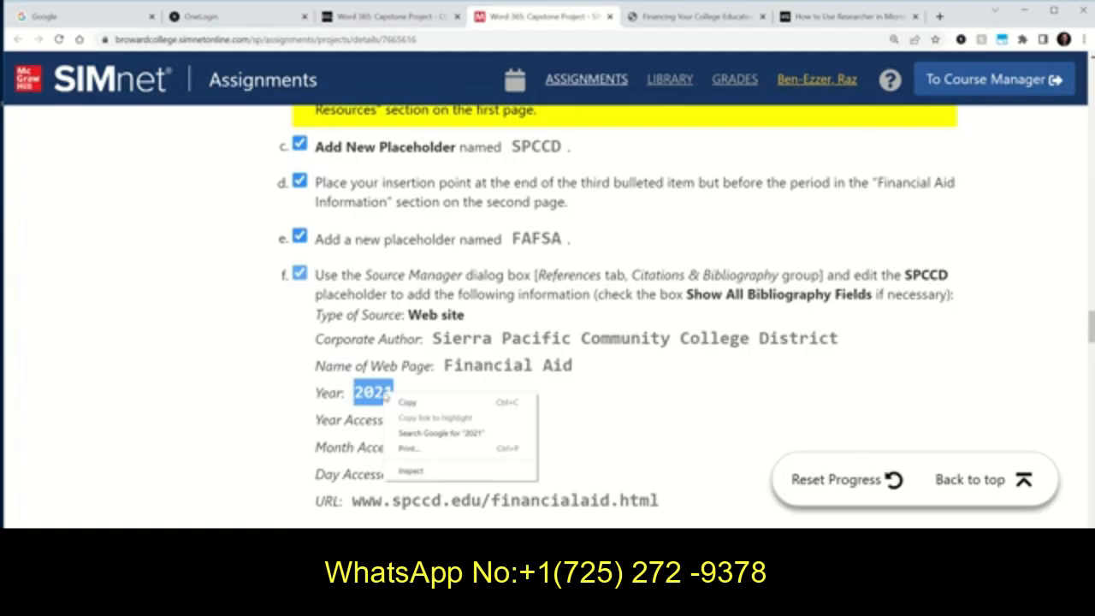
pyautogui.click(404, 403)
pyautogui.hotkey('alt', 'Tab')
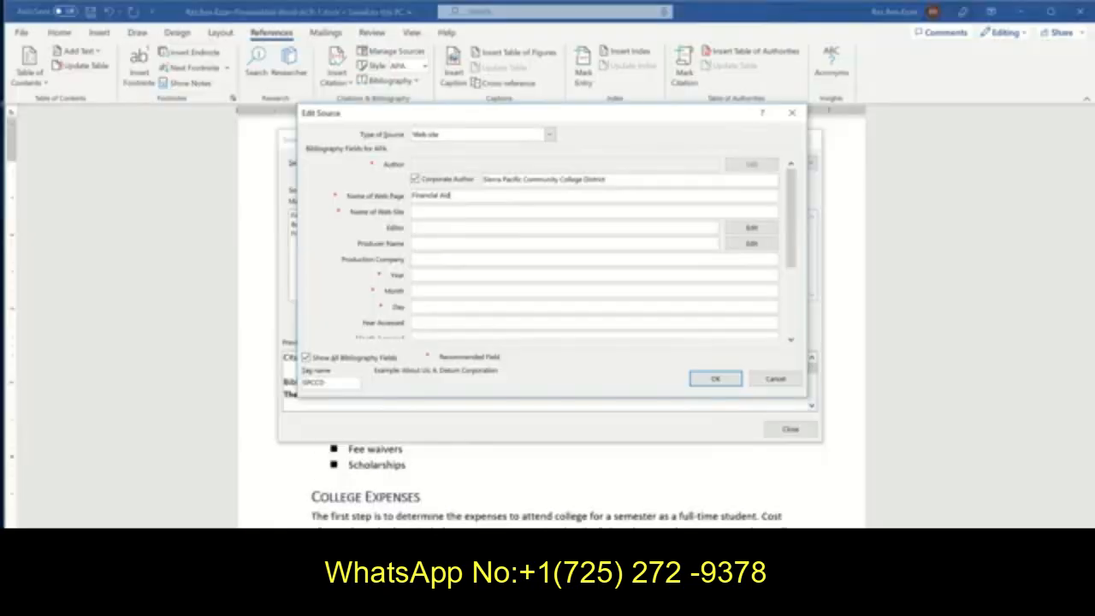
pyautogui.click(420, 274)
pyautogui.rightClick(422, 277)
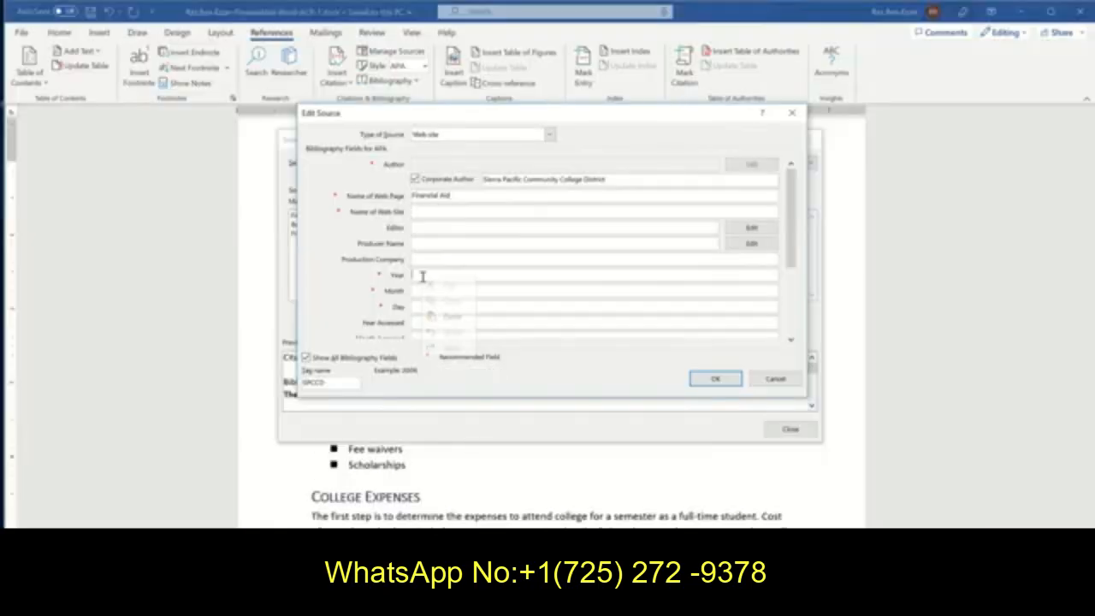
pyautogui.click(447, 316)
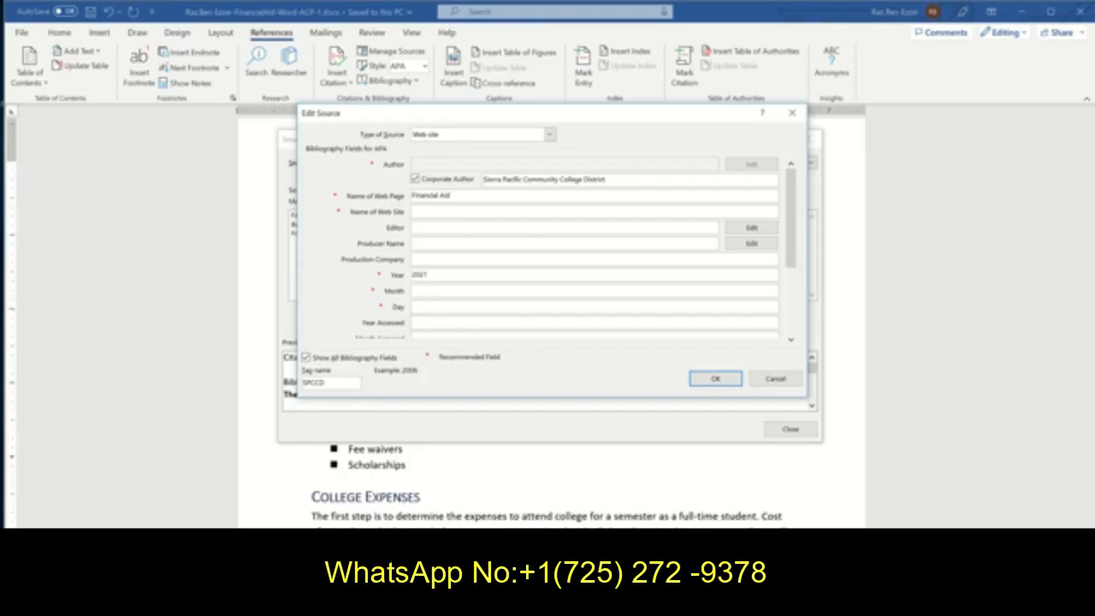
# Copy 2023 from item 9f in the browser and paste it as the source's Year Accessed in Word.
pyautogui.hotkey('alt', 'Tab')
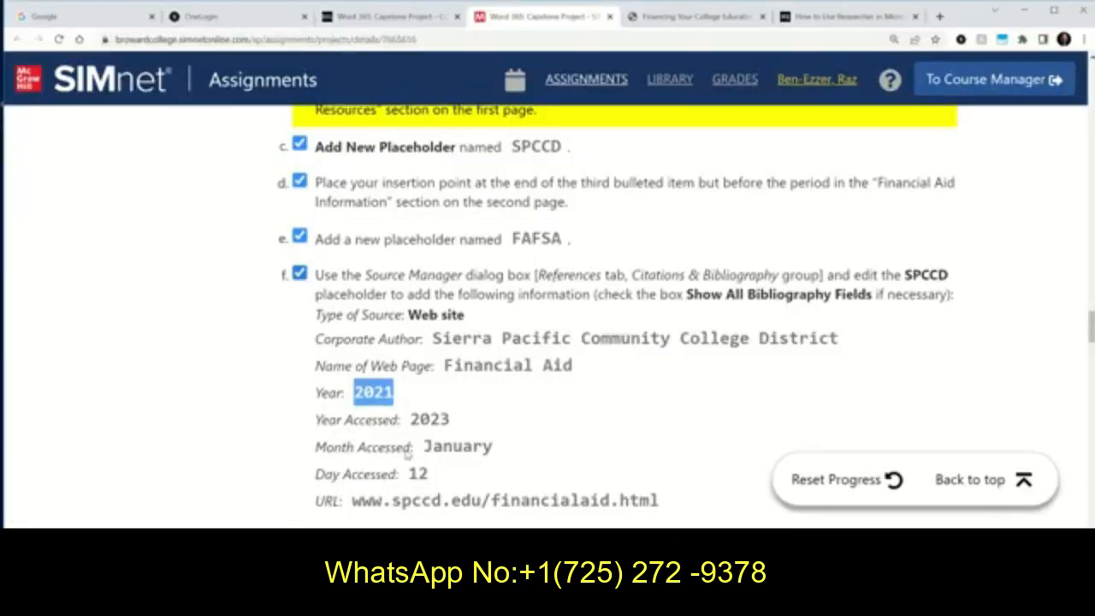
pyautogui.moveTo(412, 421); pyautogui.dragTo(452, 421)
pyautogui.rightClick(437, 425)
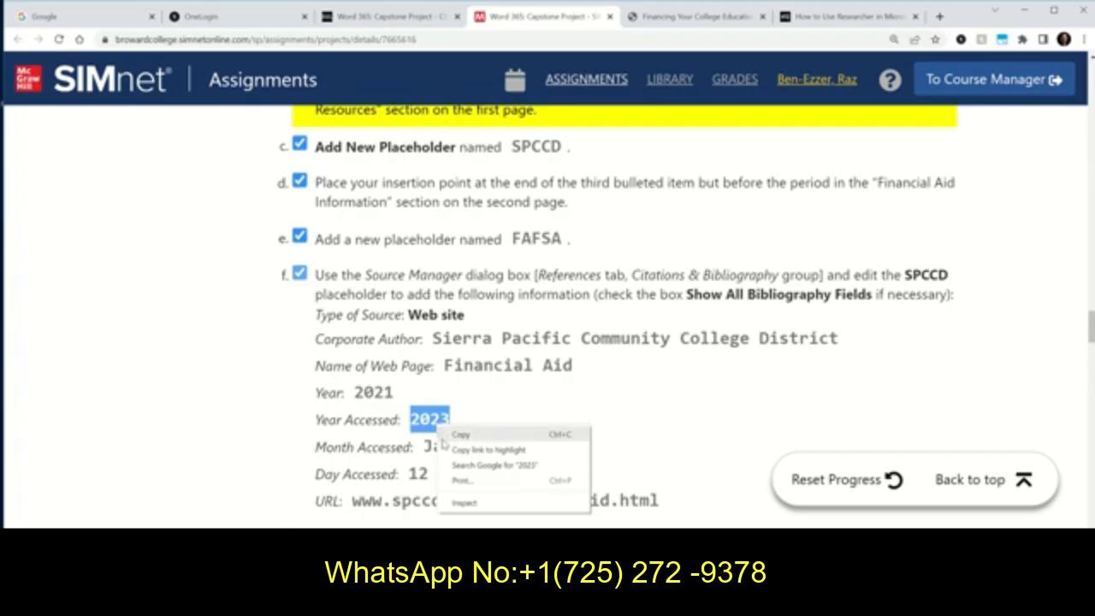
pyautogui.click(453, 433)
pyautogui.hotkey('alt', 'Tab')
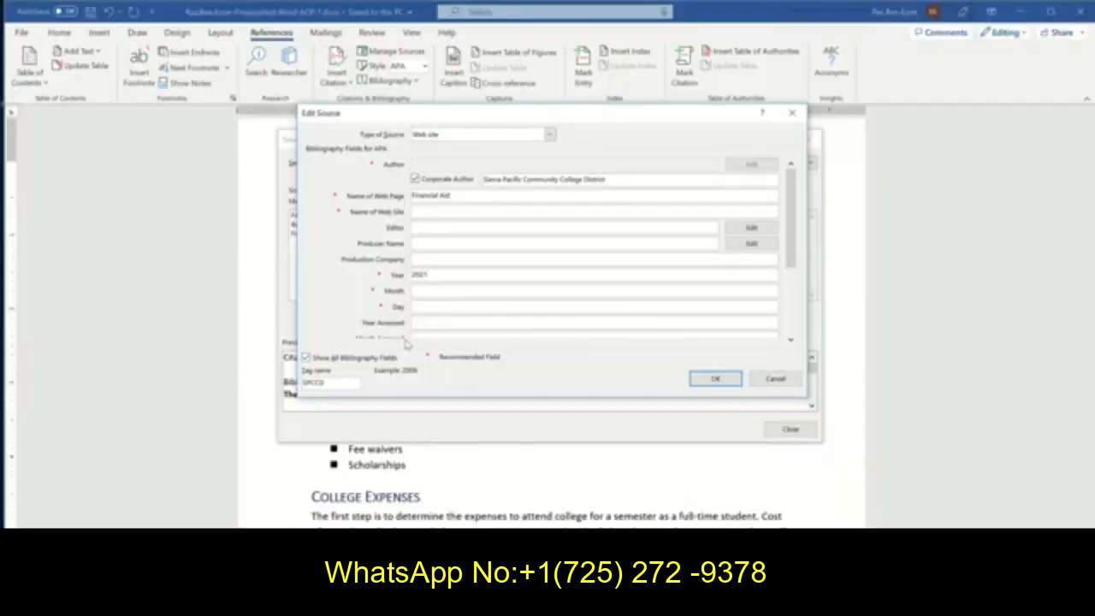
pyautogui.click(430, 323)
pyautogui.rightClick(420, 323)
pyautogui.click(430, 360)
# Copy "January" from item 9f in the browser into the source's Month Accessed in Word, and set Day Accessed to 12.
pyautogui.moveTo(790, 232); pyautogui.dragTo(782, 283)
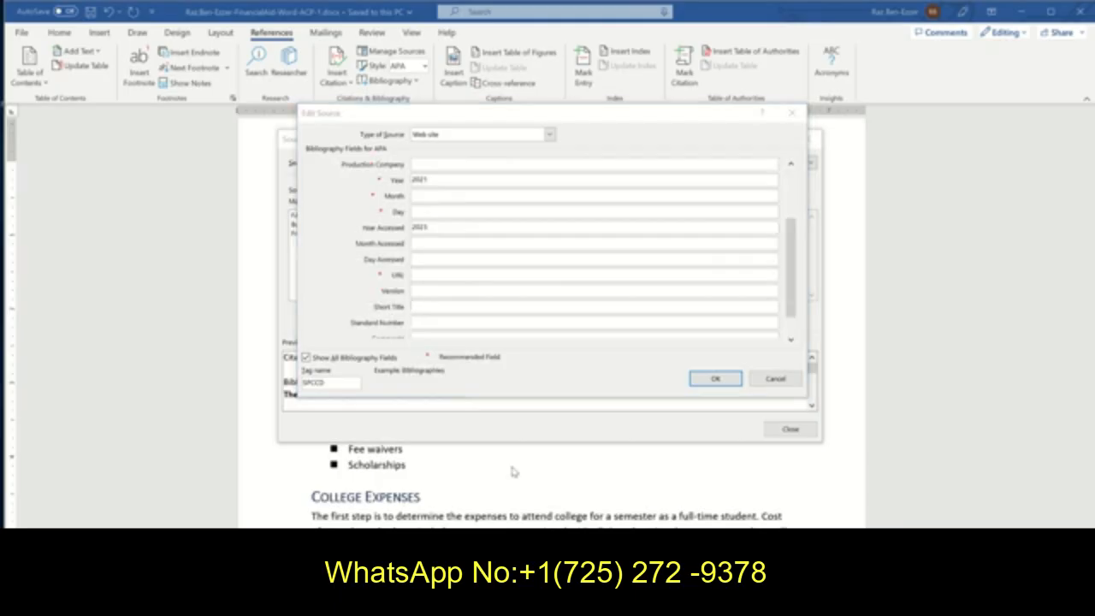
pyautogui.click(384, 601)
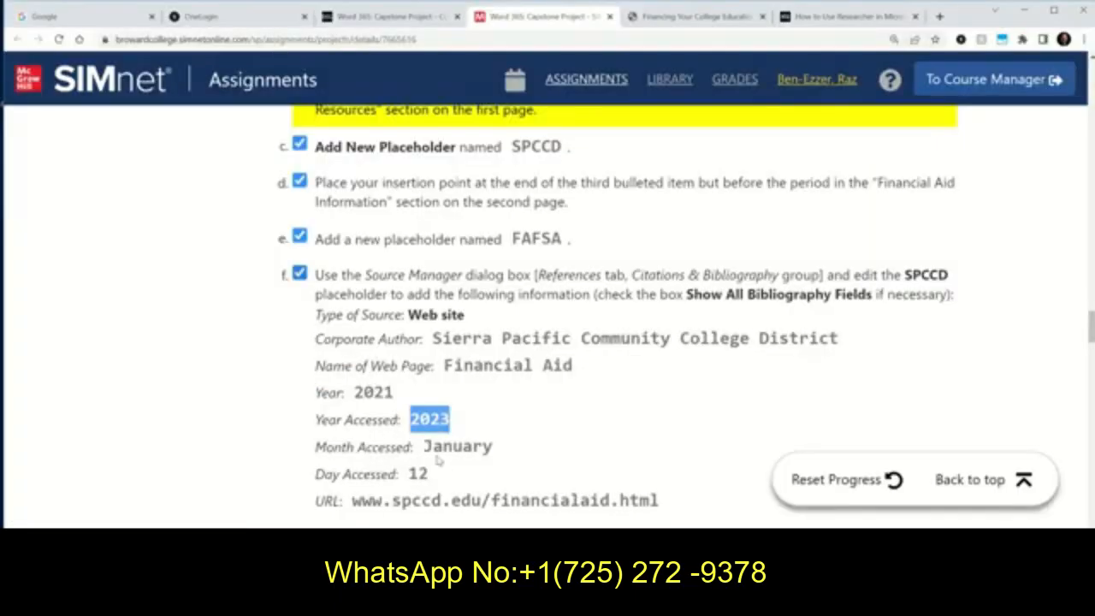
pyautogui.moveTo(425, 450); pyautogui.dragTo(476, 448)
pyautogui.rightClick(473, 448)
pyautogui.click(479, 458)
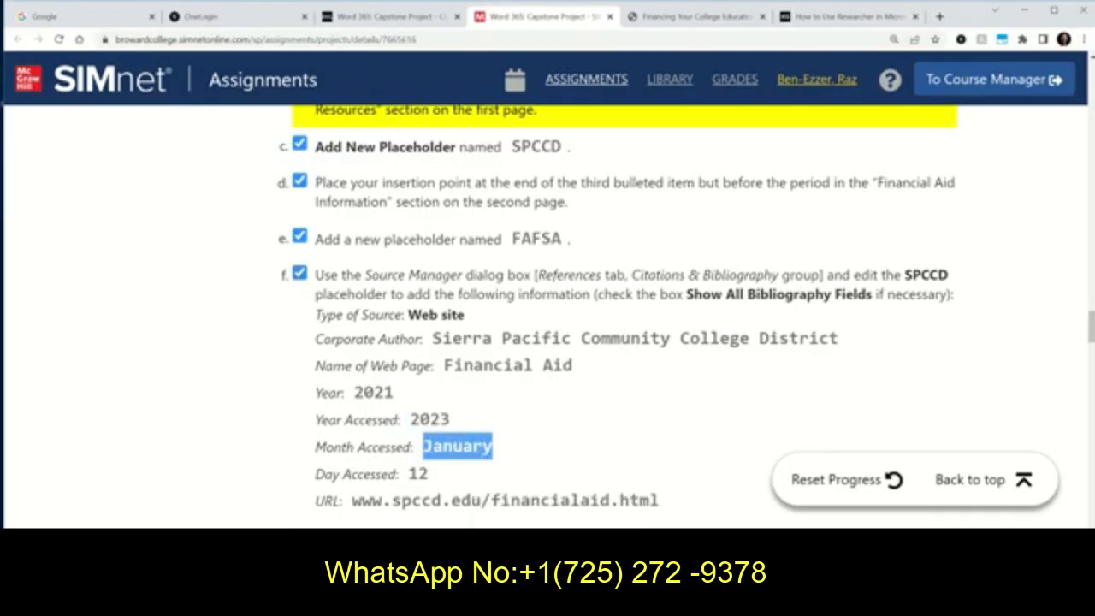
pyautogui.hotkey('alt', 'Tab')
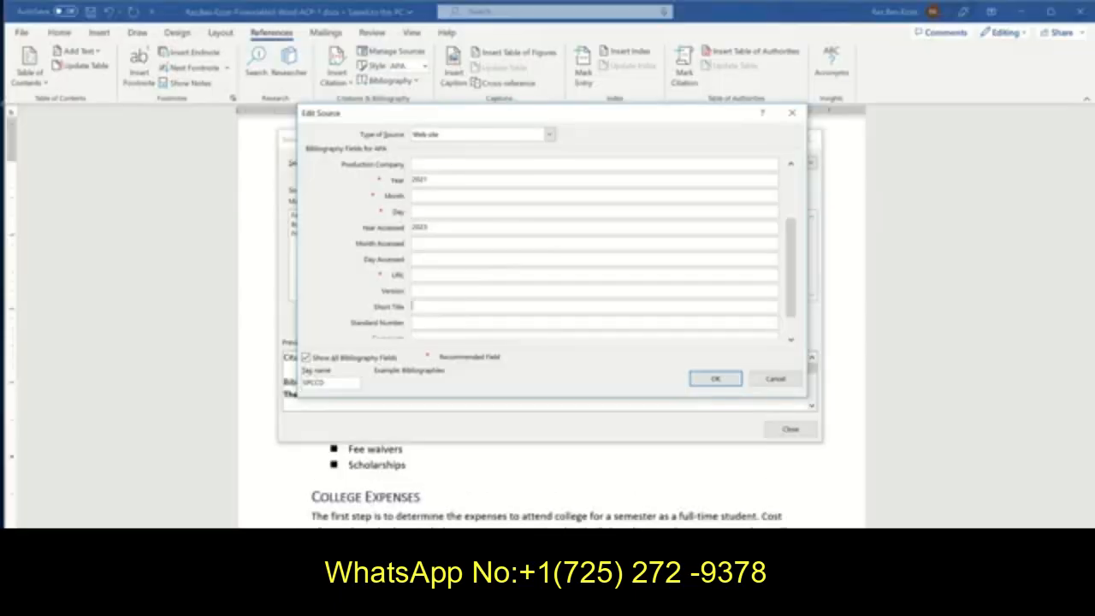
pyautogui.rightClick(423, 243)
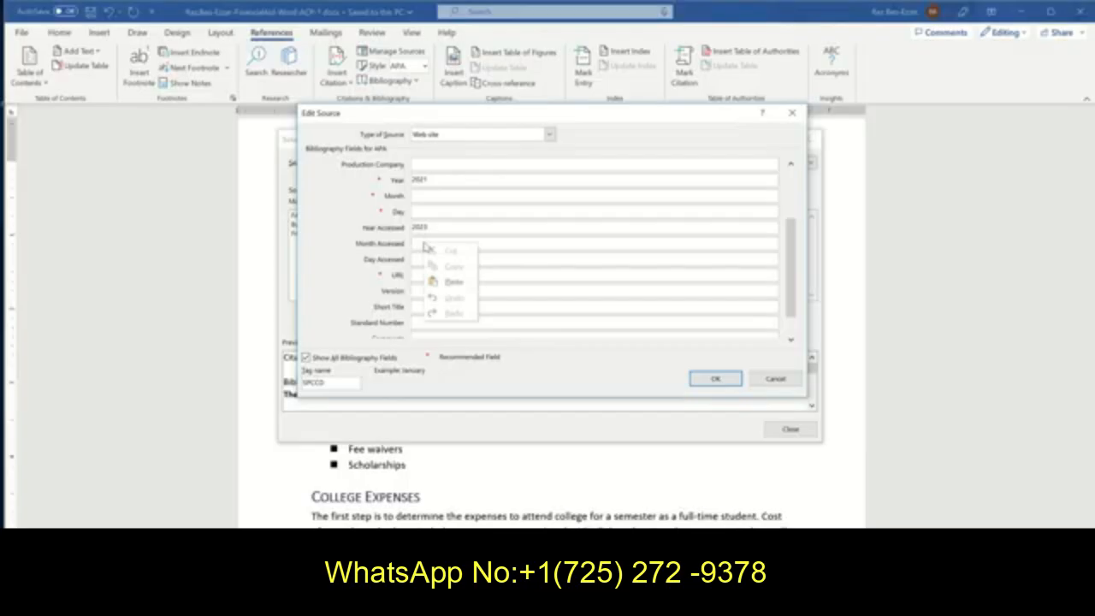
pyautogui.click(446, 282)
pyautogui.click(426, 259)
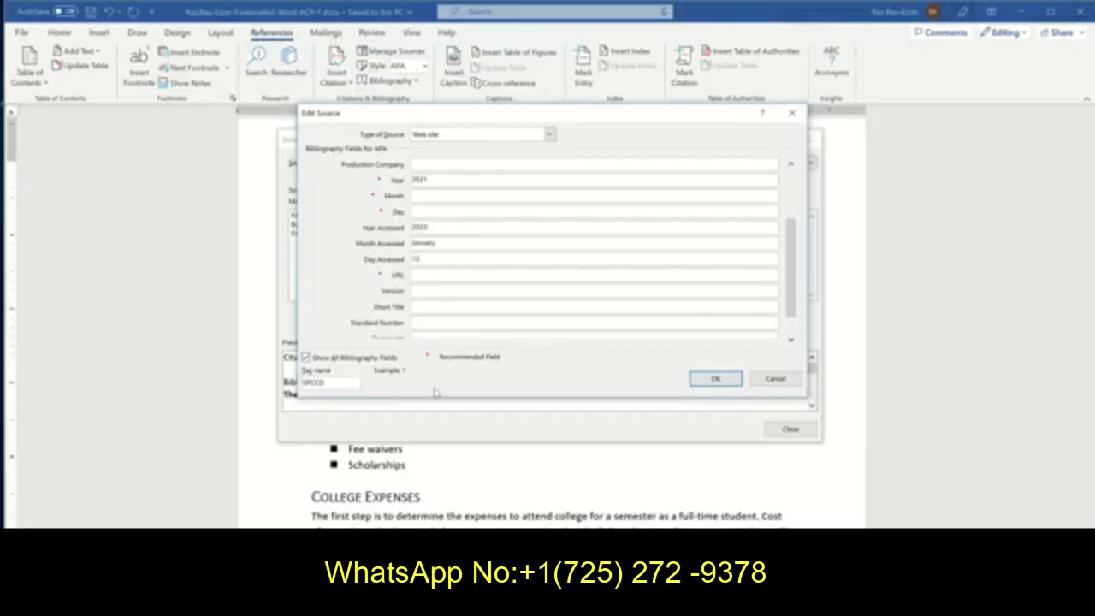
pyautogui.moveTo(428, 604)
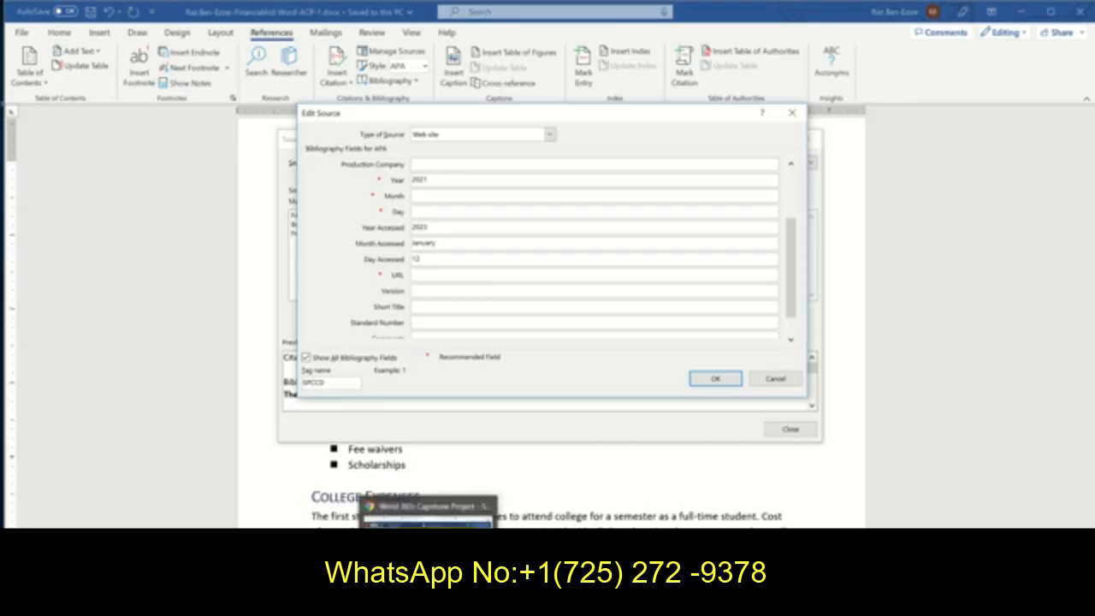
pyautogui.click(427, 512)
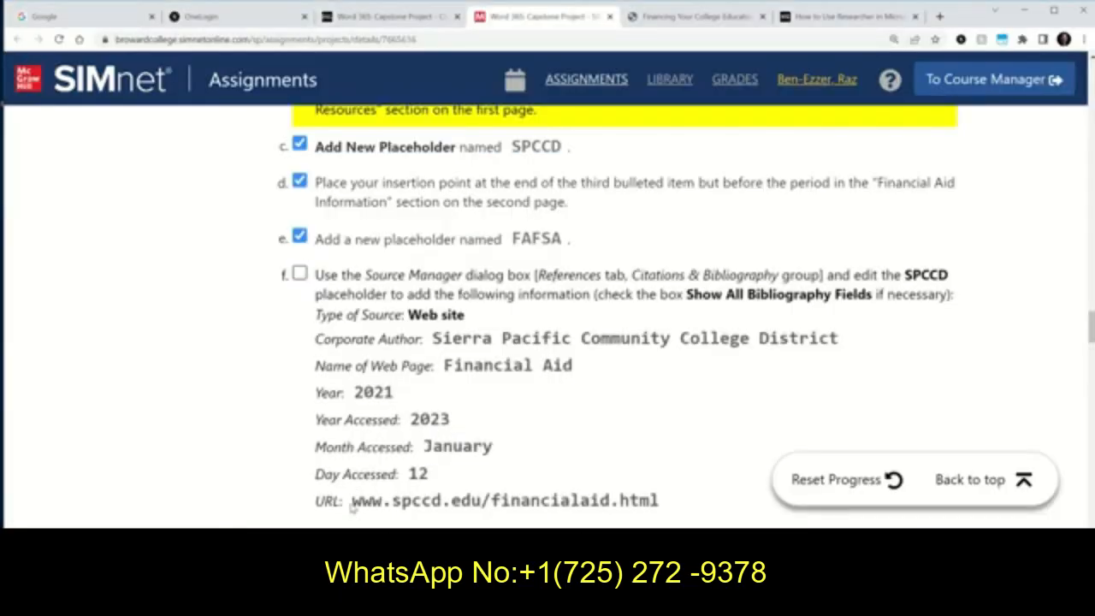
pyautogui.moveTo(352, 507); pyautogui.dragTo(663, 511)
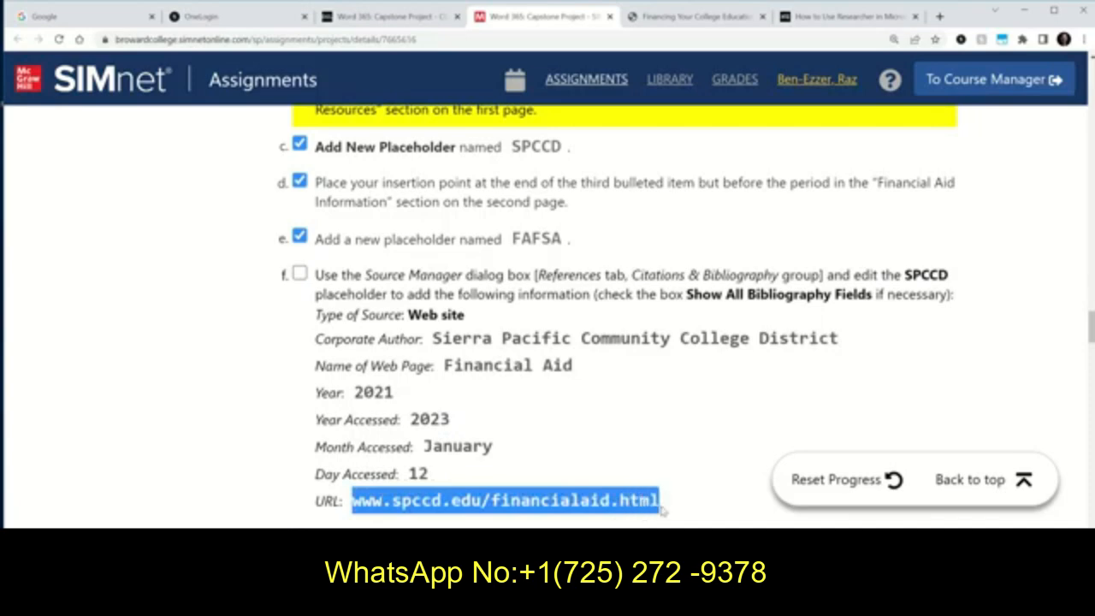
pyautogui.rightClick(637, 502)
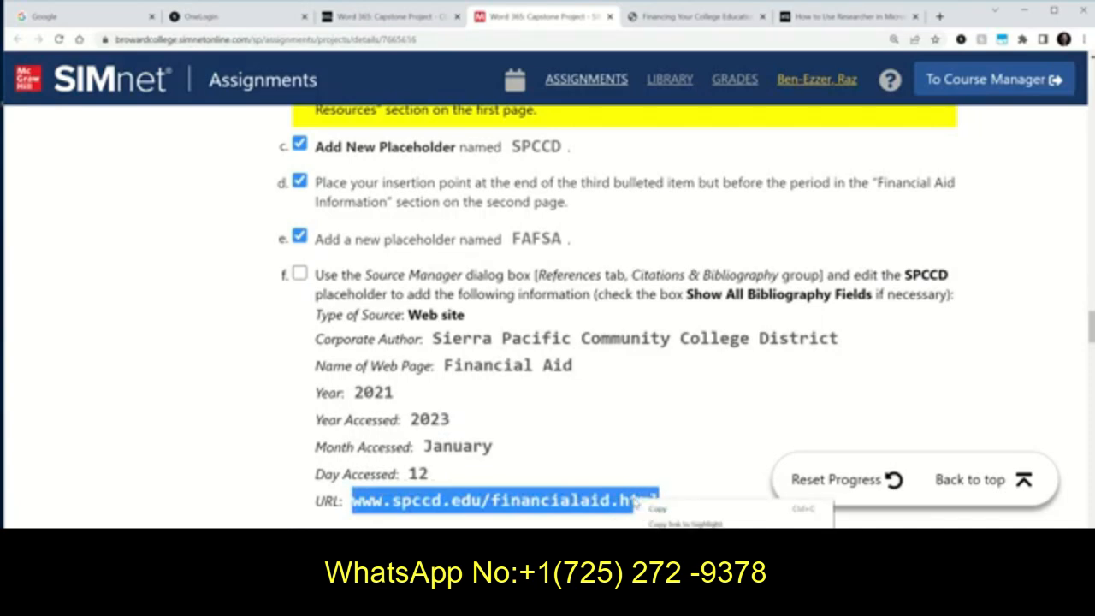
pyautogui.click(657, 510)
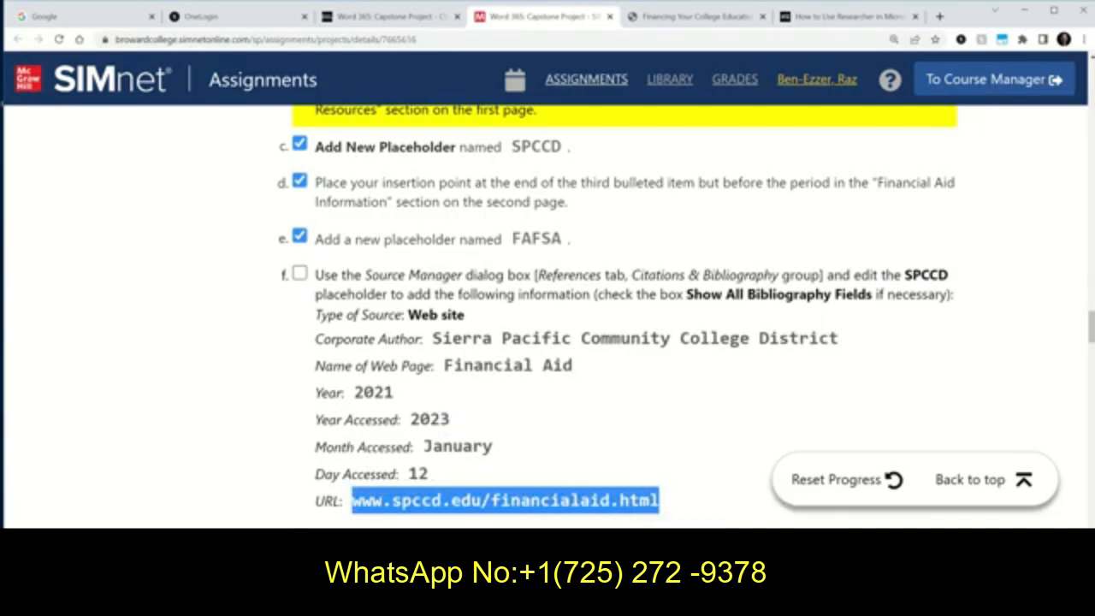
pyautogui.hotkey('alt', 'Tab')
pyautogui.write('12')
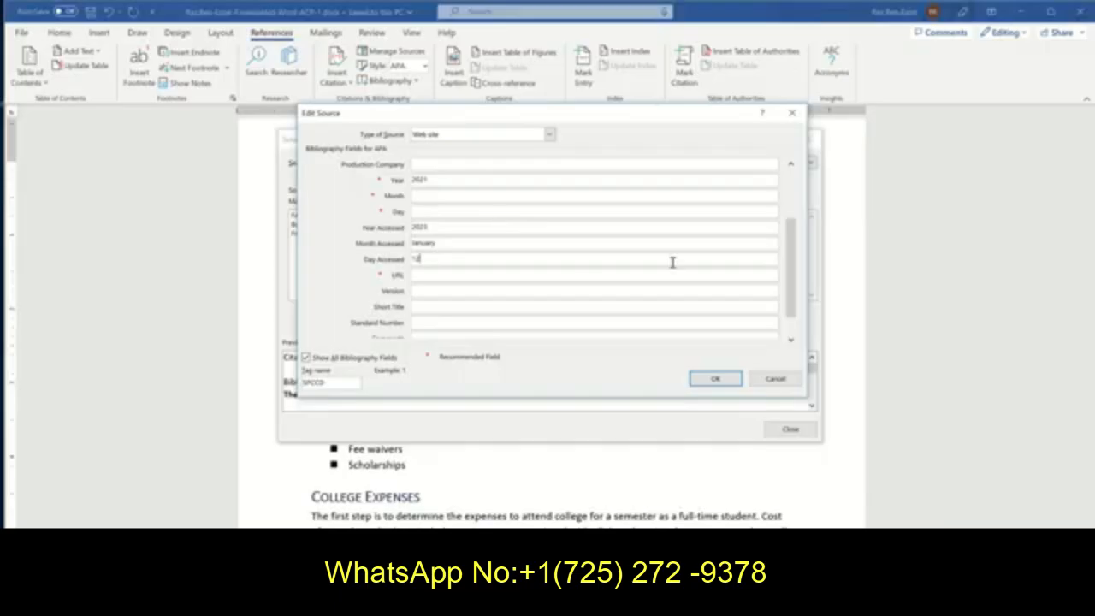
pyautogui.moveTo(791, 250); pyautogui.dragTo(794, 168)
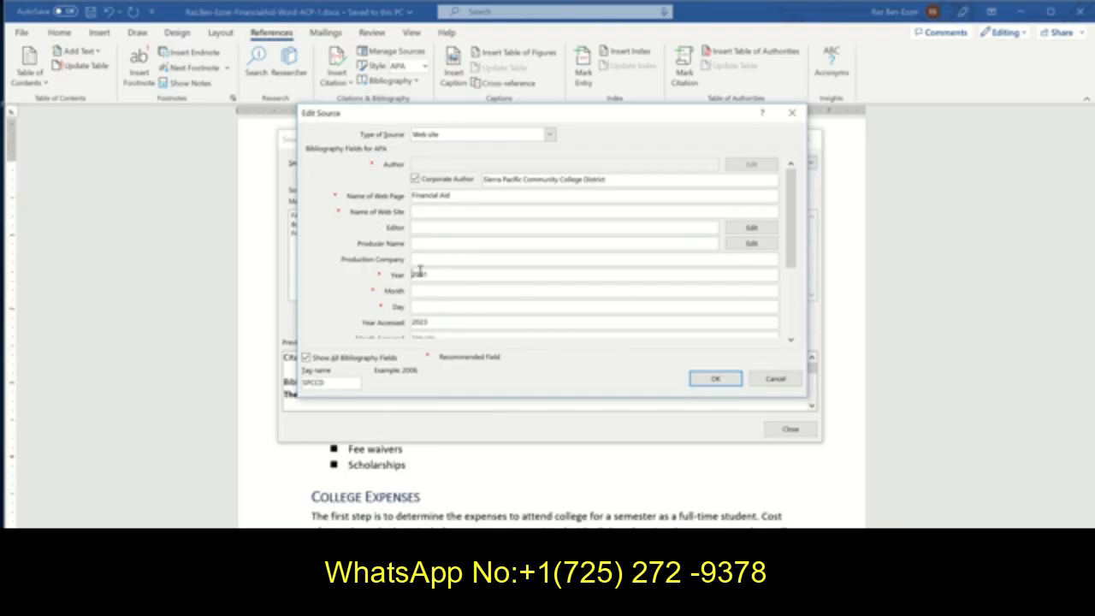
pyautogui.click(792, 341)
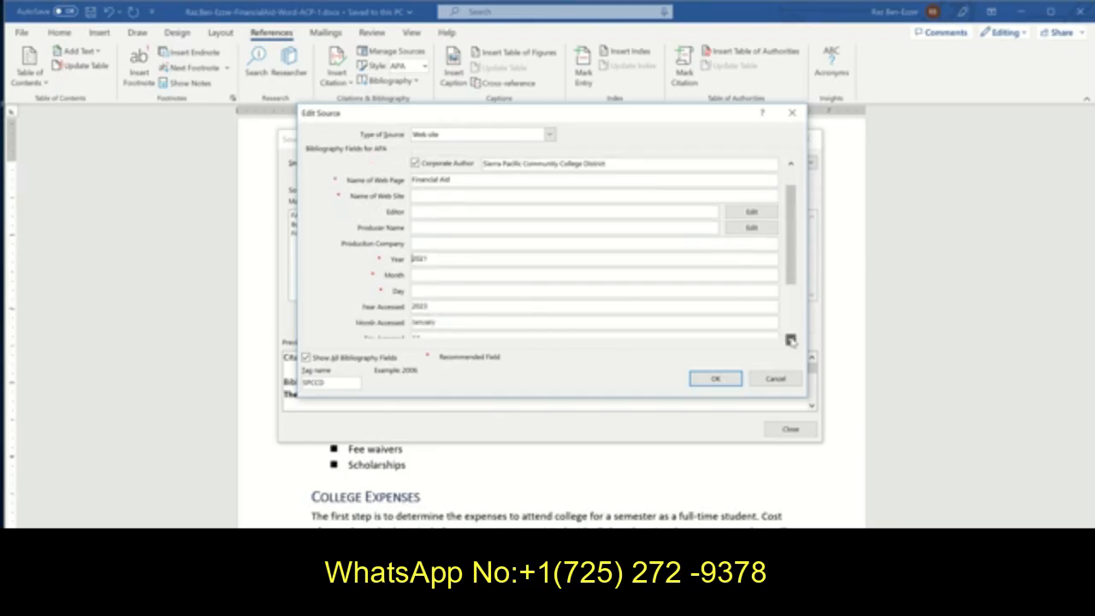
pyautogui.click(793, 340)
pyautogui.click(792, 340)
pyautogui.click(792, 341)
pyautogui.click(426, 306)
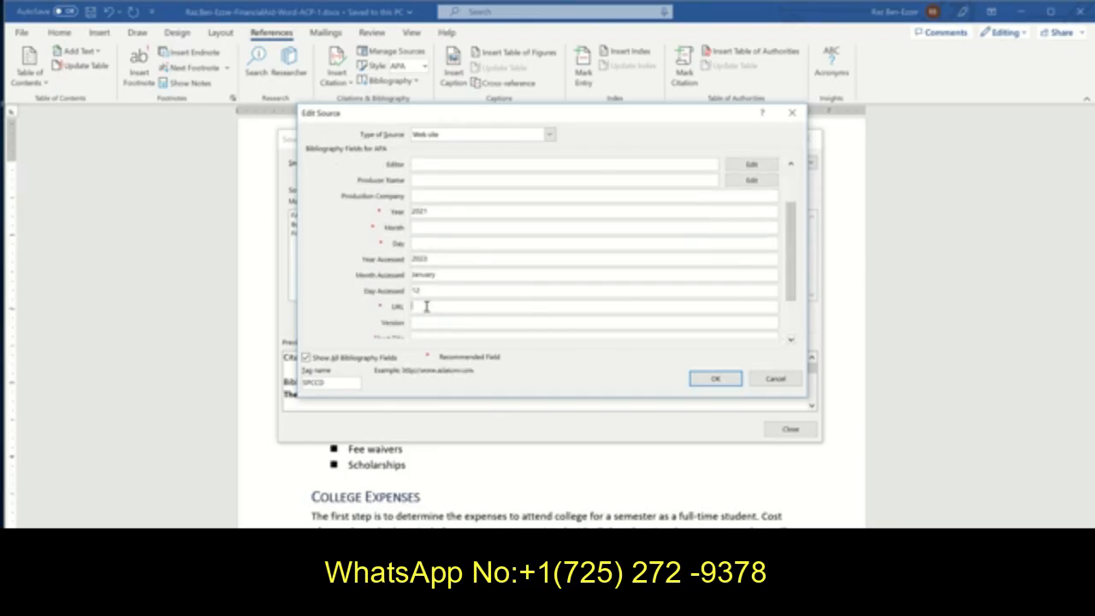
pyautogui.rightClick(426, 308)
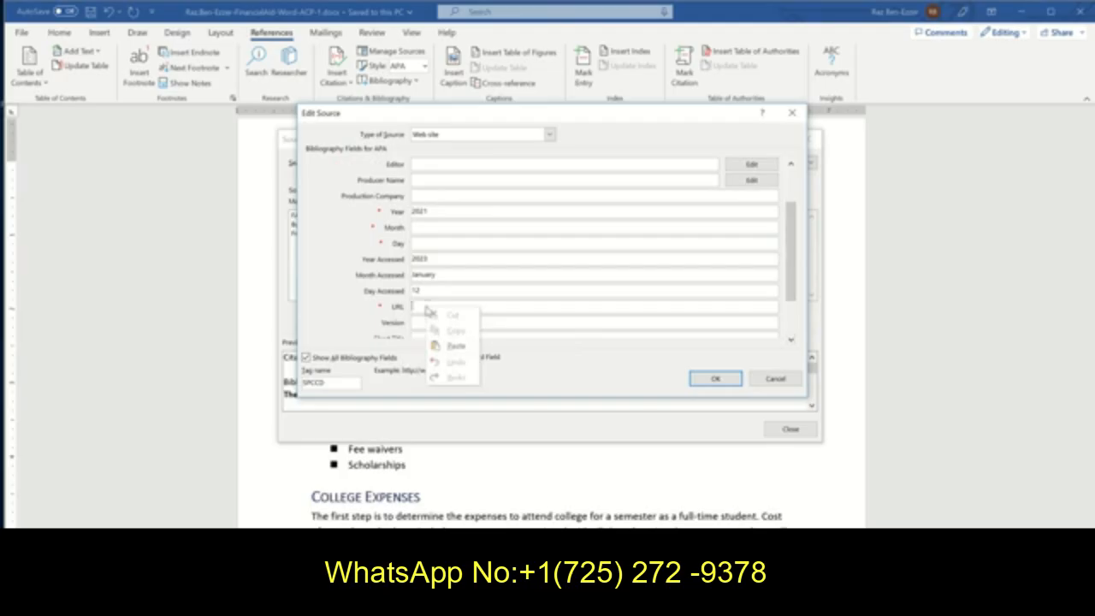
pyautogui.click(450, 346)
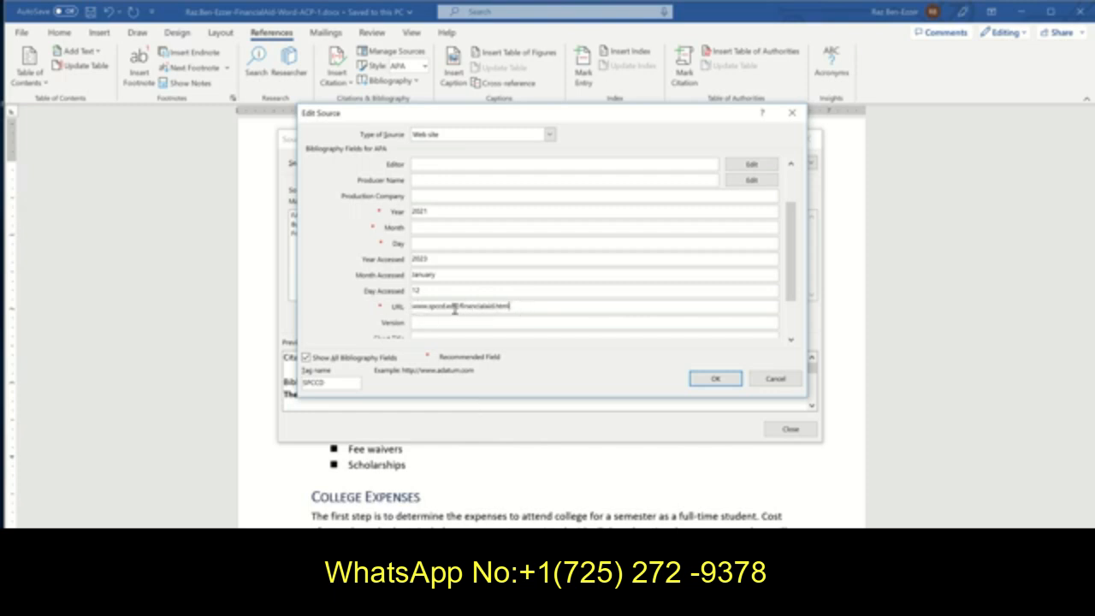
# Check the FAFSA source details of item 9g in the browser, save the edited SPCCD source in Word, and close the Source Manager.
pyautogui.hotkey('alt', 'Tab')
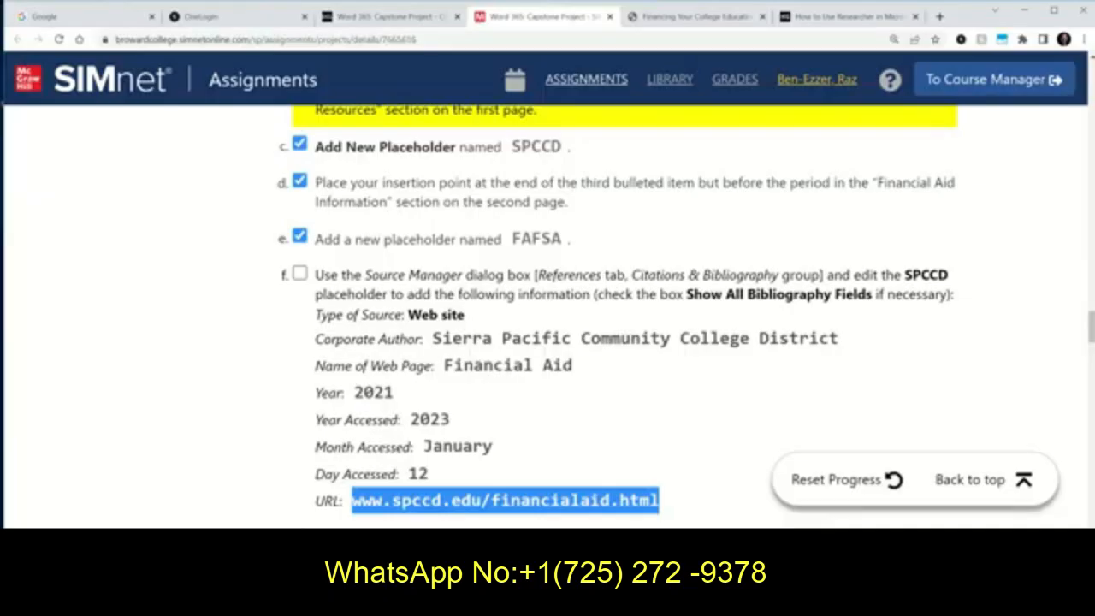
pyautogui.scroll(-2, 335, 476)
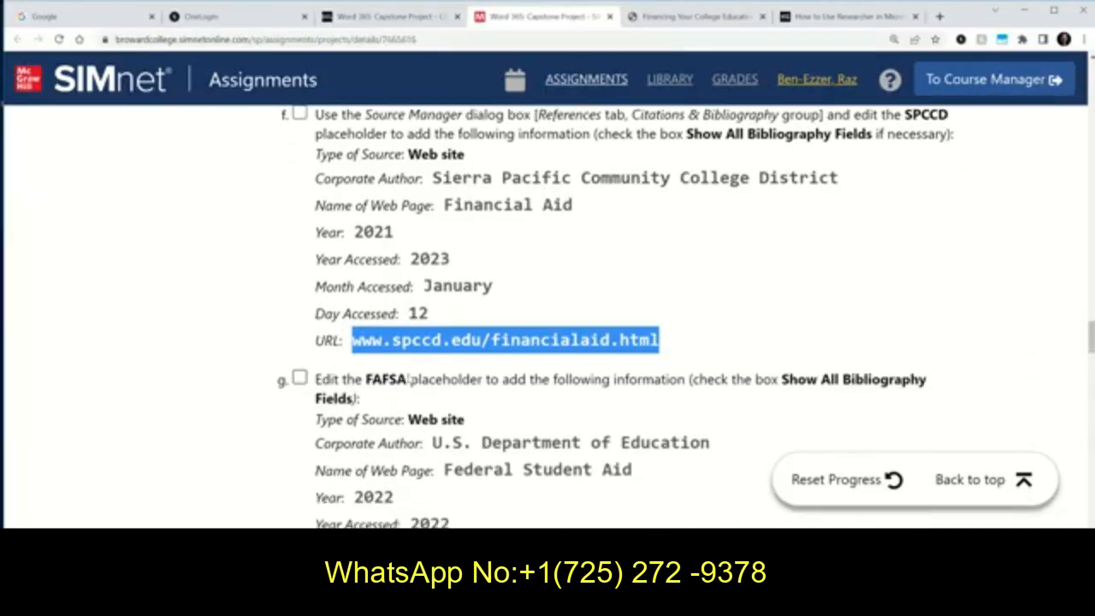
pyautogui.scroll(-3, 530, 453)
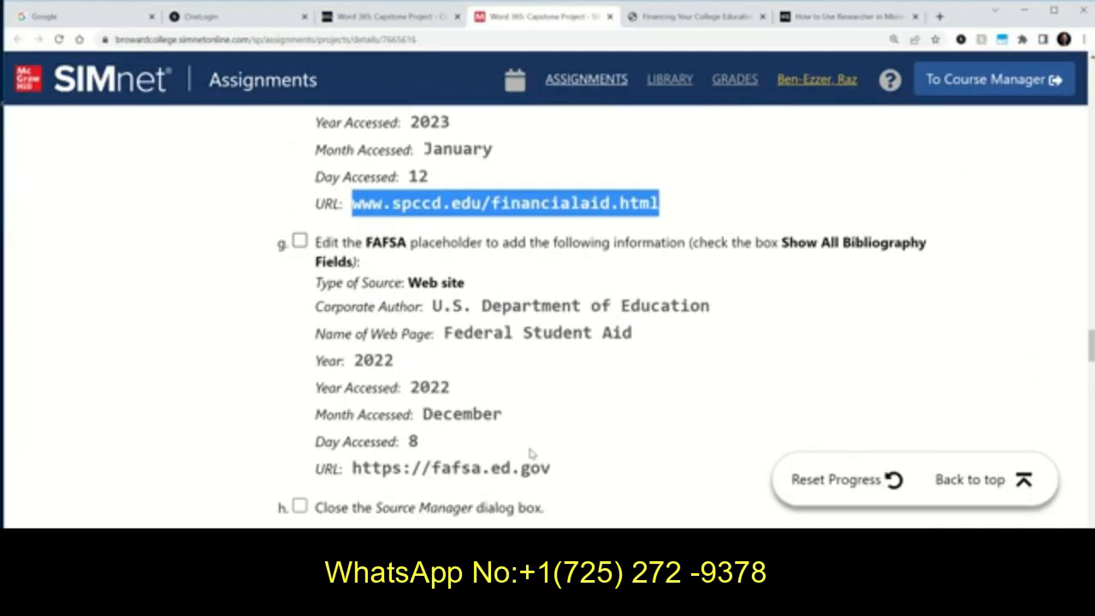
pyautogui.scroll(1, 530, 450)
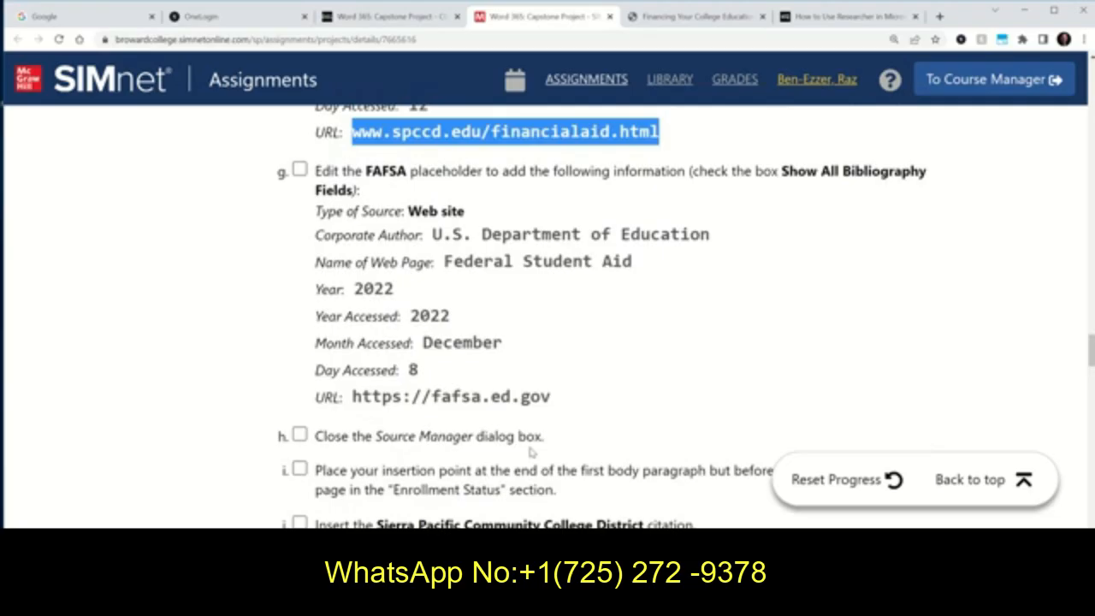
pyautogui.scroll(-1, 531, 452)
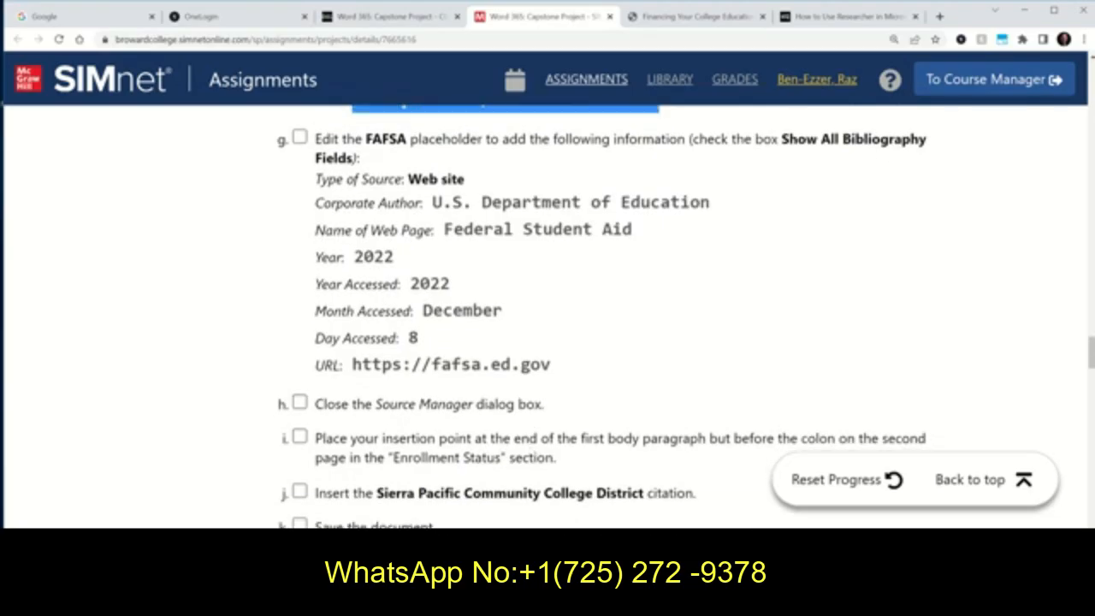
pyautogui.click(493, 602)
pyautogui.click(715, 380)
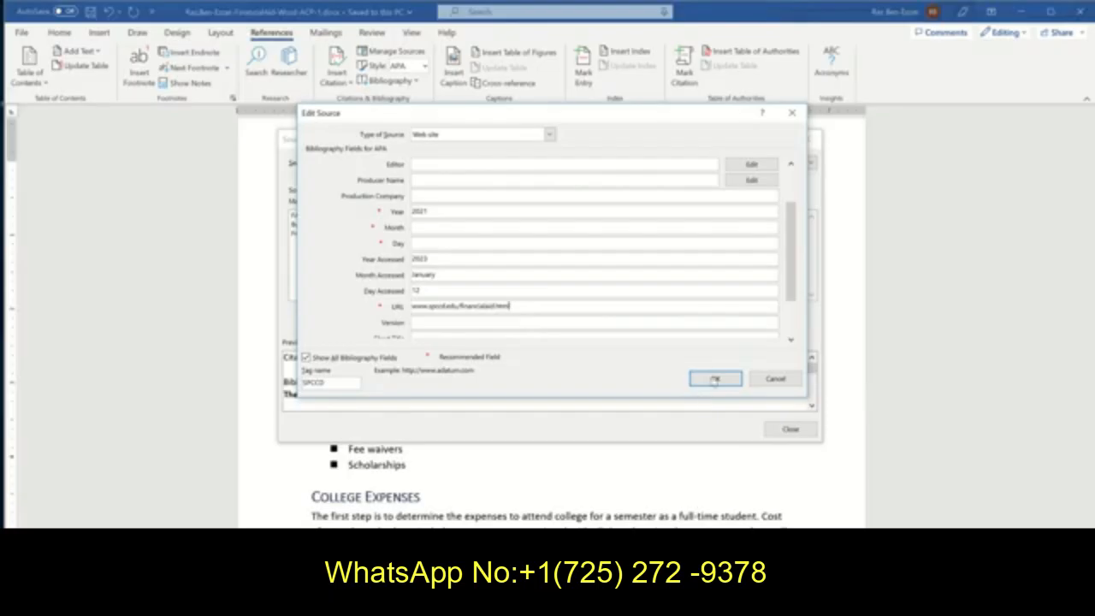
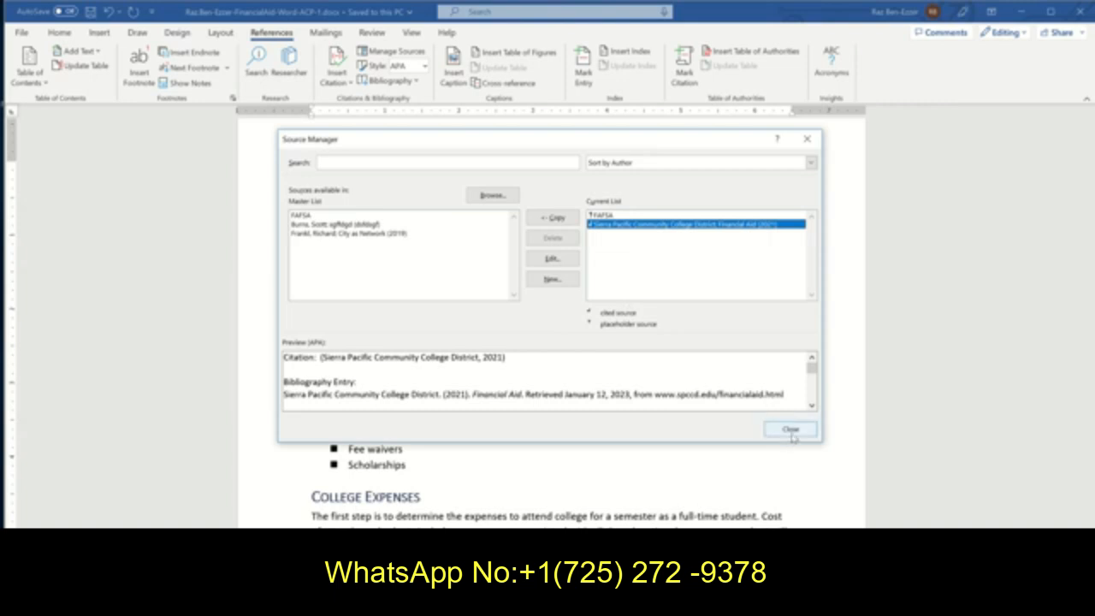
pyautogui.click(790, 431)
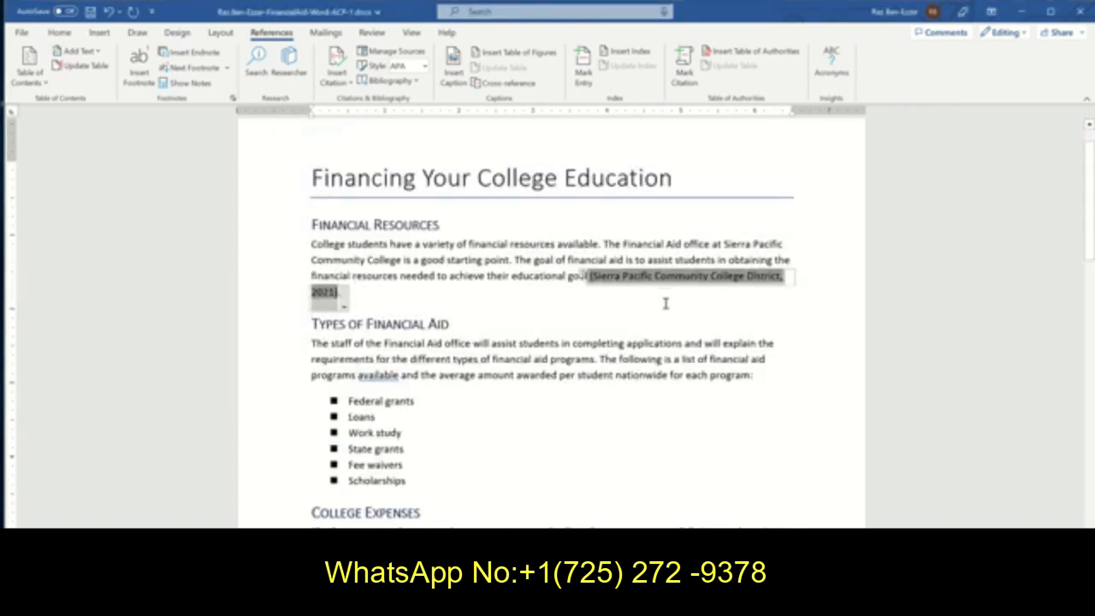
pyautogui.click(666, 303)
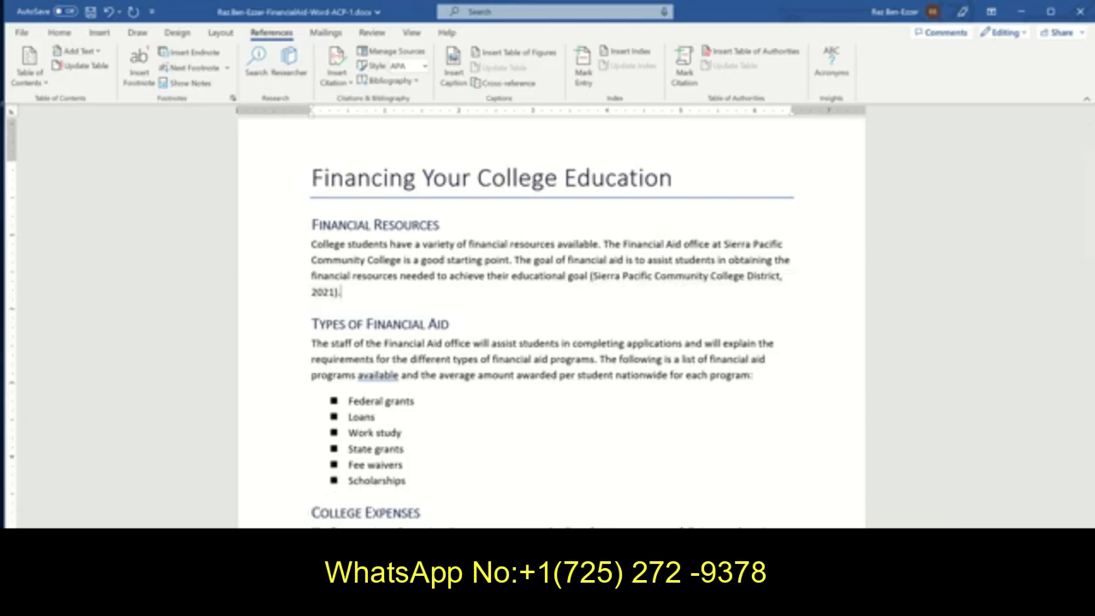
# Compare the Financial Resources citation with page 2 of the solution PDF, and find the FAFSA citation under Financial Aid Information in Word.
pyautogui.hotkey('alt', 'Tab')
pyautogui.click(721, 15)
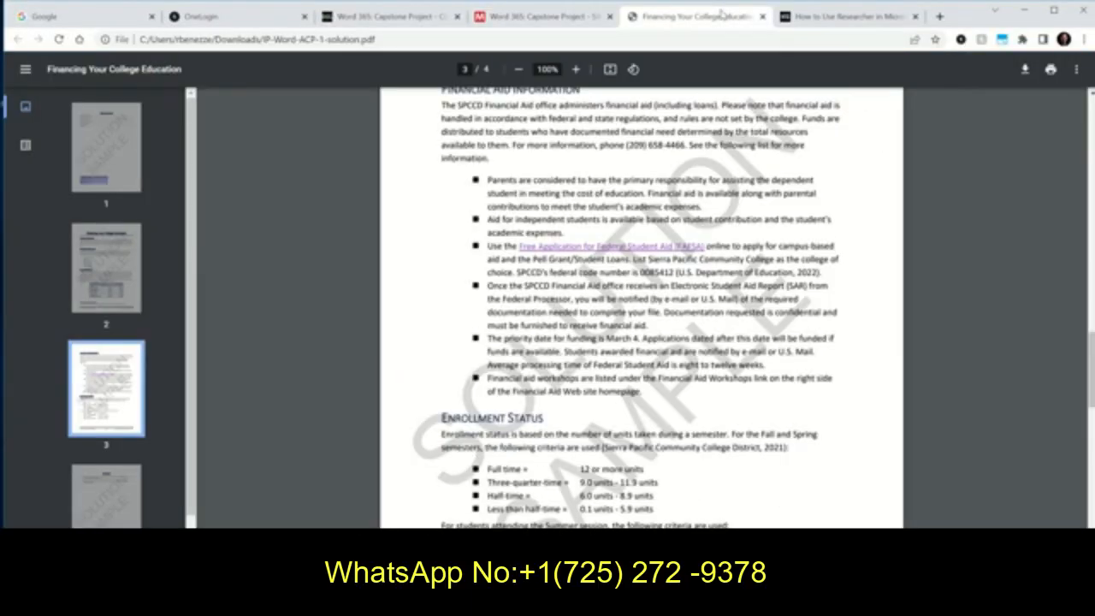
pyautogui.scroll(10, 719, 168)
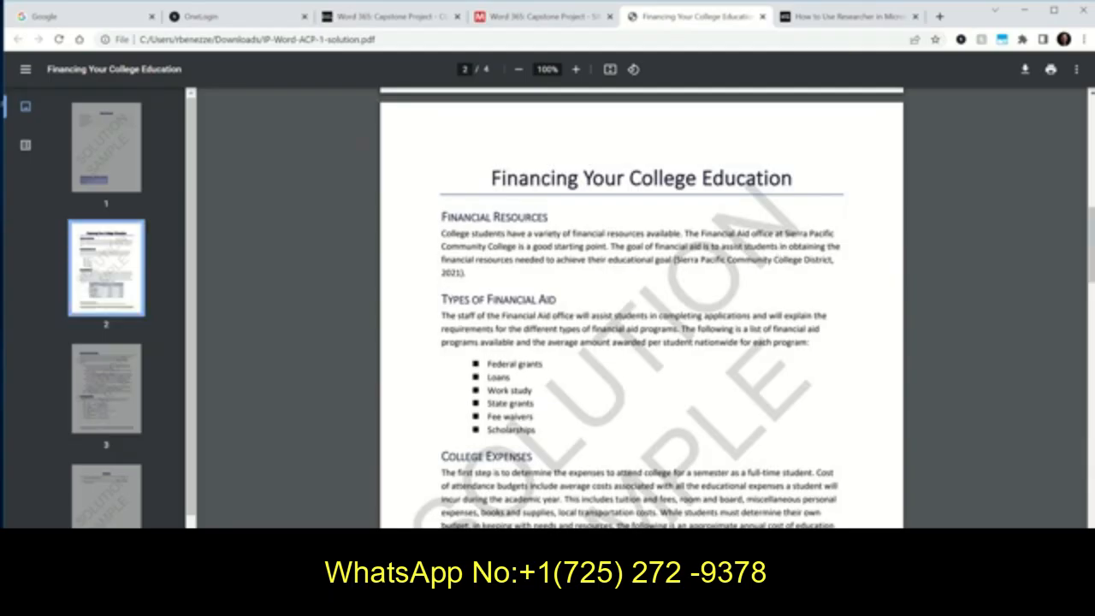
pyautogui.click(492, 603)
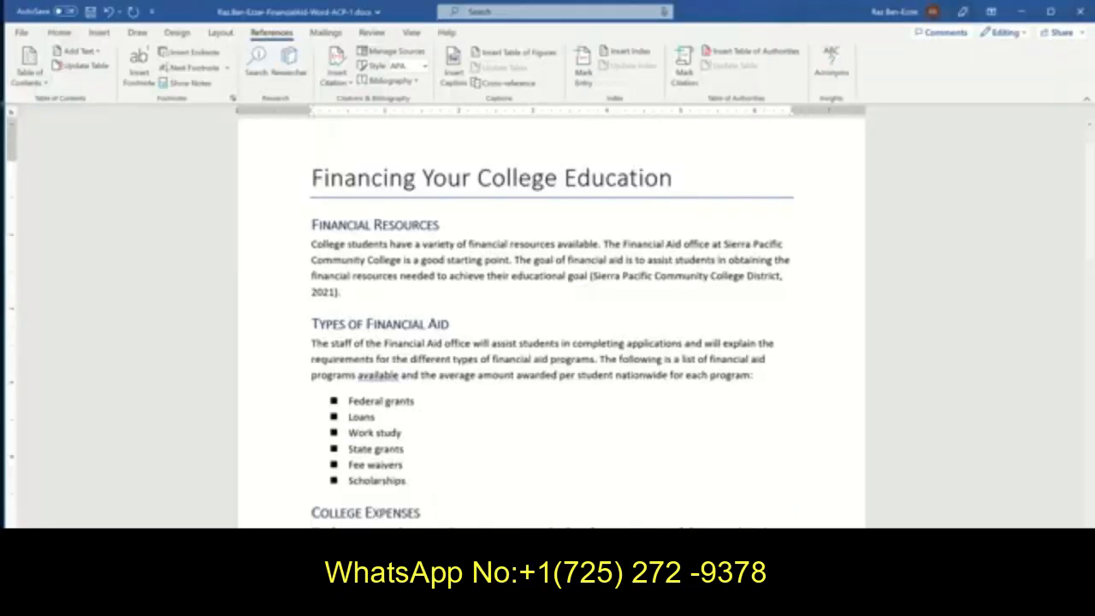
pyautogui.scroll(-10, 659, 427)
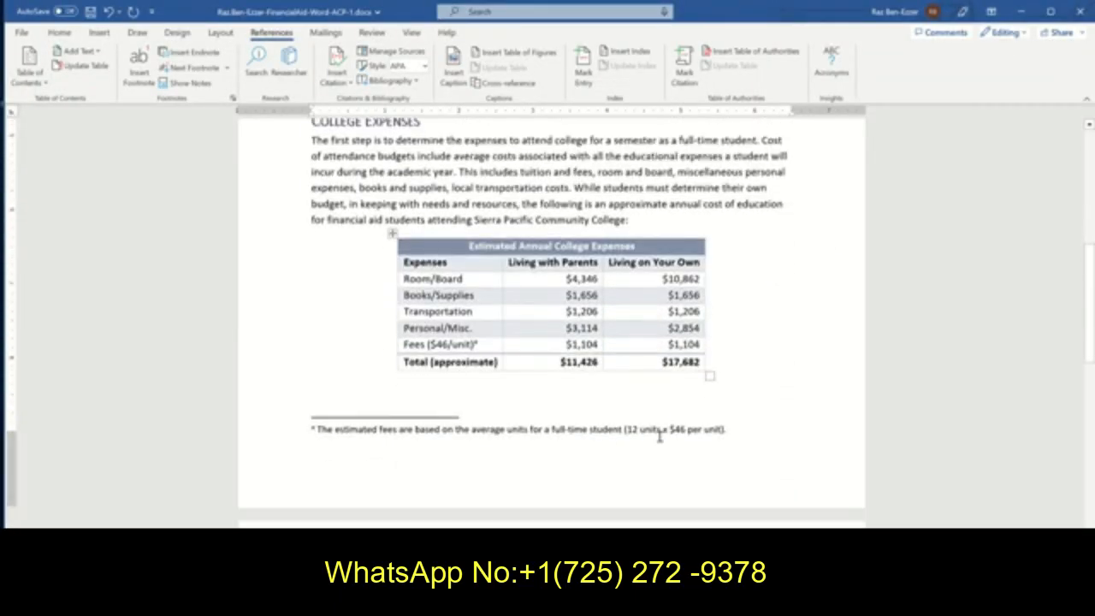
pyautogui.scroll(-7, 660, 434)
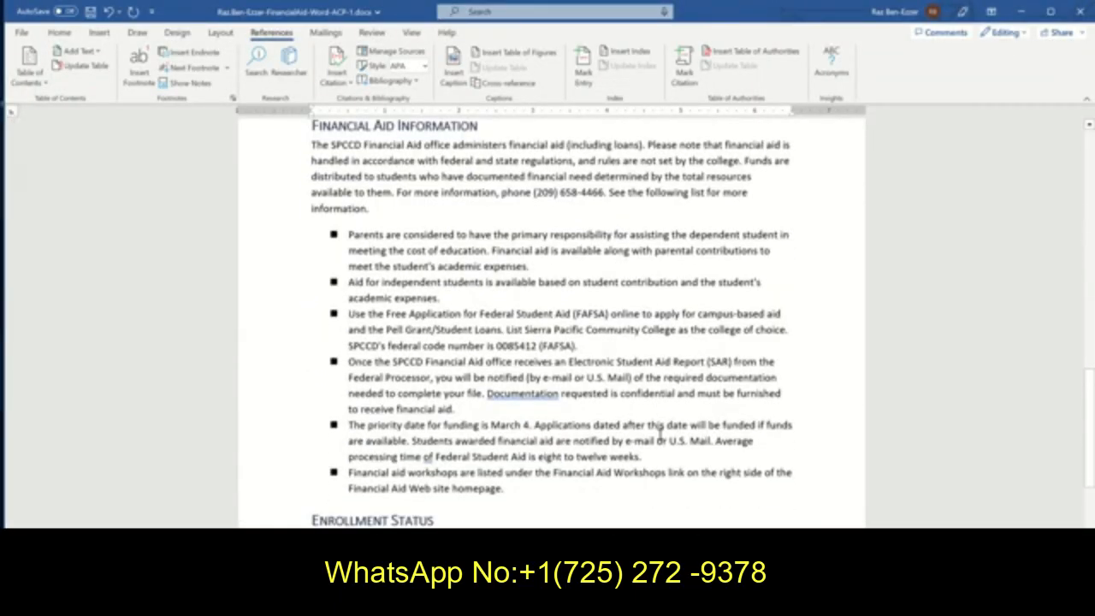
pyautogui.scroll(-2, 659, 433)
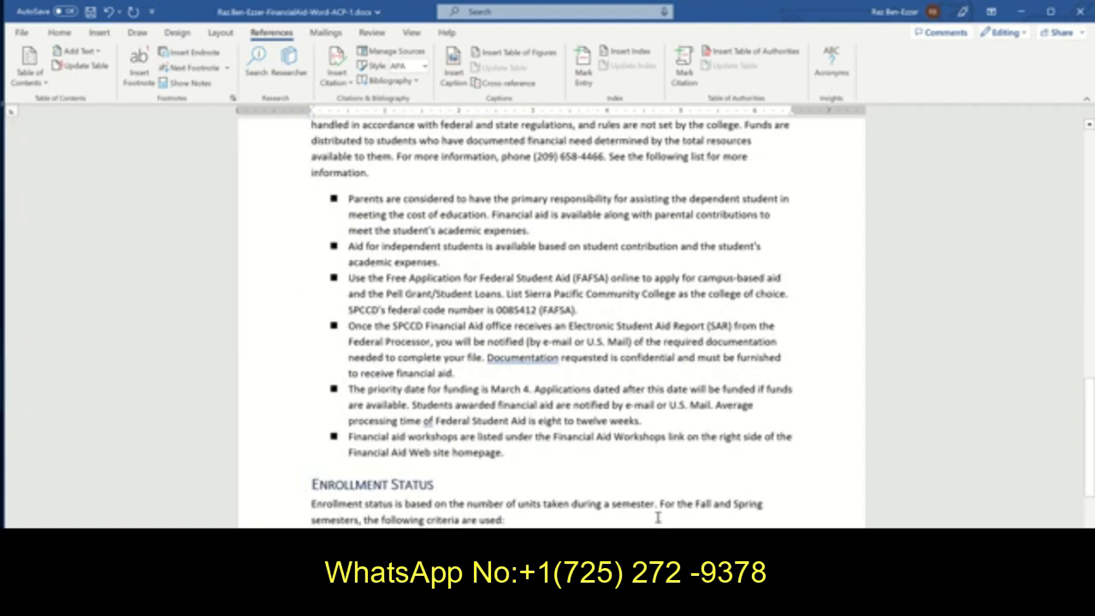
pyautogui.moveTo(538, 310); pyautogui.dragTo(578, 311)
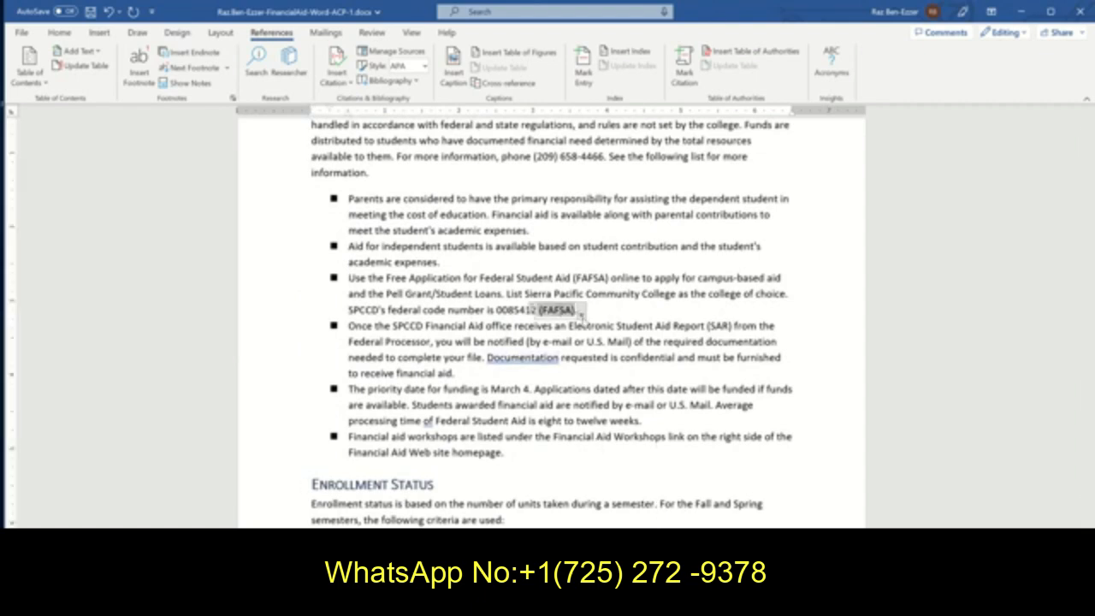
pyautogui.click(581, 314)
pyautogui.click(539, 367)
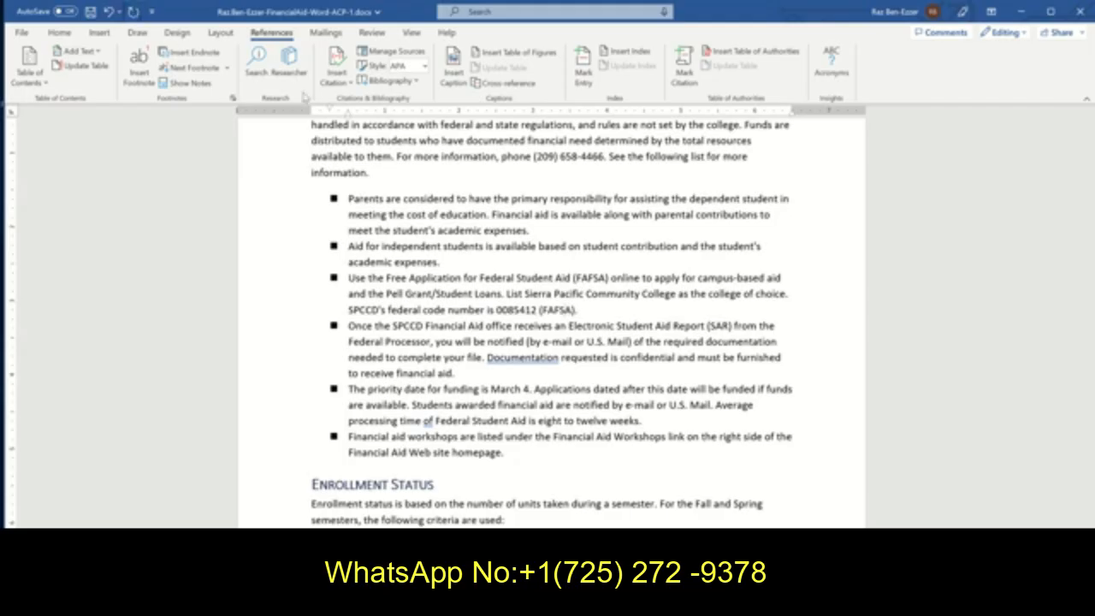
pyautogui.hotkey('ctrl', 'z')
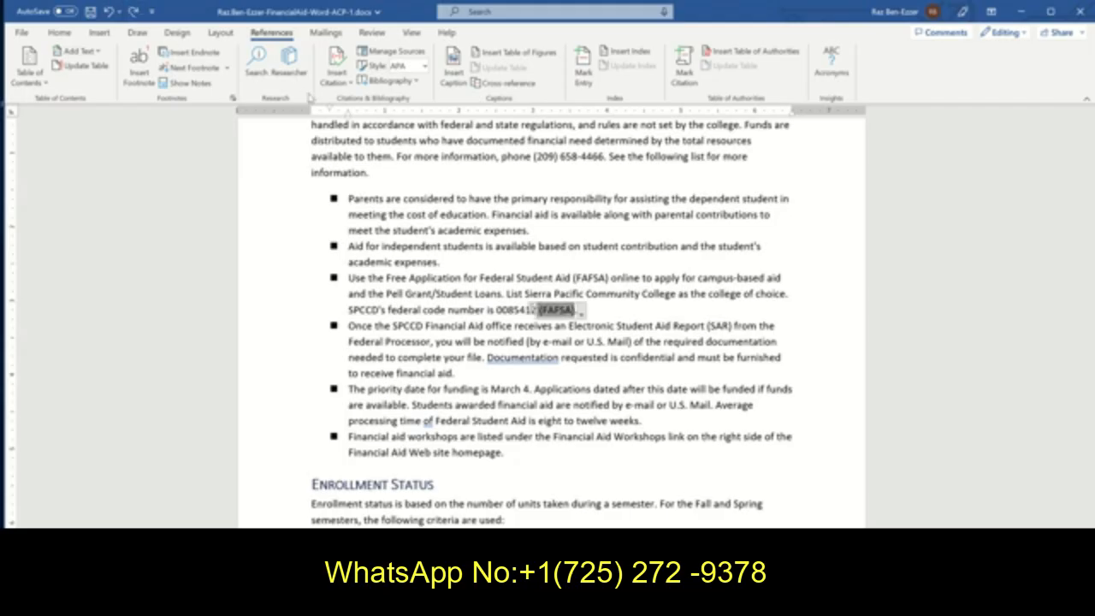
# Open the source of the FAFSA citation in the third bulleted item for editing and show all bibliography fields.
pyautogui.click(581, 314)
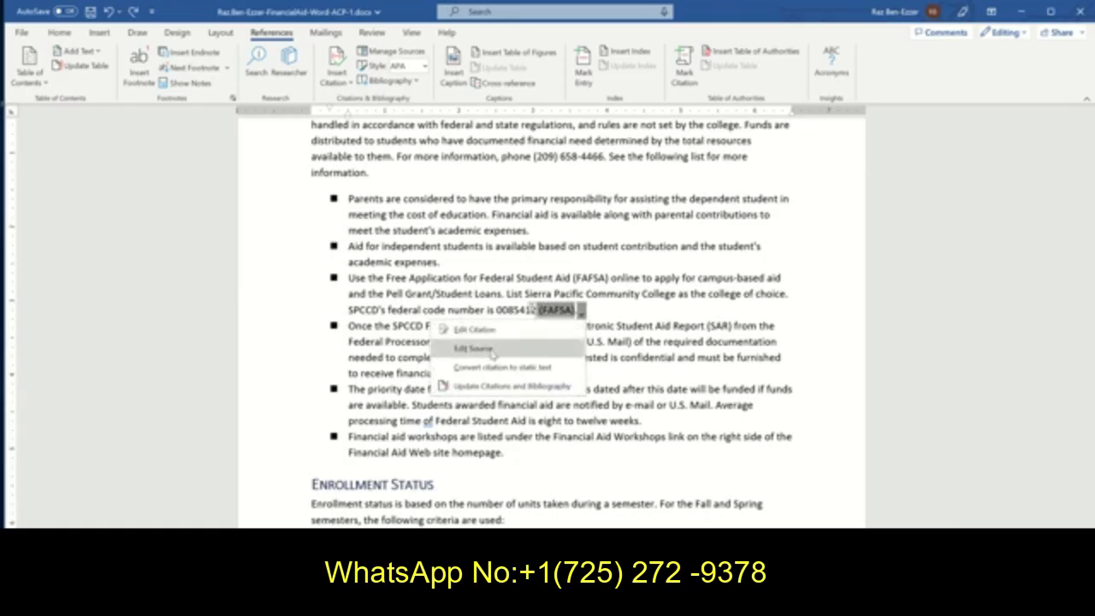
pyautogui.click(476, 349)
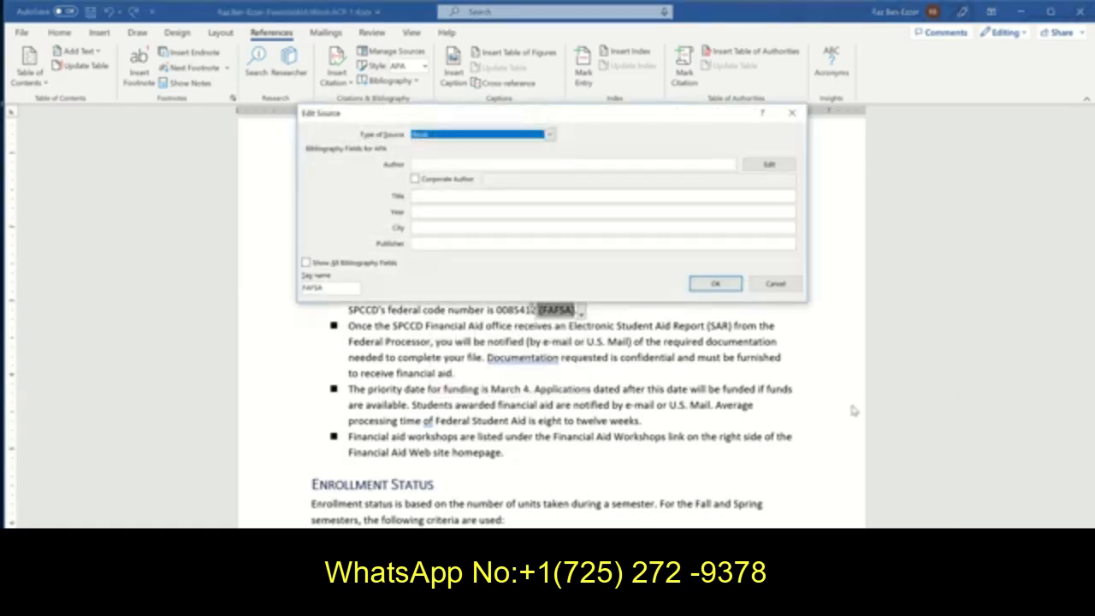
pyautogui.click(306, 263)
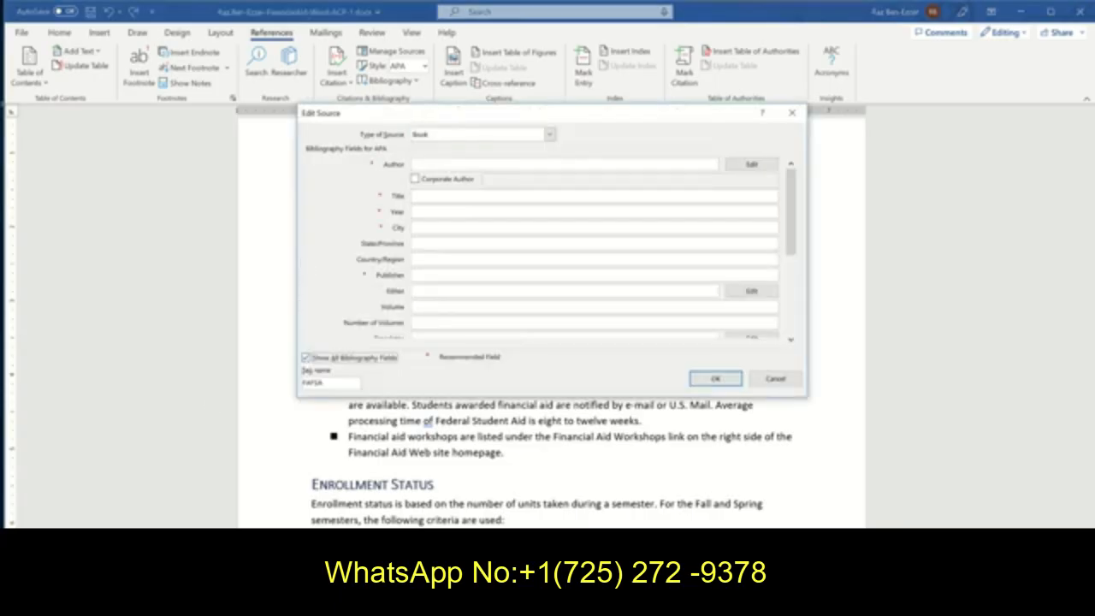
# Copy the corporate author "U.S. Department of Education" from item 9g in the browser and return to the FAFSA source in Word.
pyautogui.hotkey('alt', 'Tab')
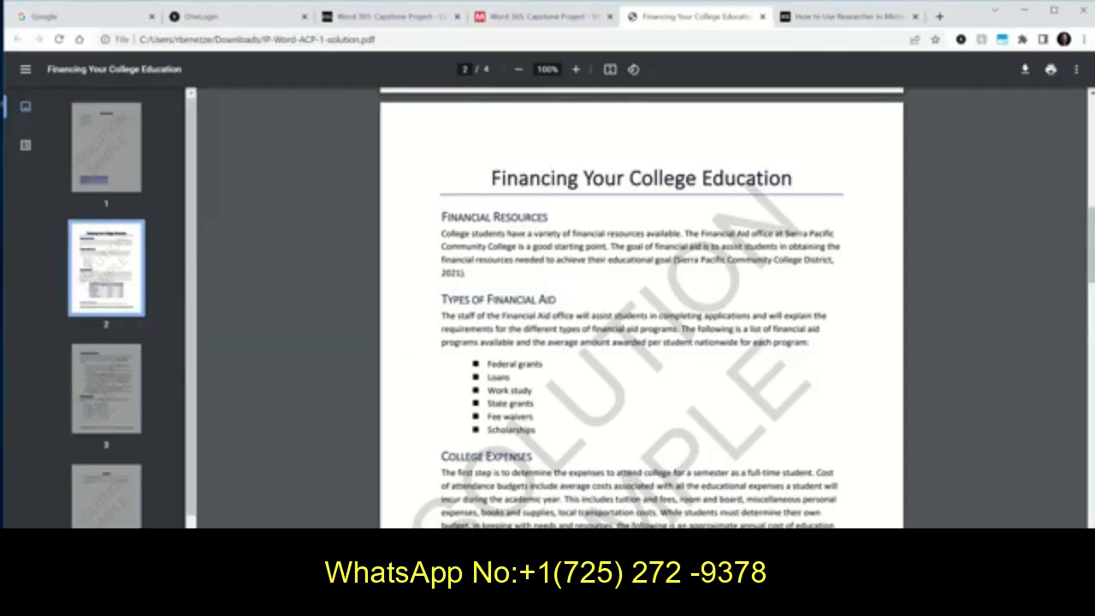
pyautogui.click(498, 16)
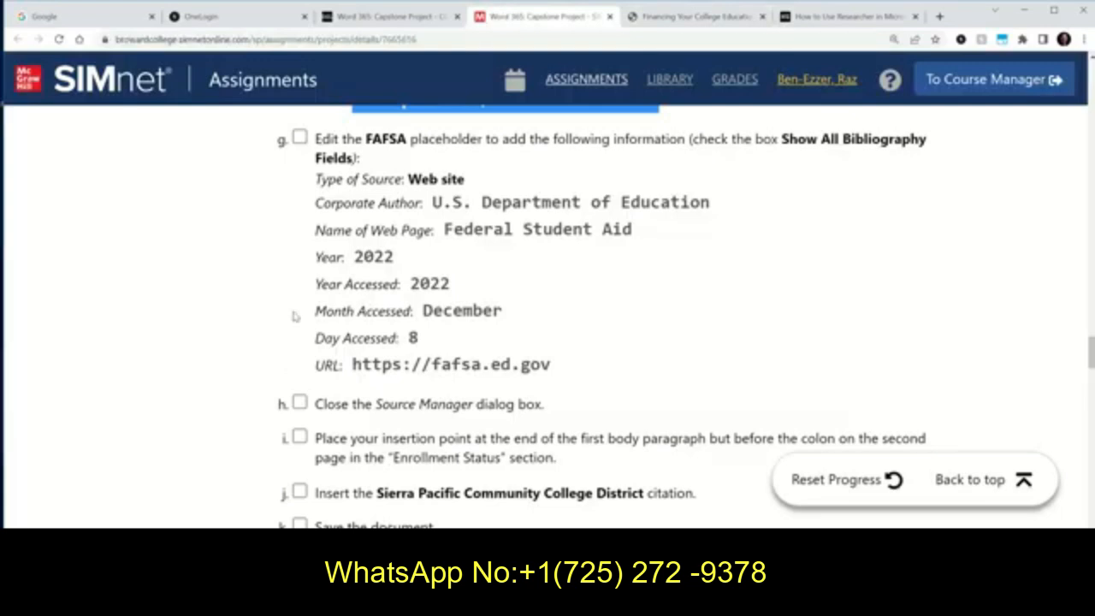
pyautogui.scroll(2, 398, 246)
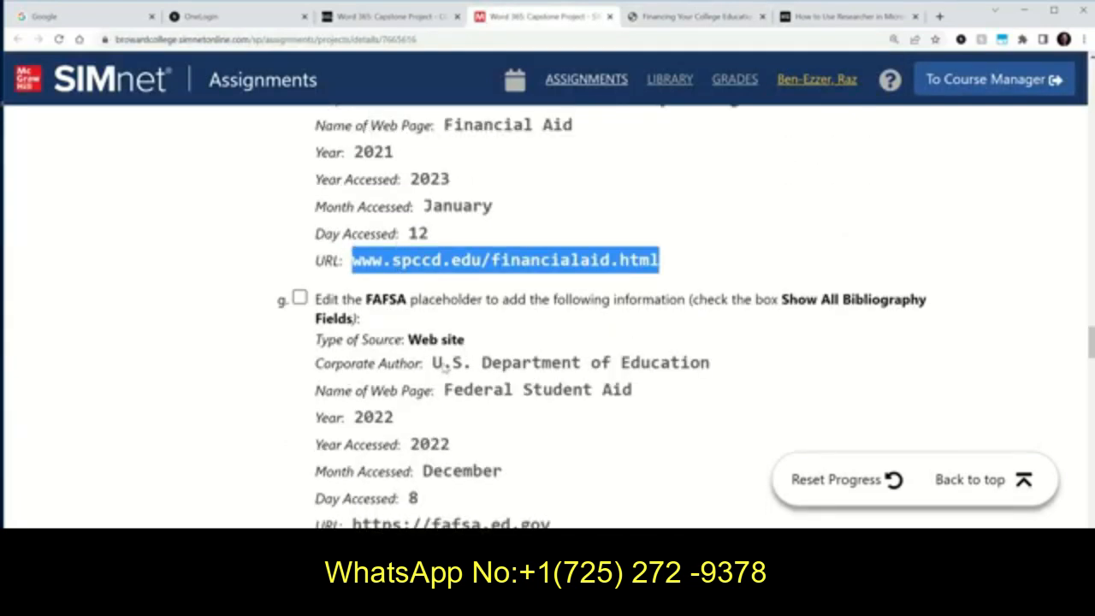
pyautogui.moveTo(436, 364); pyautogui.dragTo(713, 366)
pyautogui.rightClick(713, 366)
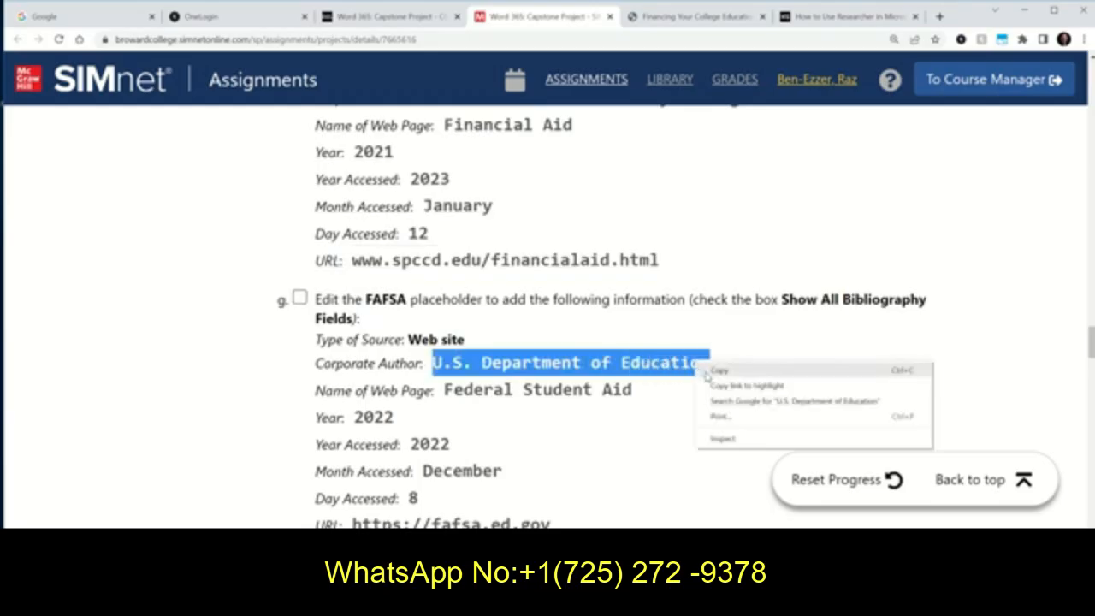
pyautogui.click(723, 370)
pyautogui.hotkey('alt', 'Tab')
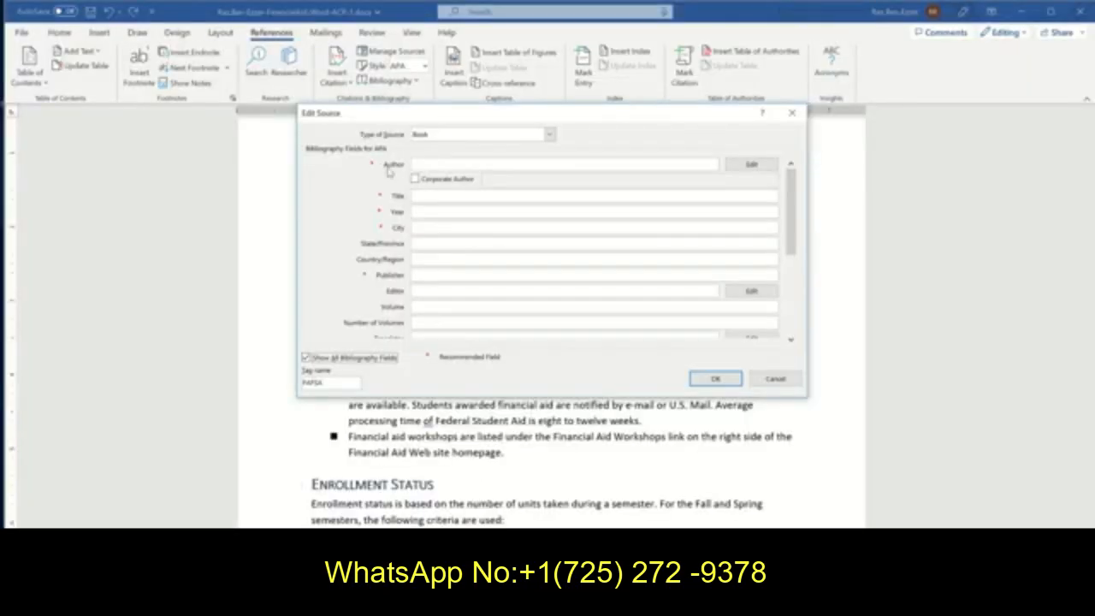
# Set the FAFSA source's type to Web site and enable Corporate Author.
pyautogui.click(417, 180)
pyautogui.click(548, 135)
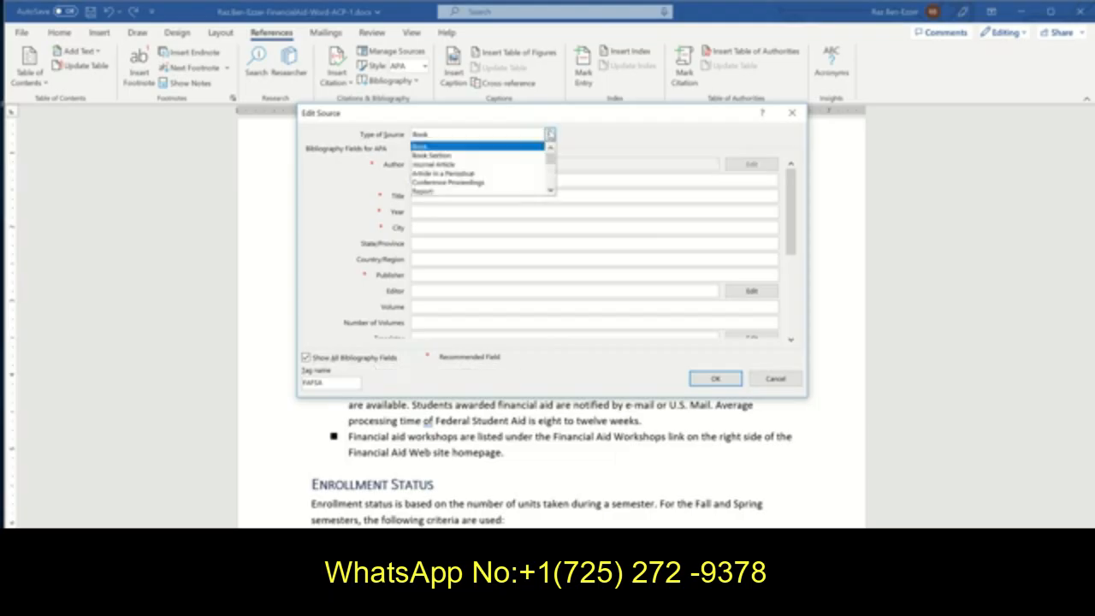
pyautogui.click(550, 191)
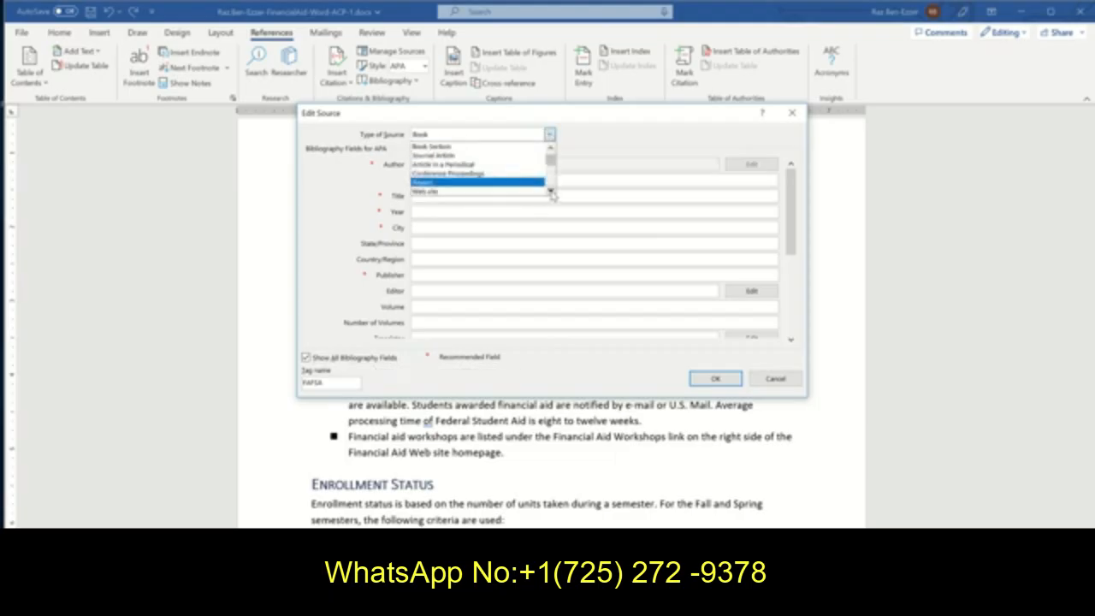
pyautogui.click(550, 192)
pyautogui.click(495, 183)
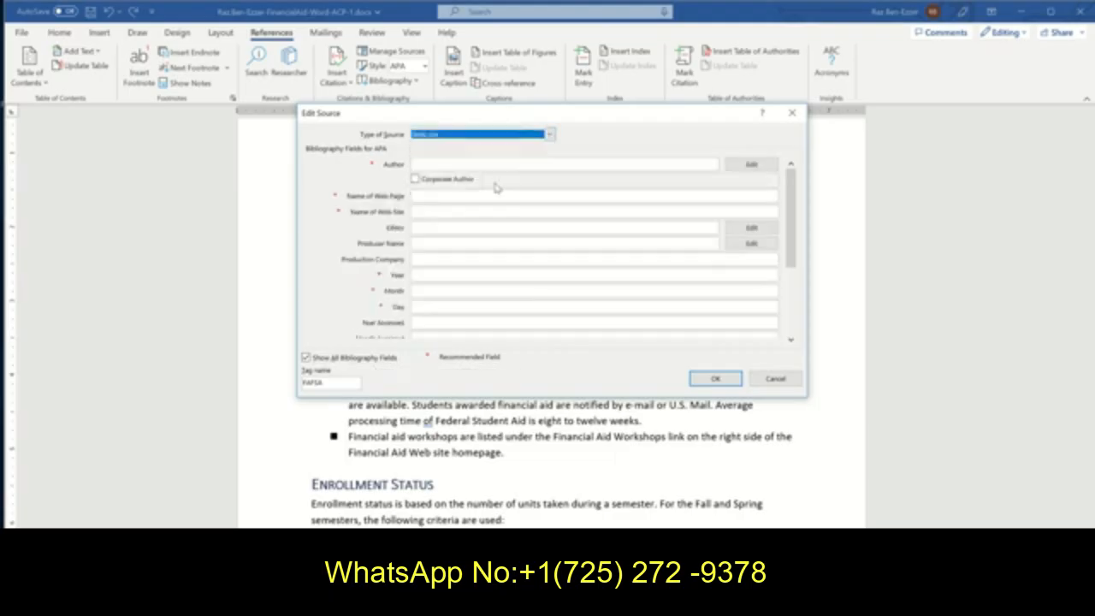
pyautogui.click(415, 179)
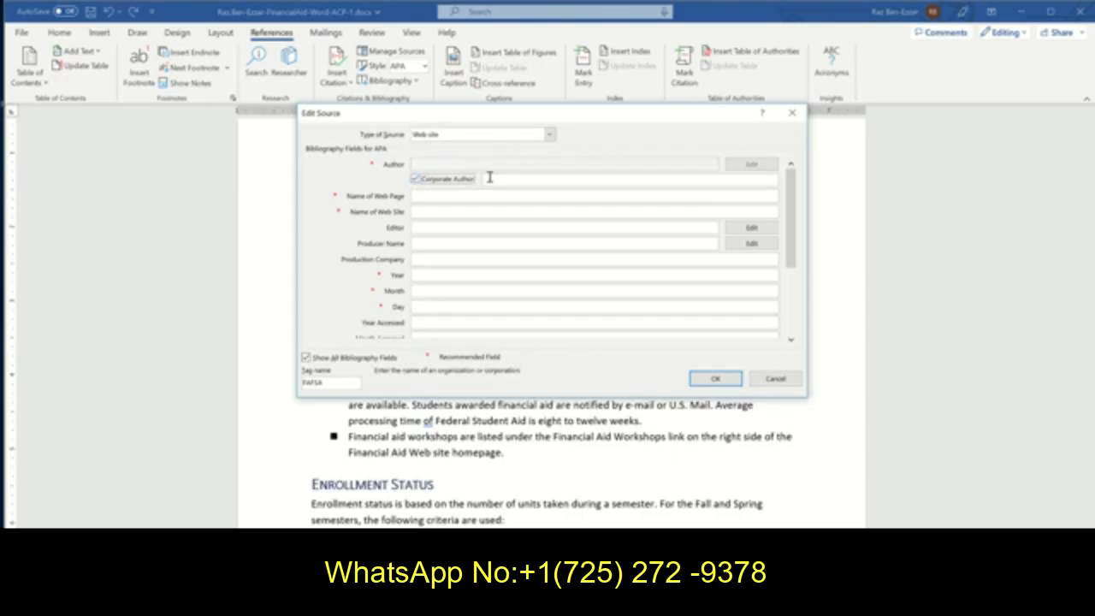
# Paste "U.S. Department of Education" as the FAFSA source's corporate author, and copy "Federal Student Aid" from item 9g in the browser for use in Word.
pyautogui.rightClick(493, 182)
pyautogui.click(504, 216)
pyautogui.hotkey('alt', 'Tab')
pyautogui.click(451, 390)
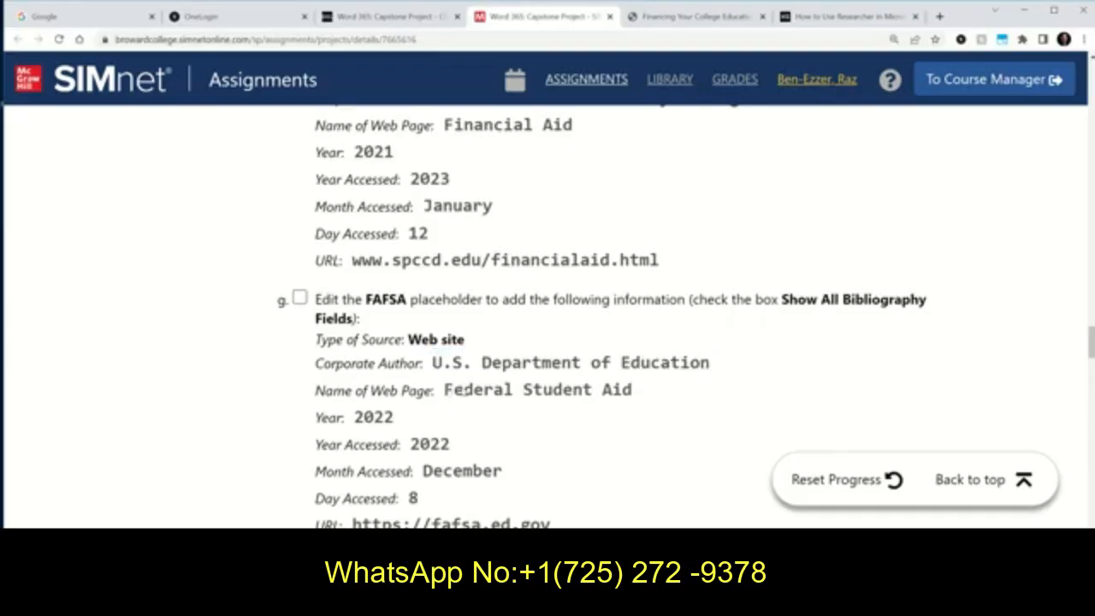
pyautogui.moveTo(444, 390); pyautogui.dragTo(631, 391)
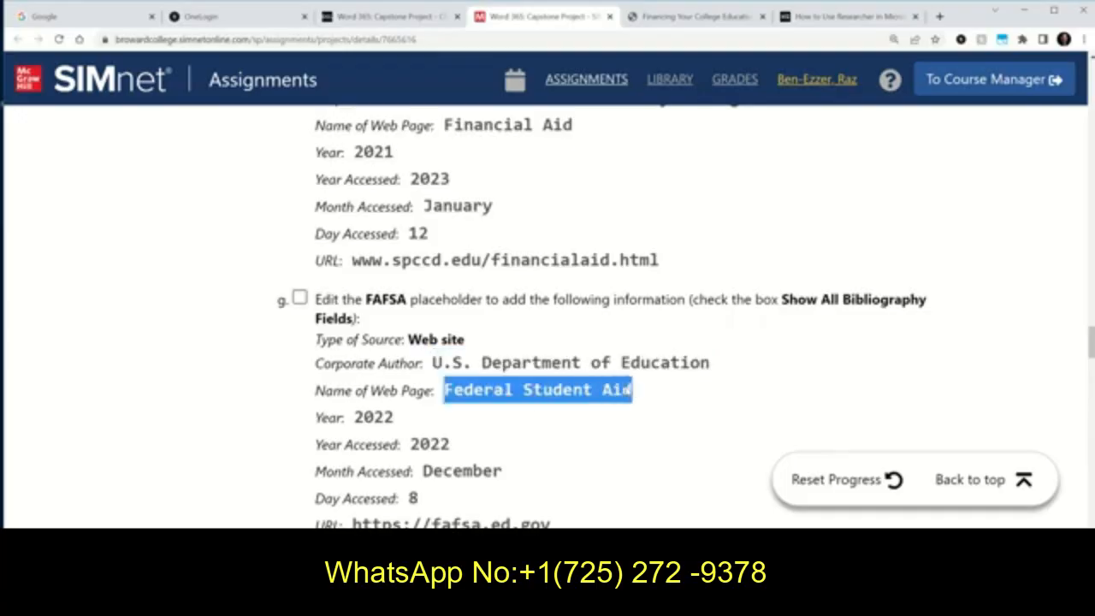
pyautogui.rightClick(578, 390)
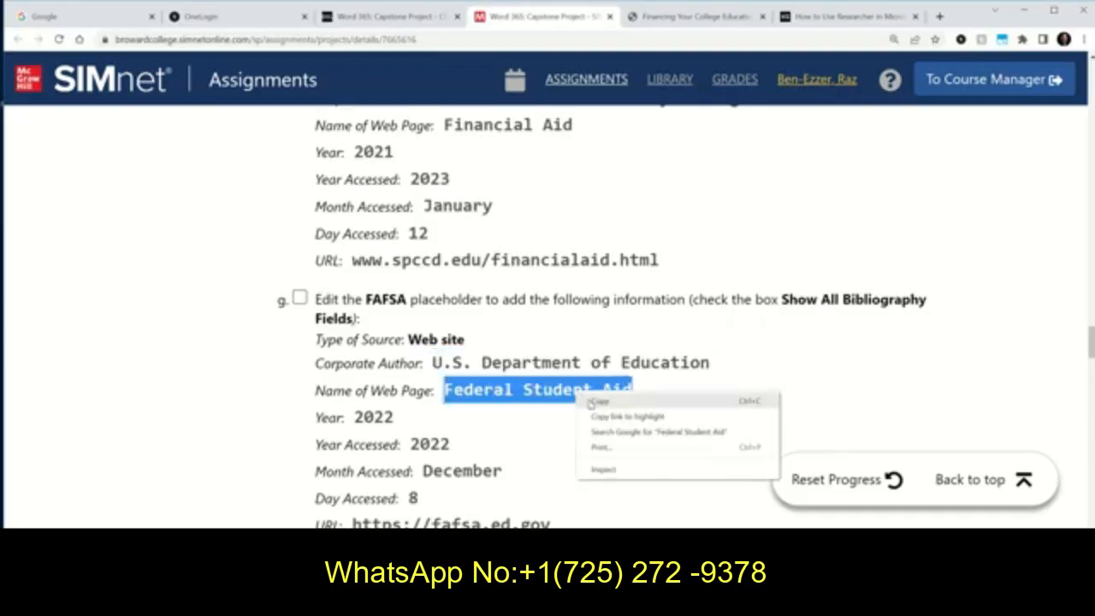
pyautogui.click(599, 401)
pyautogui.hotkey('alt', 'Tab')
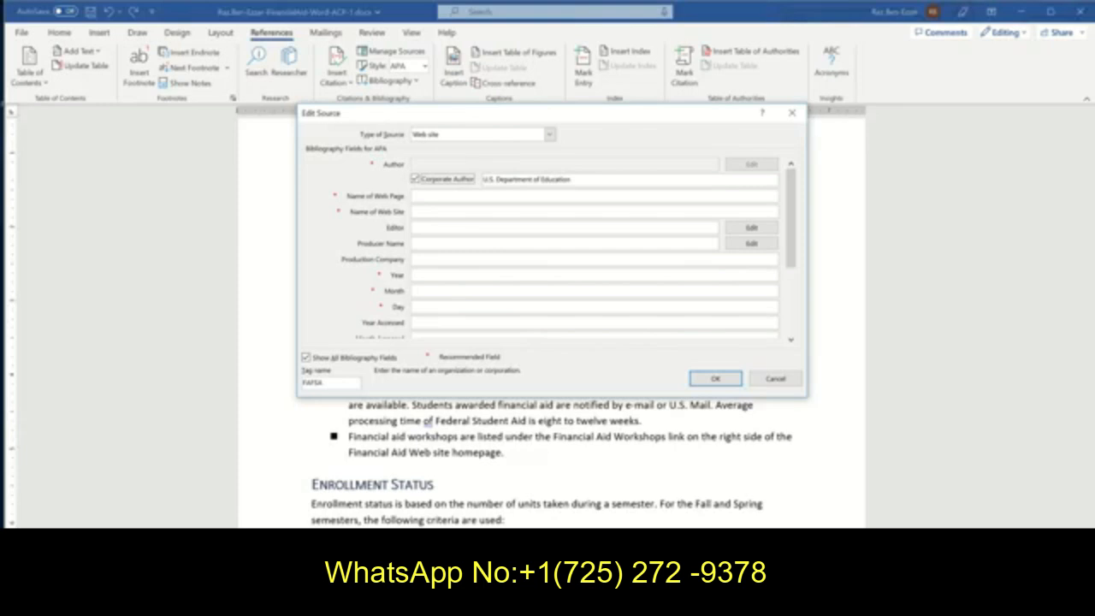
# Paste "Federal Student Aid" as the FAFSA source's Name of Web Page.
pyautogui.click(414, 199)
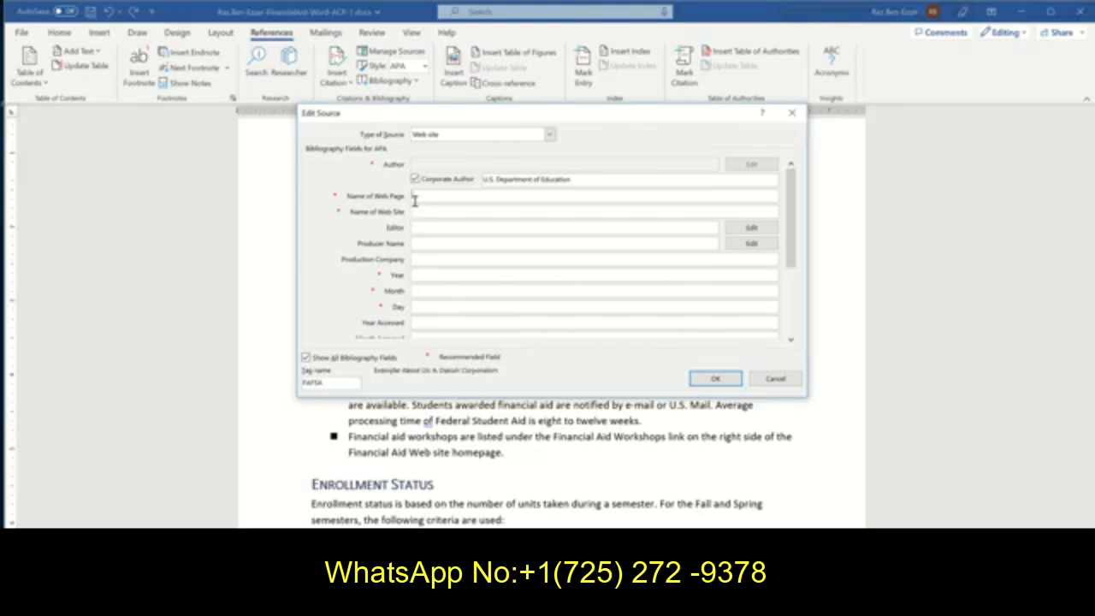
pyautogui.rightClick(415, 200)
pyautogui.click(436, 233)
# Check item 9g's dates in the browser, and set the FAFSA source's Year and Year Accessed to 2022 in Word.
pyautogui.hotkey('alt', 'Tab')
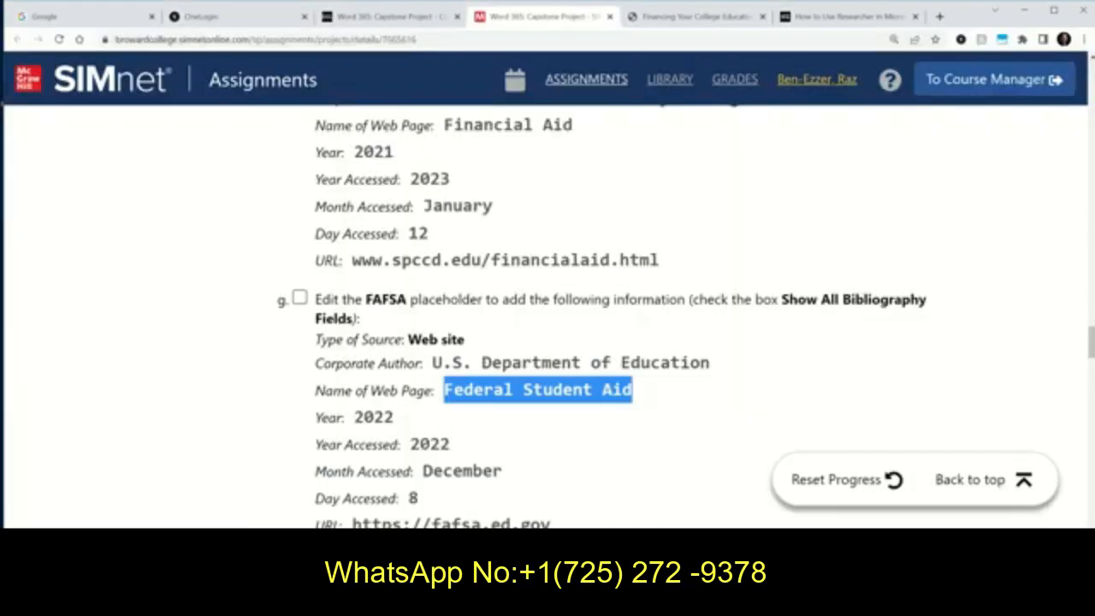
pyautogui.hotkey('alt', 'Tab')
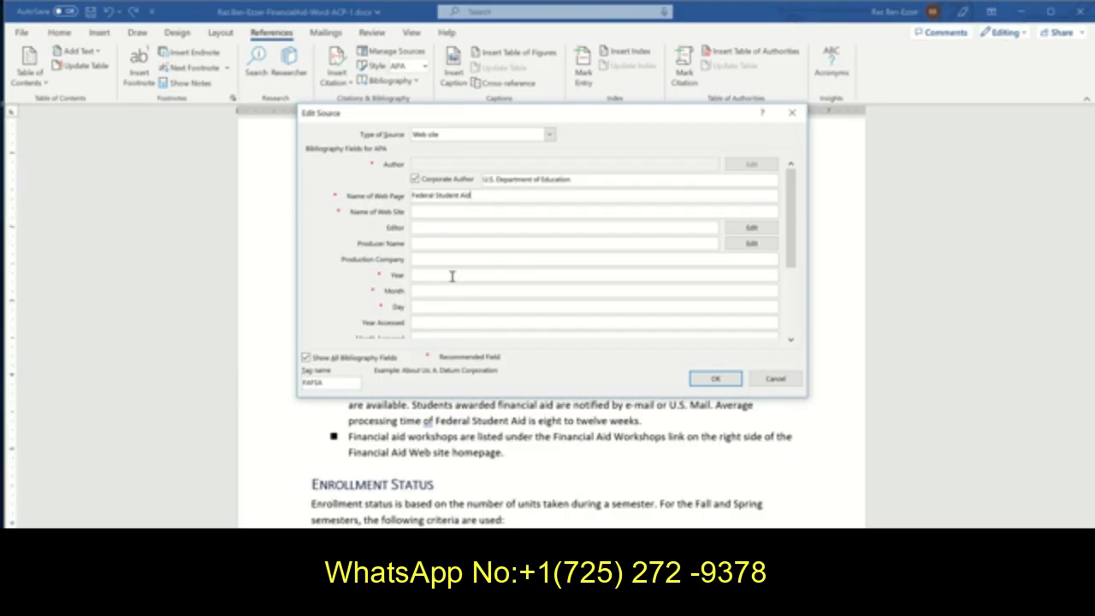
pyautogui.click(419, 273)
pyautogui.click(423, 323)
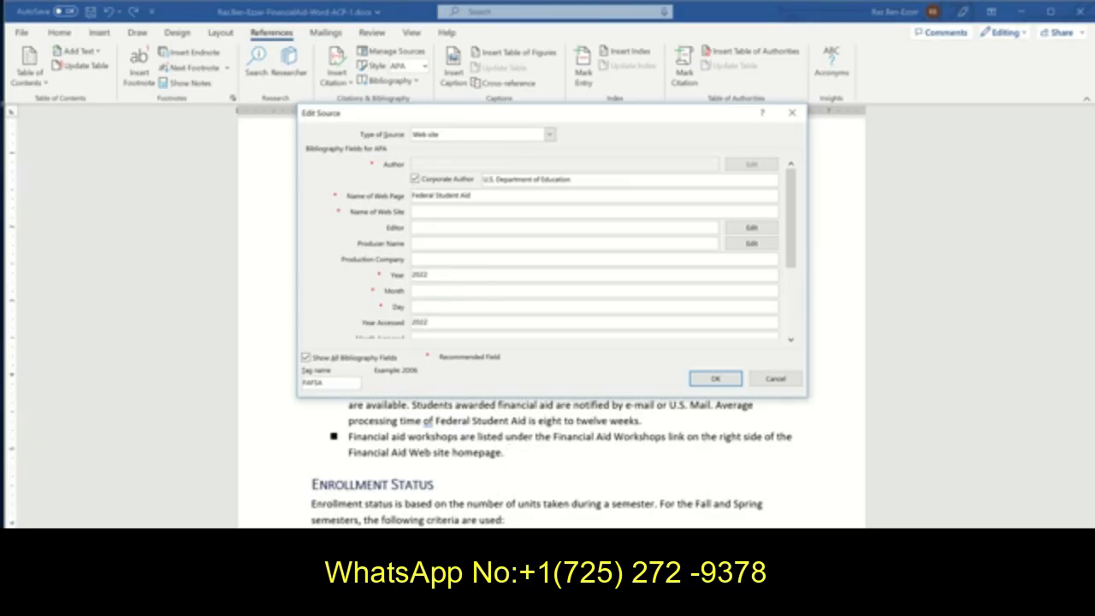
# Check item 9g's access date in the browser, and set the source's Month Accessed to December and Day Accessed to 8 in Word.
pyautogui.hotkey('alt', 'Tab')
pyautogui.scroll(-2, 443, 451)
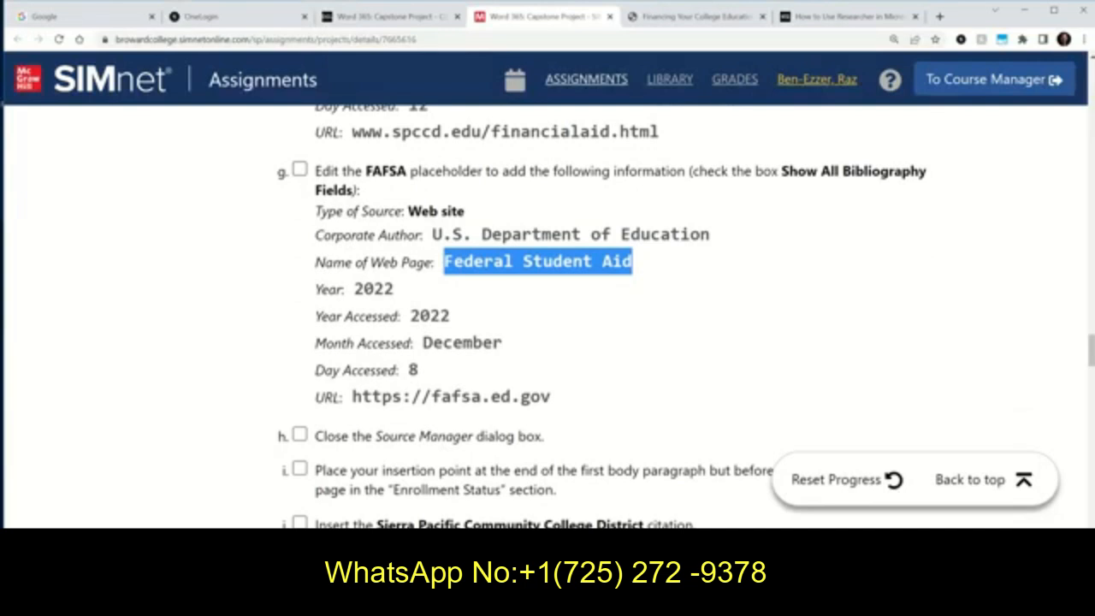
pyautogui.hotkey('alt', 'Tab')
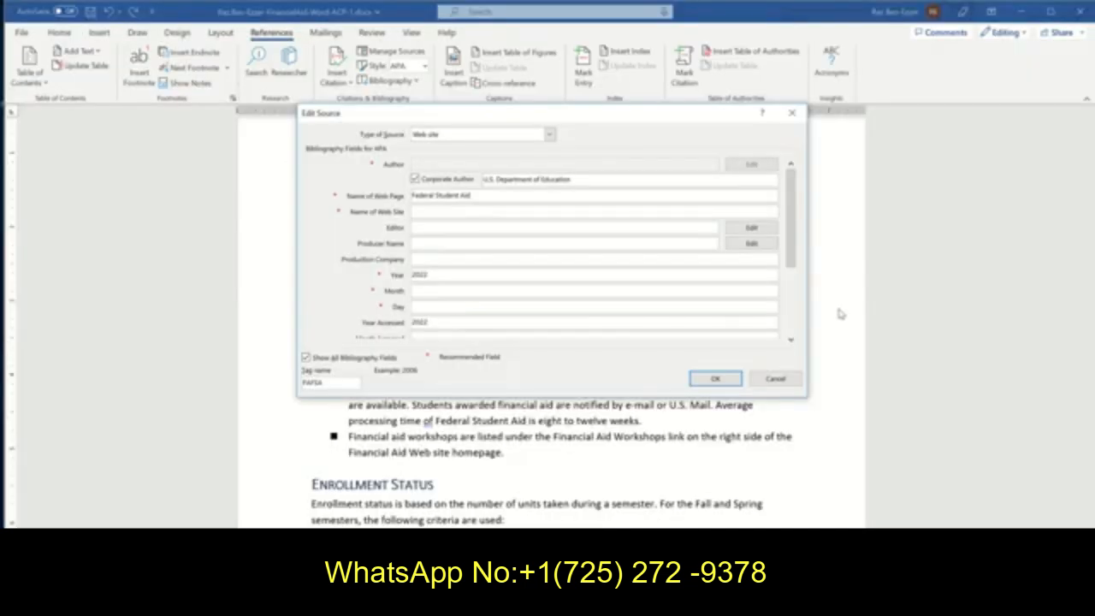
pyautogui.scroll(-4, 792, 342)
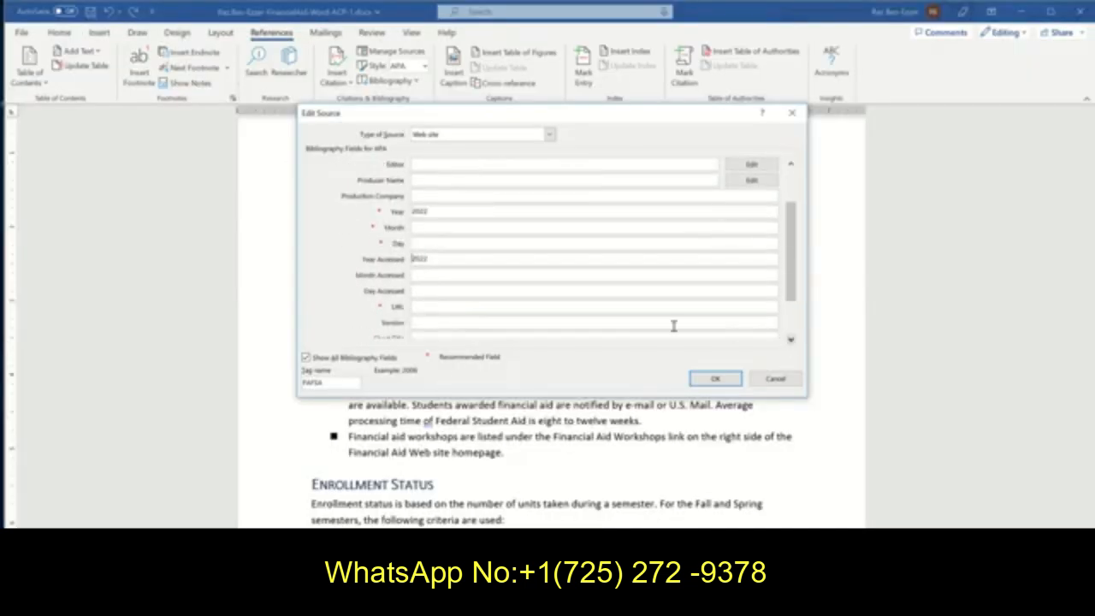
pyautogui.click(424, 275)
pyautogui.write('06')
pyautogui.hotkey('alt', 'Tab')
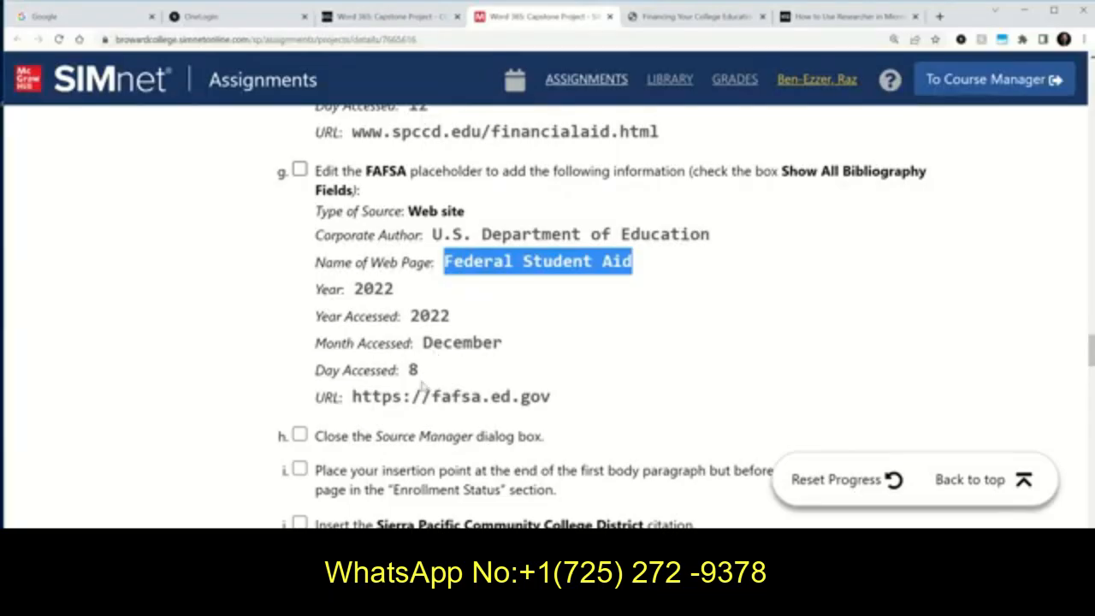
pyautogui.moveTo(552, 398); pyautogui.dragTo(350, 403)
pyautogui.rightClick(364, 399)
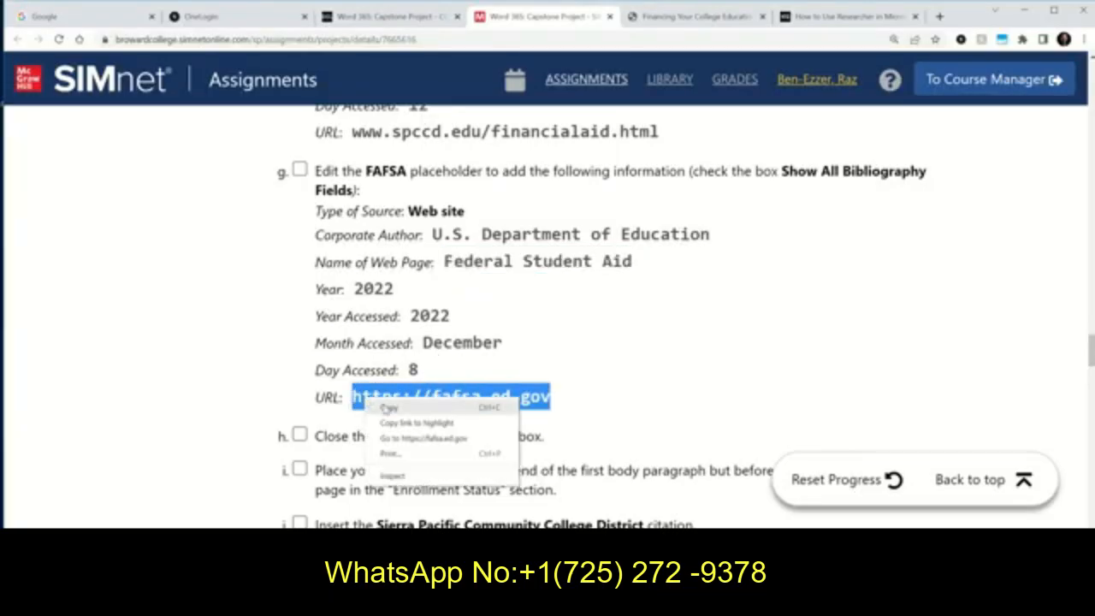
pyautogui.click(387, 410)
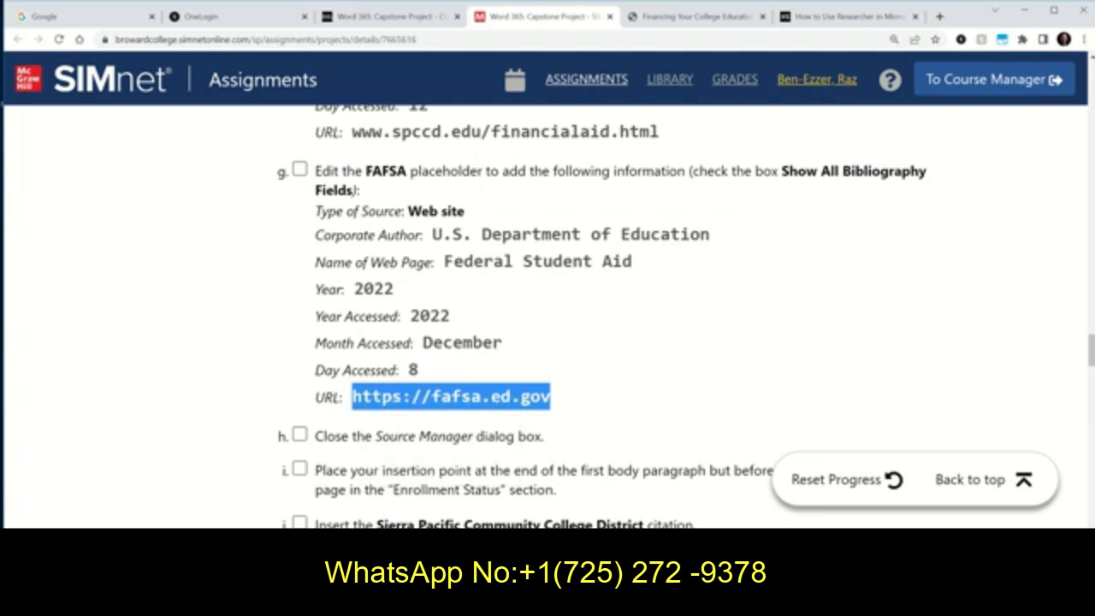
pyautogui.moveTo(494, 604)
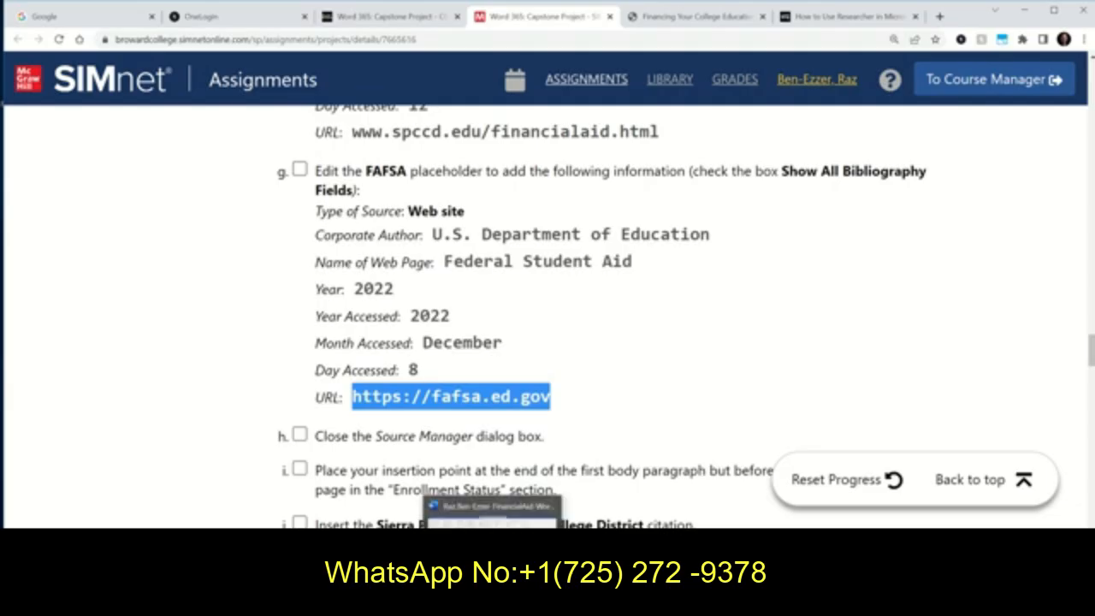
pyautogui.click(493, 604)
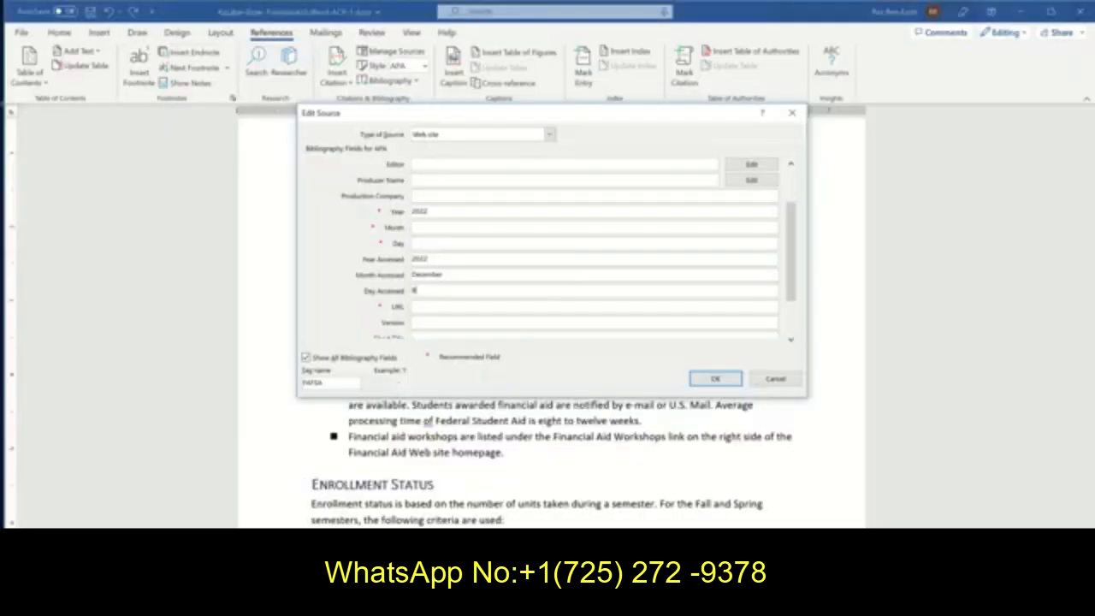
pyautogui.click(418, 306)
pyautogui.rightClick(421, 308)
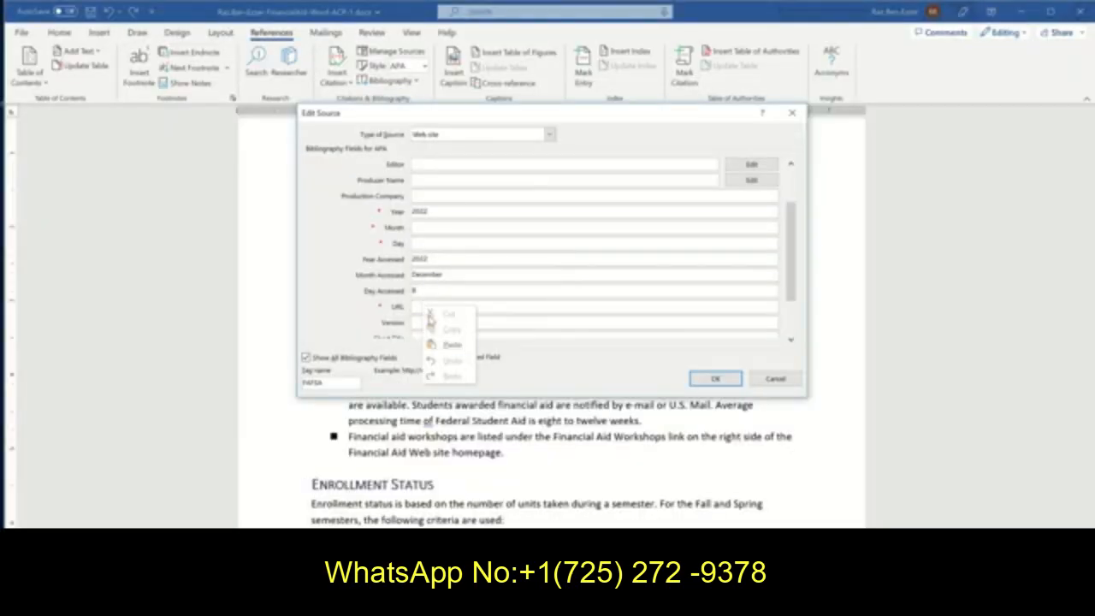
pyautogui.click(442, 344)
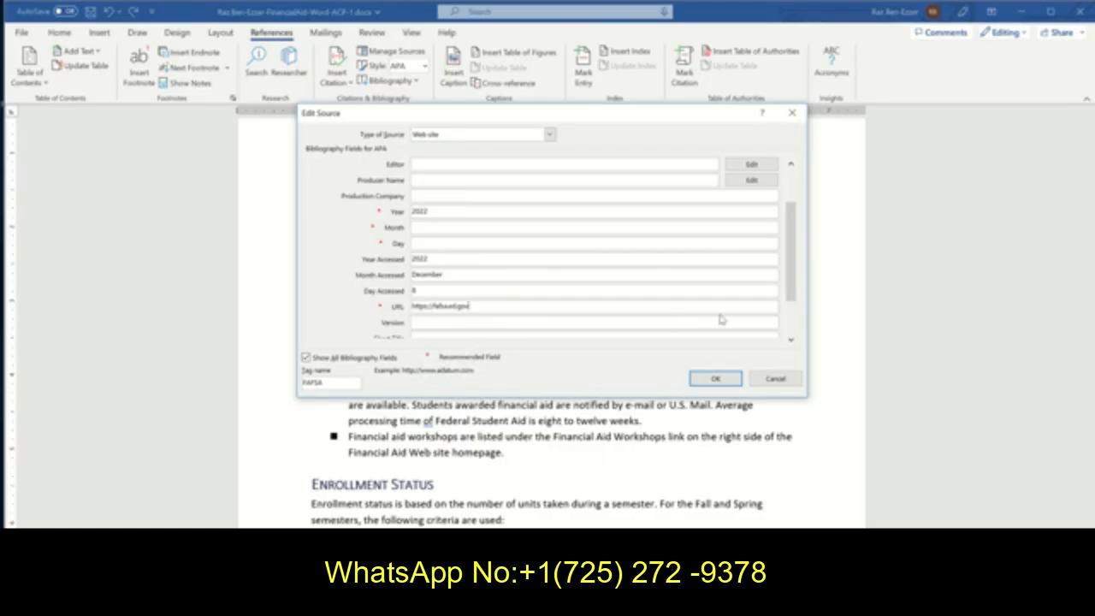
pyautogui.click(716, 380)
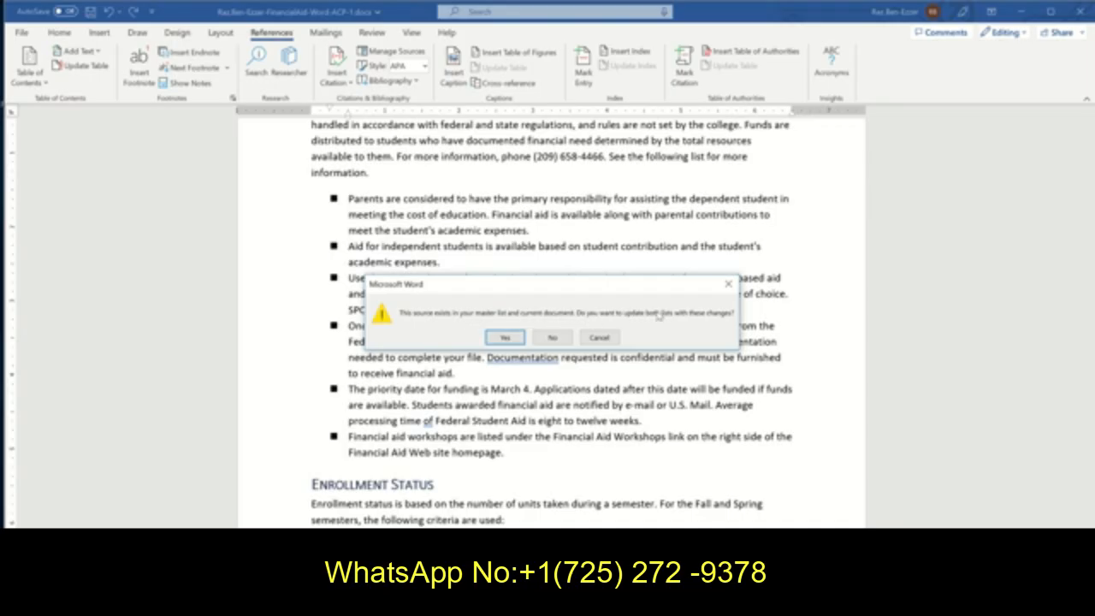
pyautogui.click(503, 337)
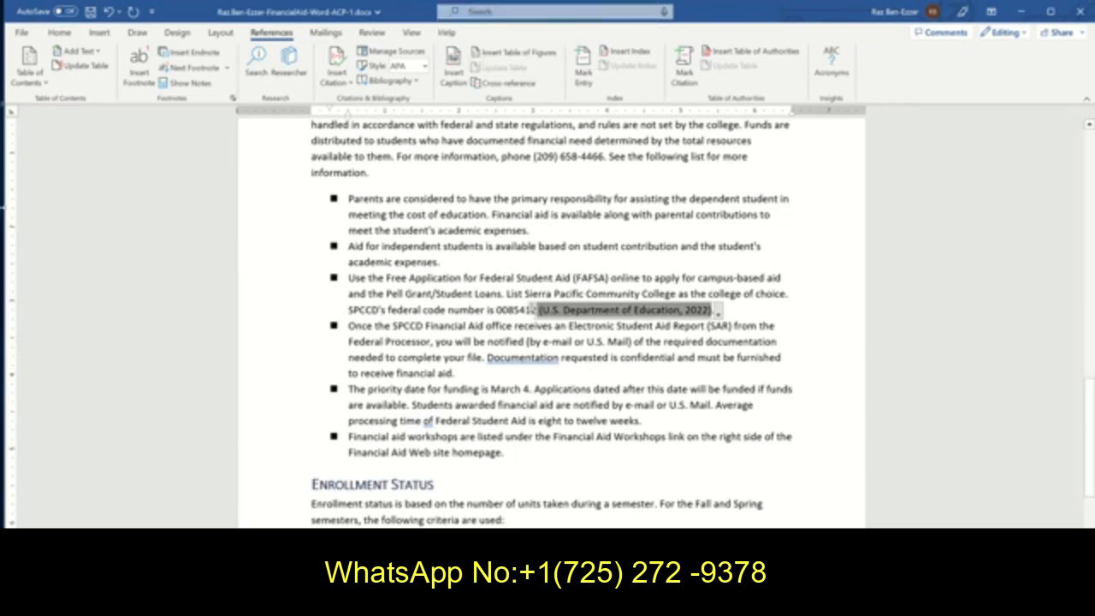
# Save the document, and check off item 9h about closing the Source Manager on the SIMnet assignment page in the browser.
pyautogui.click(90, 11)
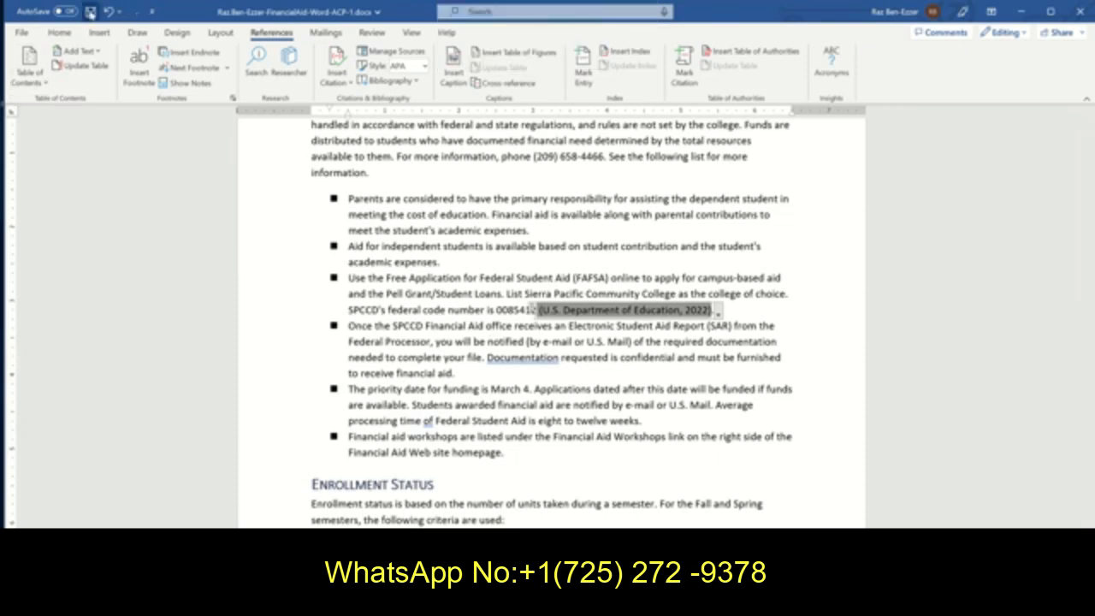
pyautogui.click(419, 329)
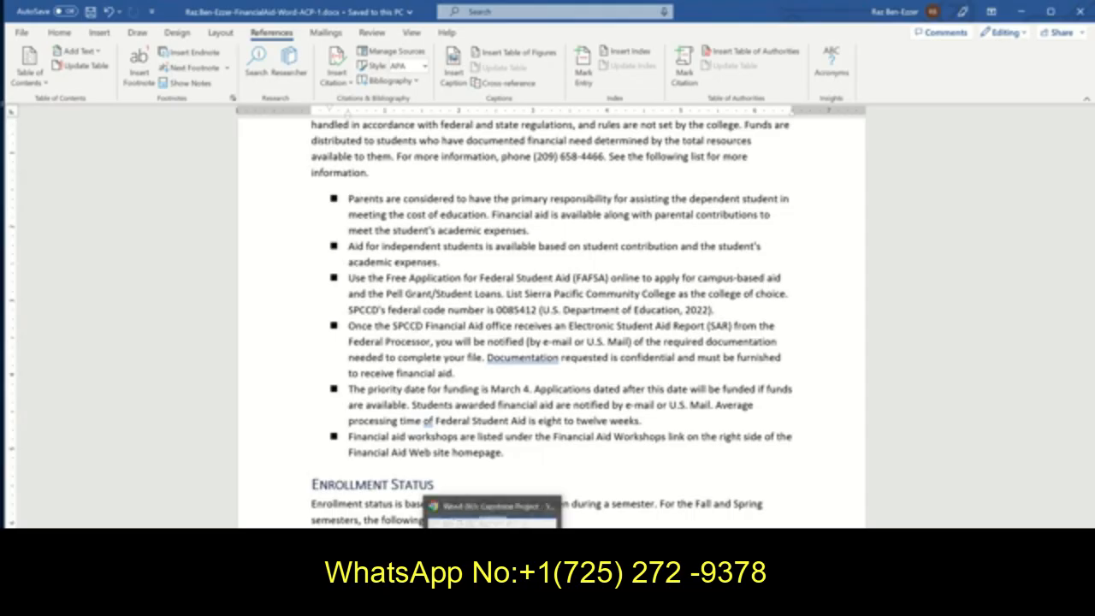
pyautogui.click(428, 602)
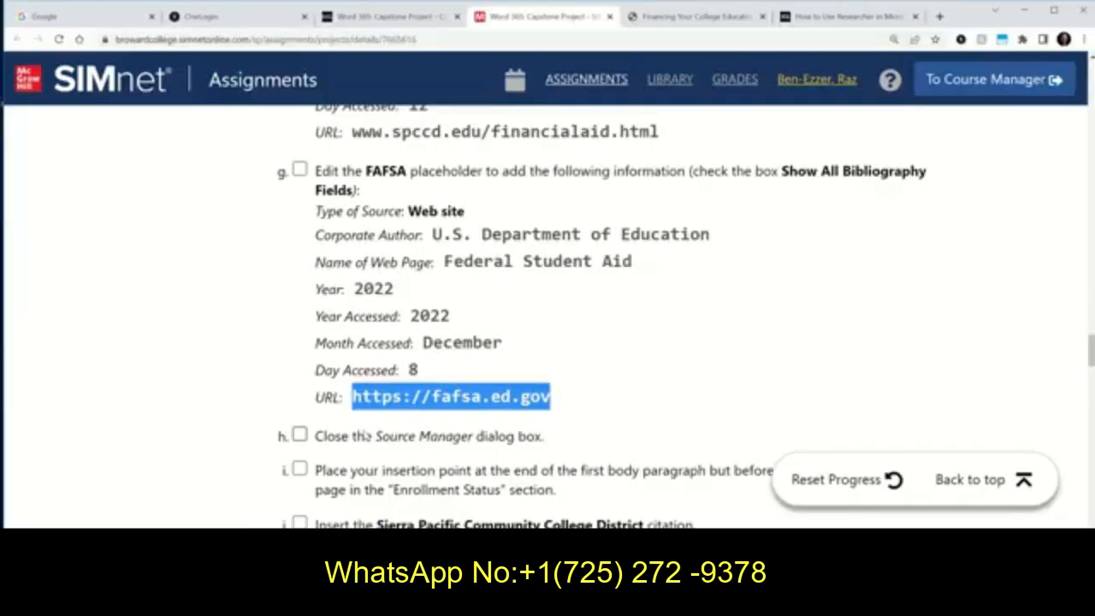
pyautogui.scroll(-1, 299, 428)
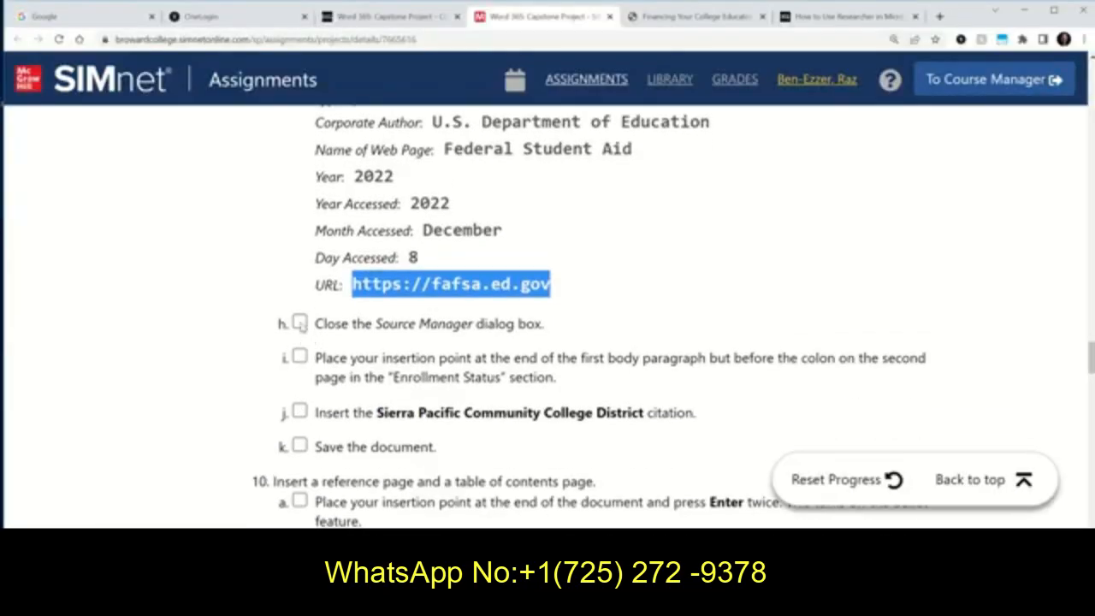
pyautogui.click(300, 322)
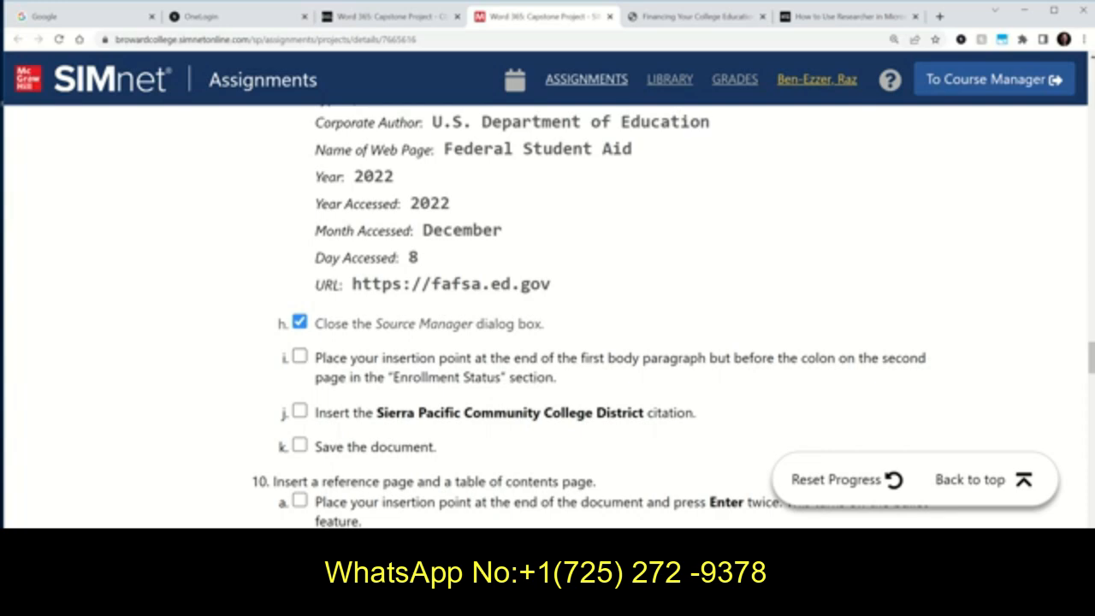
# Examine the Enrollment Status and Financial Aid Information sections in the Word document against the placement instruction in item 9i.
pyautogui.hotkey('alt', 'Tab')
pyautogui.scroll(-5, 468, 326)
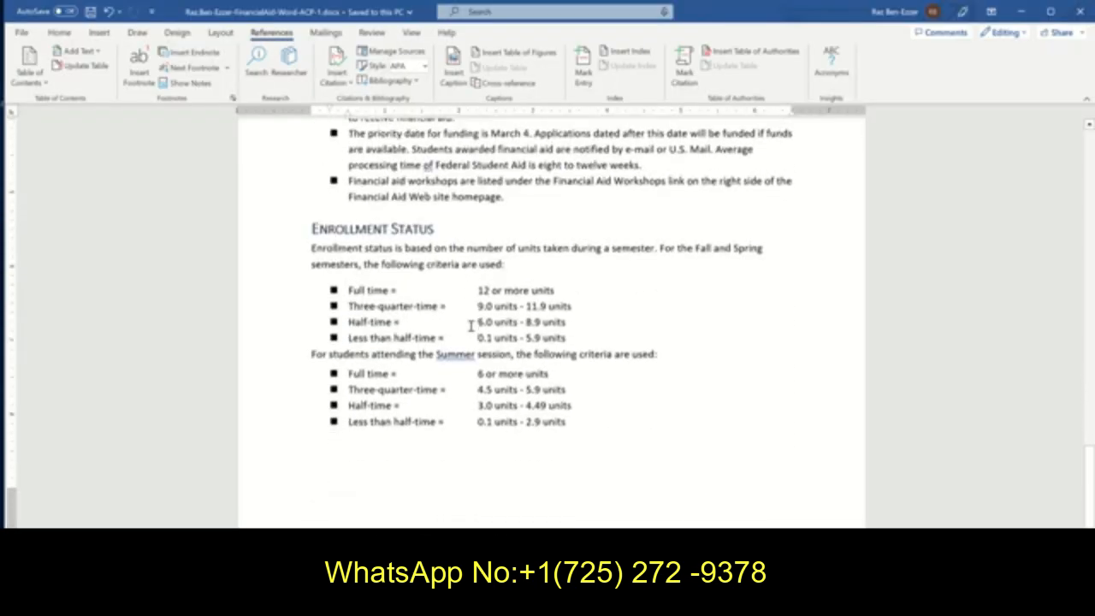
pyautogui.scroll(6, 475, 332)
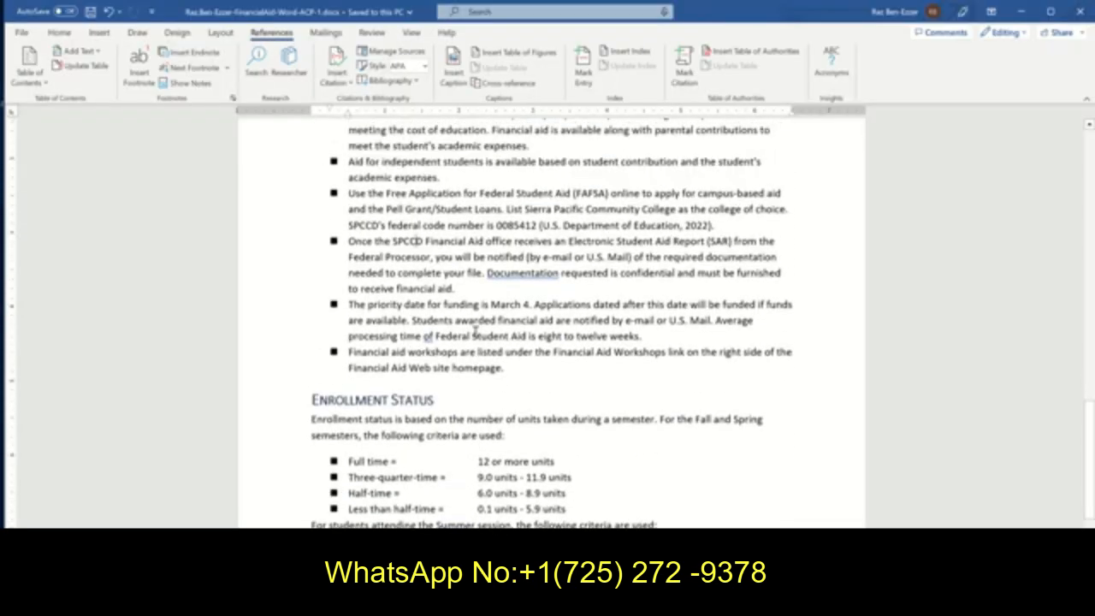
pyautogui.scroll(2, 475, 332)
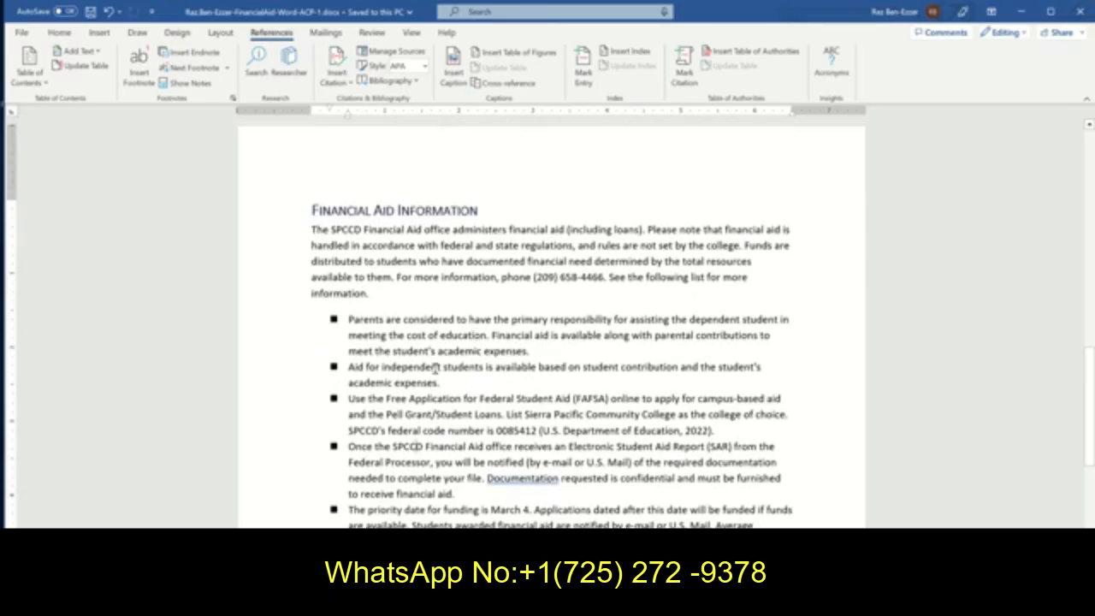
pyautogui.scroll(-1, 387, 311)
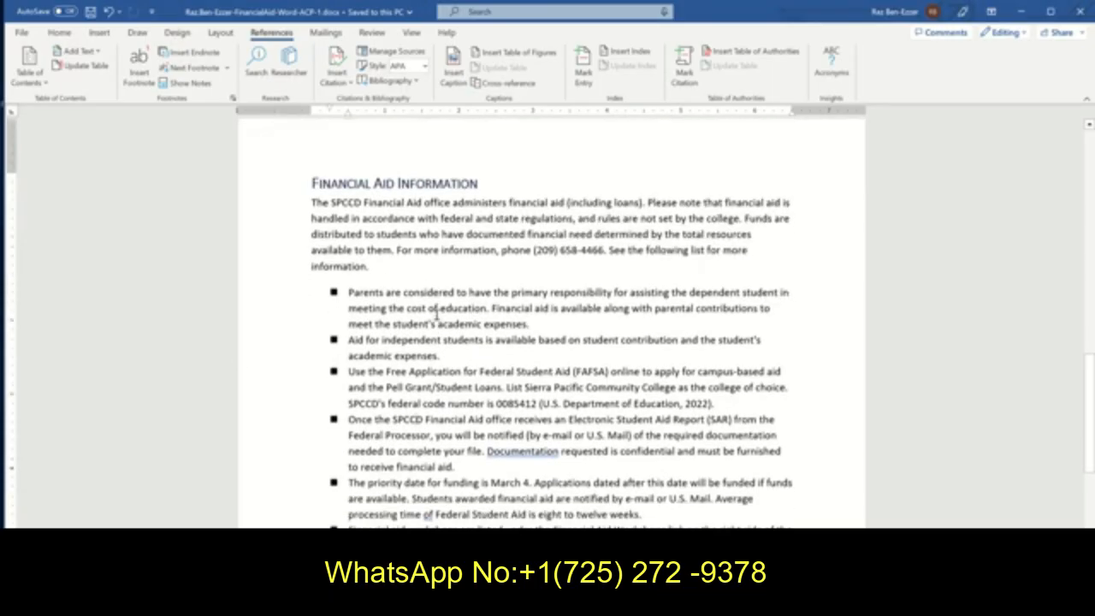
pyautogui.scroll(2, 398, 324)
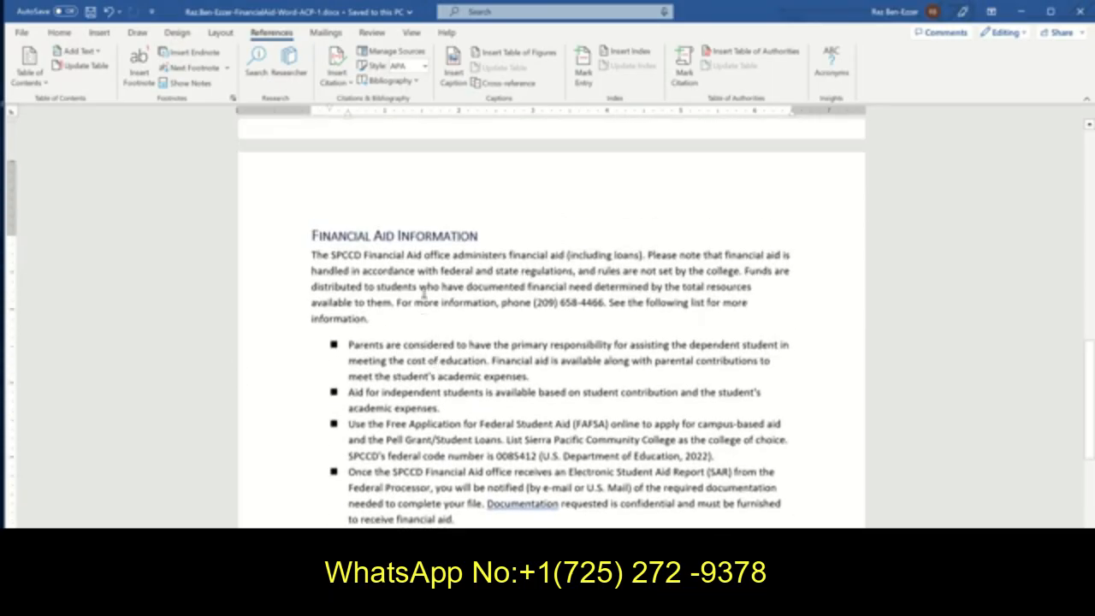
pyautogui.hotkey('alt', 'Tab')
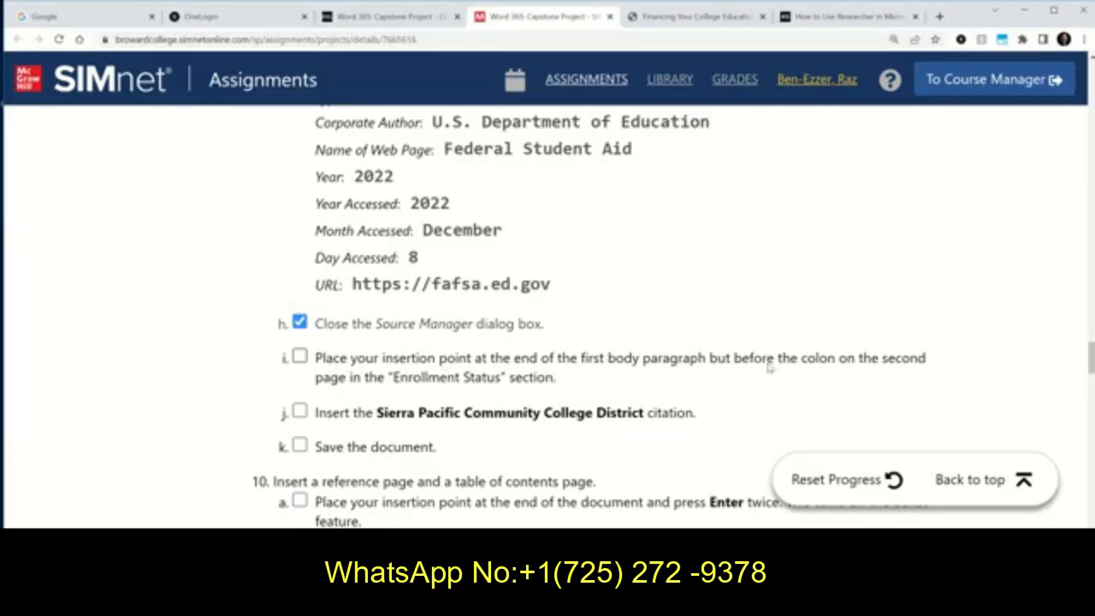
pyautogui.hotkey('alt', 'Tab')
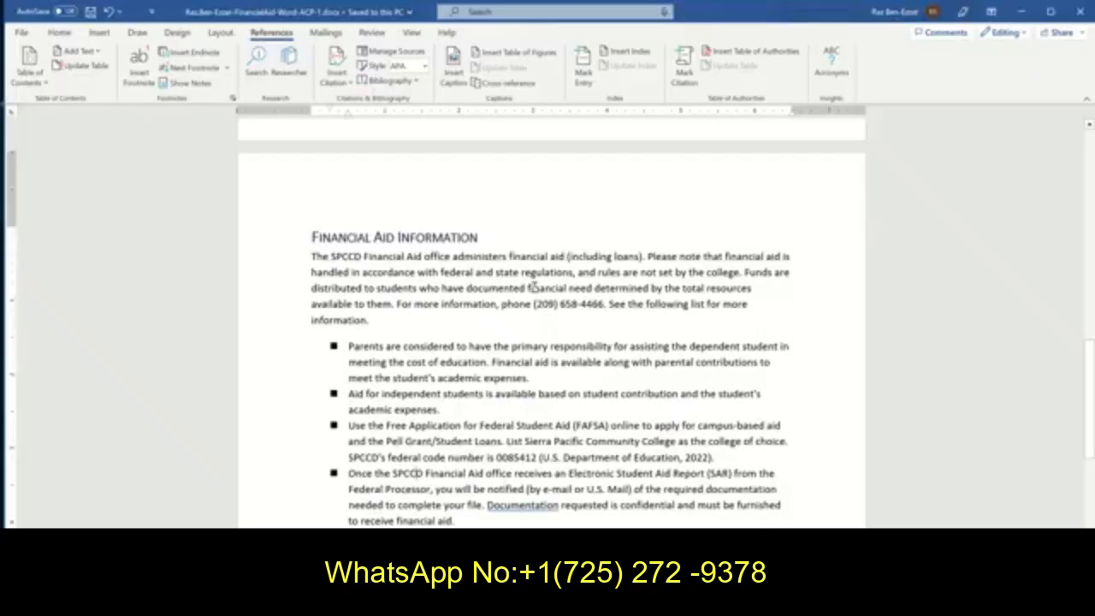
# Review the Word document from Financial Resources to Financial Aid Information to identify its second page, rereading item 9i in the browser.
pyautogui.scroll(10, 534, 287)
pyautogui.scroll(8, 534, 287)
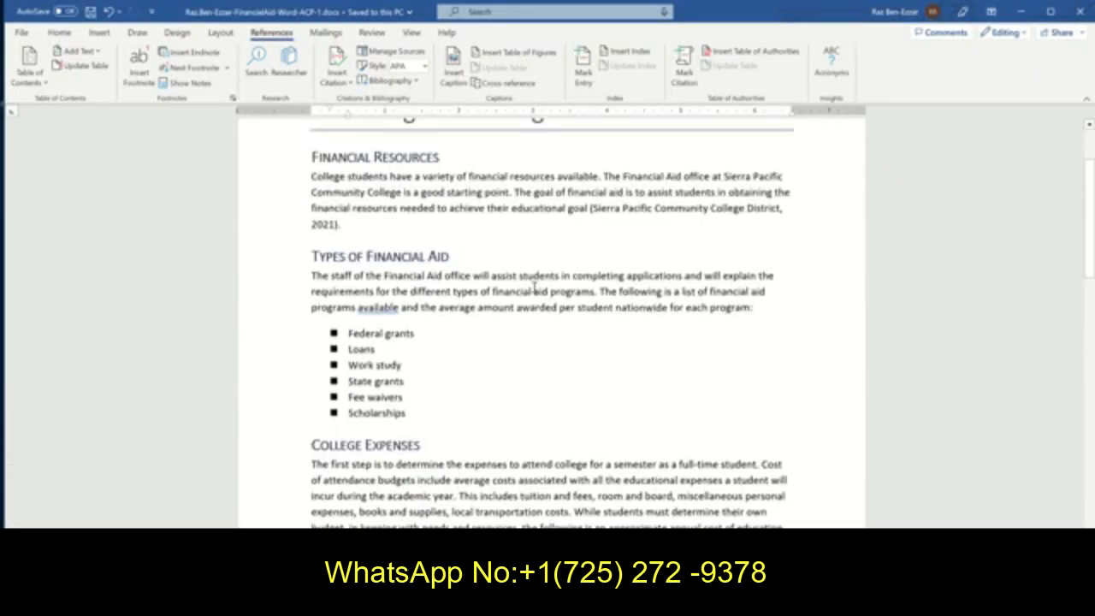
pyautogui.scroll(2, 534, 286)
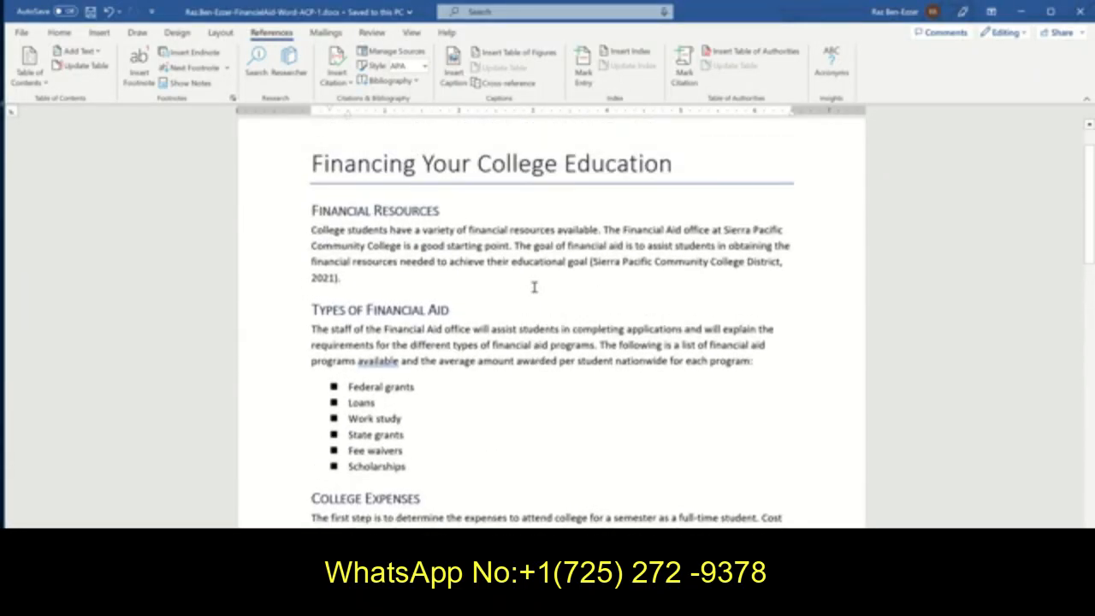
pyautogui.scroll(-10, 534, 286)
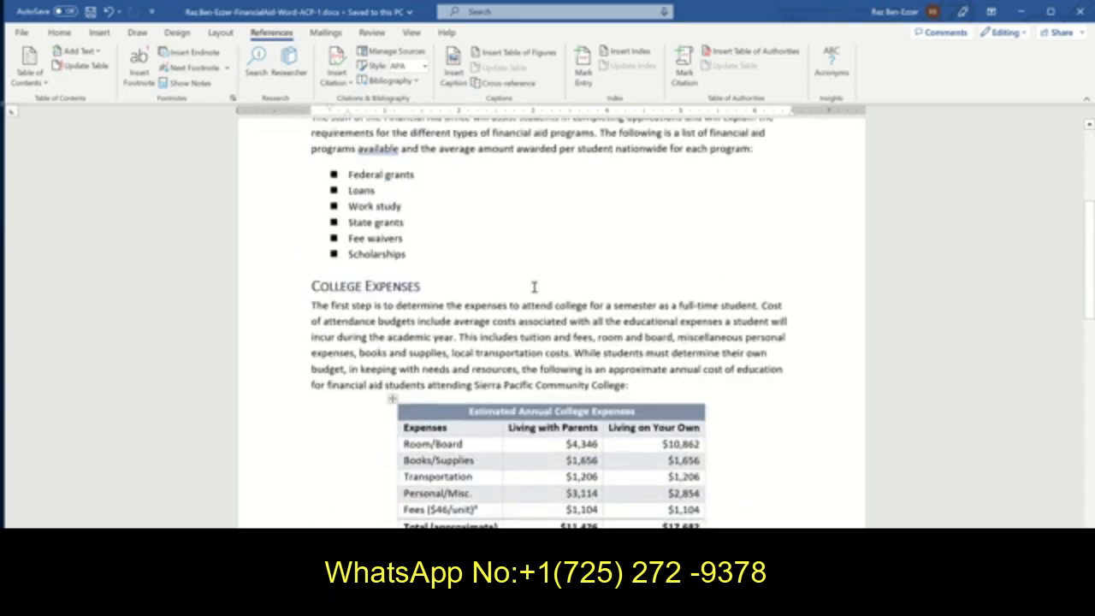
pyautogui.scroll(-5, 537, 285)
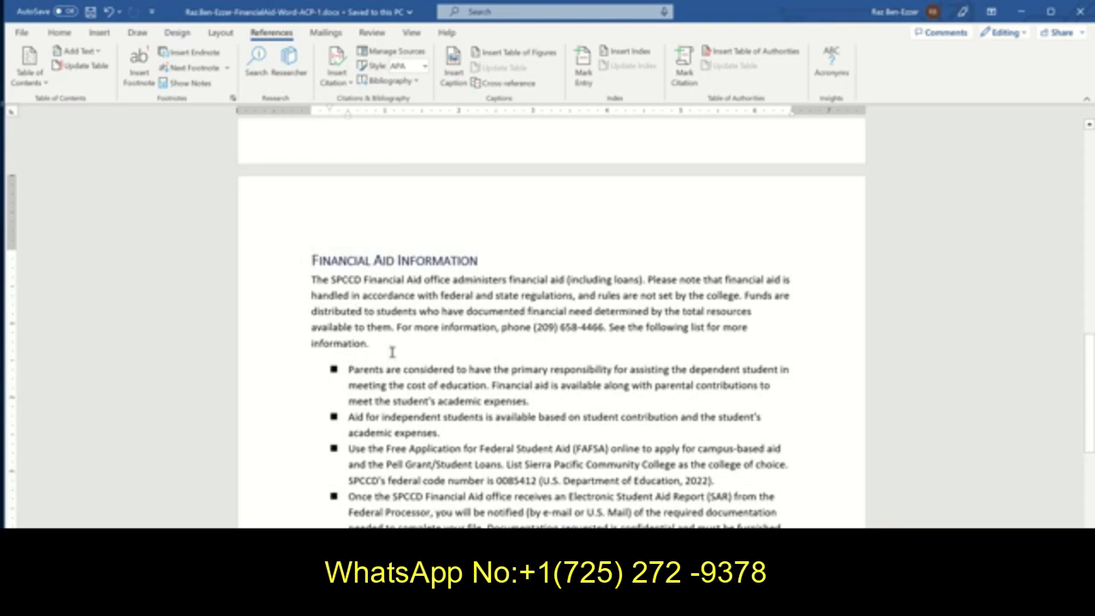
pyautogui.scroll(-1, 444, 376)
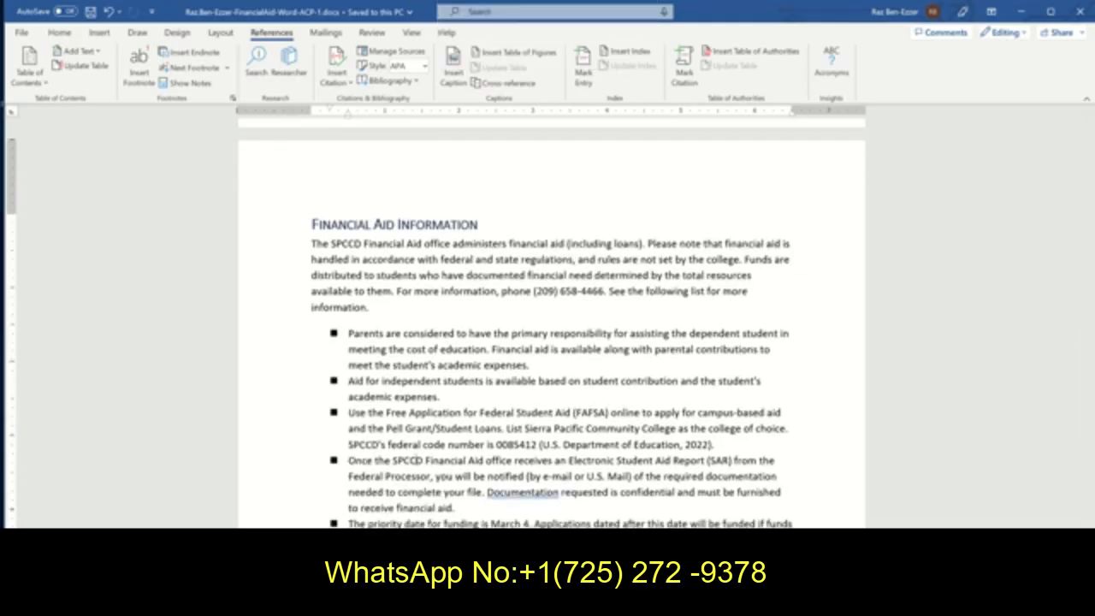
pyautogui.hotkey('alt', 'Tab')
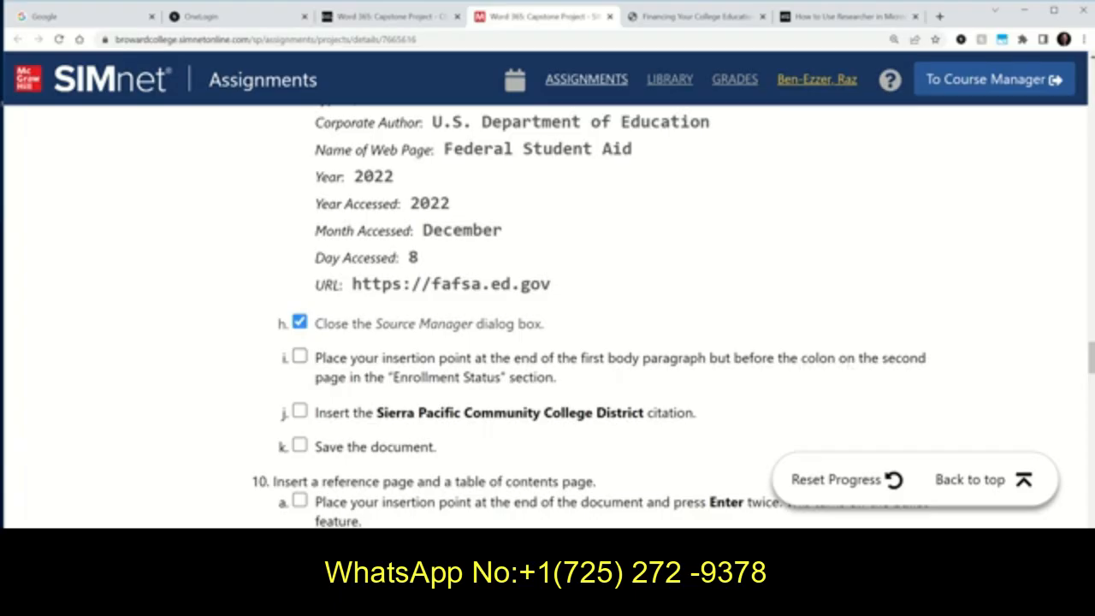
pyautogui.hotkey('alt', 'Tab')
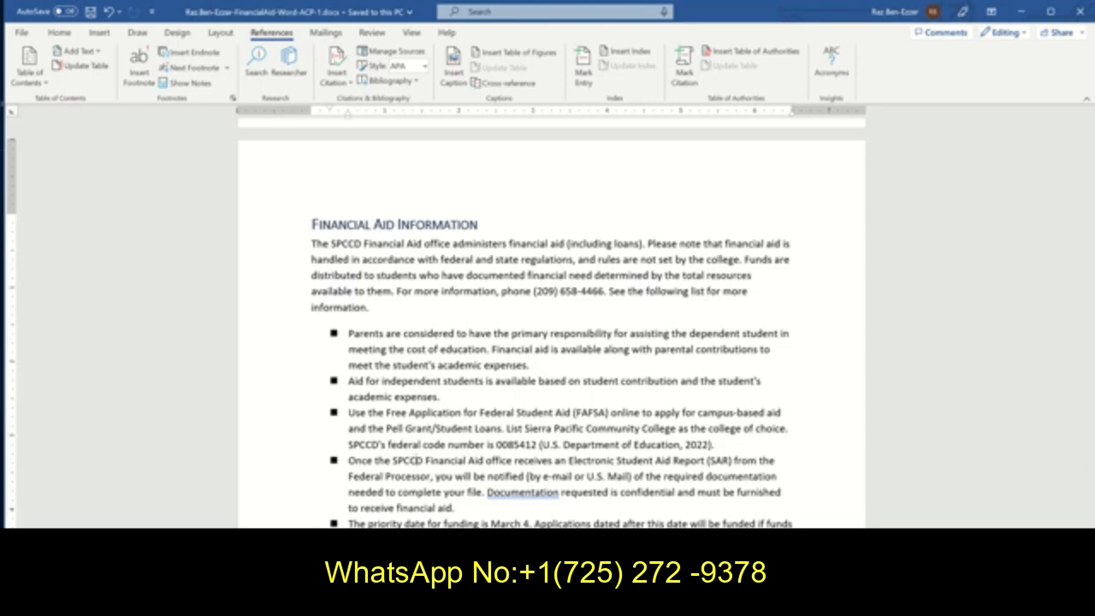
pyautogui.click(425, 516)
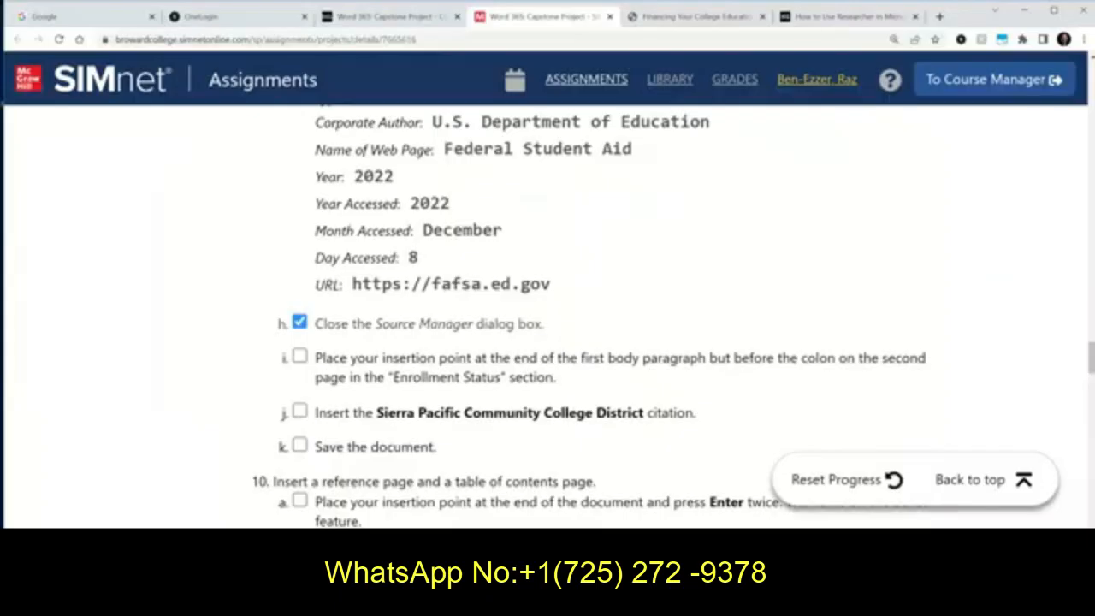
pyautogui.click(467, 517)
pyautogui.scroll(2, 479, 455)
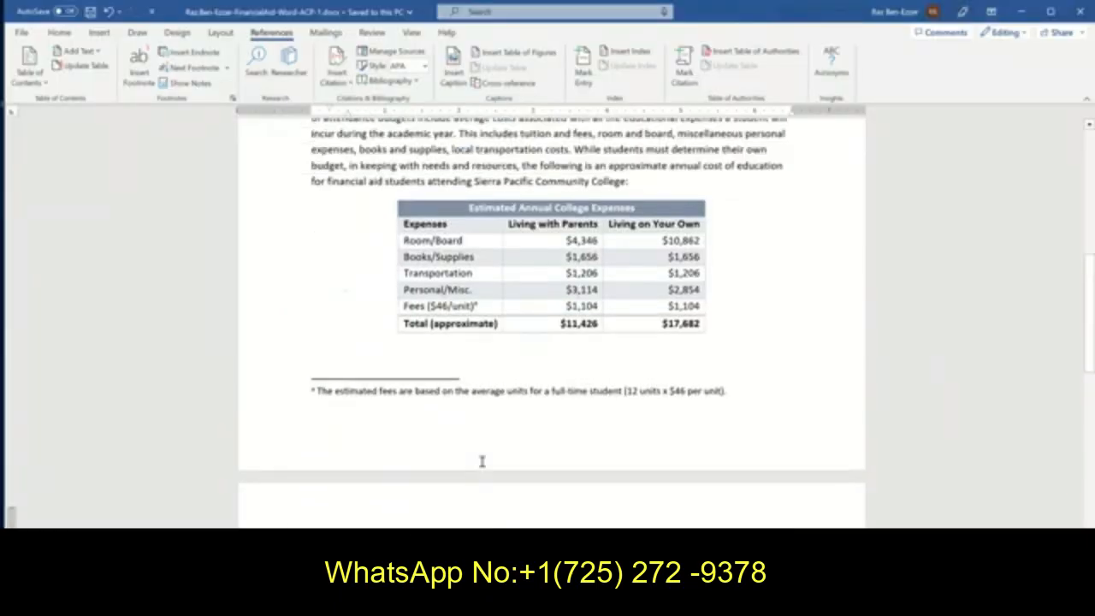
pyautogui.scroll(-5, 478, 462)
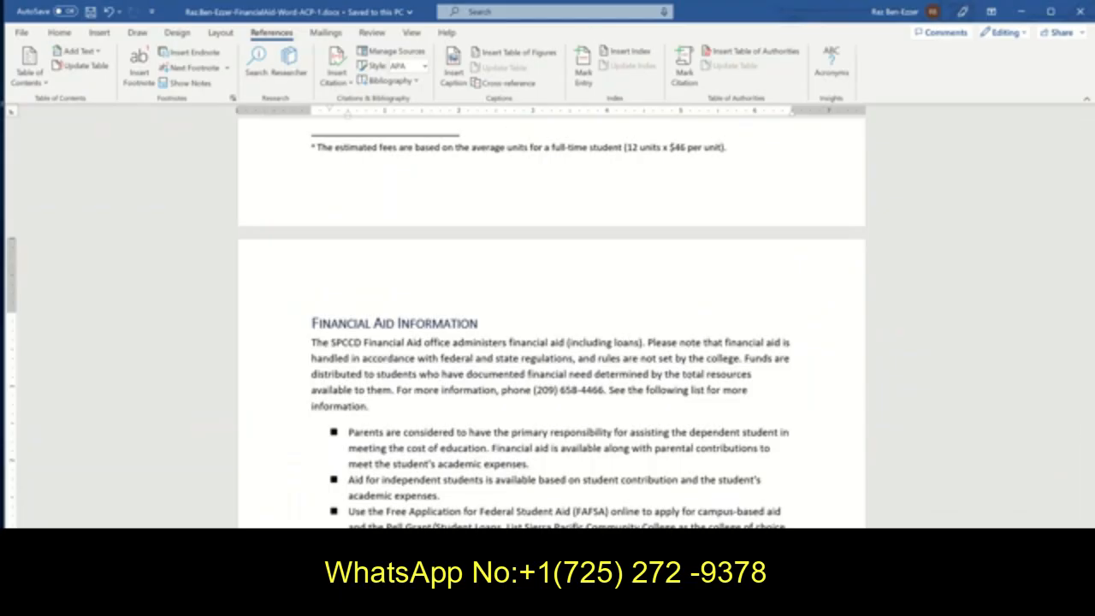
# Open the sample solution PDF in the browser and examine where the citation sits in the Enrollment Status paragraph on its second page.
pyautogui.hotkey('alt', 'Tab')
pyautogui.click(693, 17)
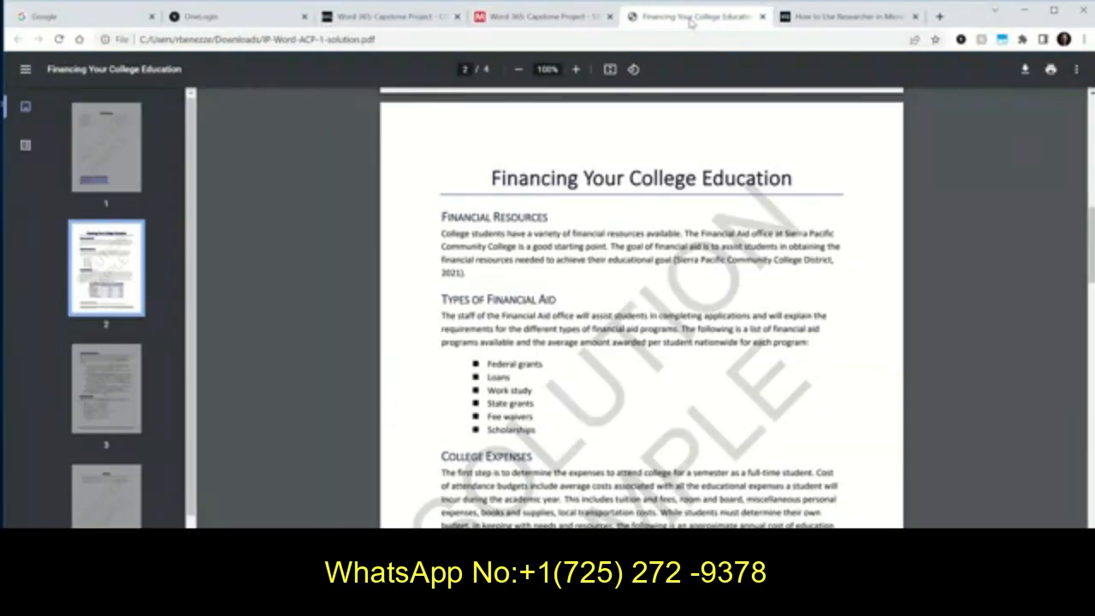
pyautogui.scroll(-3, 666, 331)
pyautogui.scroll(-4, 667, 330)
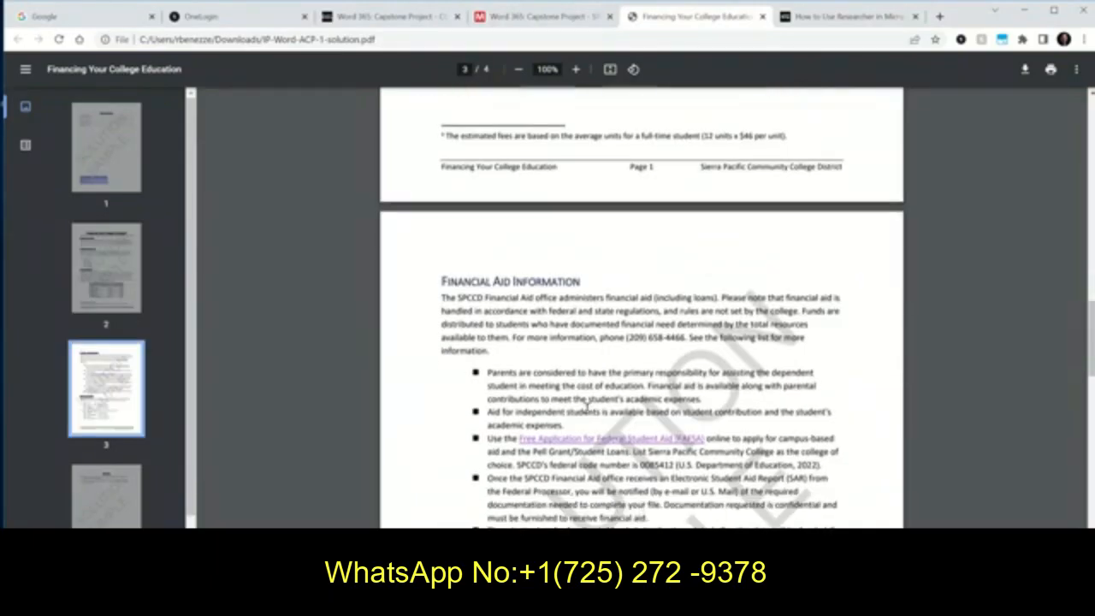
pyautogui.scroll(-1, 586, 406)
pyautogui.scroll(5, 587, 407)
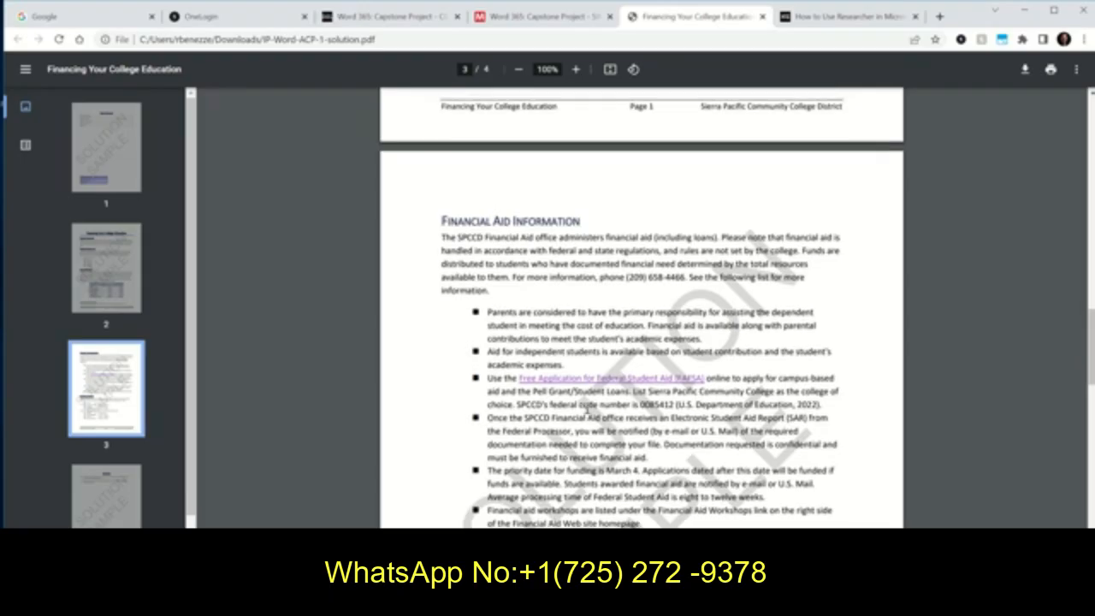
pyautogui.scroll(-4, 587, 409)
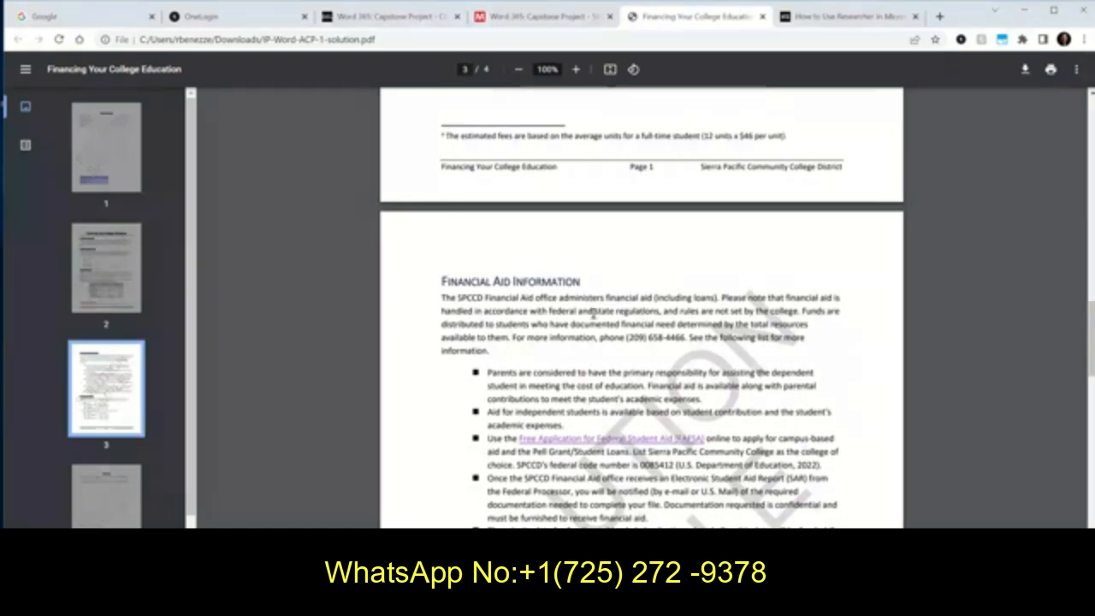
pyautogui.scroll(-2, 588, 362)
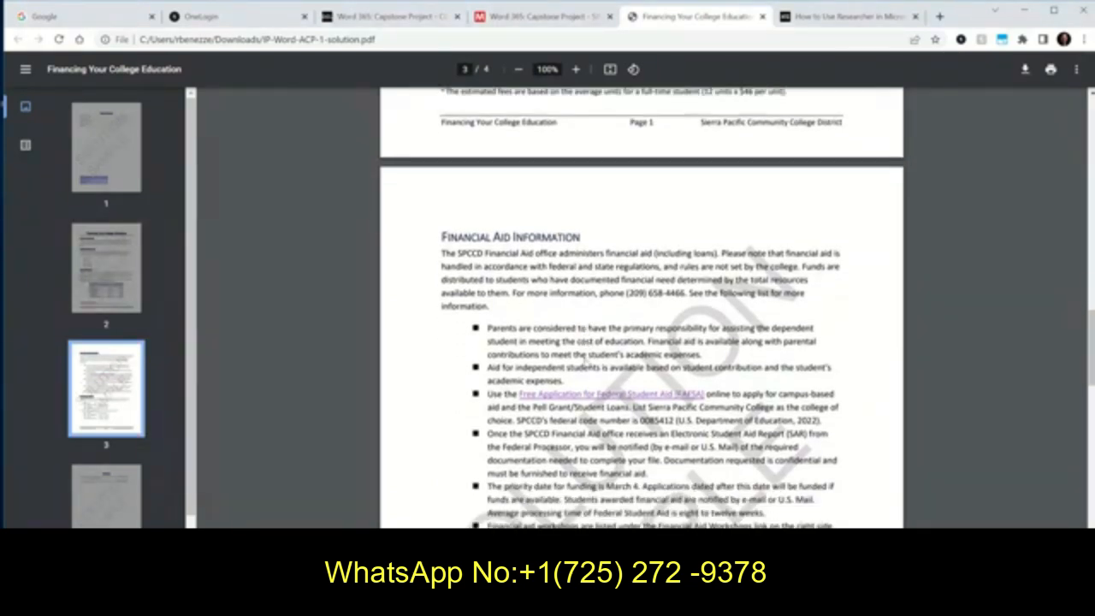
pyautogui.scroll(-3, 587, 363)
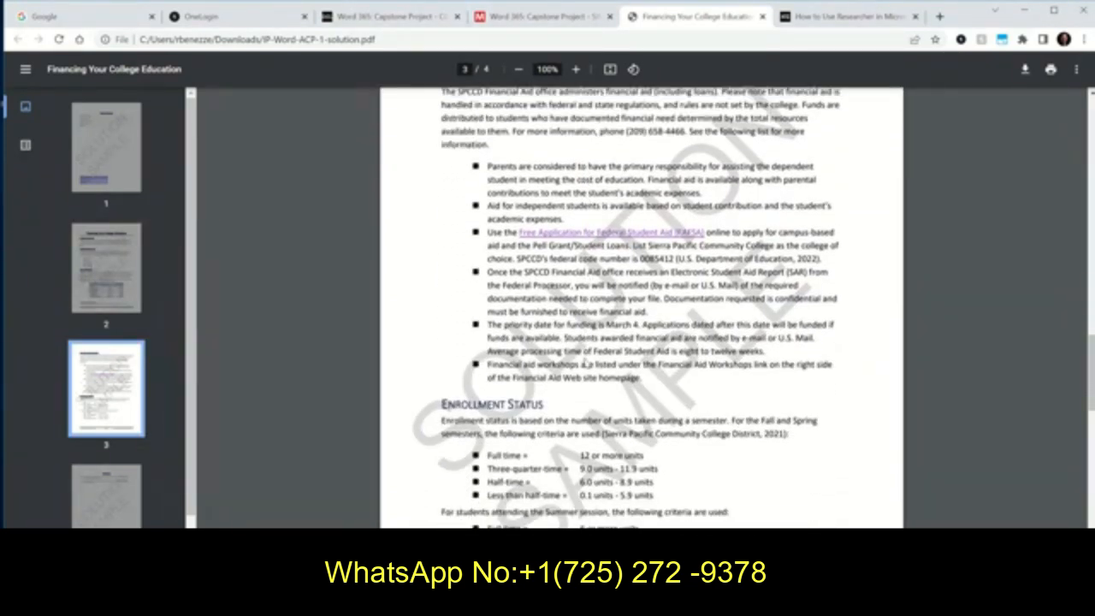
pyautogui.scroll(-5, 586, 363)
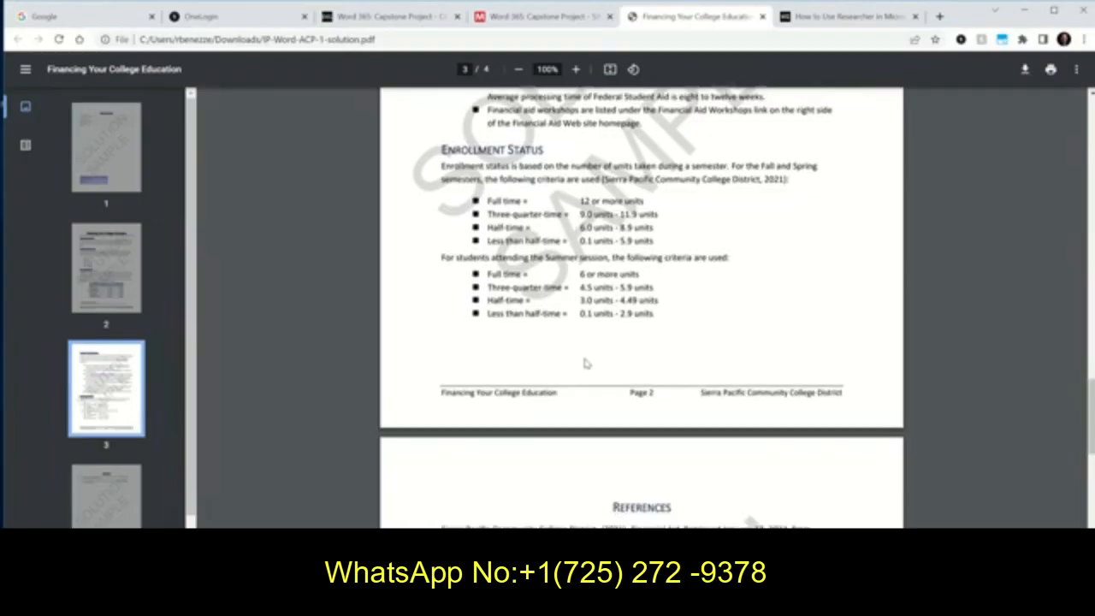
pyautogui.scroll(5, 585, 363)
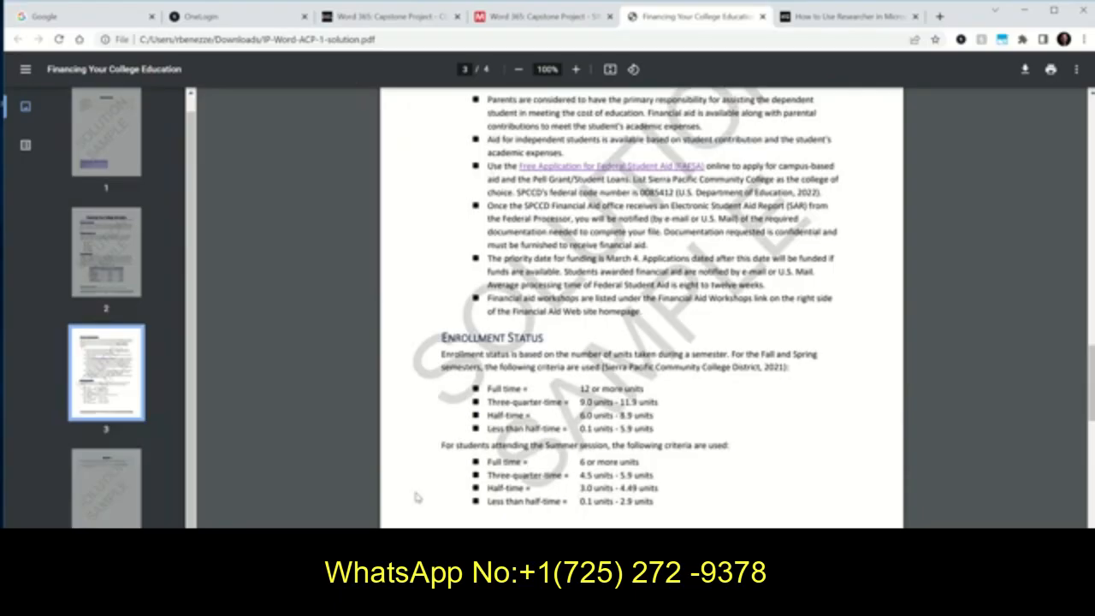
# Switch to Word, leave the file information page, and examine the end of the first Enrollment Status paragraph before the colon, enlarged.
pyautogui.moveTo(567, 5)
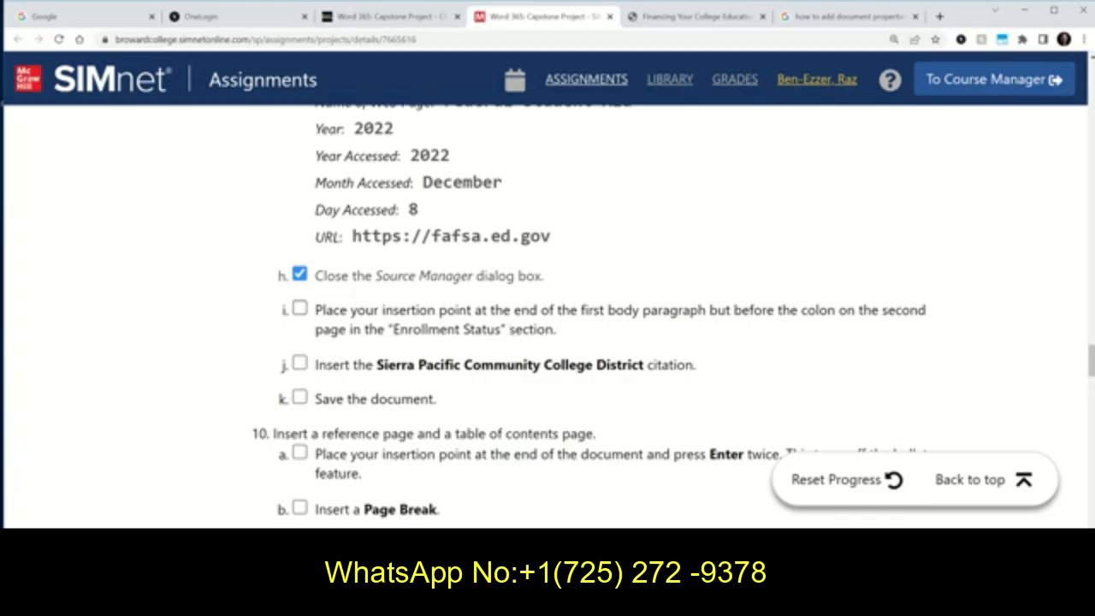
pyautogui.click(495, 555)
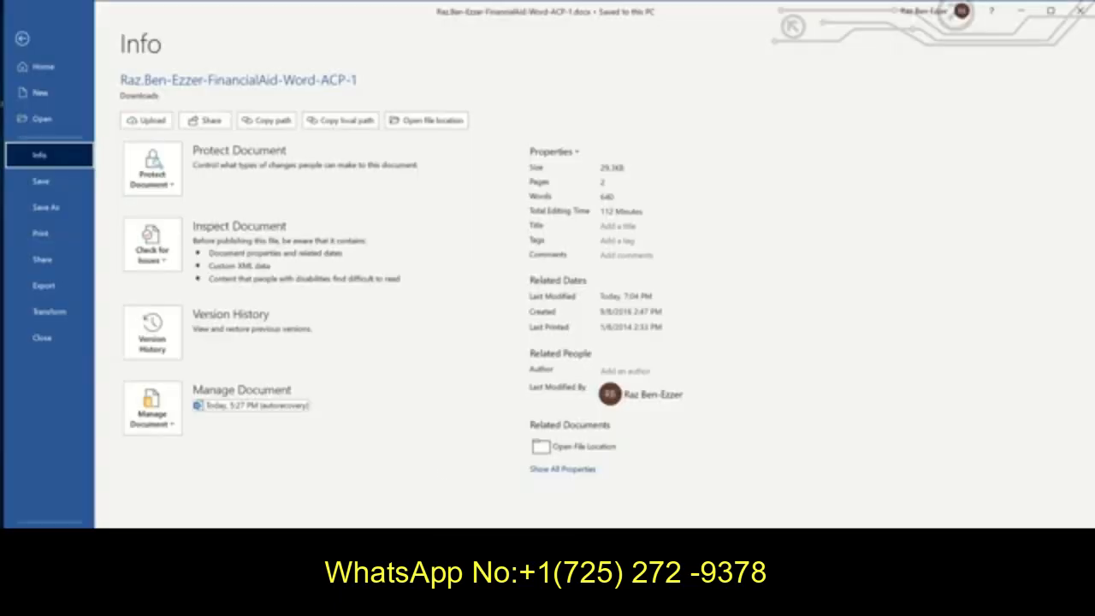
pyautogui.click(34, 40)
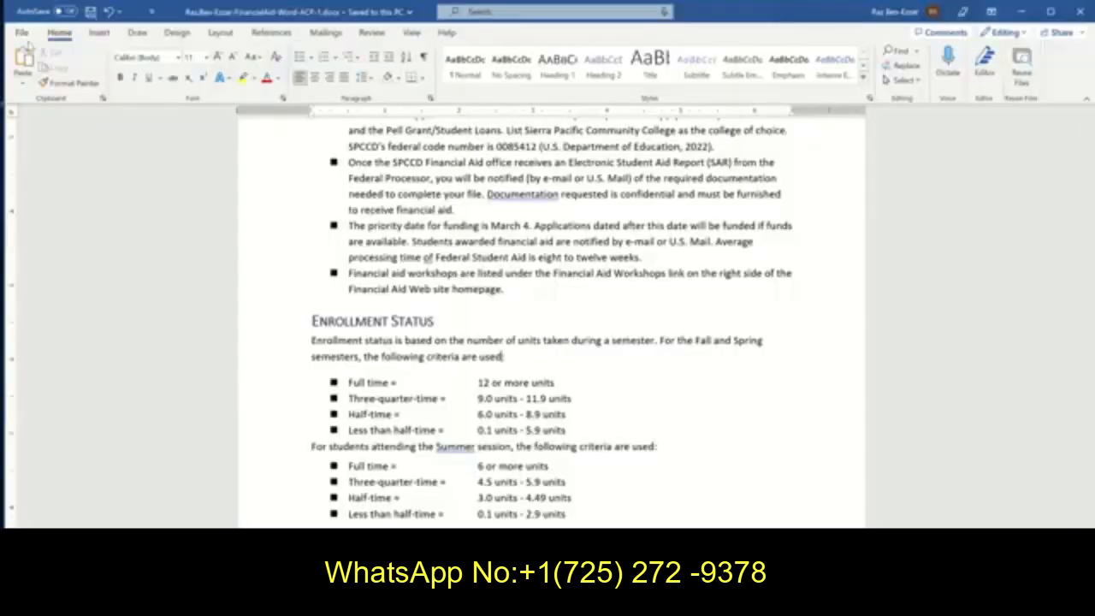
pyautogui.scroll(3, 409, 300)
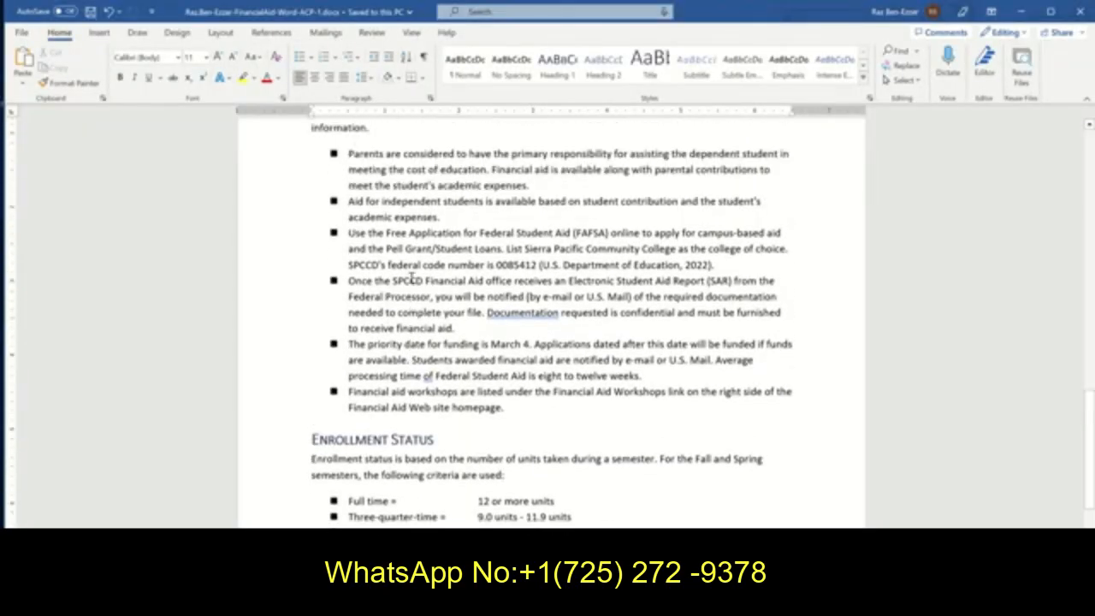
pyautogui.scroll(-3, 395, 469)
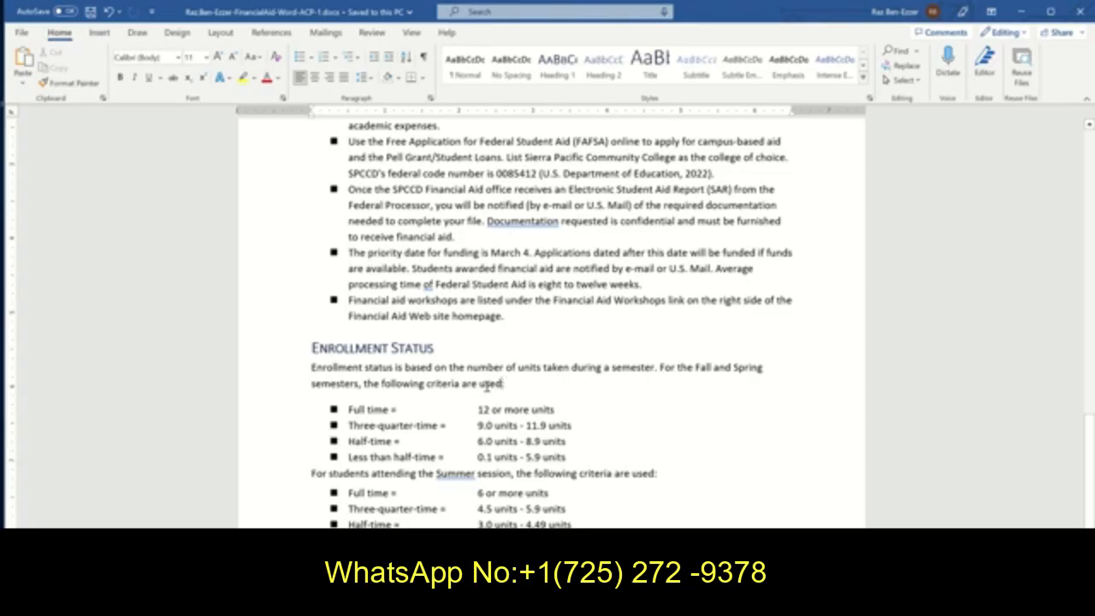
pyautogui.keyDown('ctrl'); pyautogui.scroll(3, 538, 410); pyautogui.keyUp('ctrl')
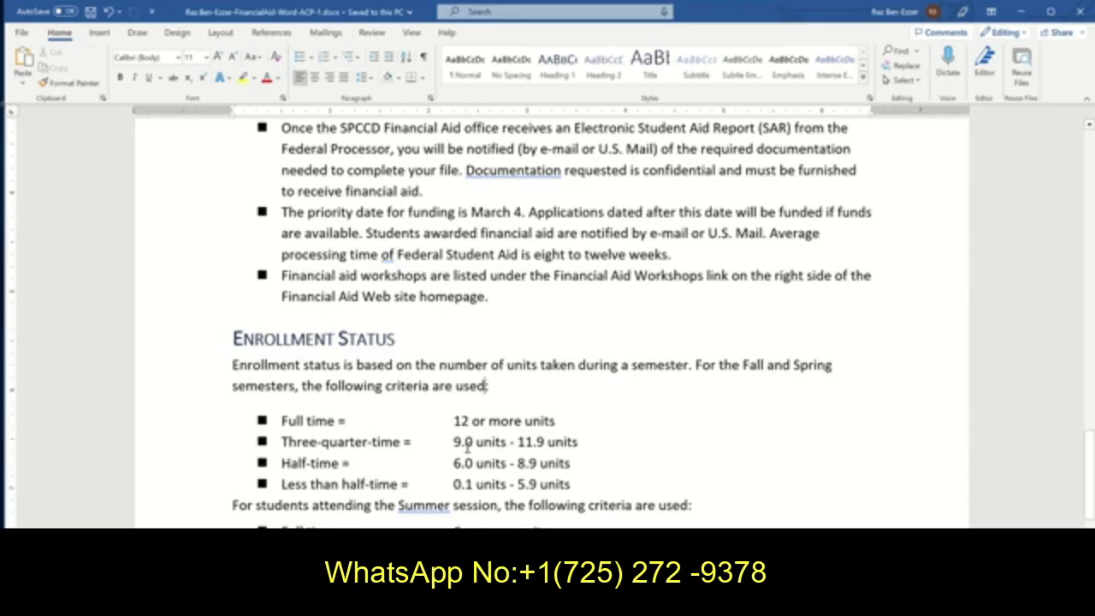
# Check off items 9i, 9j and 9k on the SIMnet assignment page in the browser.
pyautogui.hotkey('alt', 'Tab')
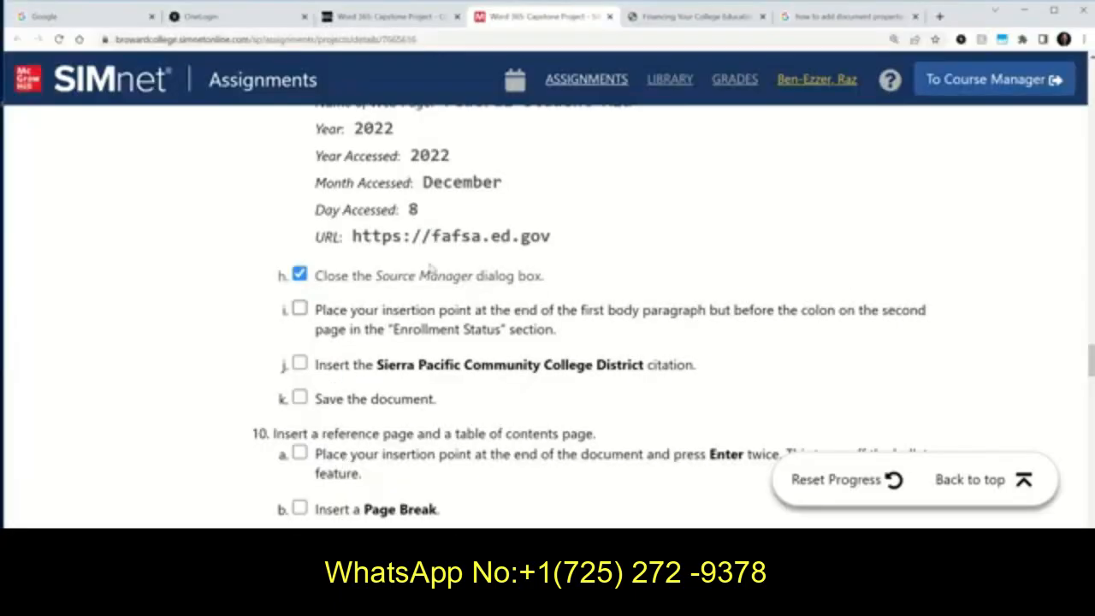
pyautogui.click(299, 310)
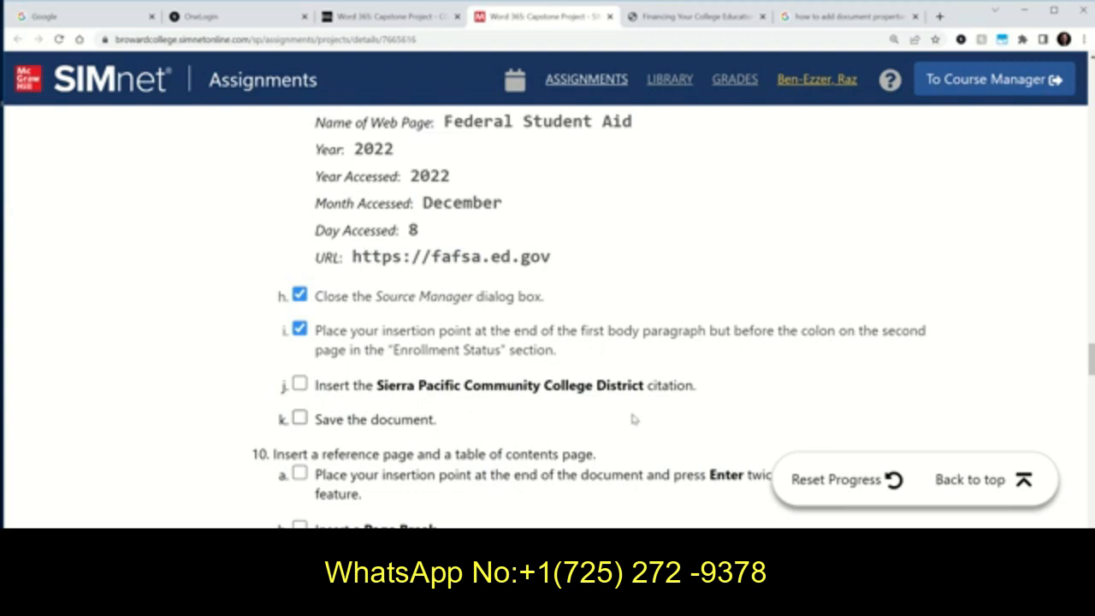
pyautogui.click(299, 384)
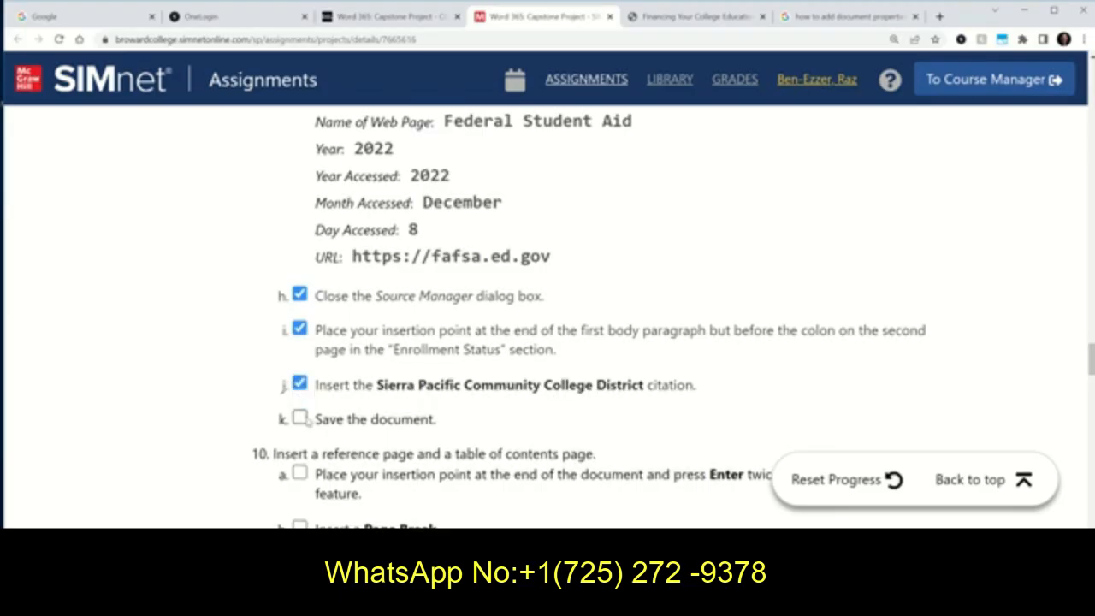
pyautogui.click(299, 417)
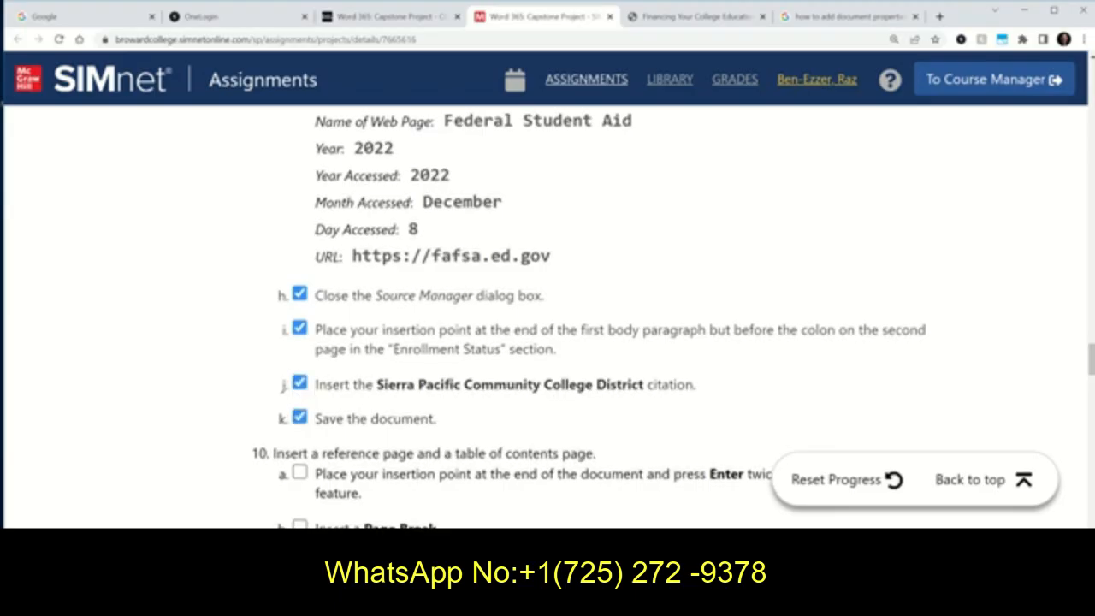
# Switch to Word, insert the Sierra Pacific Community College District citation before the colon in the first Enrollment Status paragraph, and save the document.
pyautogui.hotkey('alt', 'Tab')
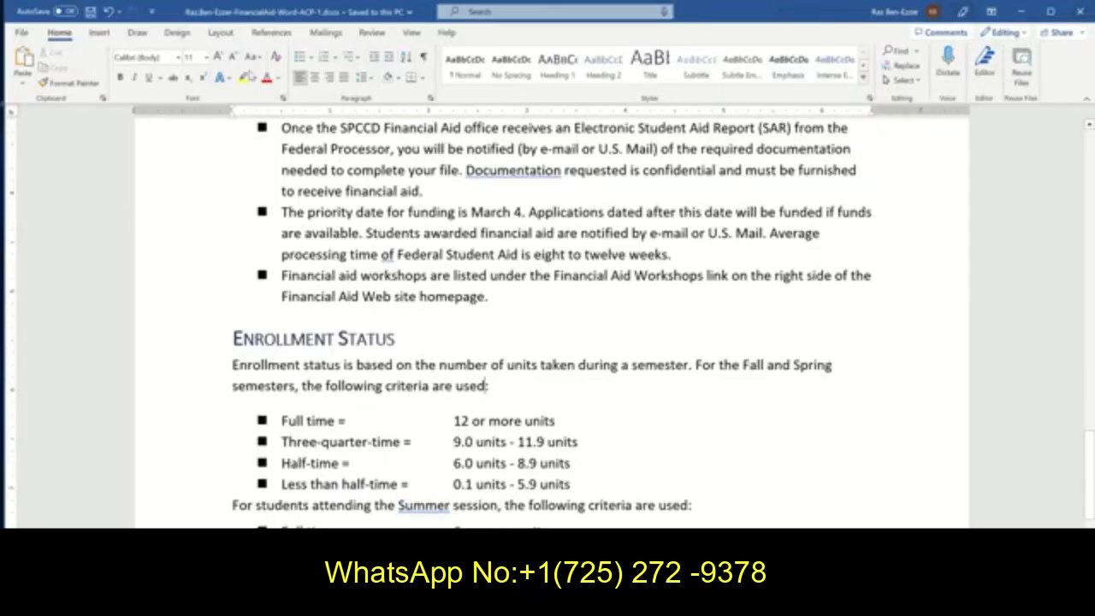
pyautogui.click(270, 32)
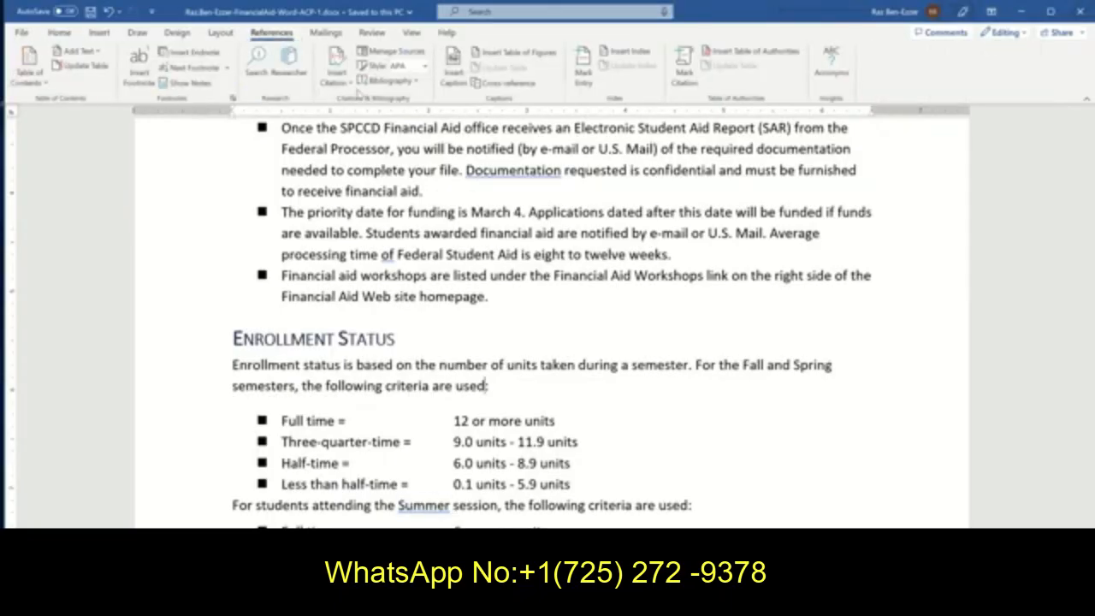
pyautogui.click(351, 86)
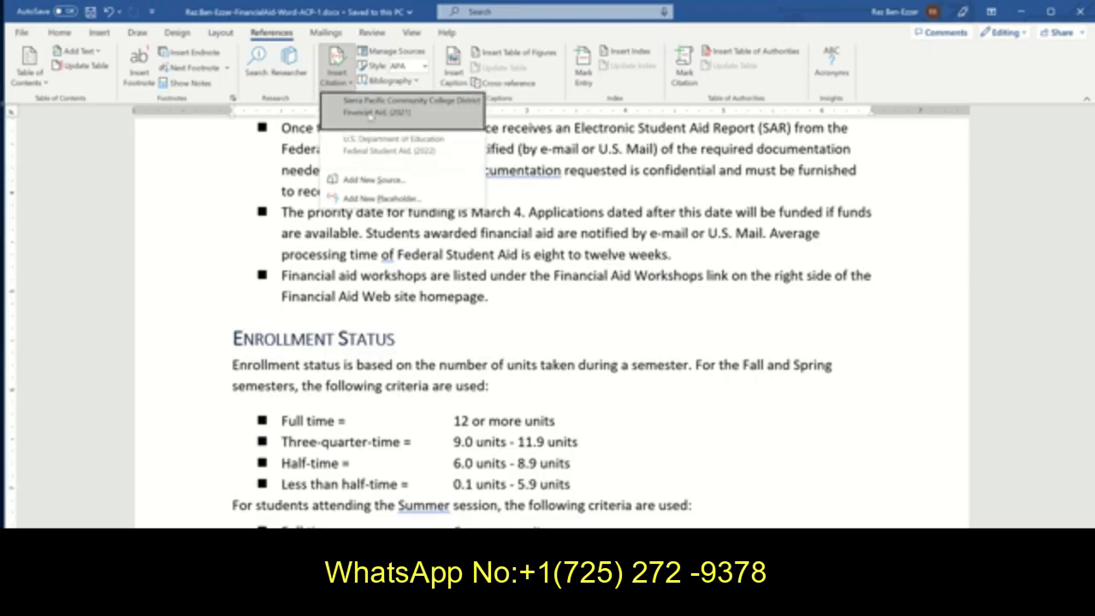
pyautogui.click(369, 112)
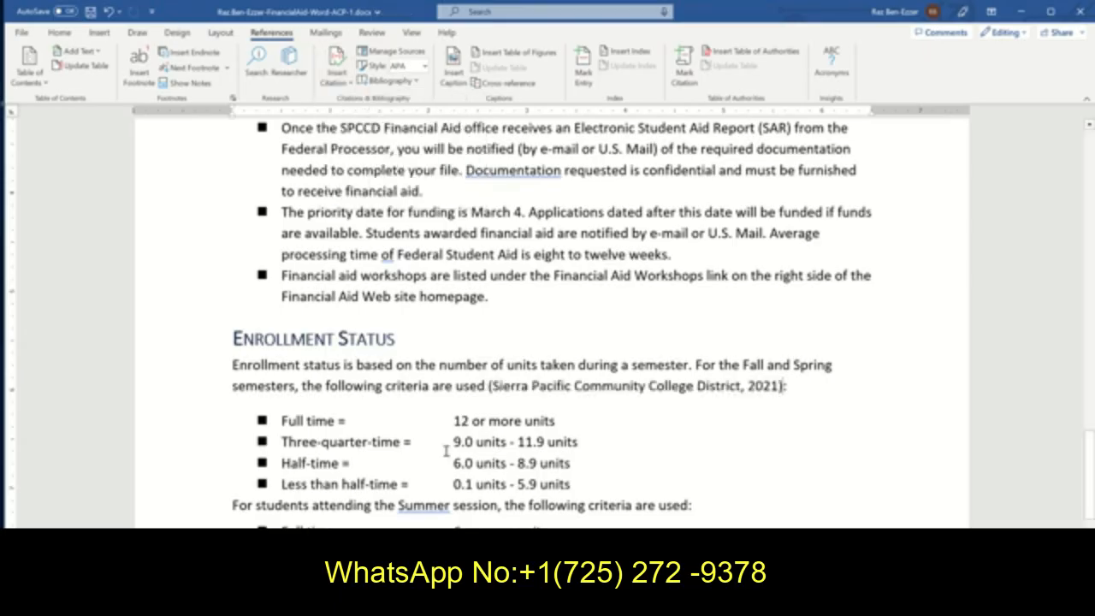
pyautogui.click(90, 11)
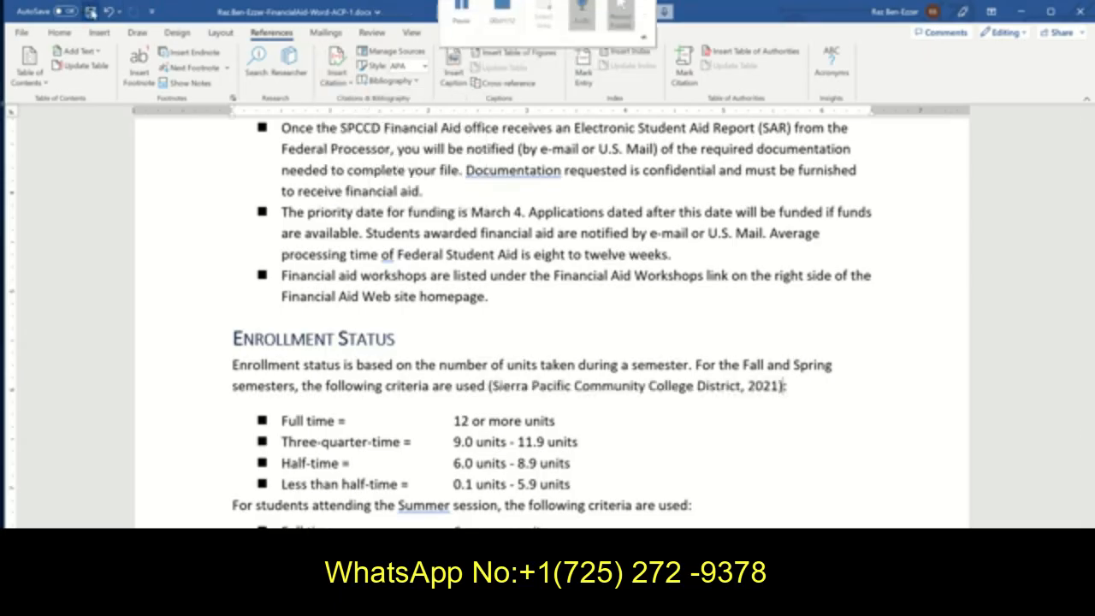
# Compare the Enrollment Status citation in the sample solution PDF in the browser with the one in the Word document.
pyautogui.hotkey('alt', 'Tab')
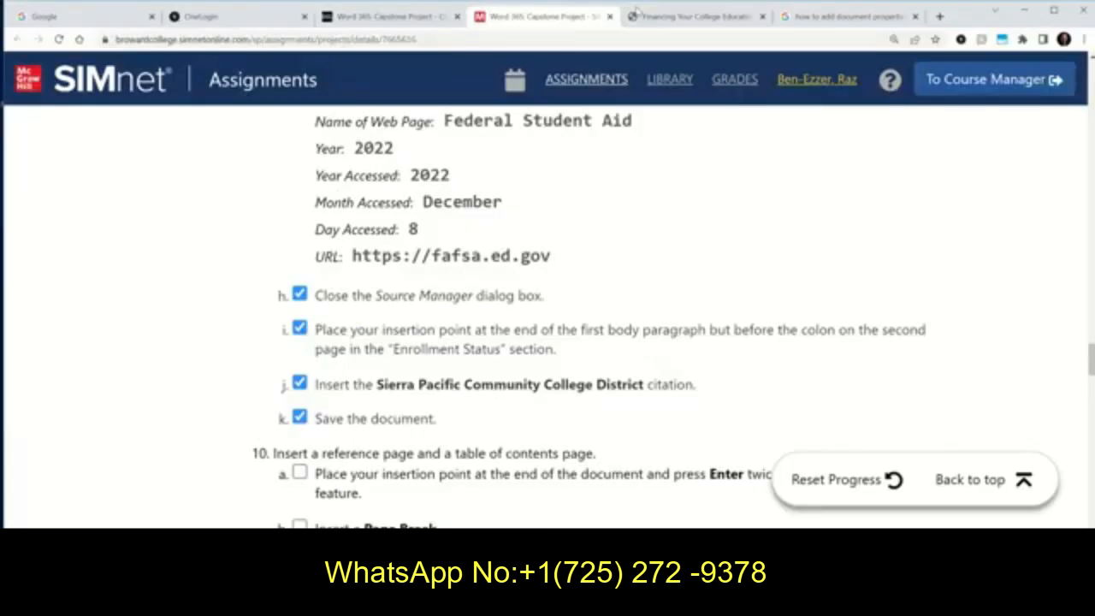
pyautogui.click(668, 17)
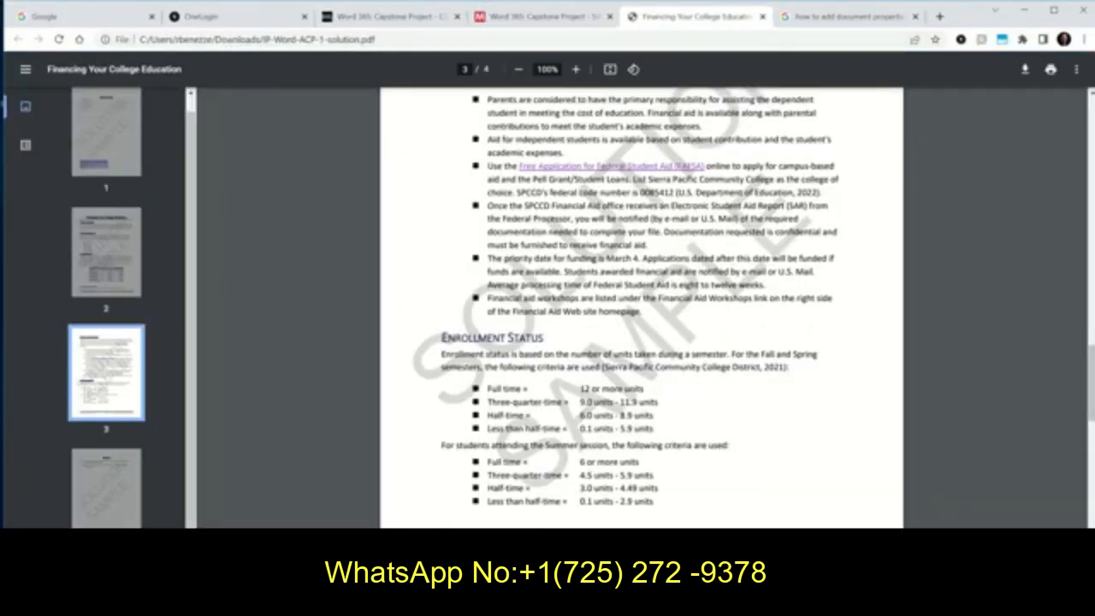
pyautogui.hotkey('alt', 'Tab')
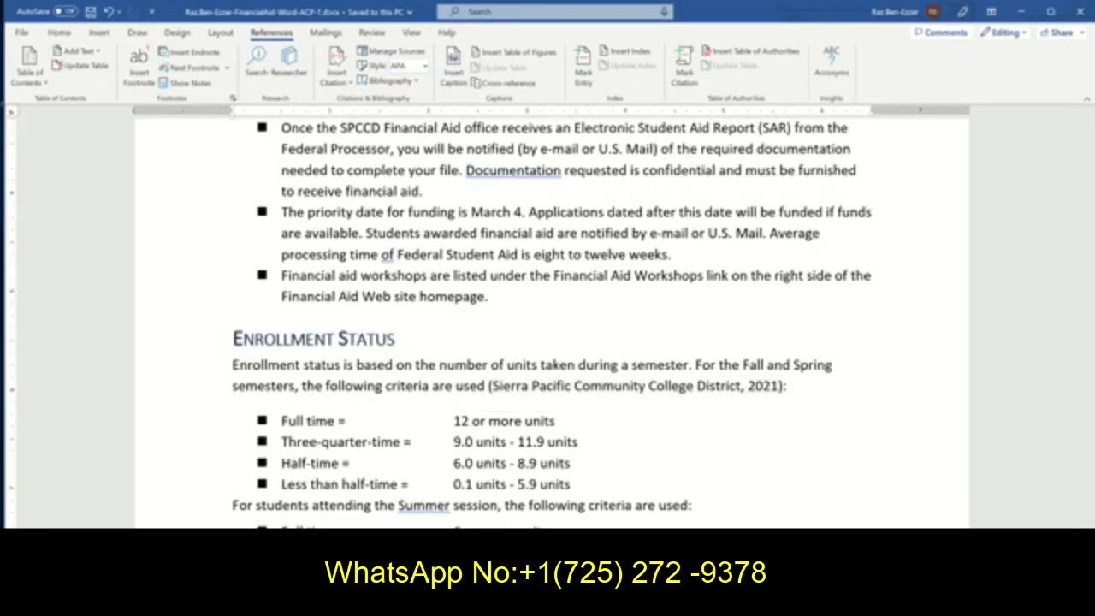
pyautogui.hotkey('alt', 'Tab')
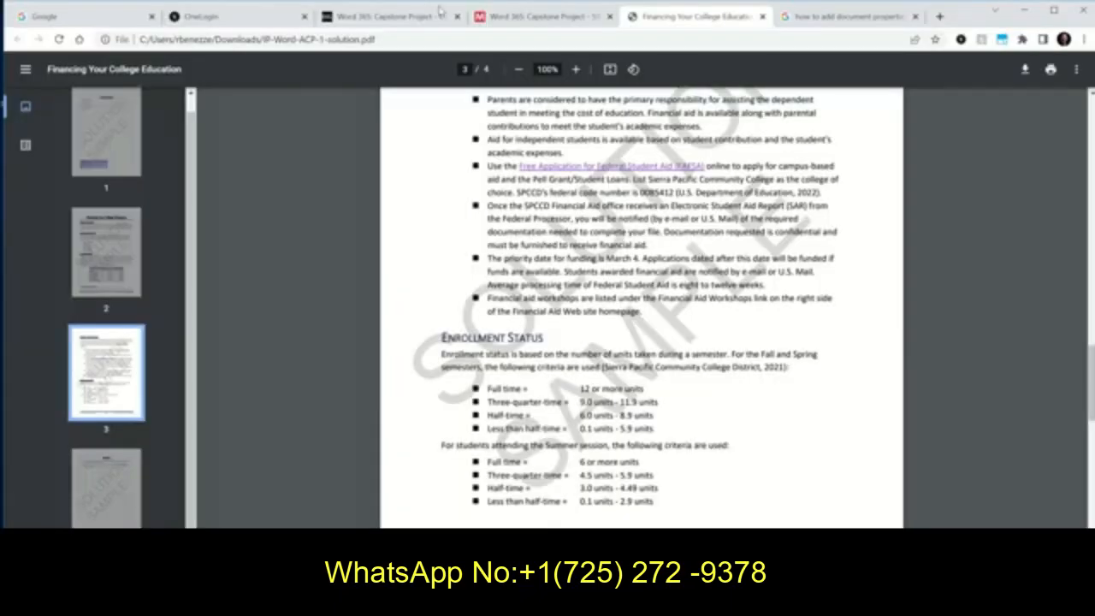
# Return to the SIMnet assignment page and read the item 10 instructions for the reference page and table of contents.
pyautogui.moveTo(505, 16)
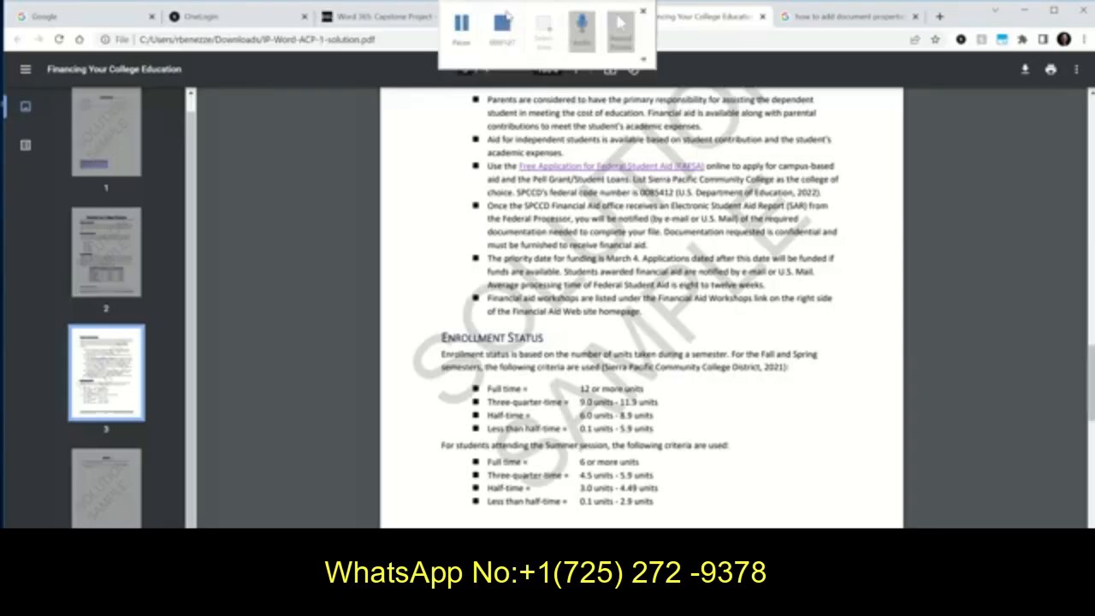
pyautogui.click(531, 16)
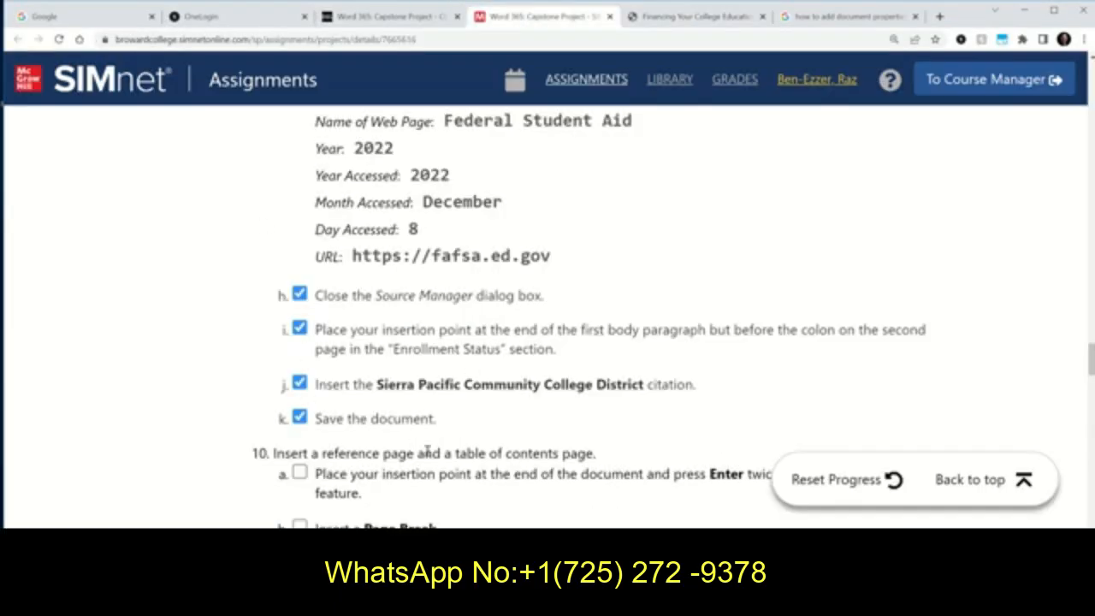
pyautogui.scroll(-1, 549, 438)
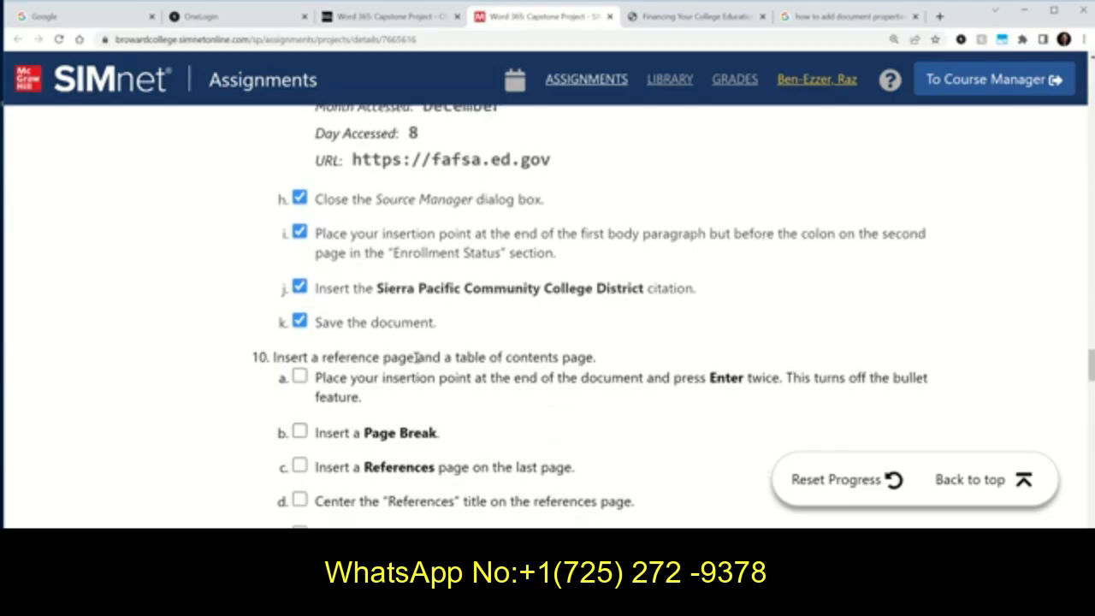
pyautogui.scroll(-2, 658, 386)
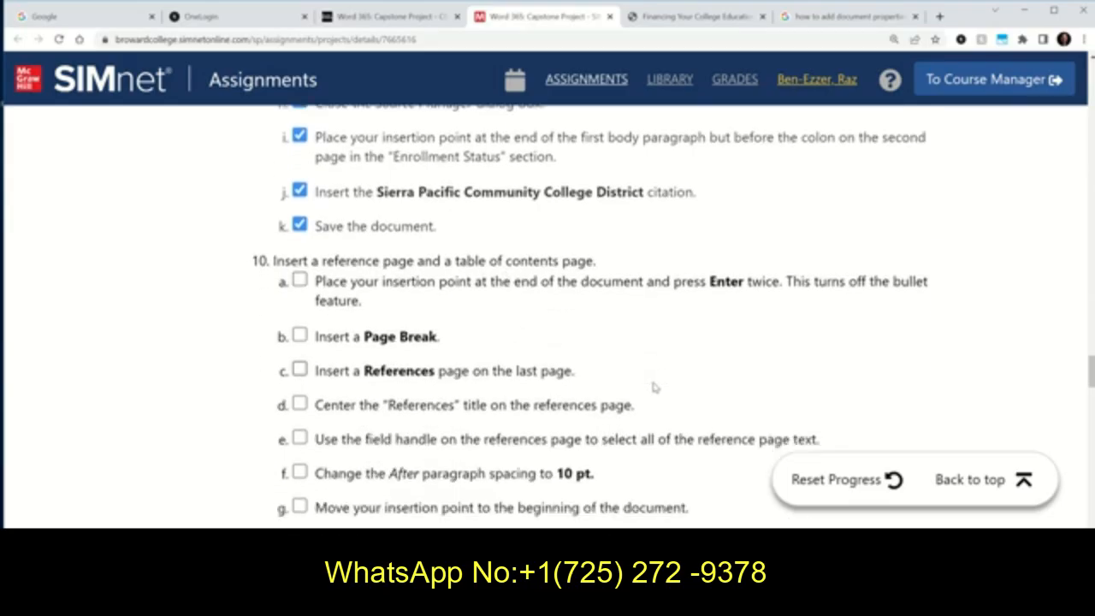
pyautogui.scroll(-1, 655, 387)
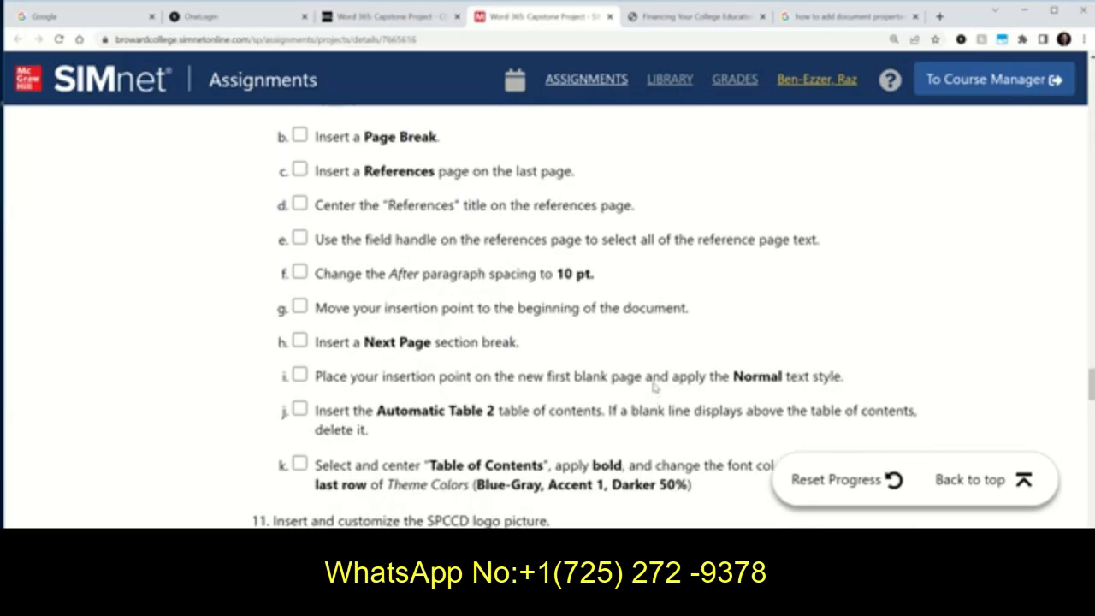
pyautogui.scroll(2, 655, 388)
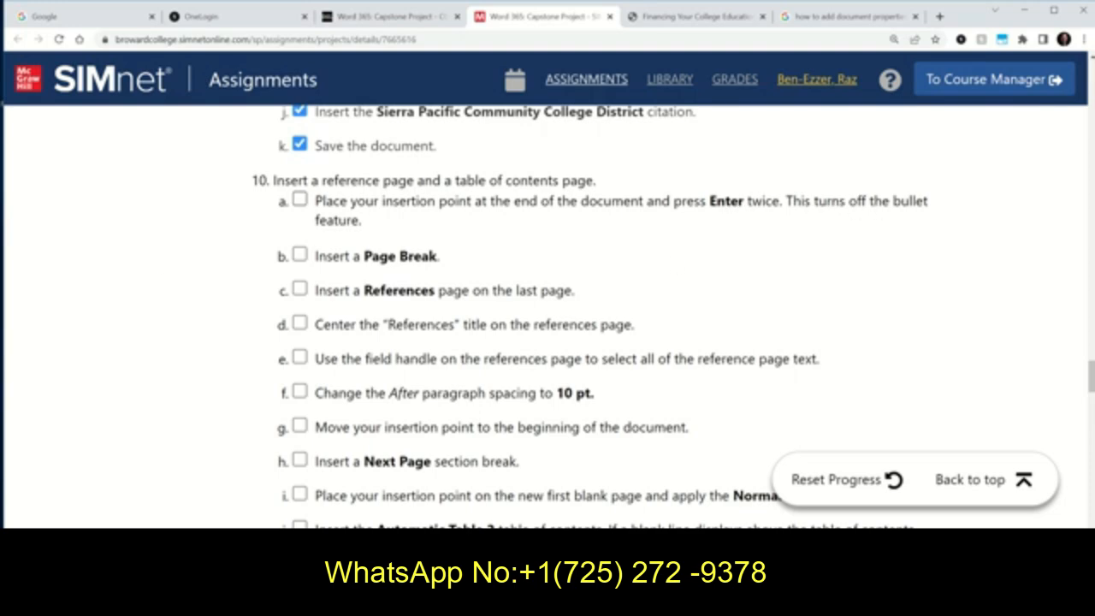
# In Word, end the bulleted list after the document's last line with two paragraph breaks, and check off item 10a in SIMnet.
pyautogui.hotkey('alt', 'Tab')
pyautogui.scroll(-2, 500, 486)
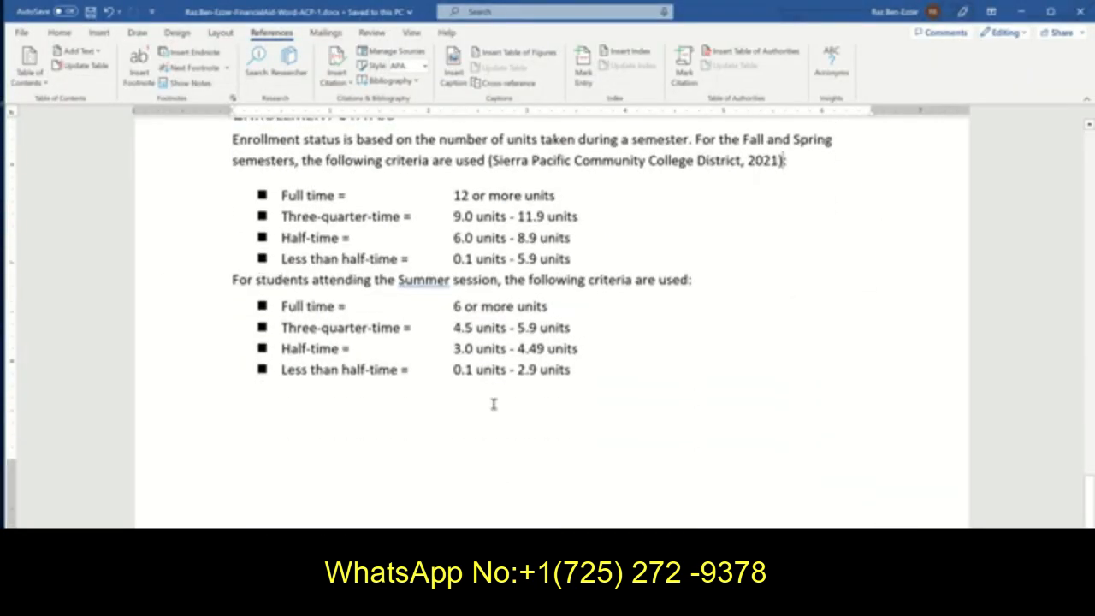
pyautogui.click(571, 370)
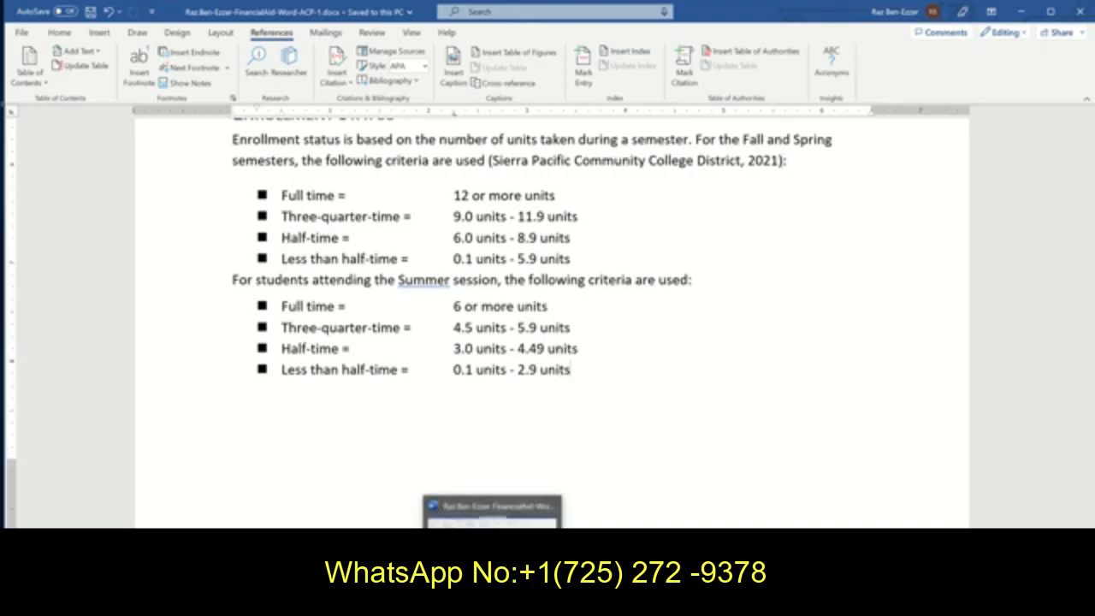
pyautogui.press('Return')
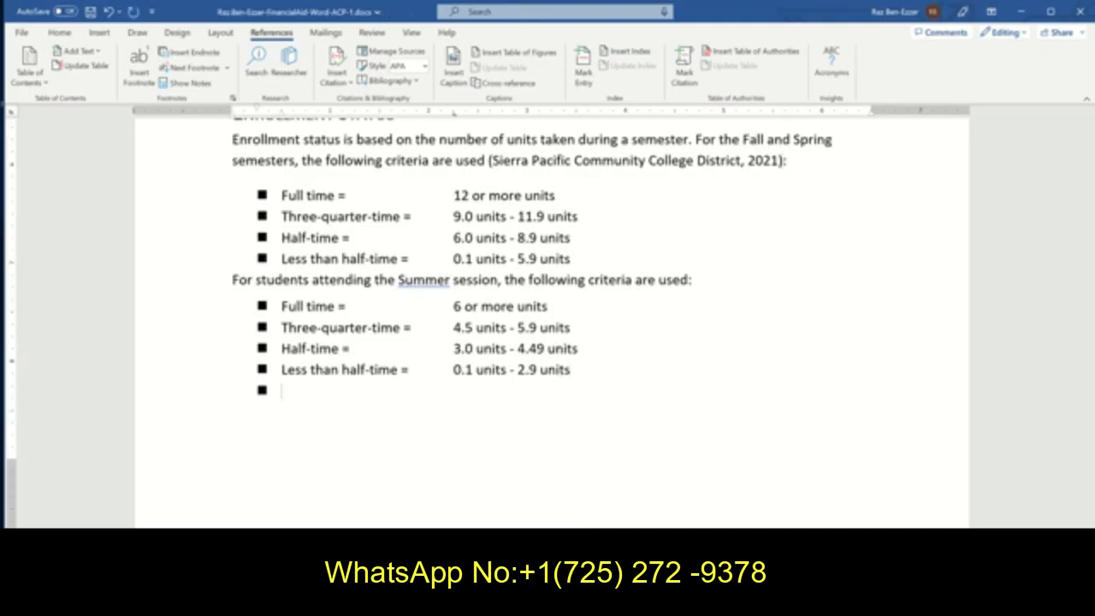
pyautogui.press('Return')
pyautogui.hotkey('alt', 'Tab')
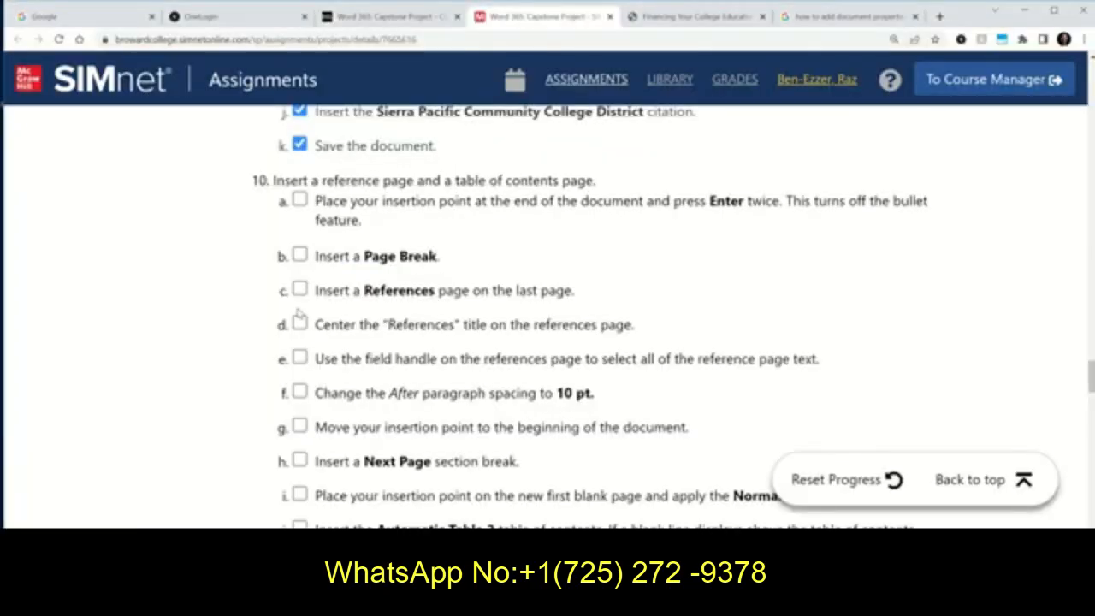
pyautogui.click(300, 200)
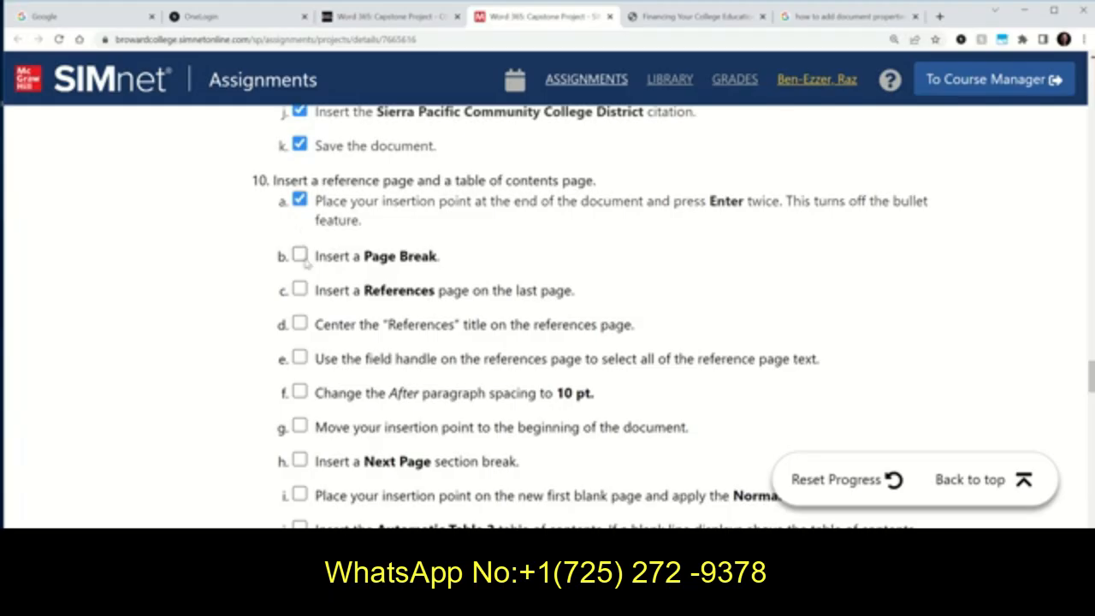
# Switch to Word, insert a page break below the final bulleted list, and save the document.
pyautogui.moveTo(493, 603)
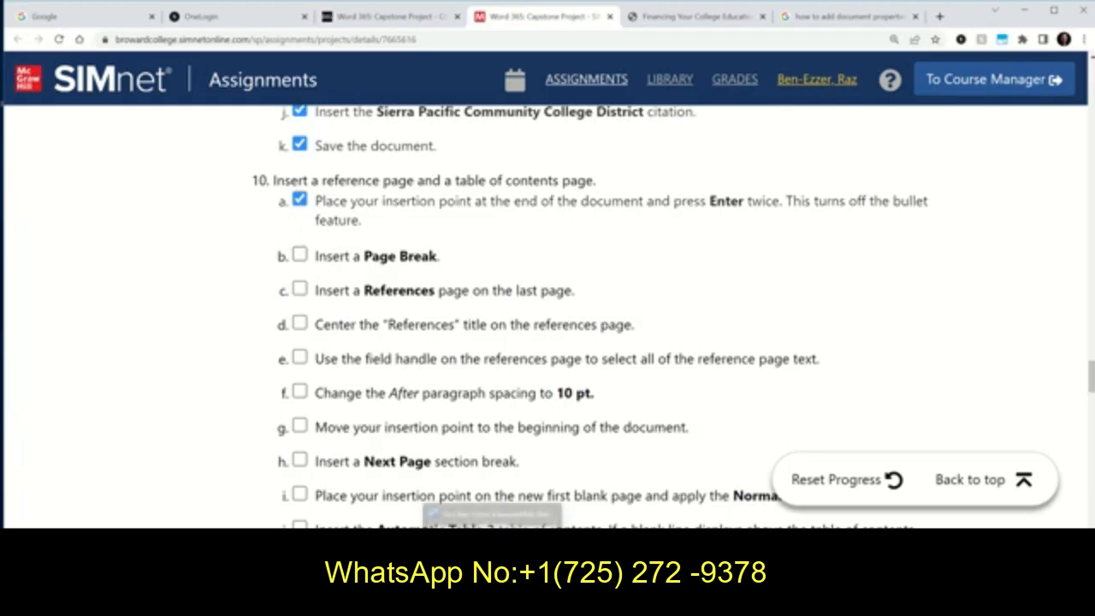
pyautogui.click(493, 561)
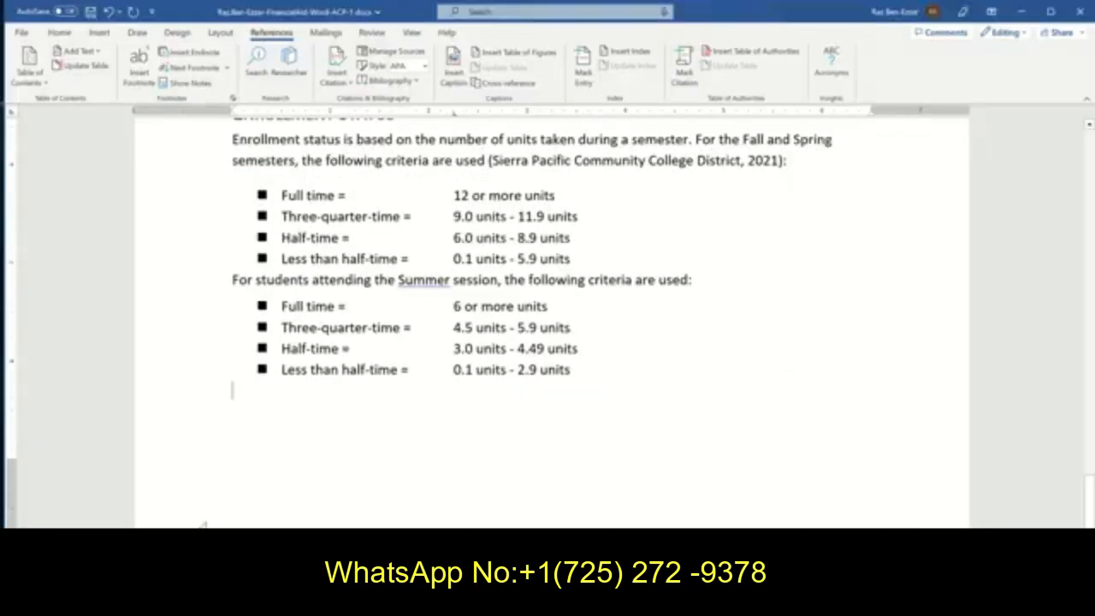
pyautogui.click(99, 32)
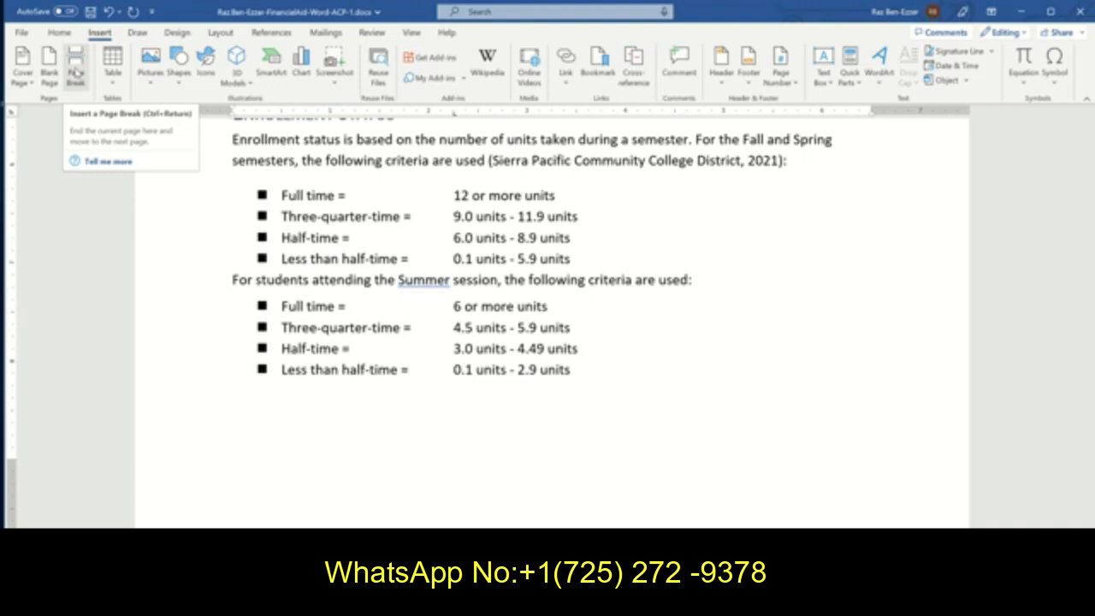
pyautogui.click(221, 32)
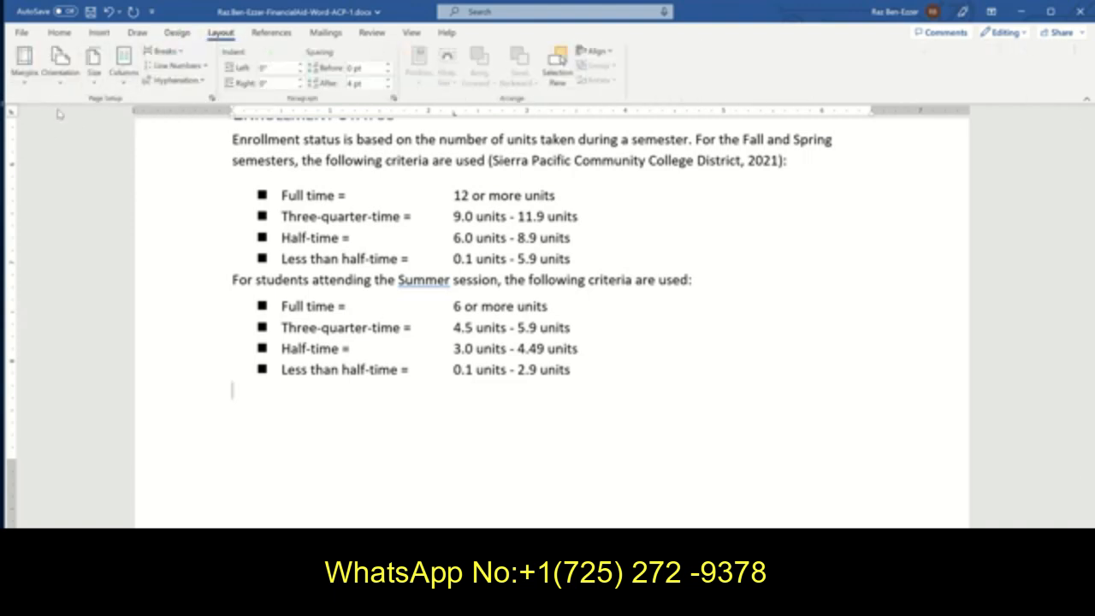
pyautogui.click(168, 51)
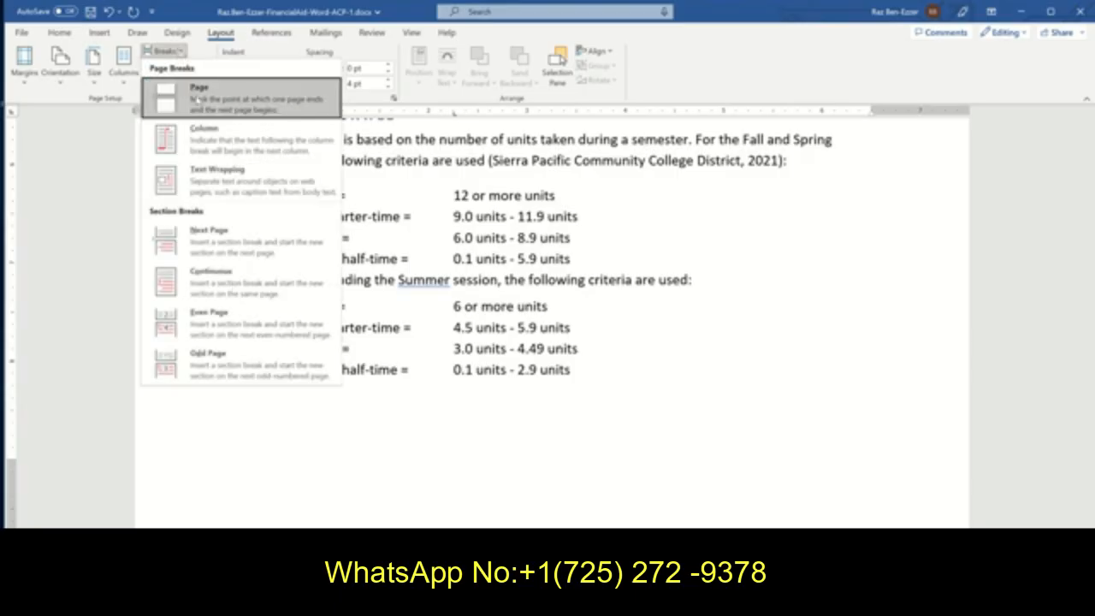
pyautogui.click(99, 34)
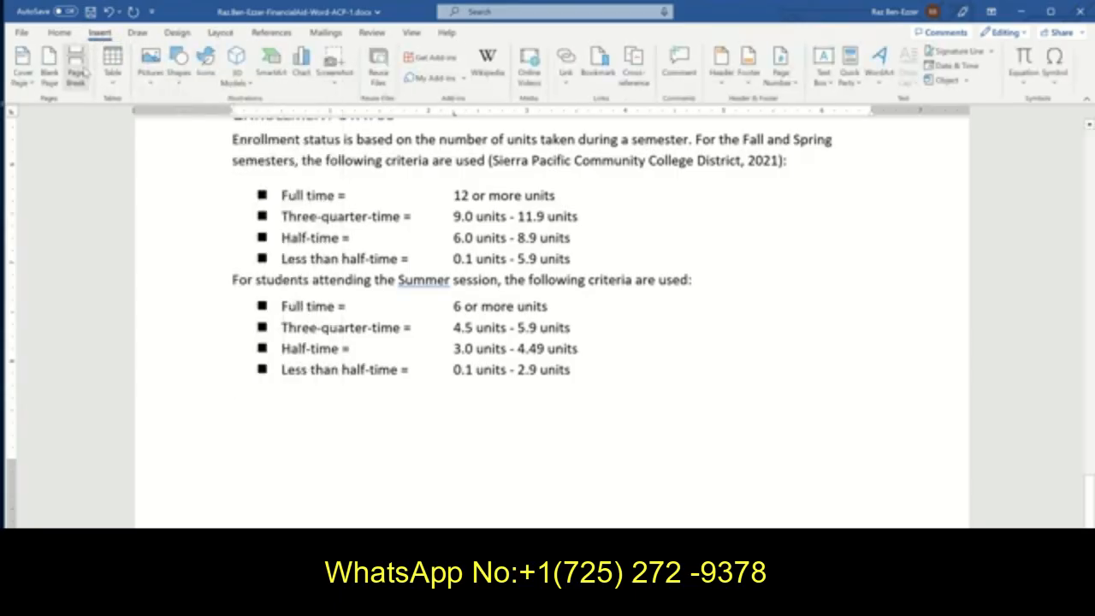
pyautogui.click(75, 67)
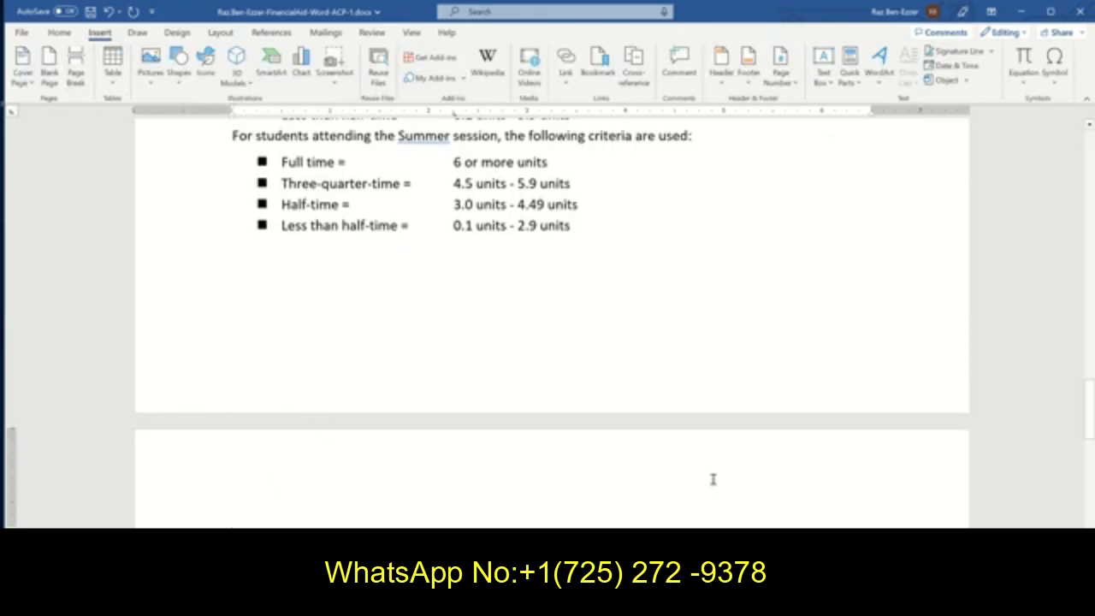
pyautogui.hotkey('ctrl', 's')
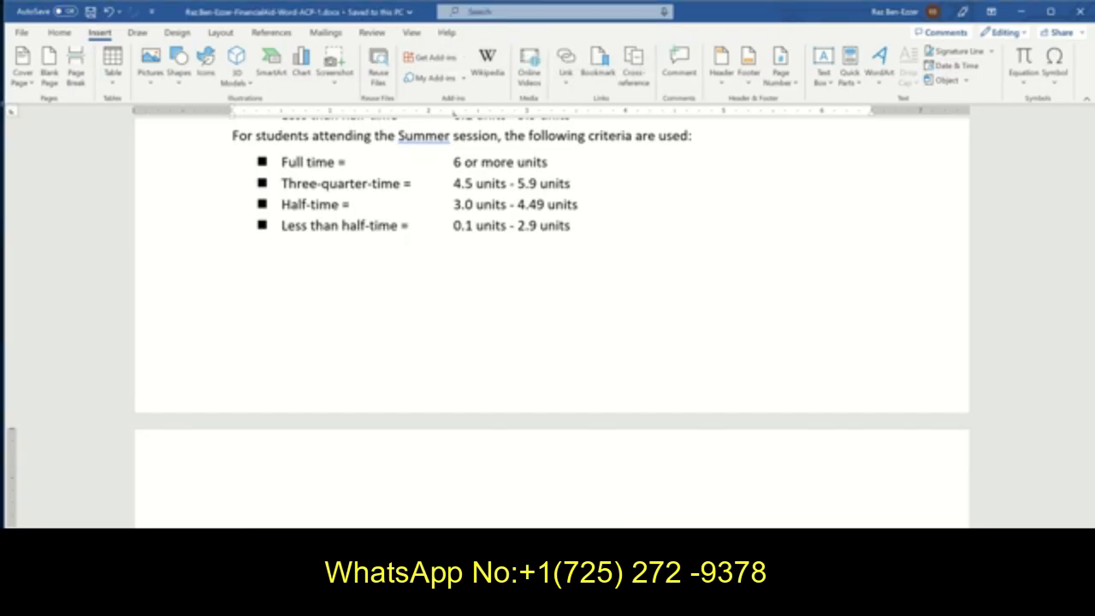
# Check off items 10b and 10c on the SIMnet assignment page in the browser.
pyautogui.hotkey('alt', 'Tab')
pyautogui.click(299, 254)
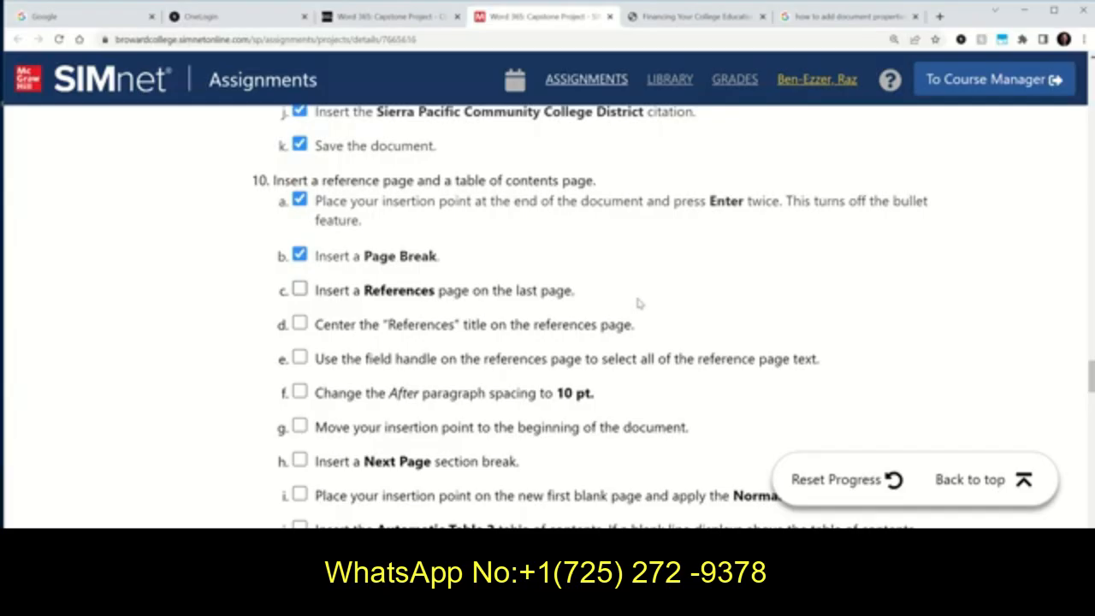
pyautogui.click(300, 289)
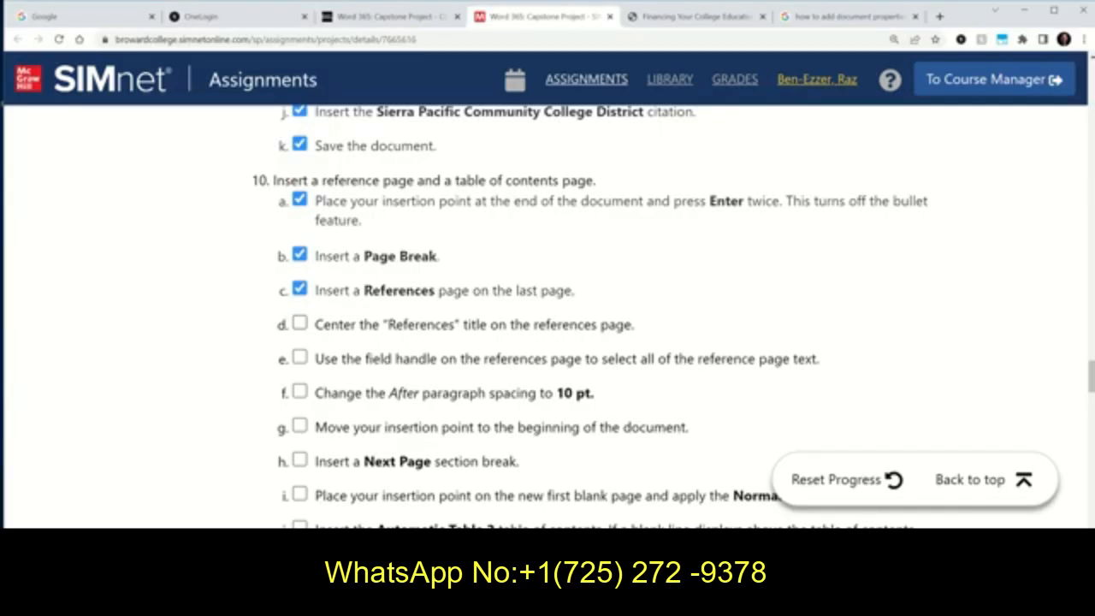
# Switch to Word and insert the built-in References bibliography on the new last page.
pyautogui.moveTo(493, 604)
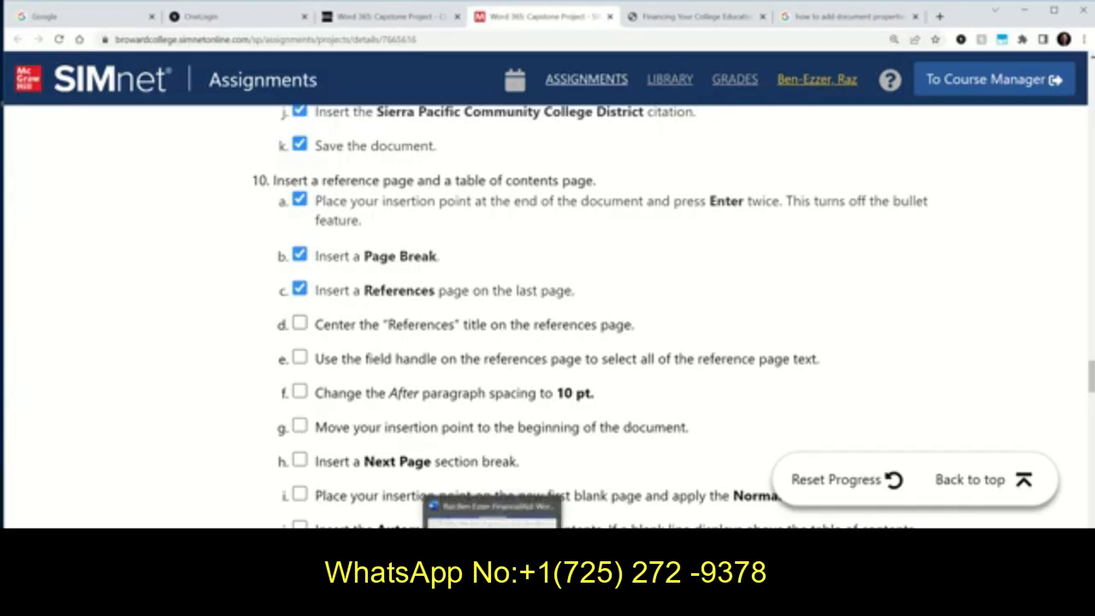
pyautogui.click(492, 513)
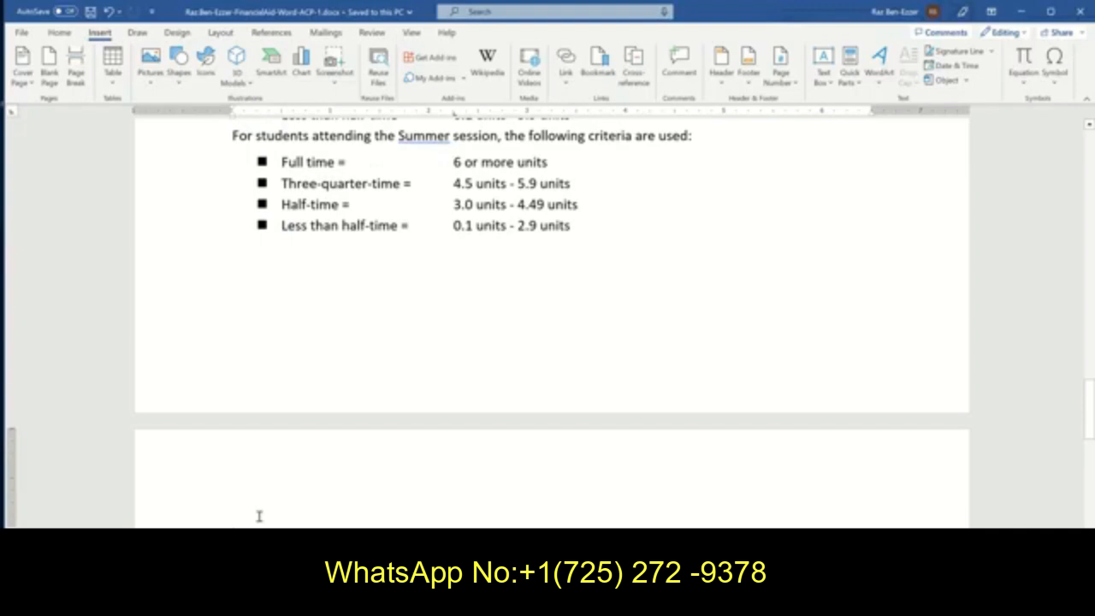
pyautogui.click(271, 33)
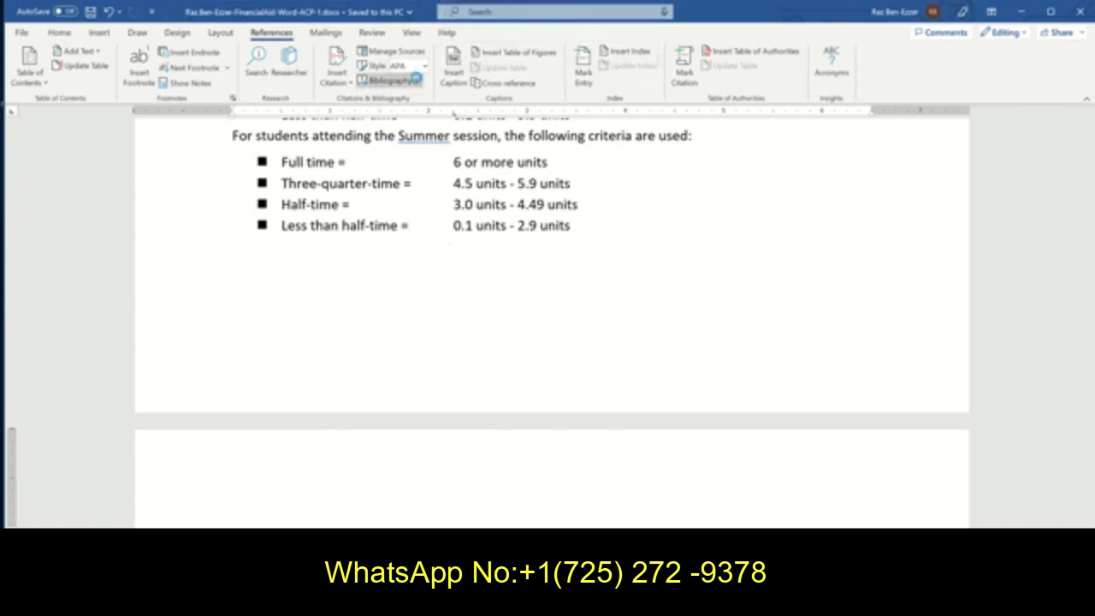
pyautogui.click(416, 80)
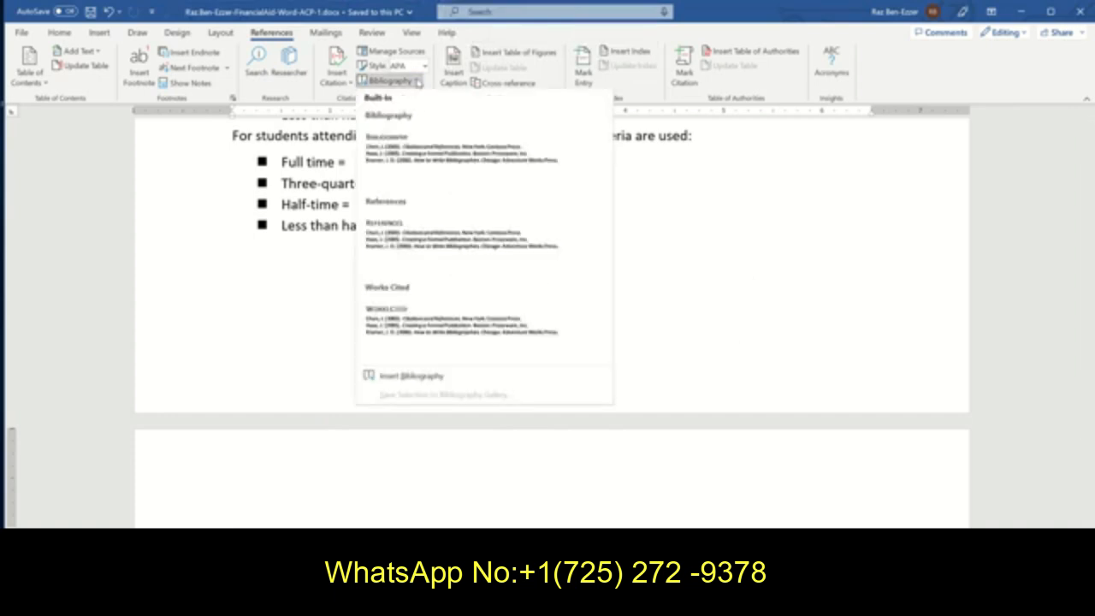
pyautogui.click(425, 228)
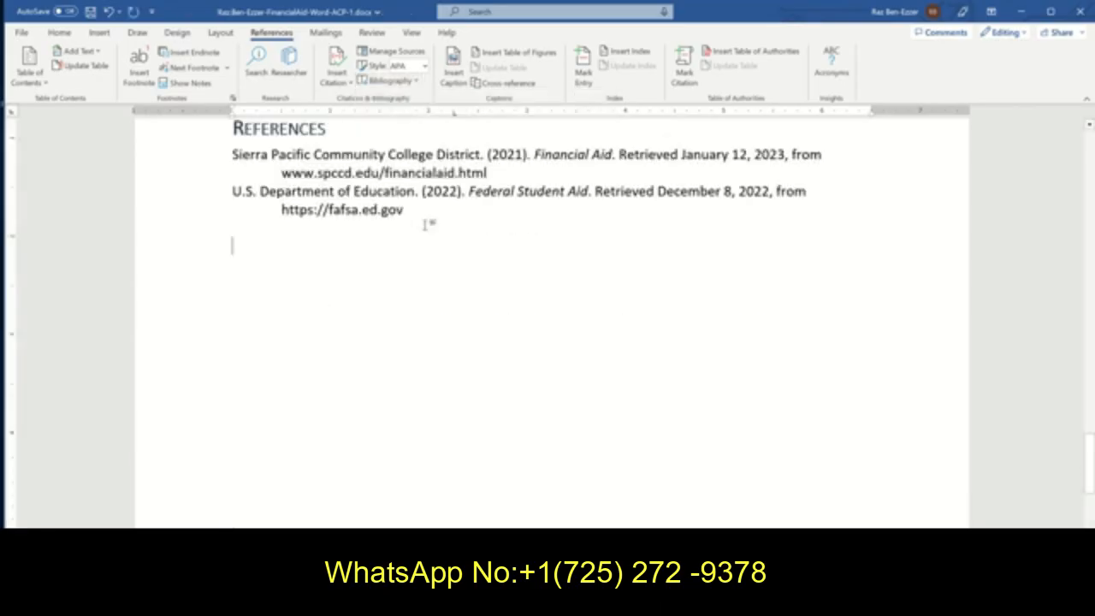
# Switch to the SIMnet assignment page in the browser and check off item 10d.
pyautogui.scroll(-2, 428, 225)
pyautogui.scroll(4, 496, 298)
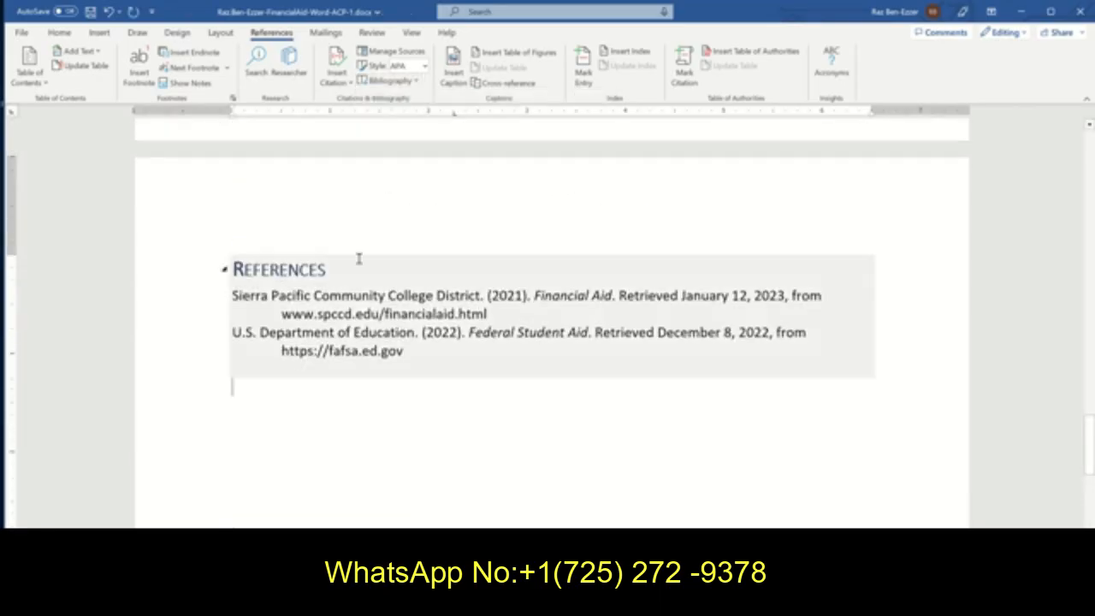
pyautogui.click(398, 401)
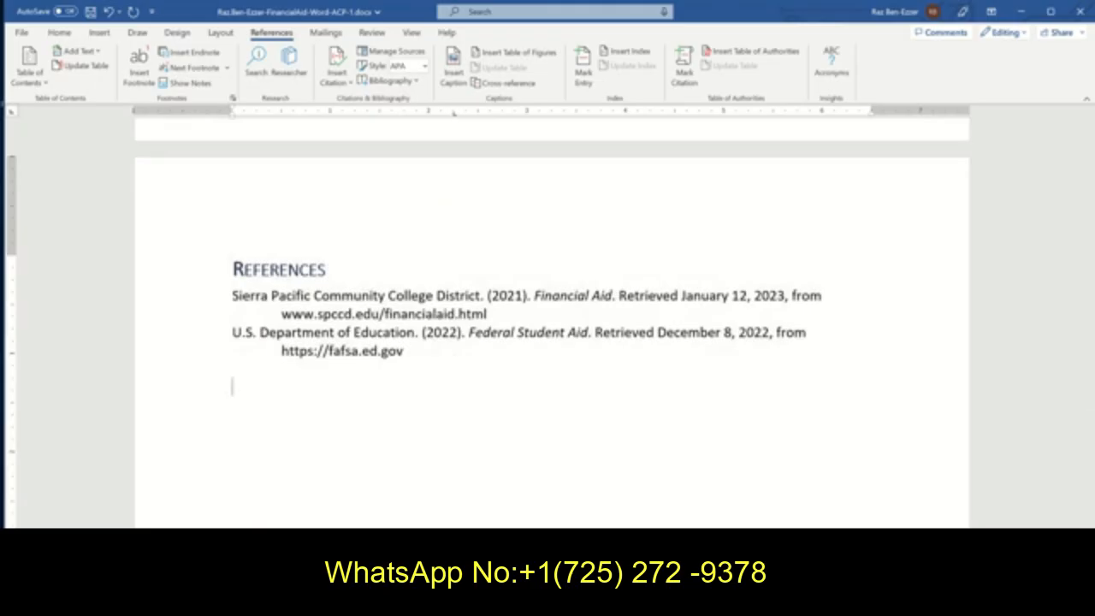
pyautogui.click(428, 602)
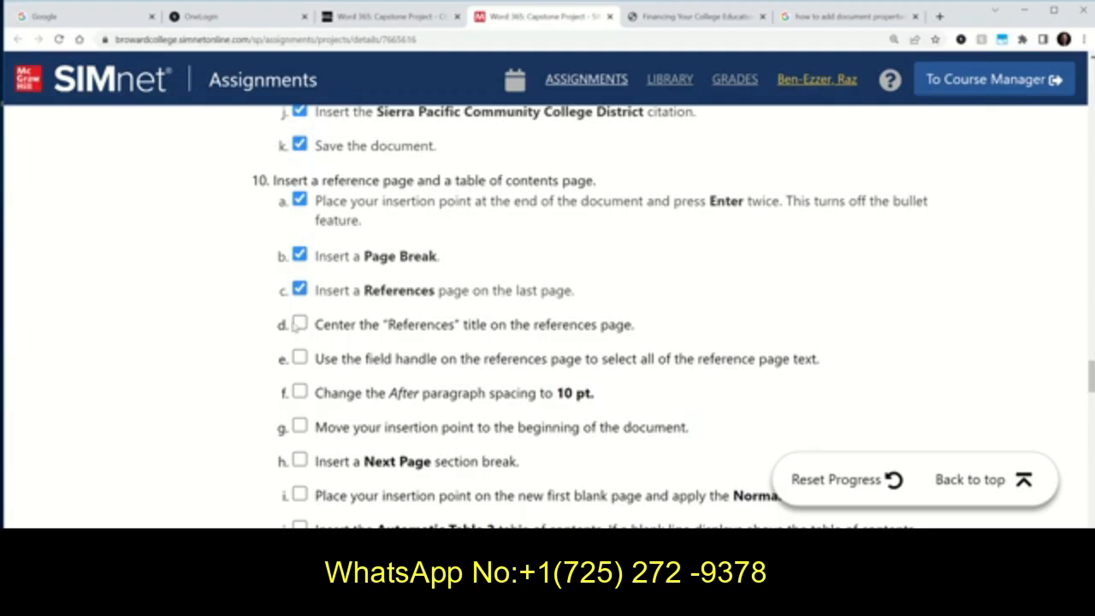
pyautogui.click(300, 323)
# Switch to Word and center the References title on the last page.
pyautogui.hotkey('alt', 'Tab')
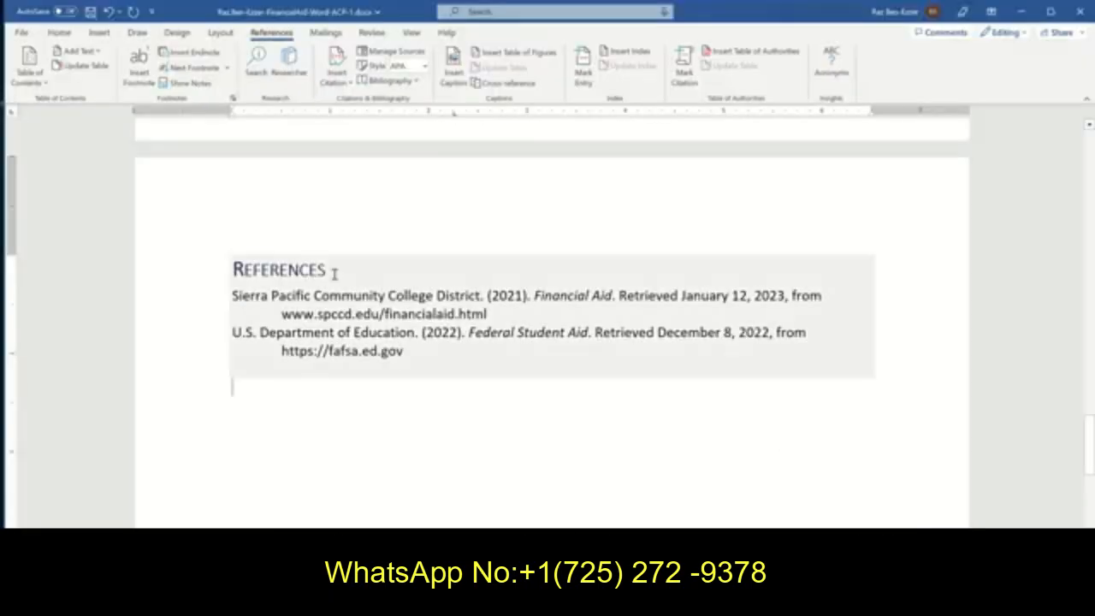
pyautogui.moveTo(325, 270); pyautogui.dragTo(231, 270)
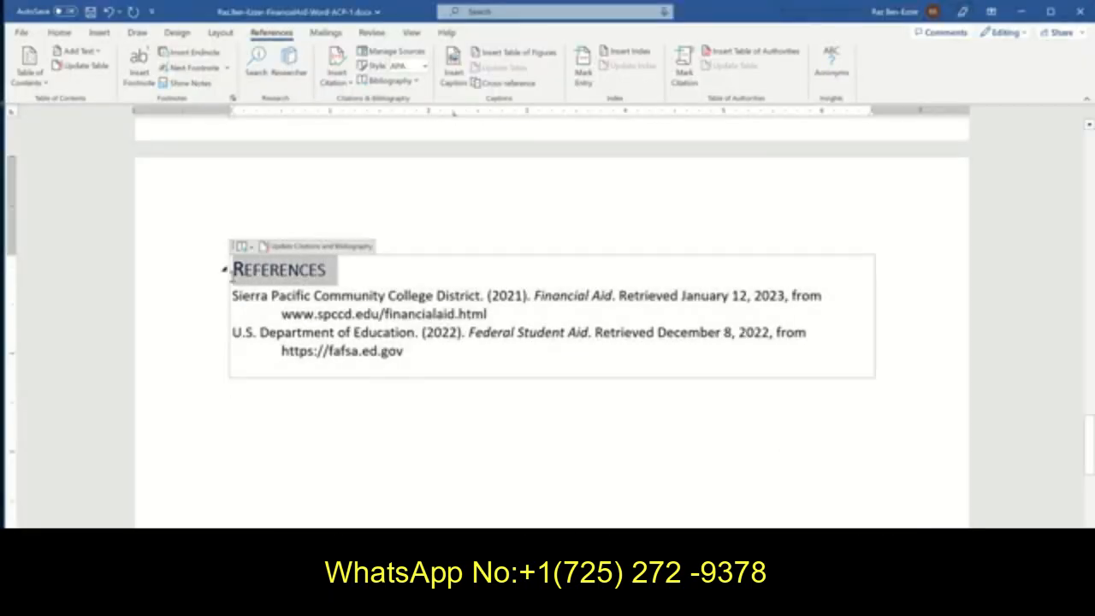
pyautogui.click(59, 32)
pyautogui.click(314, 77)
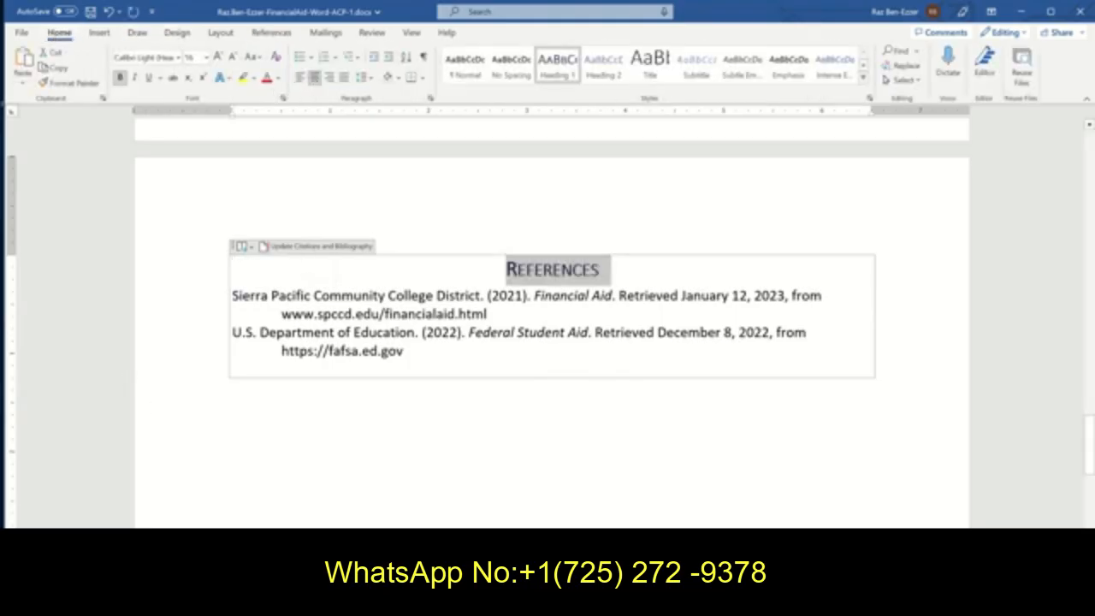
# Check off item 10e in SIMnet, and select the entire references text in Word, including its title.
pyautogui.click(401, 602)
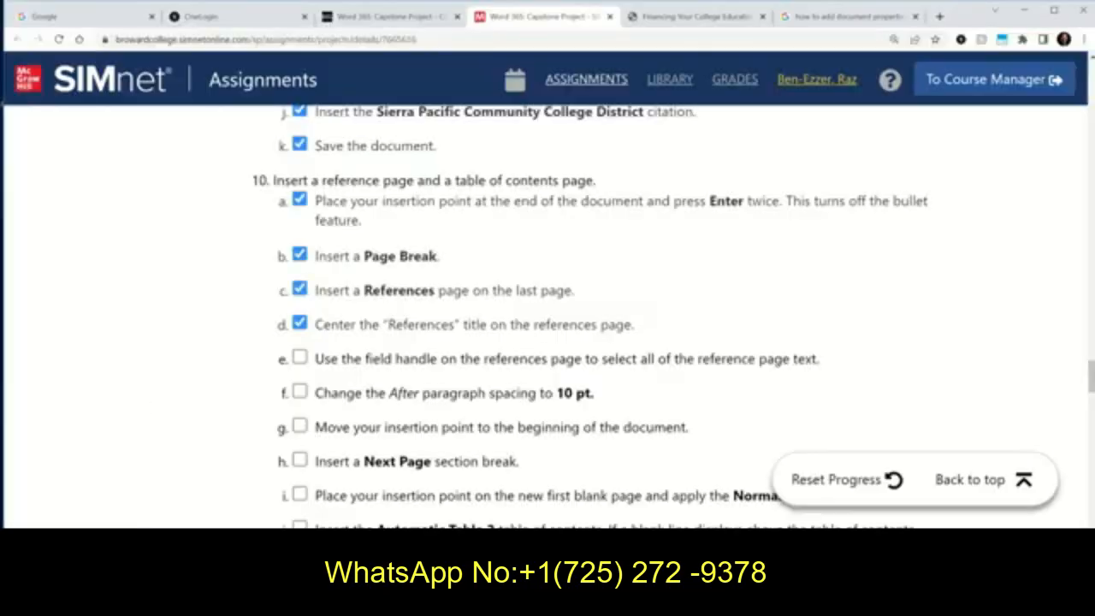
pyautogui.click(299, 358)
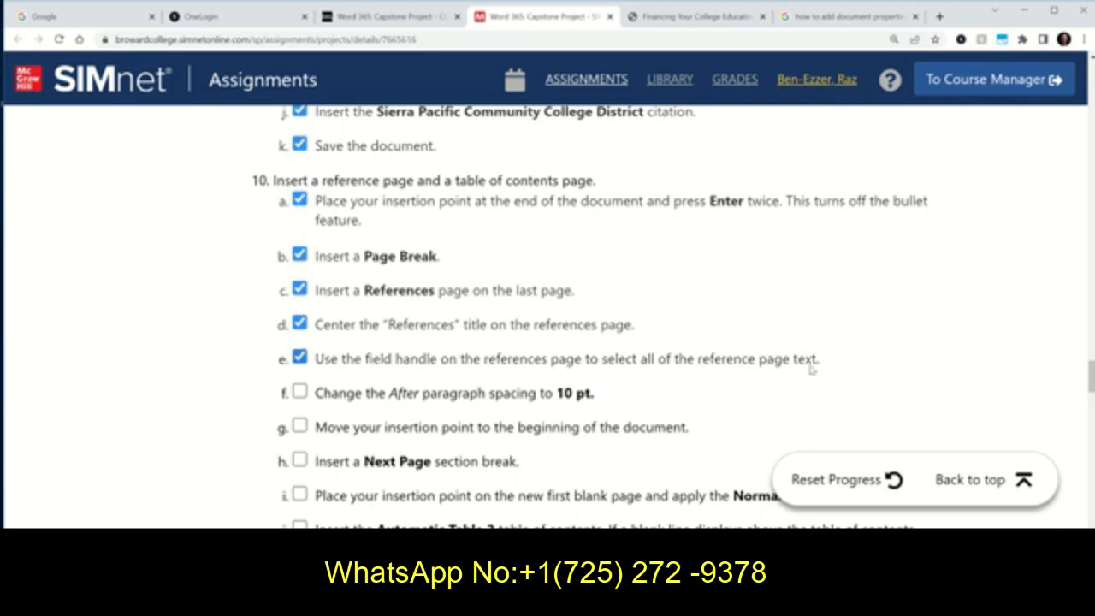
pyautogui.hotkey('alt', 'Tab')
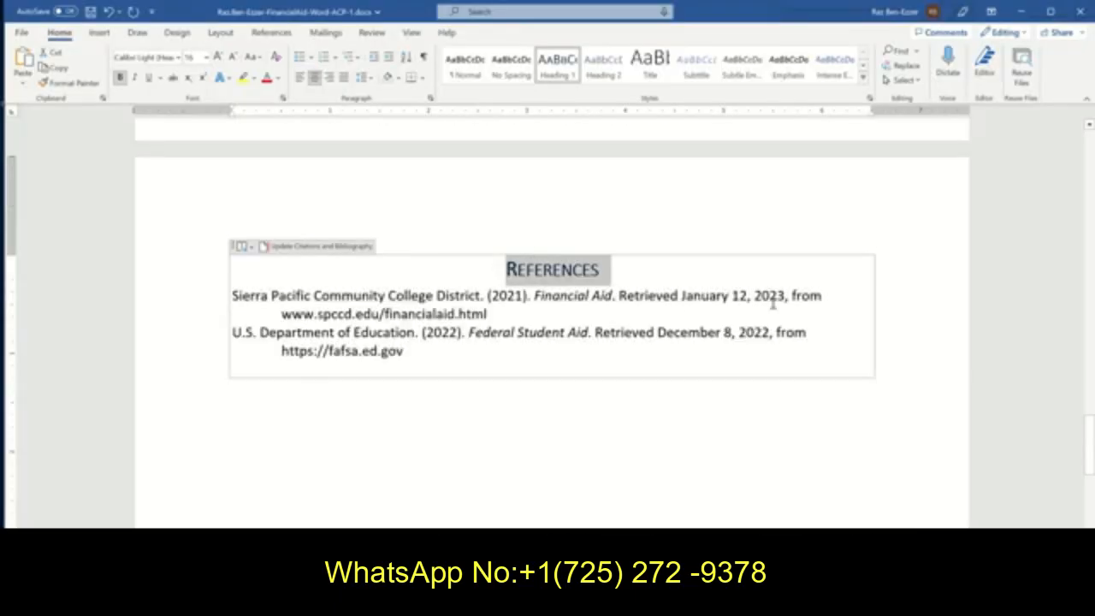
pyautogui.moveTo(440, 357); pyautogui.dragTo(210, 273)
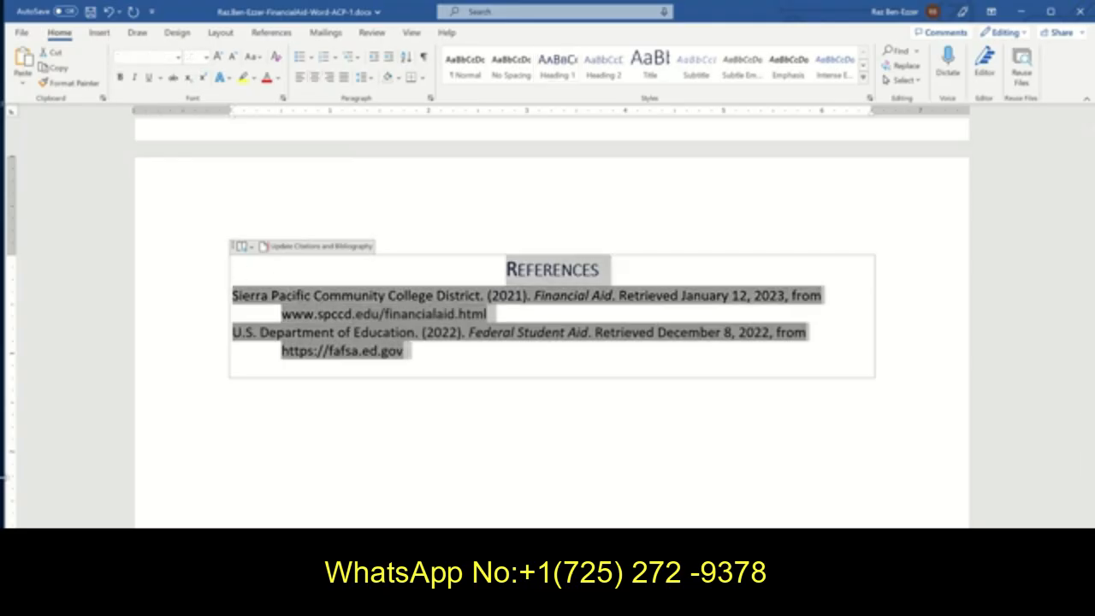
pyautogui.click(601, 271)
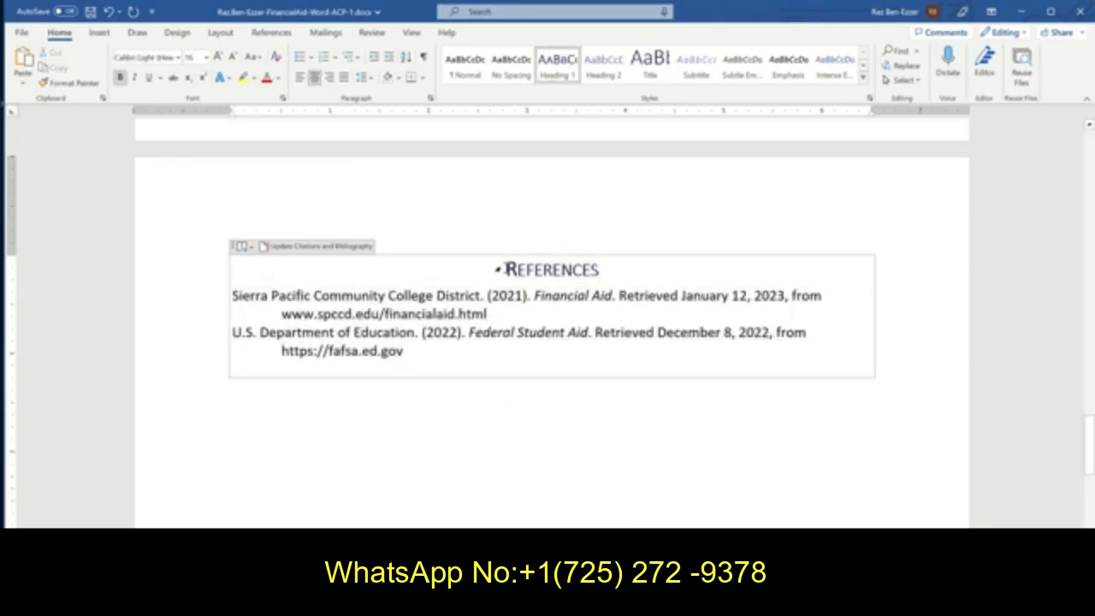
pyautogui.moveTo(498, 269); pyautogui.dragTo(409, 352)
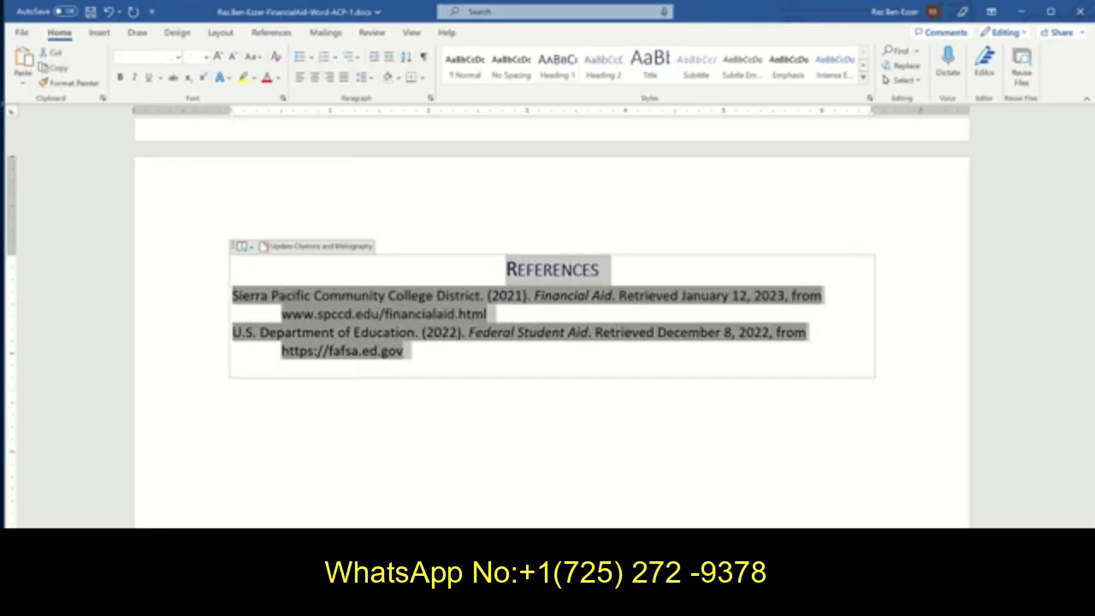
# Consult item 10f in SIMnet and set the After paragraph spacing of the selected references text in Word to 10 pt.
pyautogui.click(411, 513)
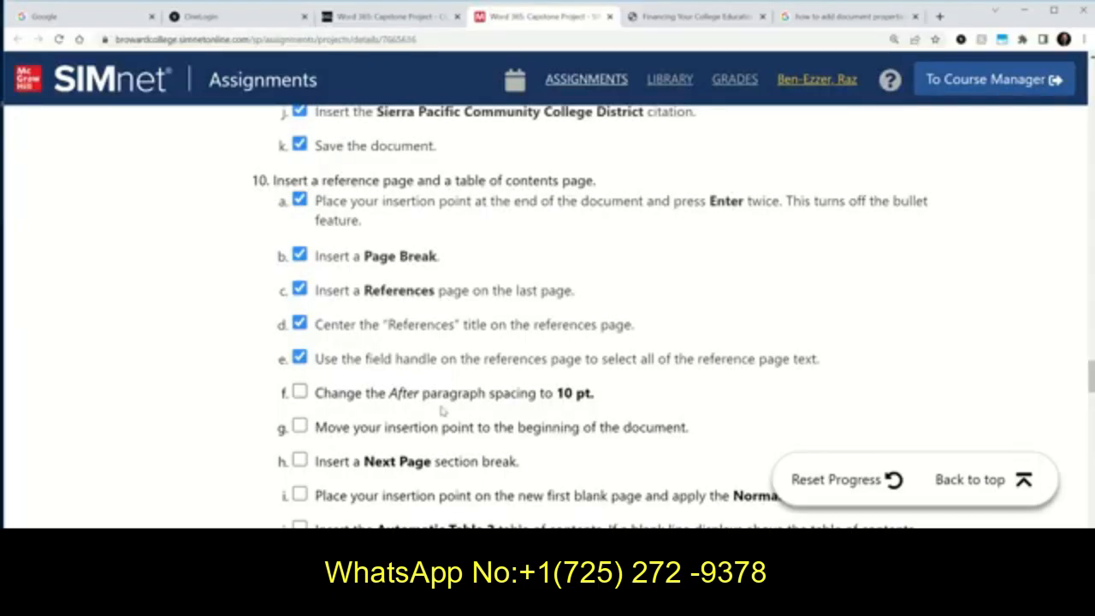
pyautogui.hotkey('alt', 'Tab')
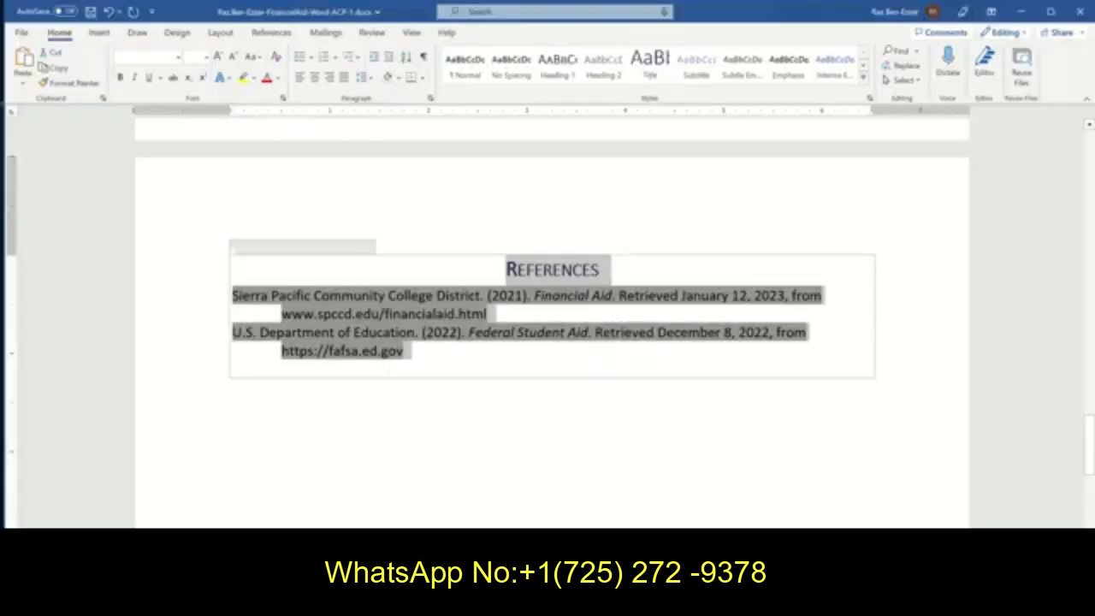
pyautogui.click(431, 100)
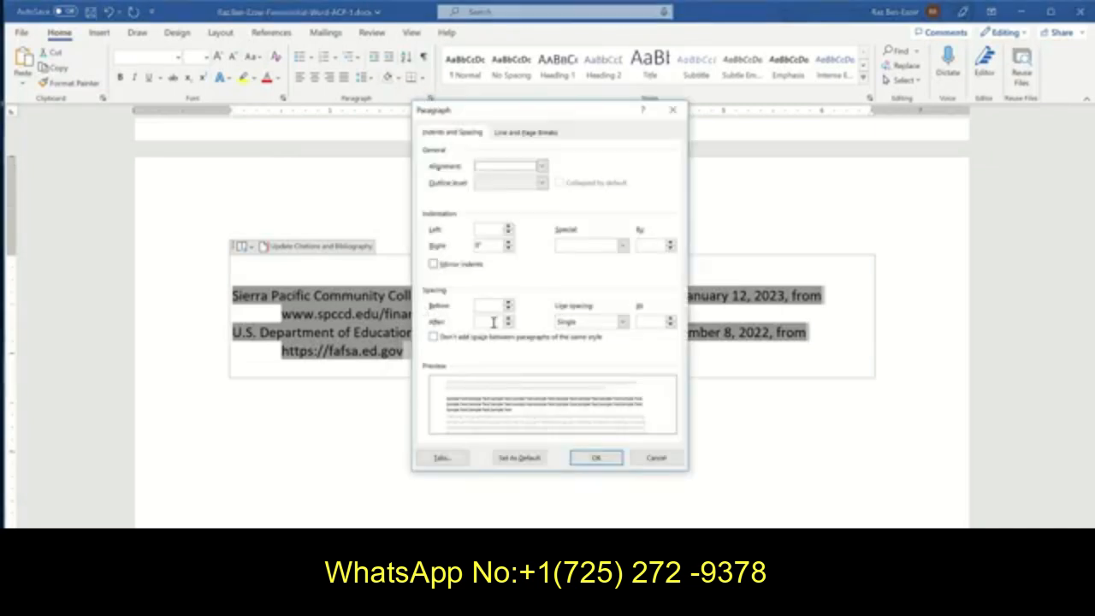
pyautogui.click(490, 322)
pyautogui.click(591, 457)
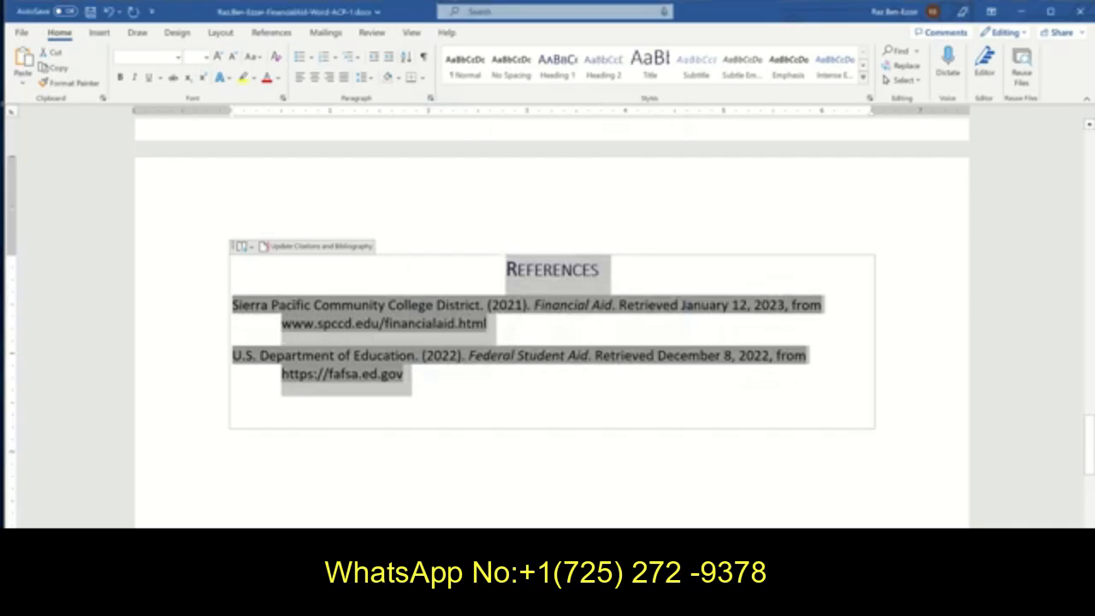
# Check off item 10f in SIMnet, and return to Word to deselect the references text.
pyautogui.click(439, 599)
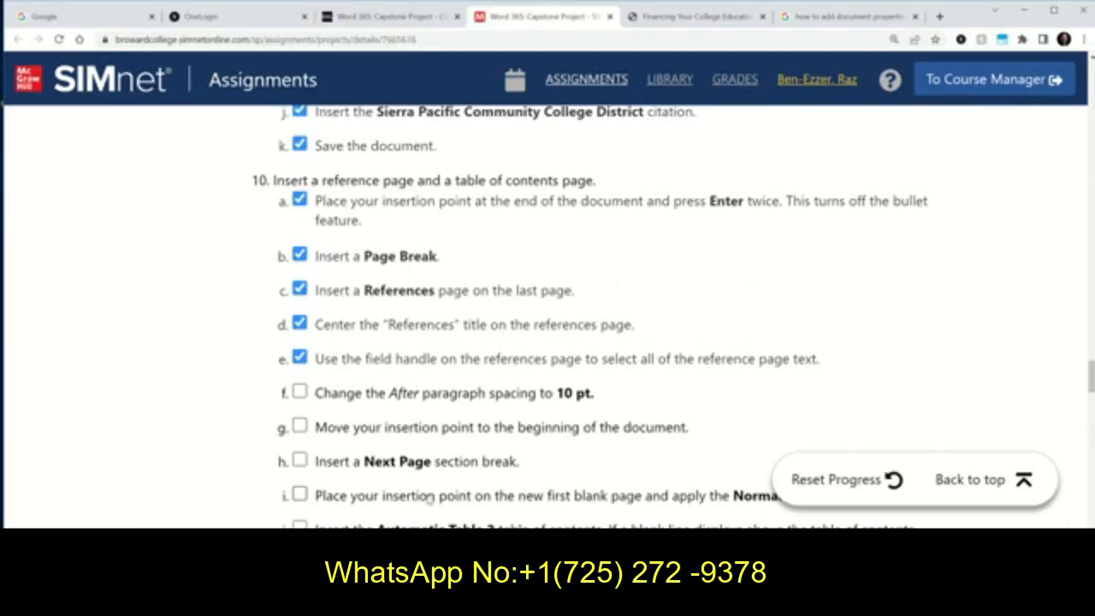
pyautogui.click(299, 392)
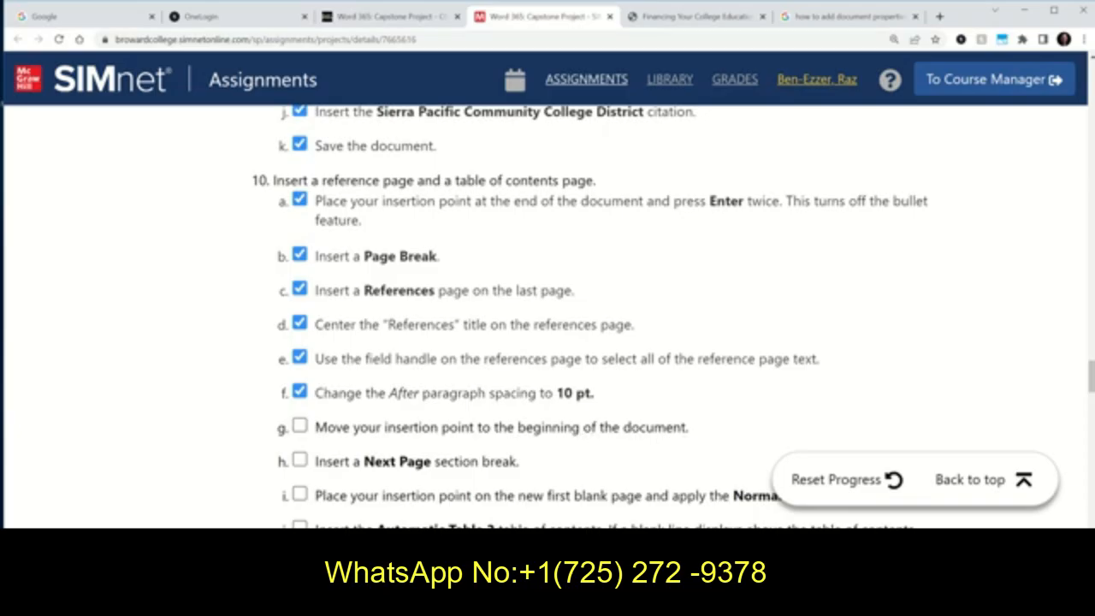
pyautogui.hotkey('alt', 'Tab')
pyautogui.click(401, 473)
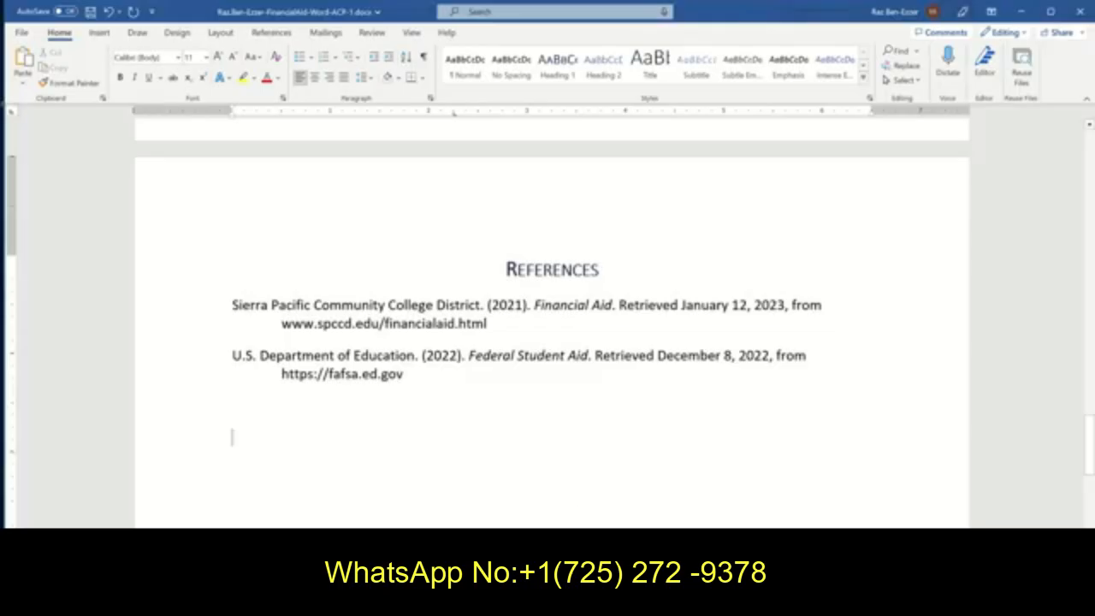
# Compare the References page in Word with the last page of the solution PDF in the browser, and return to the SIMnet assignment page.
pyautogui.moveTo(430, 603)
pyautogui.click(433, 552)
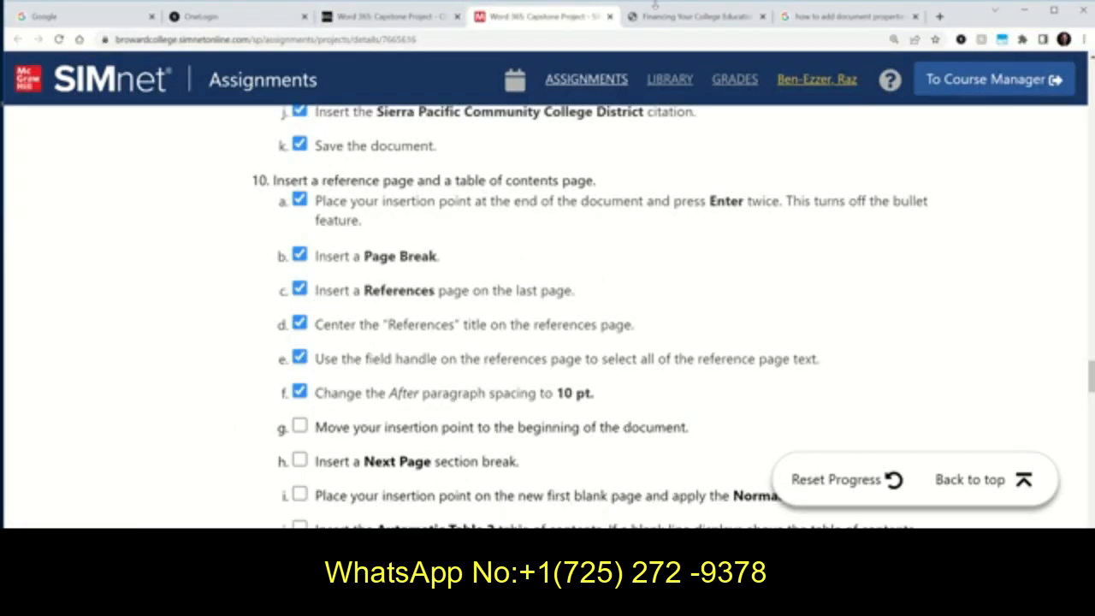
pyautogui.click(703, 18)
pyautogui.scroll(-10, 612, 380)
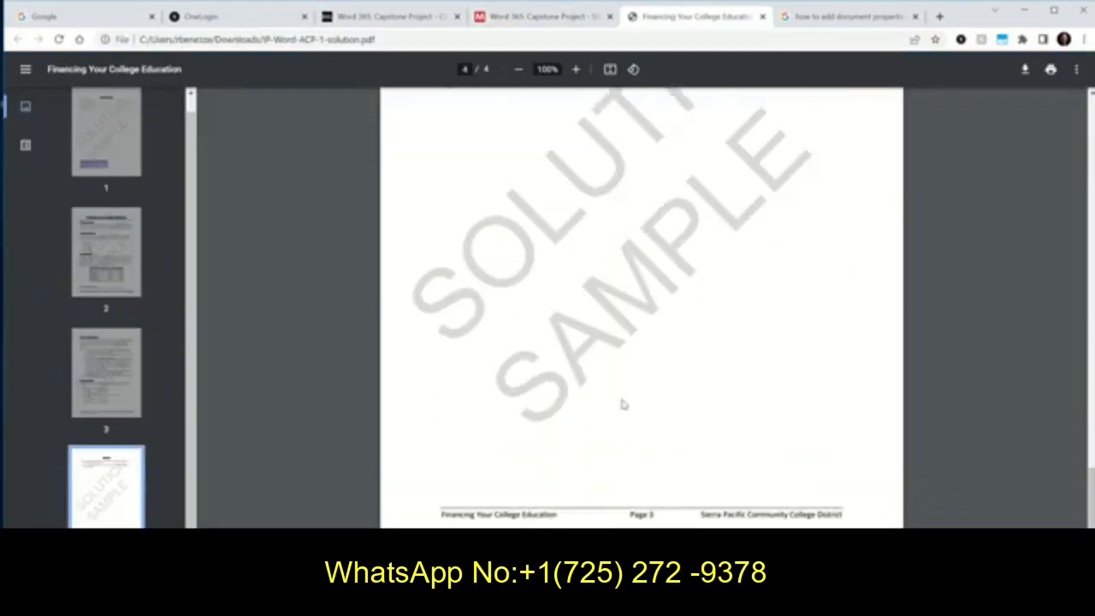
pyautogui.scroll(5, 612, 385)
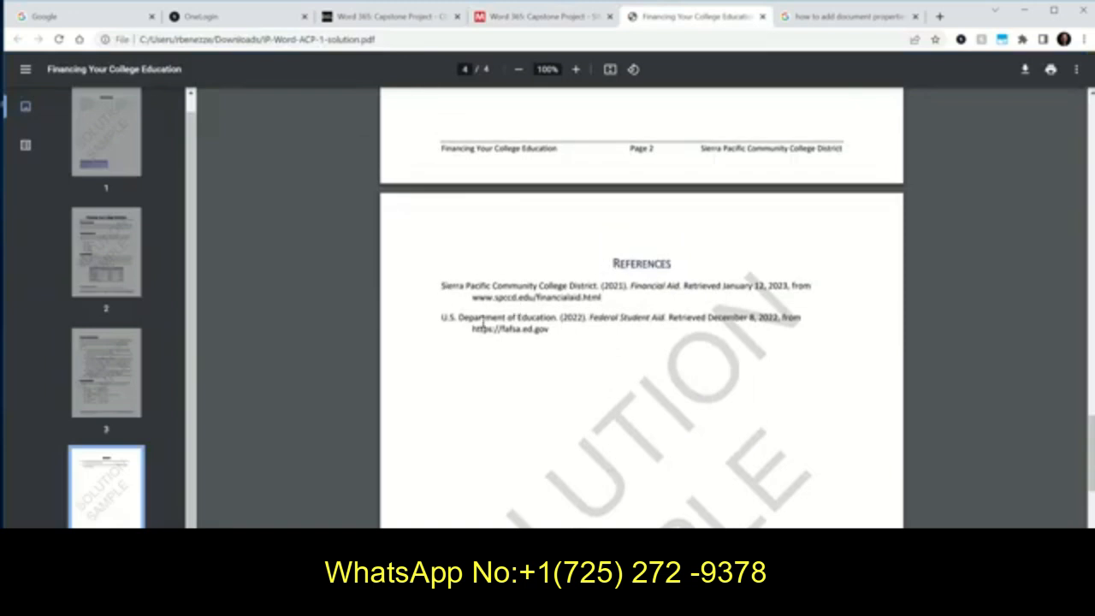
pyautogui.hotkey('alt', 'Tab')
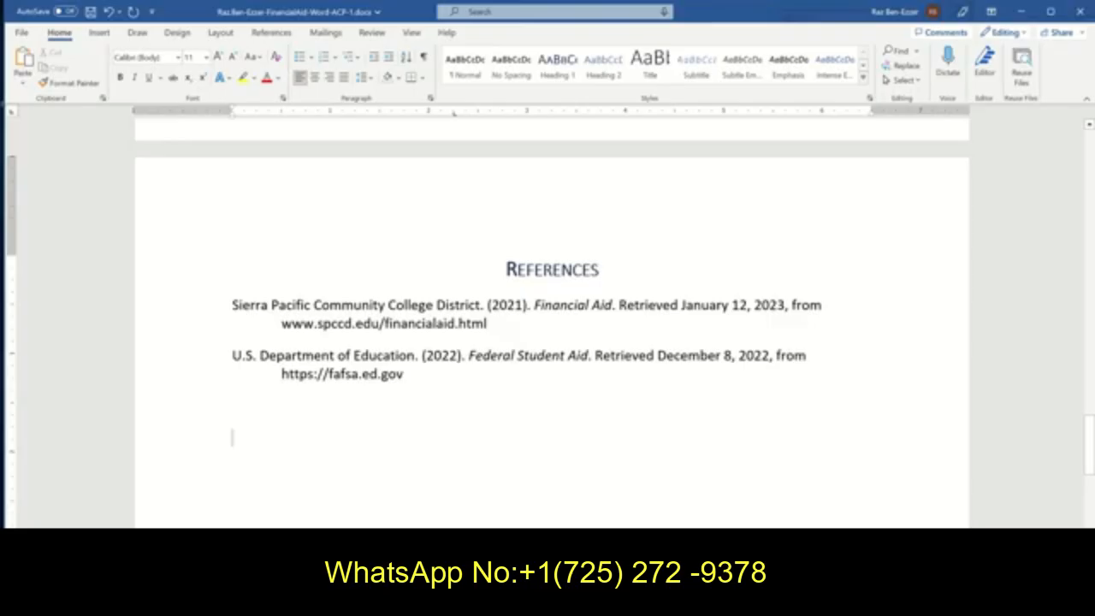
pyautogui.click(428, 603)
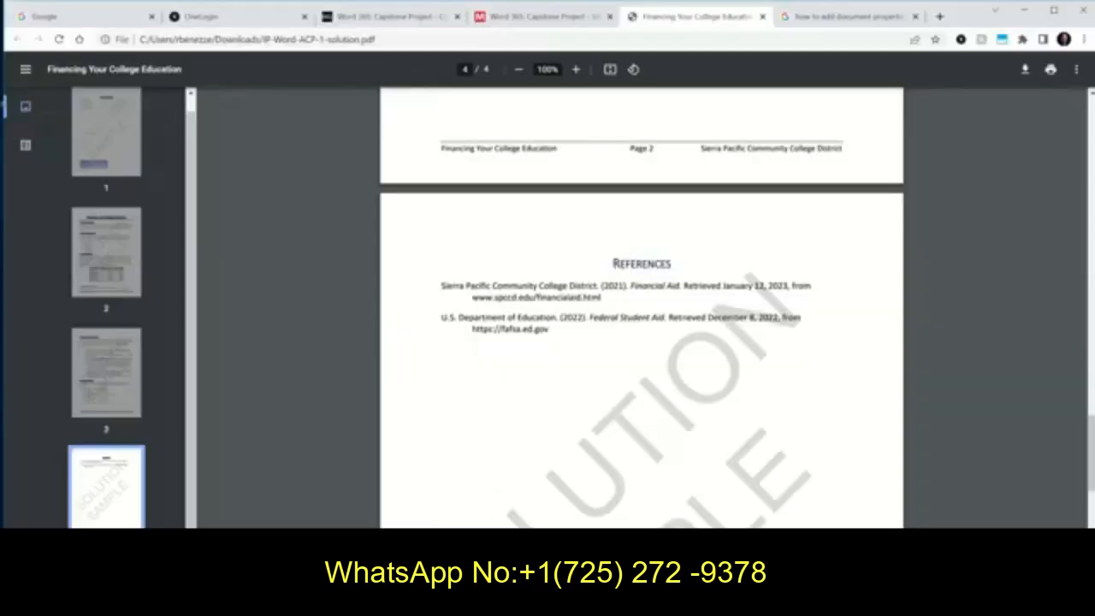
pyautogui.click(503, 19)
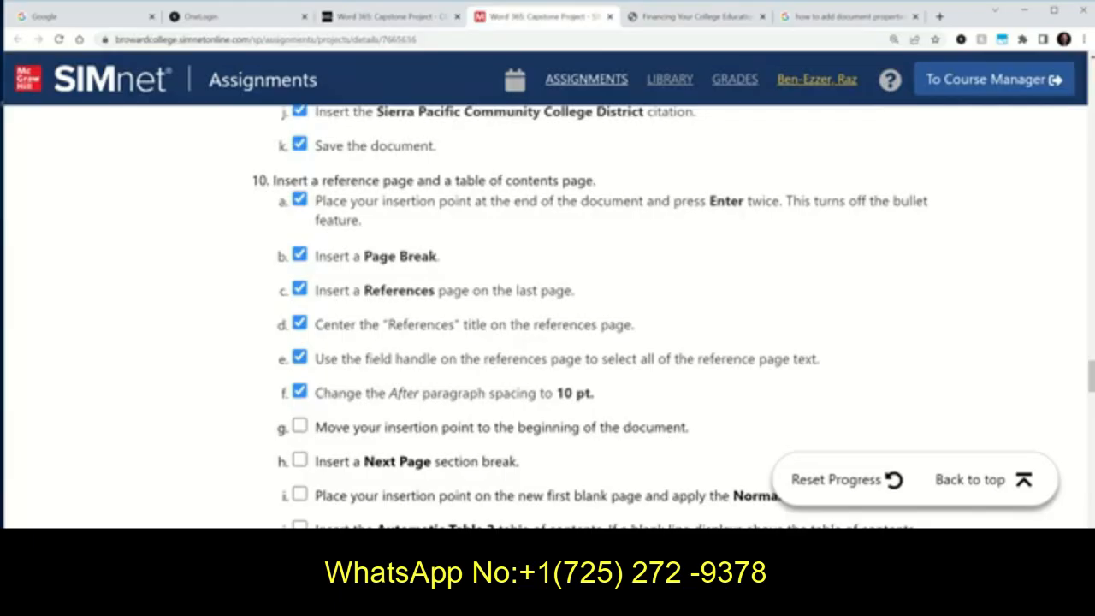
# Place the insertion point before the document title "Financing Your College Education" in Word, and check off item 10g in SIMnet.
pyautogui.hotkey('alt', 'Tab')
pyautogui.scroll(10, 388, 162)
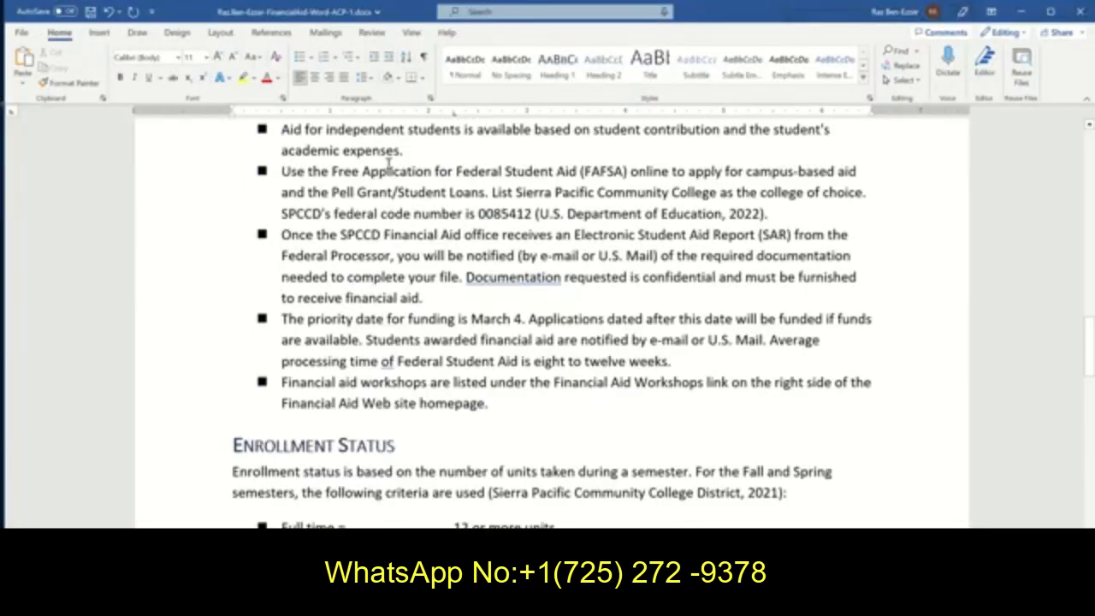
pyautogui.scroll(20, 387, 162)
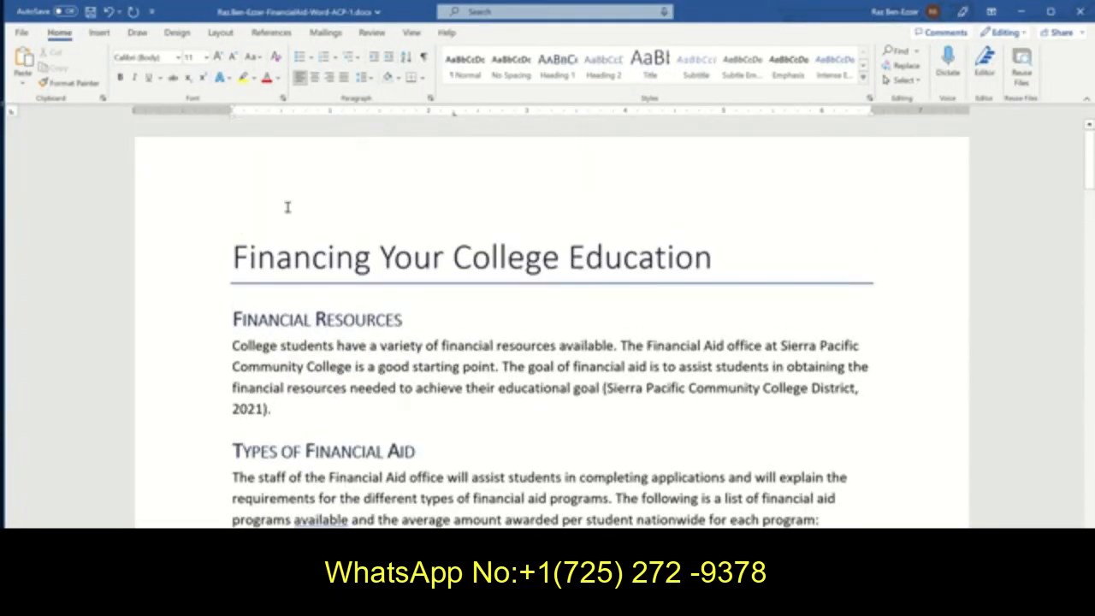
pyautogui.click(233, 257)
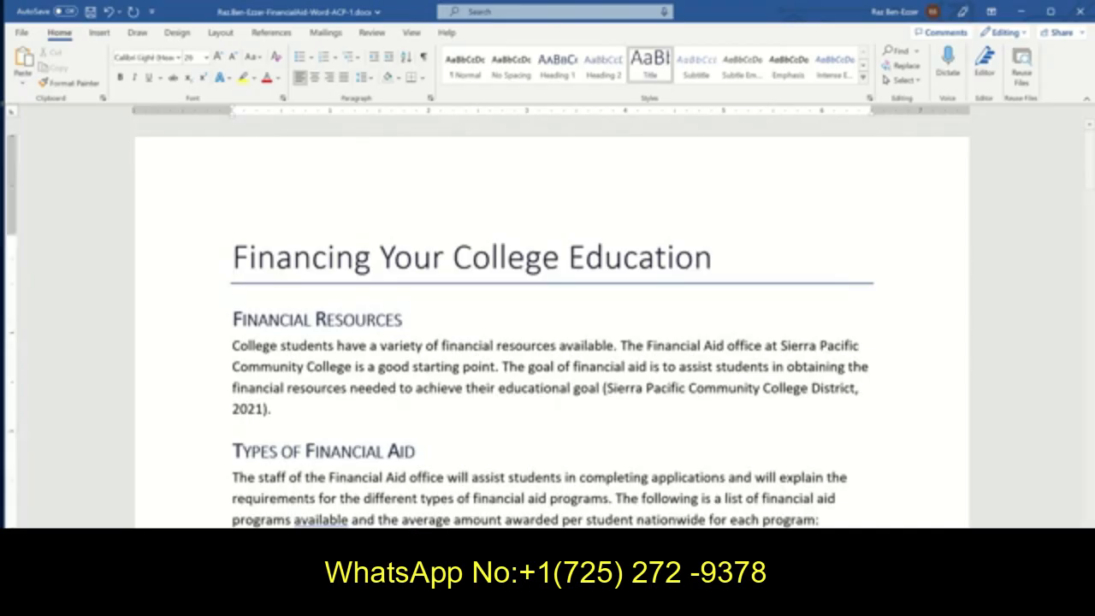
pyautogui.moveTo(494, 603)
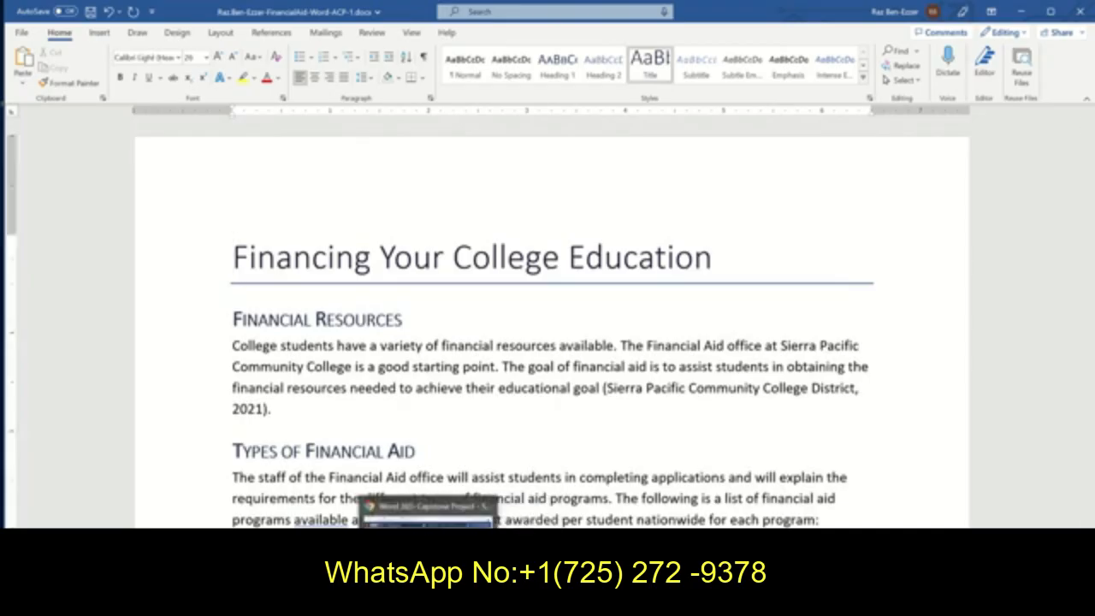
pyautogui.click(429, 603)
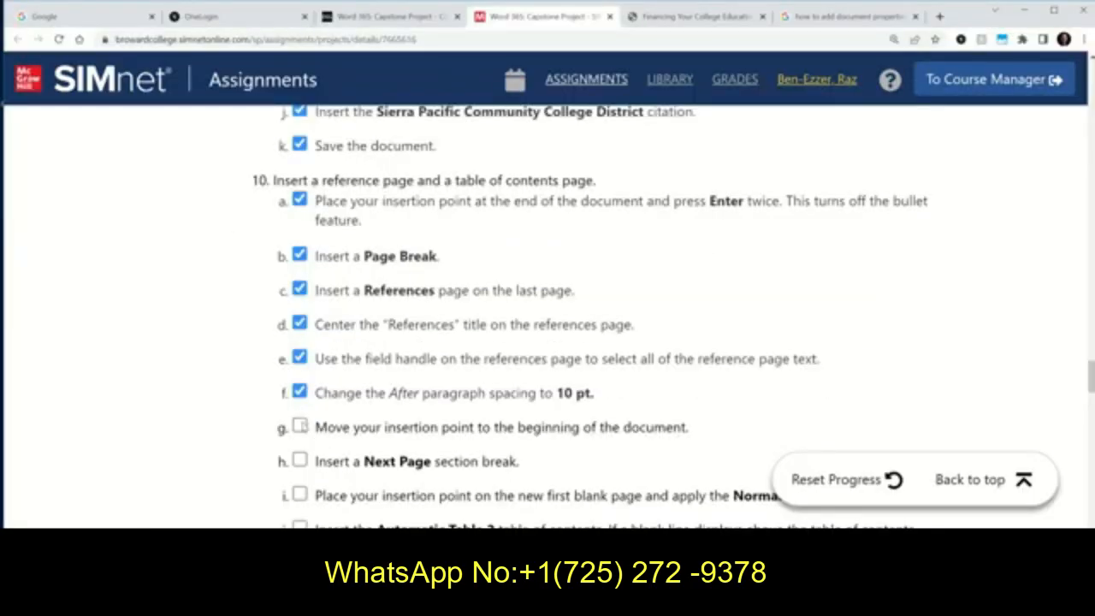
pyautogui.click(300, 426)
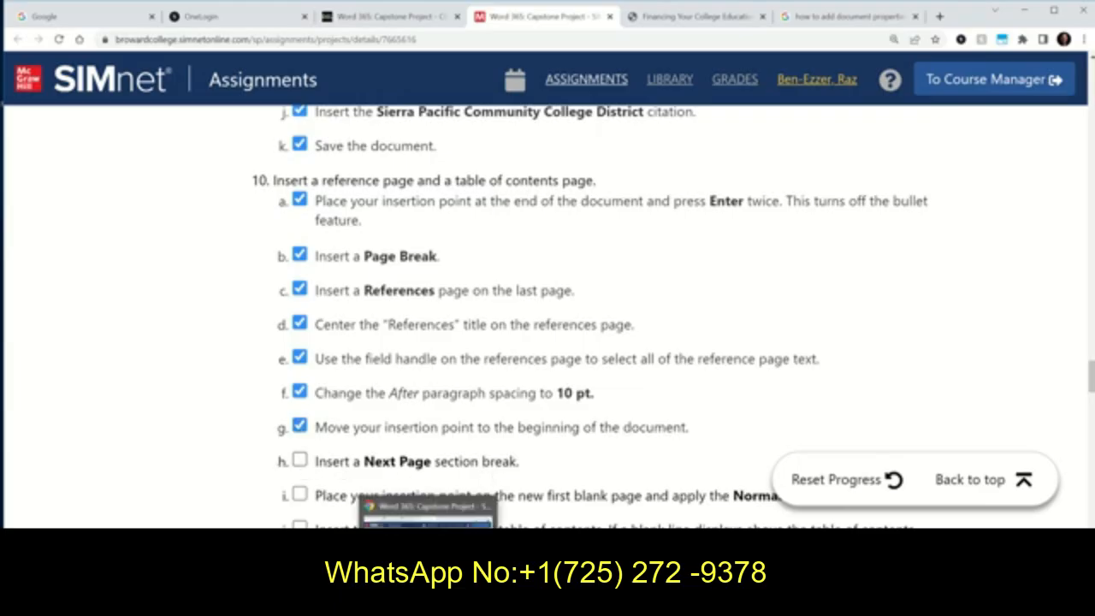
# Switch to Word and insert a Next Page section break before the document title.
pyautogui.click(455, 605)
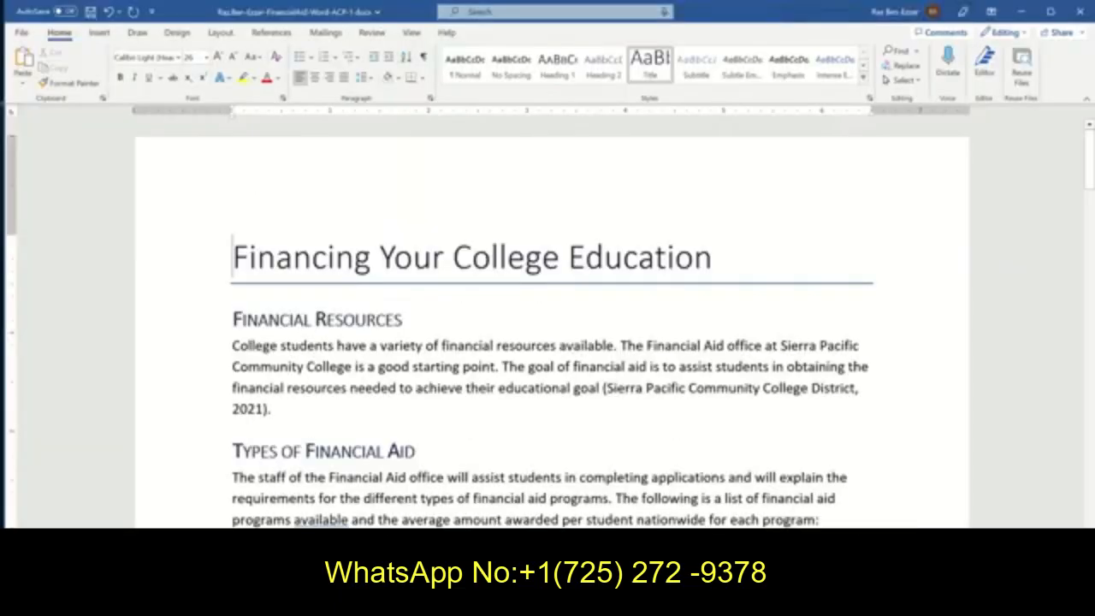
pyautogui.click(221, 34)
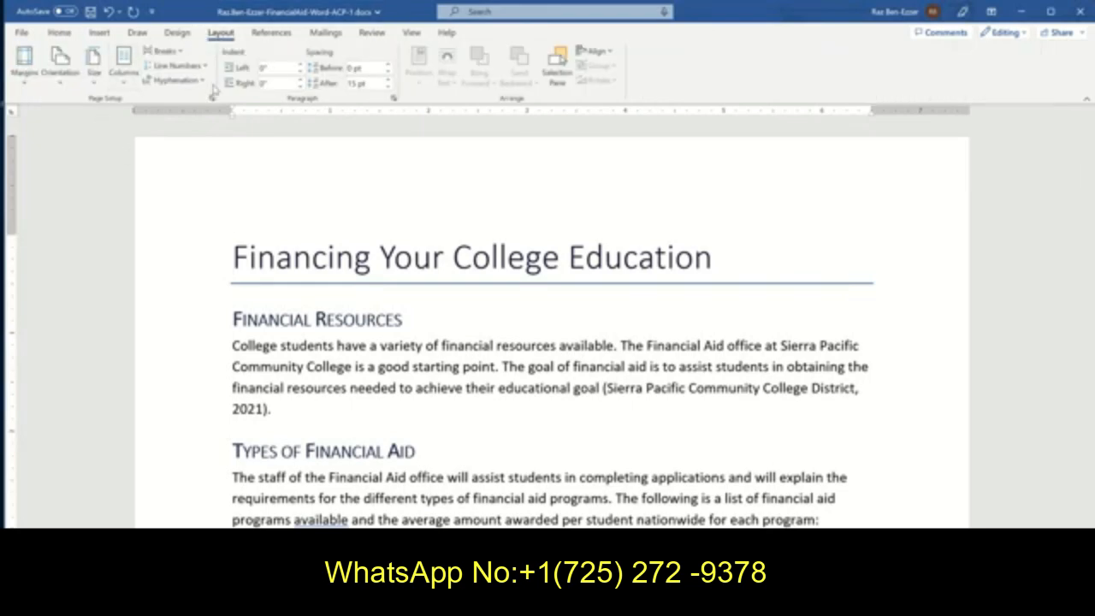
pyautogui.click(180, 52)
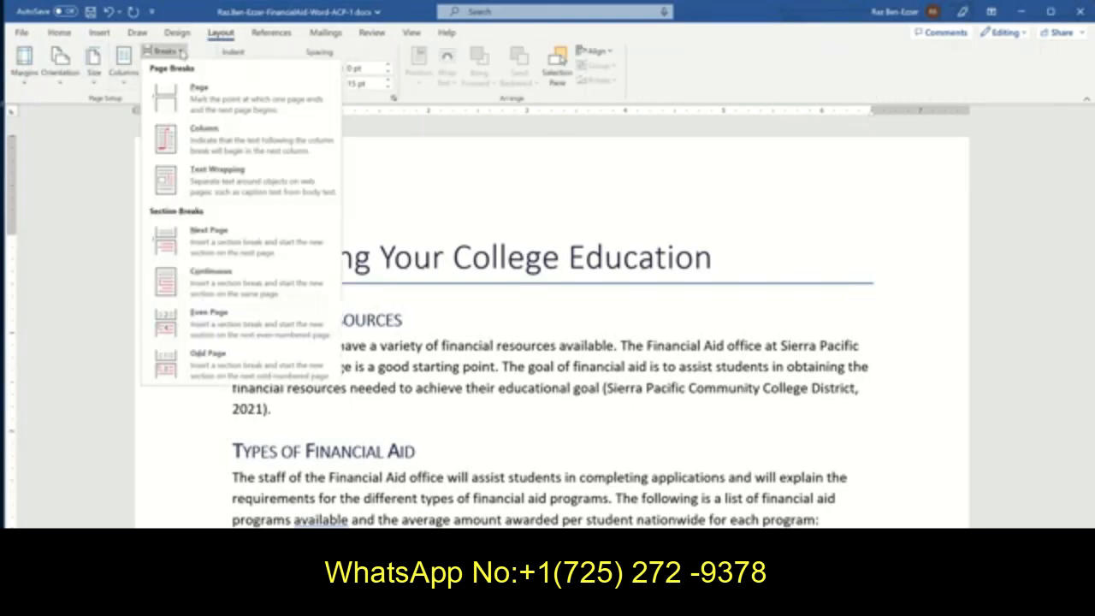
pyautogui.click(216, 239)
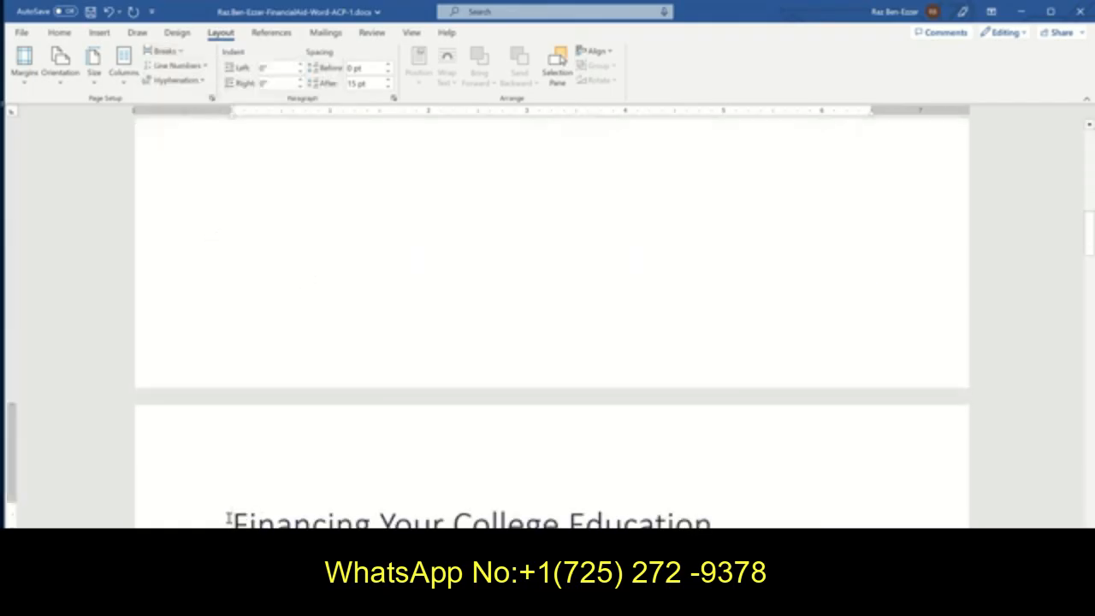
# Show the formatting marks in the document to display the section break on the new first page.
pyautogui.scroll(-6, 228, 518)
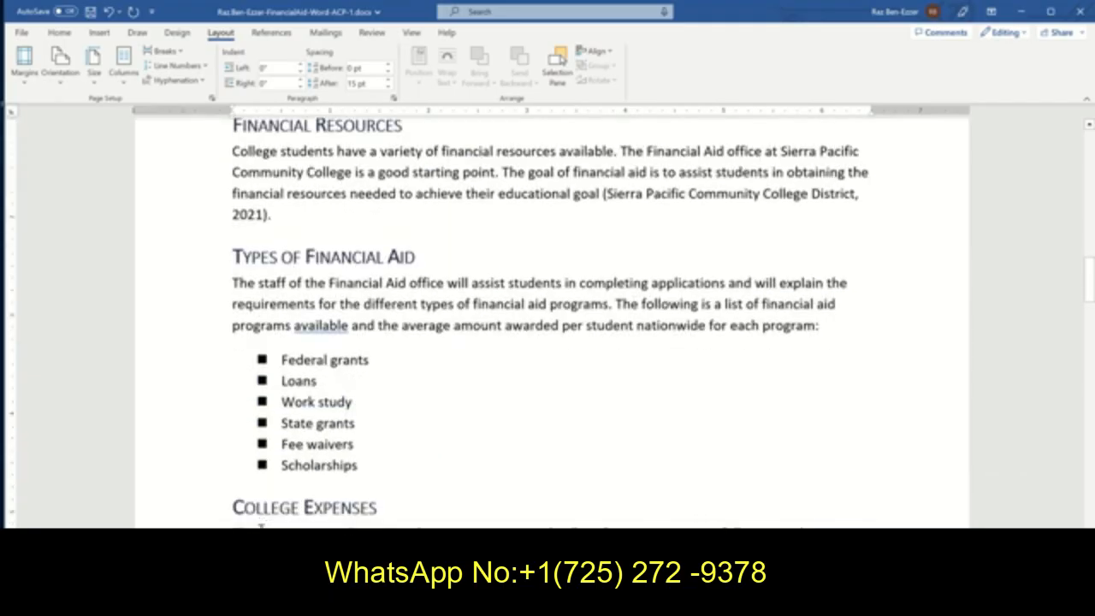
pyautogui.scroll(-3, 256, 522)
pyautogui.scroll(10, 244, 496)
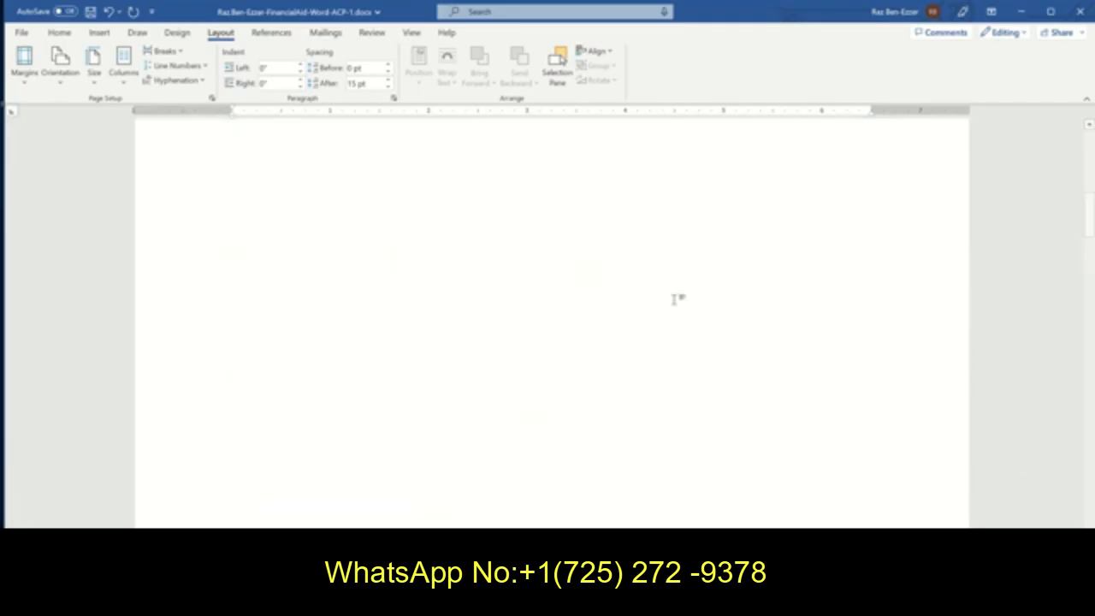
pyautogui.scroll(1, 414, 284)
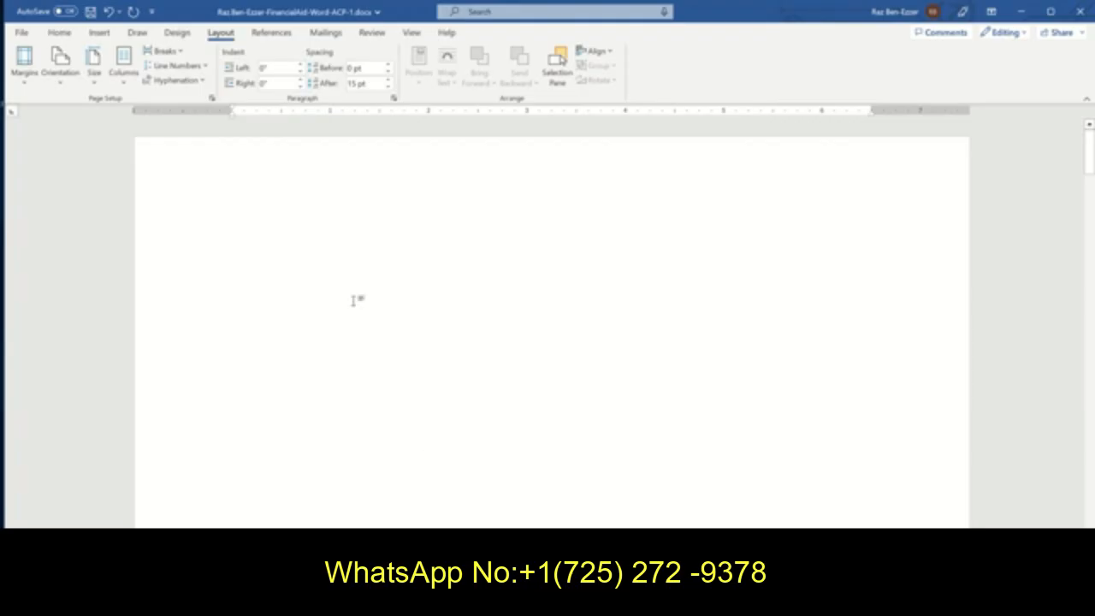
pyautogui.click(60, 33)
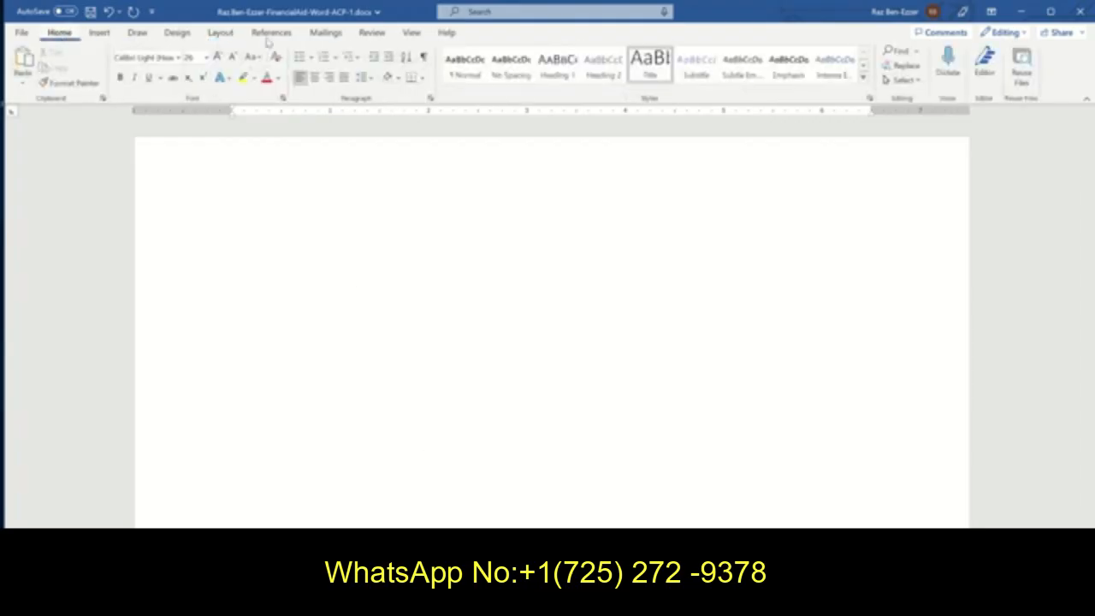
pyautogui.click(424, 57)
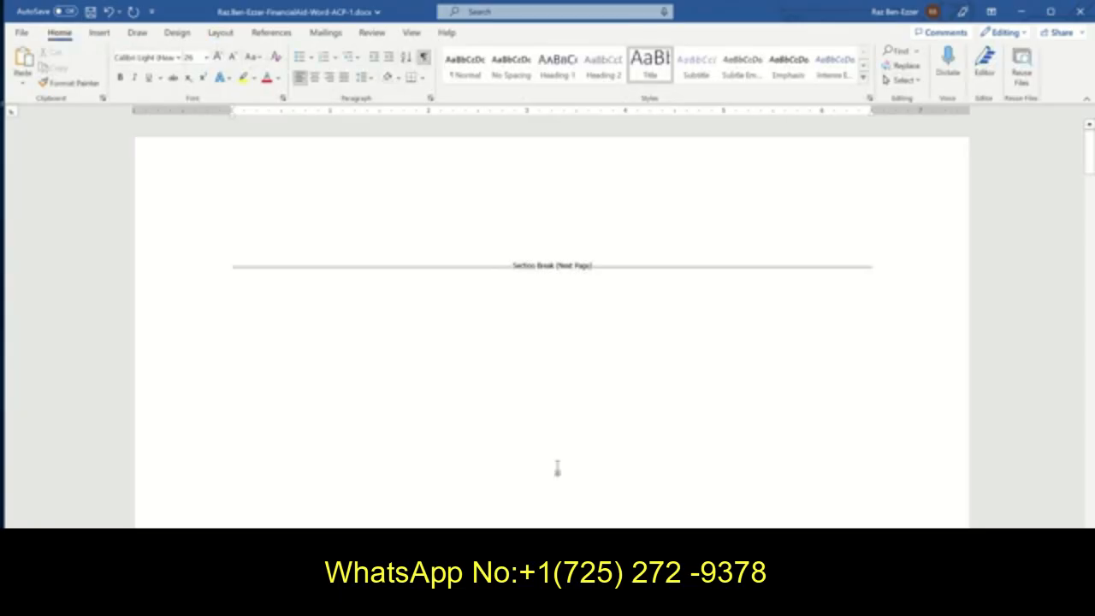
# Switch to SIMnet, check off item 10h, and read the remaining instructions of item 10.
pyautogui.hotkey('alt', 'Tab')
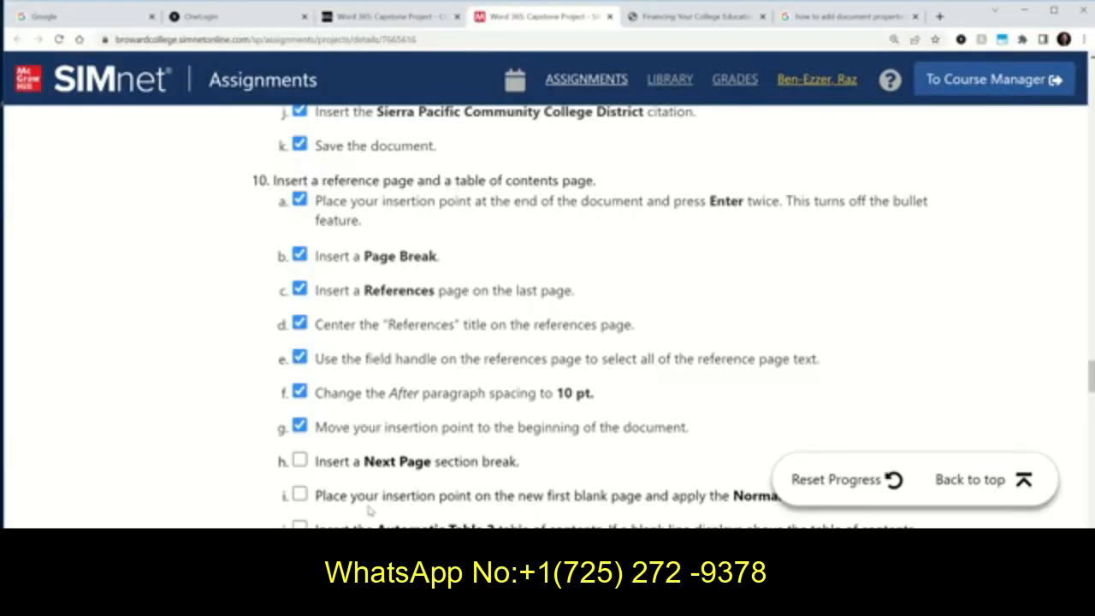
pyautogui.click(299, 460)
pyautogui.scroll(-1, 426, 492)
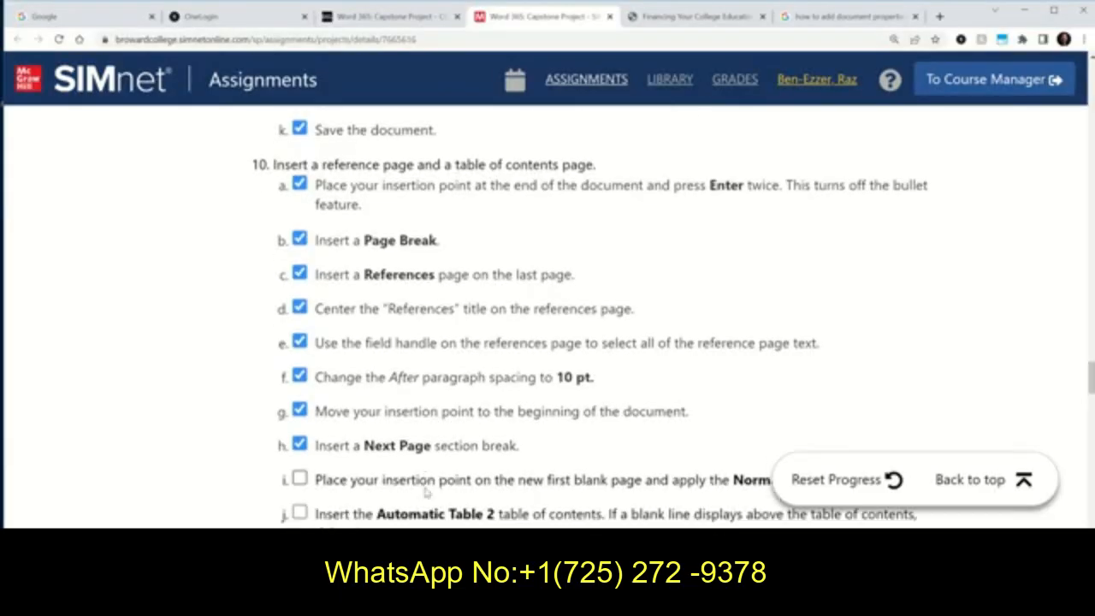
pyautogui.scroll(-1, 425, 492)
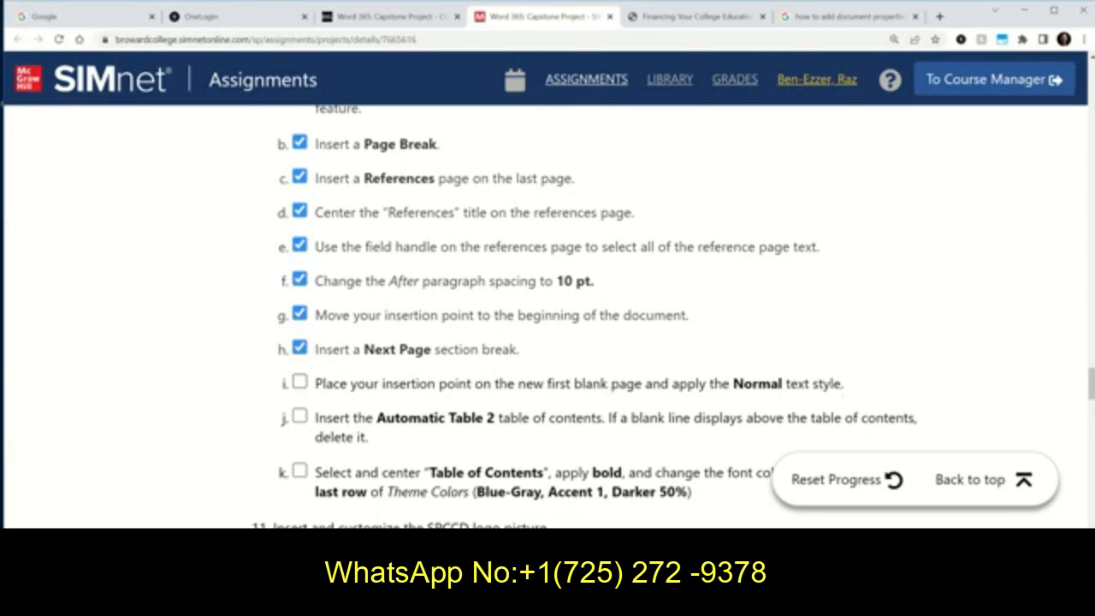
# Switch to Word, apply the Normal style at the section break on the blank first page, and save the document.
pyautogui.hotkey('alt', 'Tab')
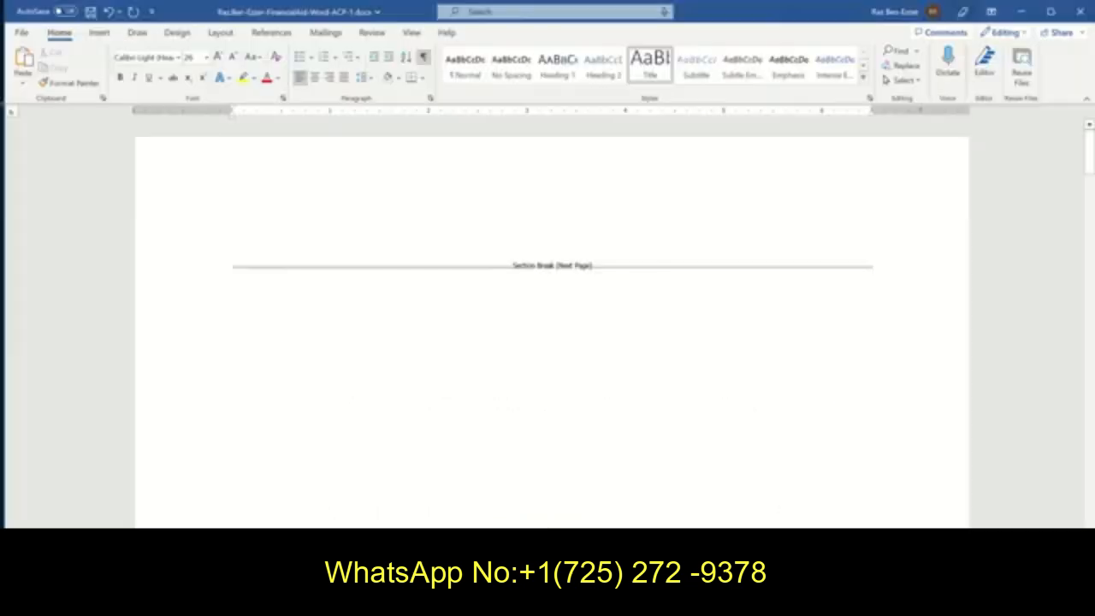
pyautogui.click(233, 272)
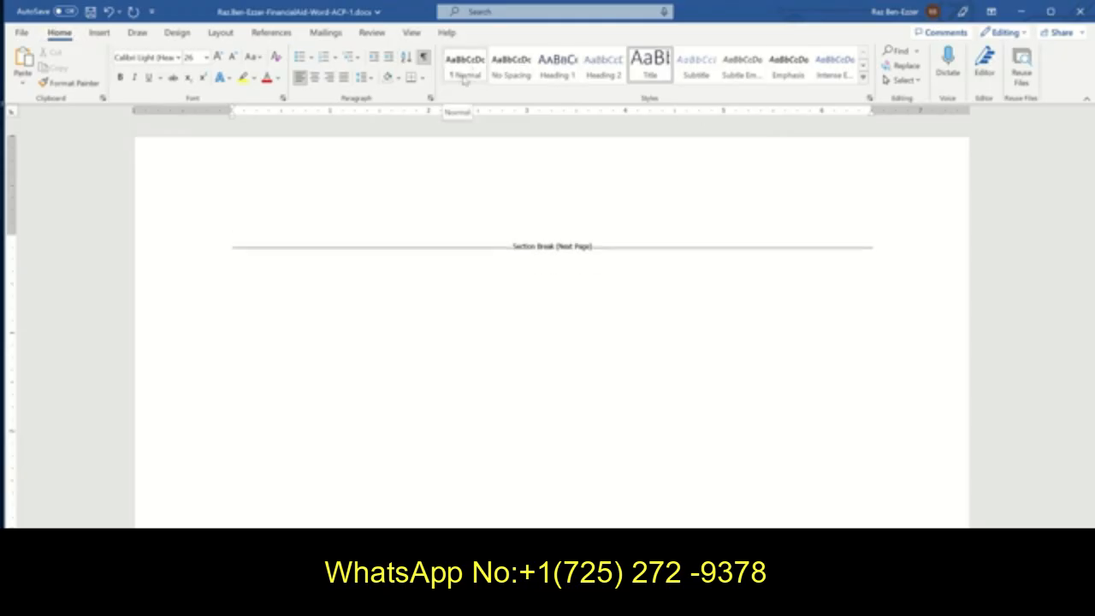
pyautogui.scroll(-6, 467, 349)
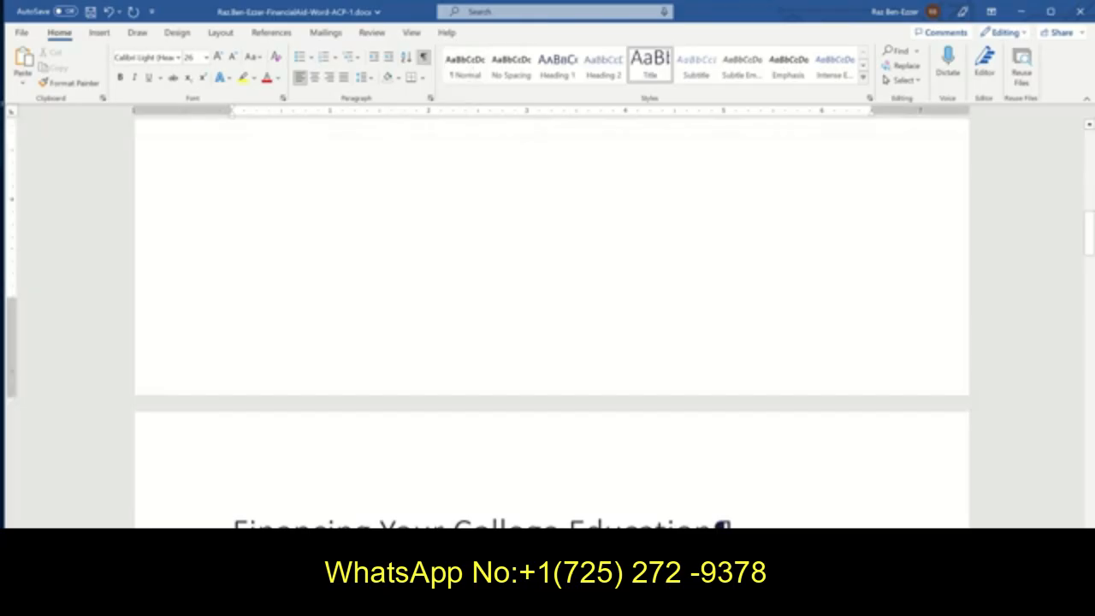
pyautogui.scroll(8, 437, 420)
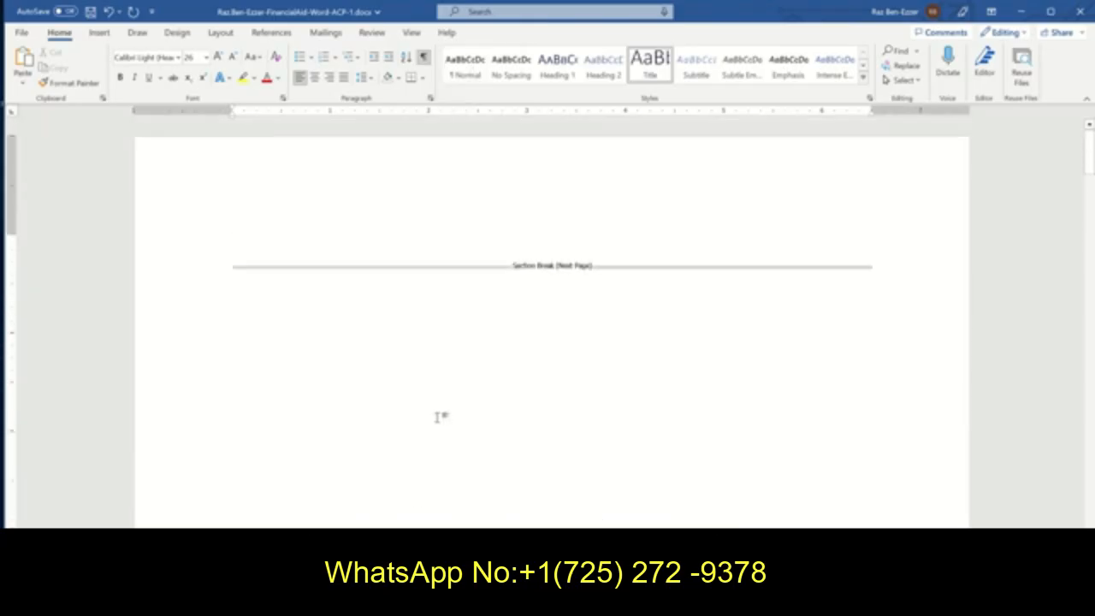
pyautogui.click(462, 66)
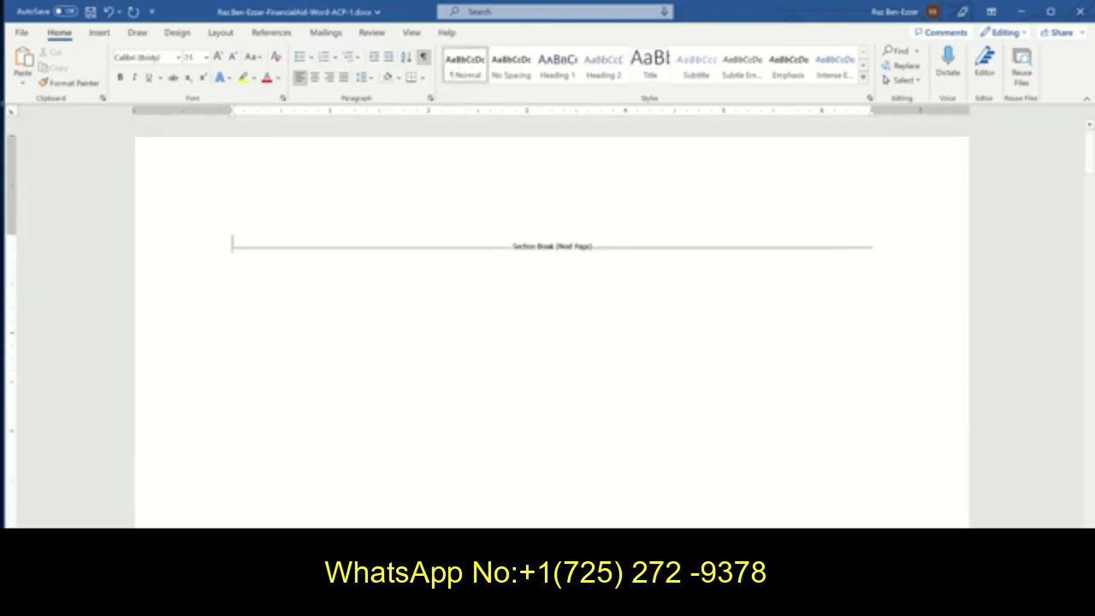
pyautogui.click(90, 11)
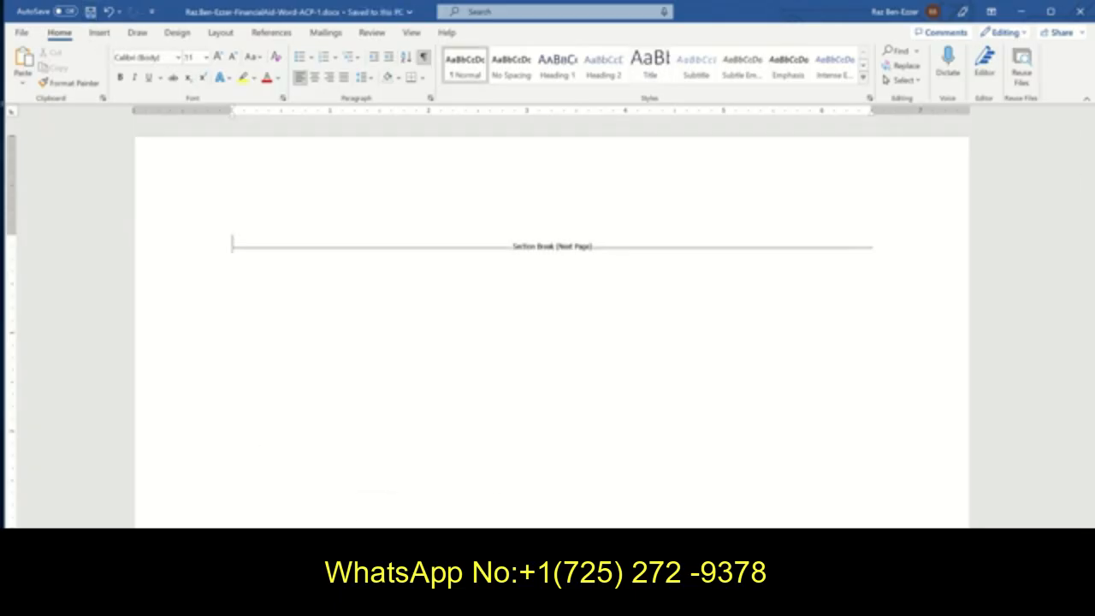
# Check off item 10i in SIMnet, and return to the Word document.
pyautogui.hotkey('alt', 'Tab')
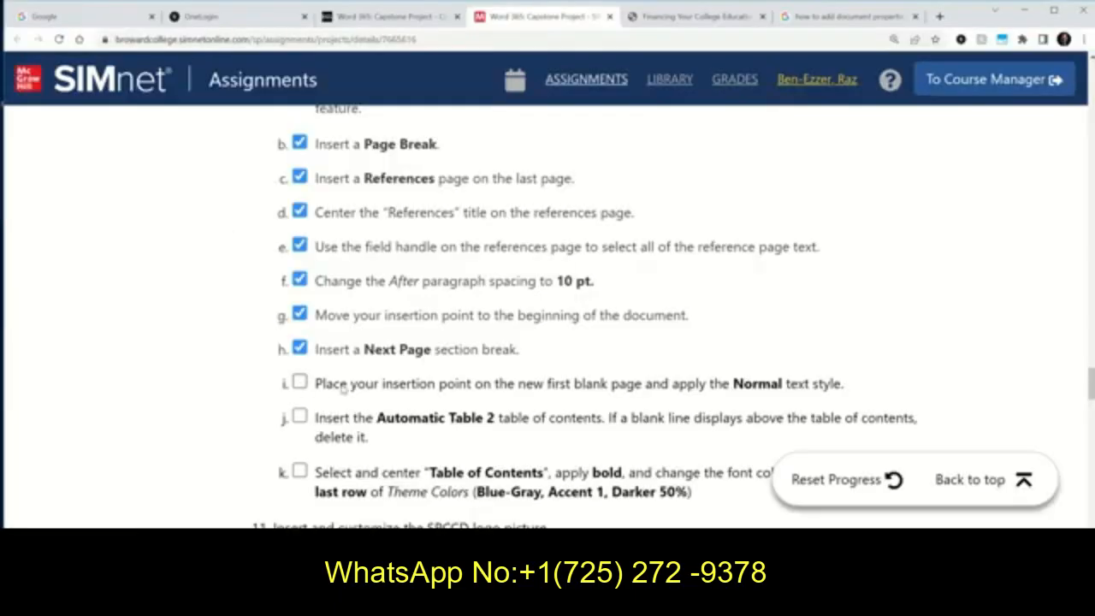
pyautogui.click(299, 382)
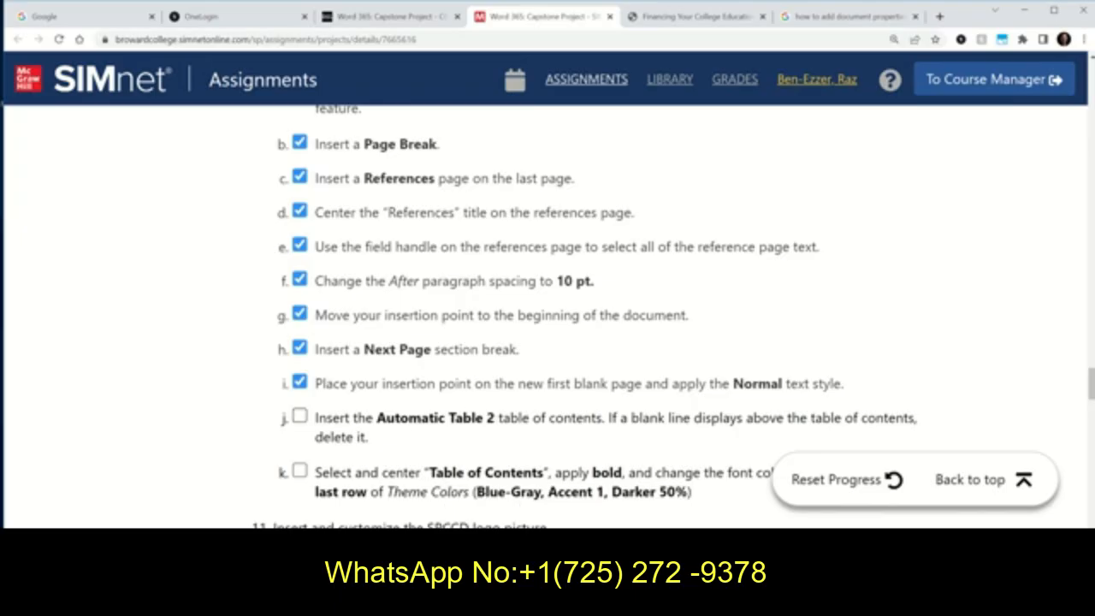
pyautogui.hotkey('alt', 'Tab')
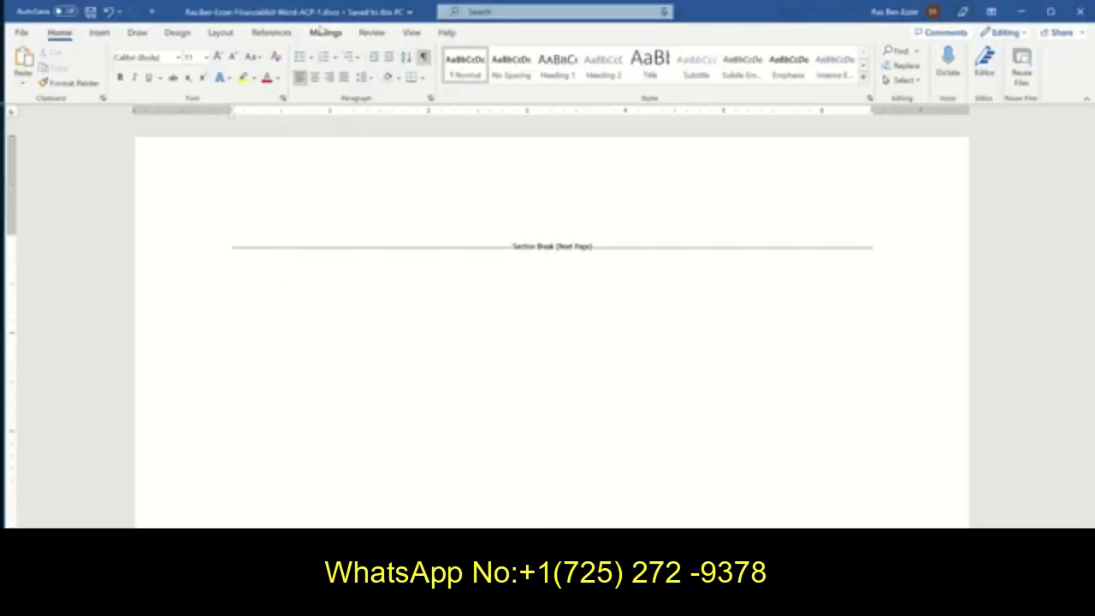
# Insert the Automatic Table 2 table of contents before the section break on the first page.
pyautogui.click(272, 32)
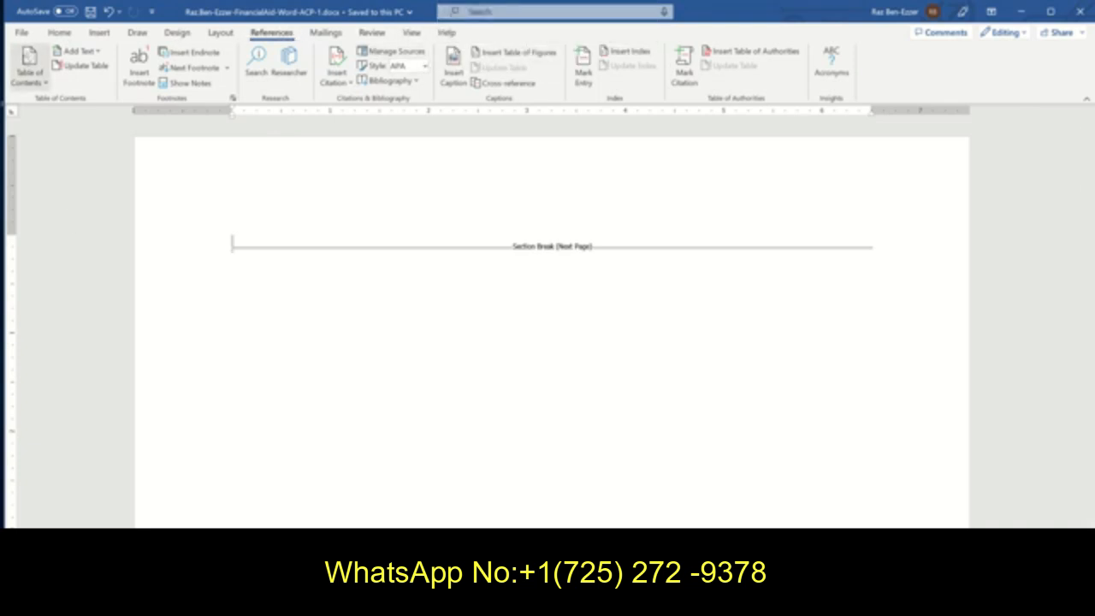
pyautogui.click(38, 74)
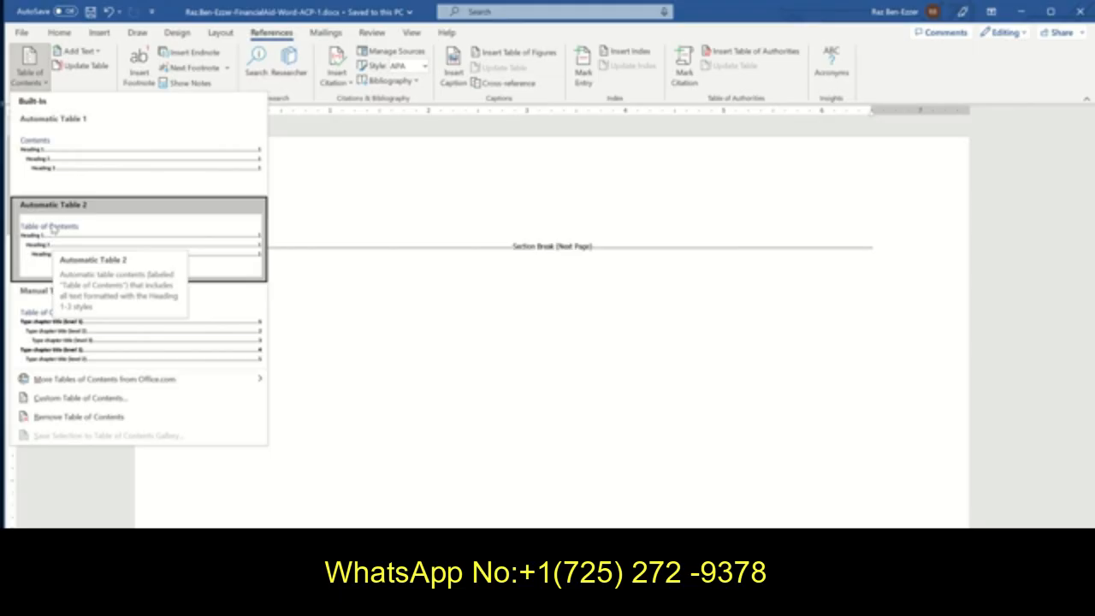
pyautogui.click(53, 228)
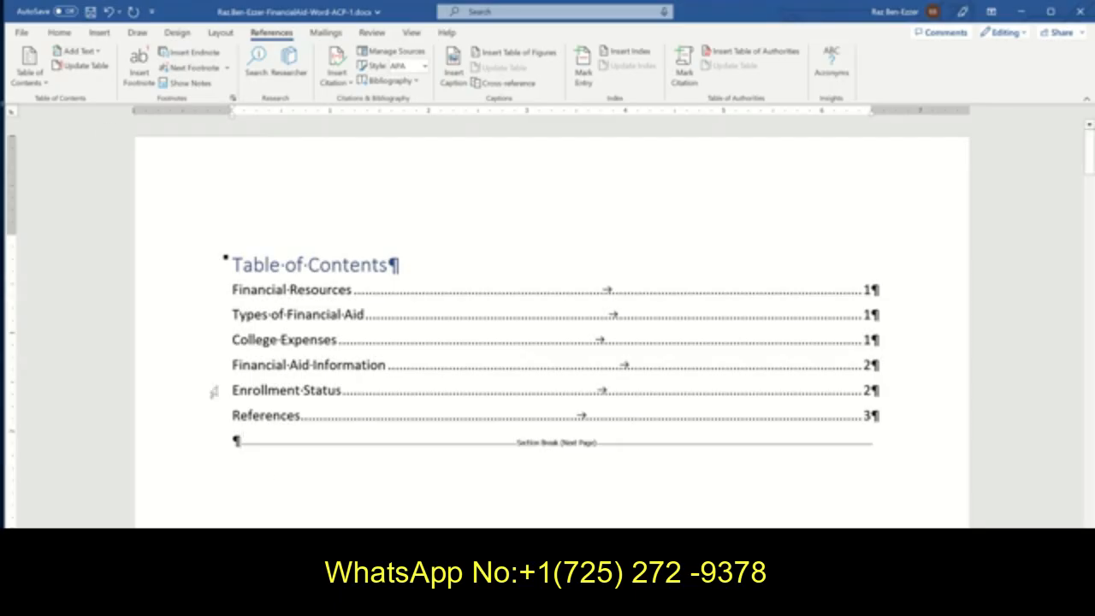
# Check off item 10j in SIMnet, and read the formatting instructions of item 10k.
pyautogui.hotkey('alt', 'Tab')
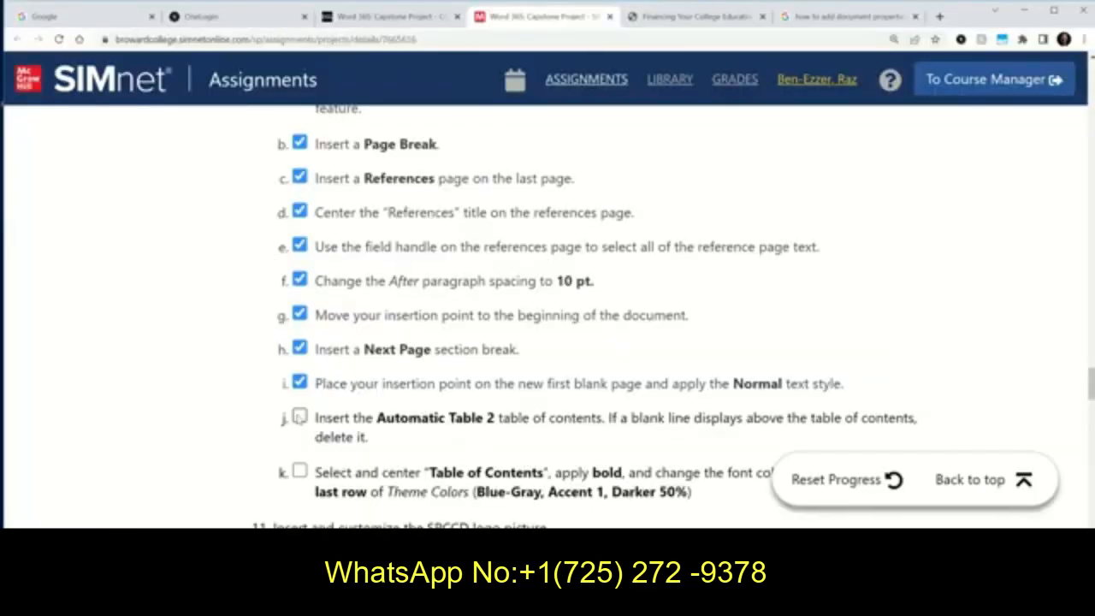
pyautogui.click(300, 416)
pyautogui.scroll(-2, 352, 413)
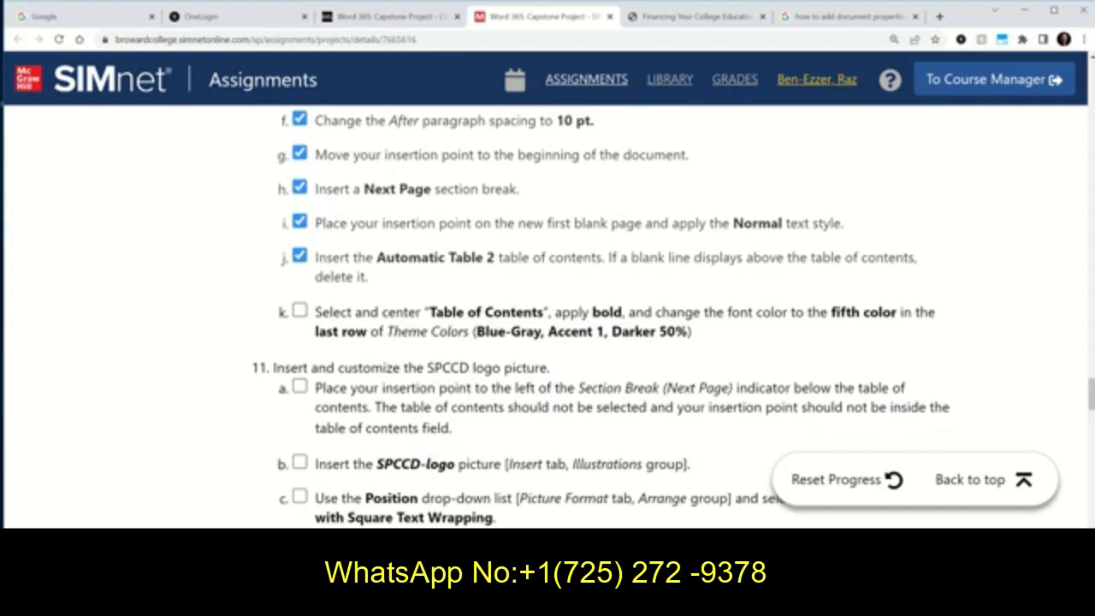
# Switch to Word, and center and bold the "Table of Contents" heading.
pyautogui.hotkey('alt', 'Tab')
pyautogui.moveTo(413, 263); pyautogui.dragTo(233, 265)
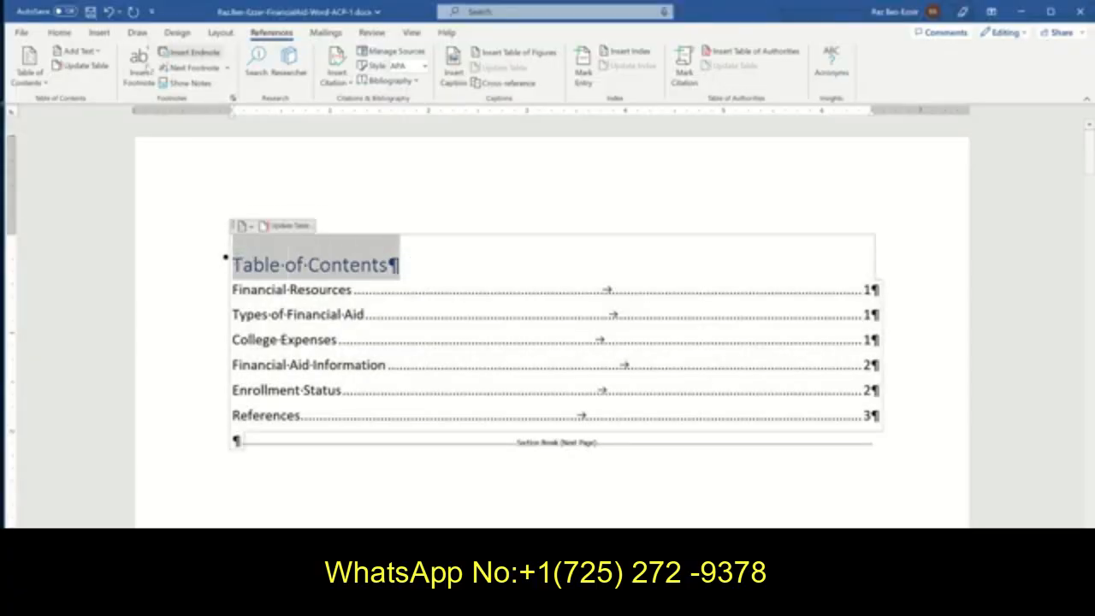
pyautogui.click(59, 32)
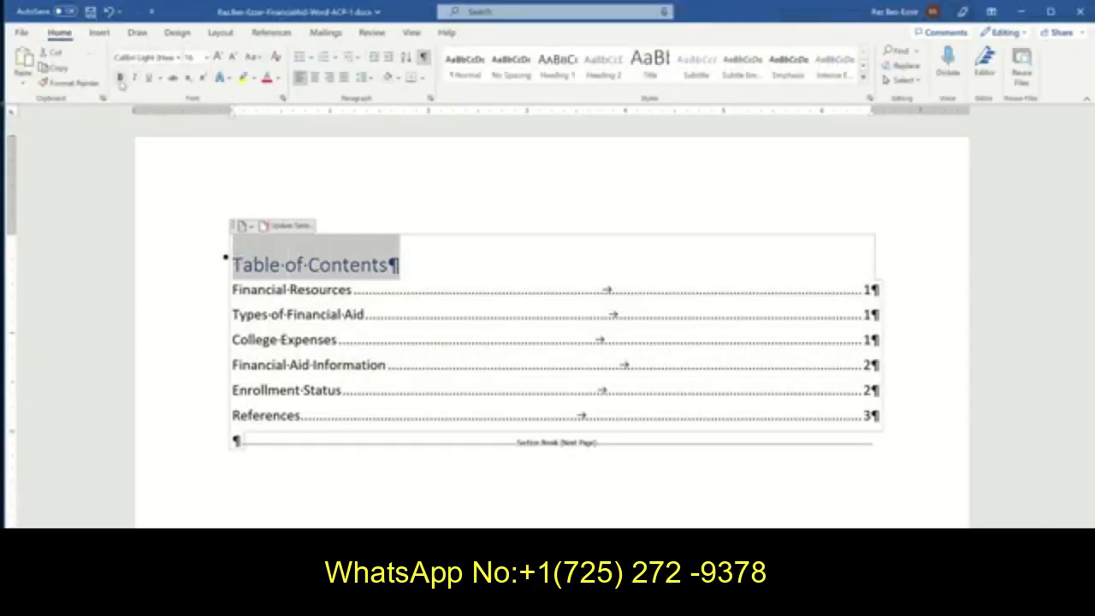
pyautogui.click(314, 77)
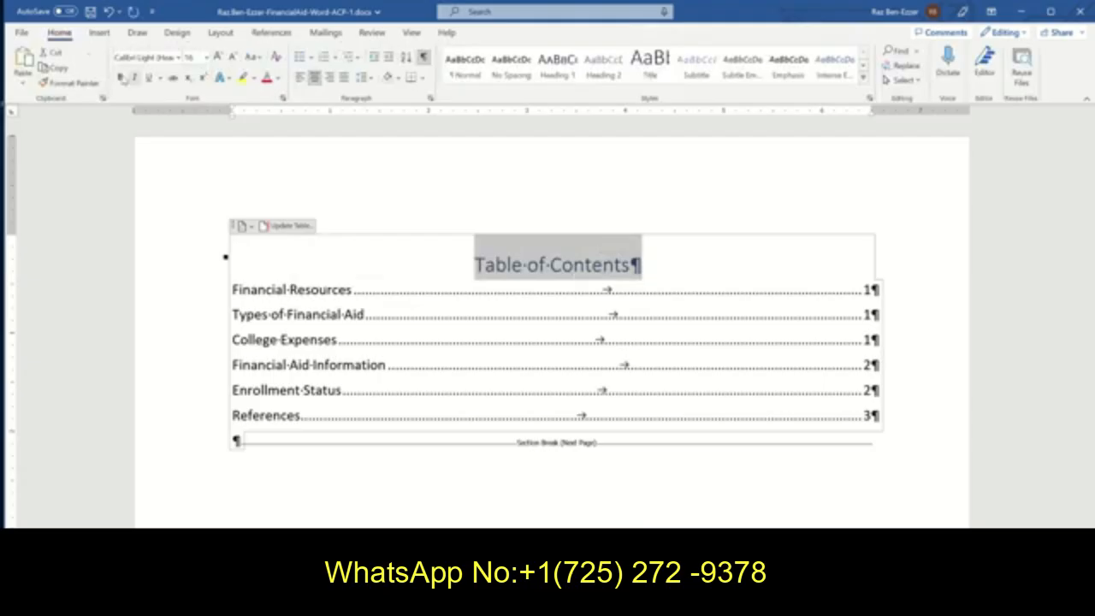
pyautogui.click(121, 77)
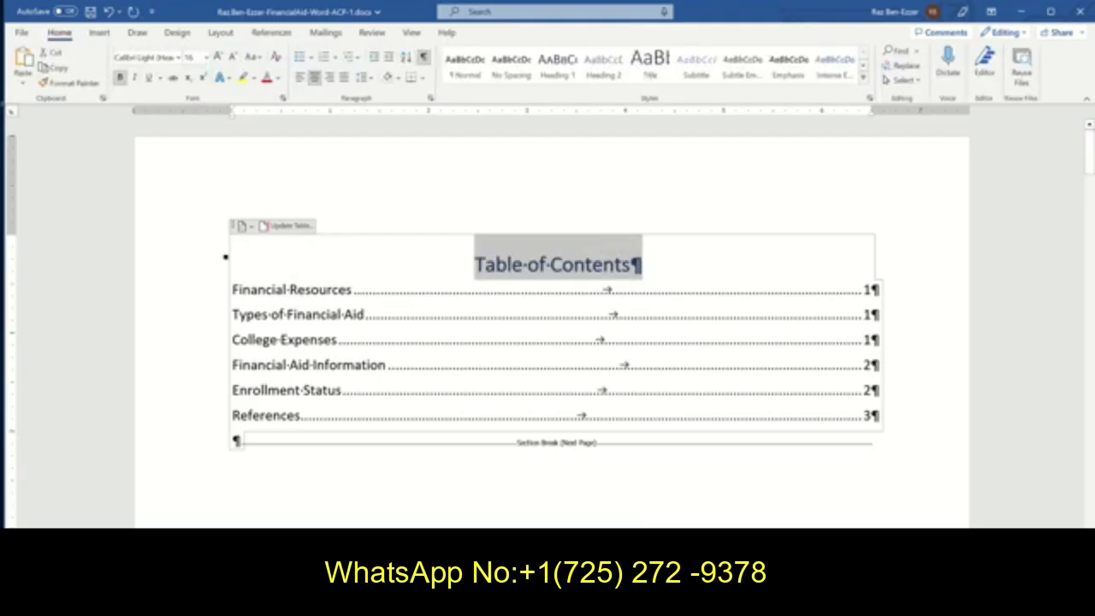
# Check off item 10k in SIMnet, and set the heading's font color in Word to Blue-Gray, Accent 1, Darker 50%.
pyautogui.click(430, 603)
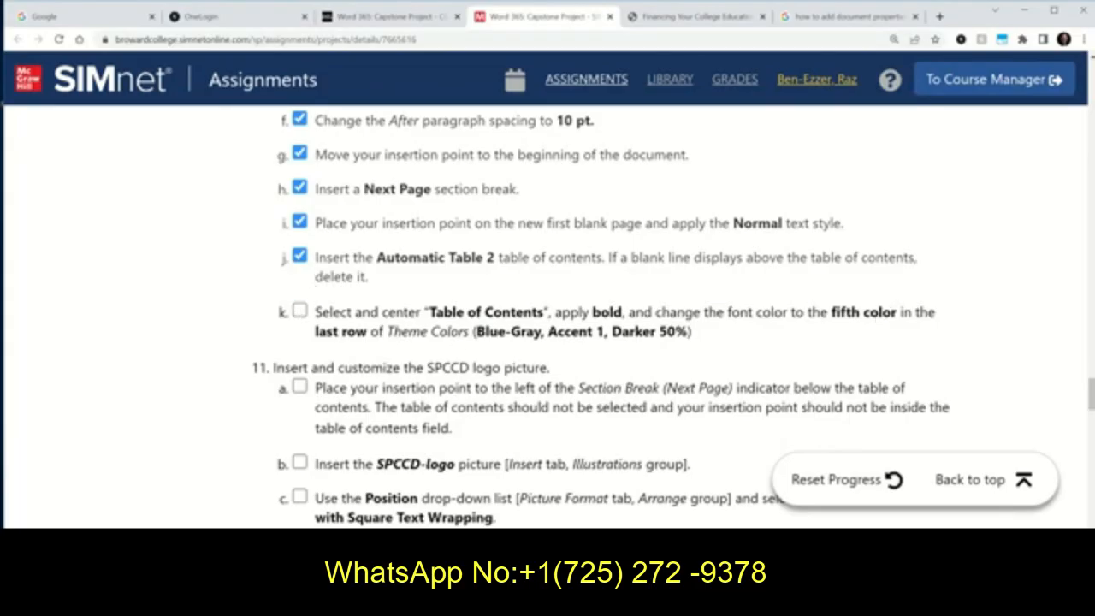
pyautogui.click(300, 311)
pyautogui.hotkey('alt', 'Tab')
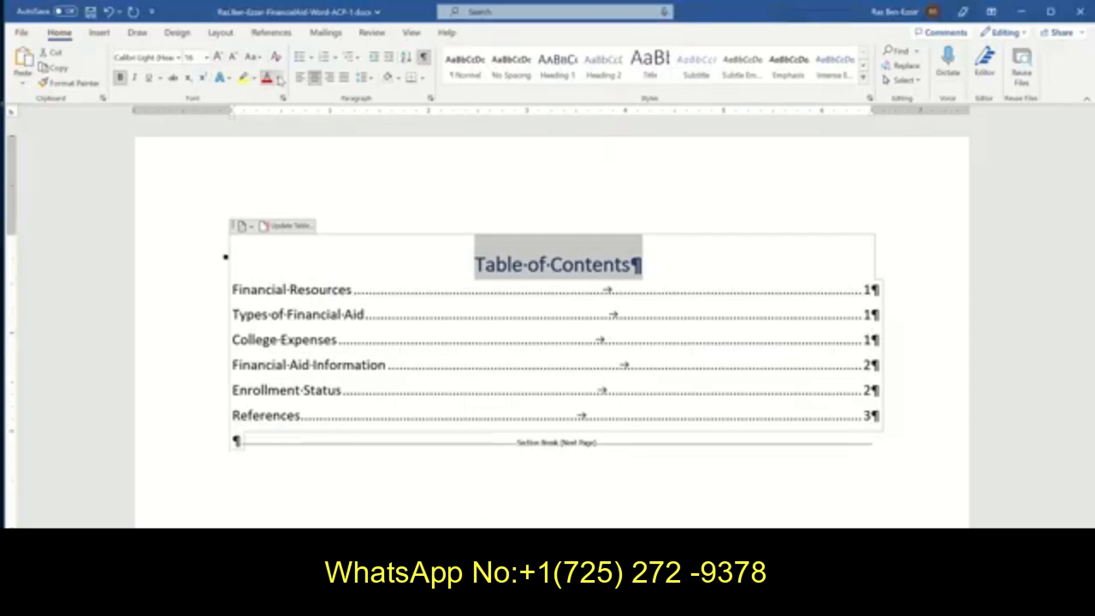
pyautogui.click(277, 81)
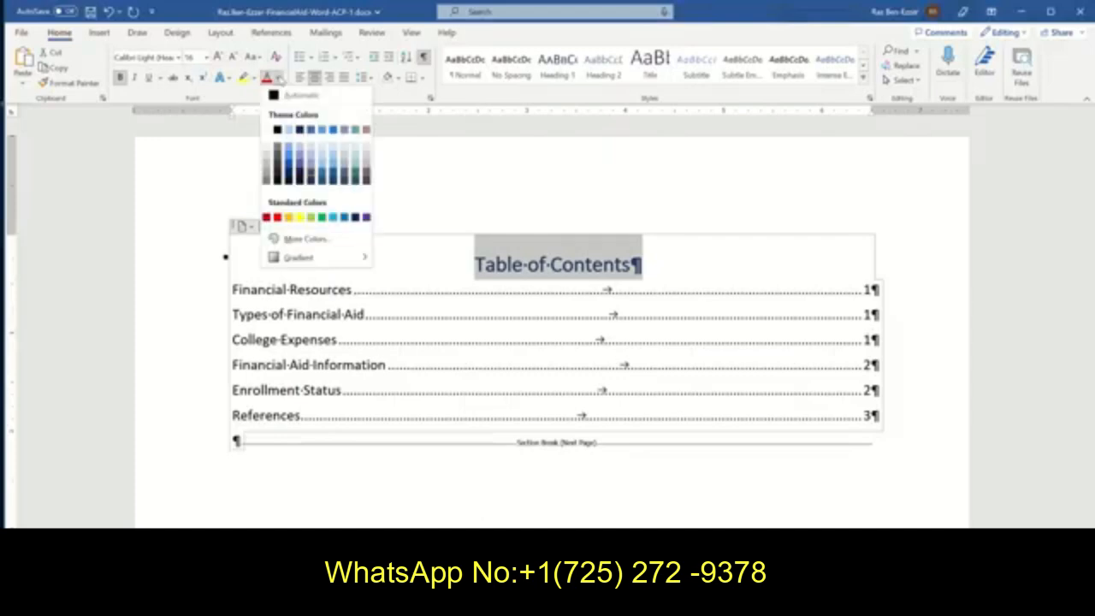
pyautogui.click(311, 178)
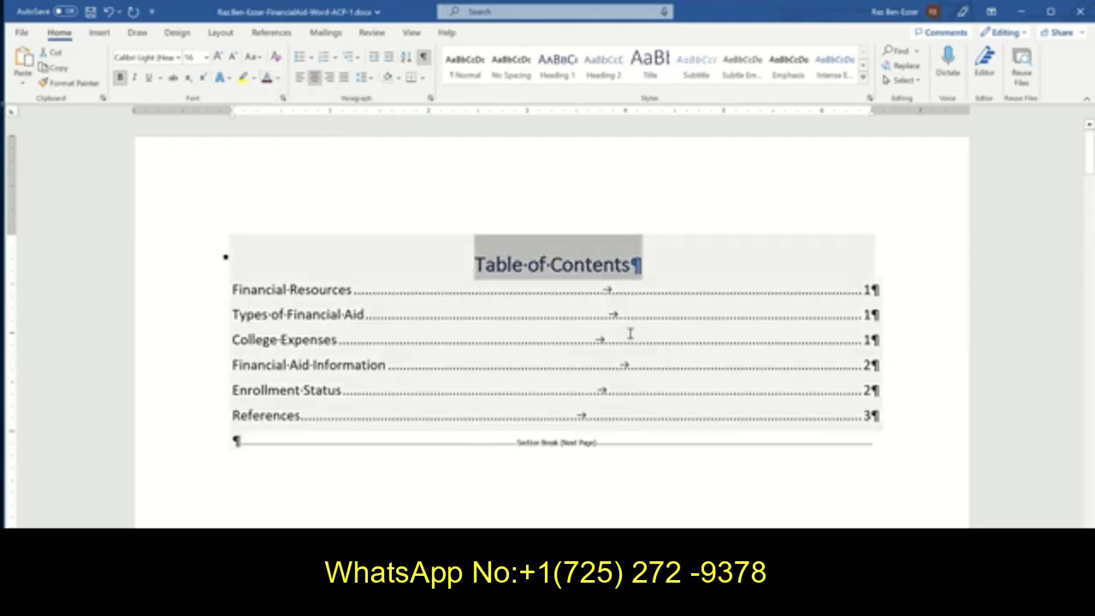
# Return to SIMnet, read the logo picture instructions of item 11, and go to the file download section of the assignment page.
pyautogui.hotkey('alt', 'Tab')
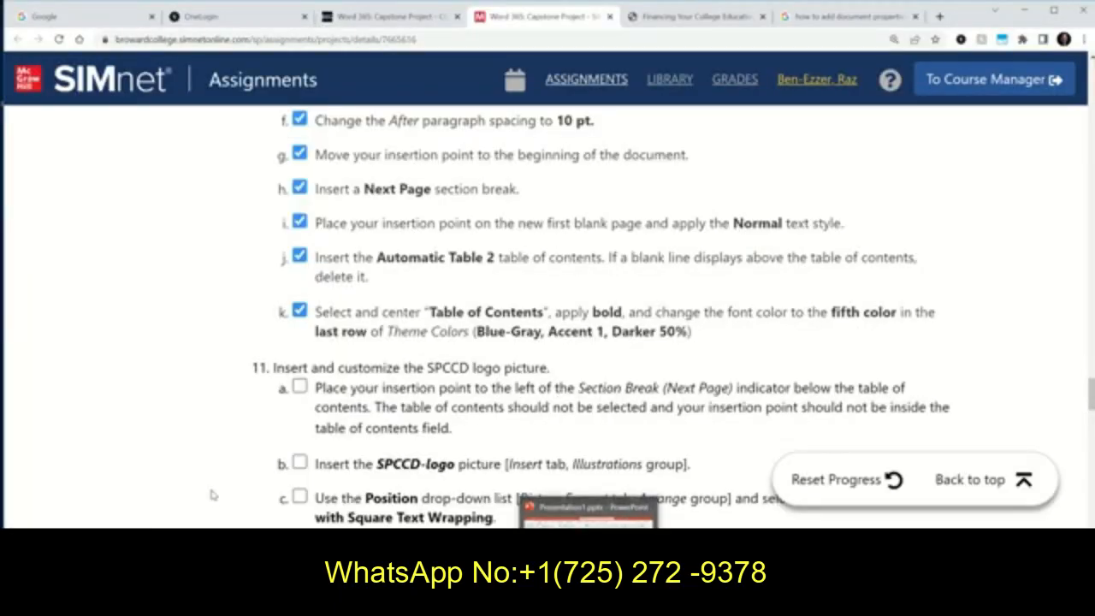
pyautogui.scroll(-3, 296, 309)
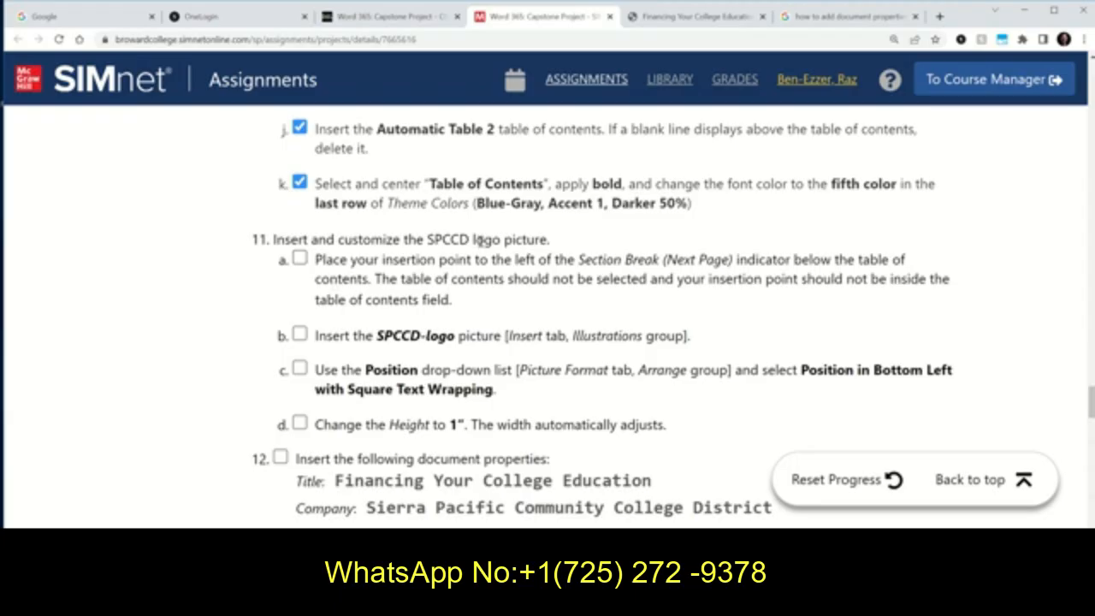
pyautogui.scroll(20, 479, 240)
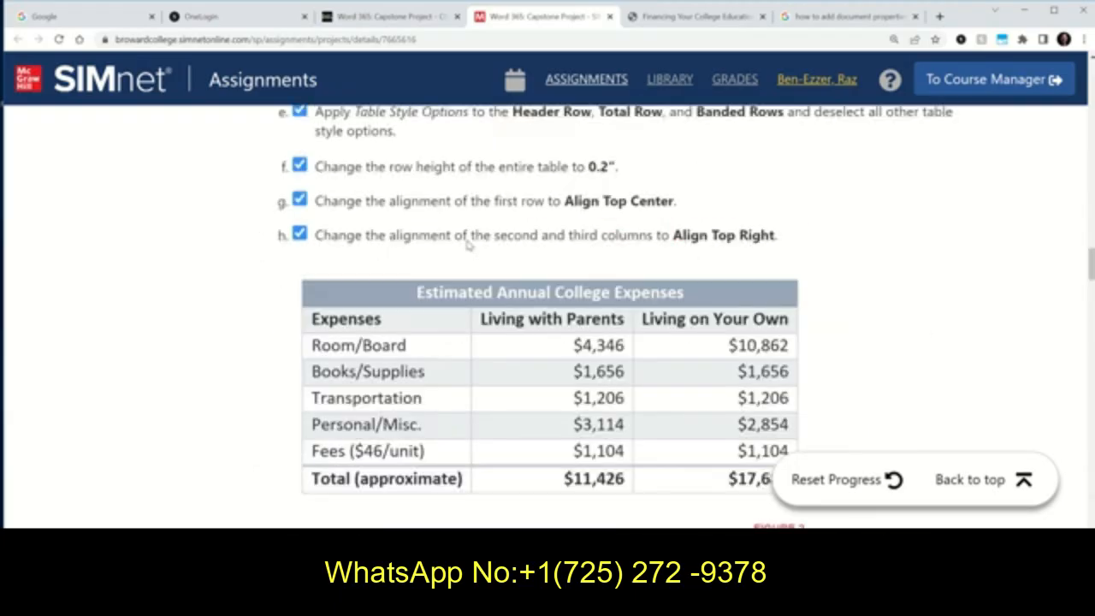
pyautogui.scroll(20, 468, 245)
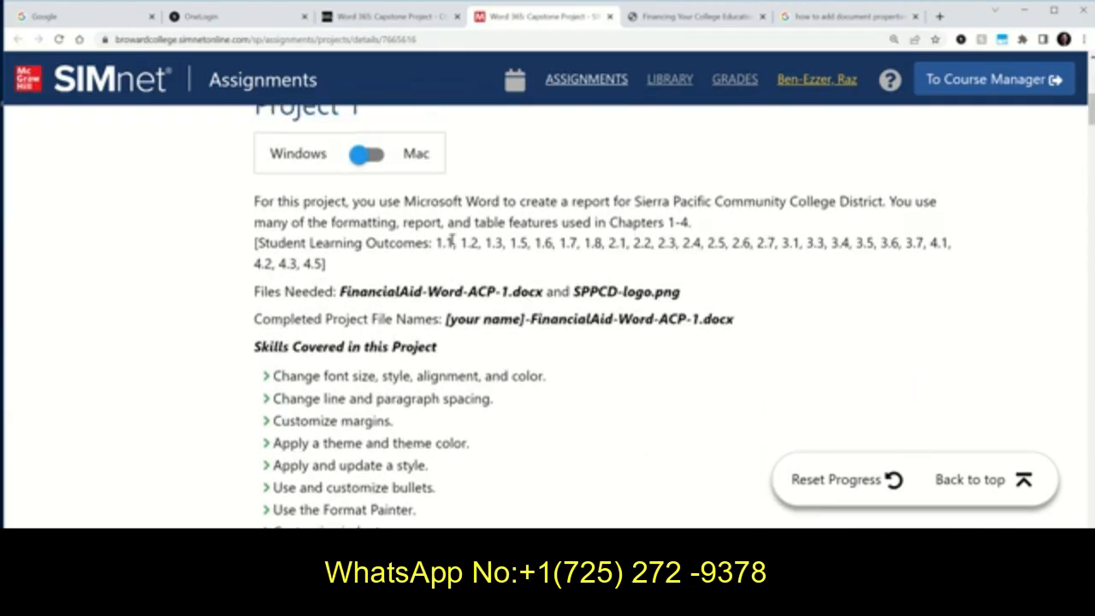
pyautogui.scroll(5, 452, 242)
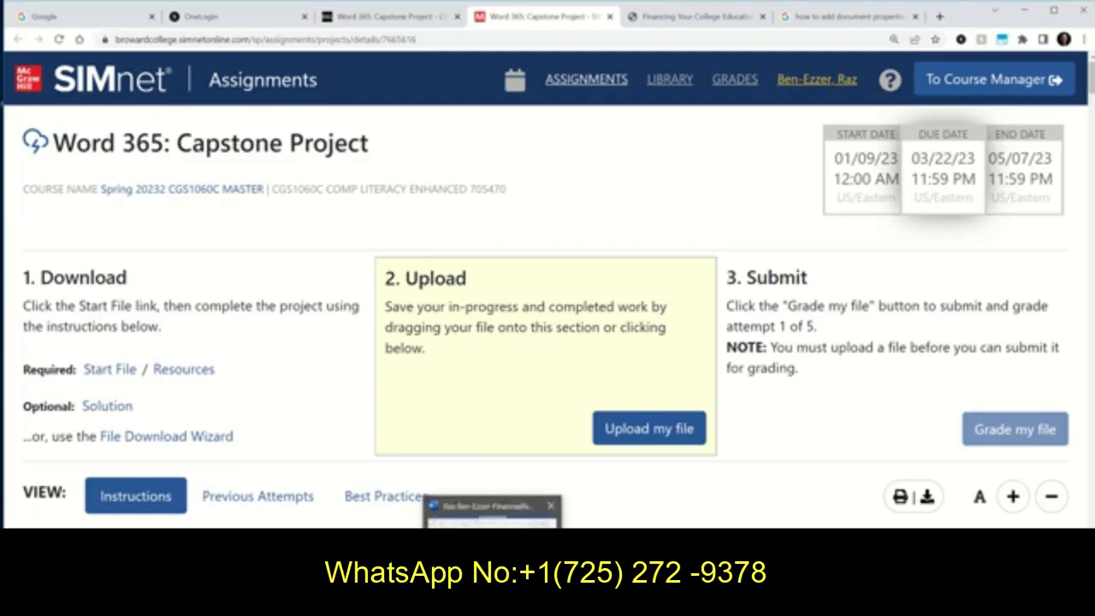
# Find the SPCCD logo picture instructions of item 11 in the SIMnet project checklist.
pyautogui.scroll(-1, 721, 492)
pyautogui.scroll(-20, 721, 492)
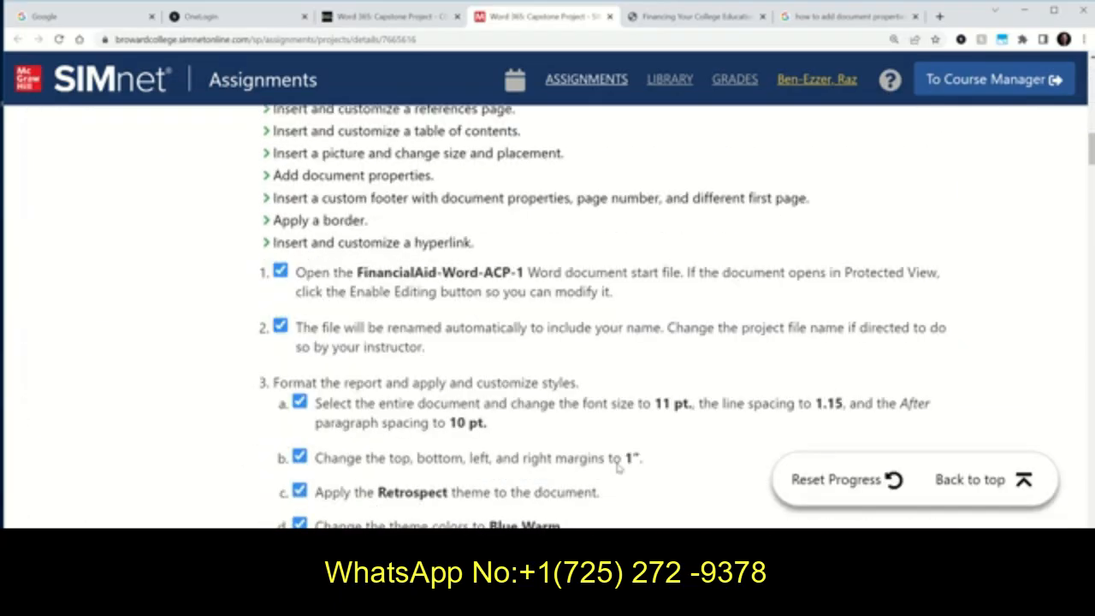
pyautogui.scroll(-20, 514, 451)
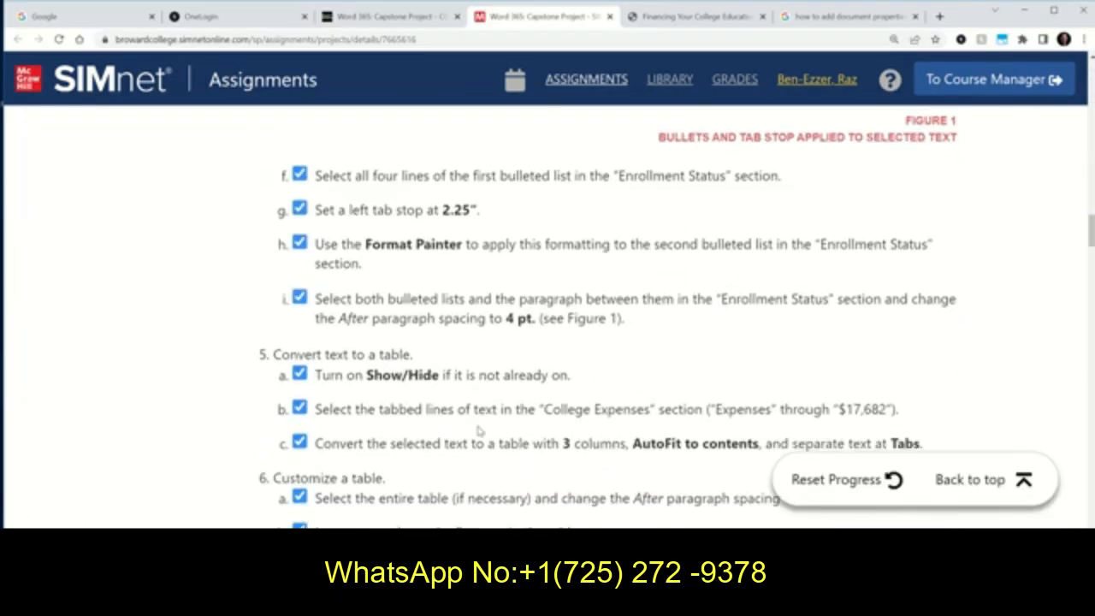
pyautogui.scroll(-15, 473, 422)
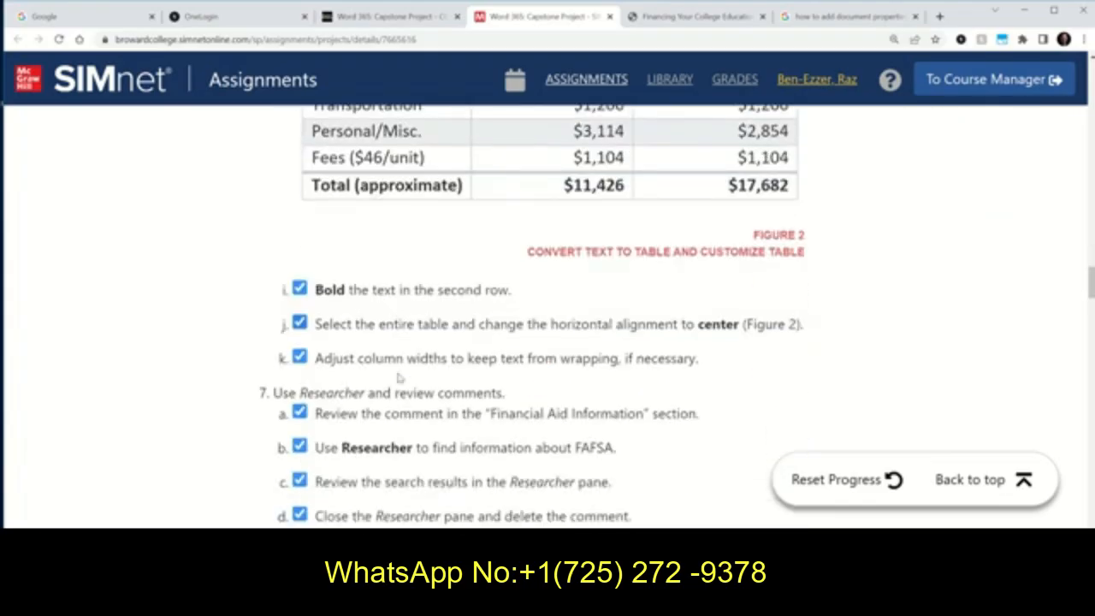
pyautogui.scroll(-15, 396, 378)
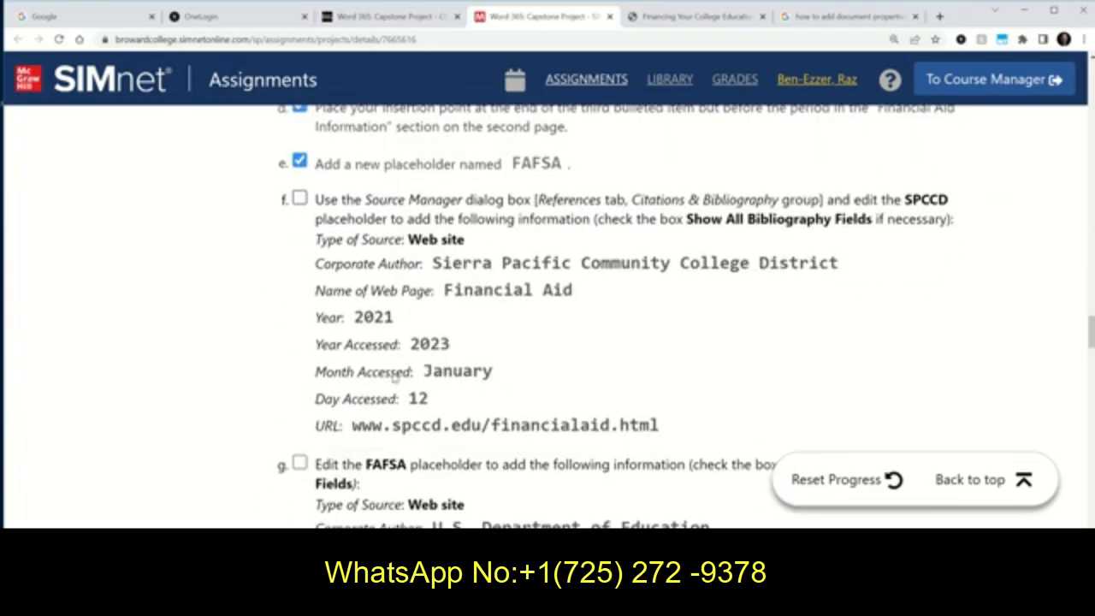
pyautogui.scroll(-6, 393, 377)
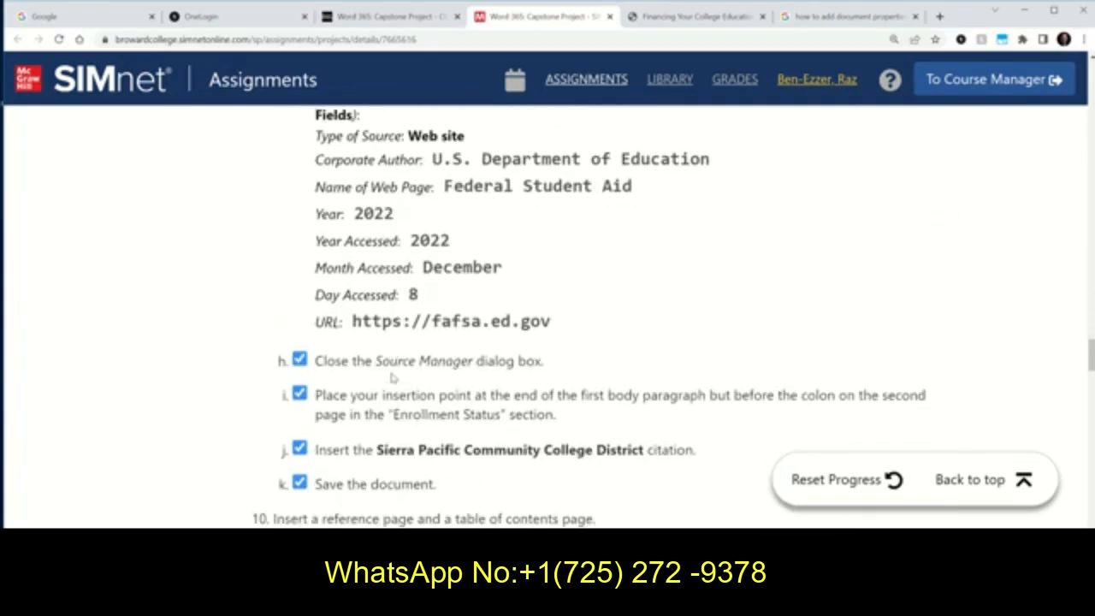
pyautogui.scroll(-5, 393, 377)
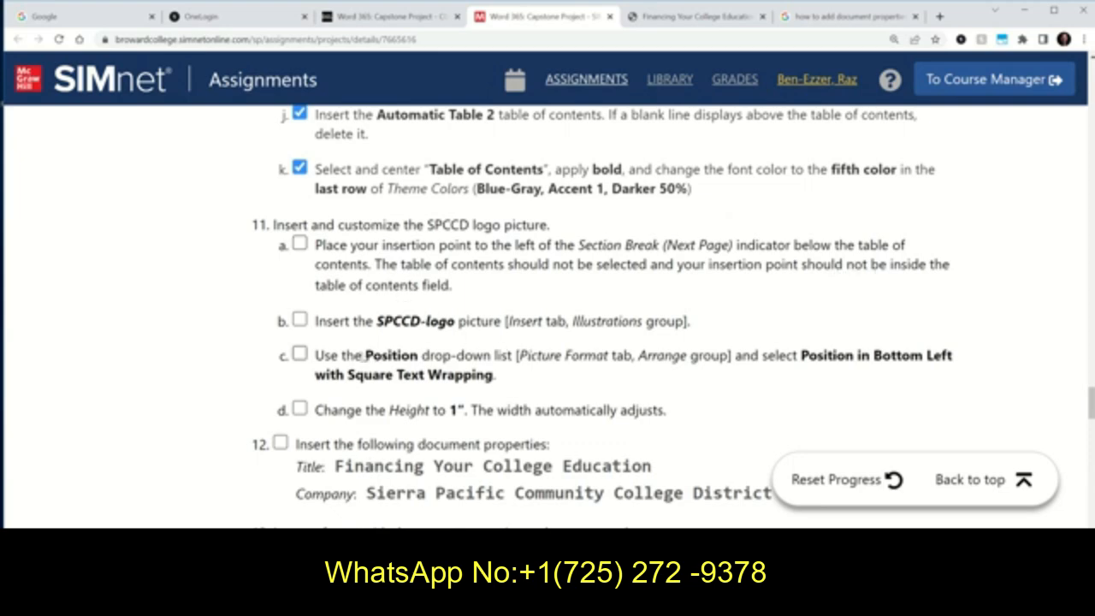
# Switch to Word, and place the insertion point at the Section Break (Next Page) indicator below the table of contents.
pyautogui.hotkey('alt', 'Tab')
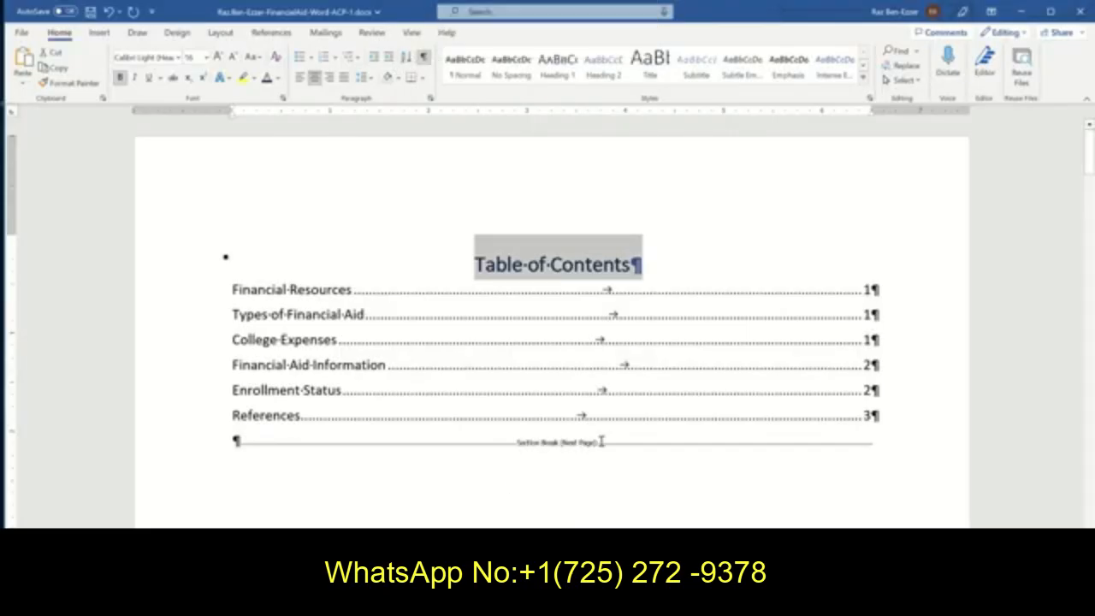
pyautogui.click(234, 441)
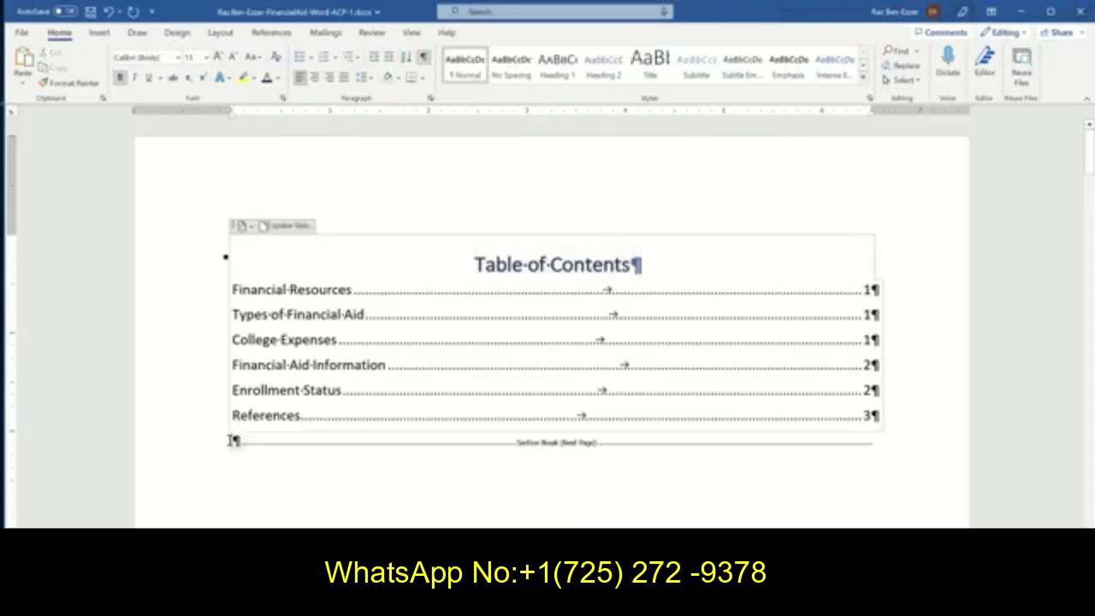
pyautogui.click(302, 461)
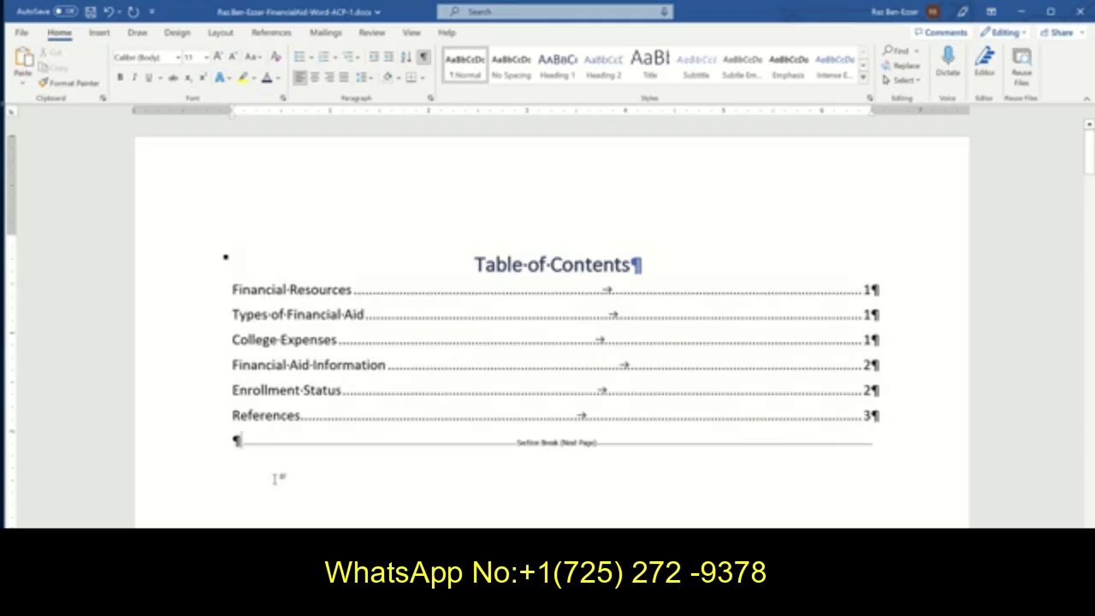
pyautogui.hotkey('ctrl', 'b')
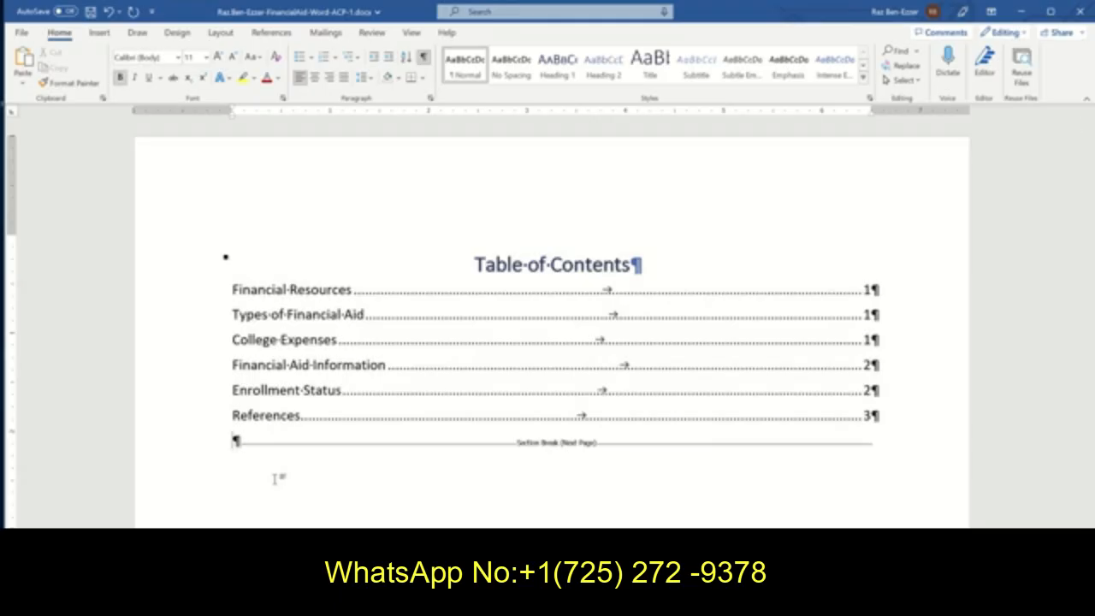
pyautogui.hotkey('ctrl', 'b')
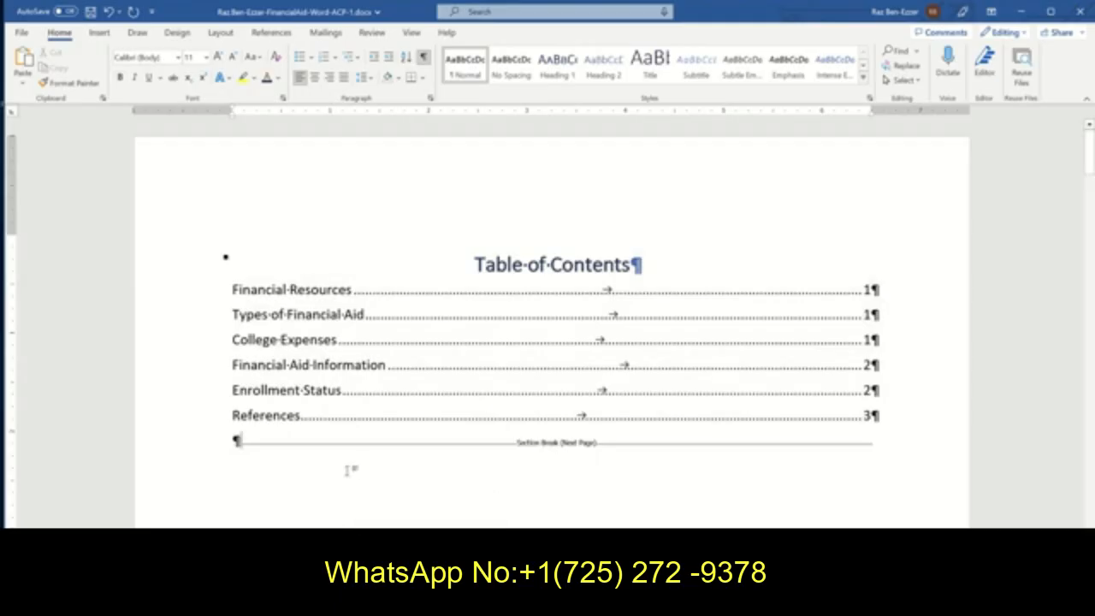
# Insert the picture SPCCD-logo.png from the Downloads folder below the table of contents.
pyautogui.click(98, 32)
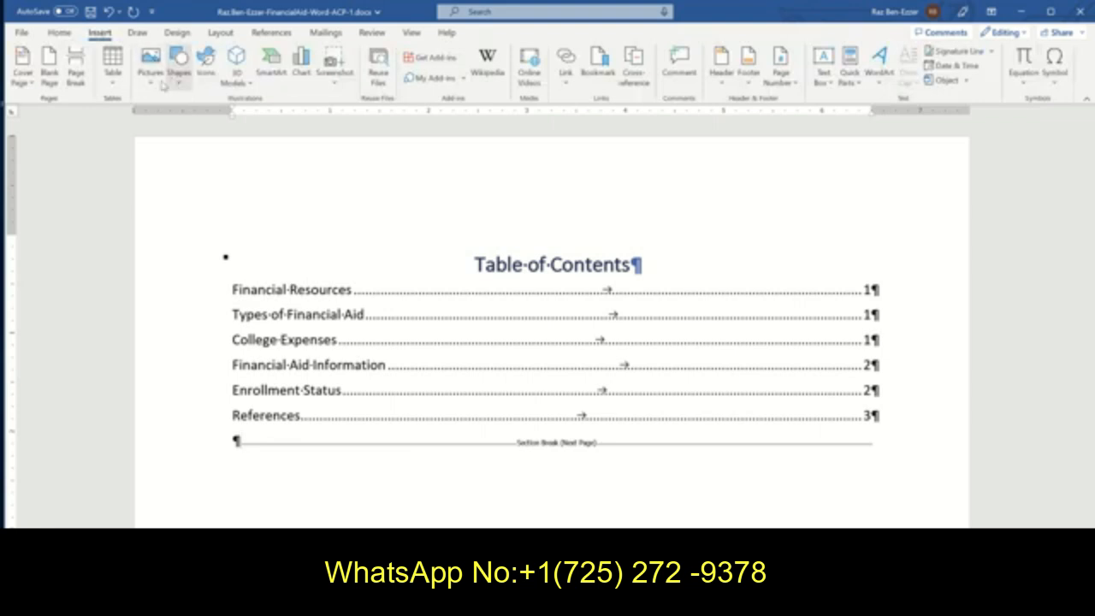
pyautogui.click(153, 79)
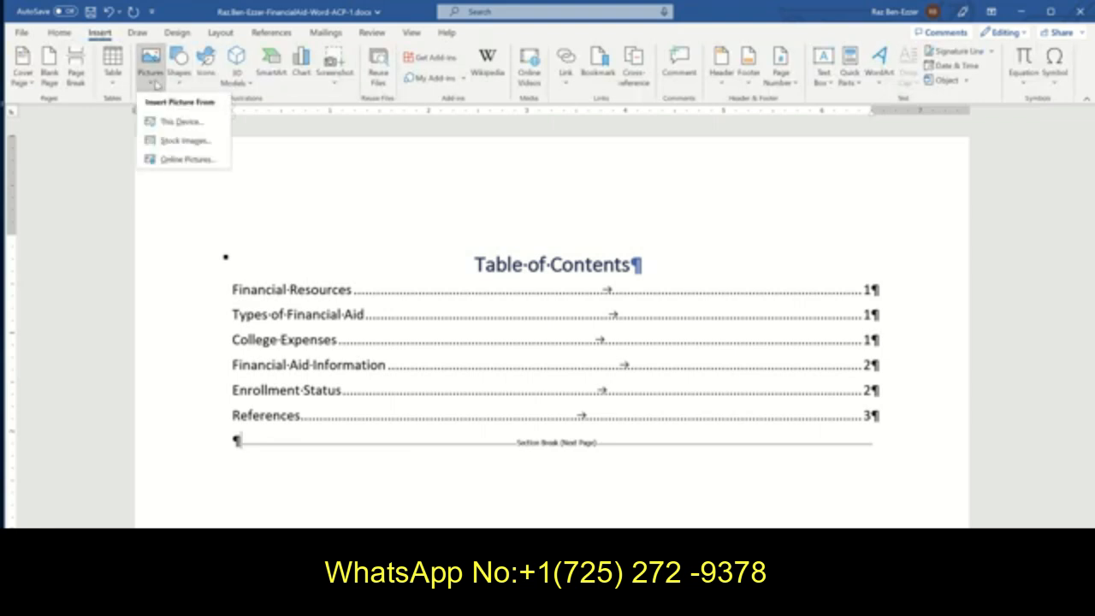
pyautogui.click(156, 123)
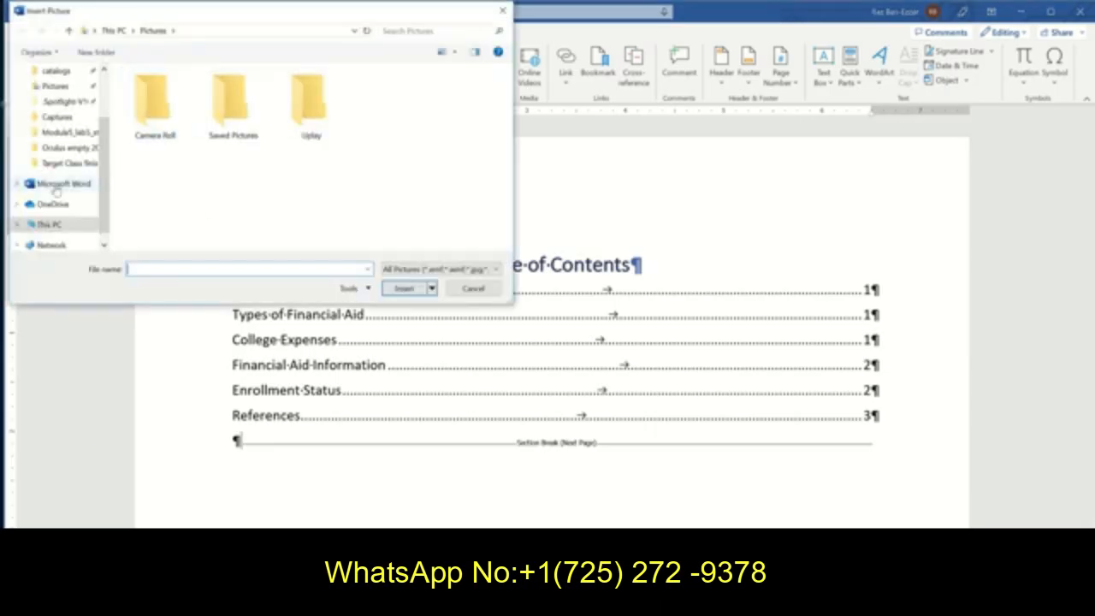
pyautogui.scroll(1, 107, 162)
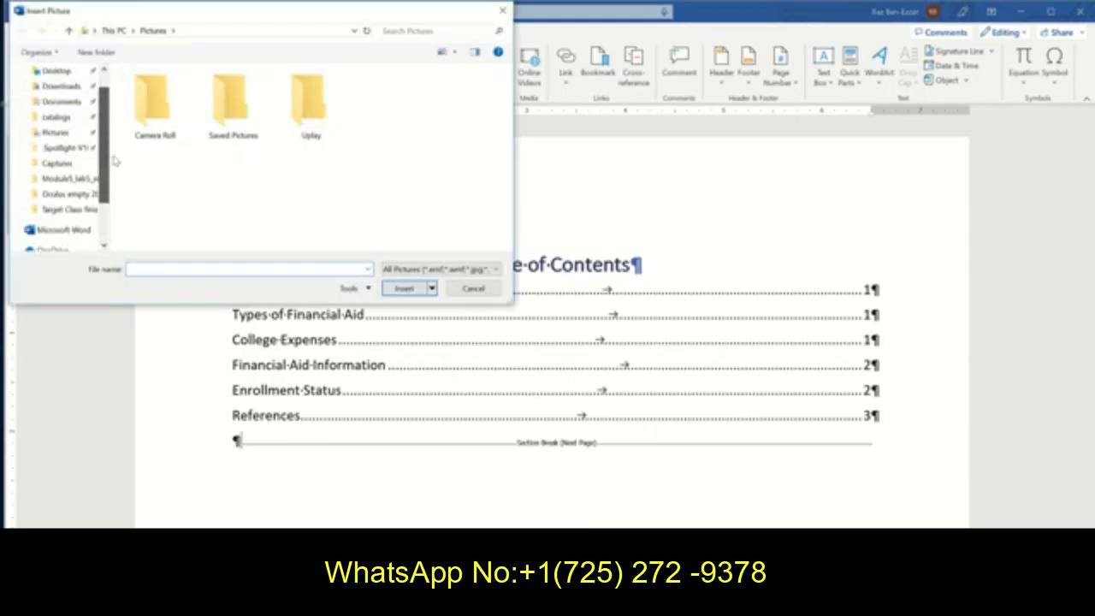
pyautogui.click(60, 86)
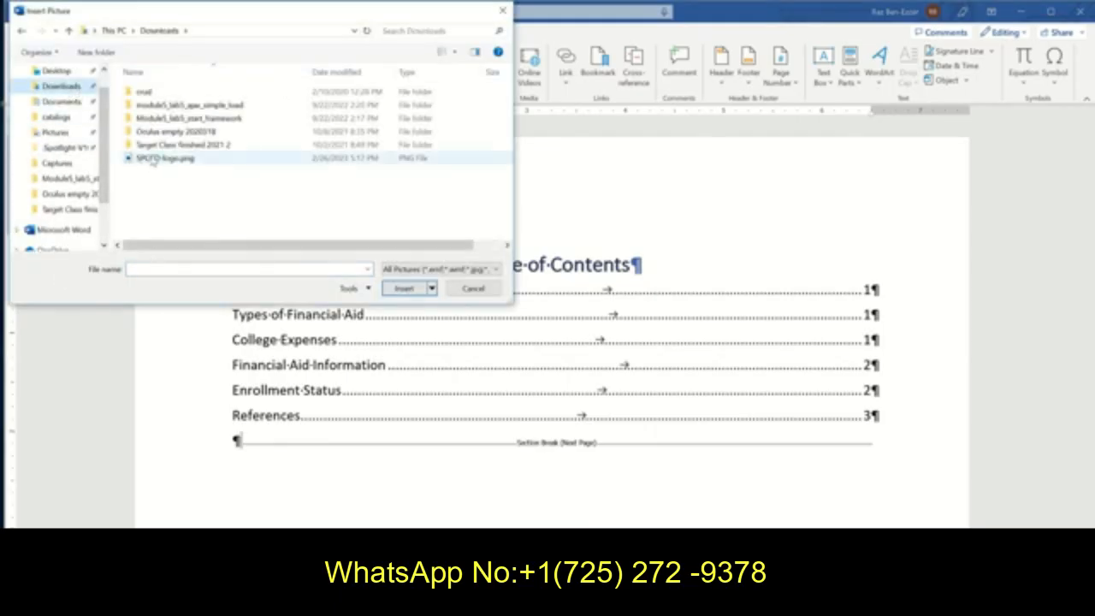
pyautogui.click(127, 160)
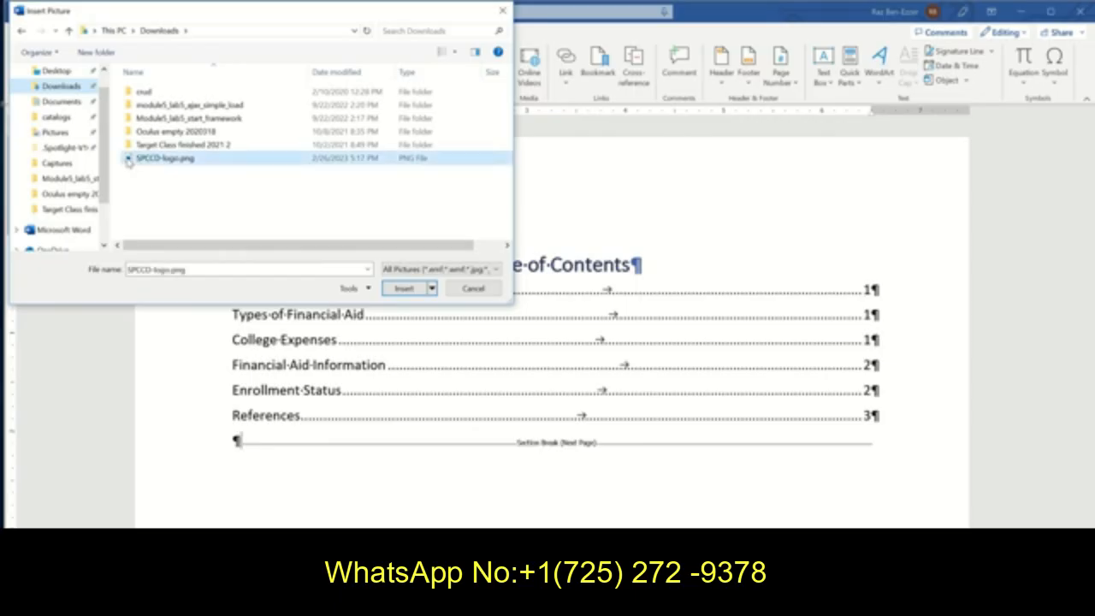
pyautogui.click(402, 291)
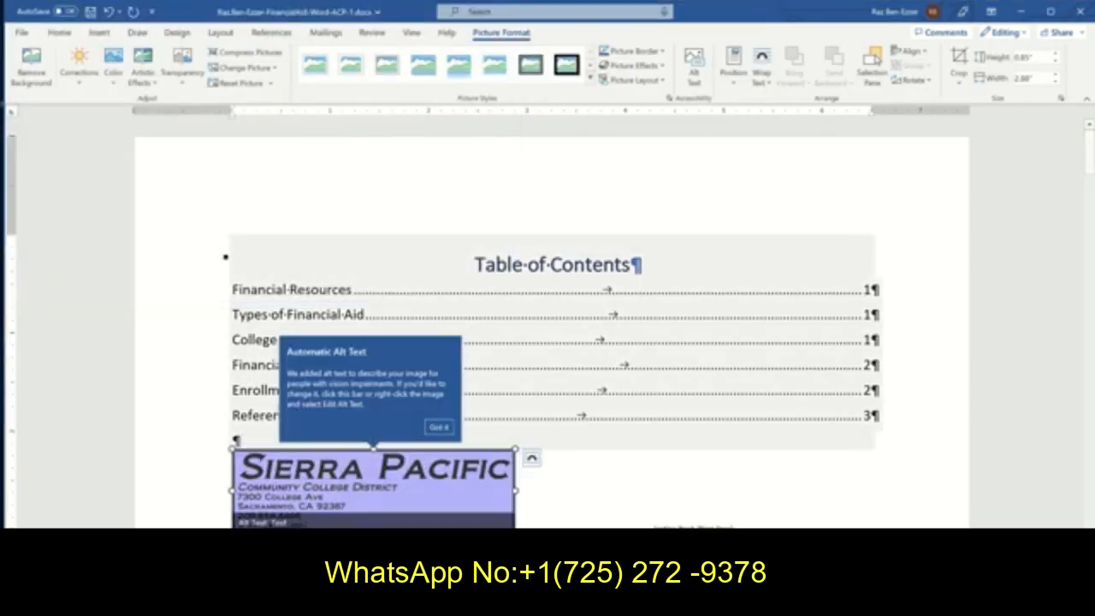
pyautogui.scroll(-3, 633, 412)
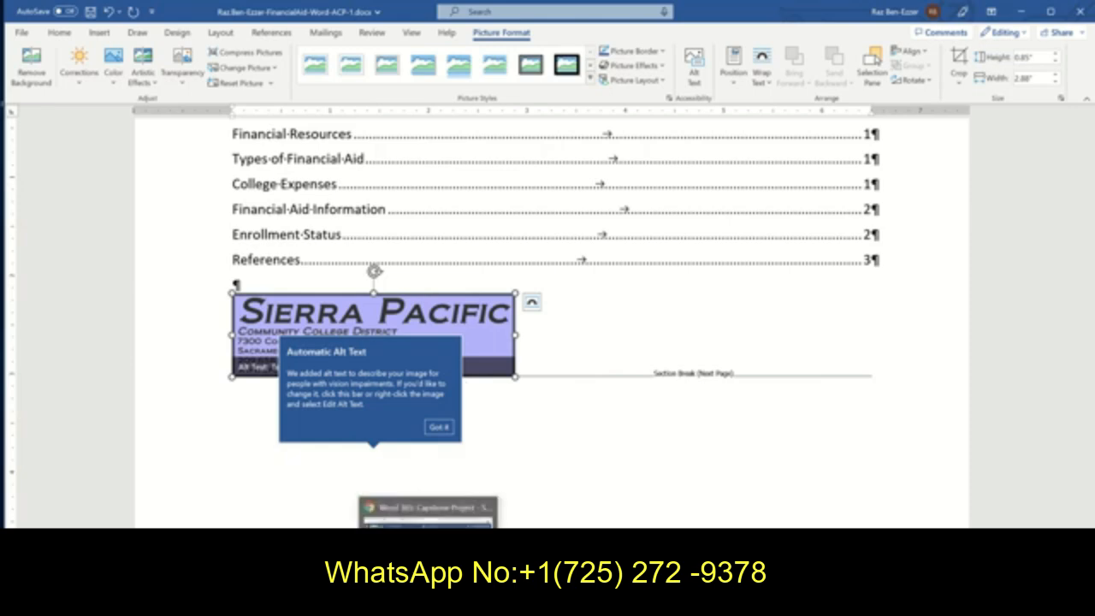
# Switch to SIMnet, and check off items 11a and 11b.
pyautogui.click(427, 604)
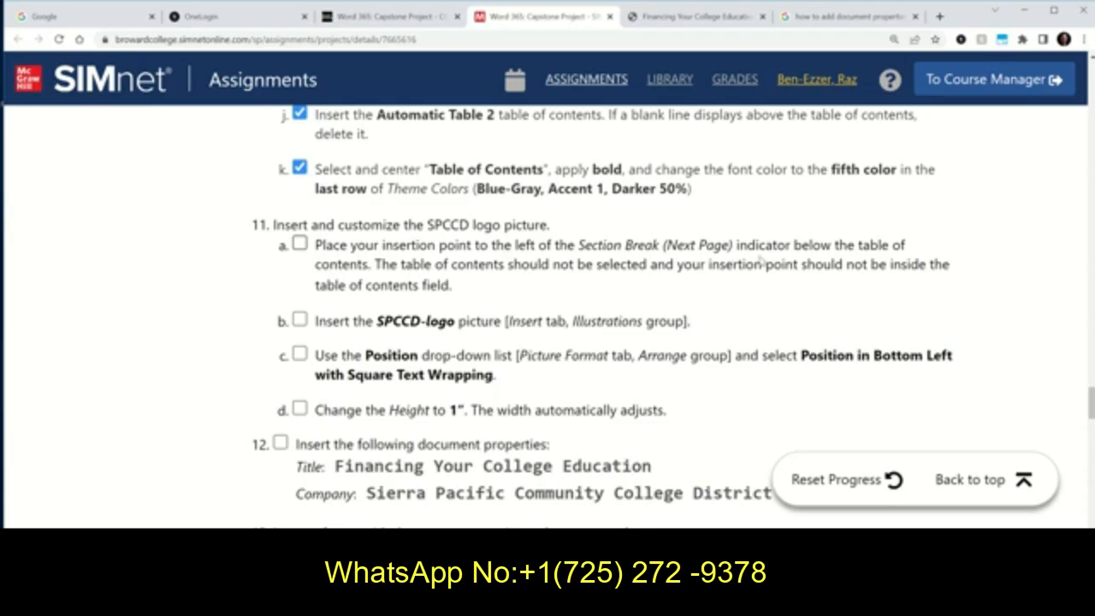
pyautogui.click(300, 320)
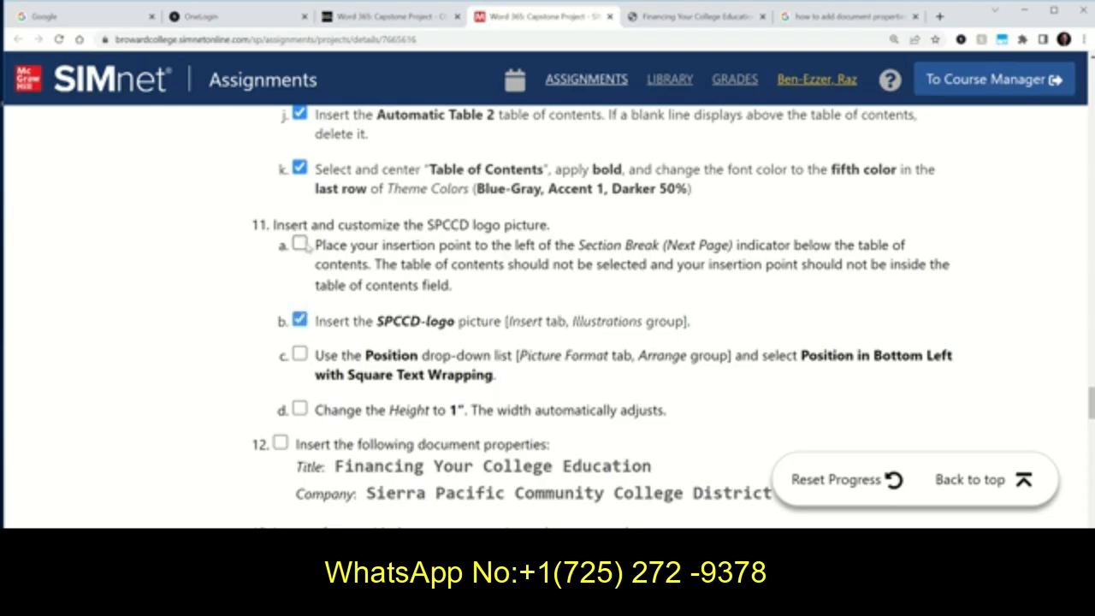
pyautogui.click(300, 244)
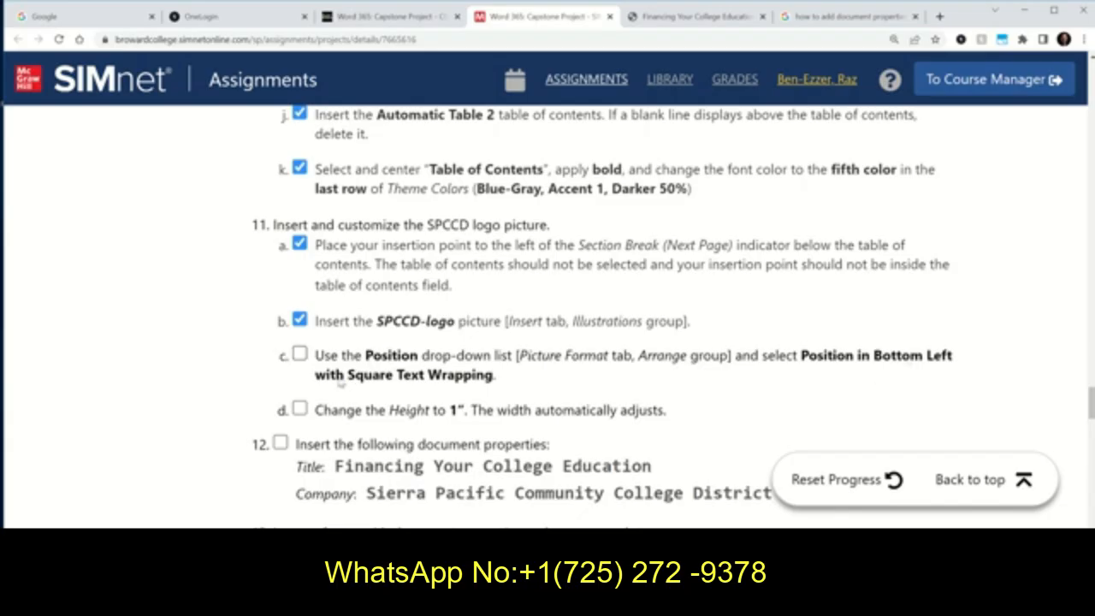
# Switch to Word, and position the logo picture in Bottom Center with Square Text Wrapping.
pyautogui.moveTo(493, 604)
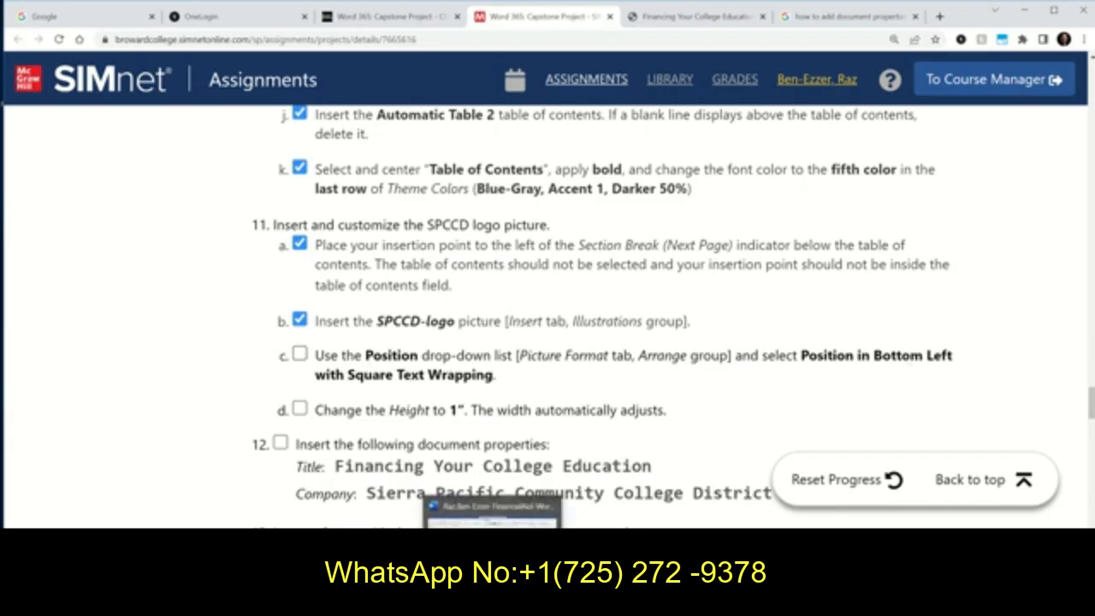
pyautogui.click(492, 516)
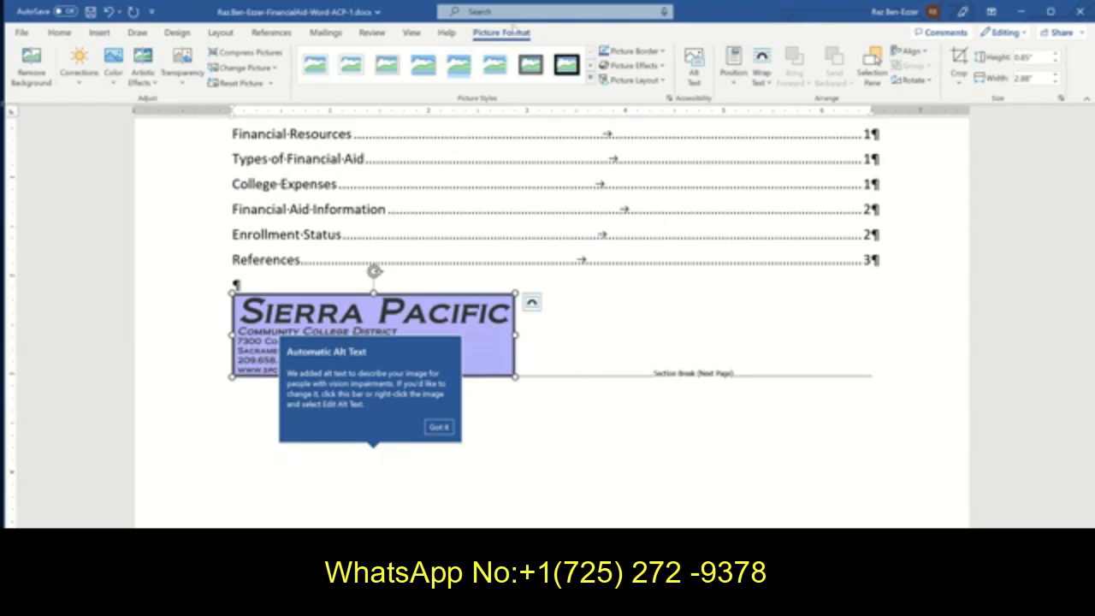
pyautogui.click(734, 77)
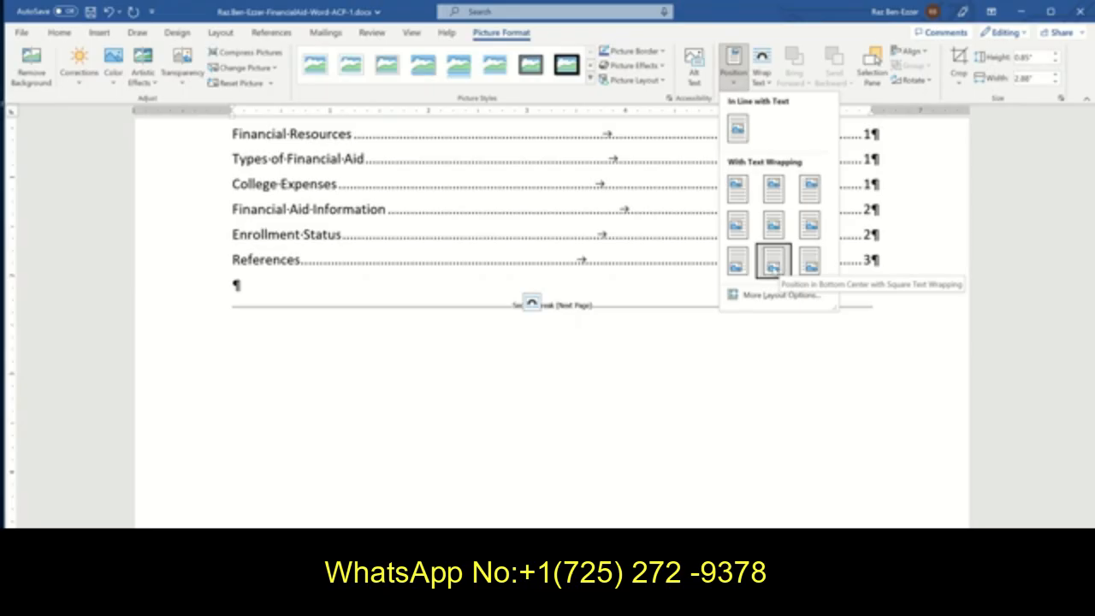
pyautogui.click(774, 265)
pyautogui.scroll(-10, 745, 343)
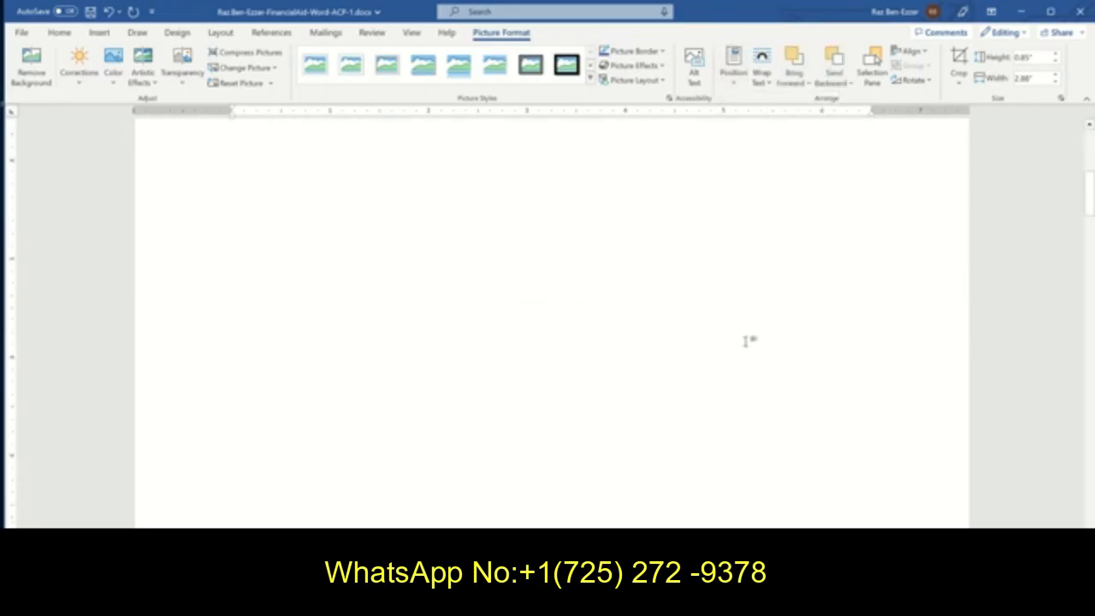
pyautogui.scroll(-8, 655, 477)
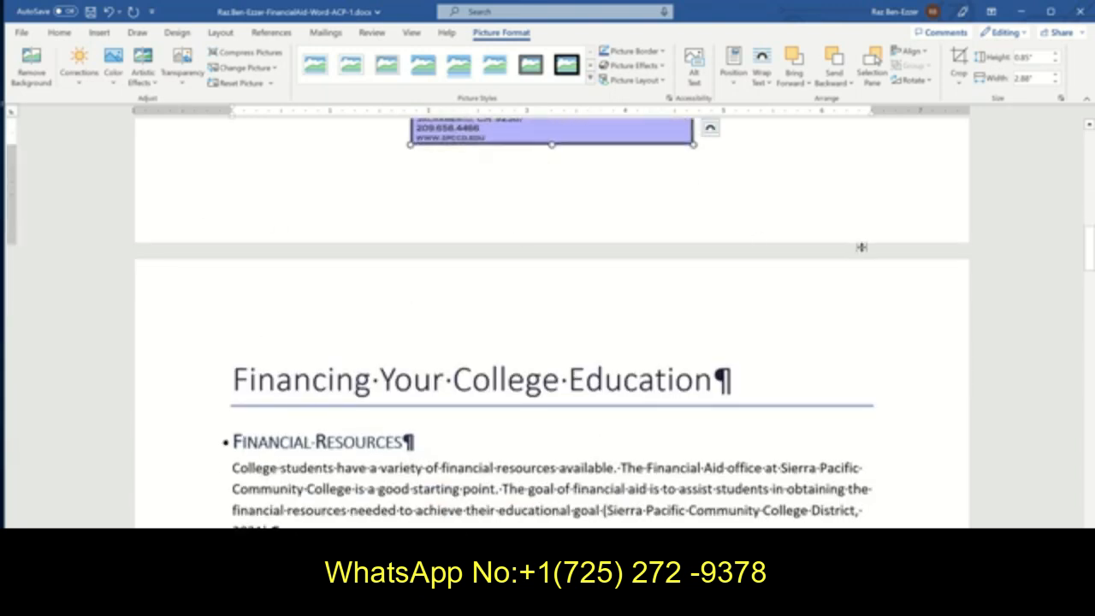
pyautogui.scroll(3, 201, 206)
pyautogui.scroll(8, 201, 205)
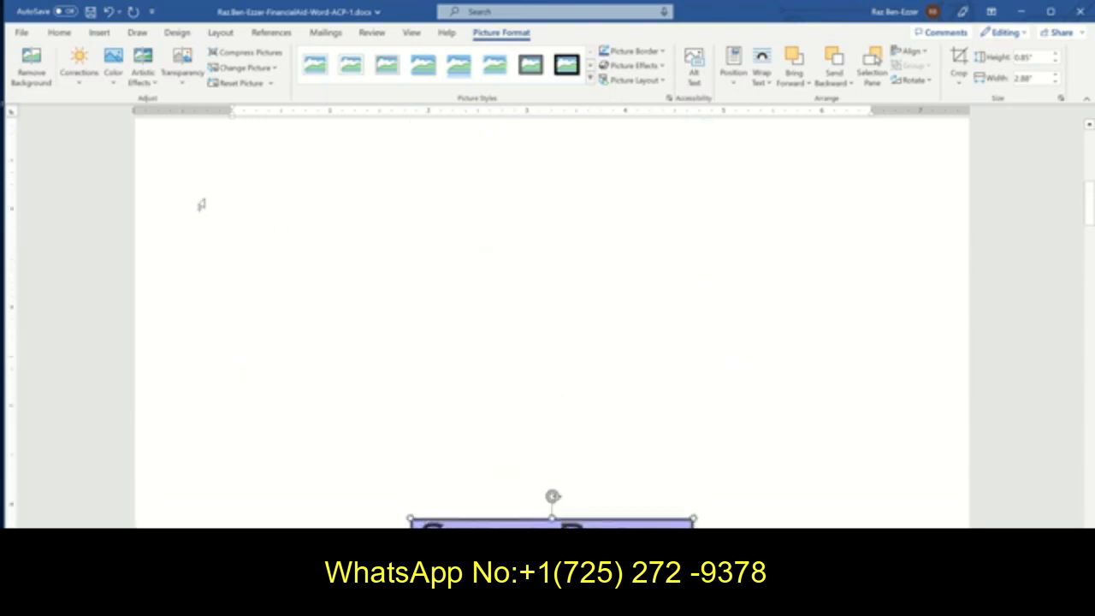
pyautogui.scroll(-7, 343, 268)
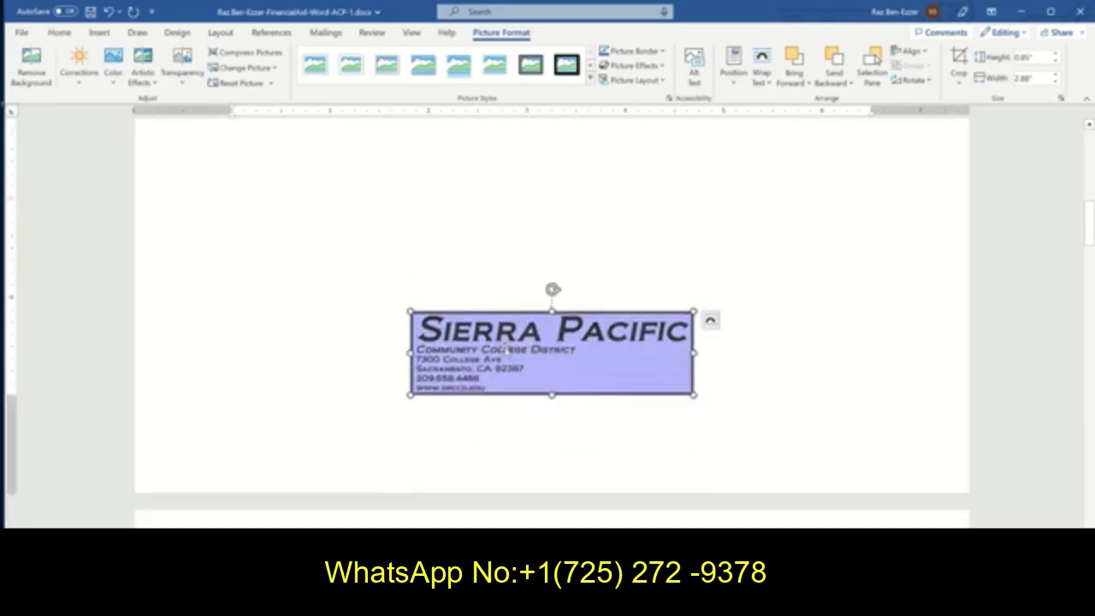
# Set the logo picture's height to 1", and save the document.
pyautogui.click(1058, 56)
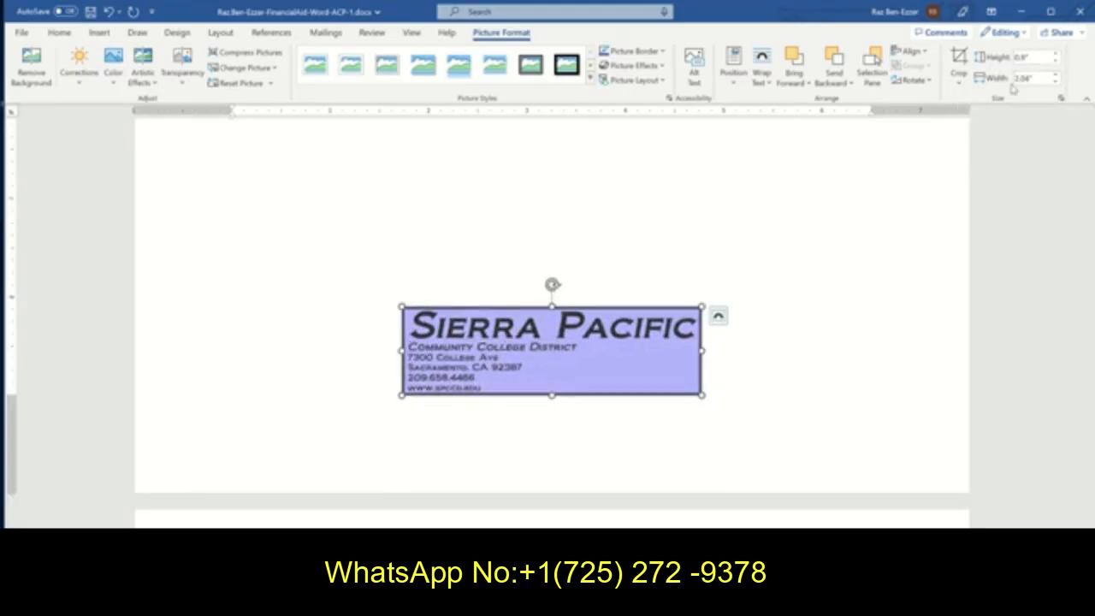
pyautogui.click(1058, 56)
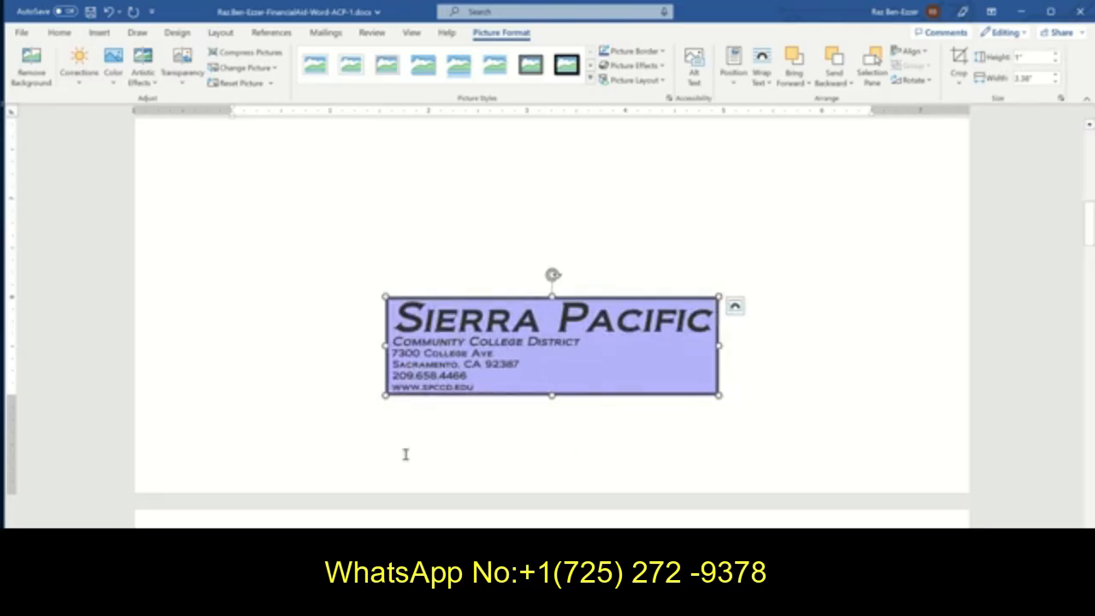
pyautogui.click(89, 11)
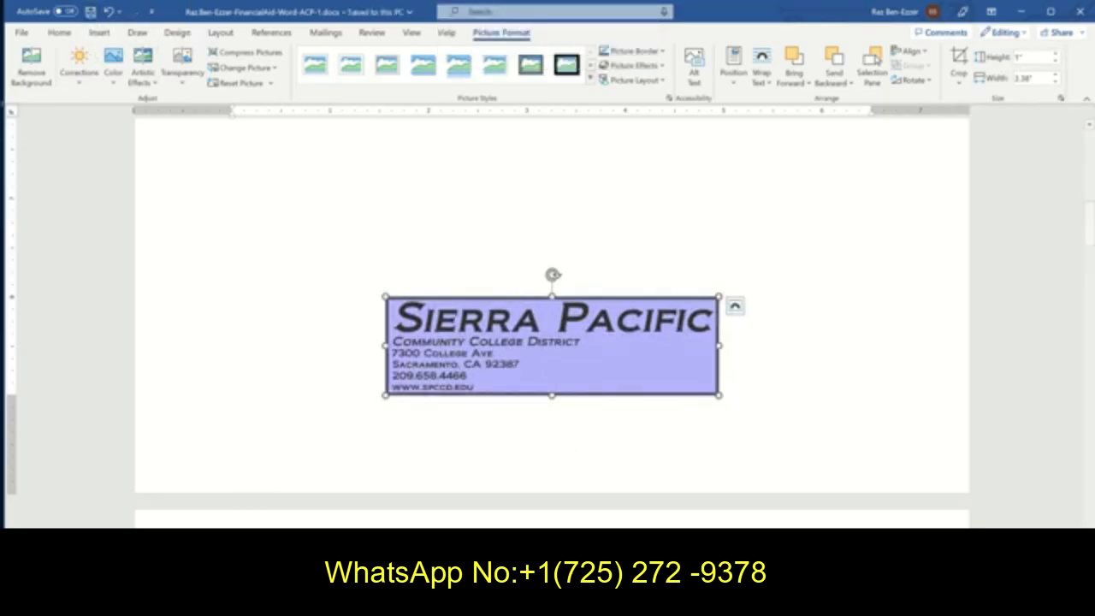
# Check off items 11c and 11d in SIMnet, and read the instructions of items 12 to 14.
pyautogui.click(368, 599)
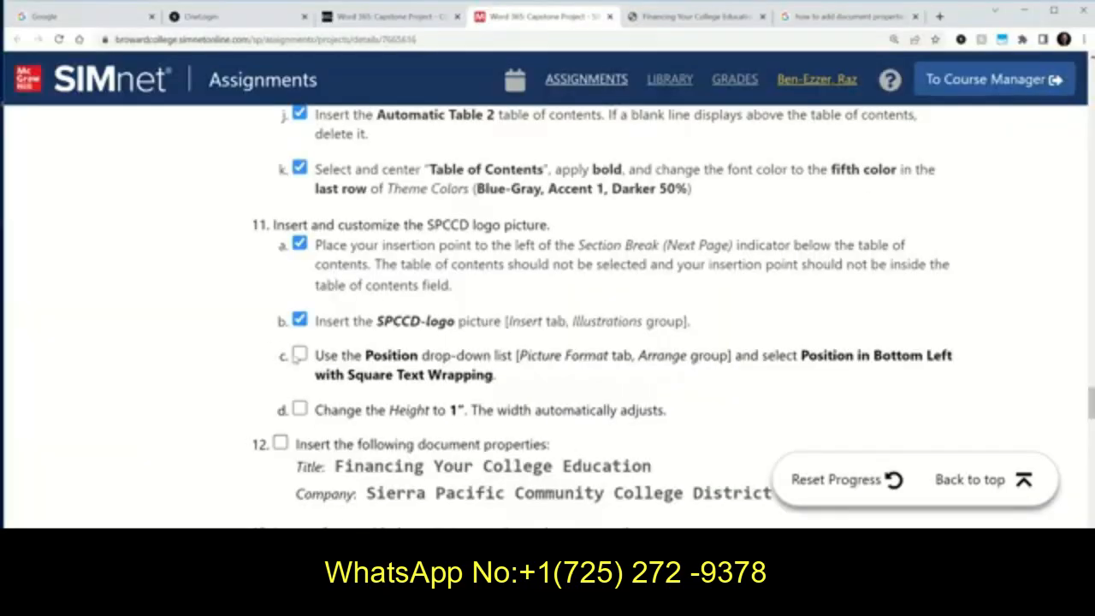
pyautogui.click(299, 354)
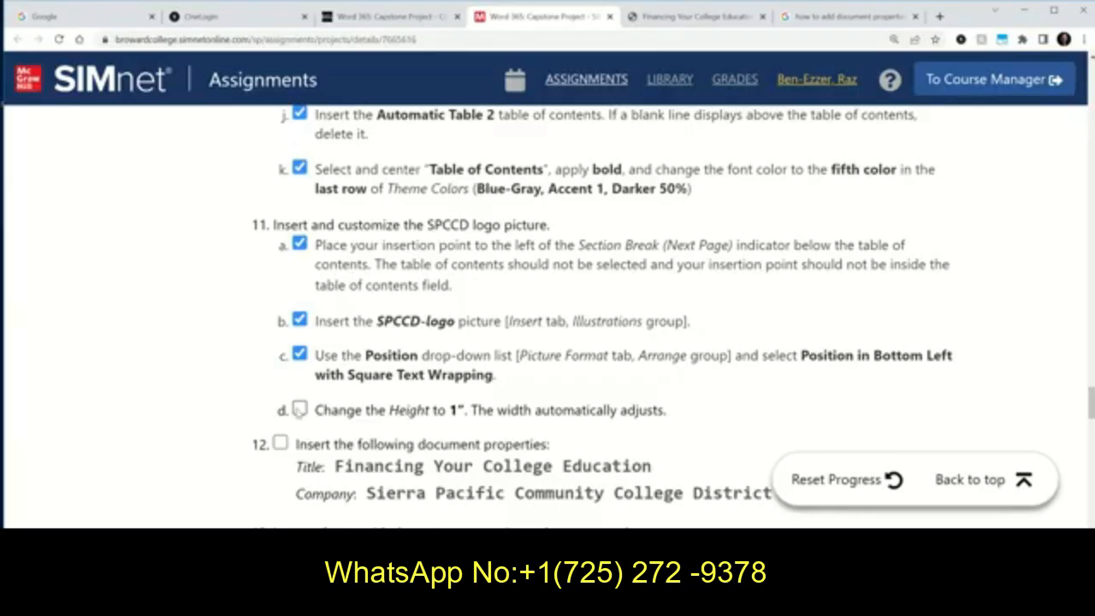
pyautogui.click(299, 410)
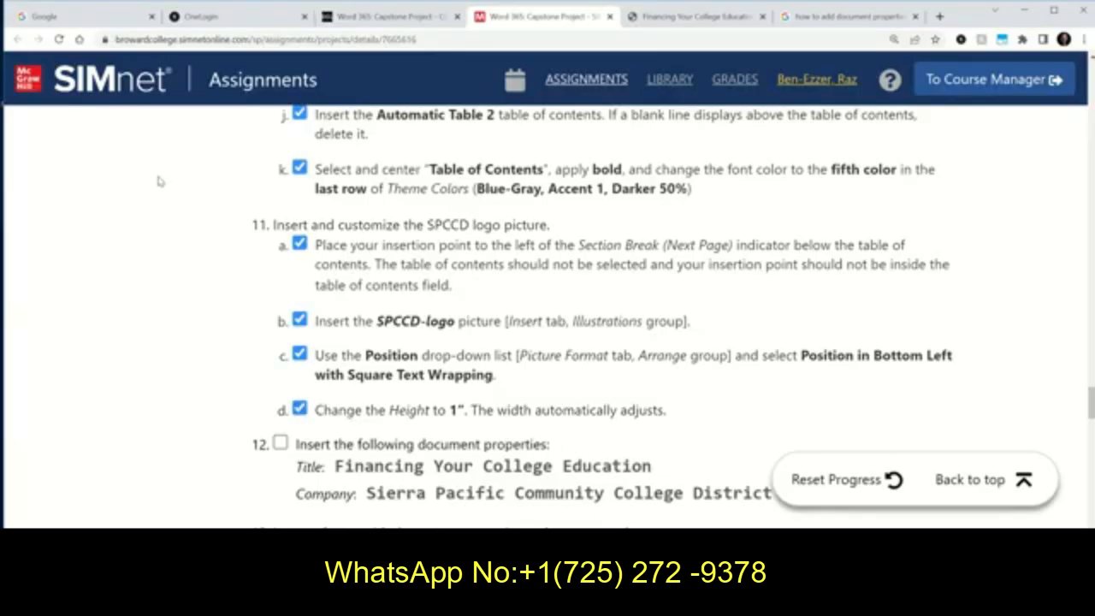
pyautogui.scroll(-5, 108, 245)
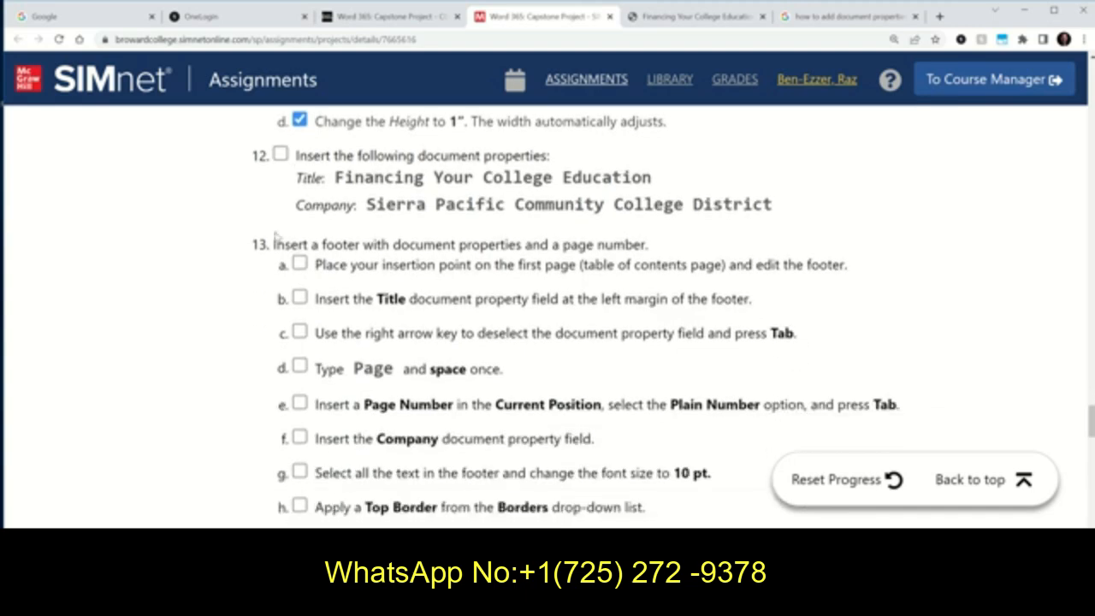
pyautogui.scroll(-5, 281, 263)
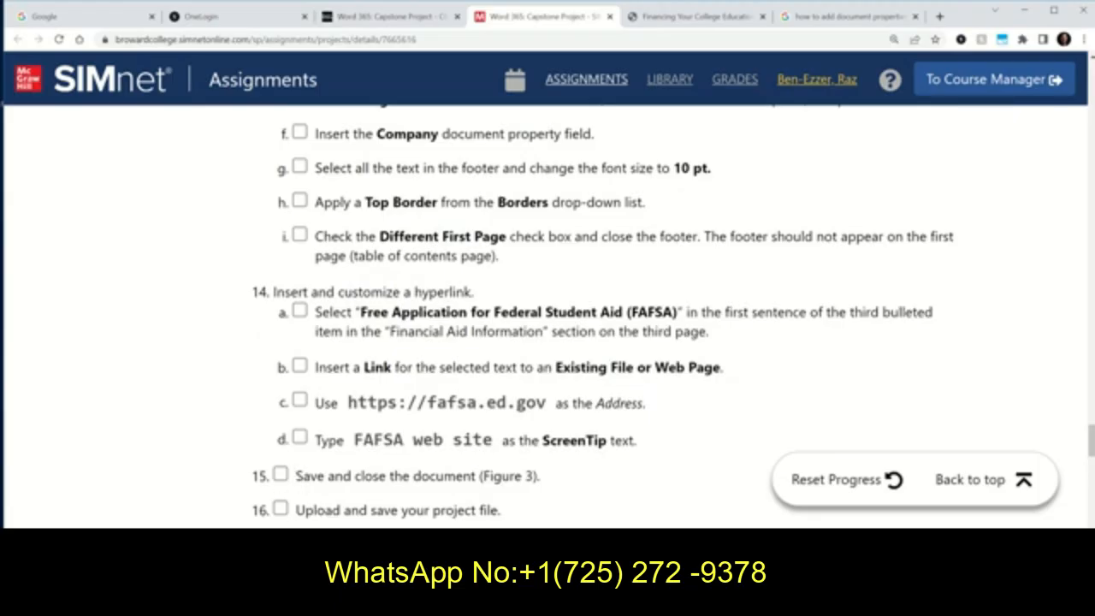
pyautogui.scroll(1, 256, 334)
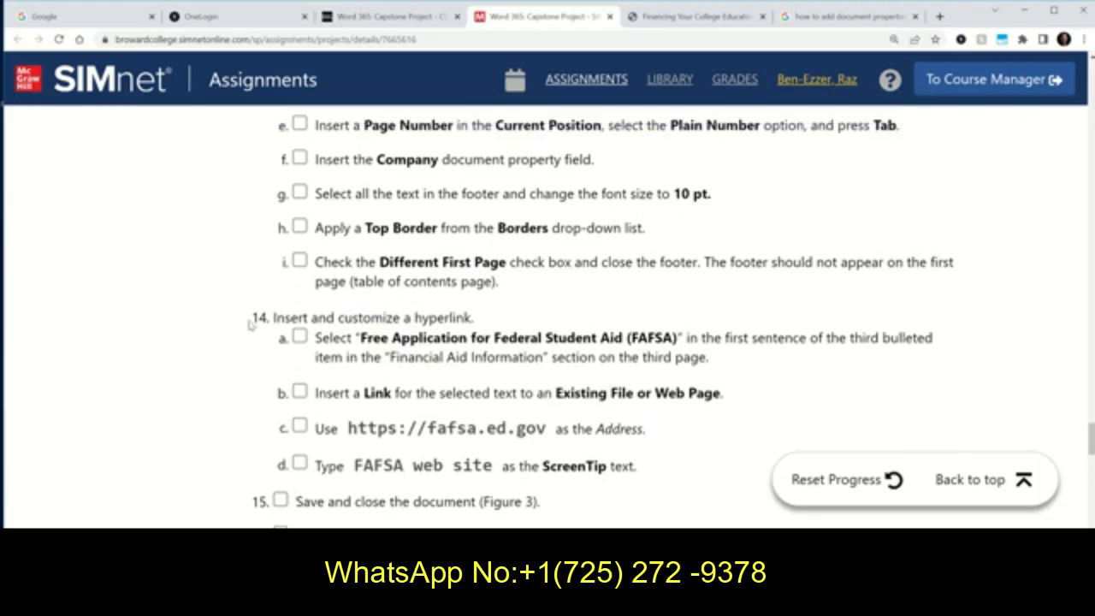